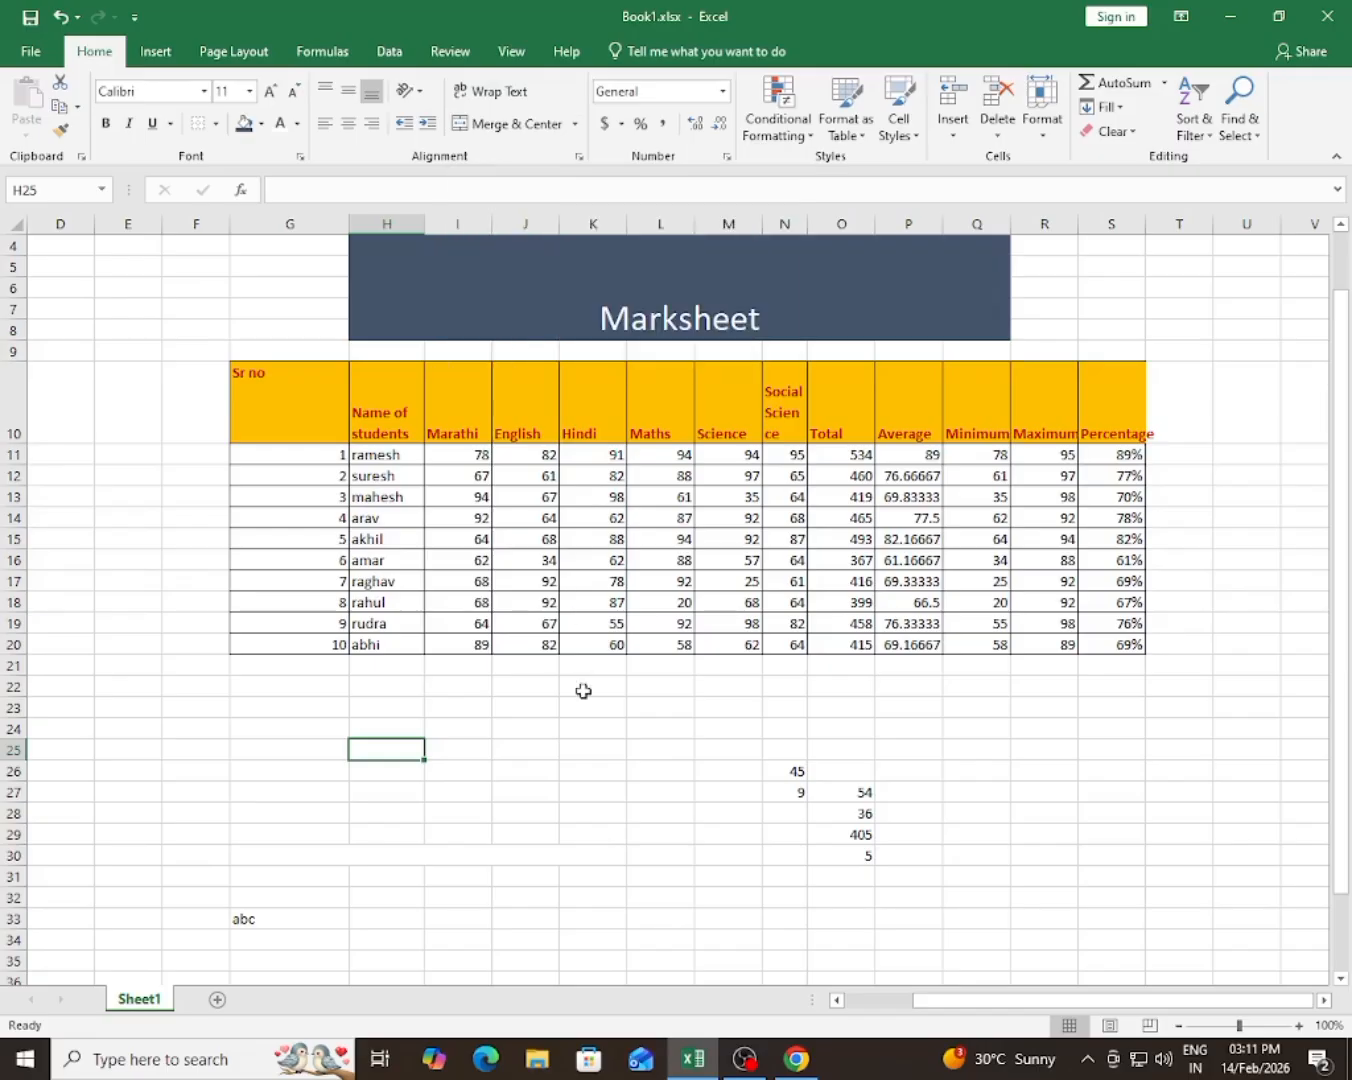
click(572, 789)
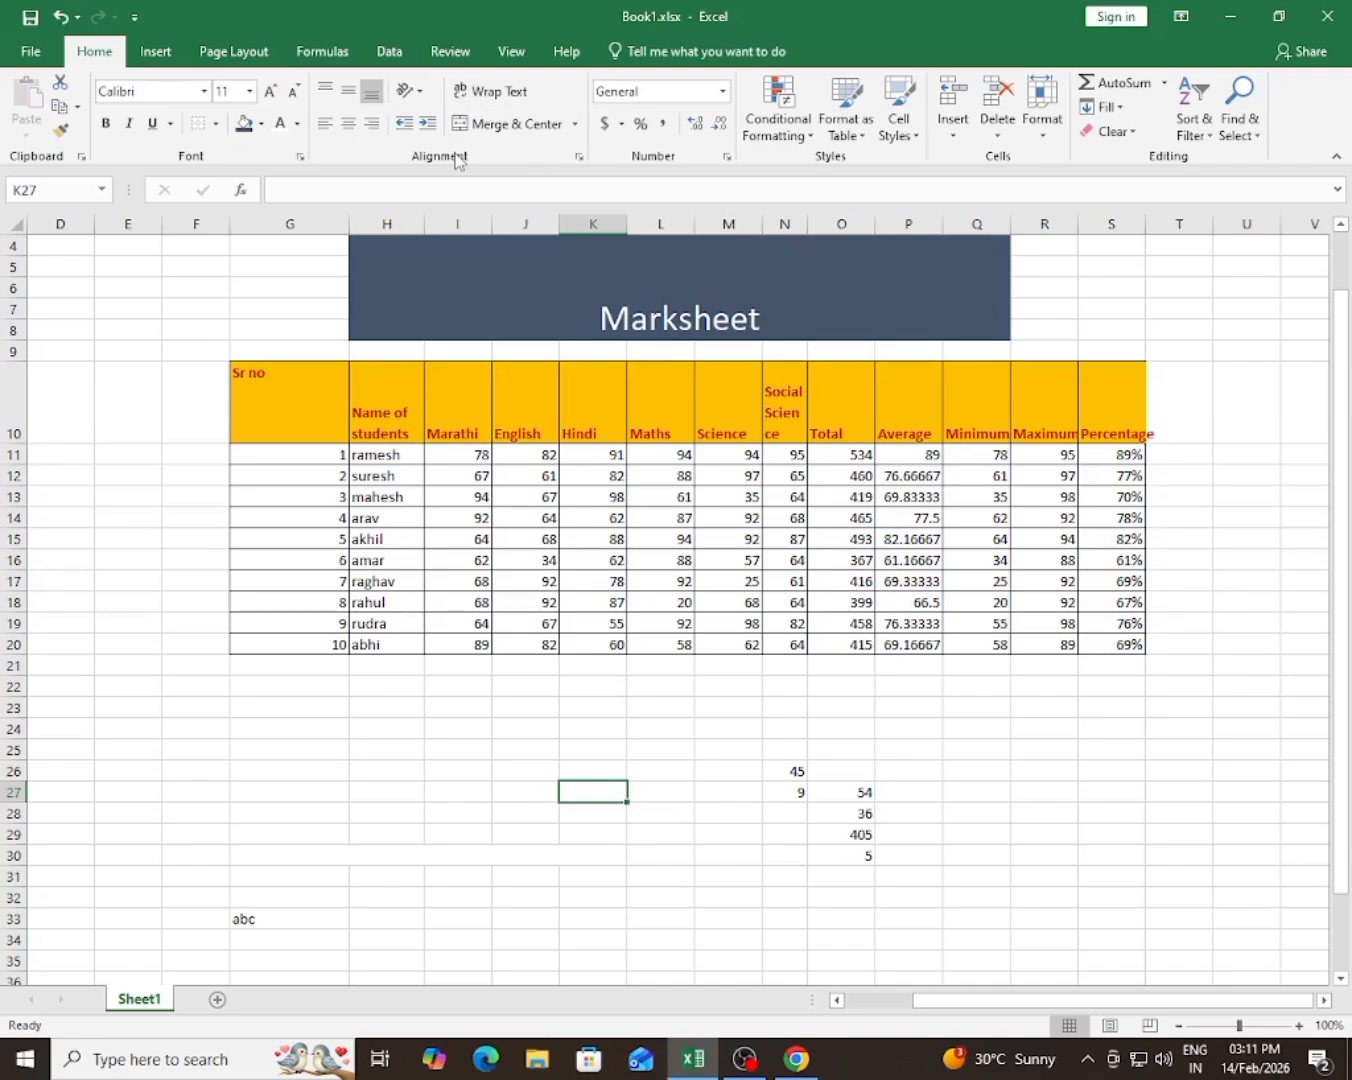
click(501, 745)
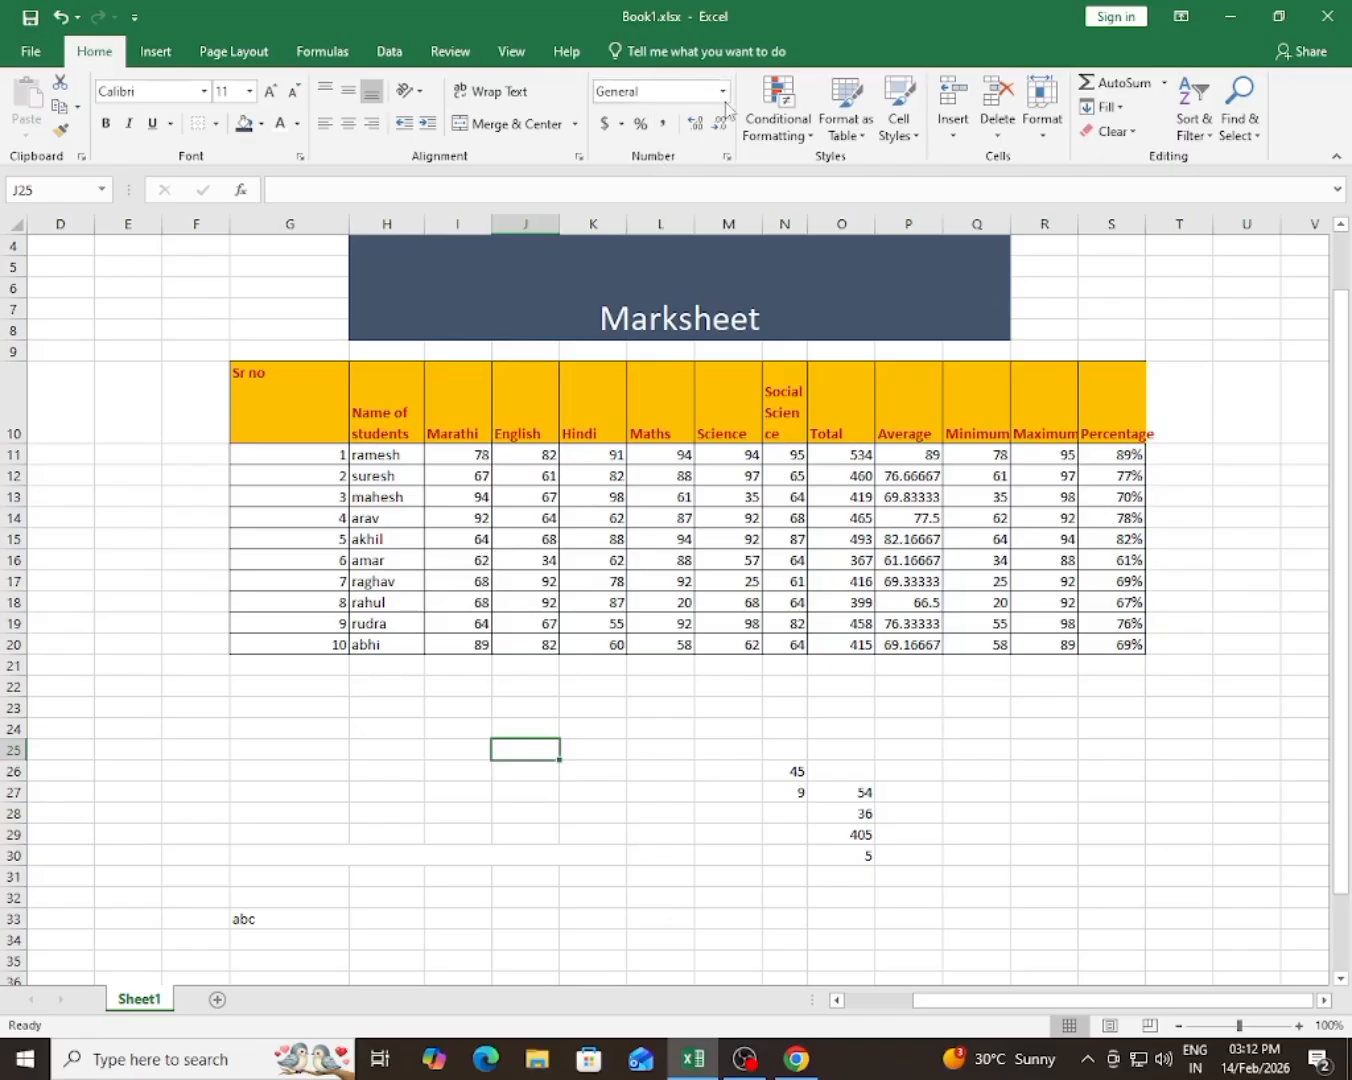
click(441, 791)
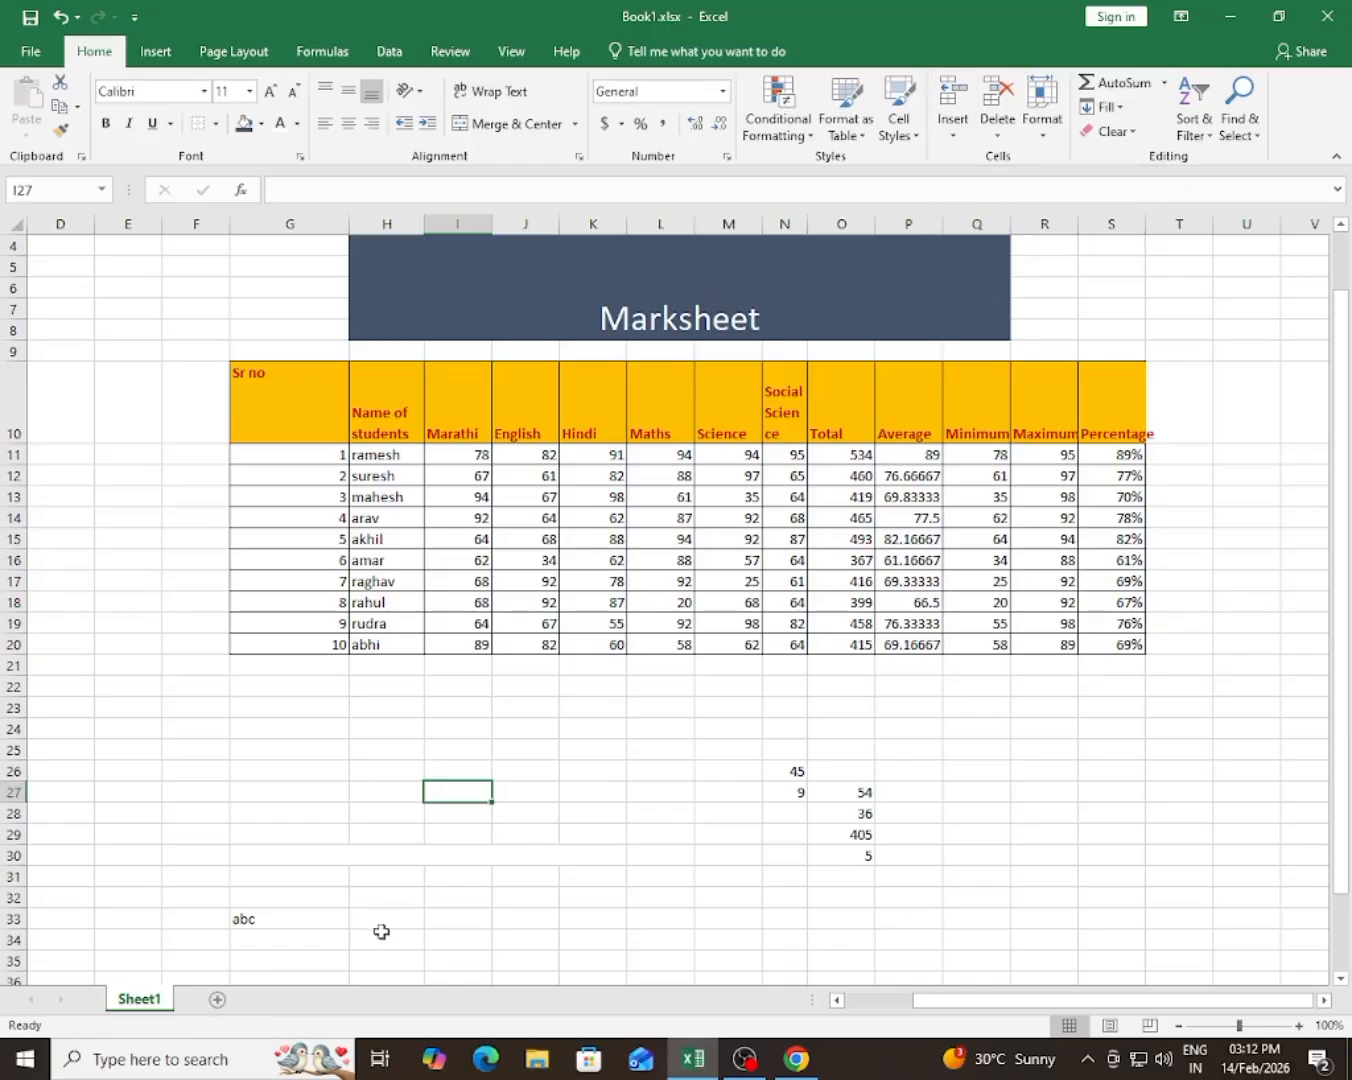
- Add a new blank worksheet to the workbook for a number format example
click(218, 1001)
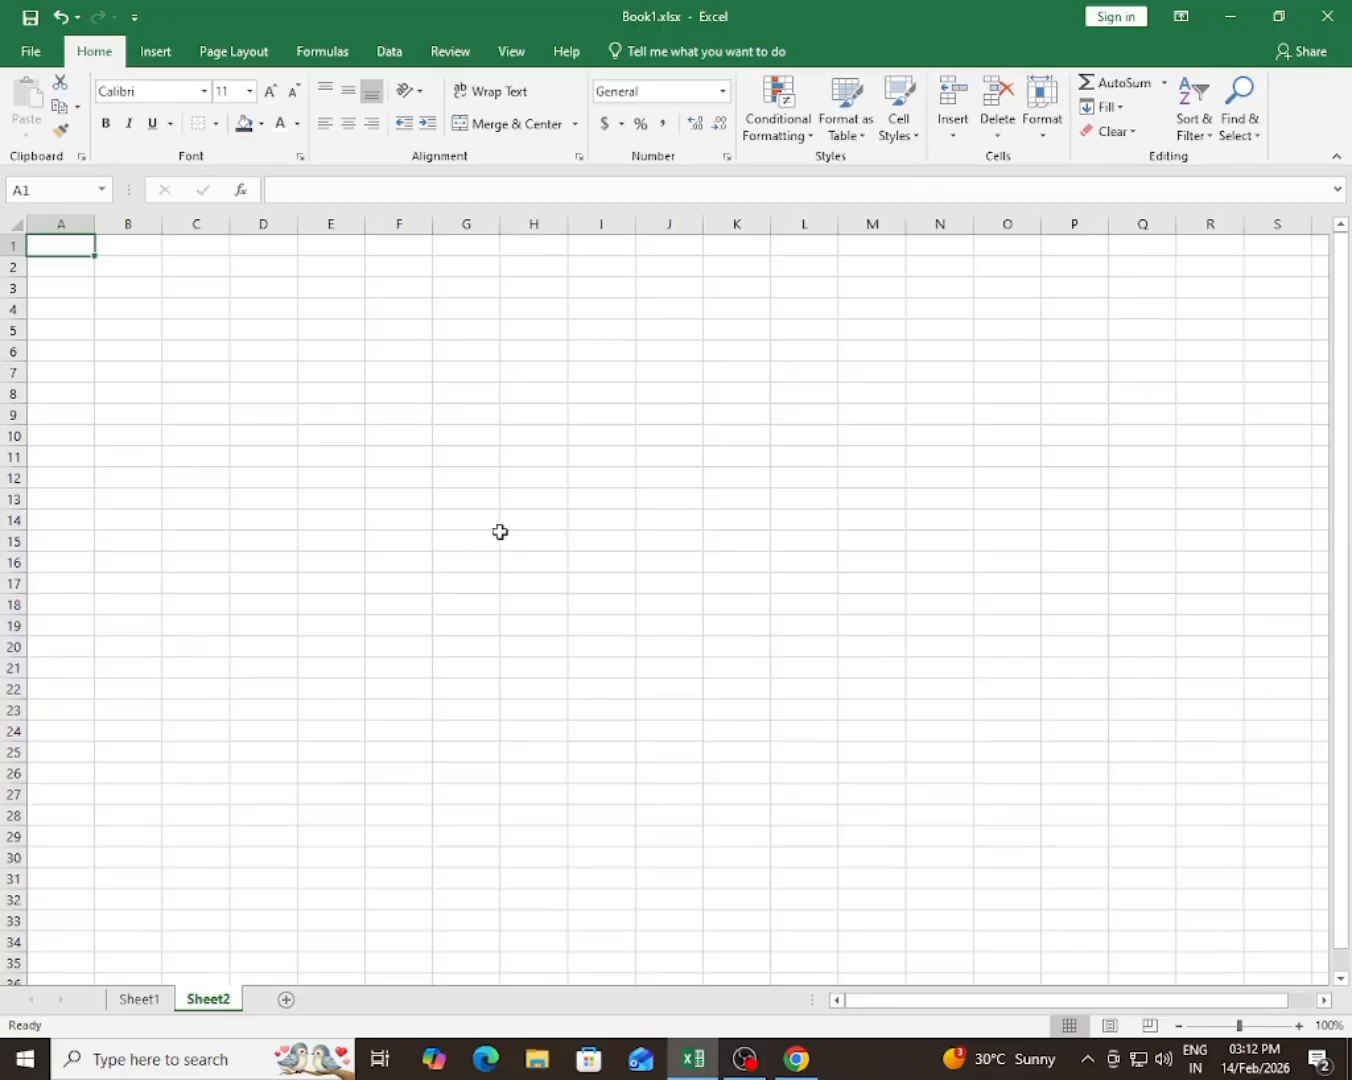
click(499, 534)
click(386, 387)
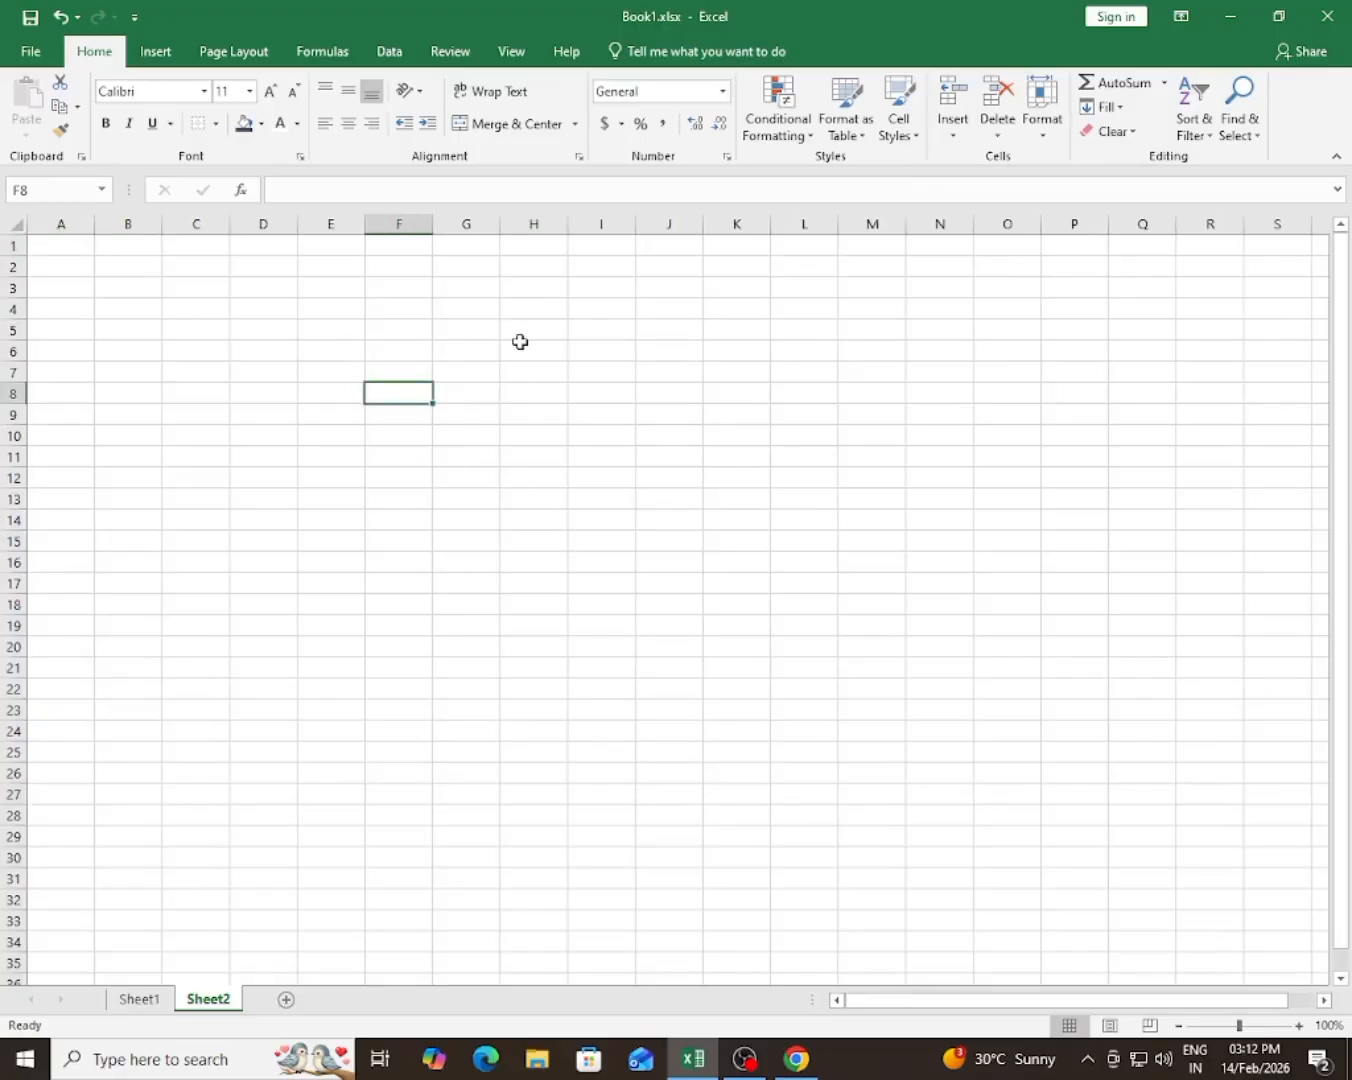
- Check the list of available number formats and enter the heading General in cell G4
click(461, 313)
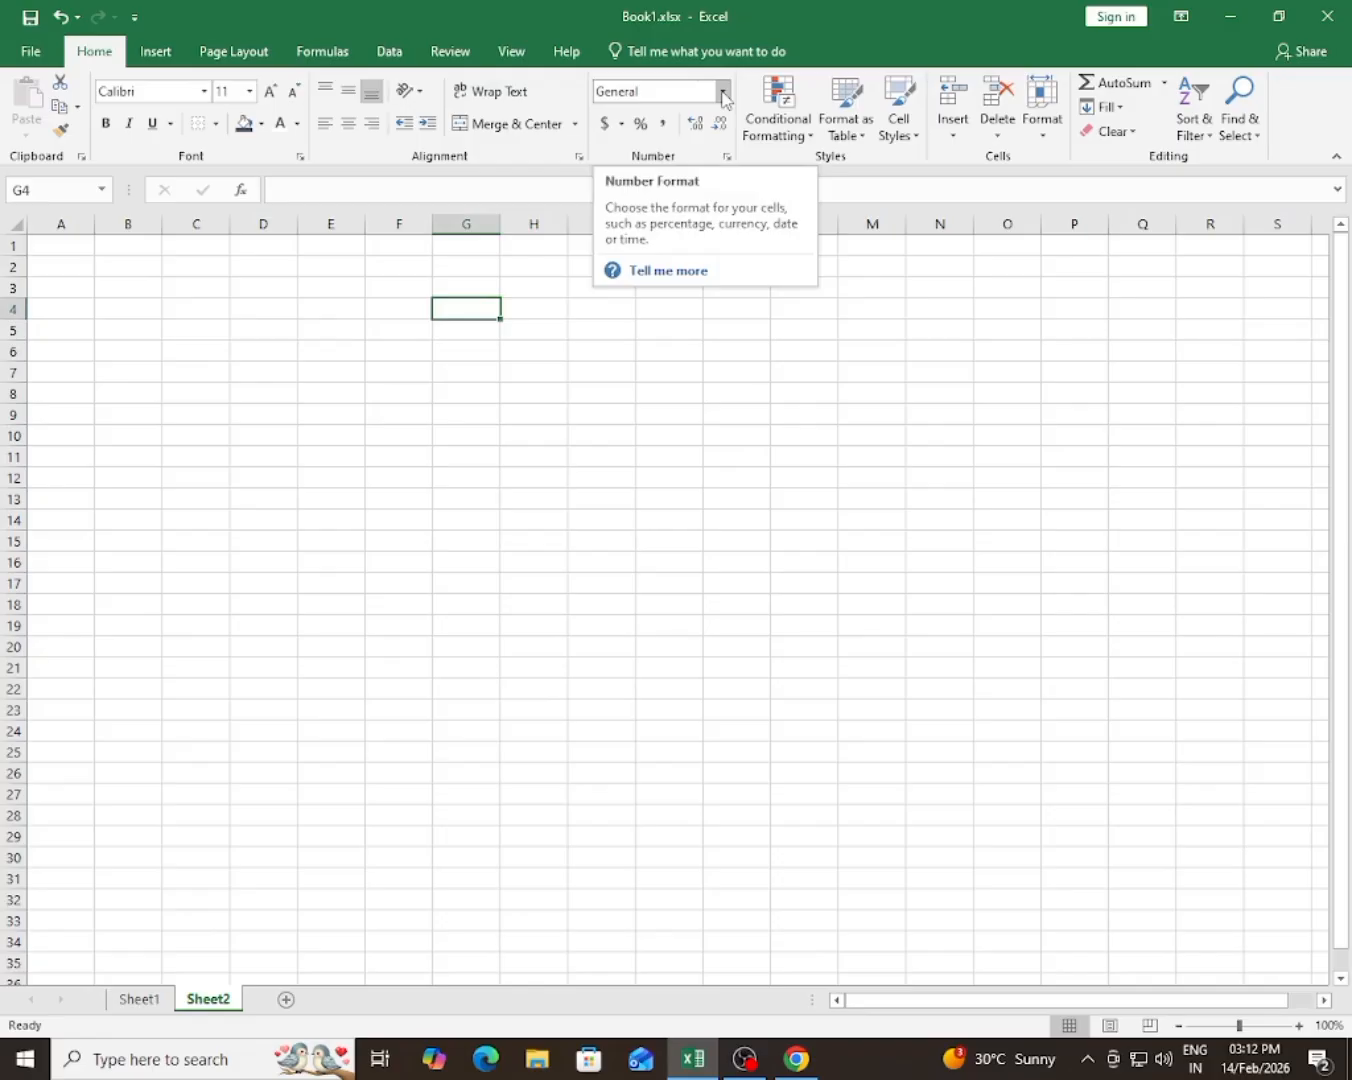
click(722, 93)
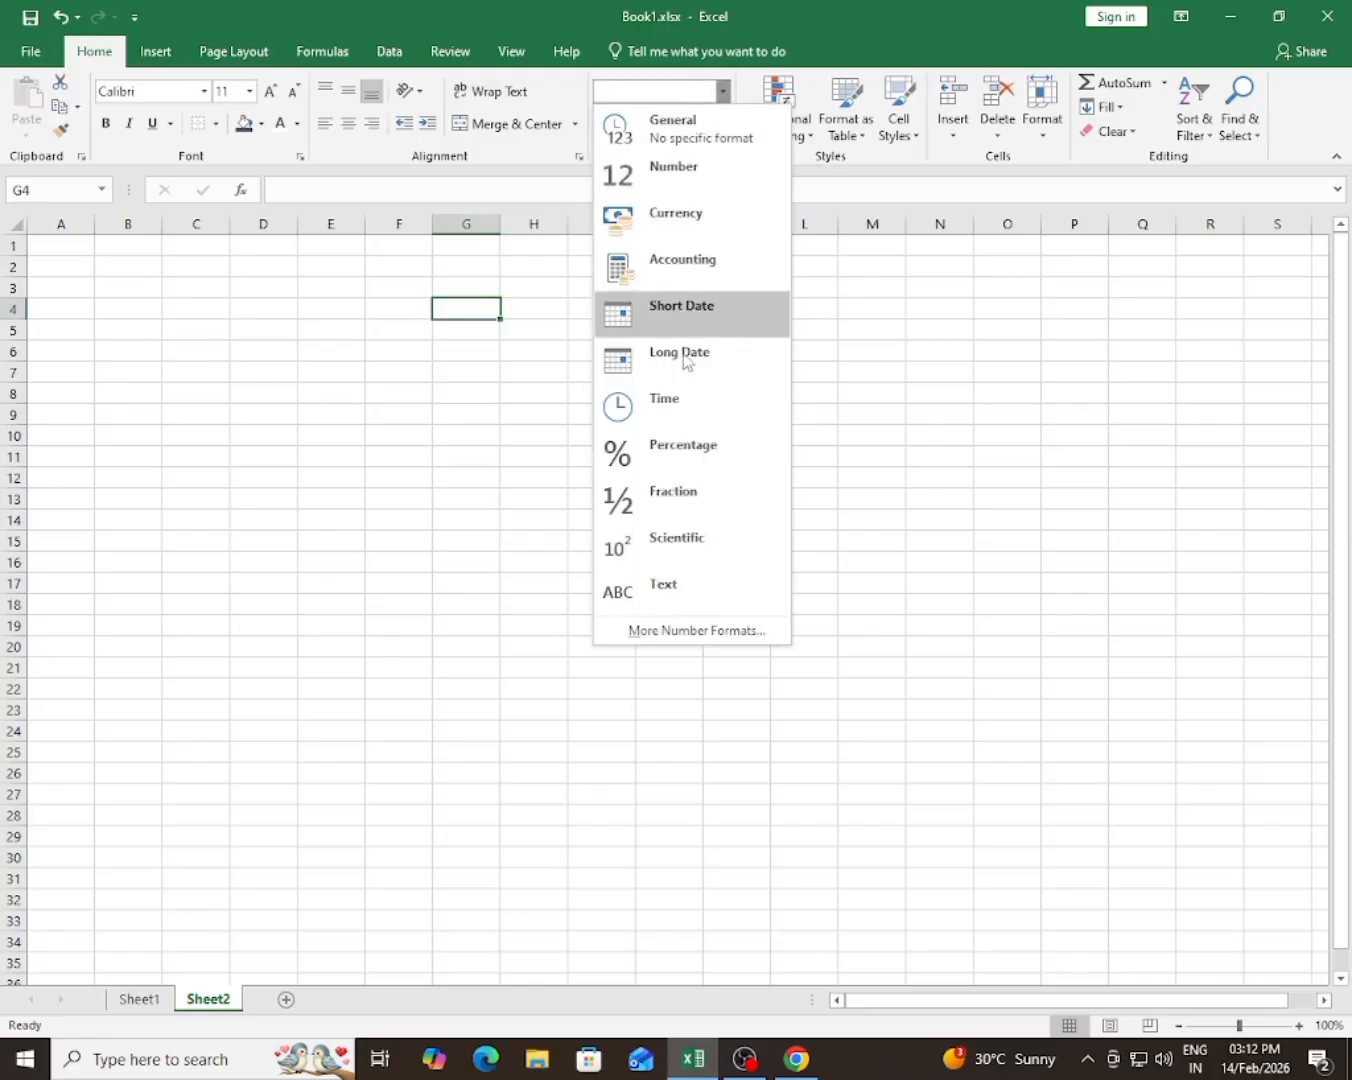
click(918, 444)
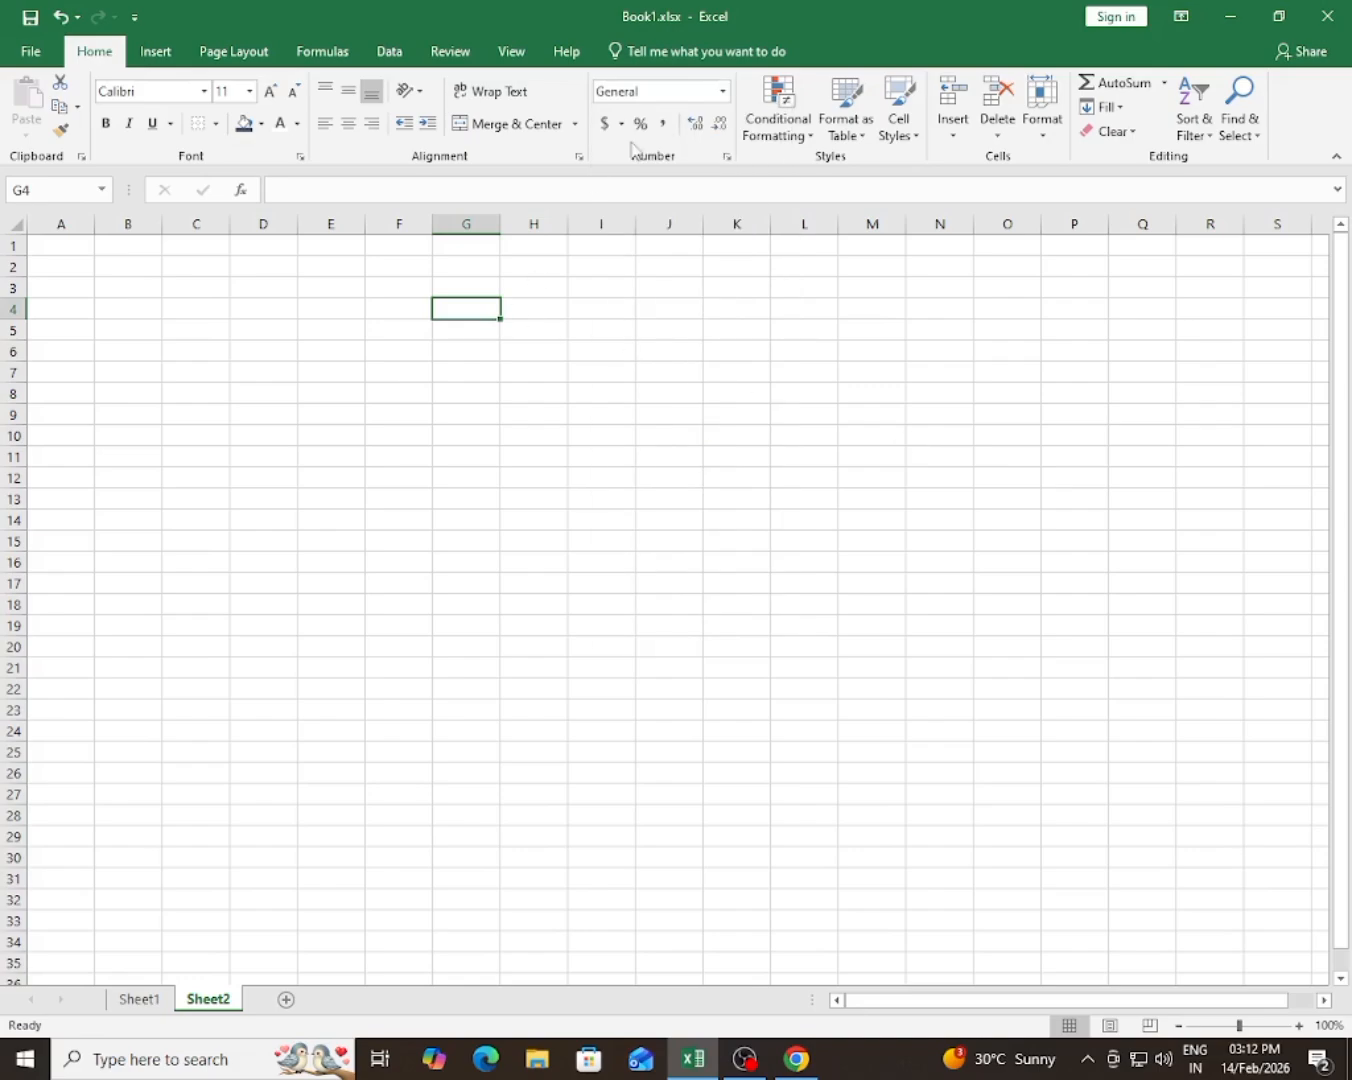
click(722, 93)
click(912, 384)
text(General)
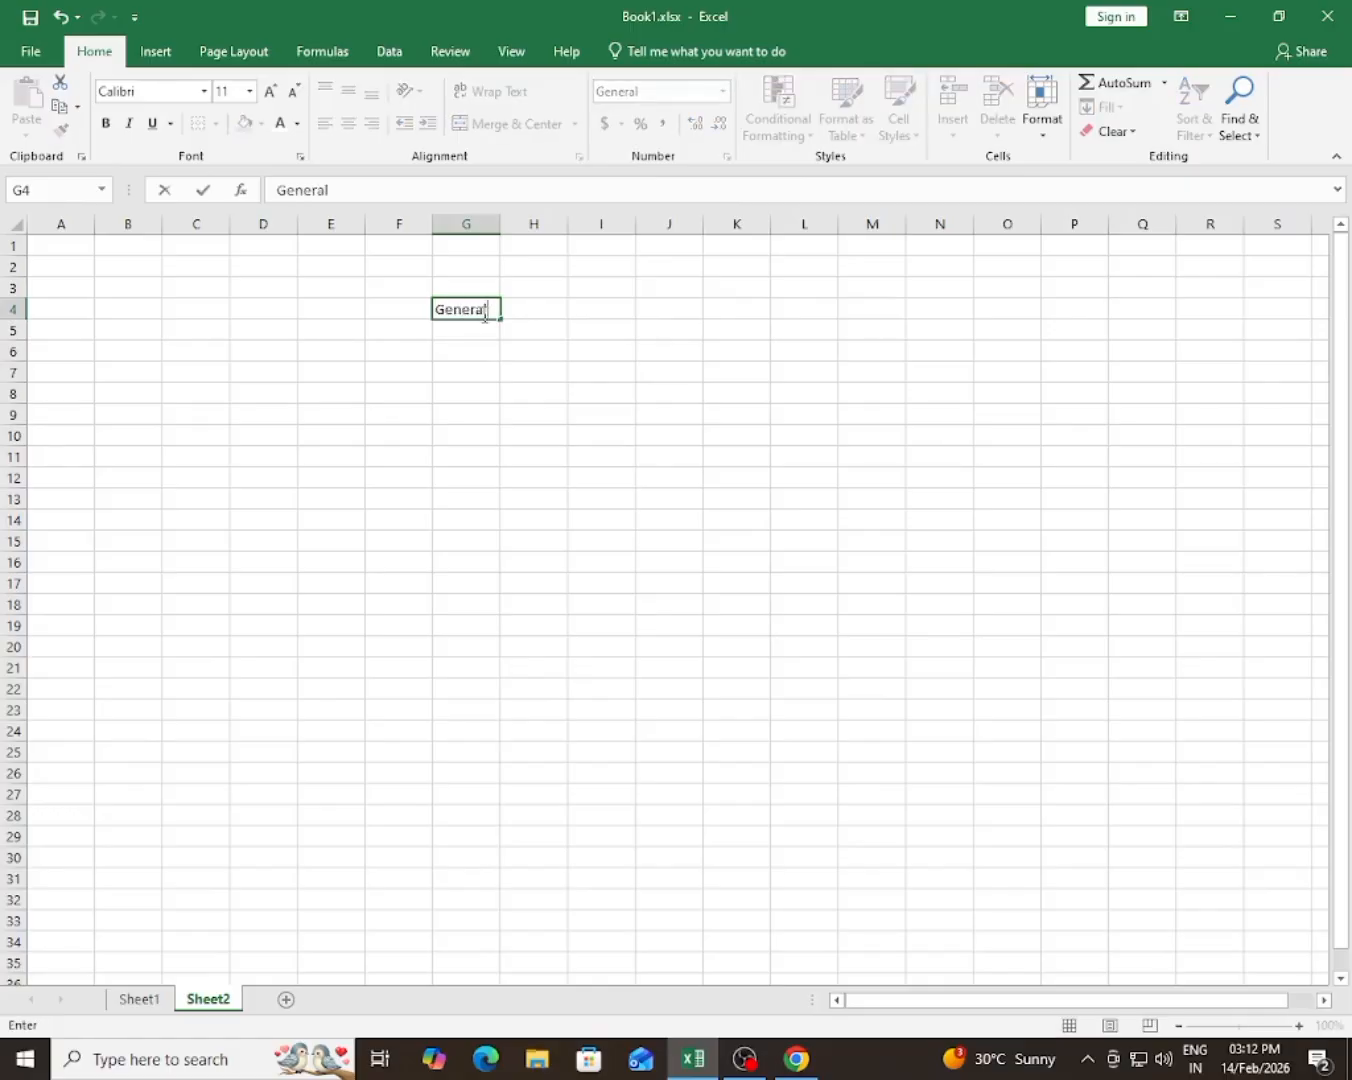
key(Tab)
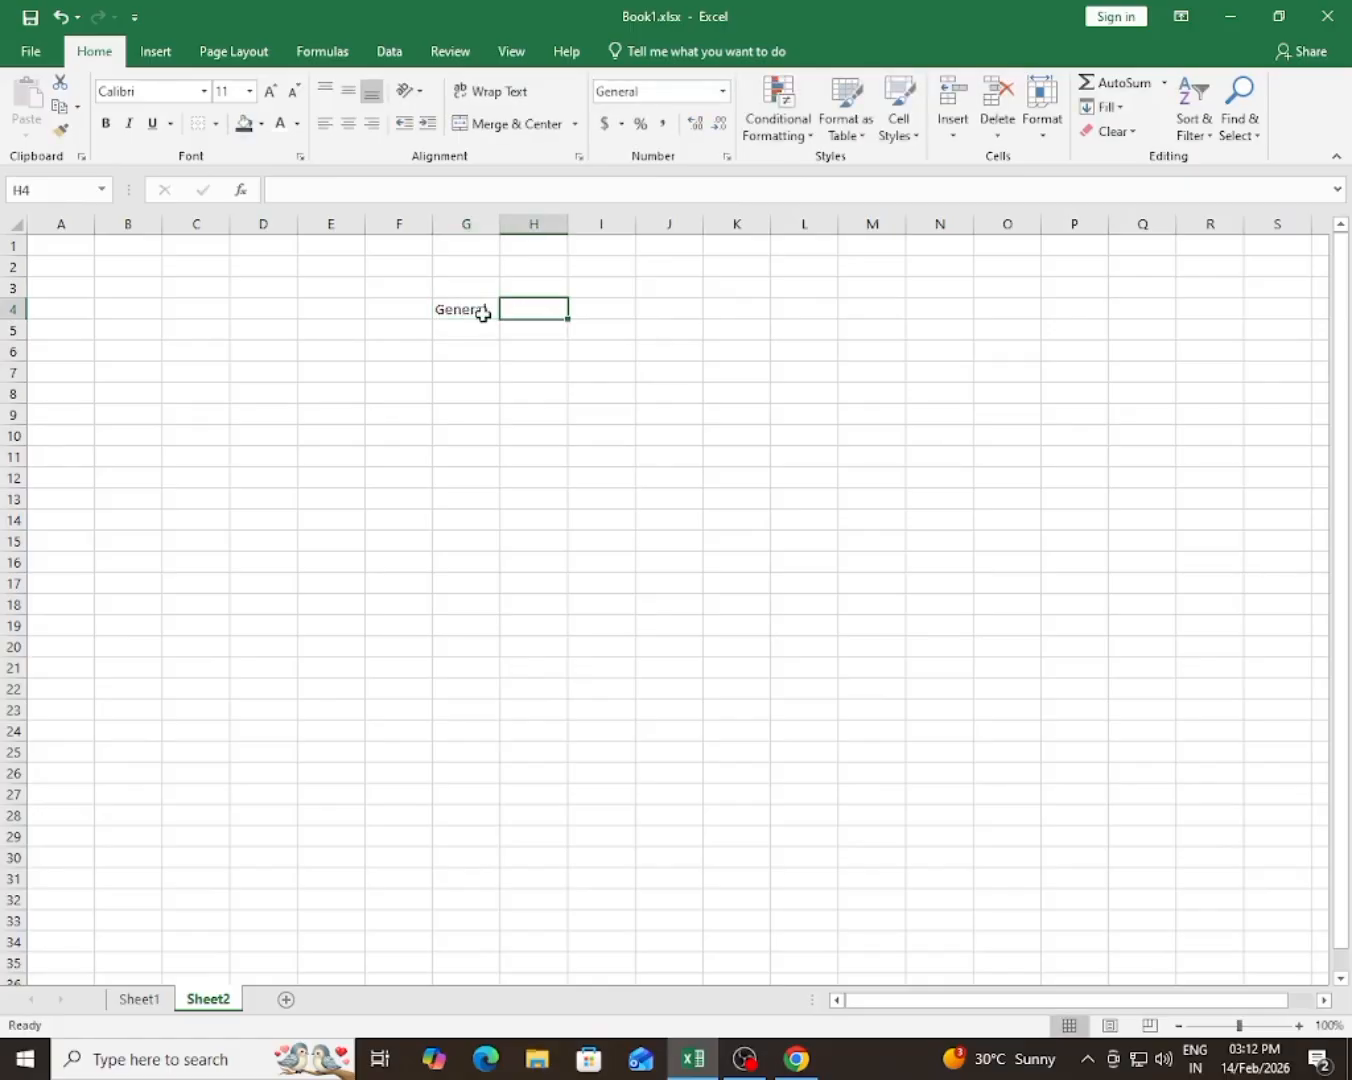
- Enter the headings Number in cell H4 and Currency in cell I4
text(Nu)
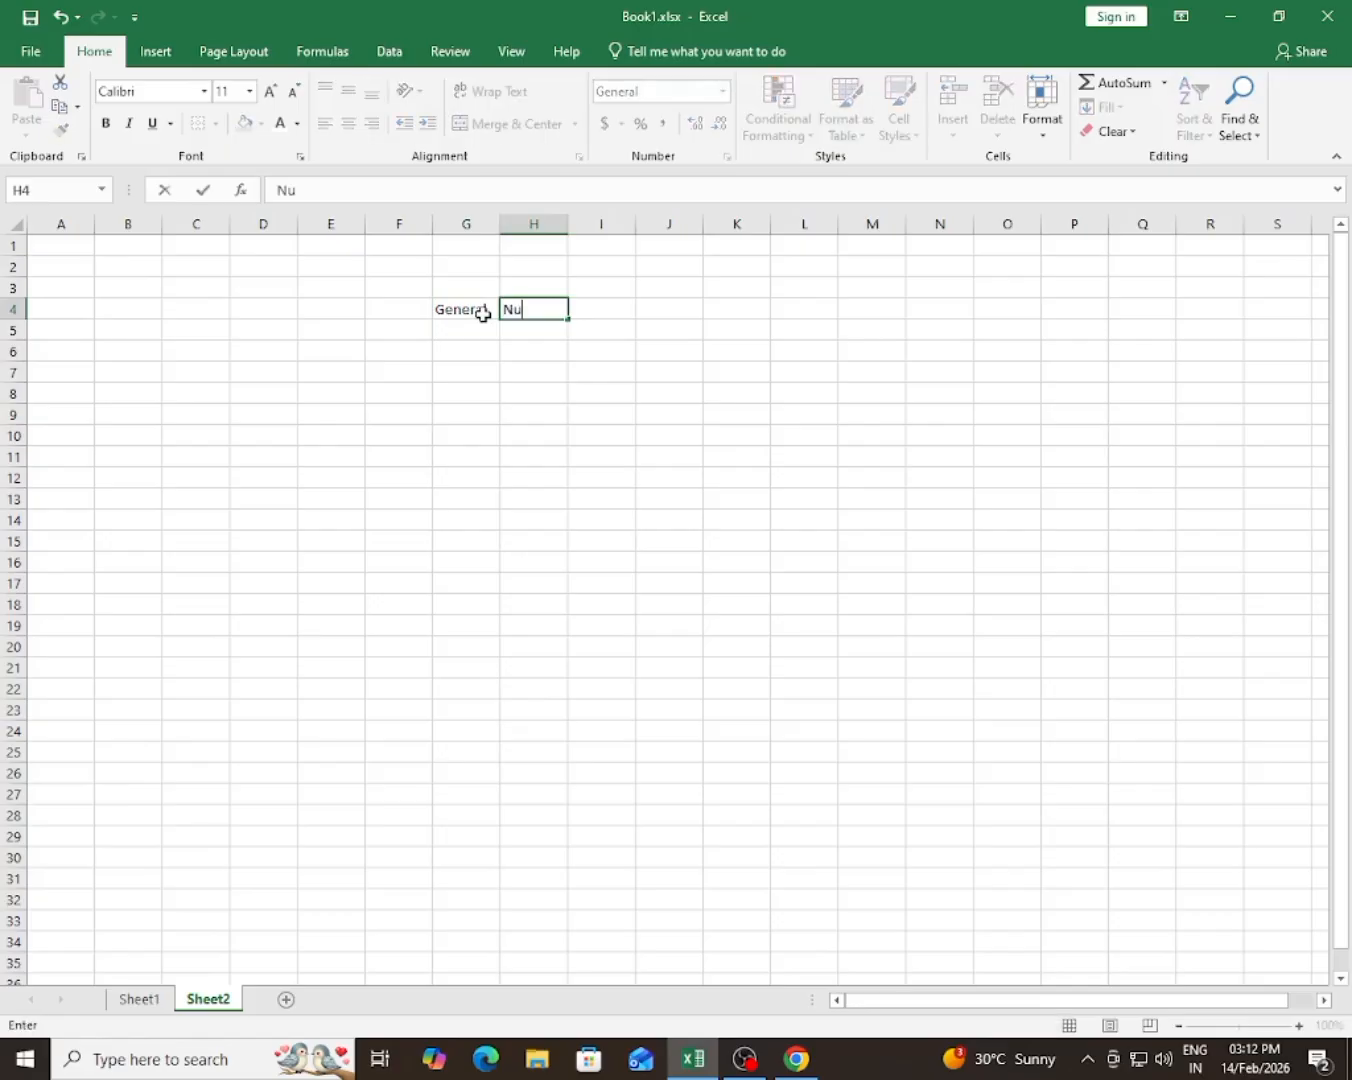
text(mber)
key(Tab)
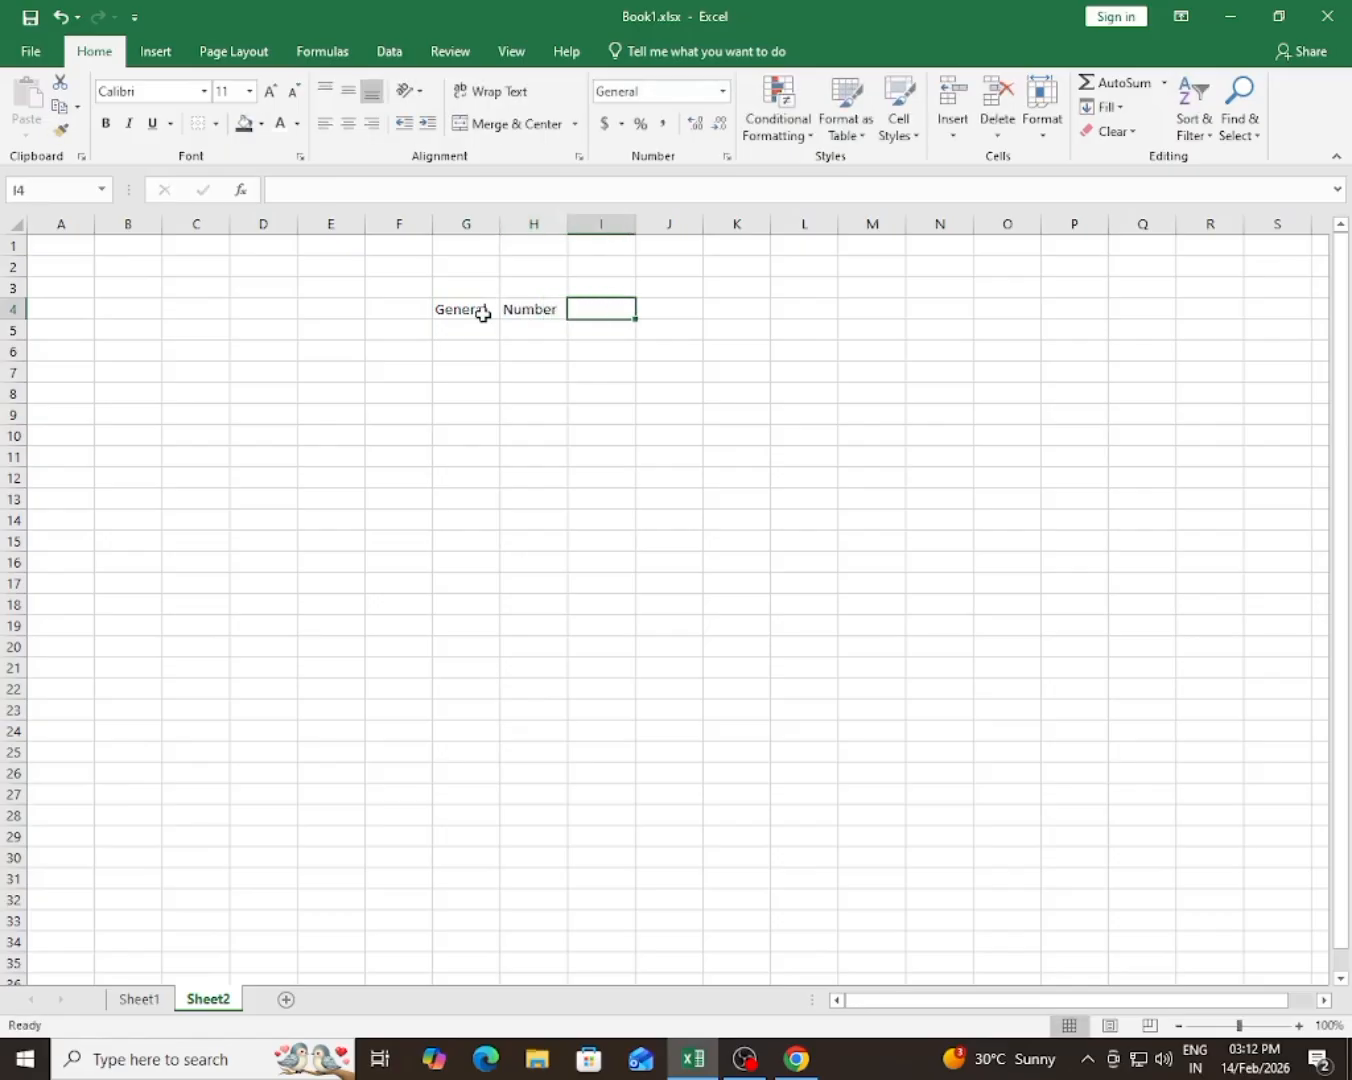
text(Cur)
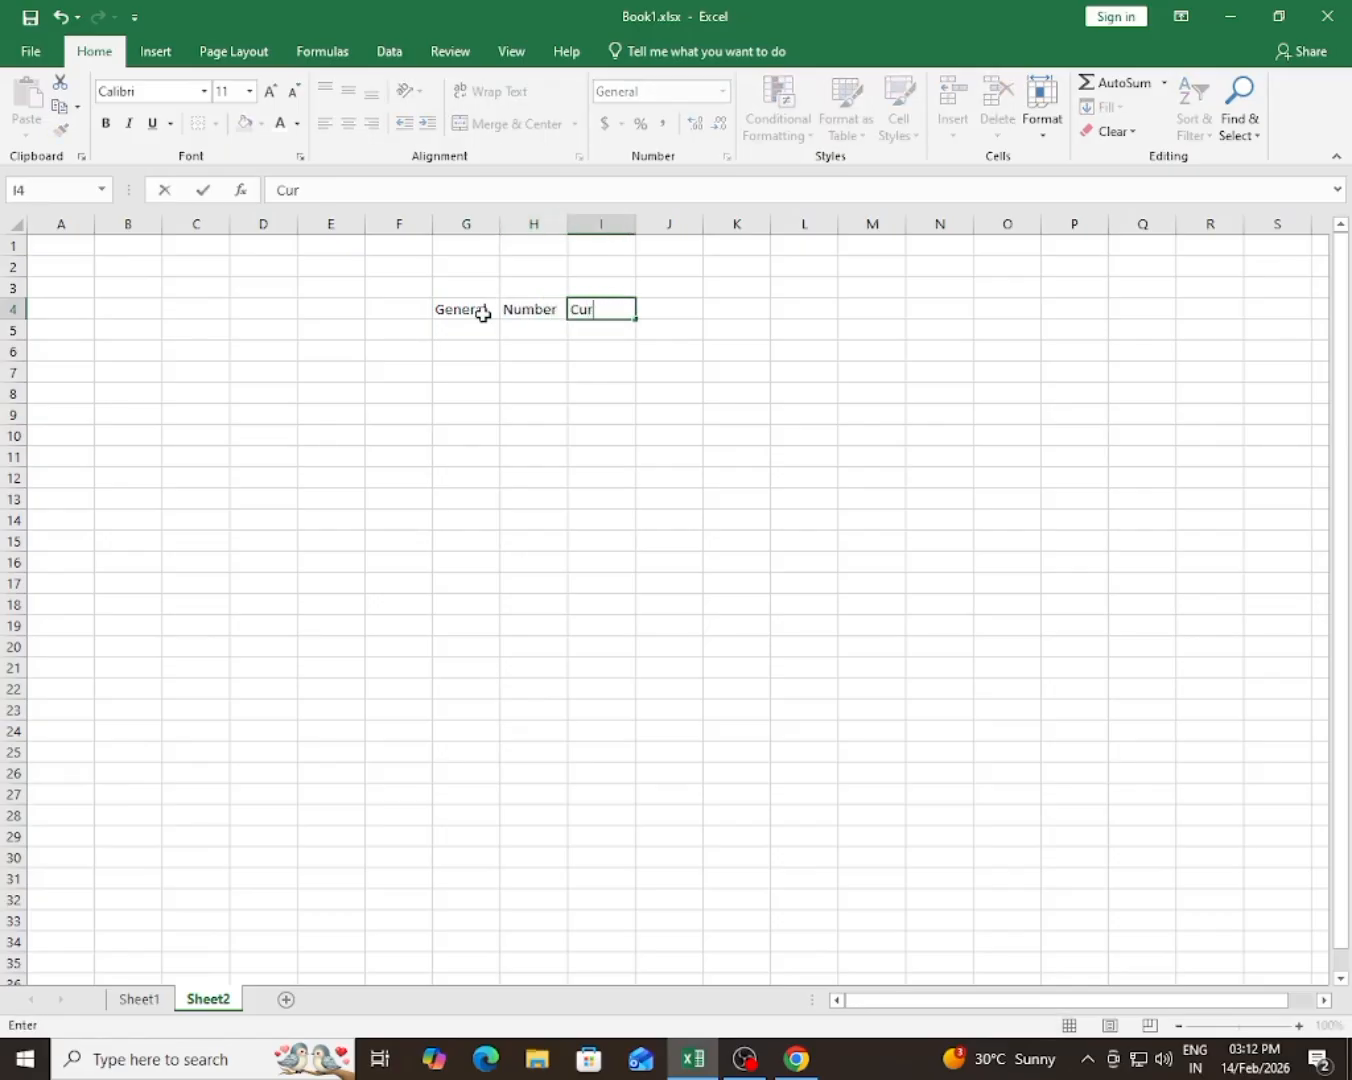
text(rency)
key(Tab)
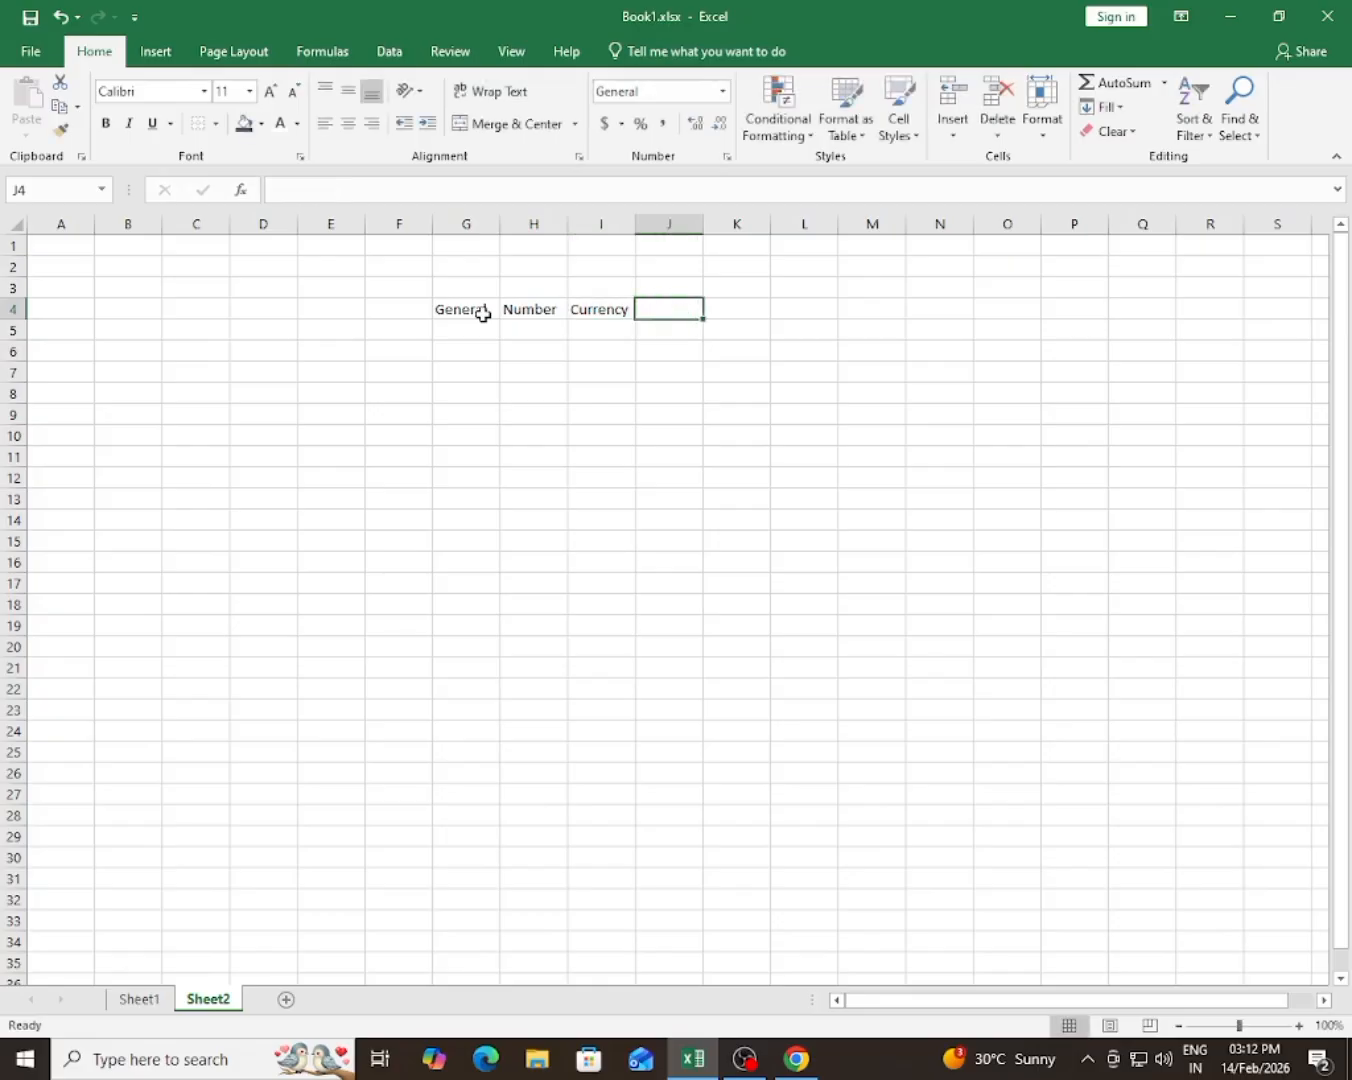
- Check the number format list again and enter the heading Accounting in cell J4
click(722, 92)
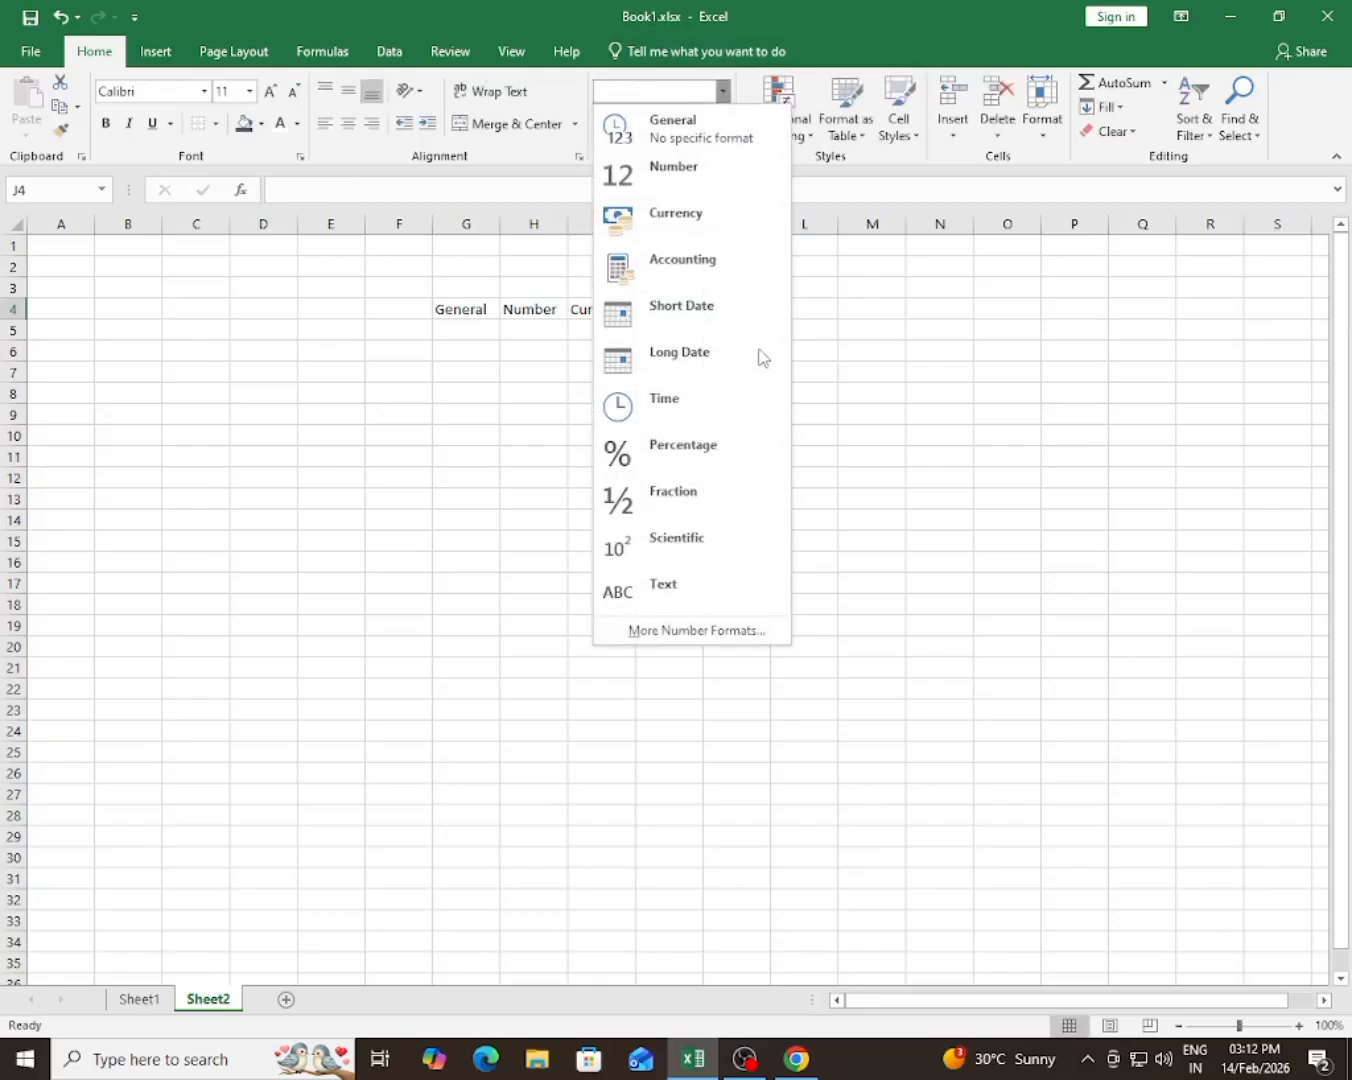
click(848, 393)
text(A)
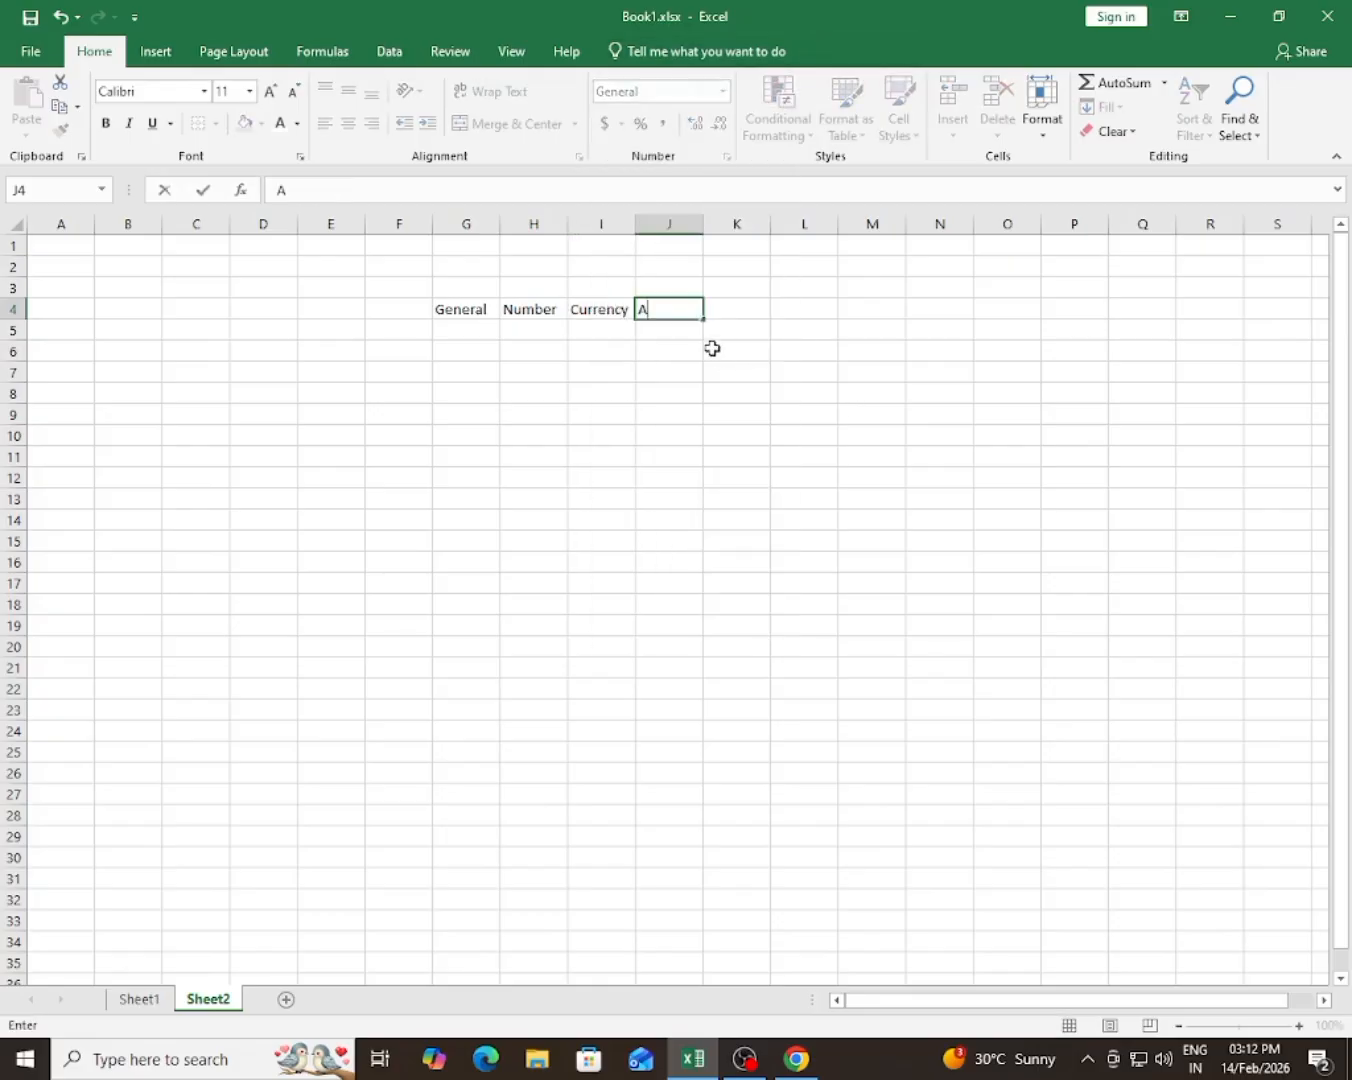
text(ccounting)
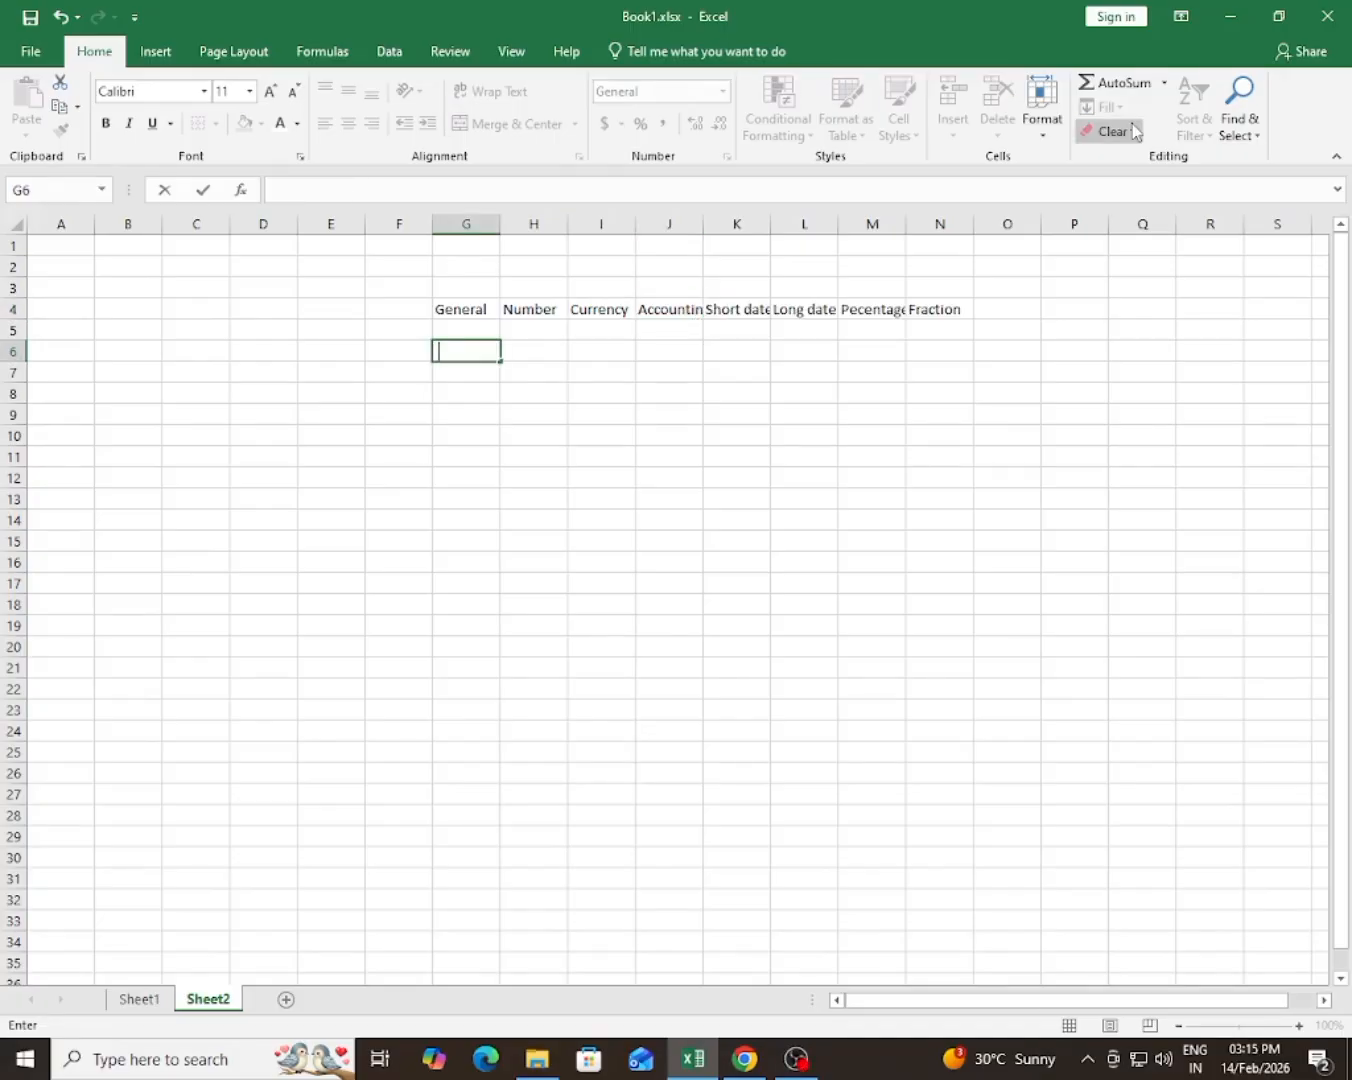
click(485, 312)
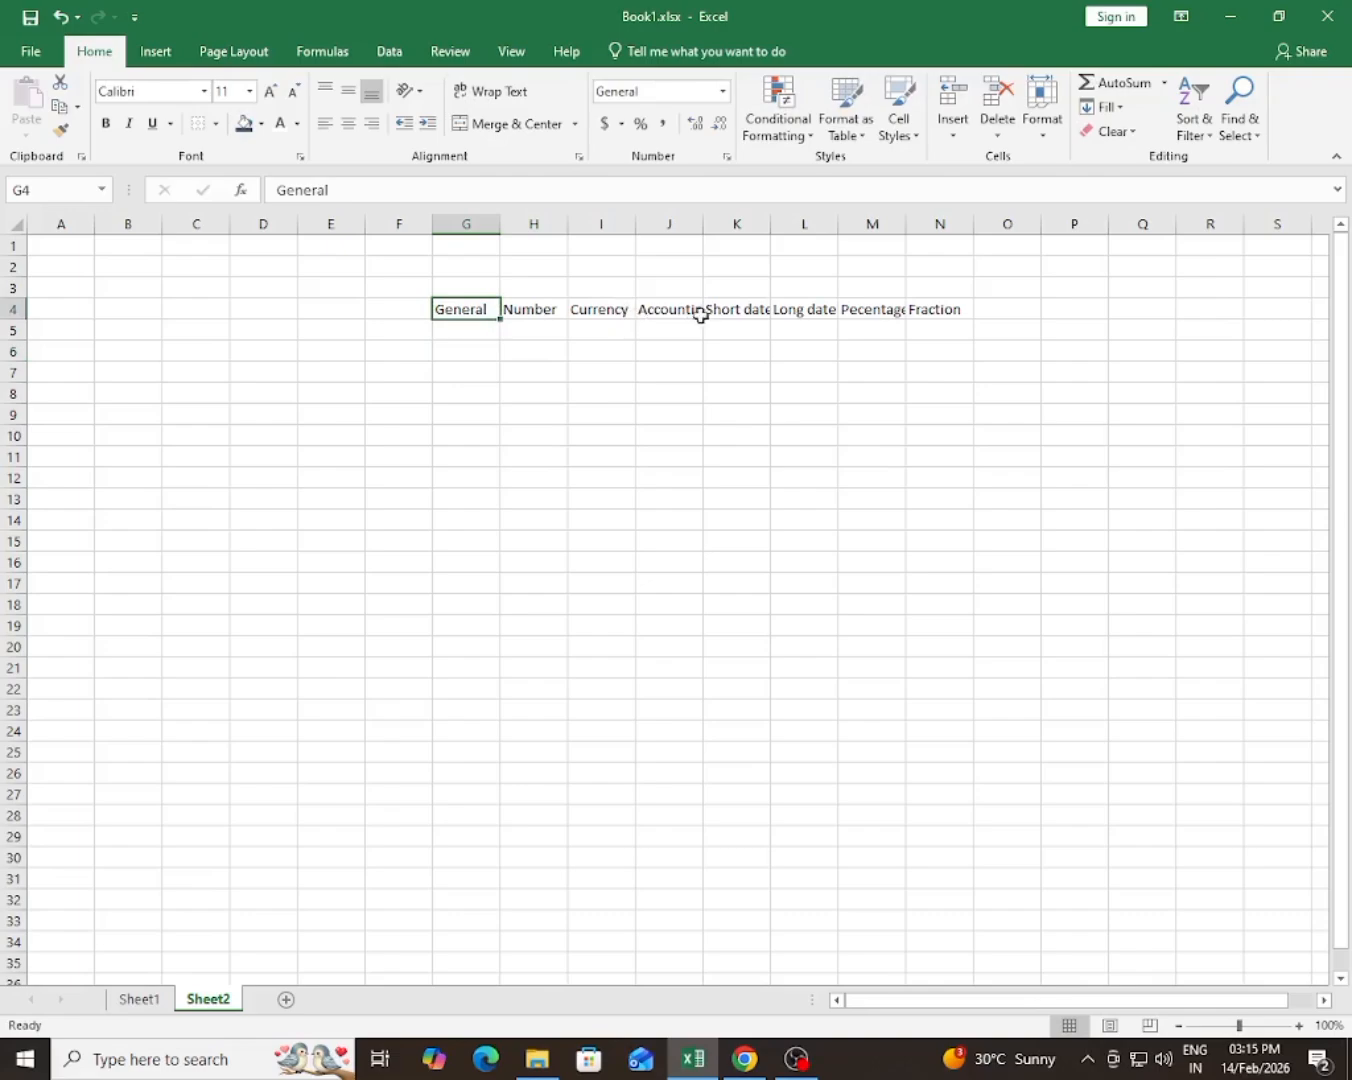
click(889, 311)
click(929, 313)
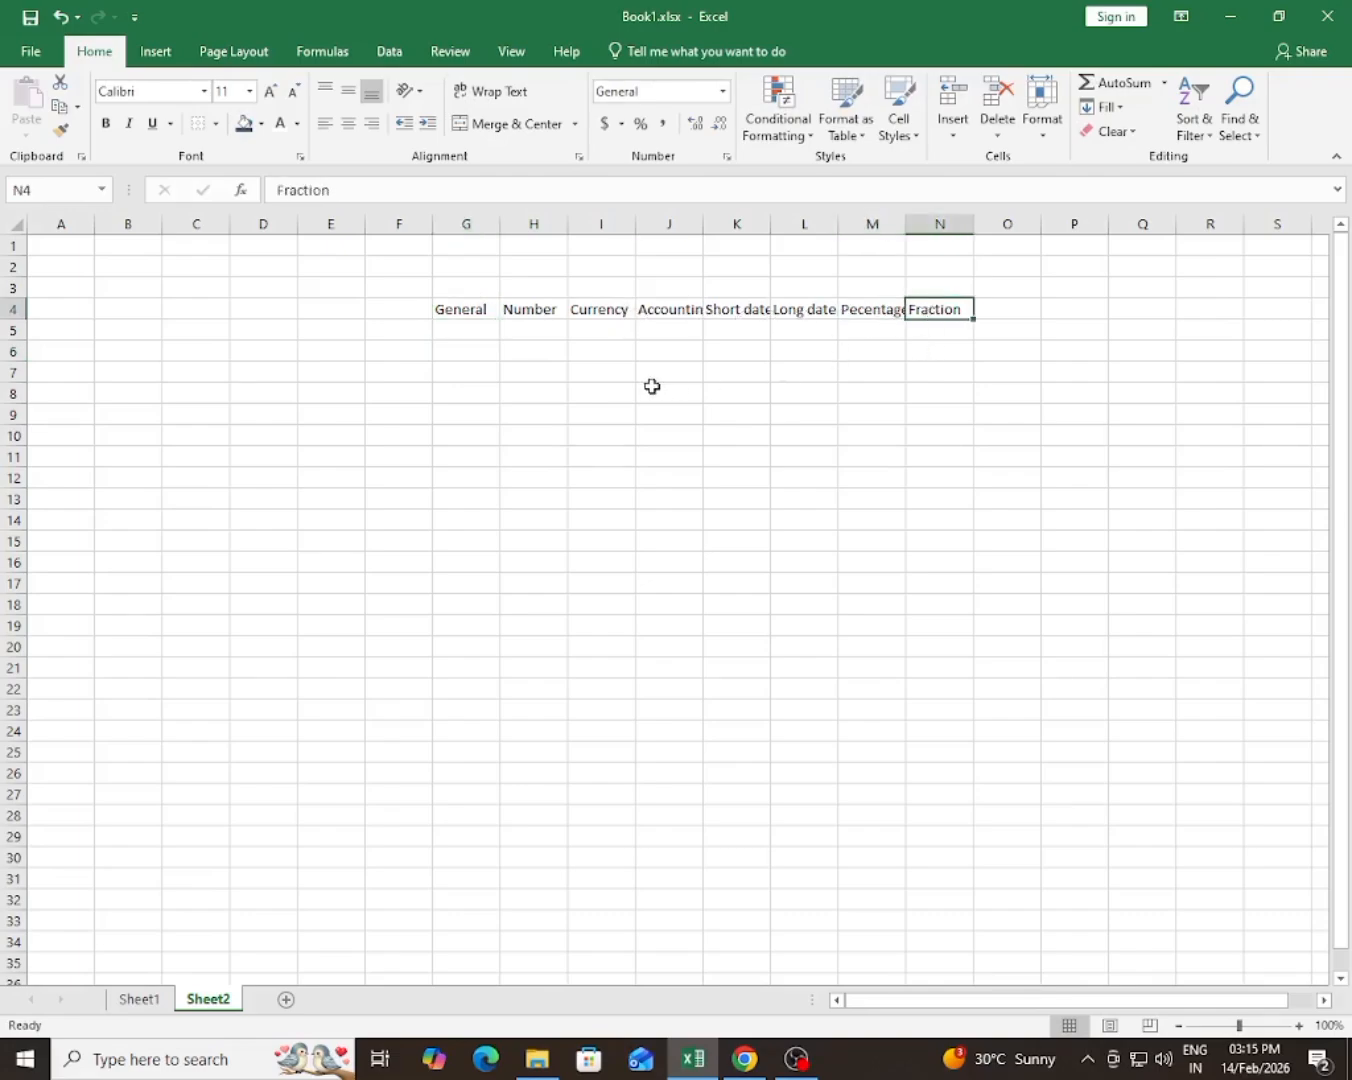
- Widen columns G to N to one equal width that fits the full headings
click(649, 390)
mouse_move(483, 226)
mouse_down()
mouse_move(619, 247)
mouse_move(935, 256)
mouse_move(984, 225)
mouse_move(1043, 229)
mouse_up()
click(892, 377)
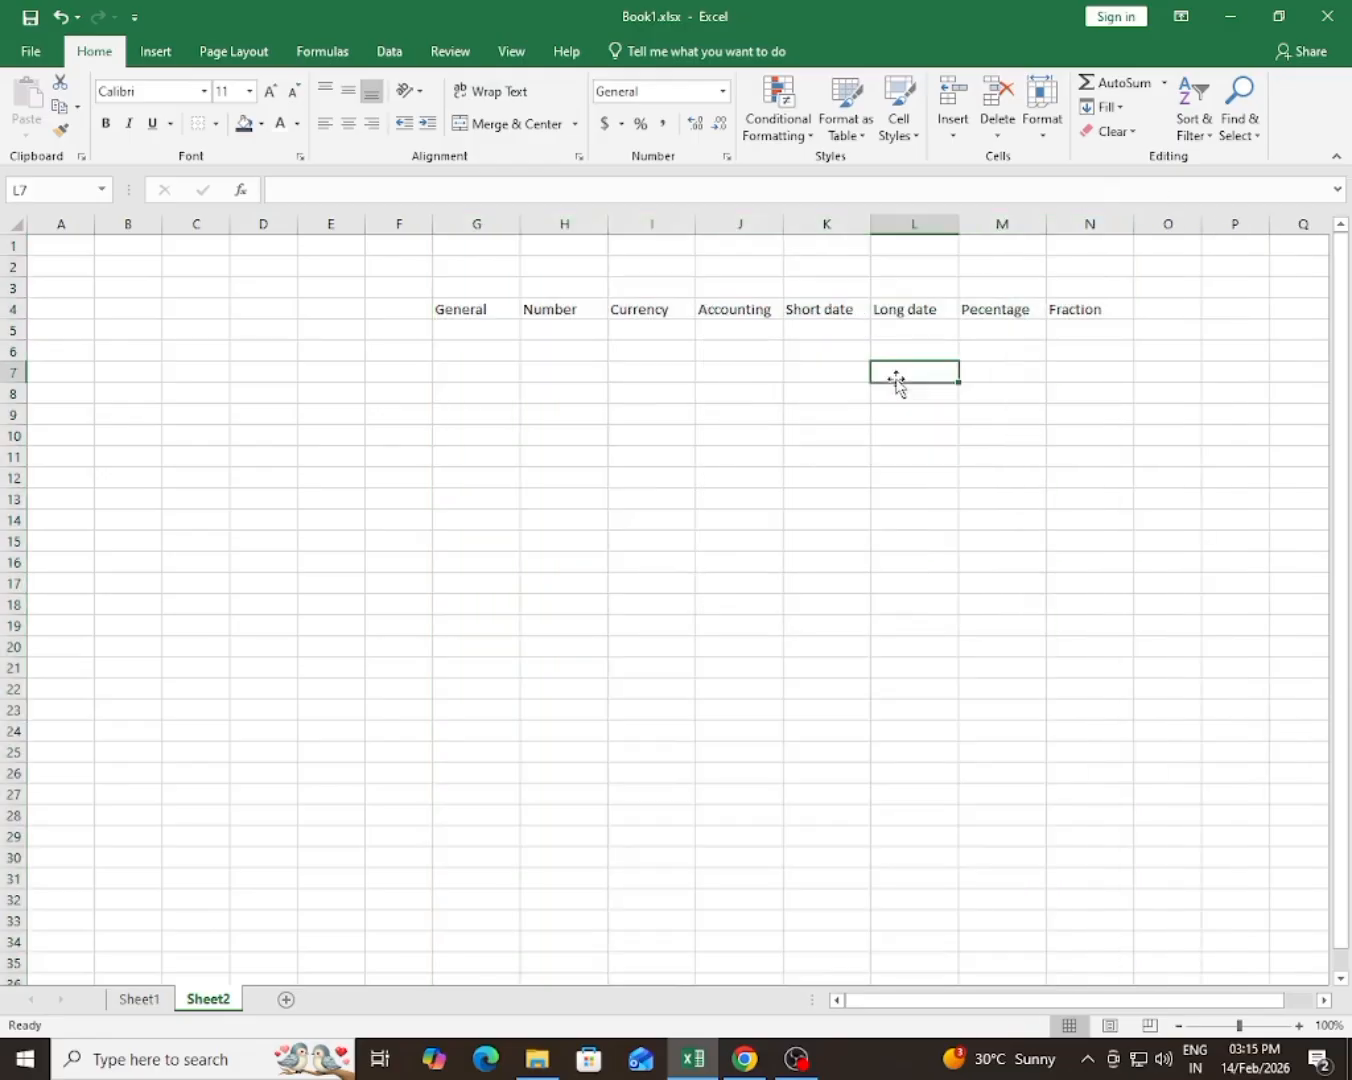
- Apply all borders to the range G4:N15 to form the table grid
drag(493, 319, 1076, 553)
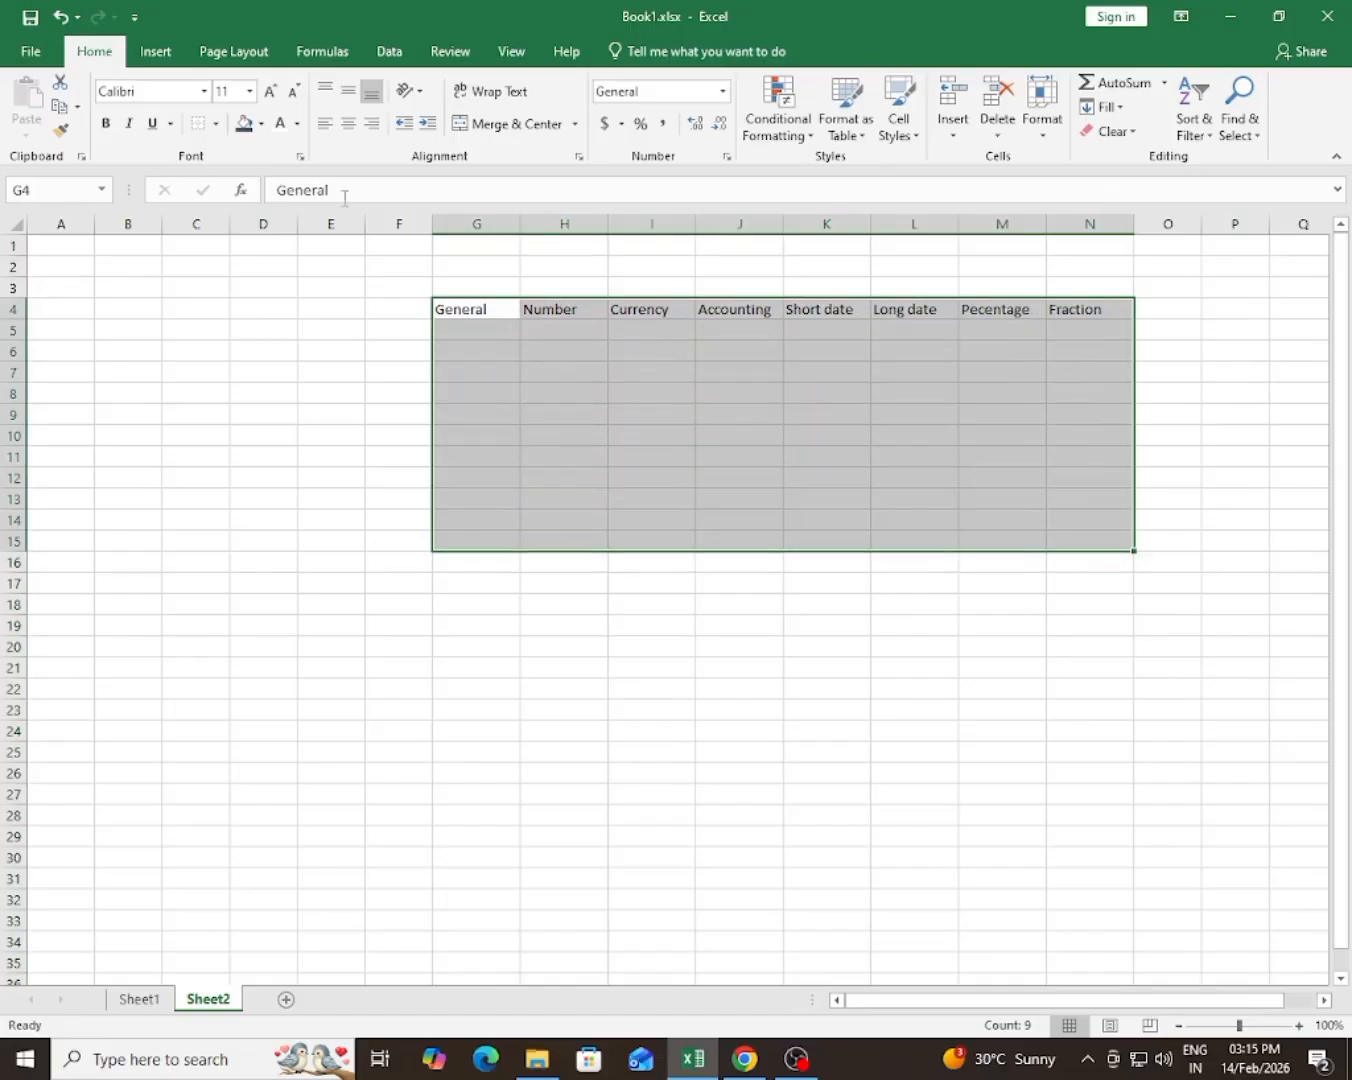
click(218, 124)
click(265, 302)
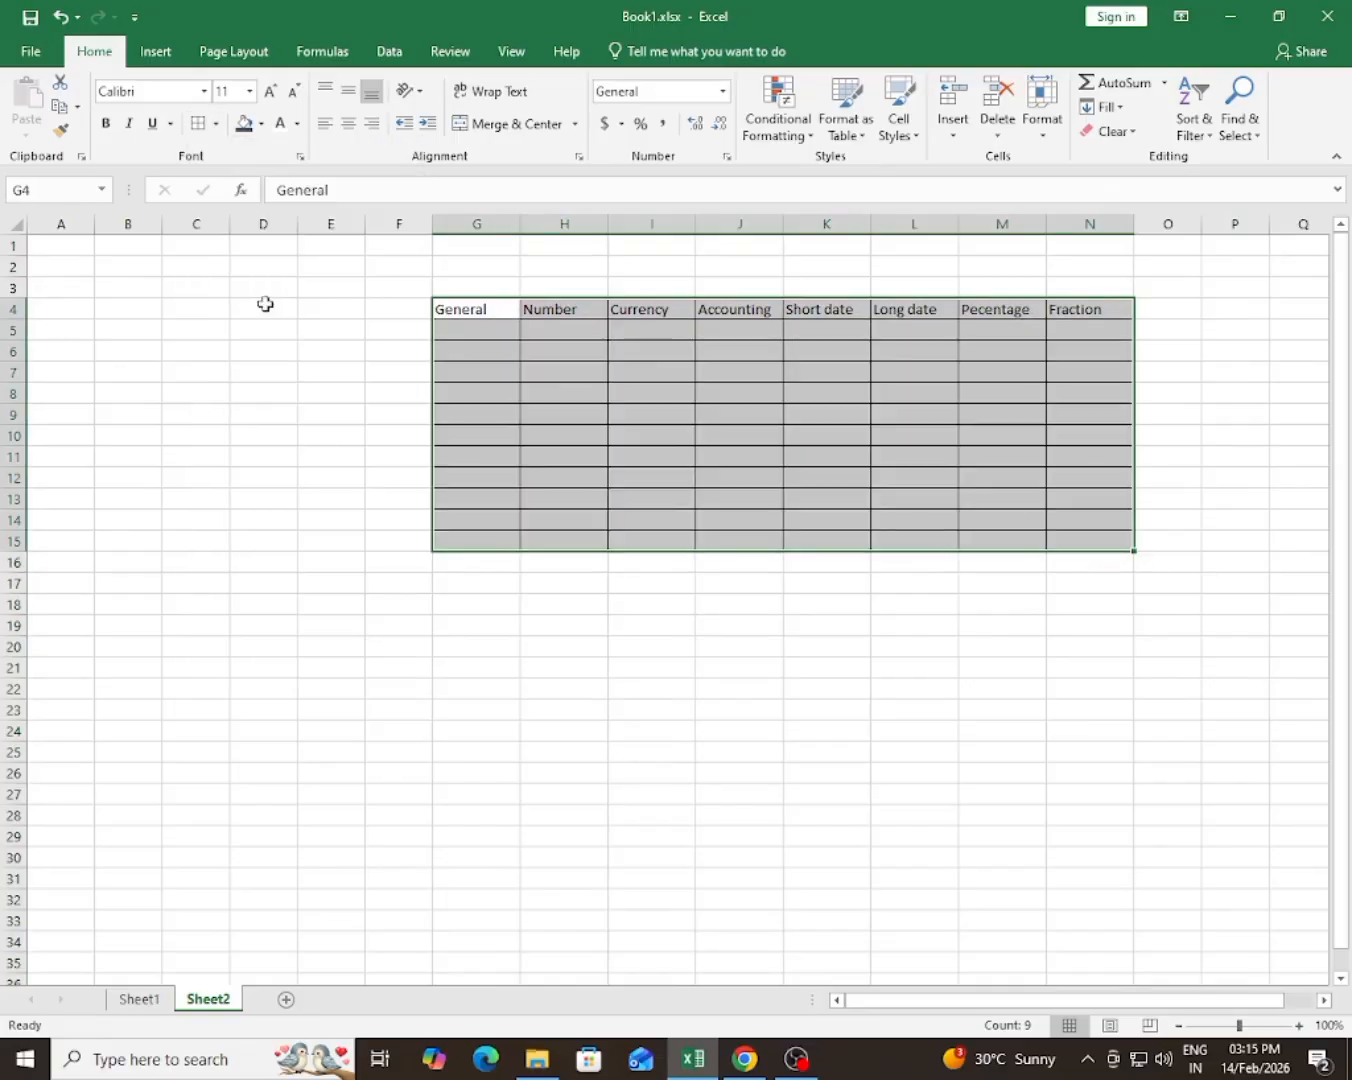
- Give the header cells G4:N4 a solid blue fill and a white font colour
drag(510, 317, 1078, 305)
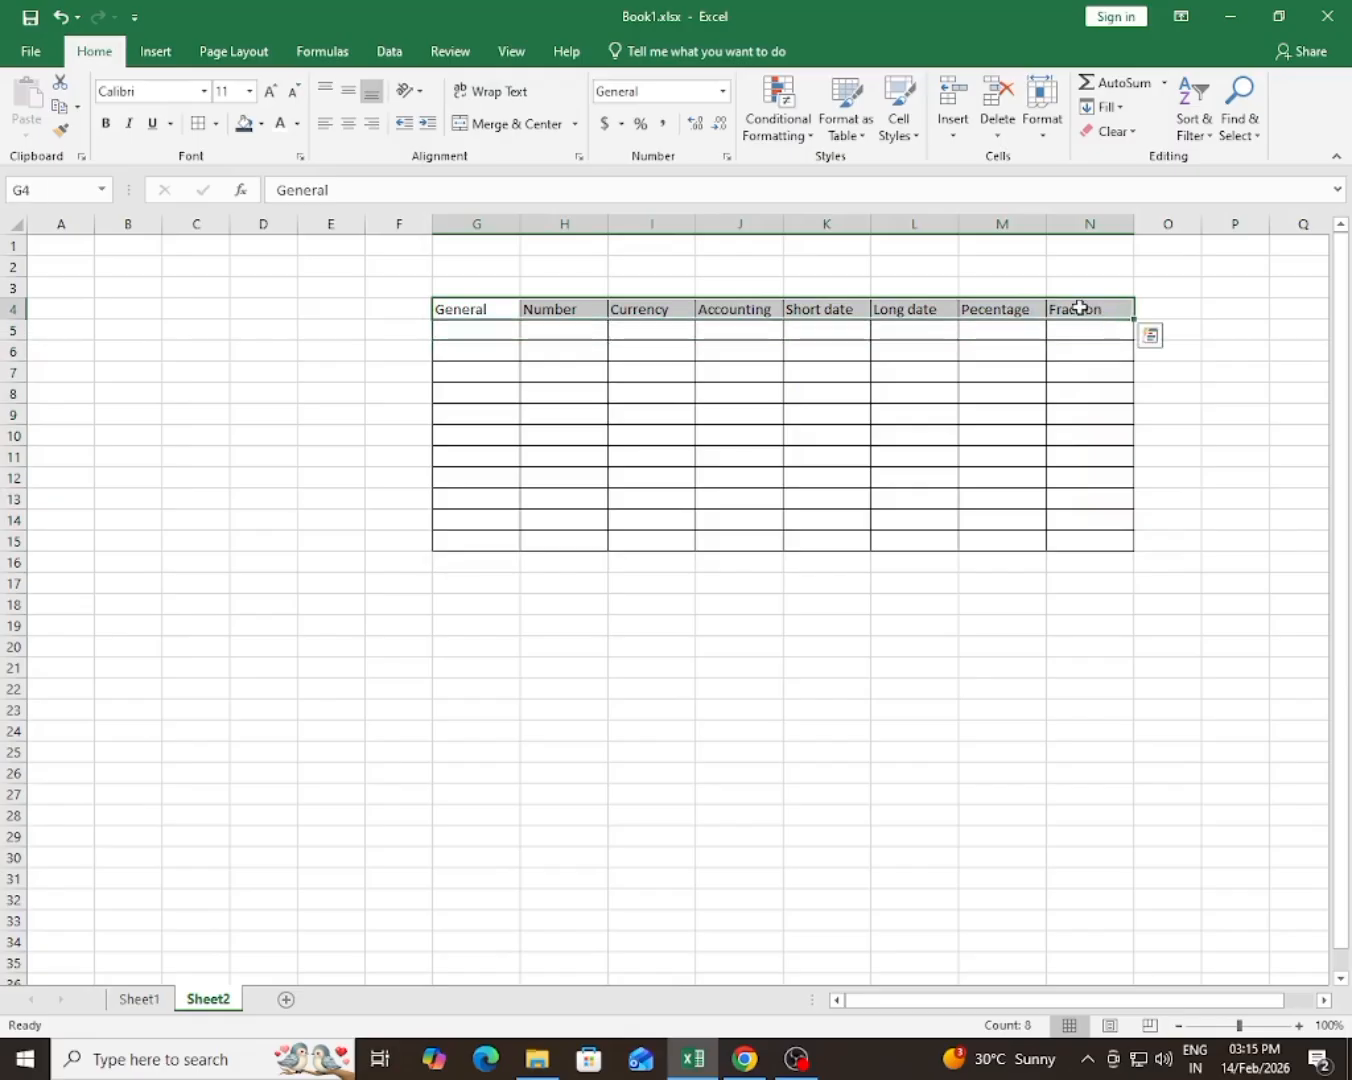
click(260, 124)
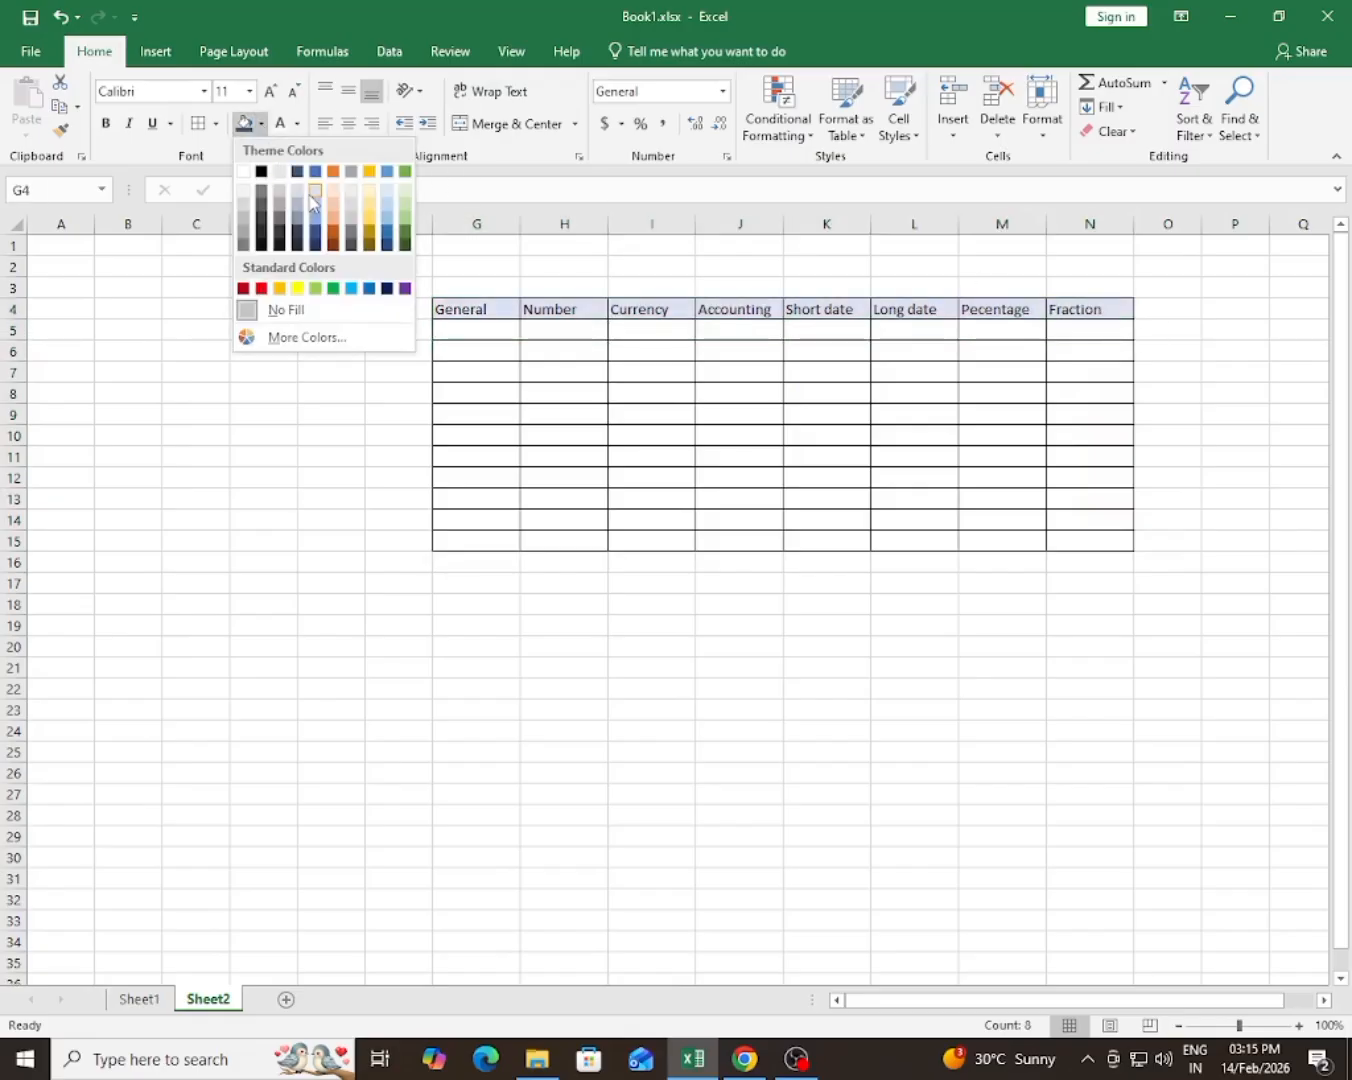
click(311, 198)
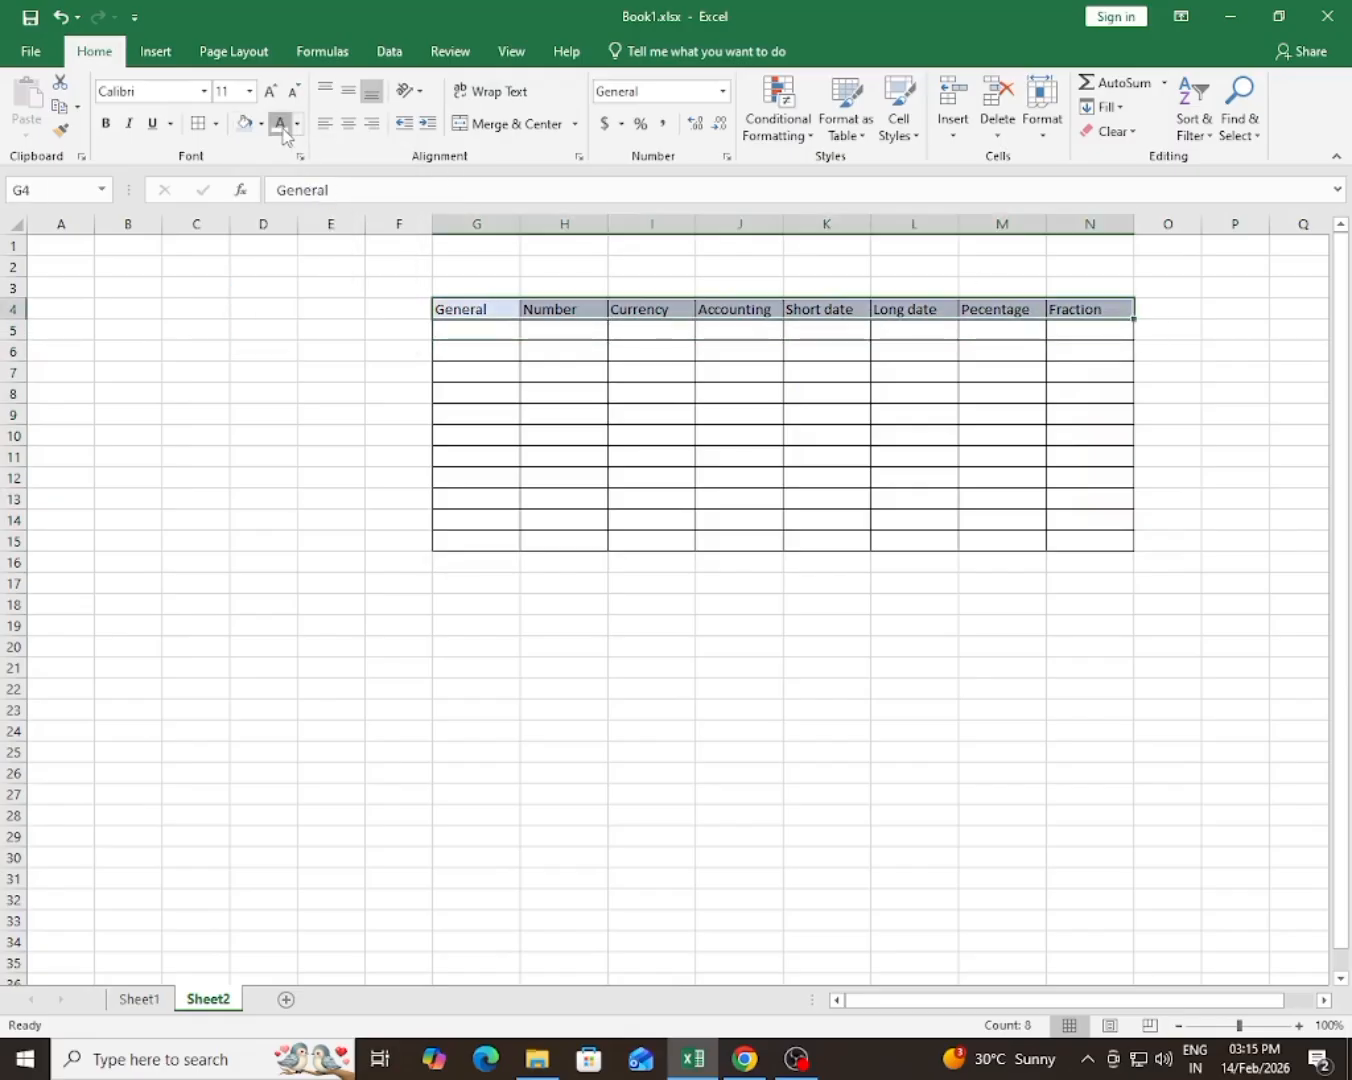
click(260, 123)
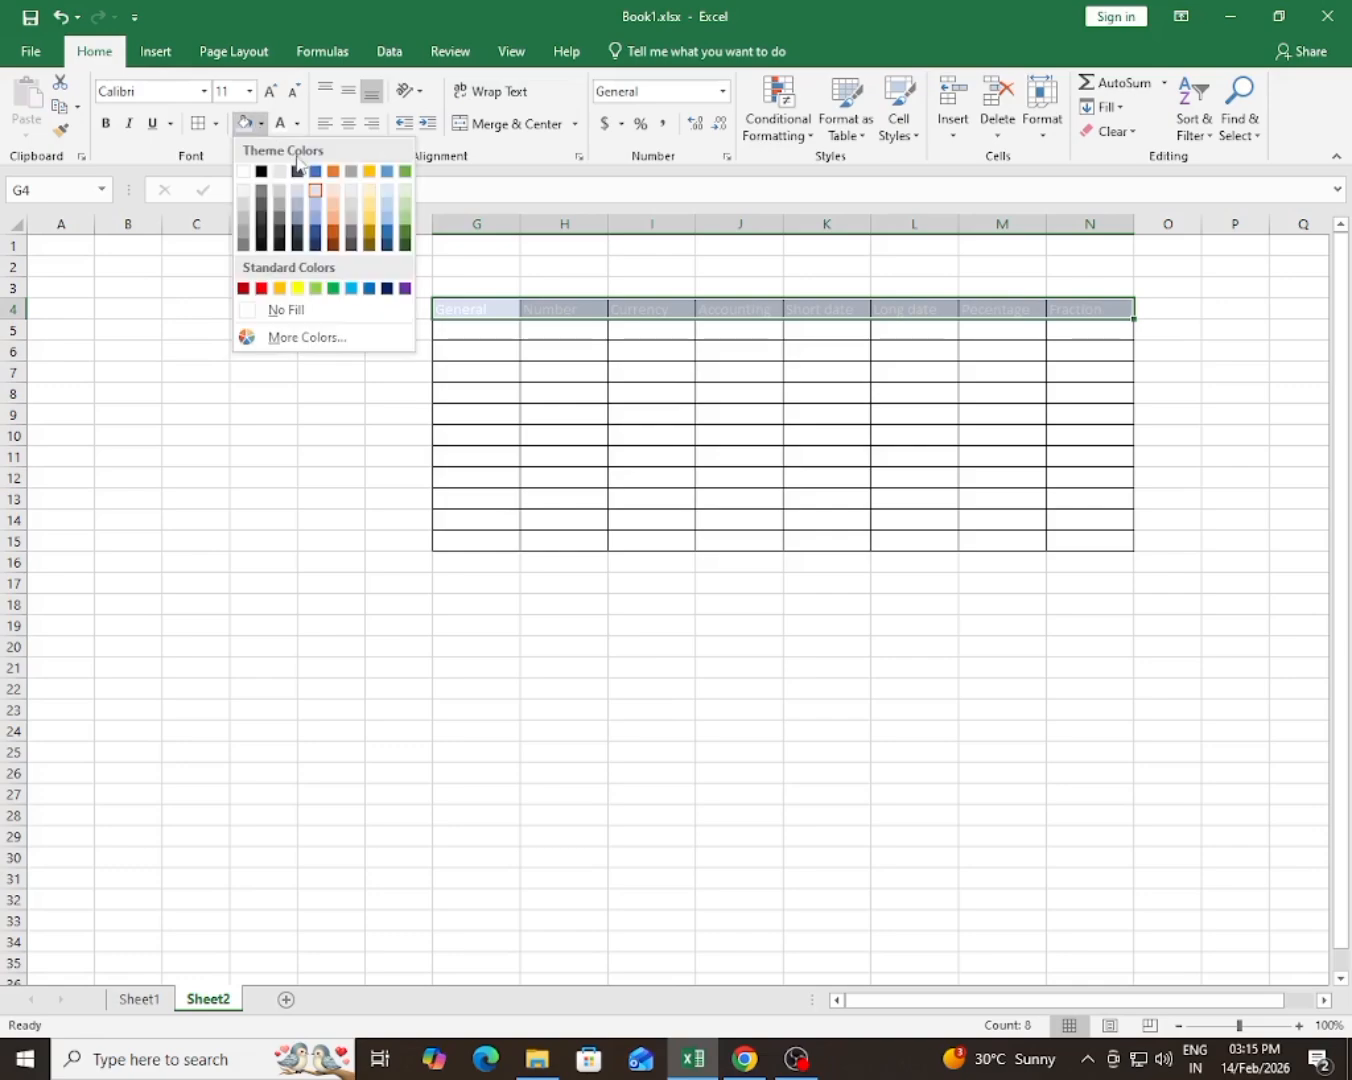
click(312, 174)
click(700, 461)
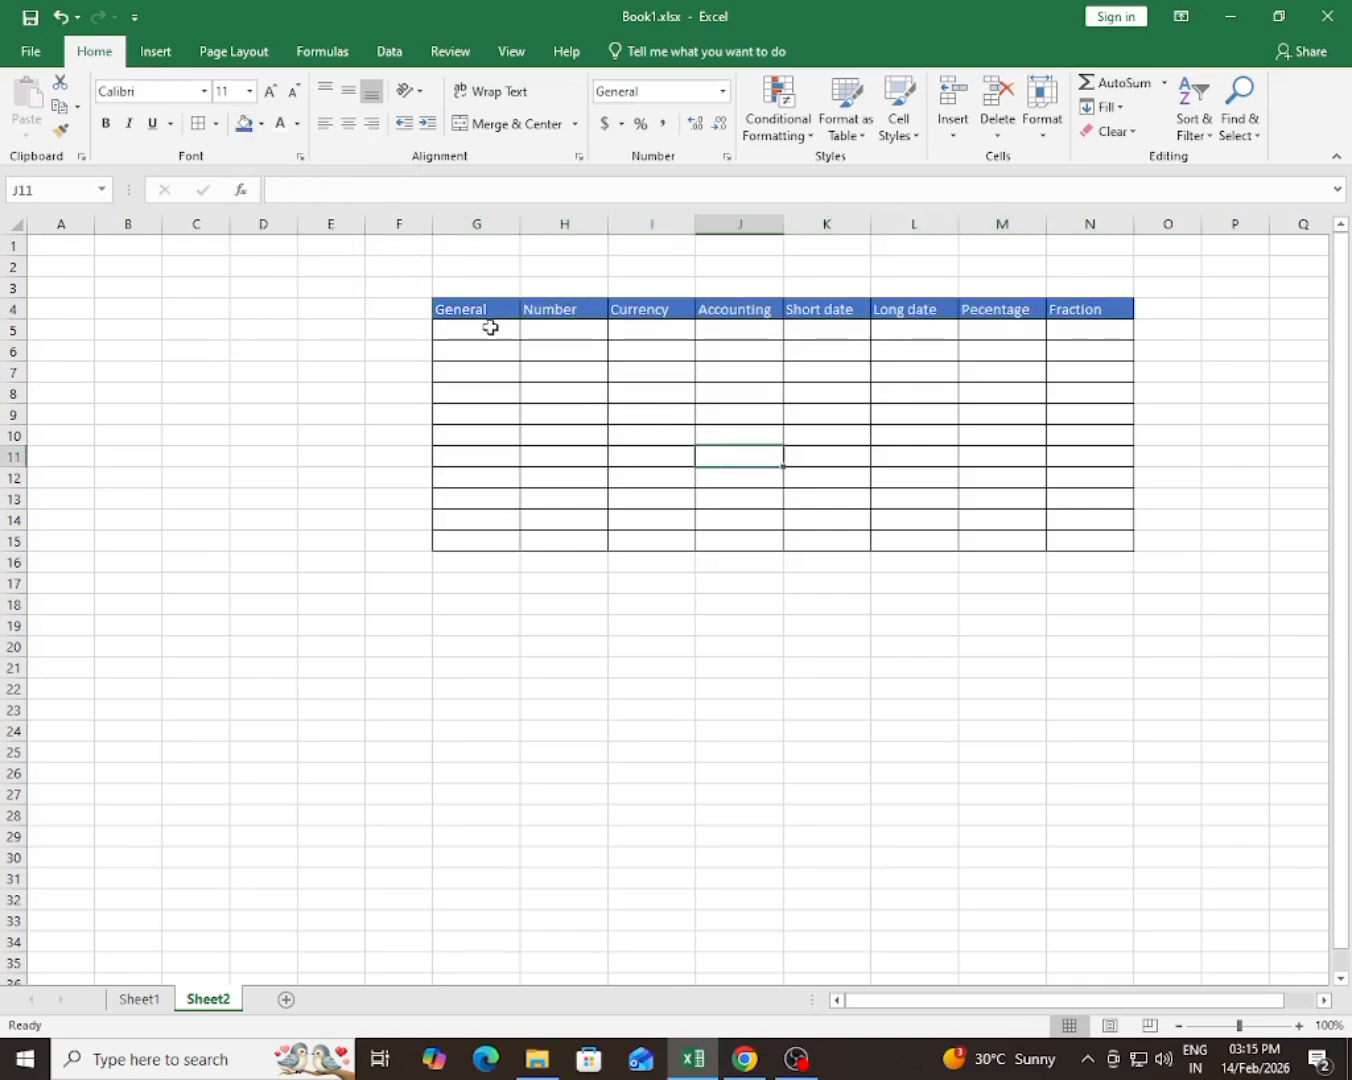
drag(489, 326, 511, 540)
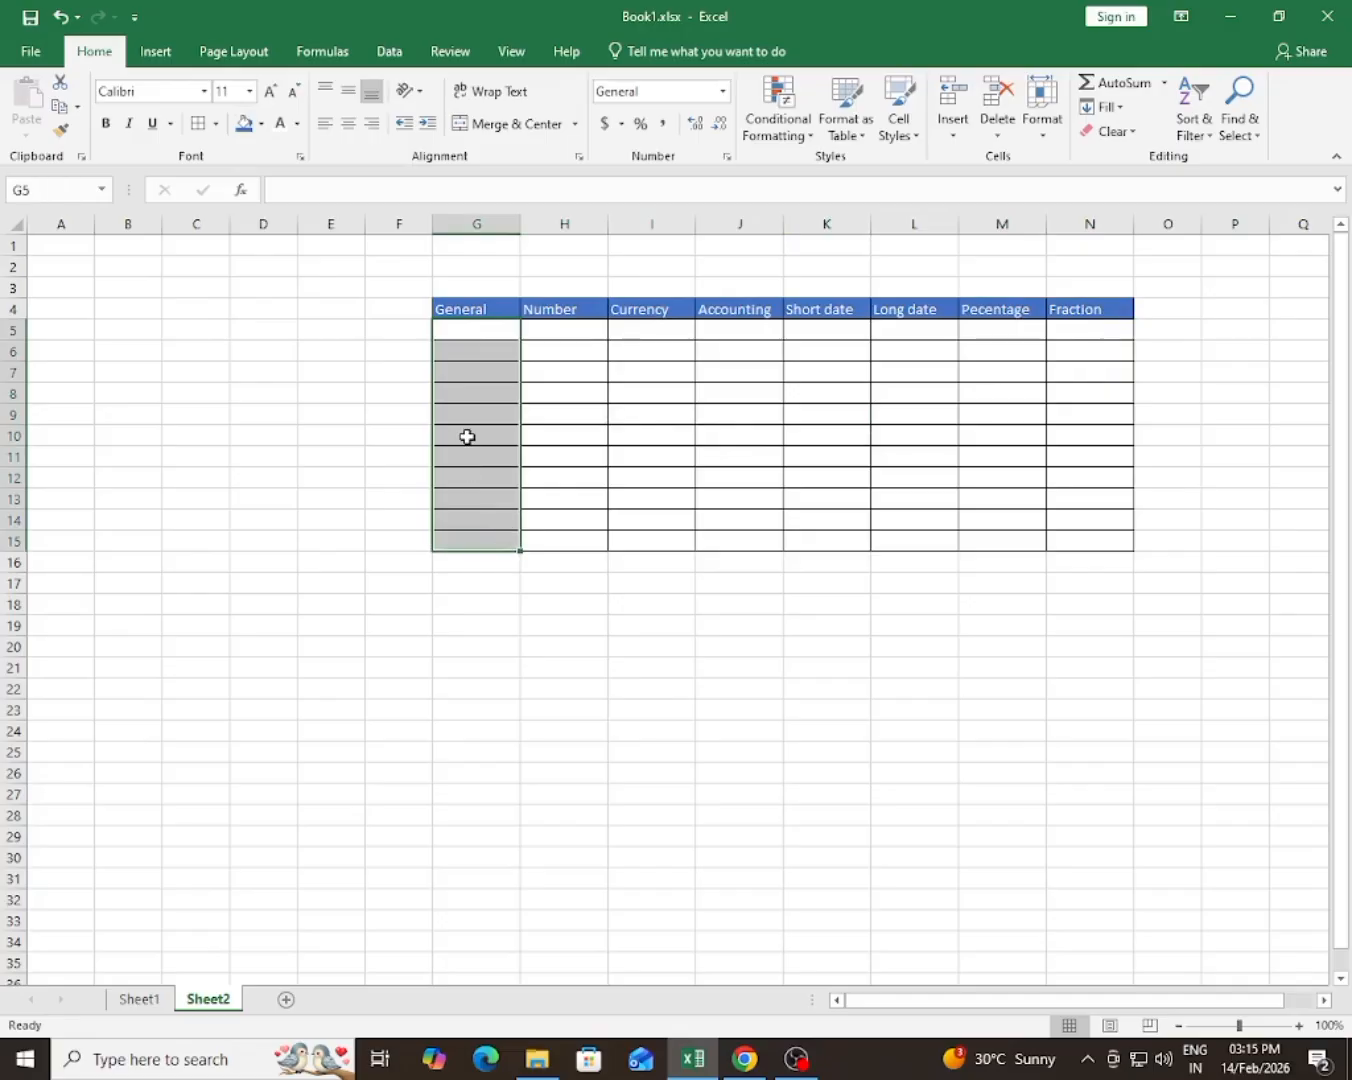
click(468, 437)
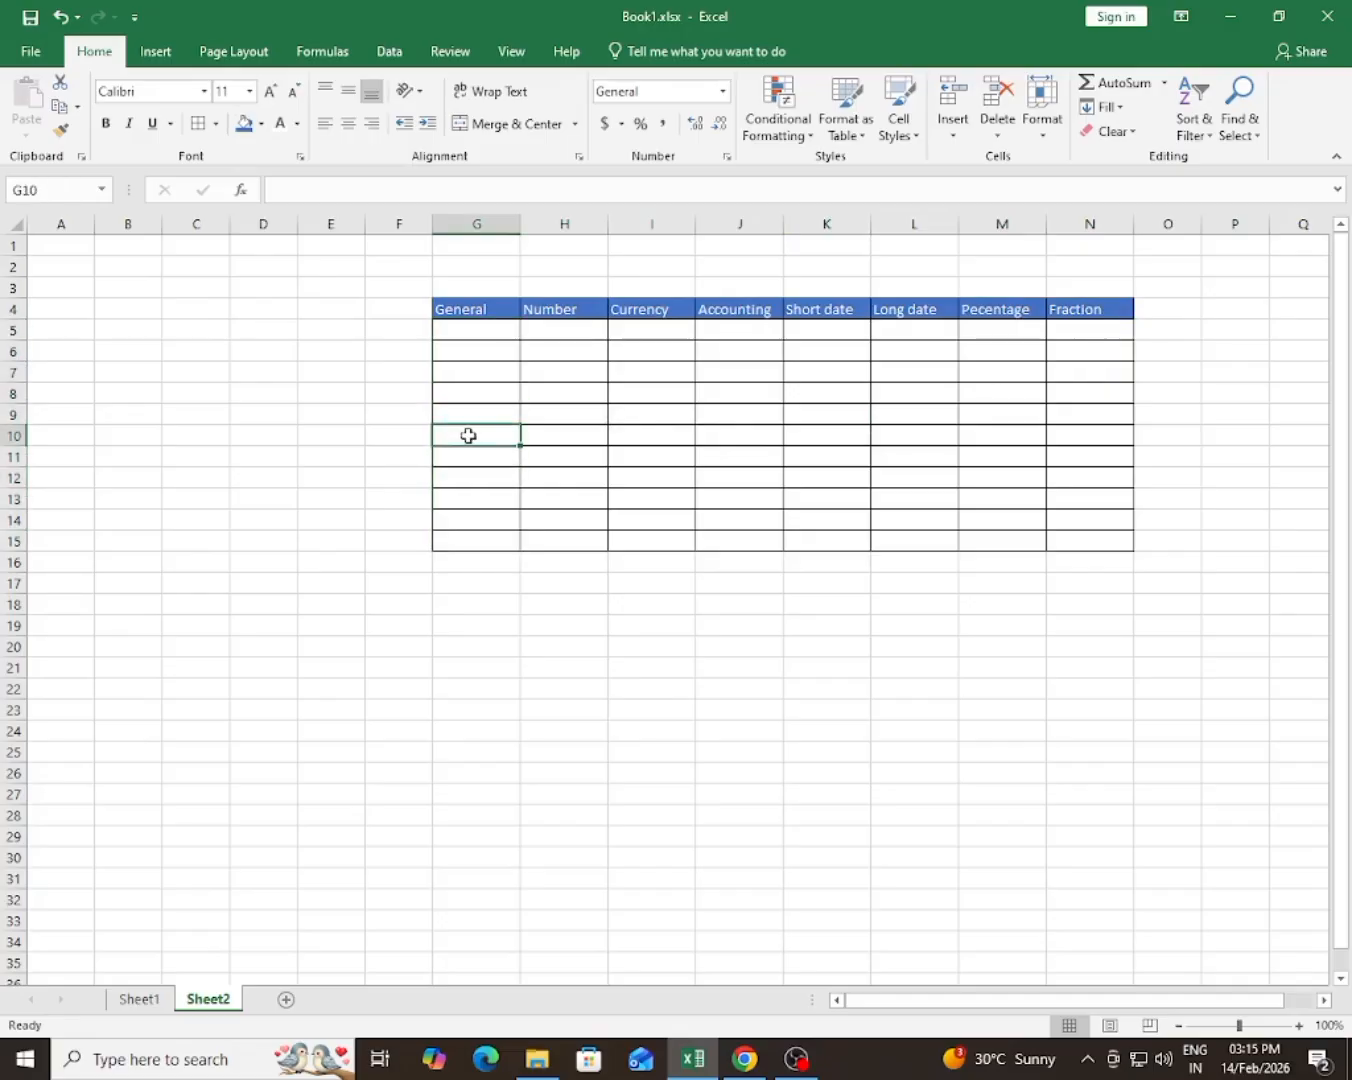
click(485, 358)
- Enter the sample values 1234, abc and 578 in cells G5, G6 and G7 of the General column
click(487, 330)
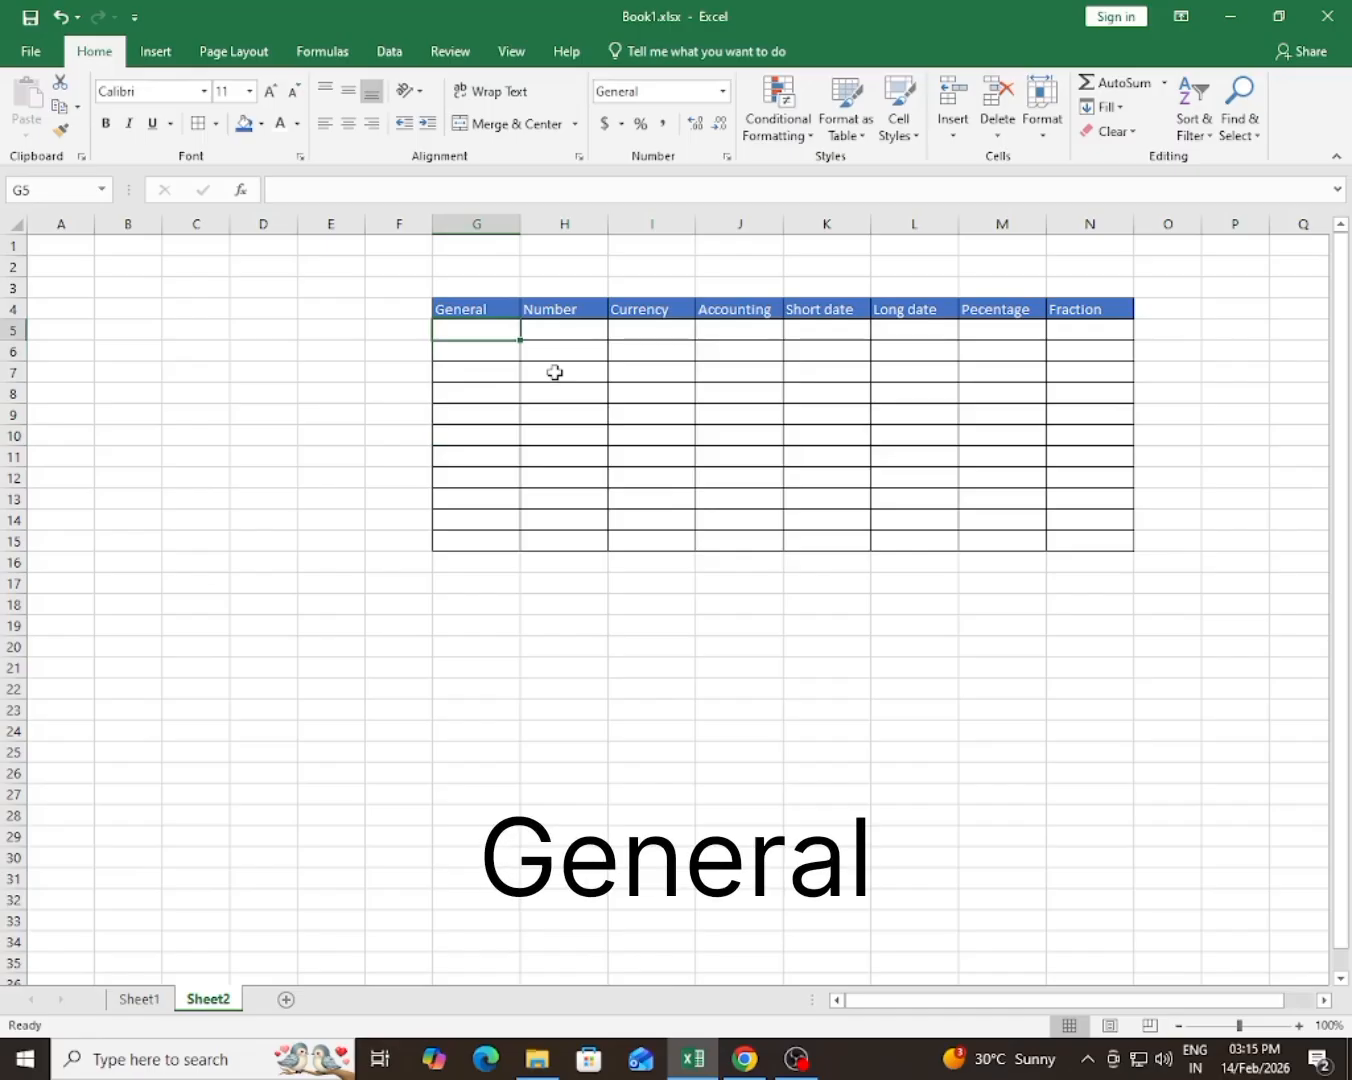
text(1234)
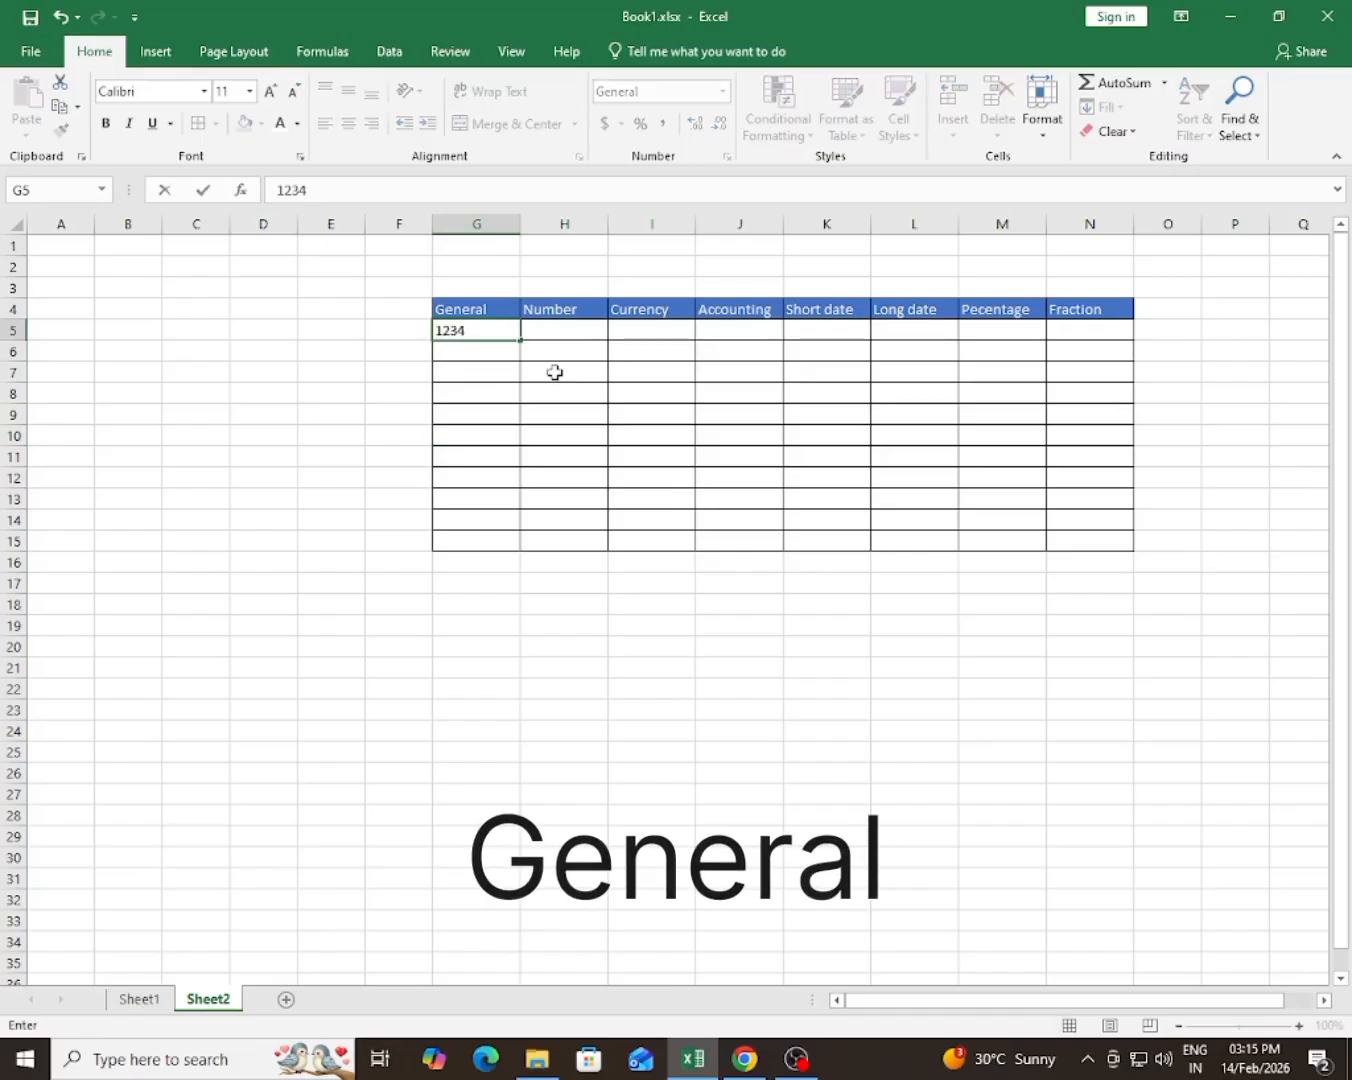
key(Return)
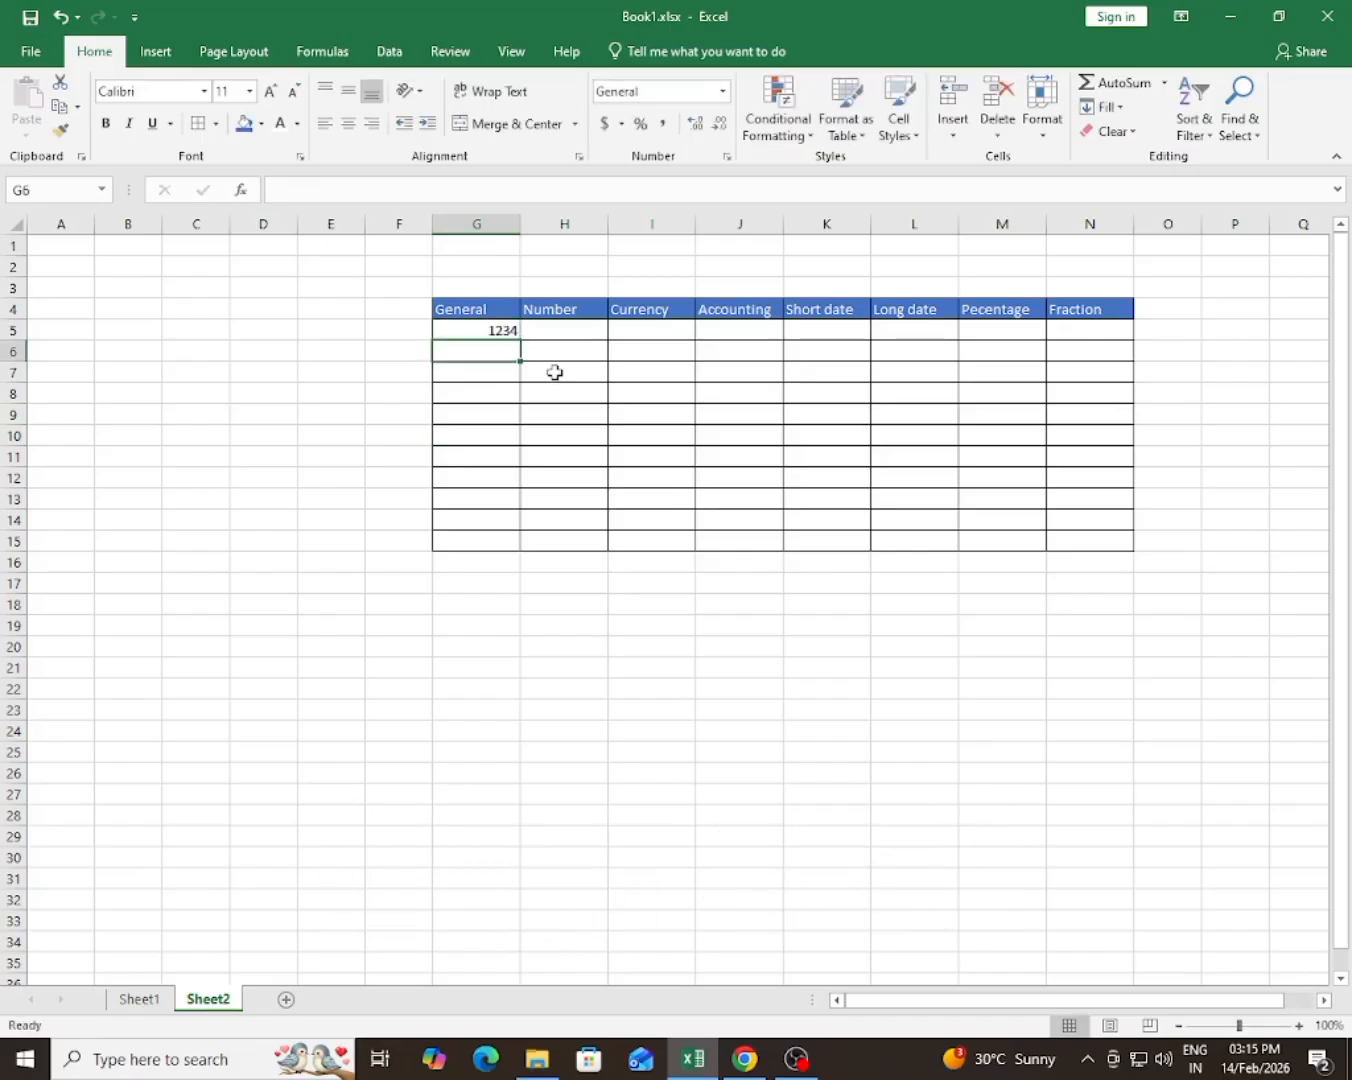
text(abc)
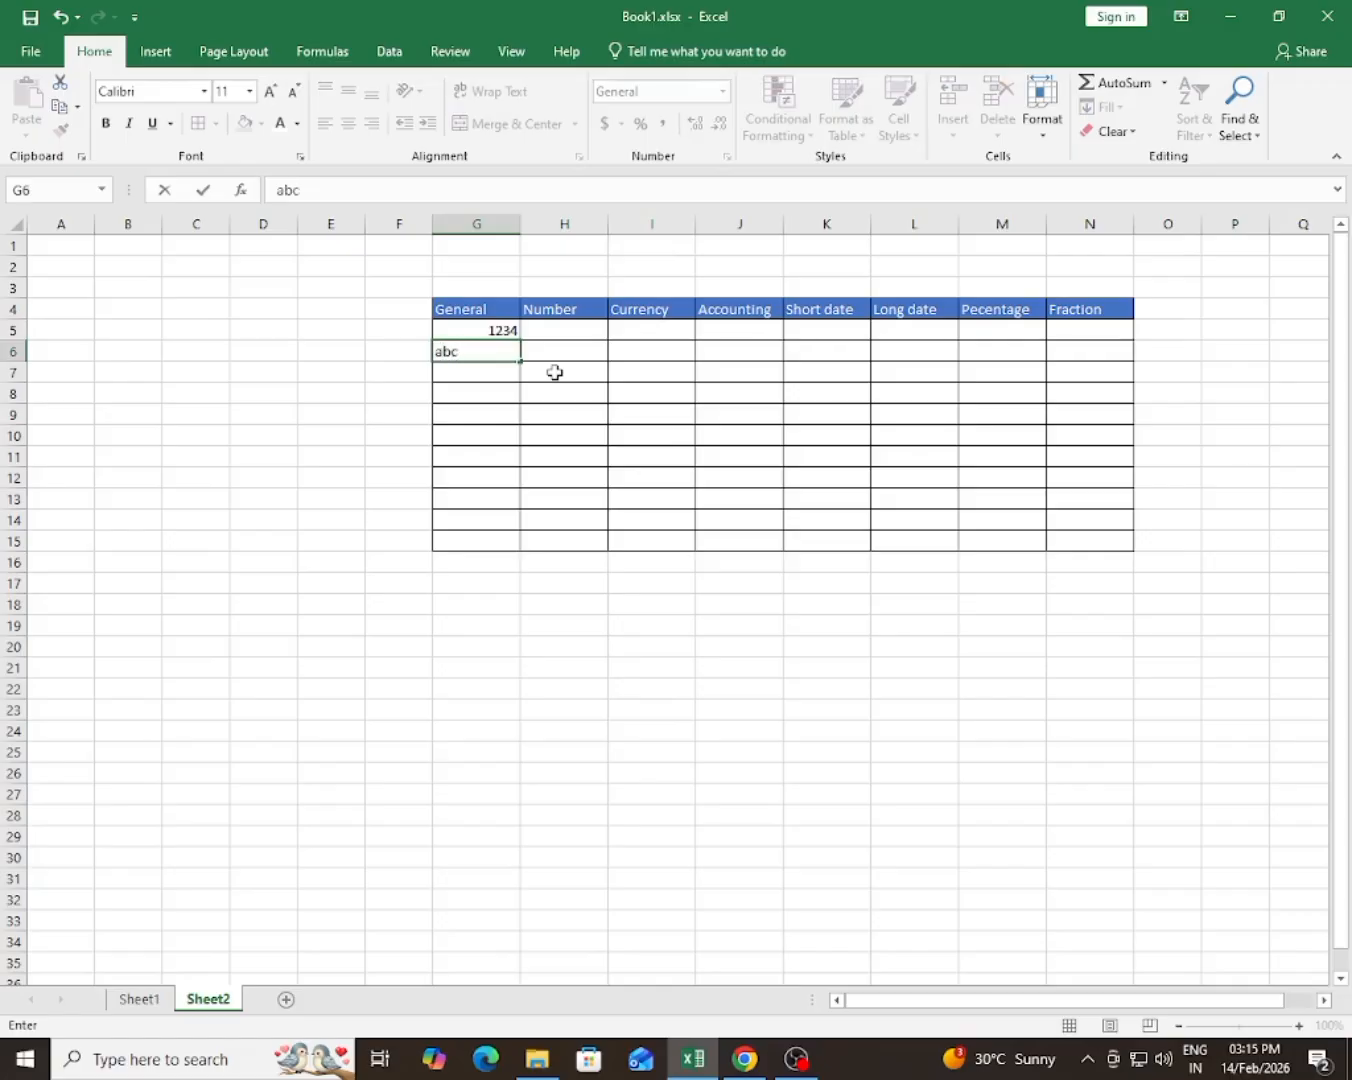
key(Return)
text(5)
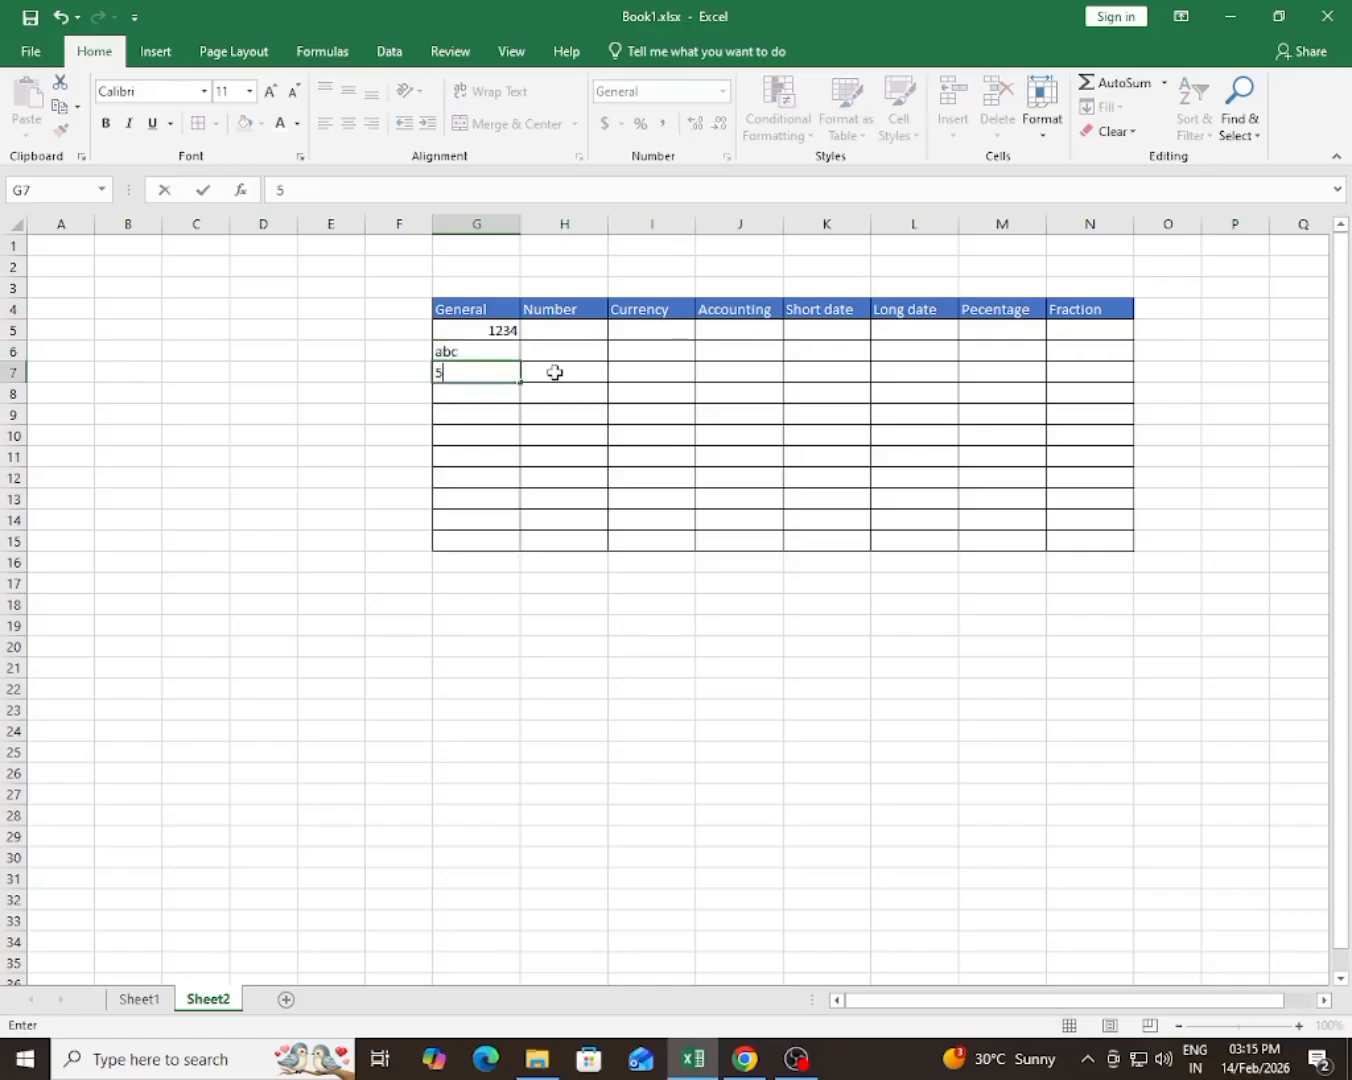
text(78)
key(Return)
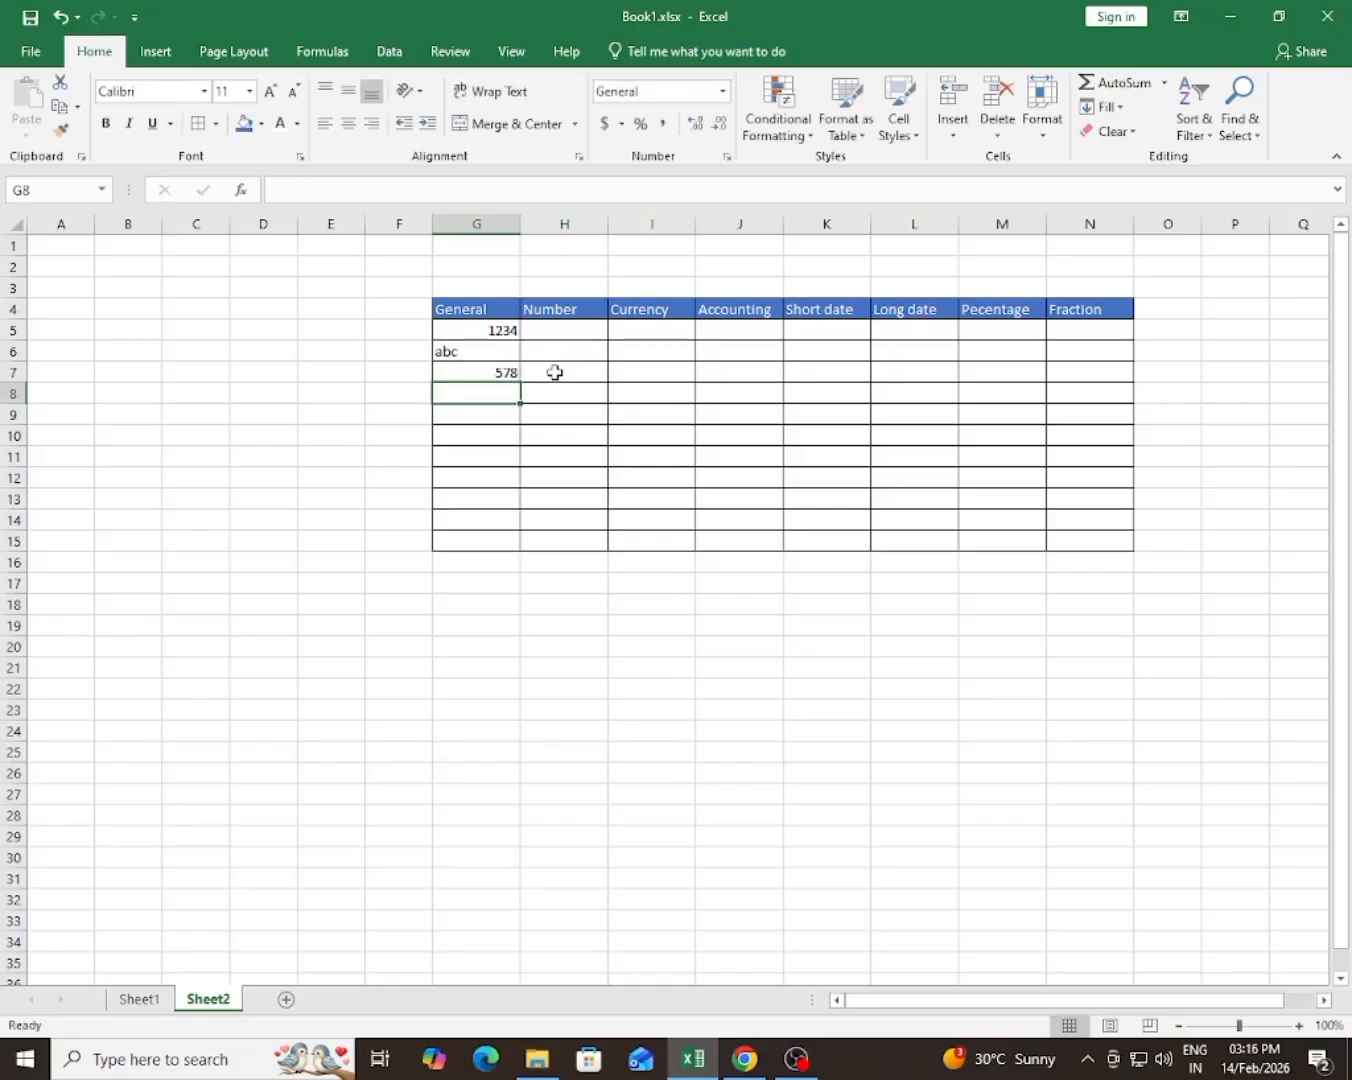
- Enter the sample text pqe in cell G8 and check the numeric and text entries of the General column
text(pqe)
key(Return)
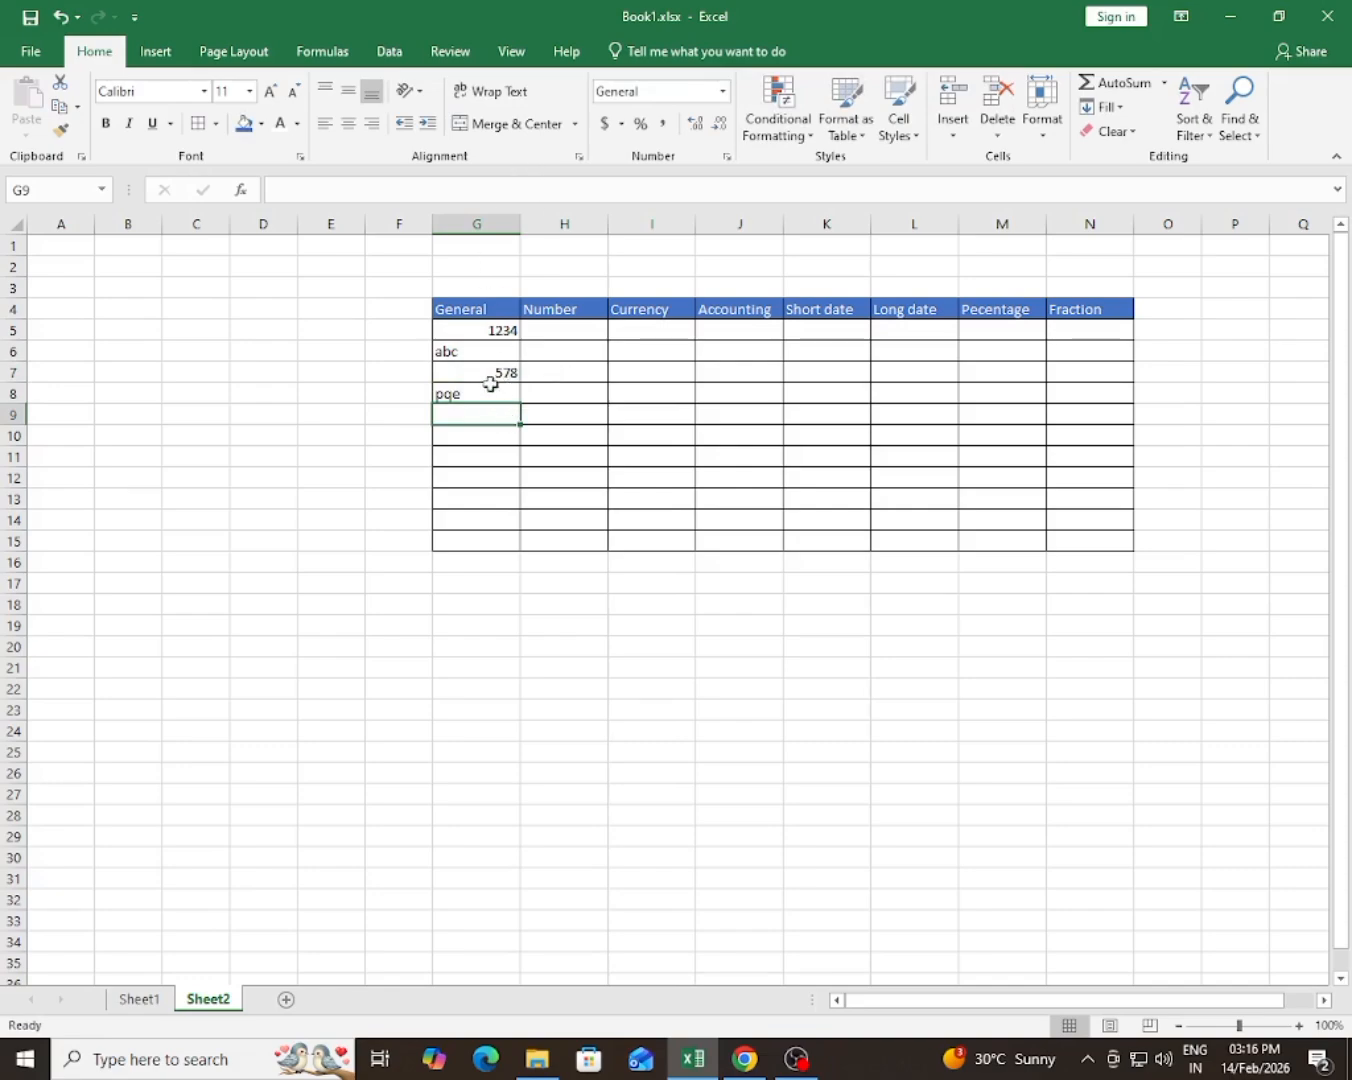
click(502, 331)
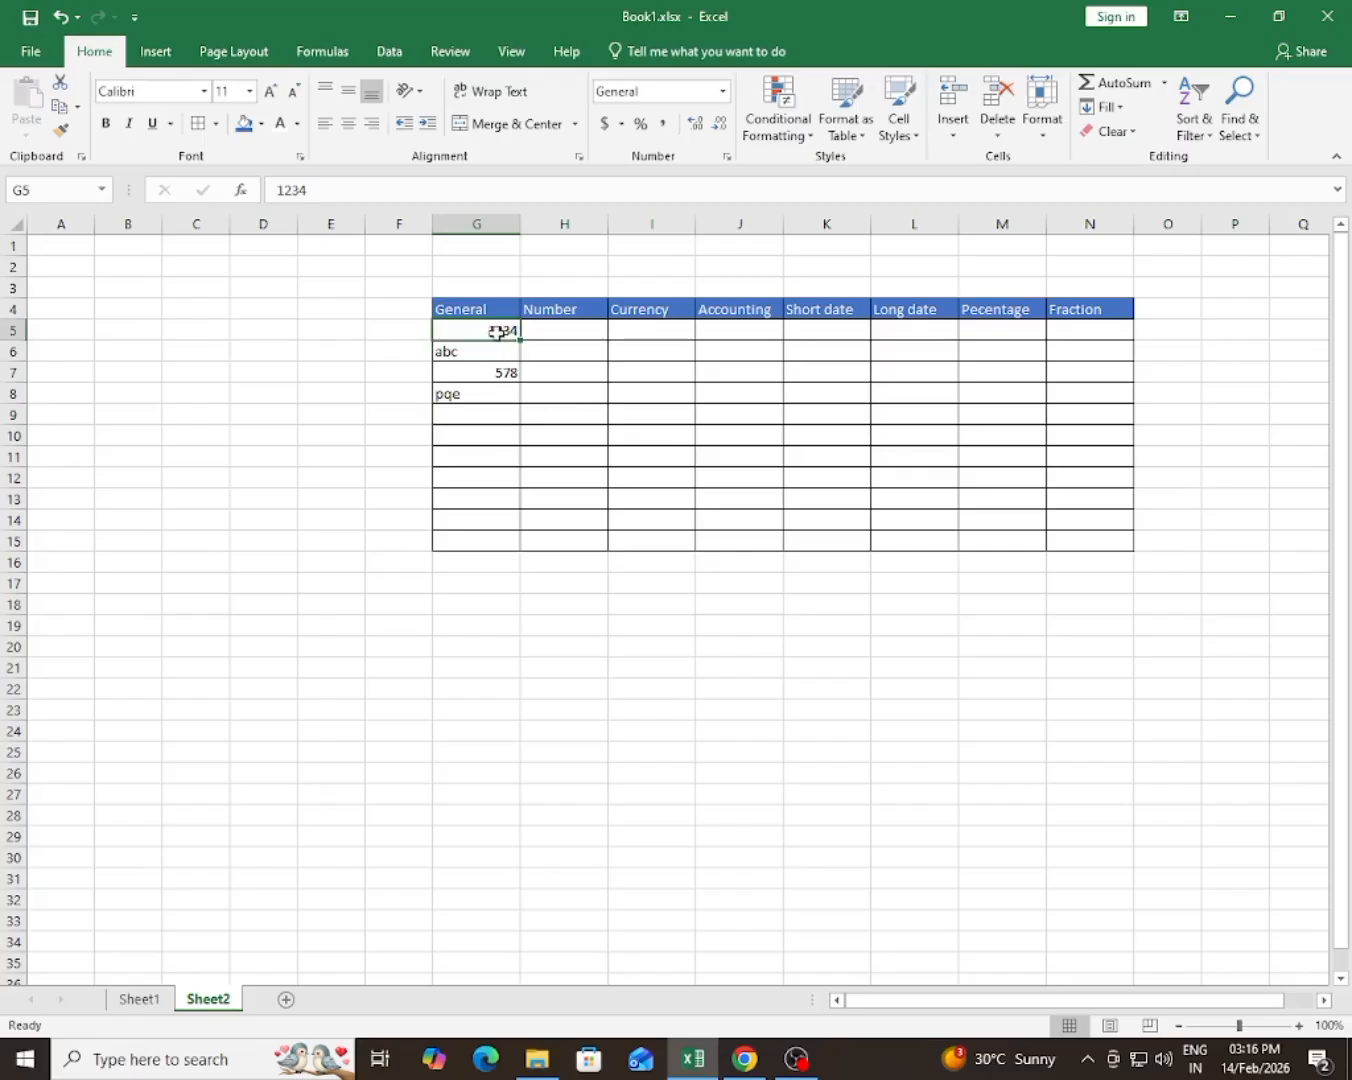
click(454, 351)
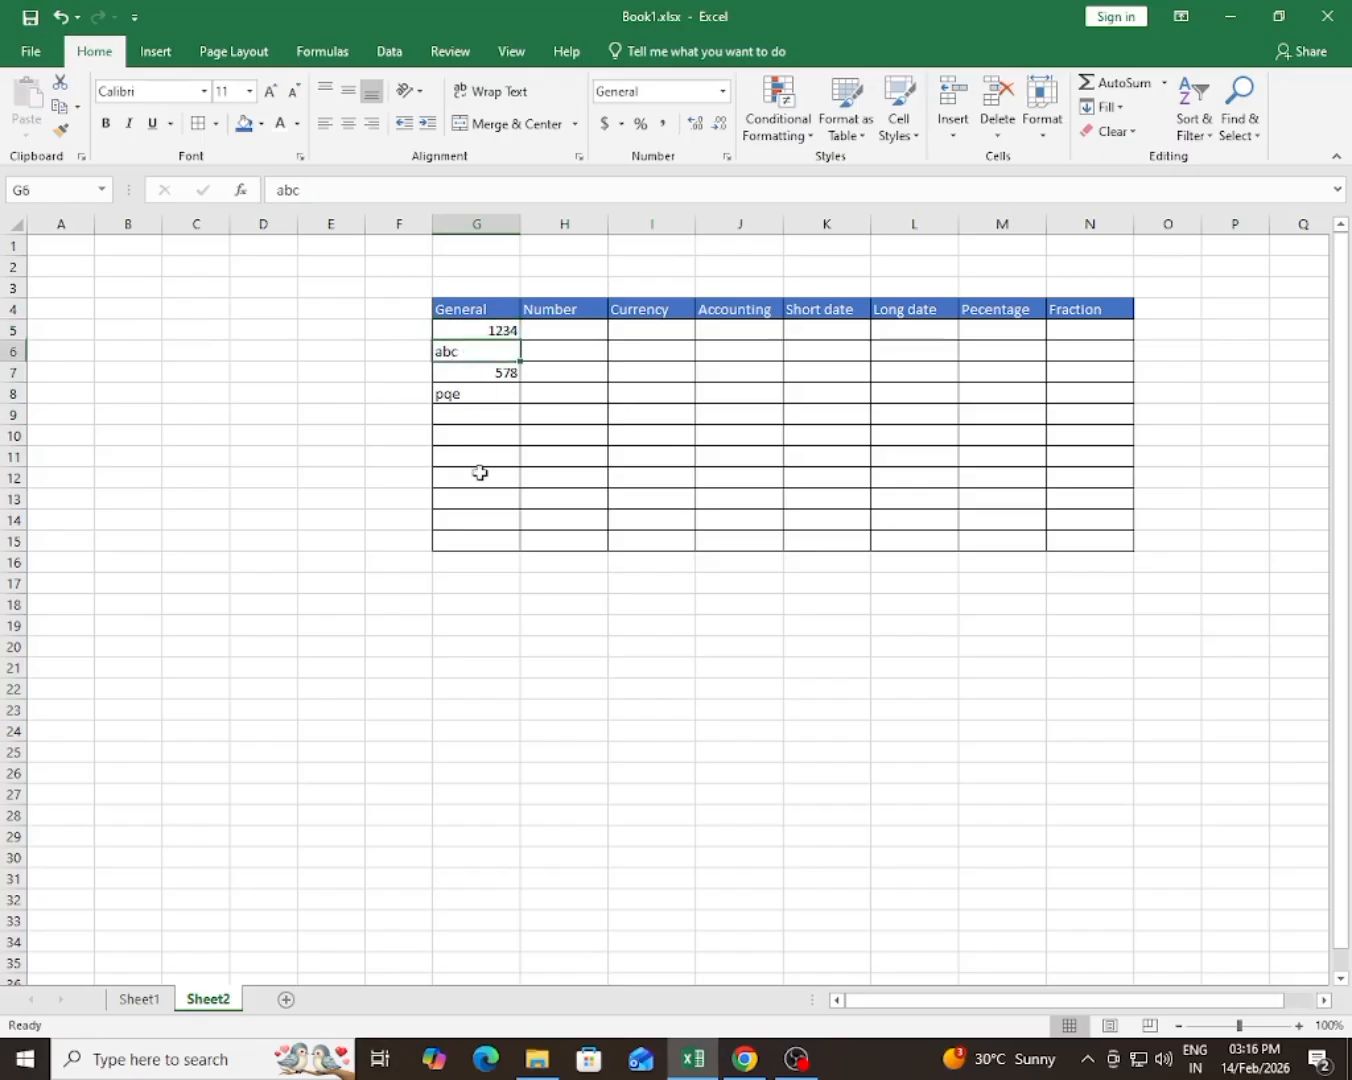
click(478, 394)
click(478, 474)
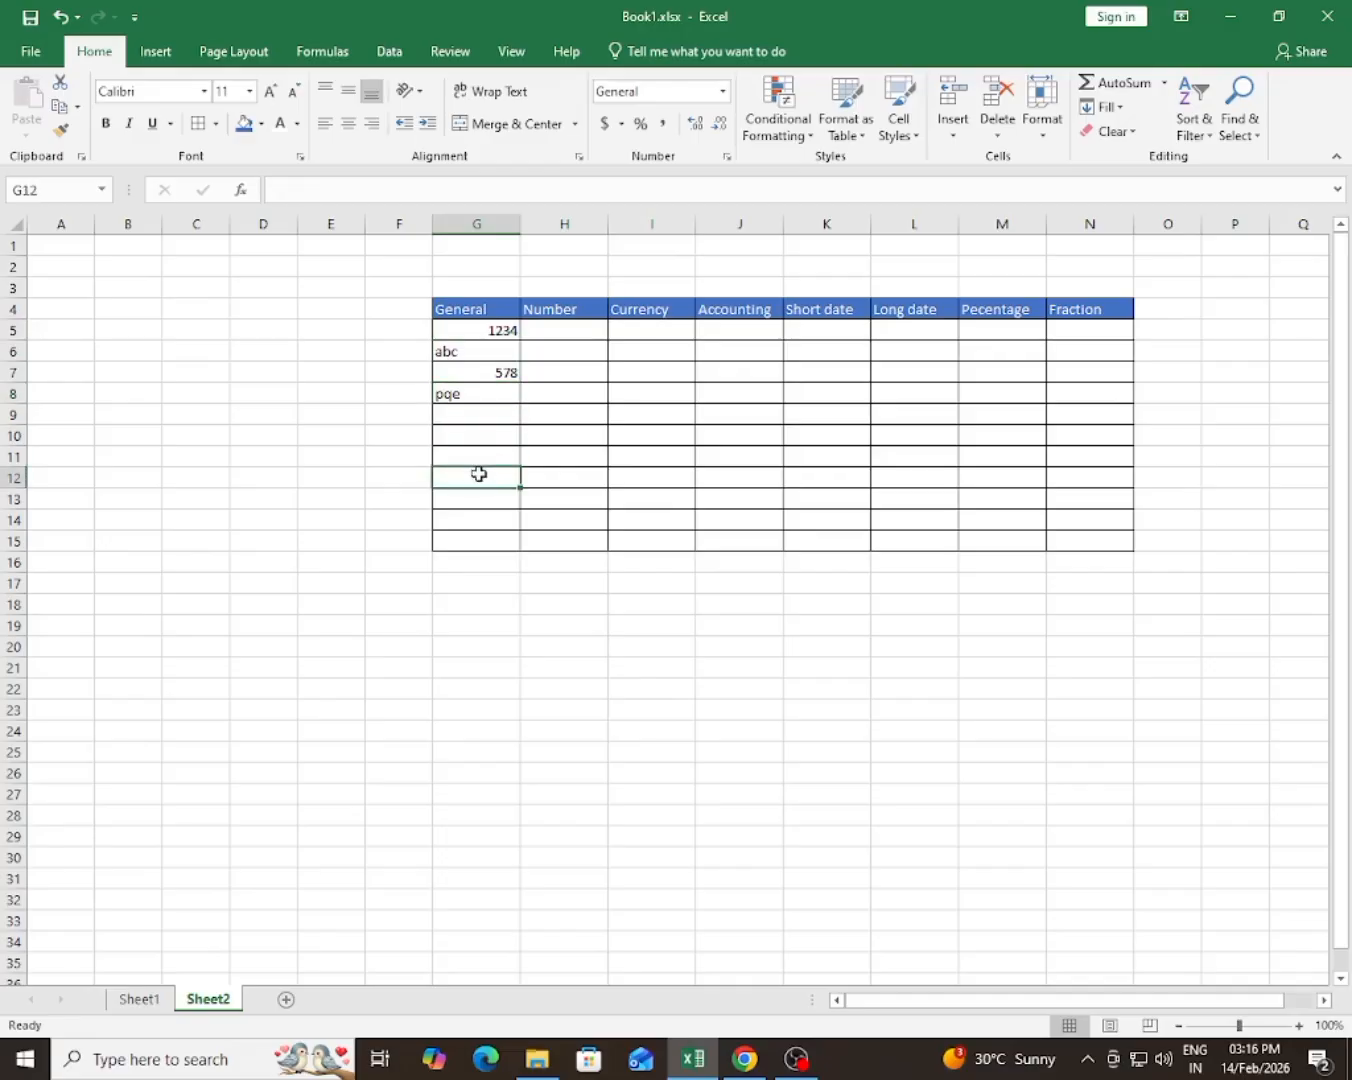
- Apply the General number format to cell G11
click(453, 454)
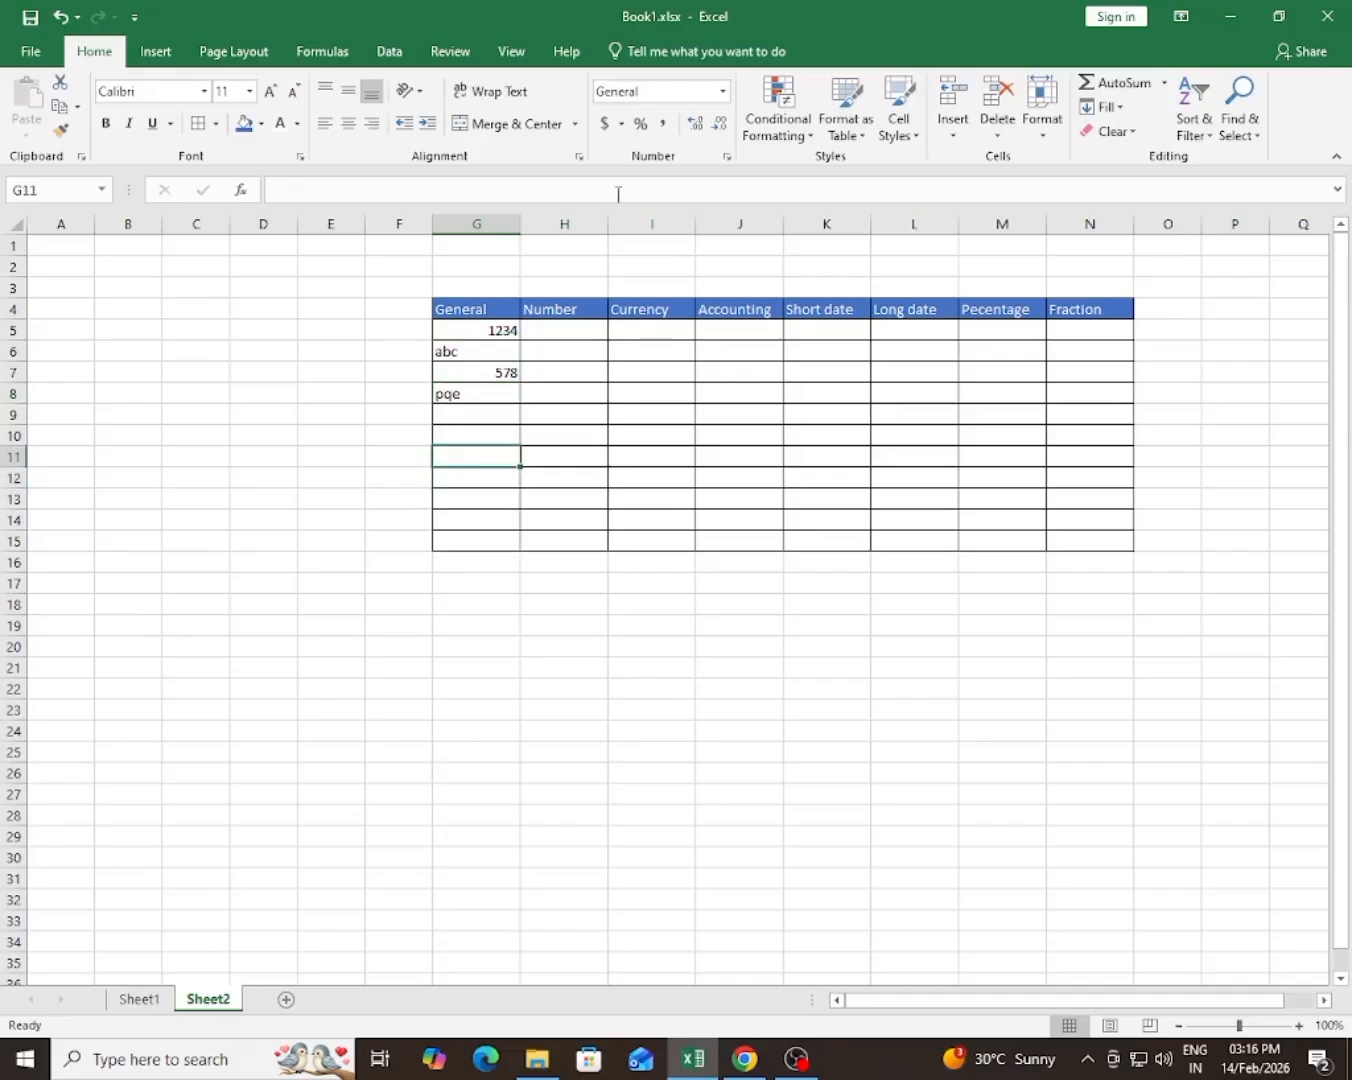
click(723, 91)
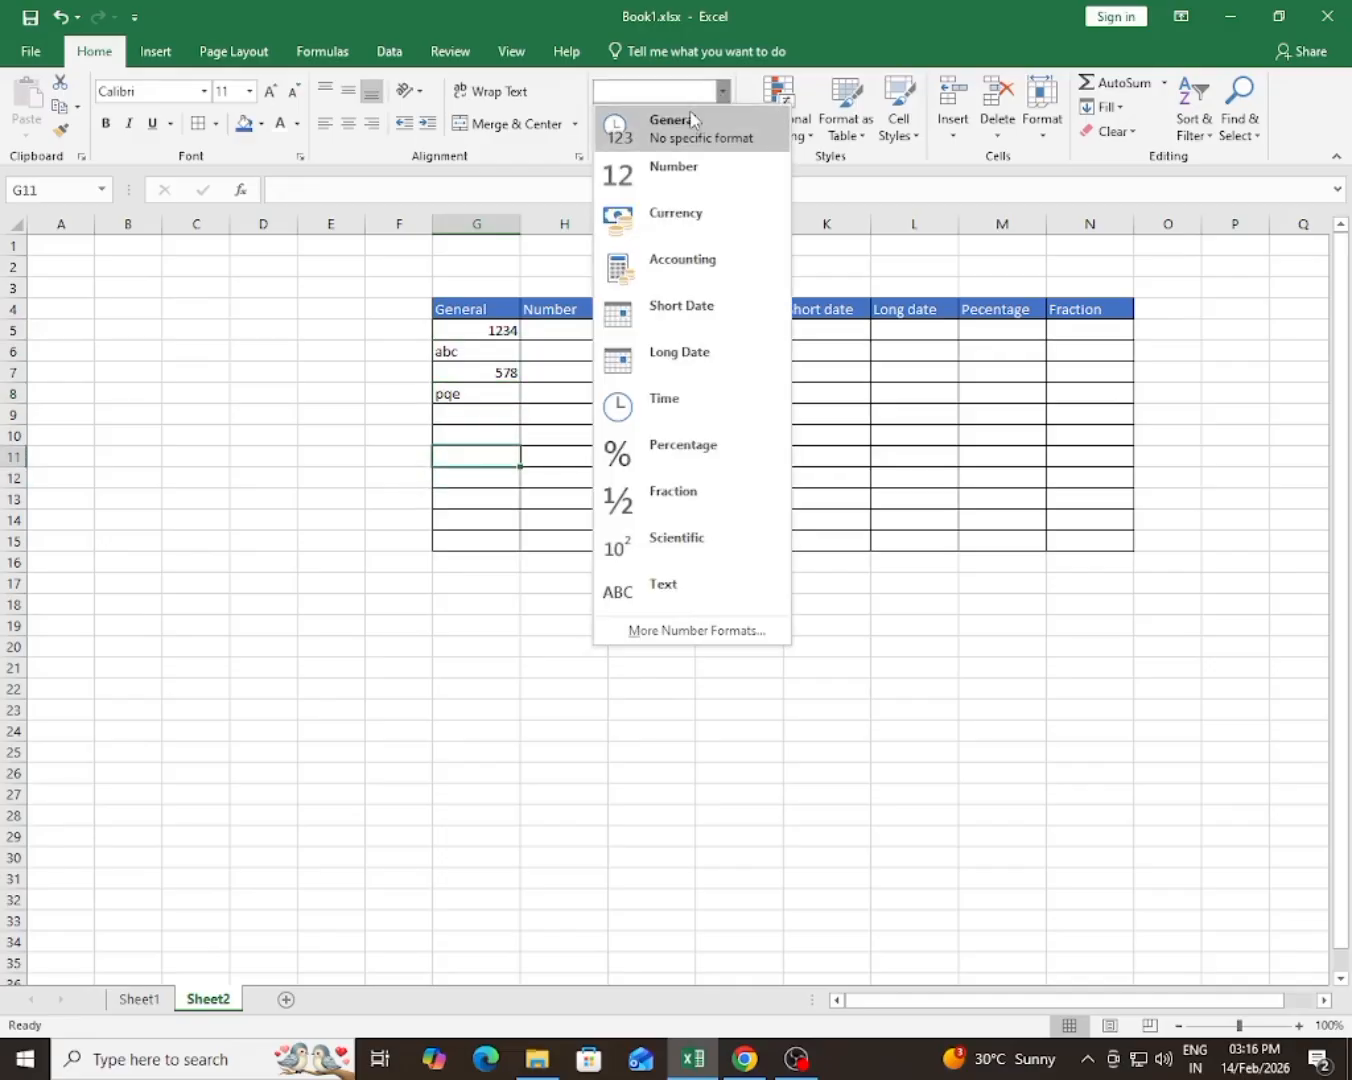
click(694, 121)
- Fill cells G9 to G15 of the General column with qw, ere, 14434, 54, 77, we and are
click(517, 435)
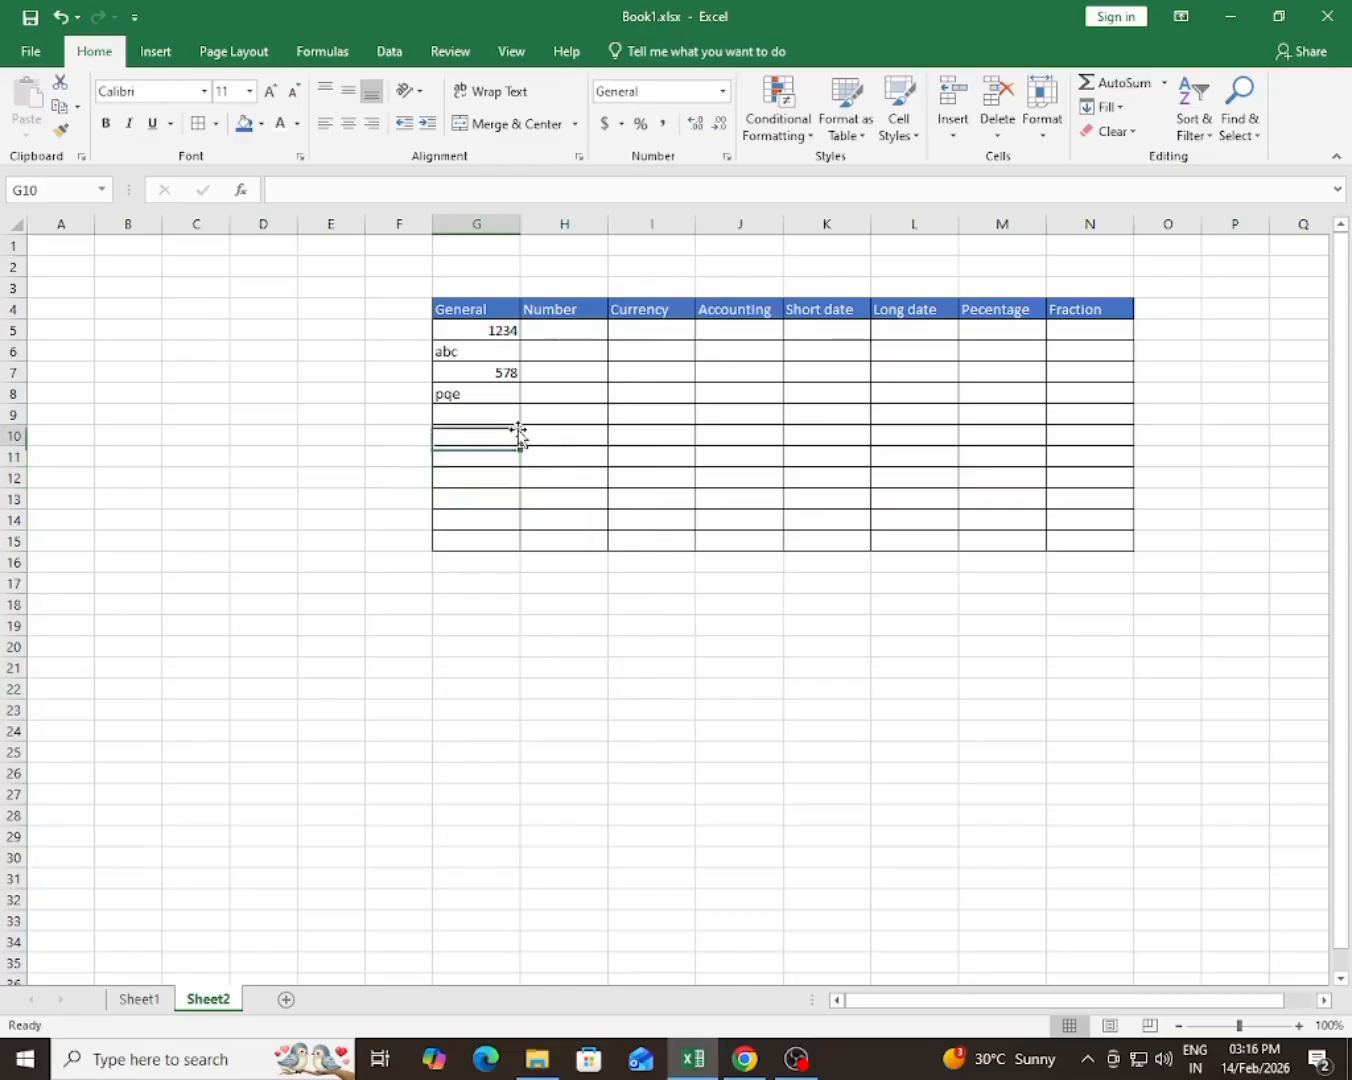
click(494, 376)
click(493, 329)
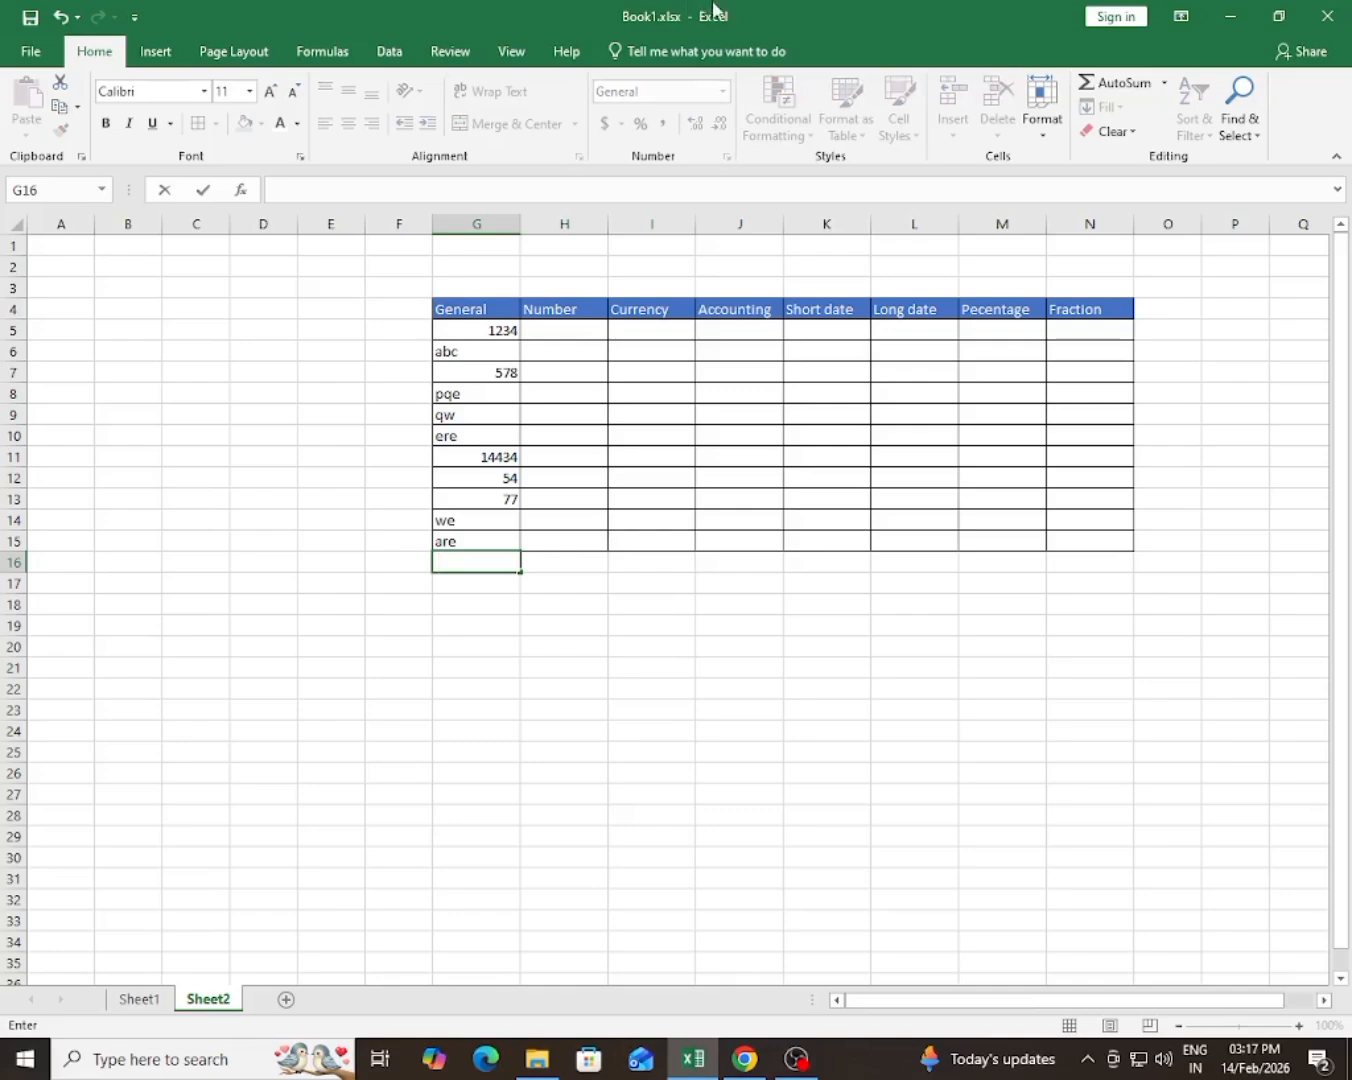
click(568, 543)
drag(480, 328, 474, 532)
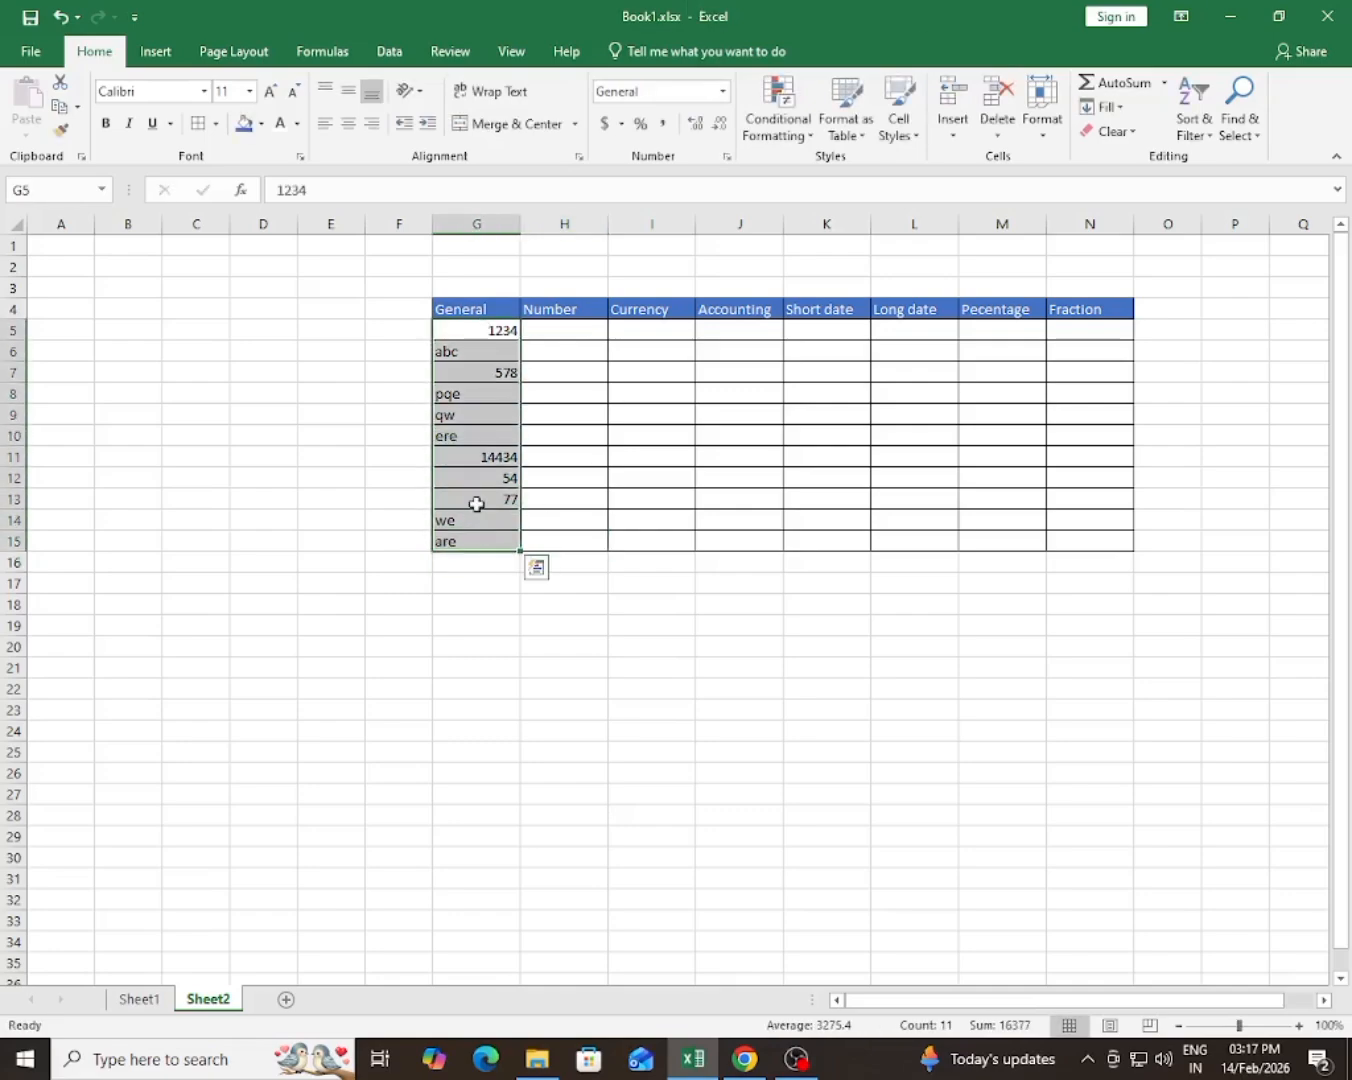
click(474, 497)
drag(462, 355, 459, 536)
click(481, 468)
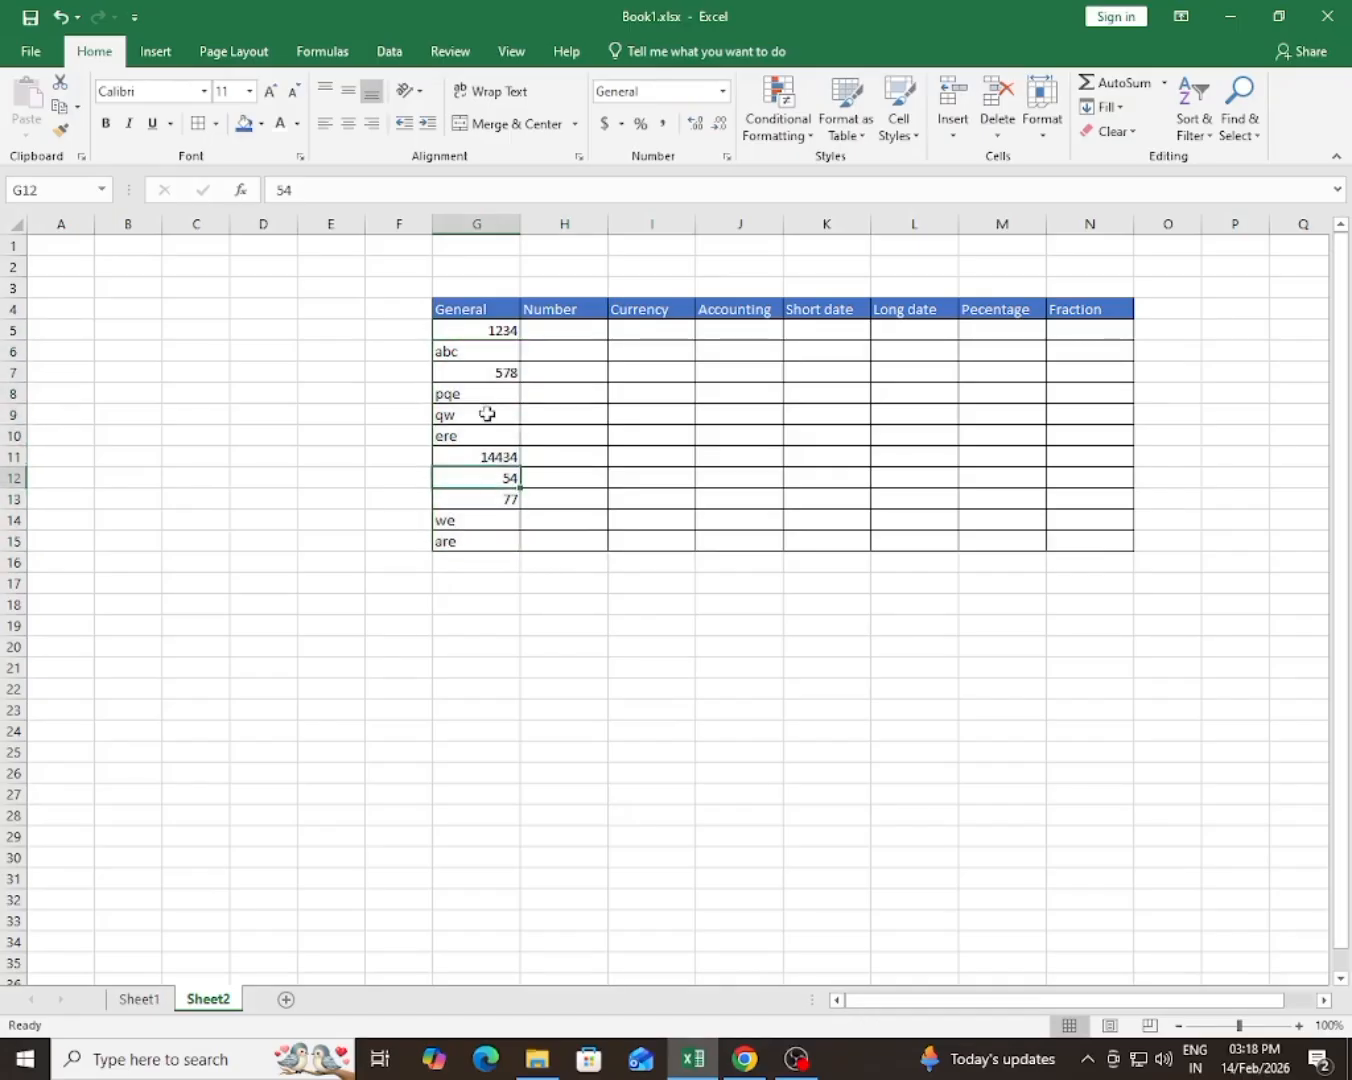
- Apply the Number format to the empty cells H5:H15 of the Number column
drag(557, 329, 546, 538)
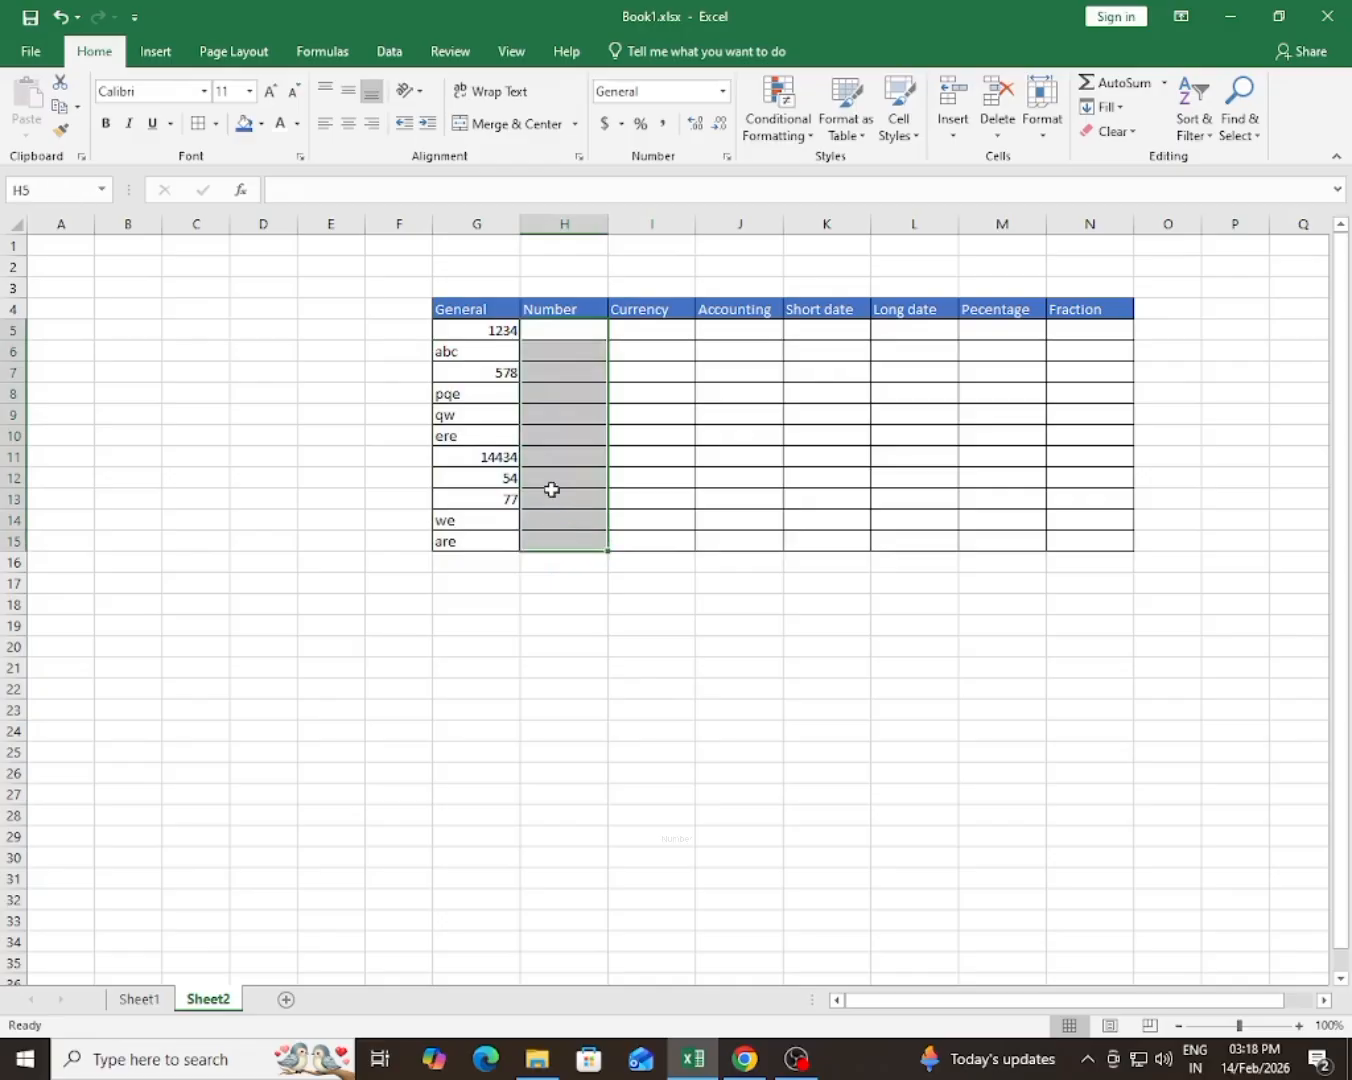
click(723, 91)
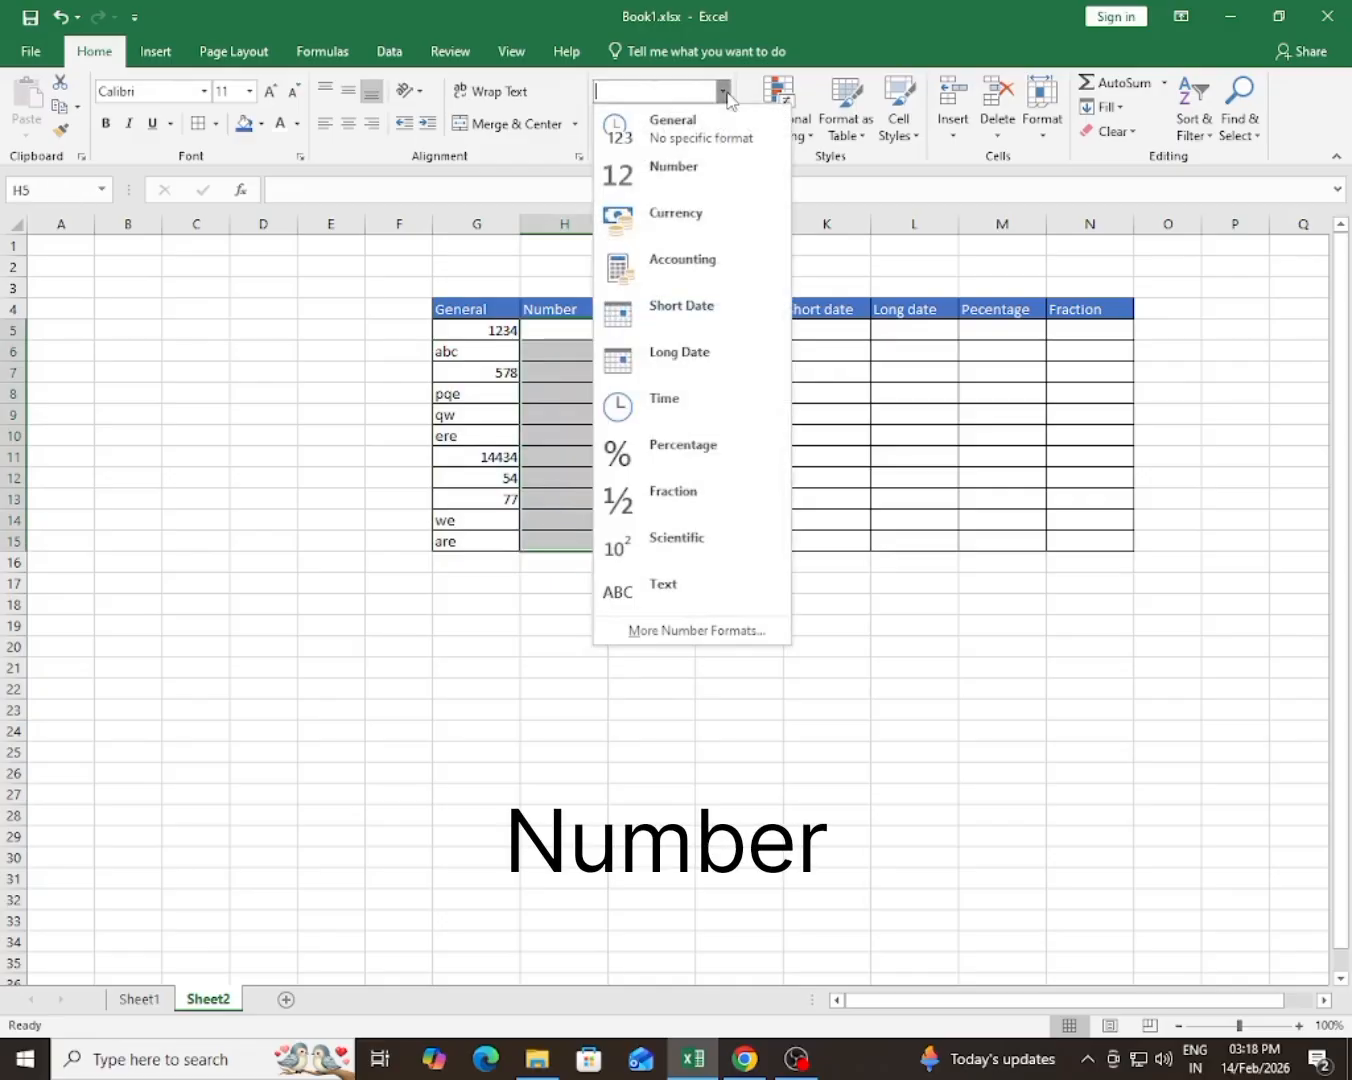
click(688, 171)
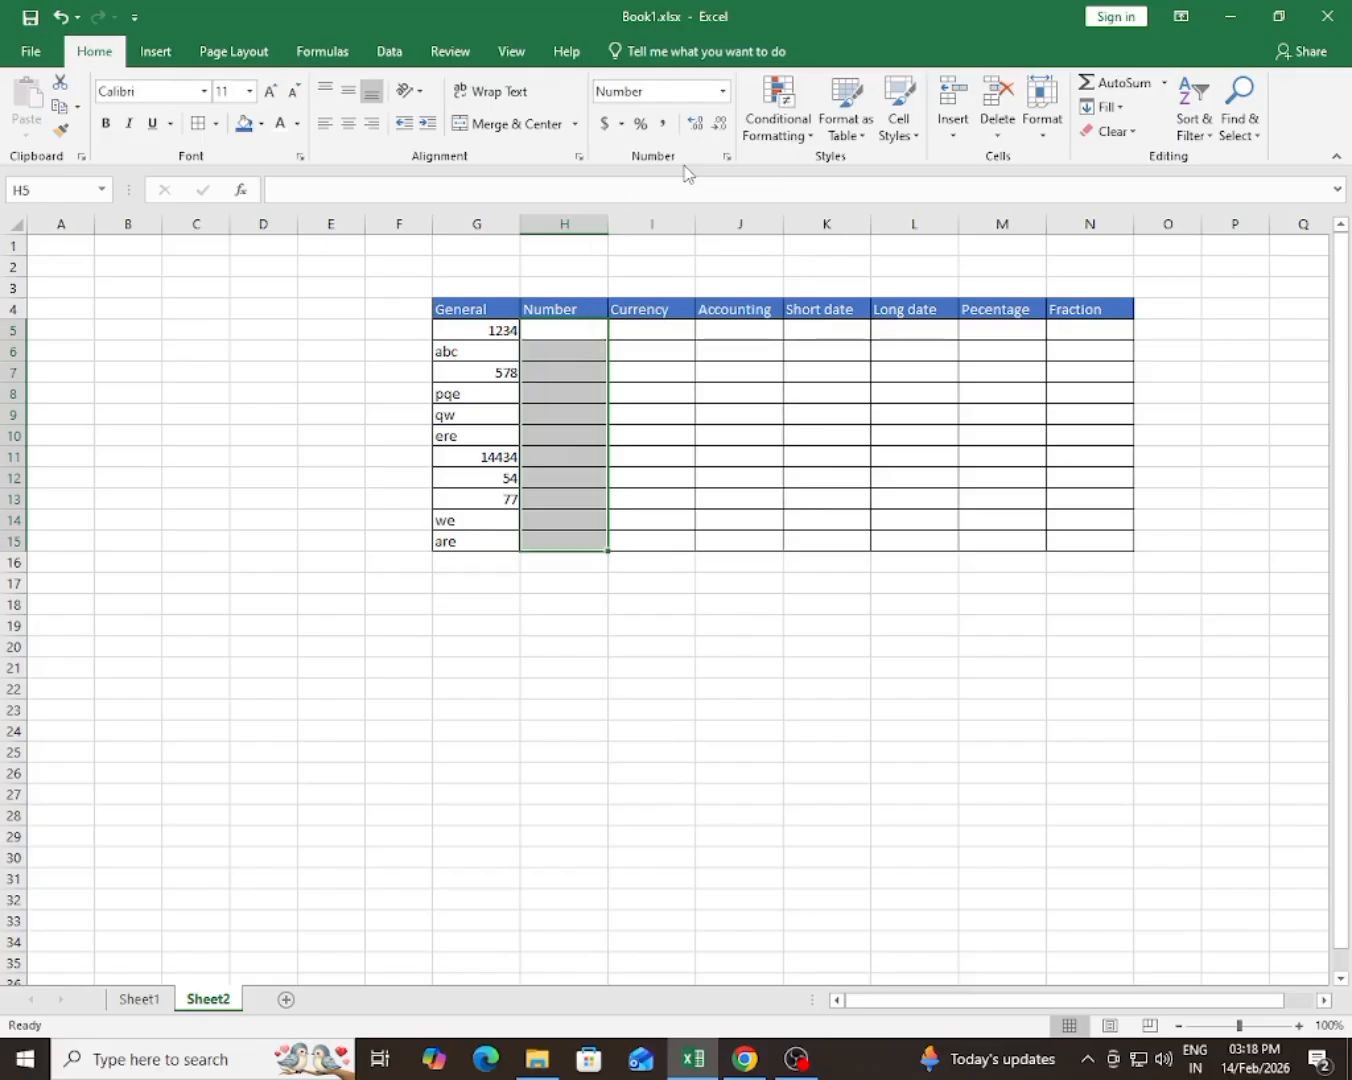
- Enter 78, 87, 44 and -45 in cells H5 to H8 of the Number column
click(578, 331)
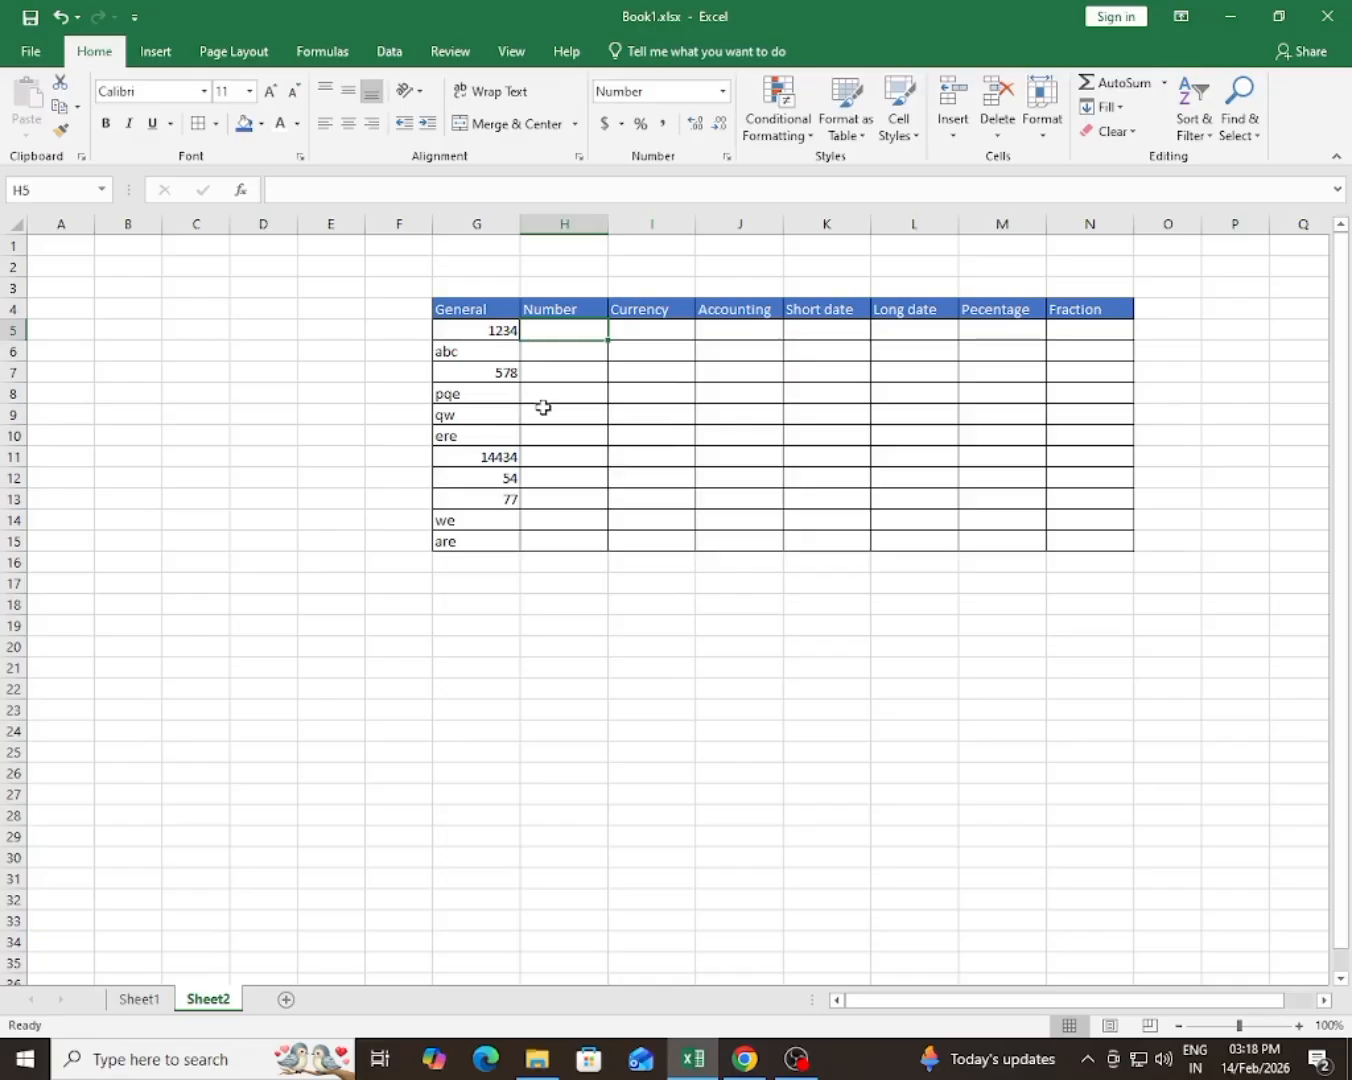
text(78)
key(Return)
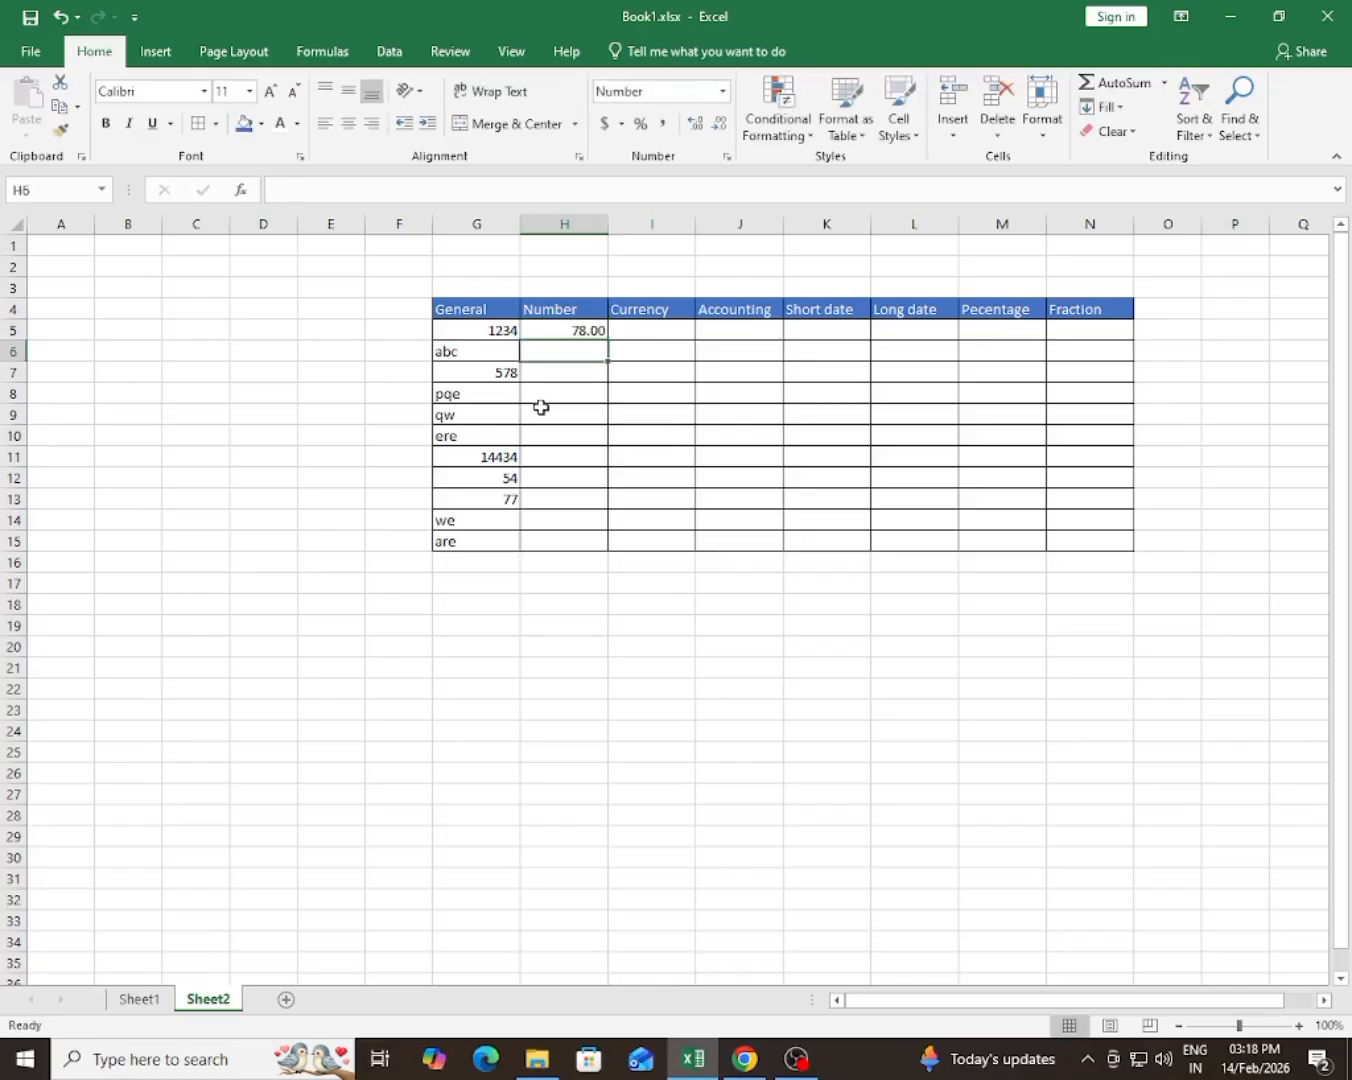
text(87)
key(Return)
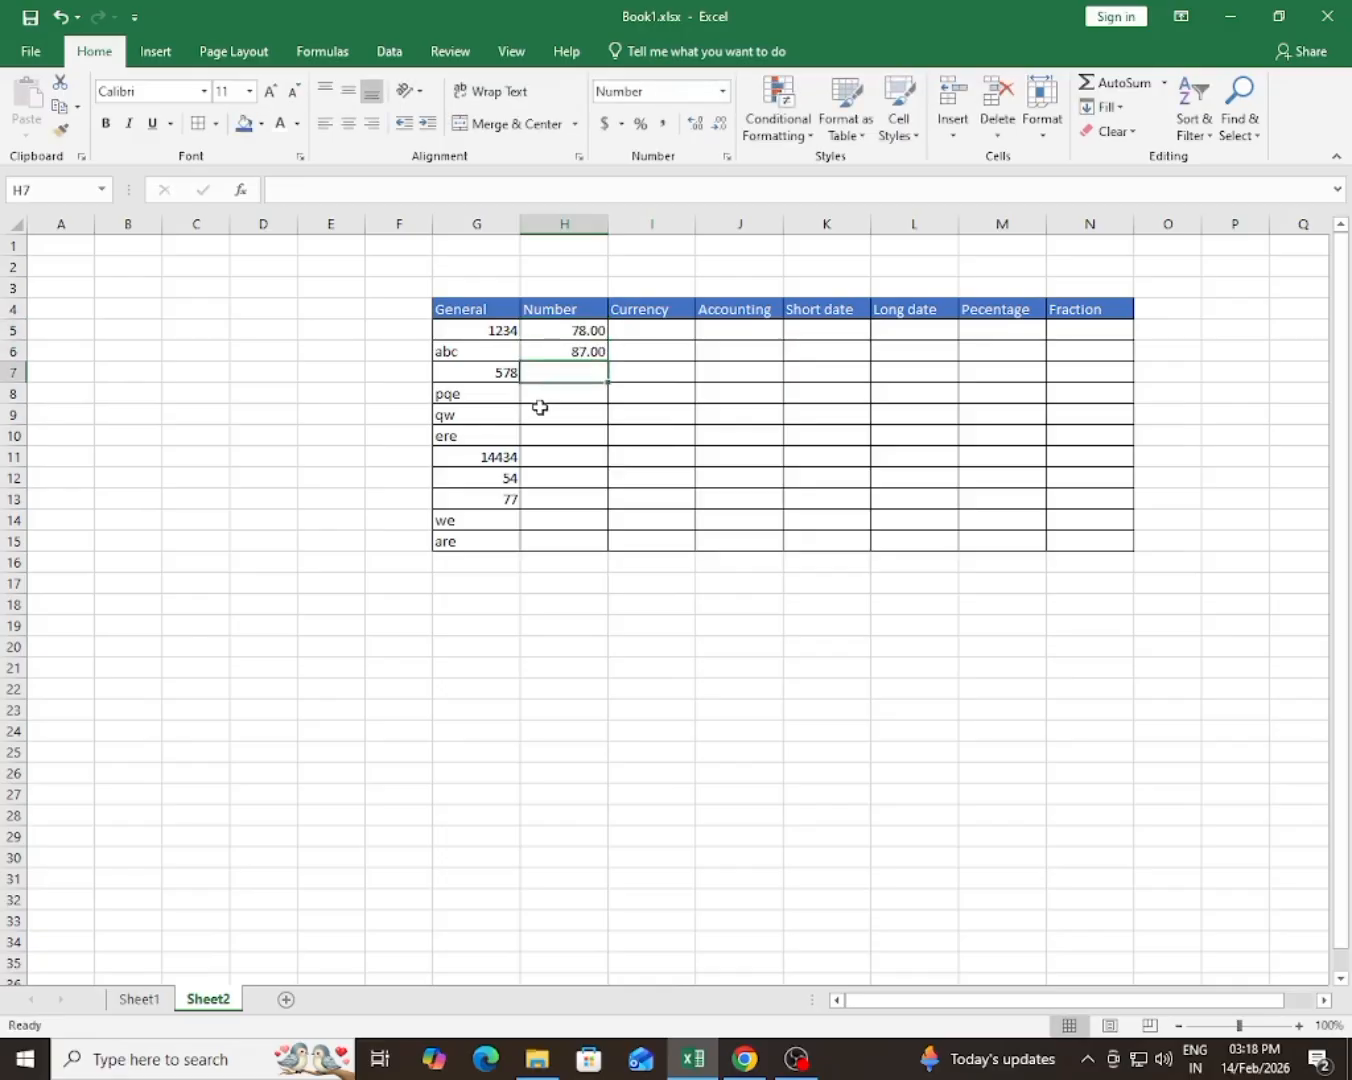
text(44)
key(Return)
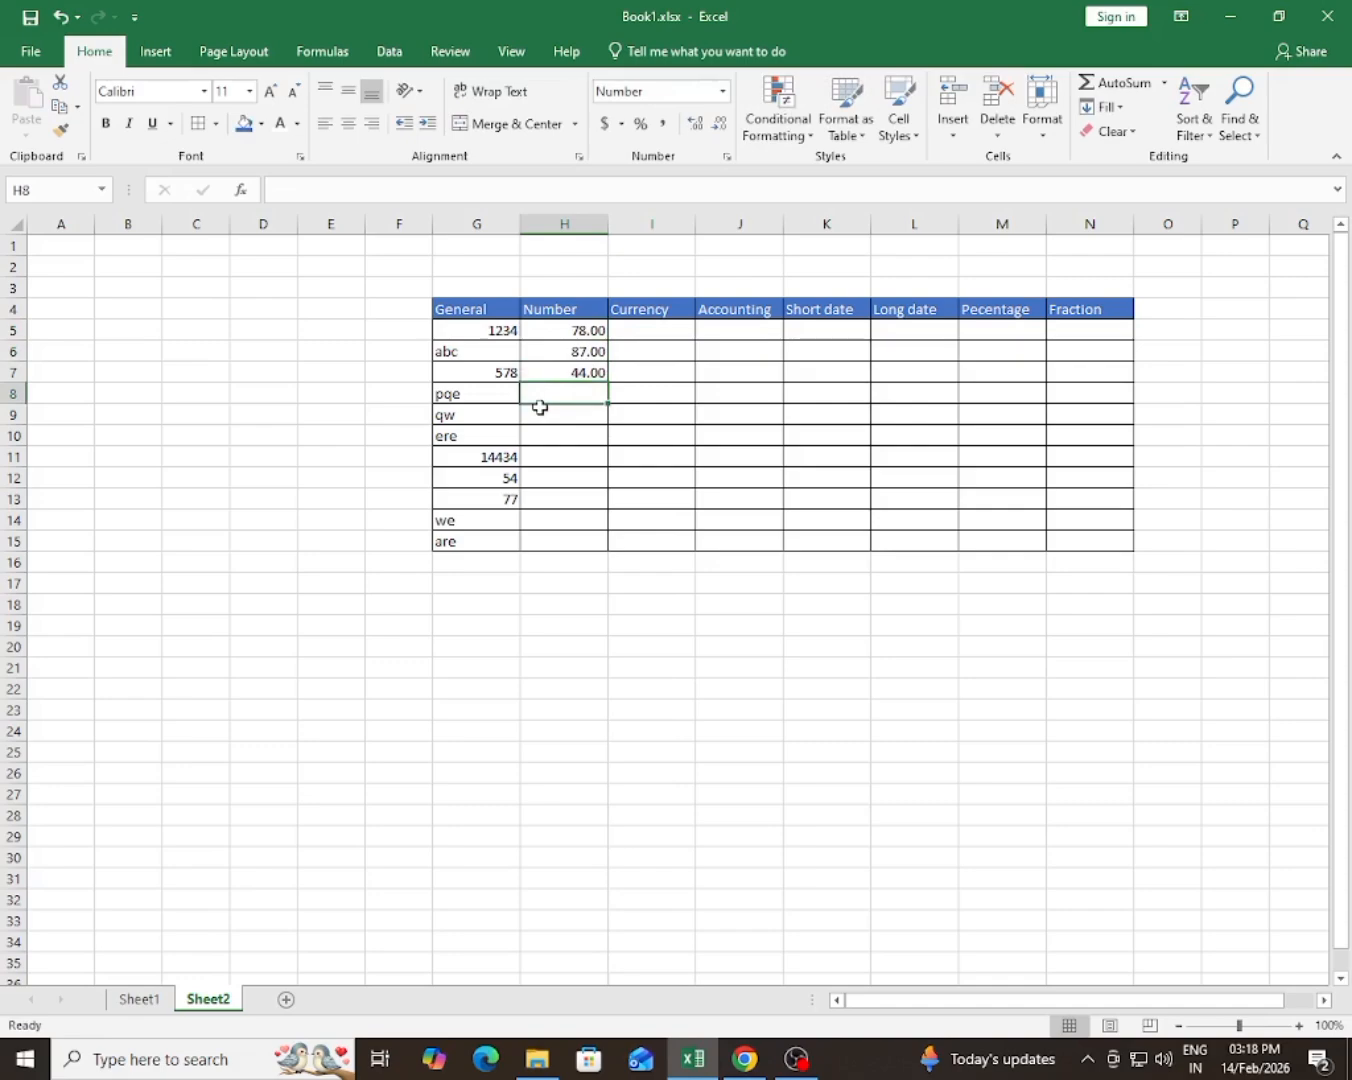
text(-45)
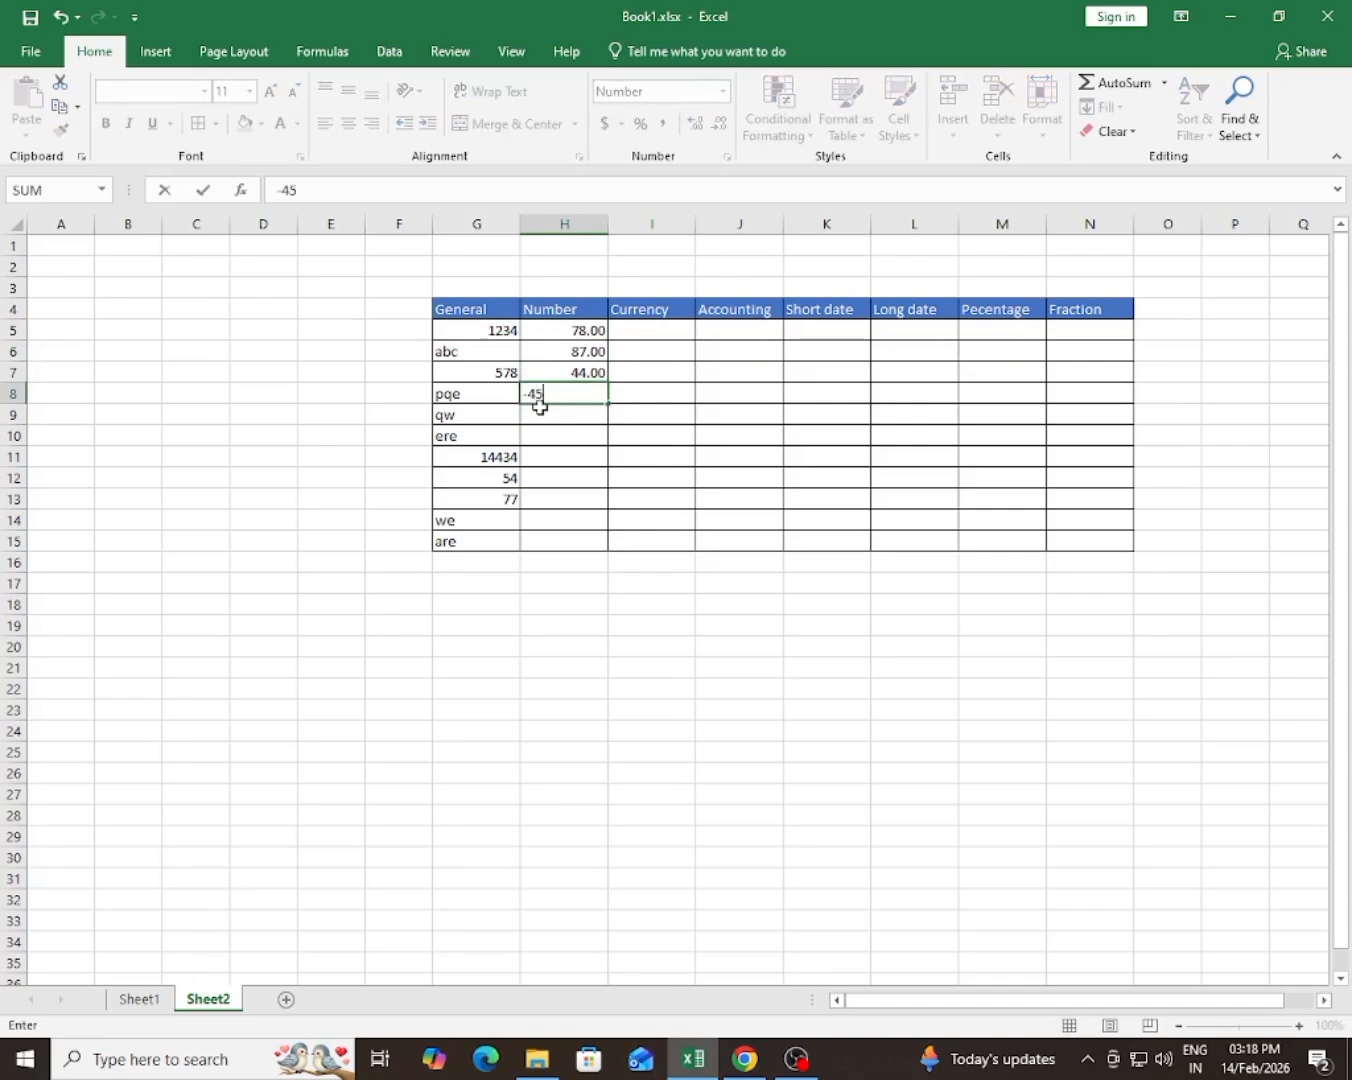
key(Return)
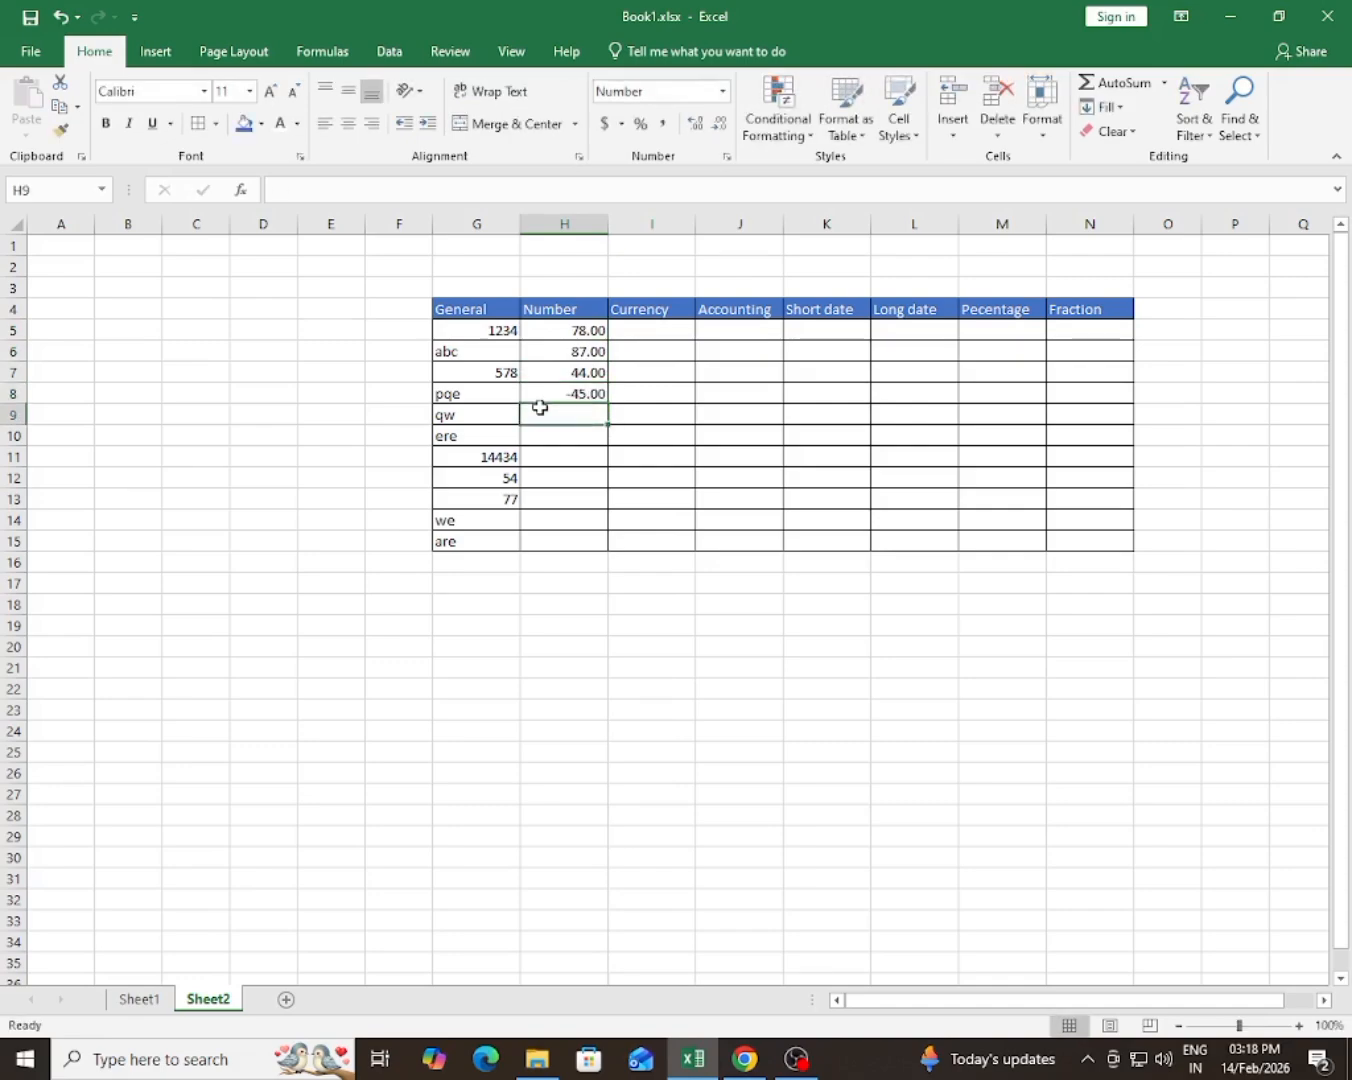
- Enter 25, 31000, 3500 and 354 in cells H9 to H12 of the Number column
text(25)
key(Return)
text(31000)
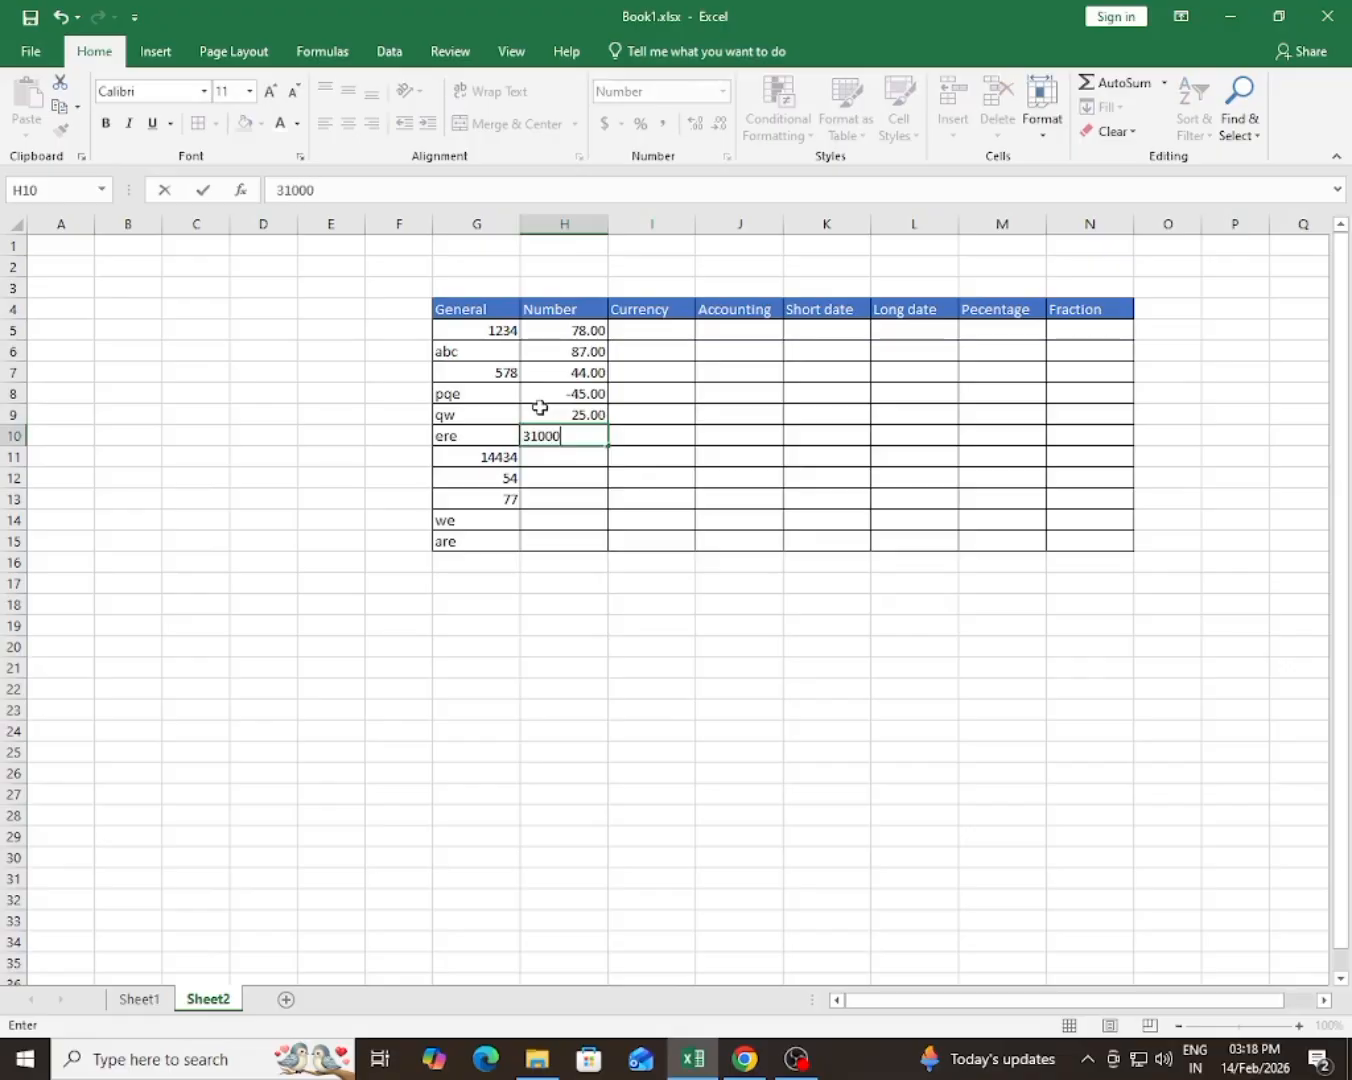
key(Return)
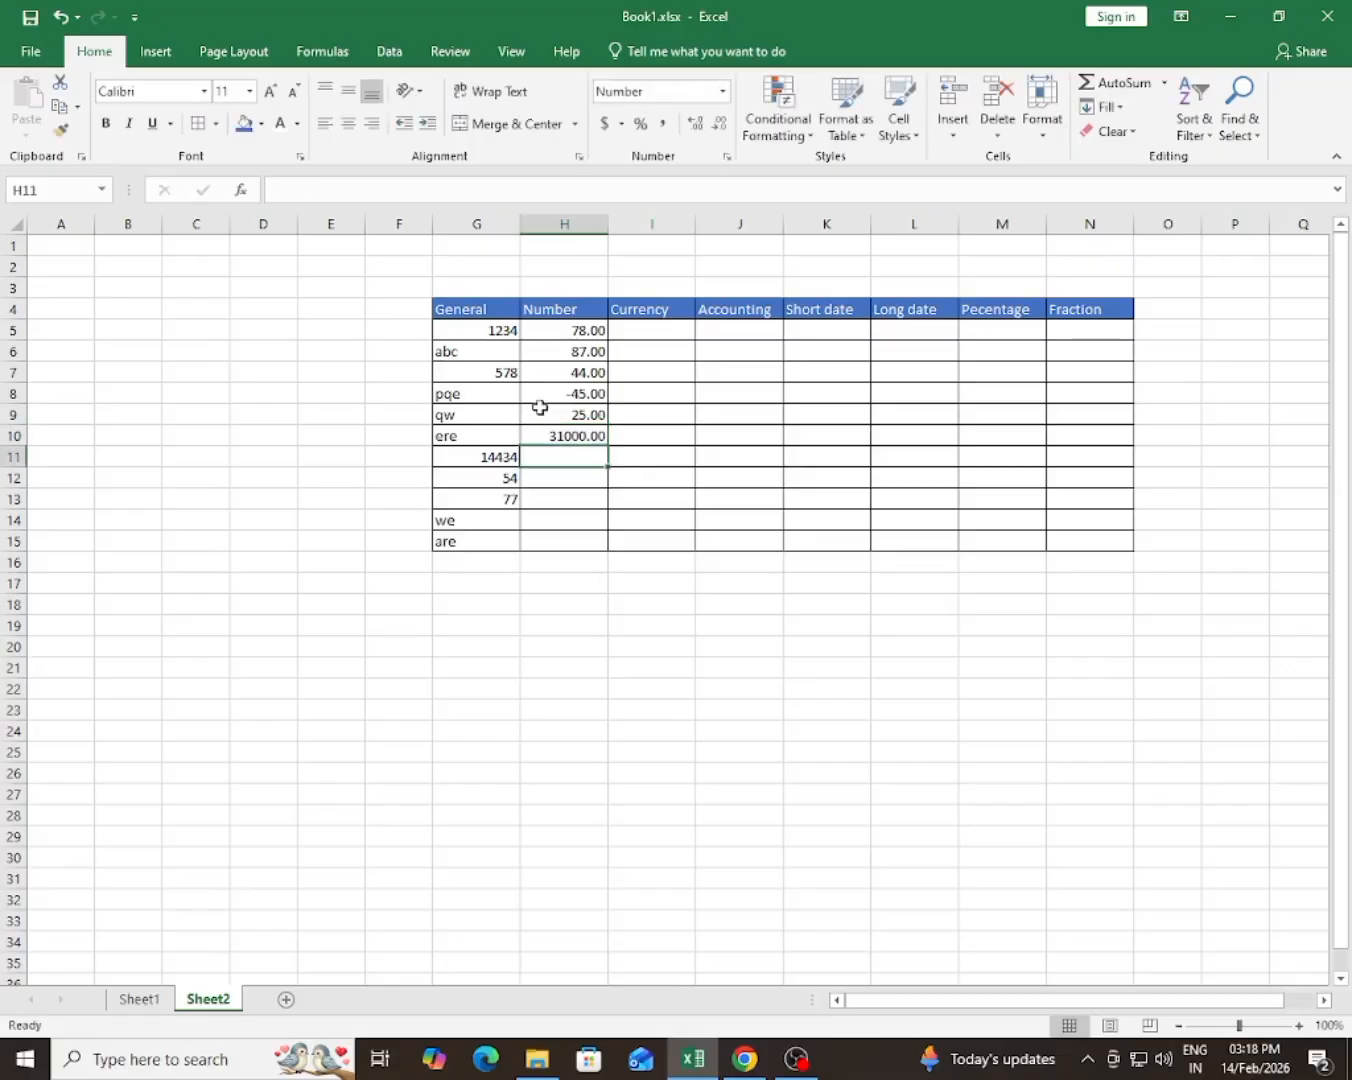
text(3500)
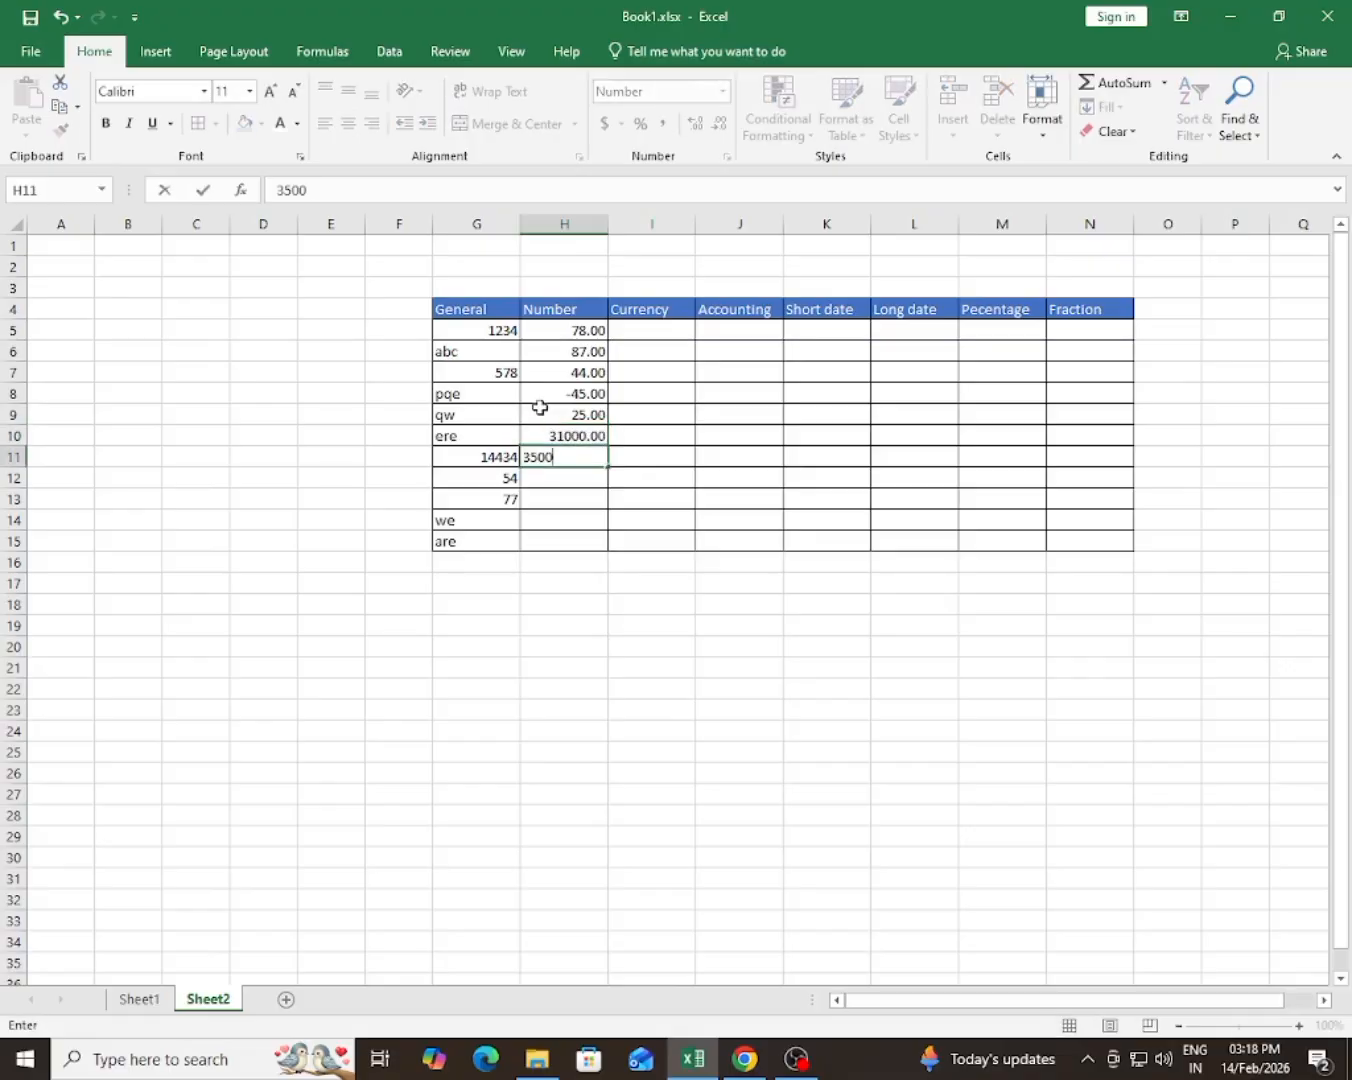
key(Return)
text(354)
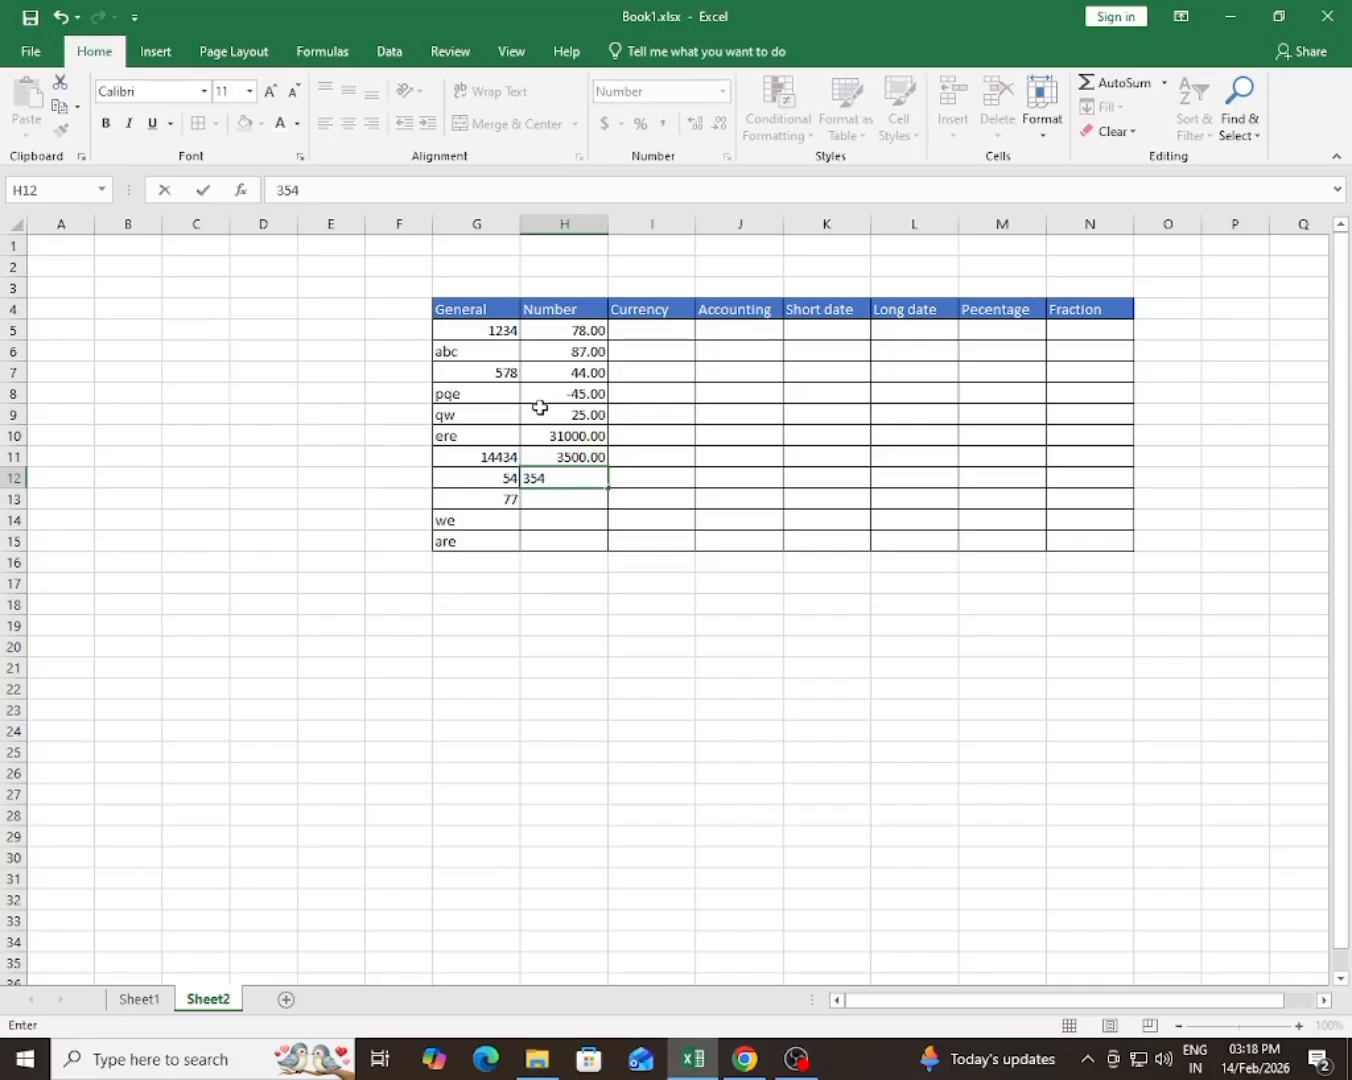
key(Return)
- Enter 3871, 36 and -78 in cells H13 to H15 to complete the Number column
text(387)
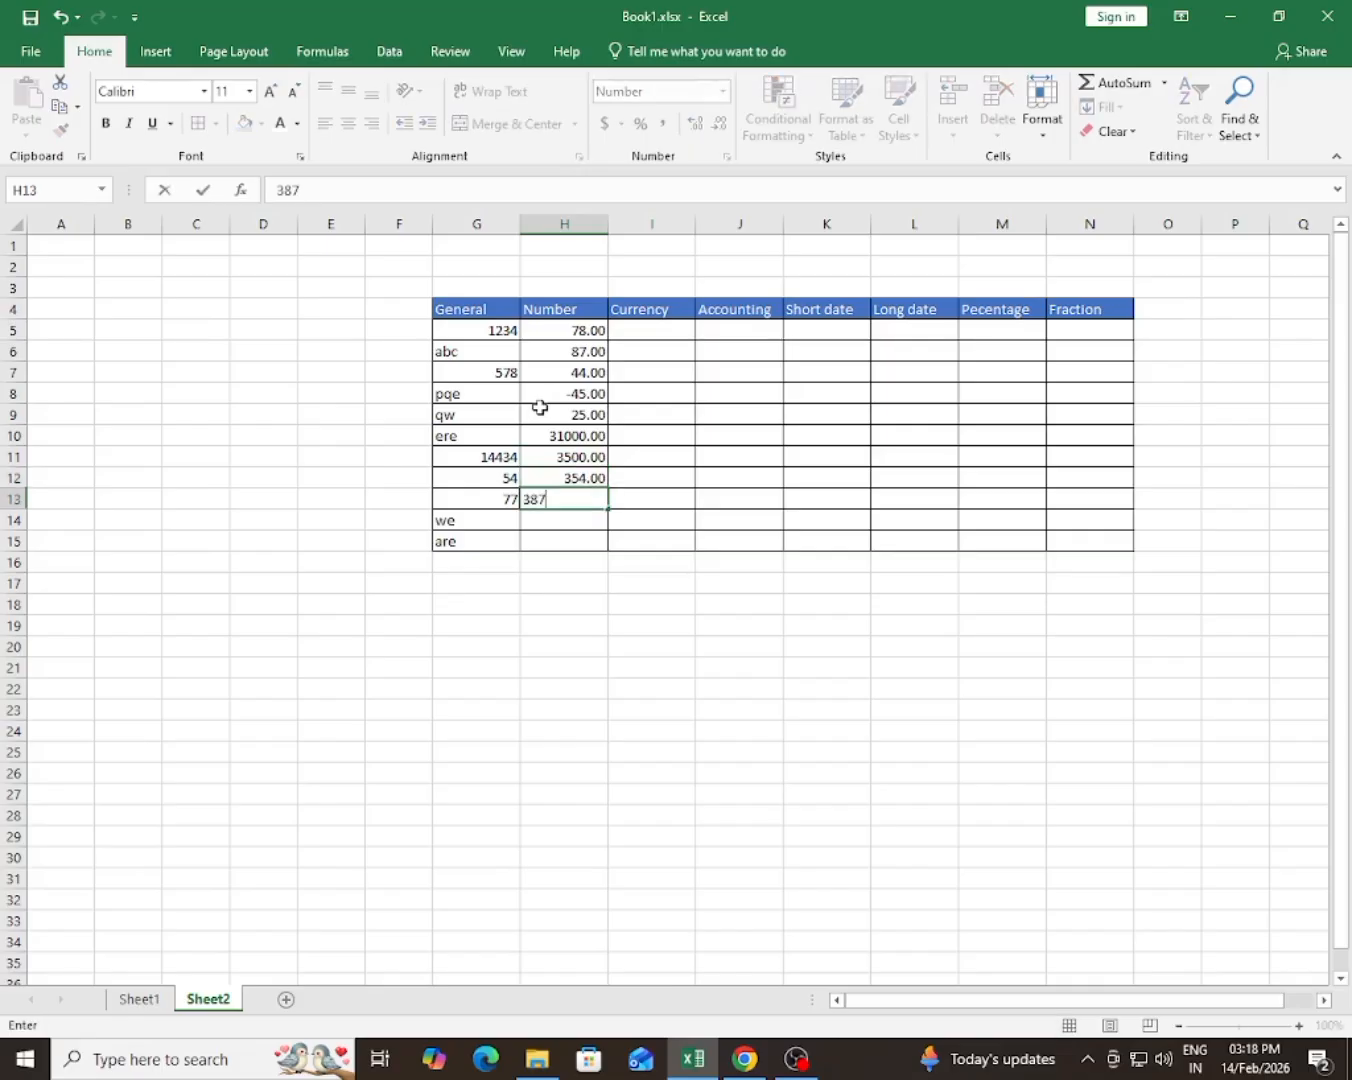
text(1)
key(Return)
text(36)
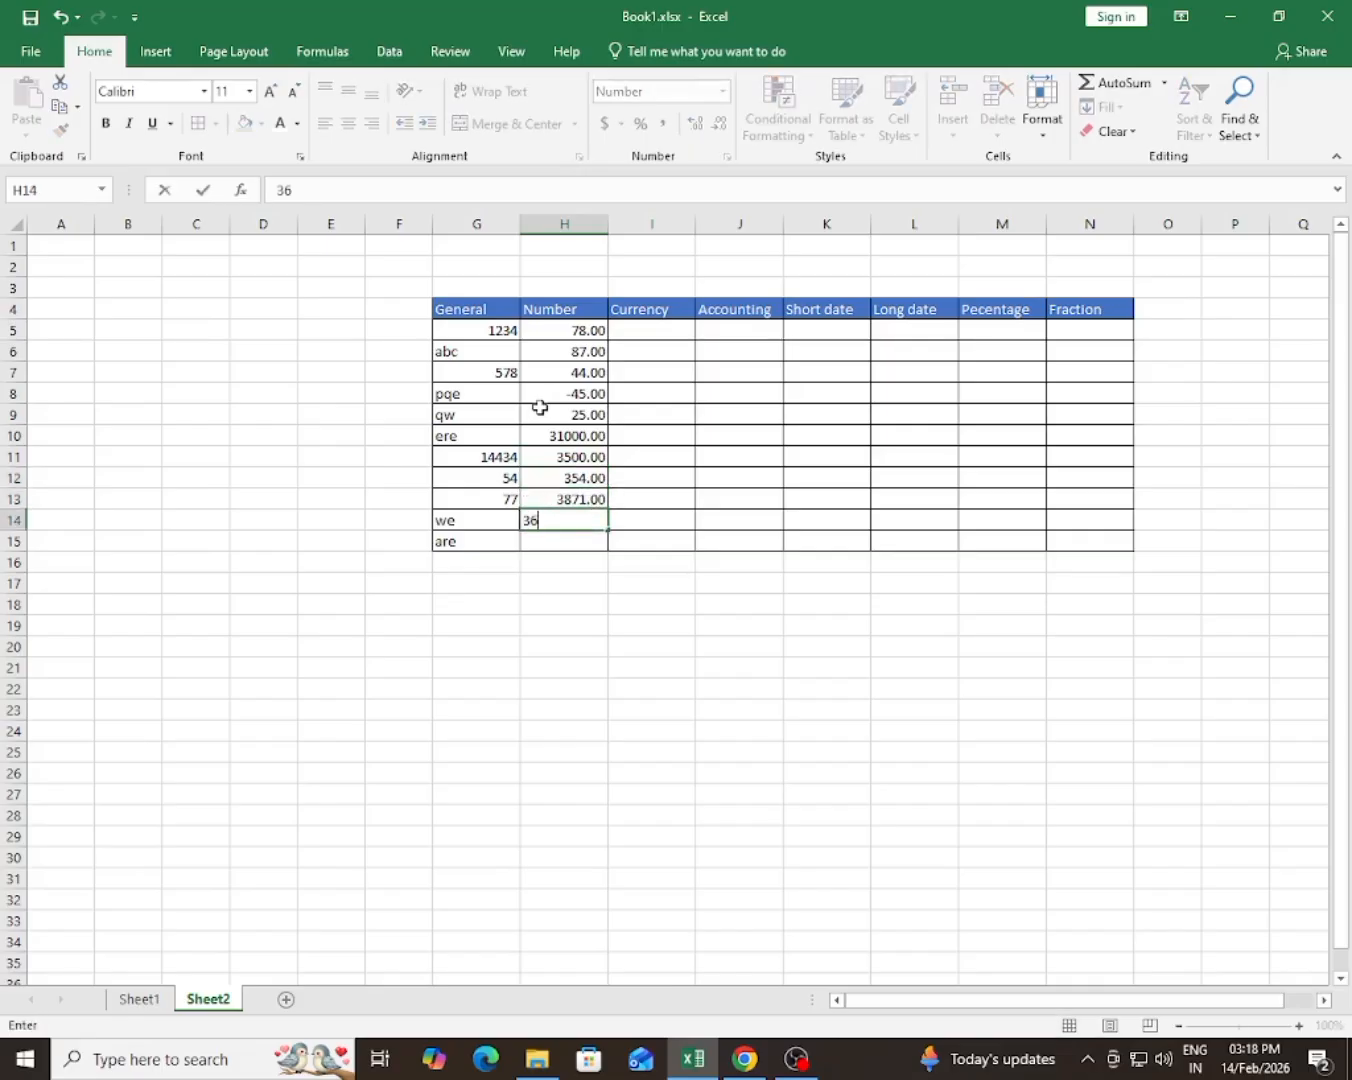
key(Return)
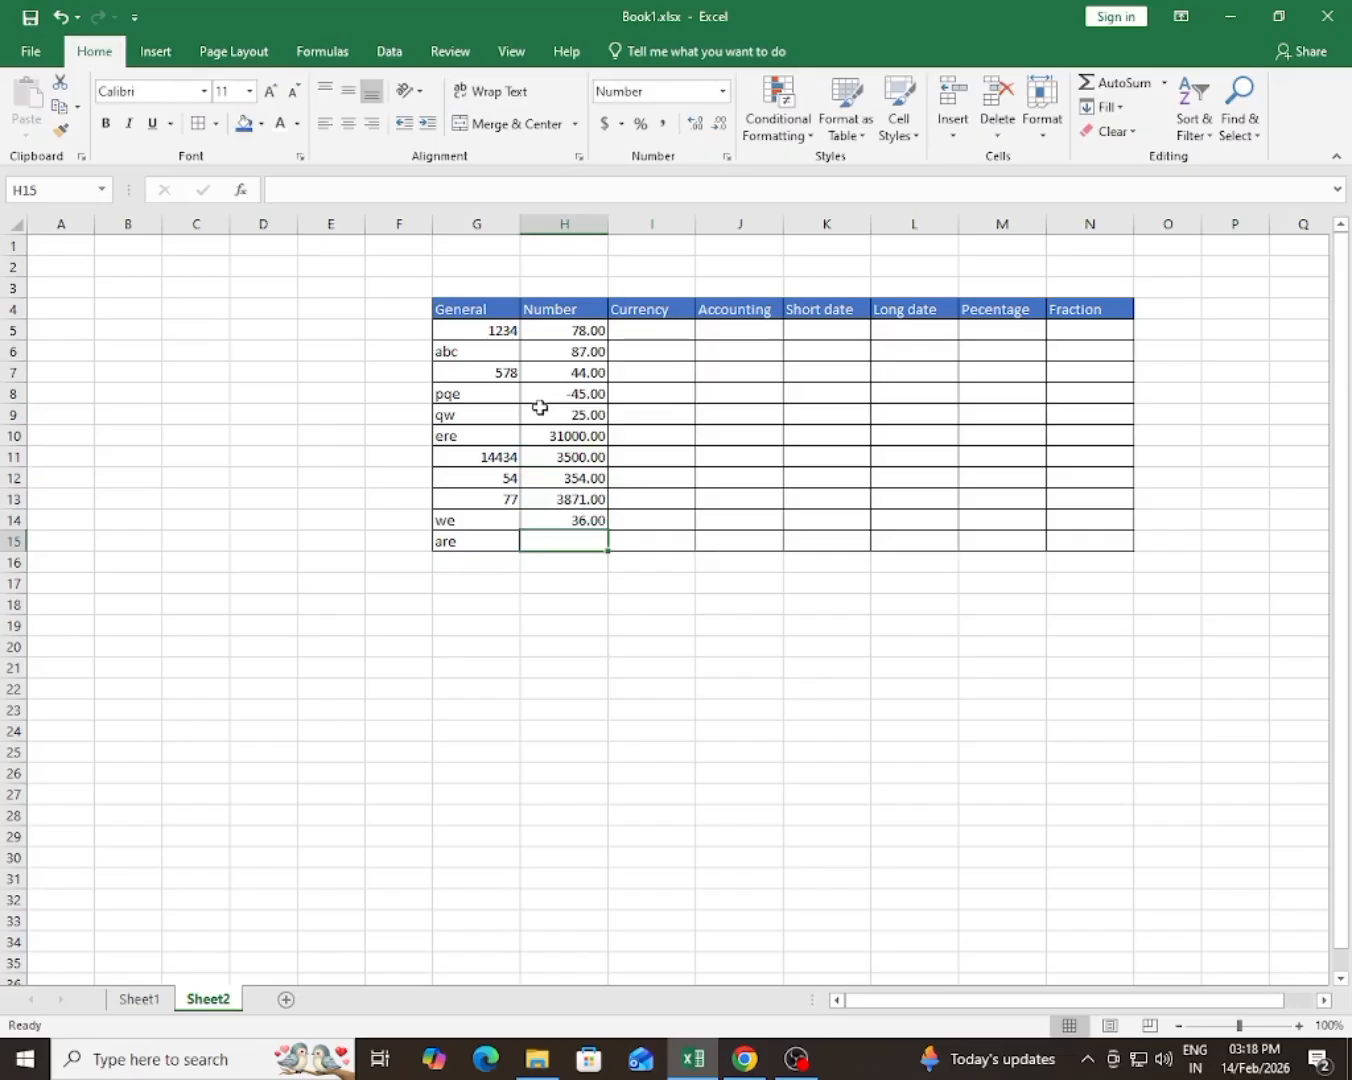
text(-78)
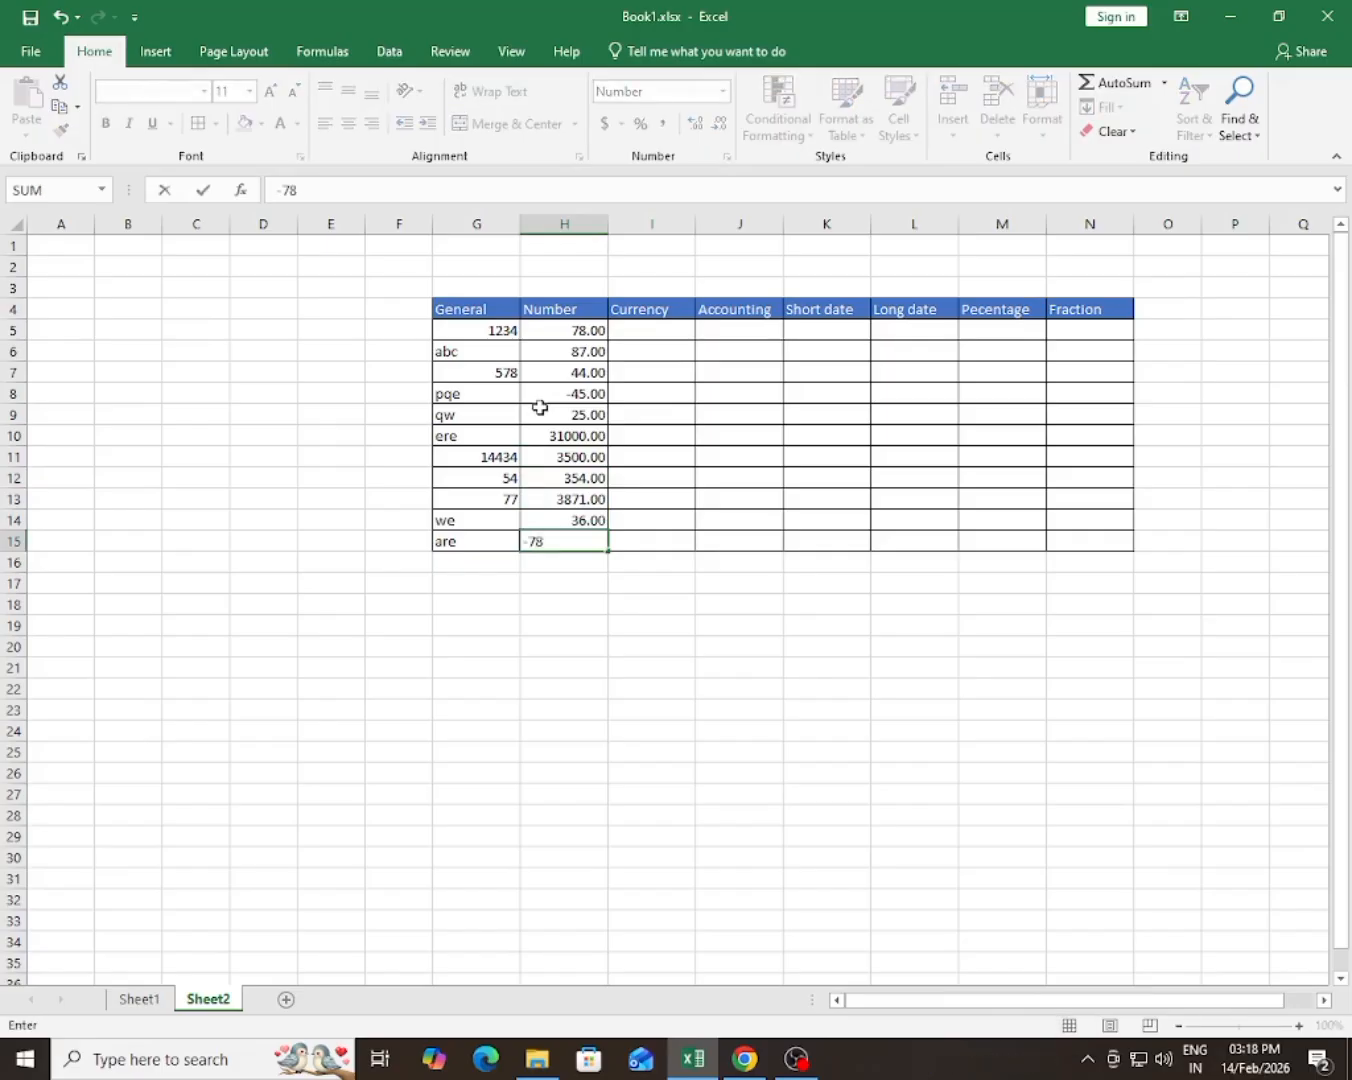
key(Return)
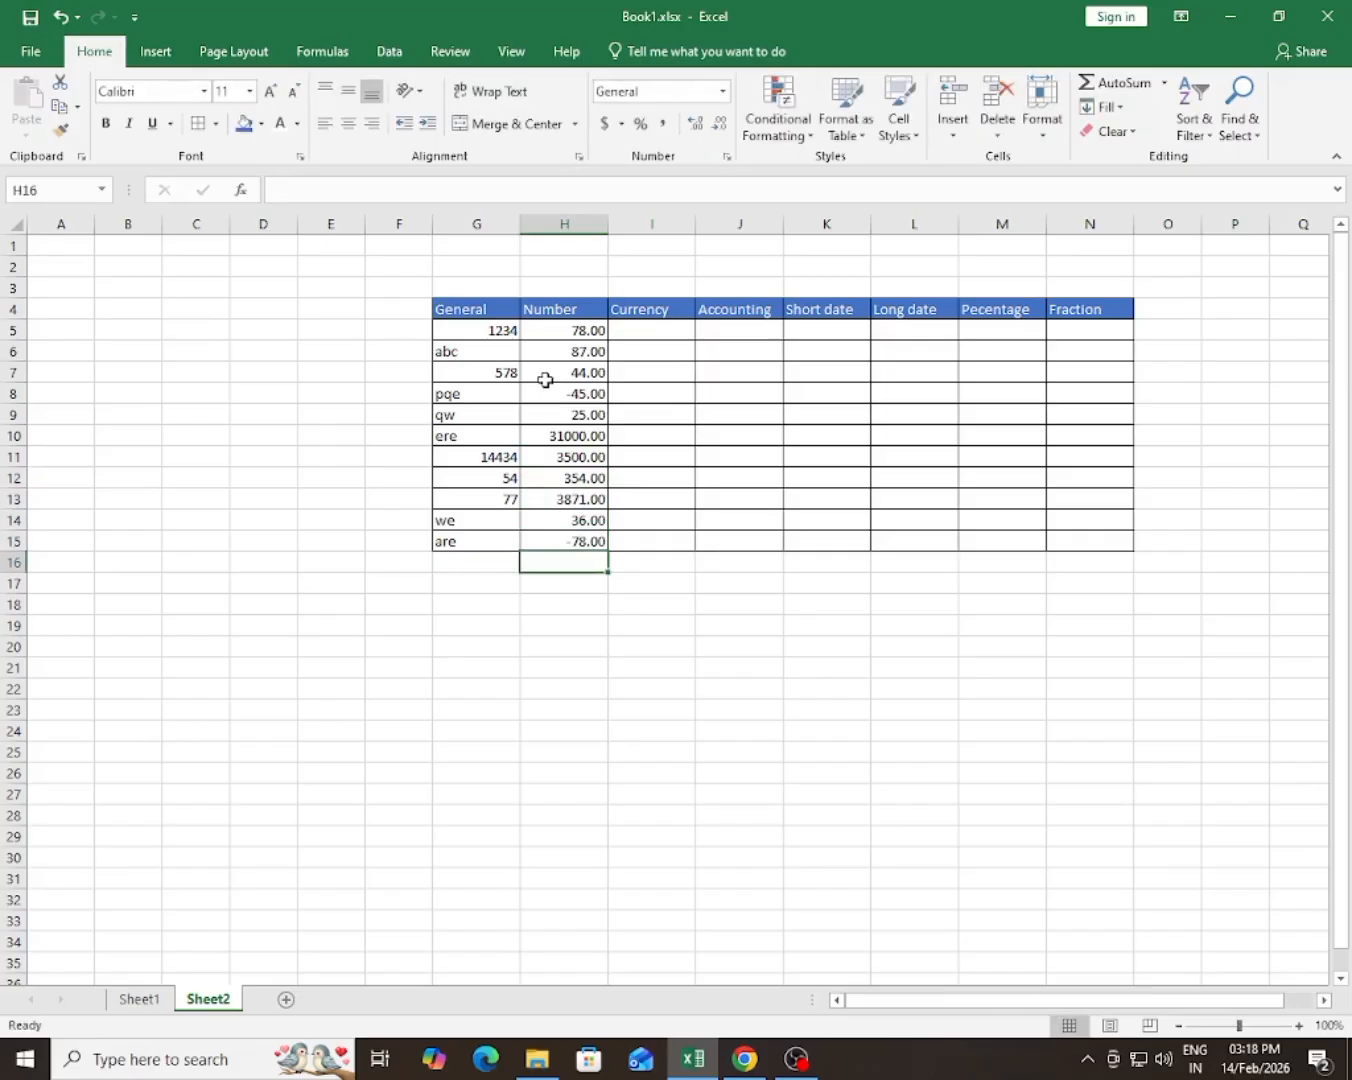
- Examine how the positive and negative values in H5:H15 are displayed compared with their stored values
click(575, 335)
drag(576, 336, 592, 540)
click(598, 497)
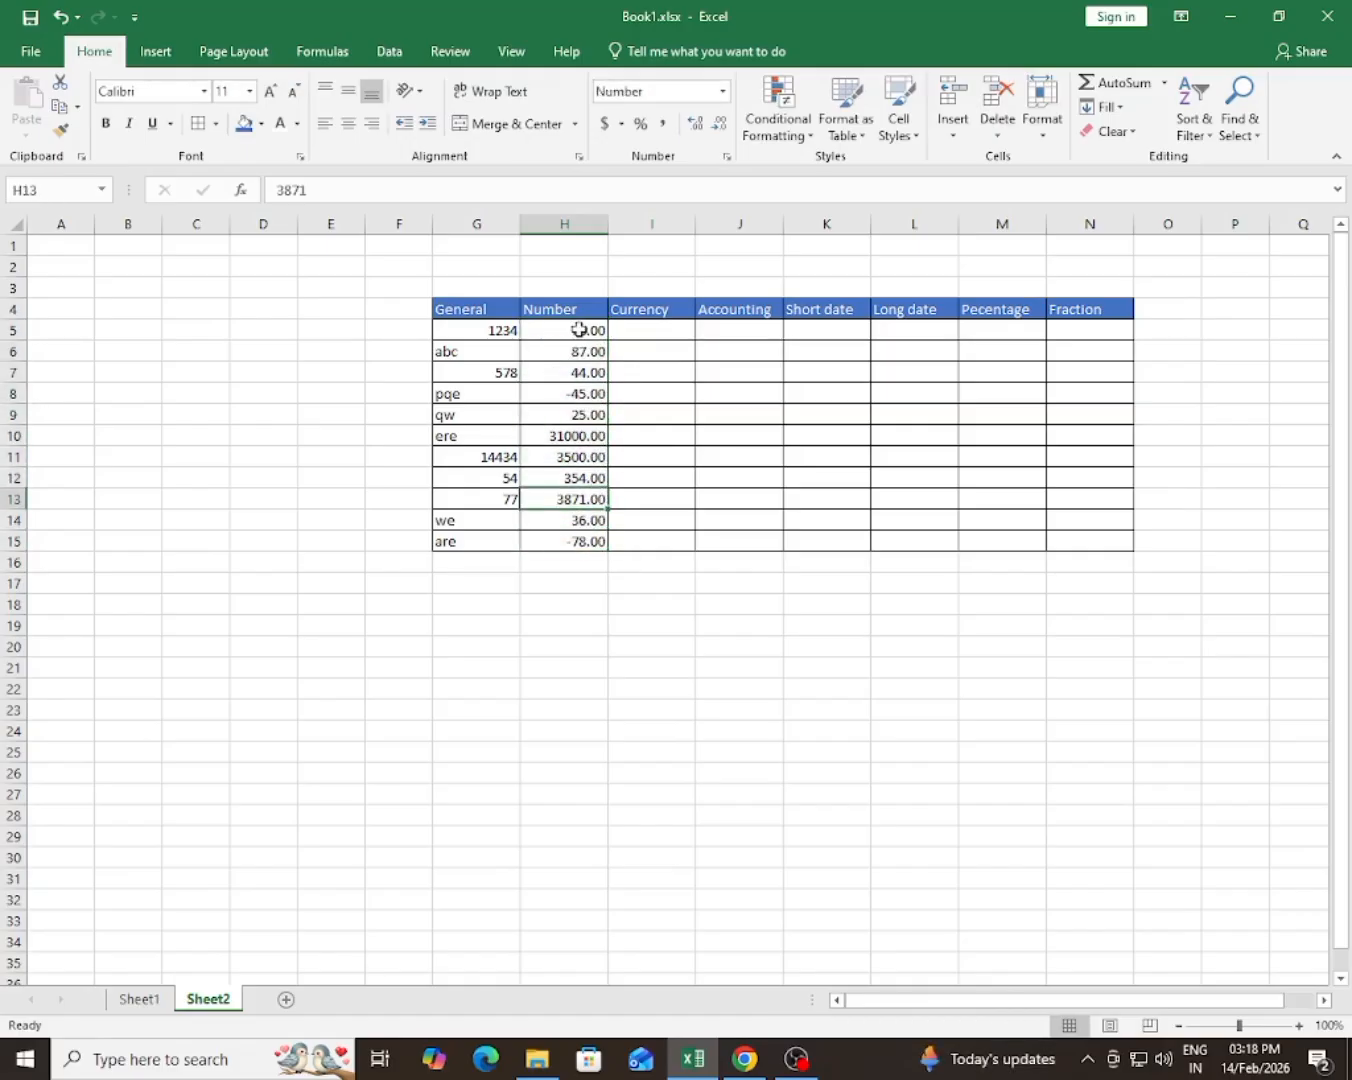
click(569, 394)
click(573, 436)
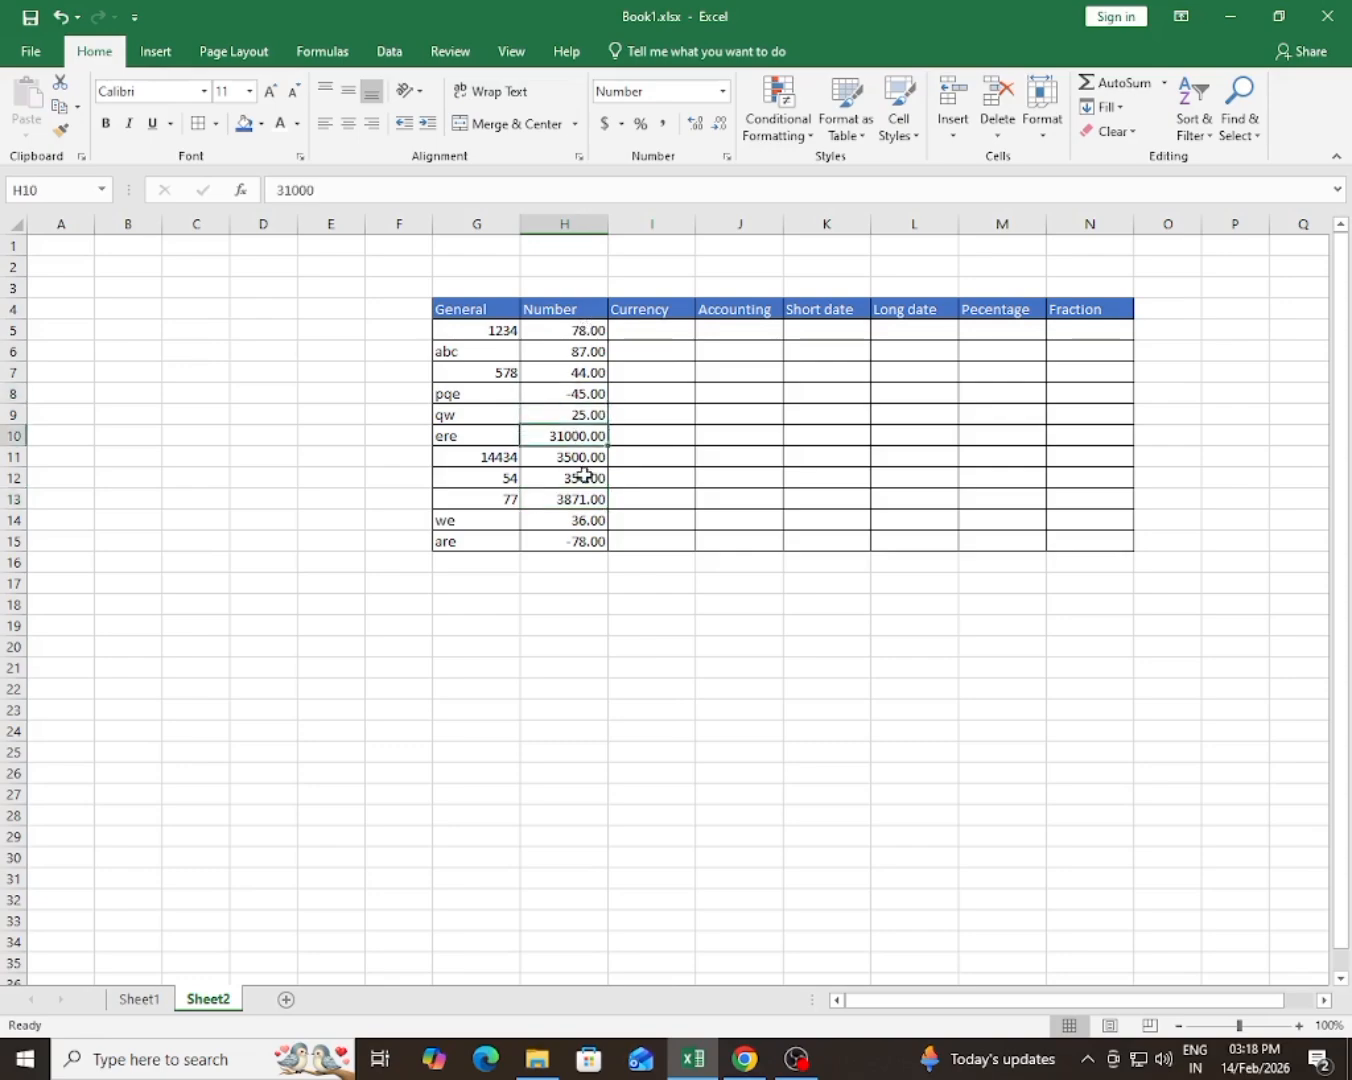
click(580, 478)
- Turn on the 1000 separator in the Number format of cells H5:H15, keeping two decimal places
drag(570, 331, 566, 532)
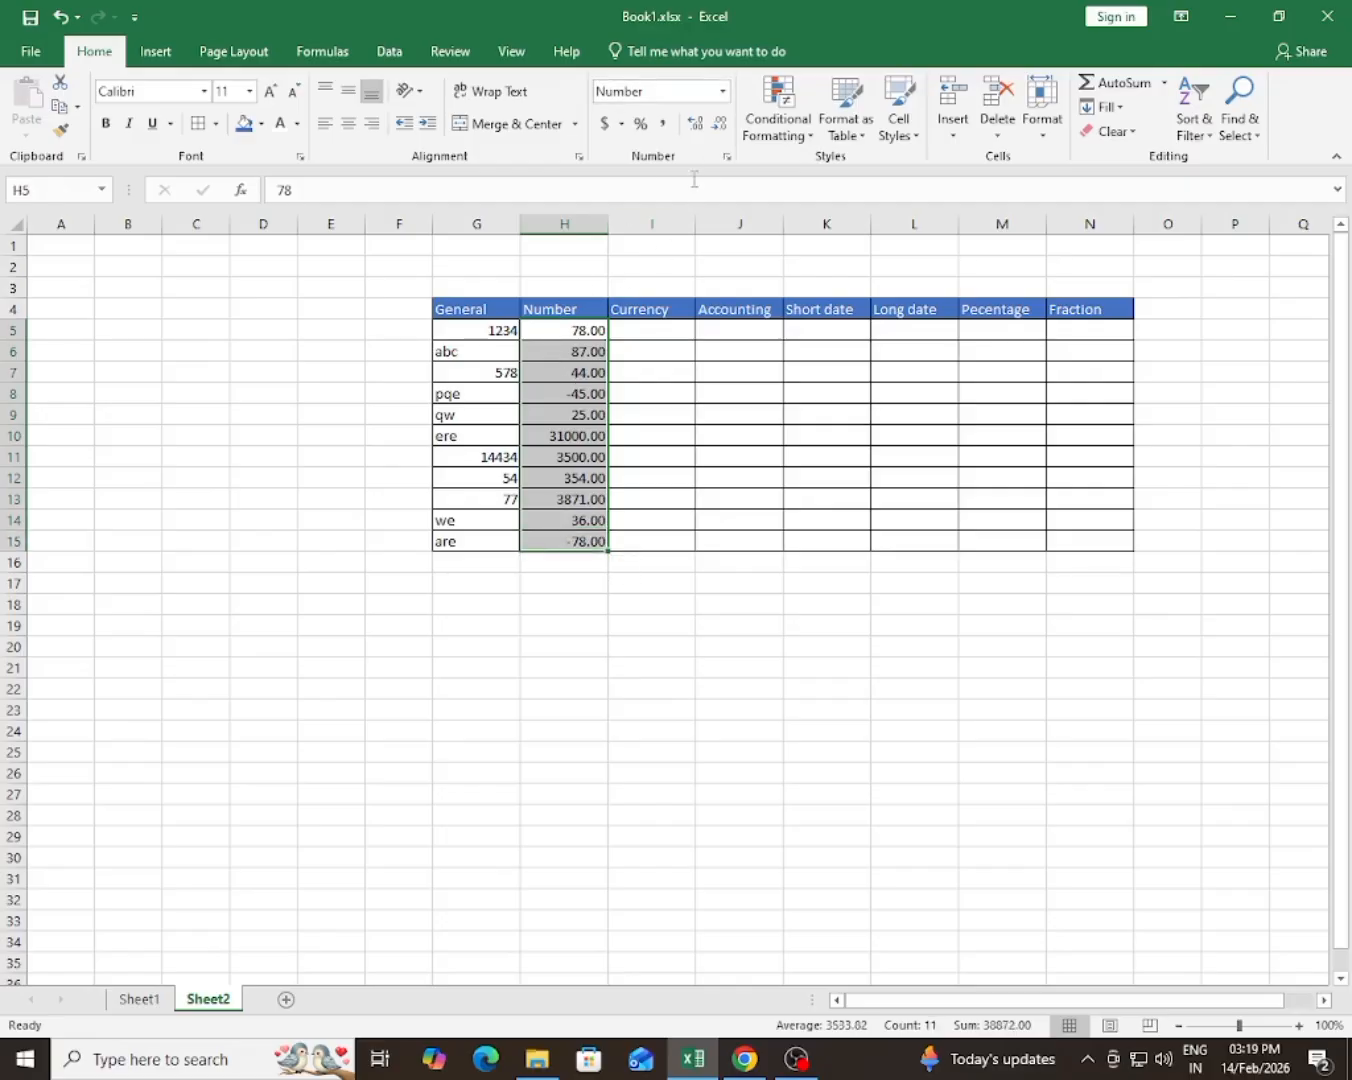
click(723, 91)
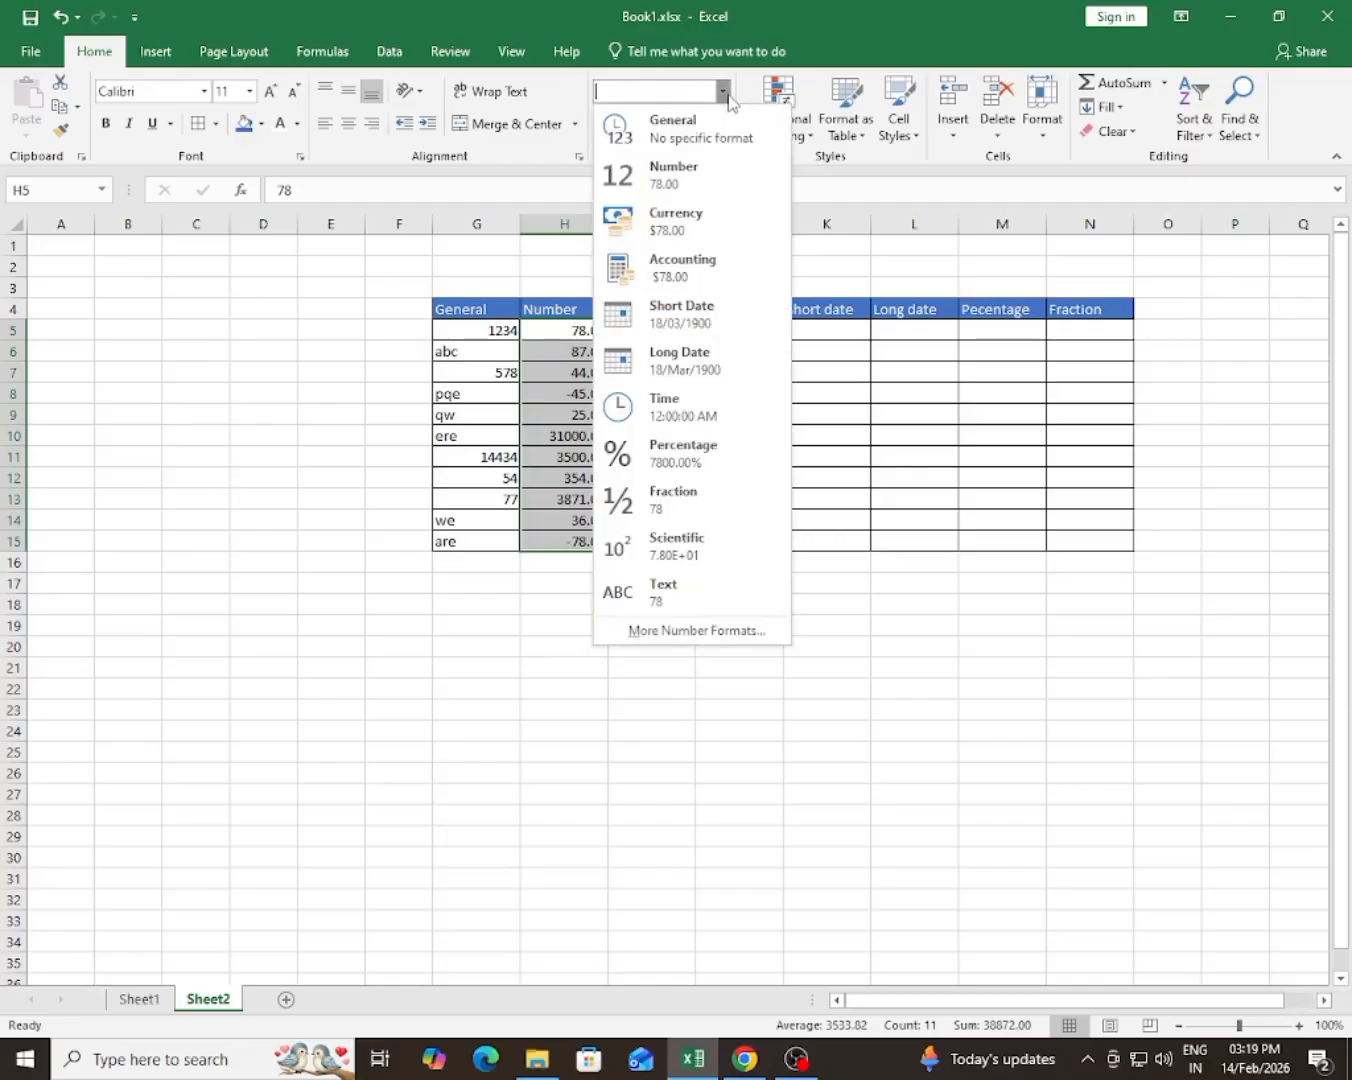
click(704, 631)
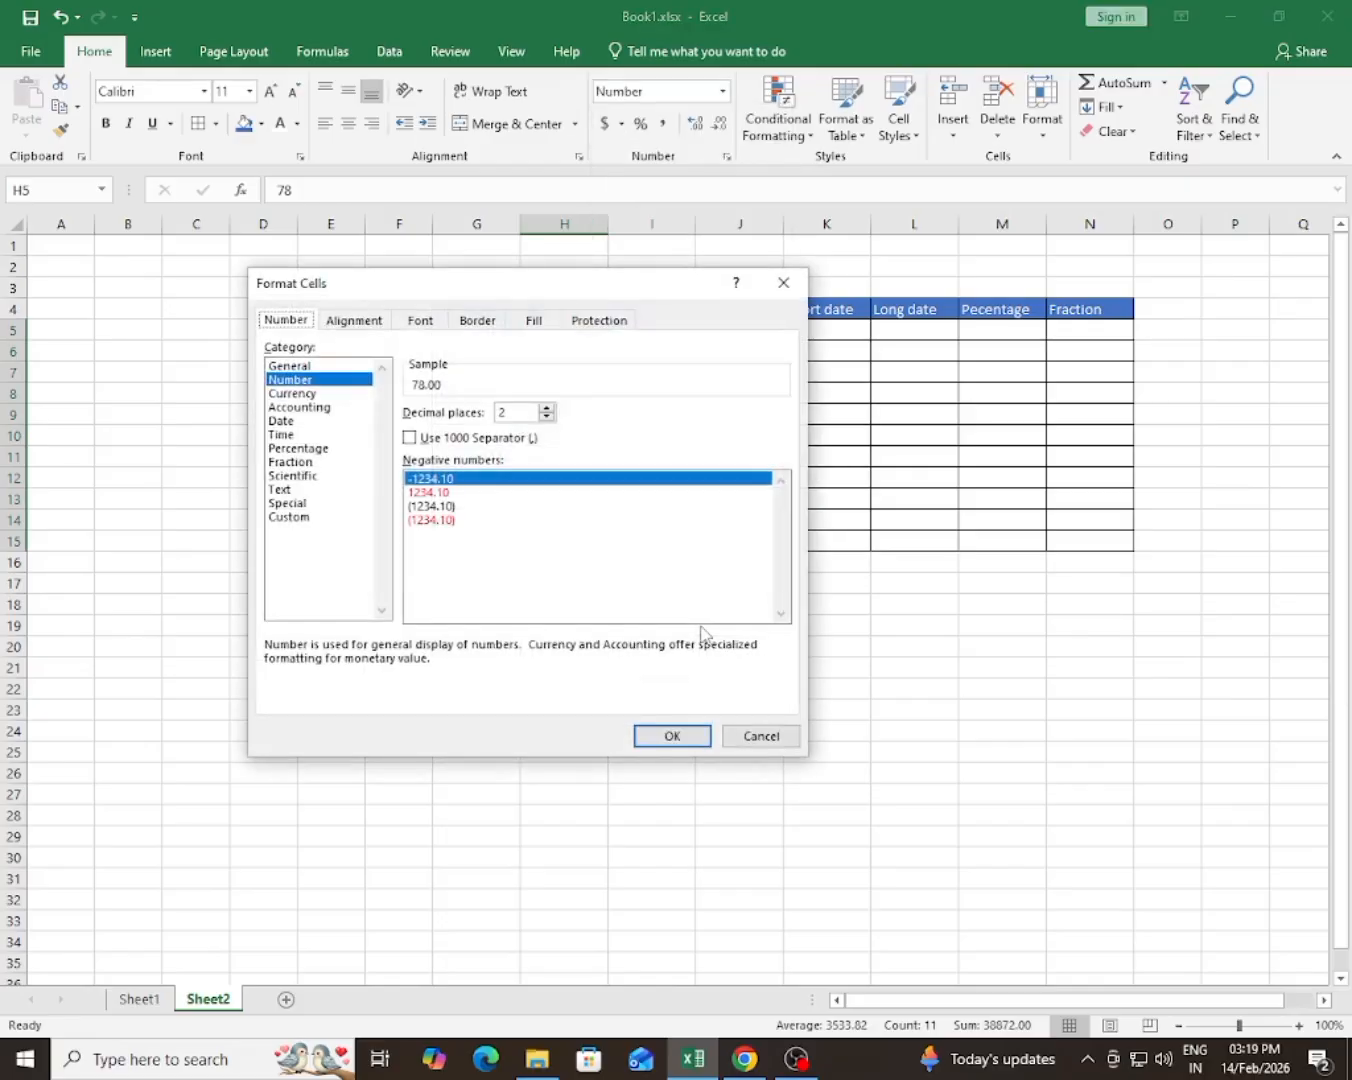
drag(608, 291, 799, 287)
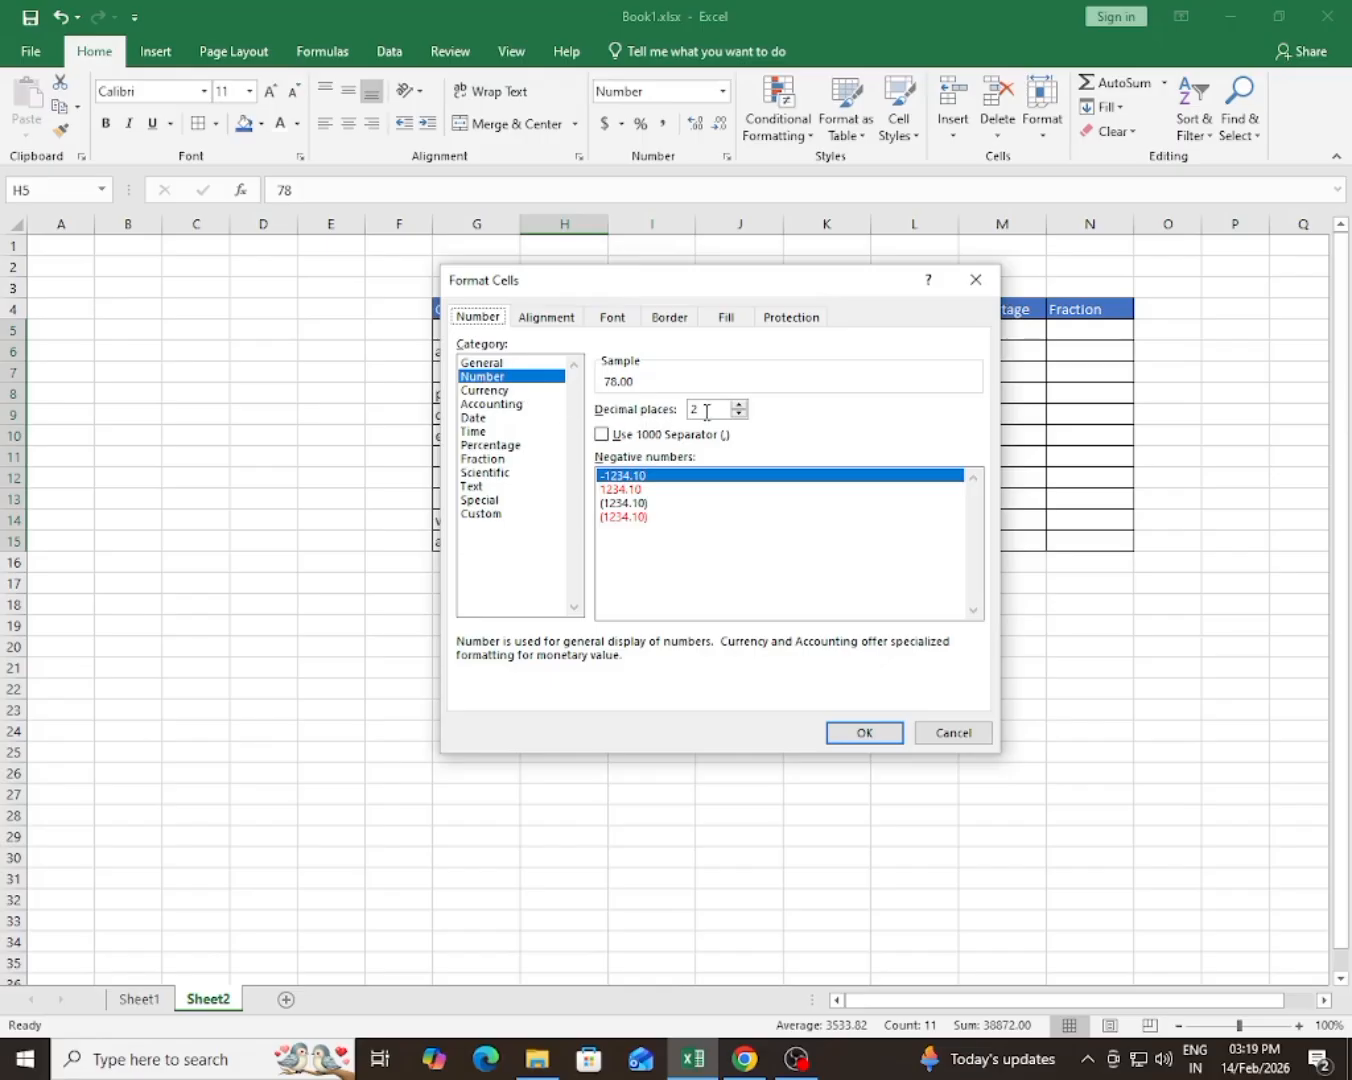
drag(695, 290, 891, 283)
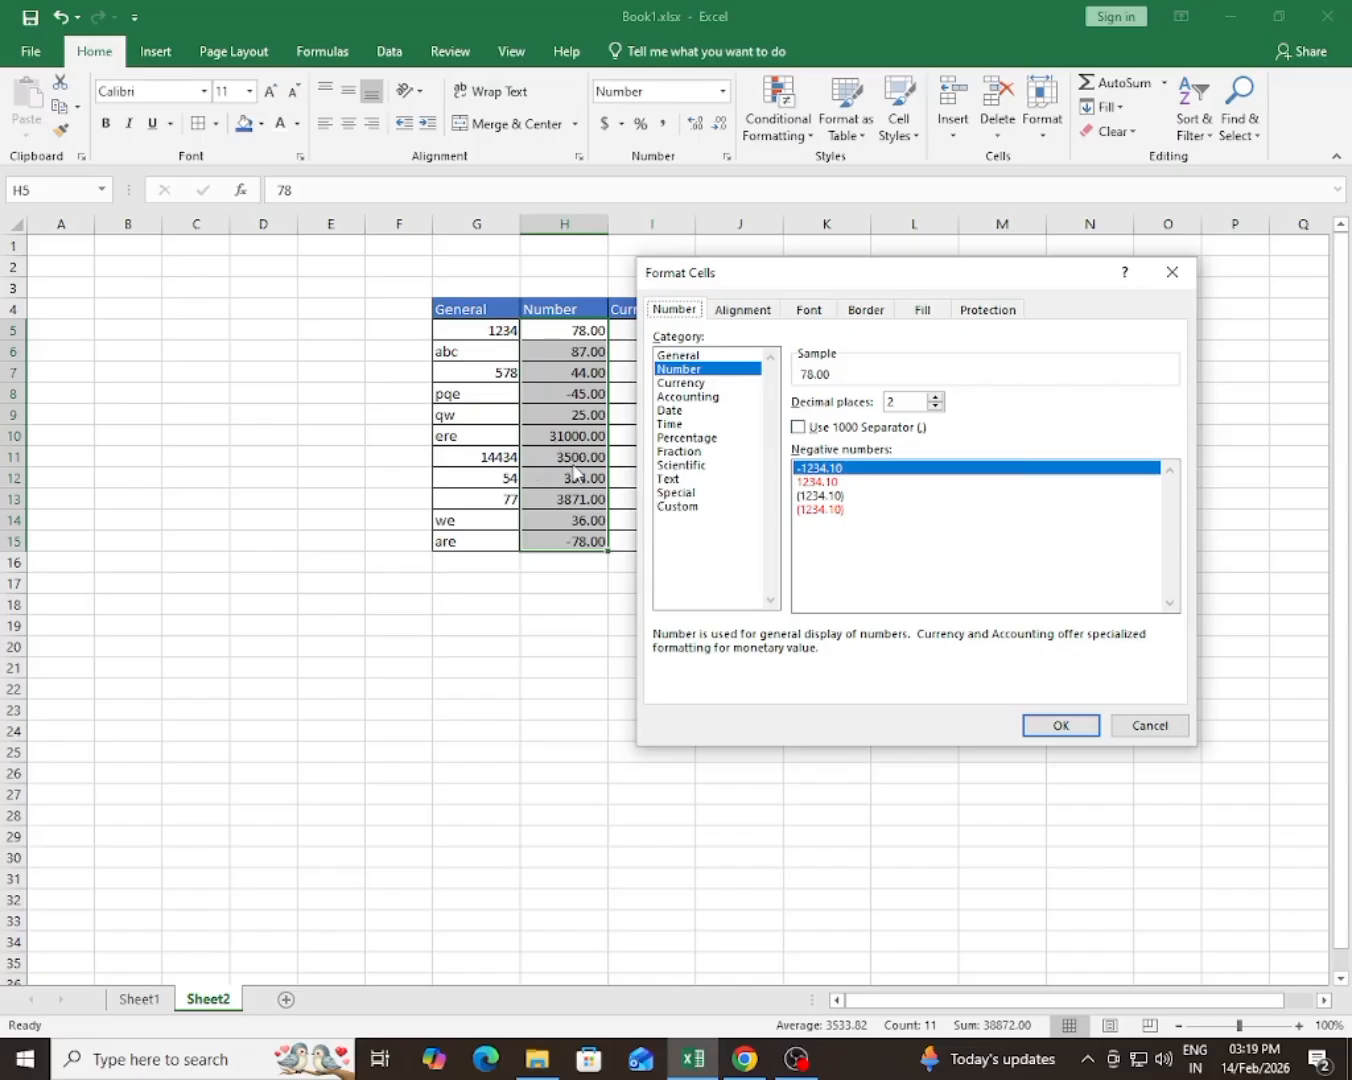
click(798, 428)
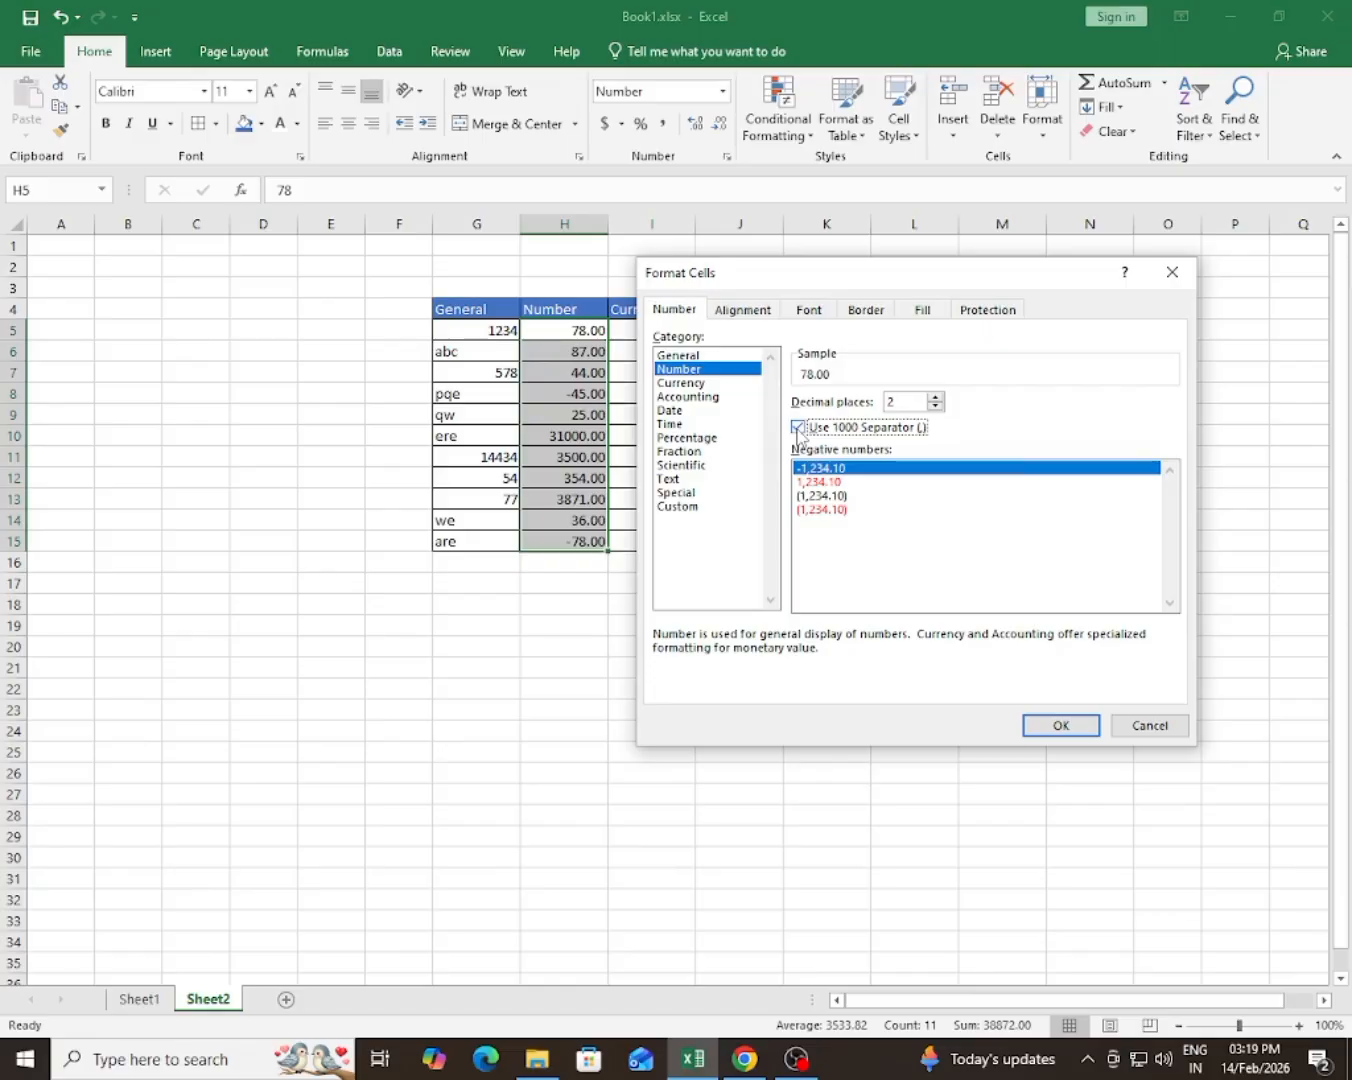
click(1041, 733)
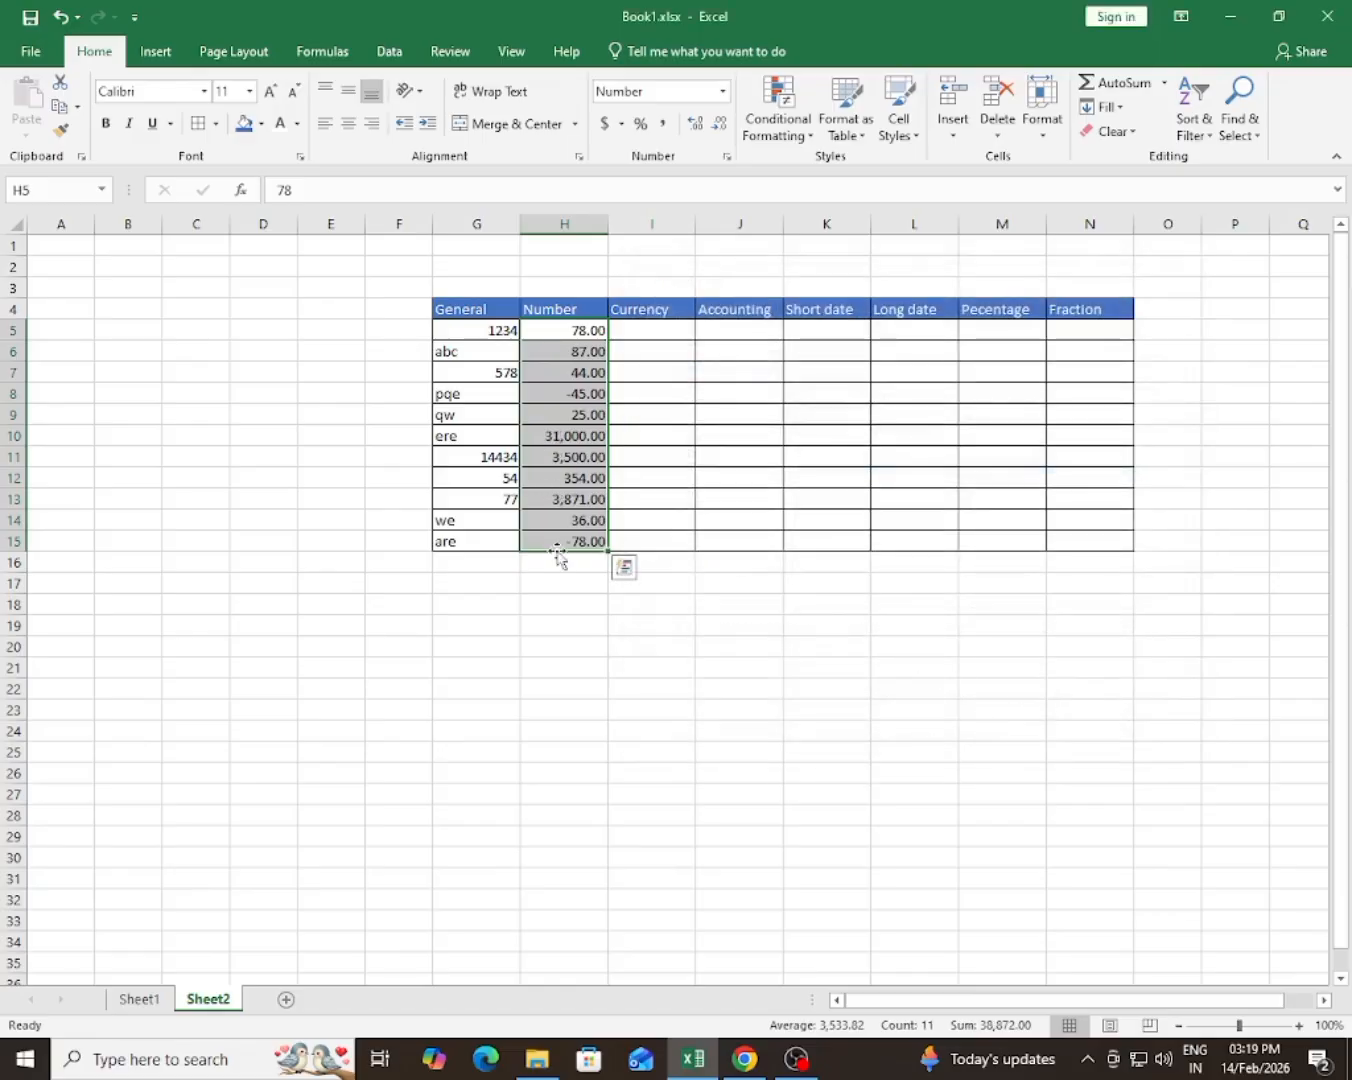
- Format H5:H15 to show negative numbers in red without a minus sign, and check the stored value in H8
click(723, 91)
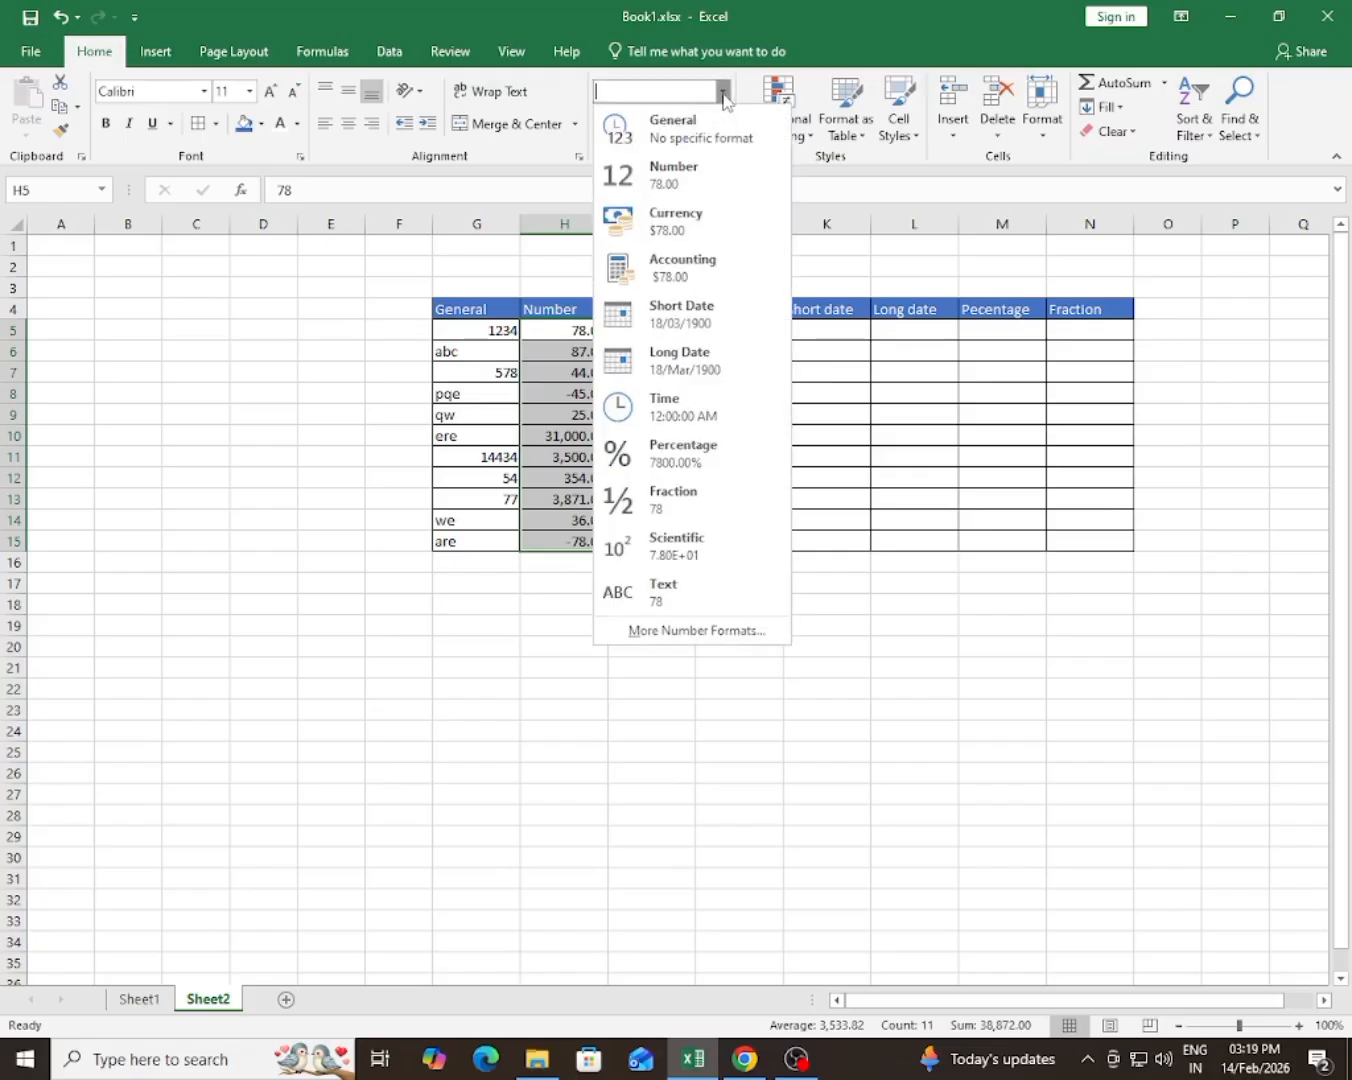
click(689, 630)
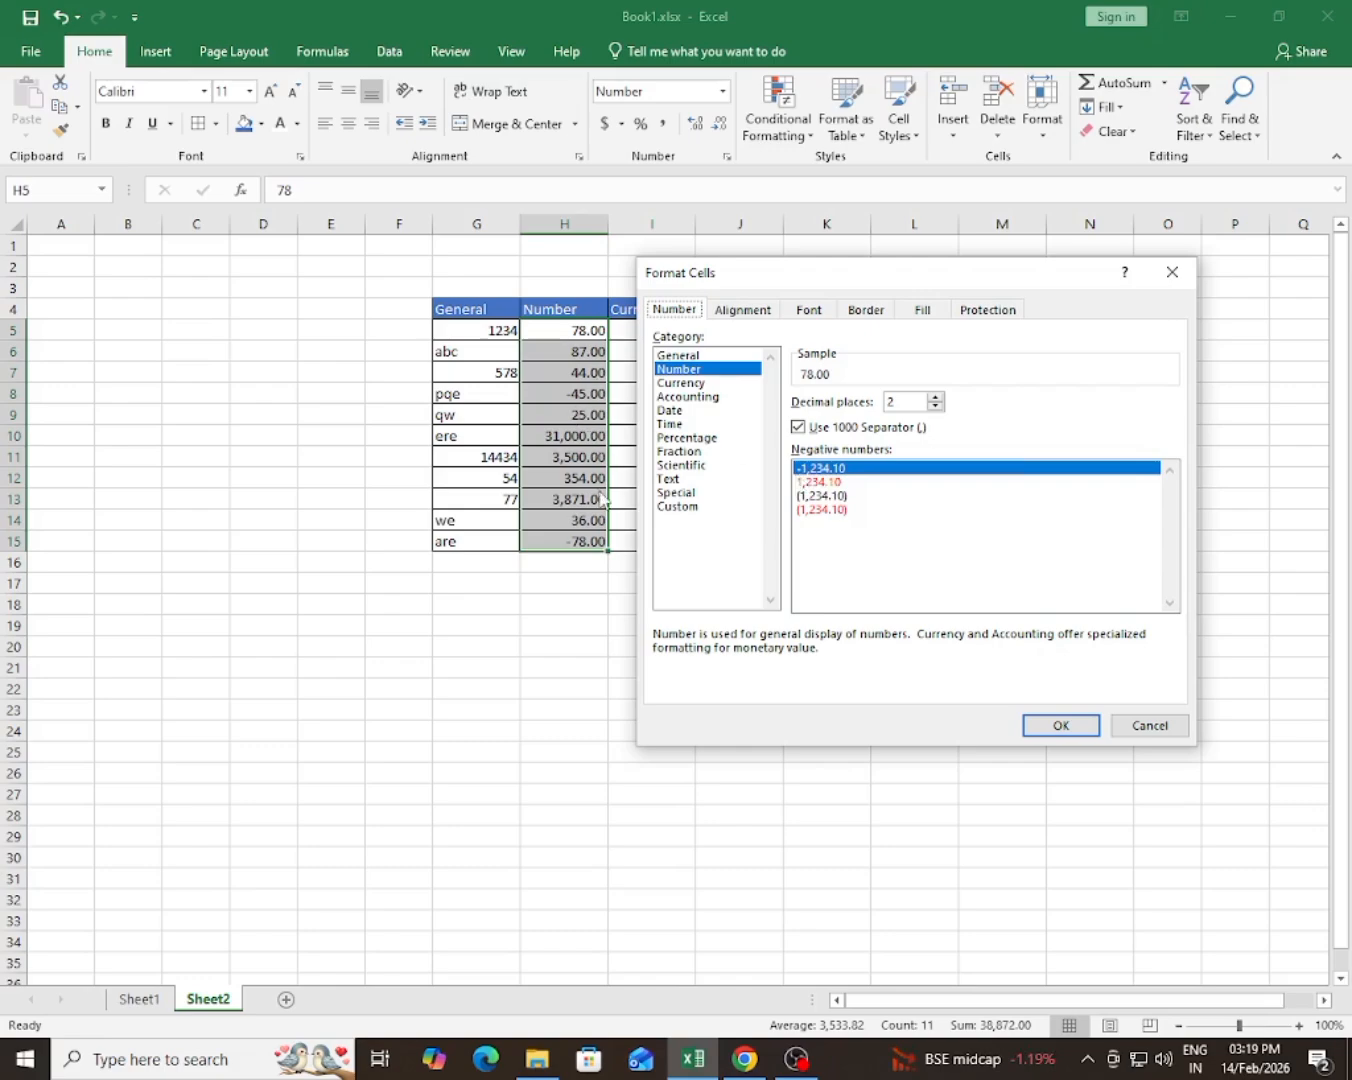
click(816, 481)
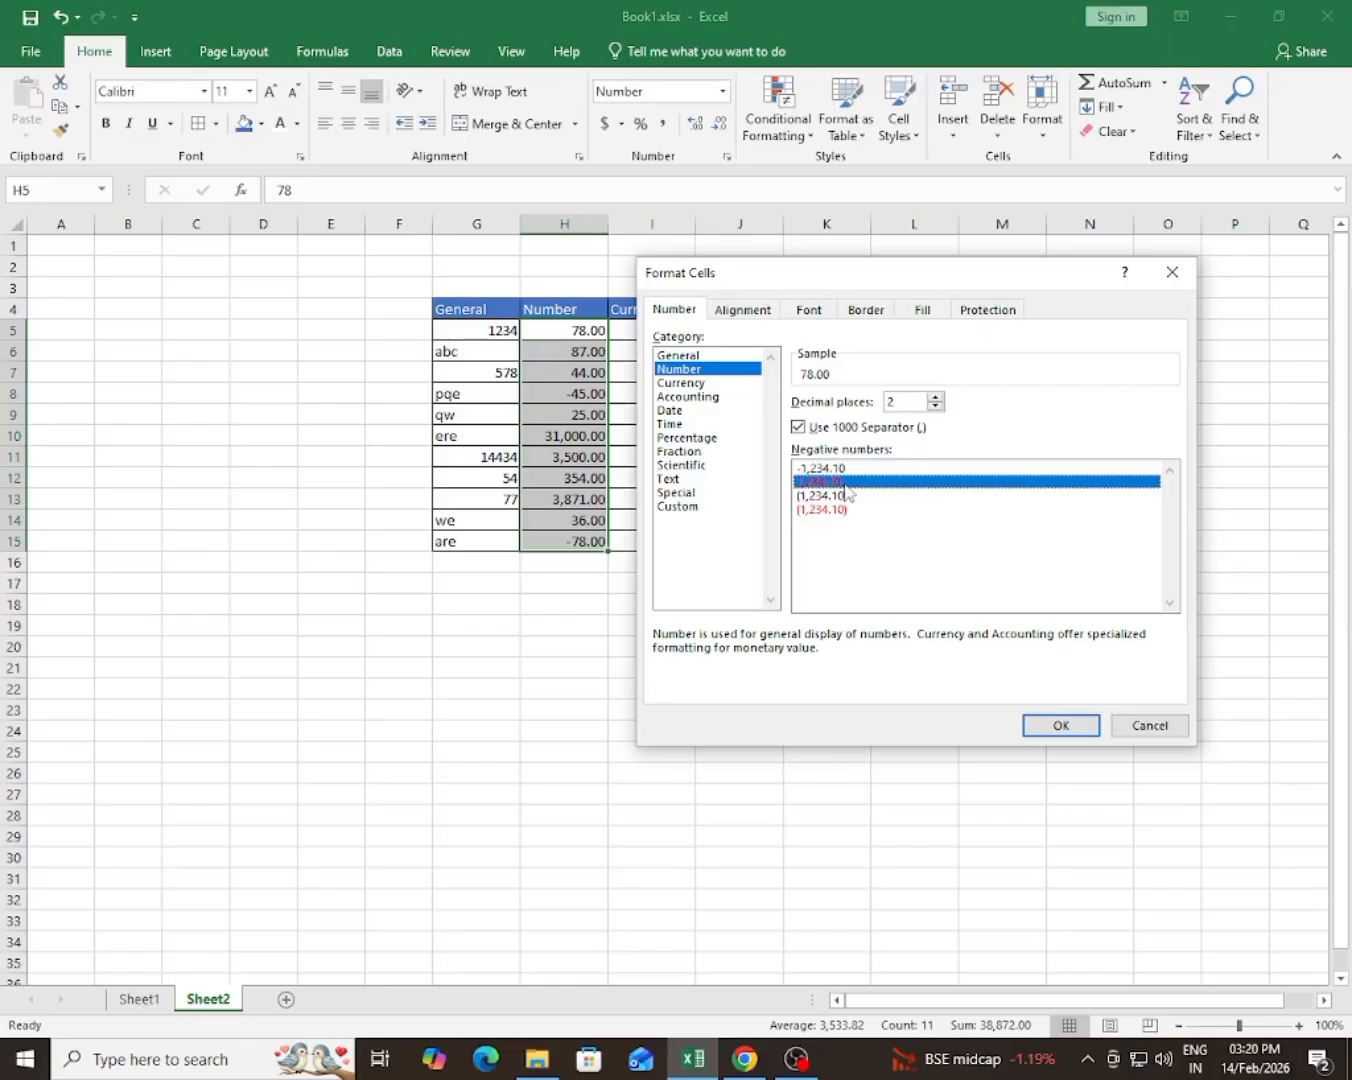
click(1061, 723)
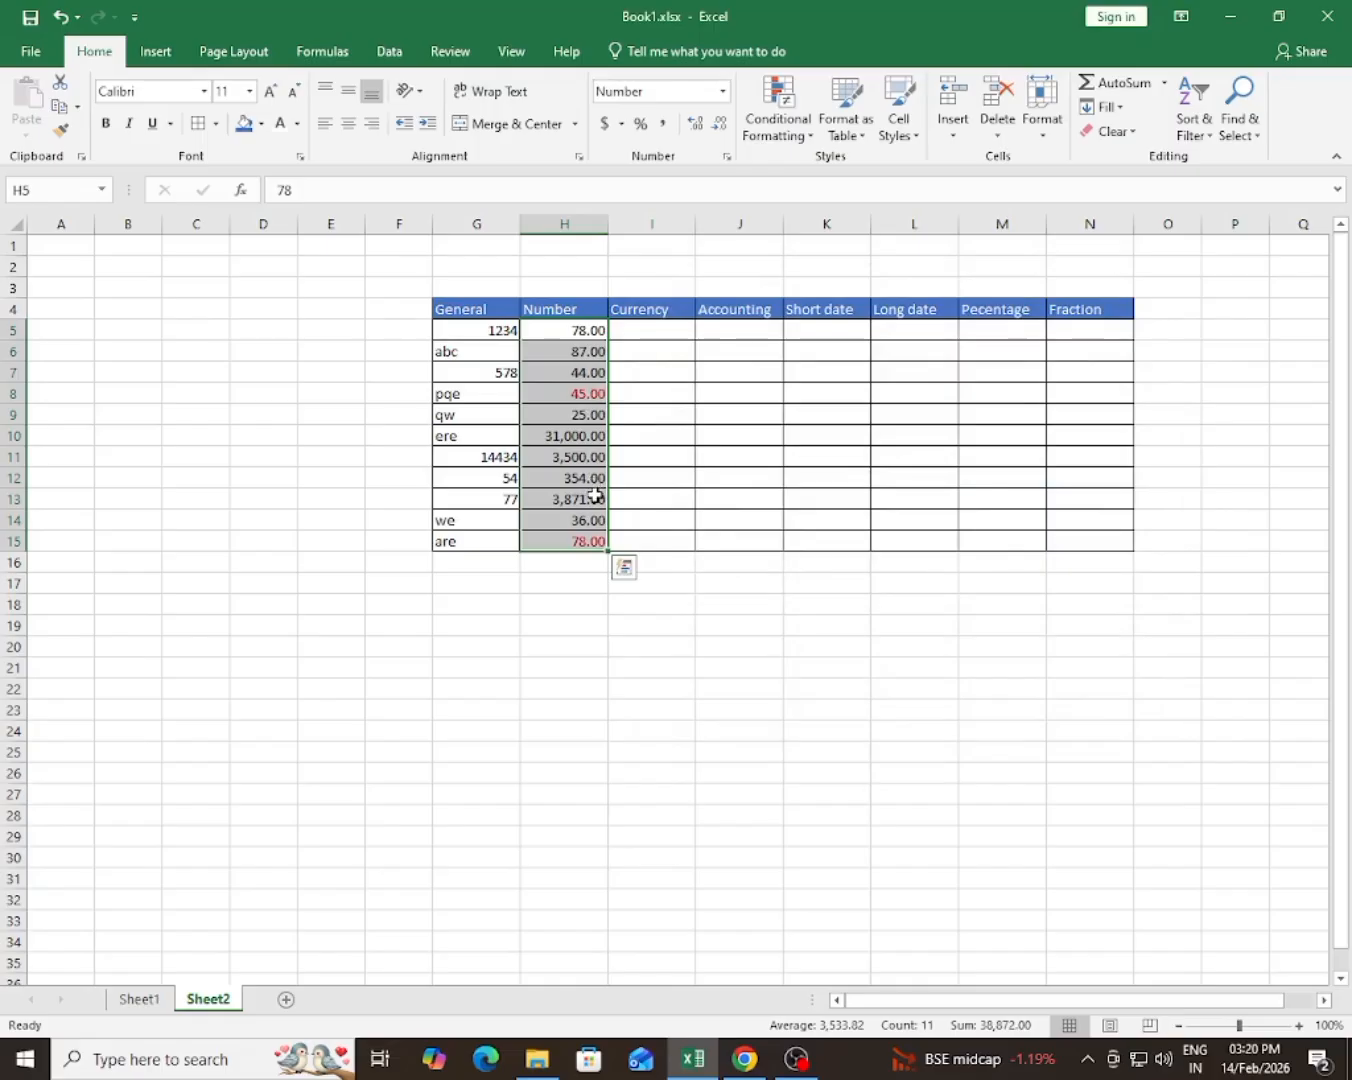
click(580, 394)
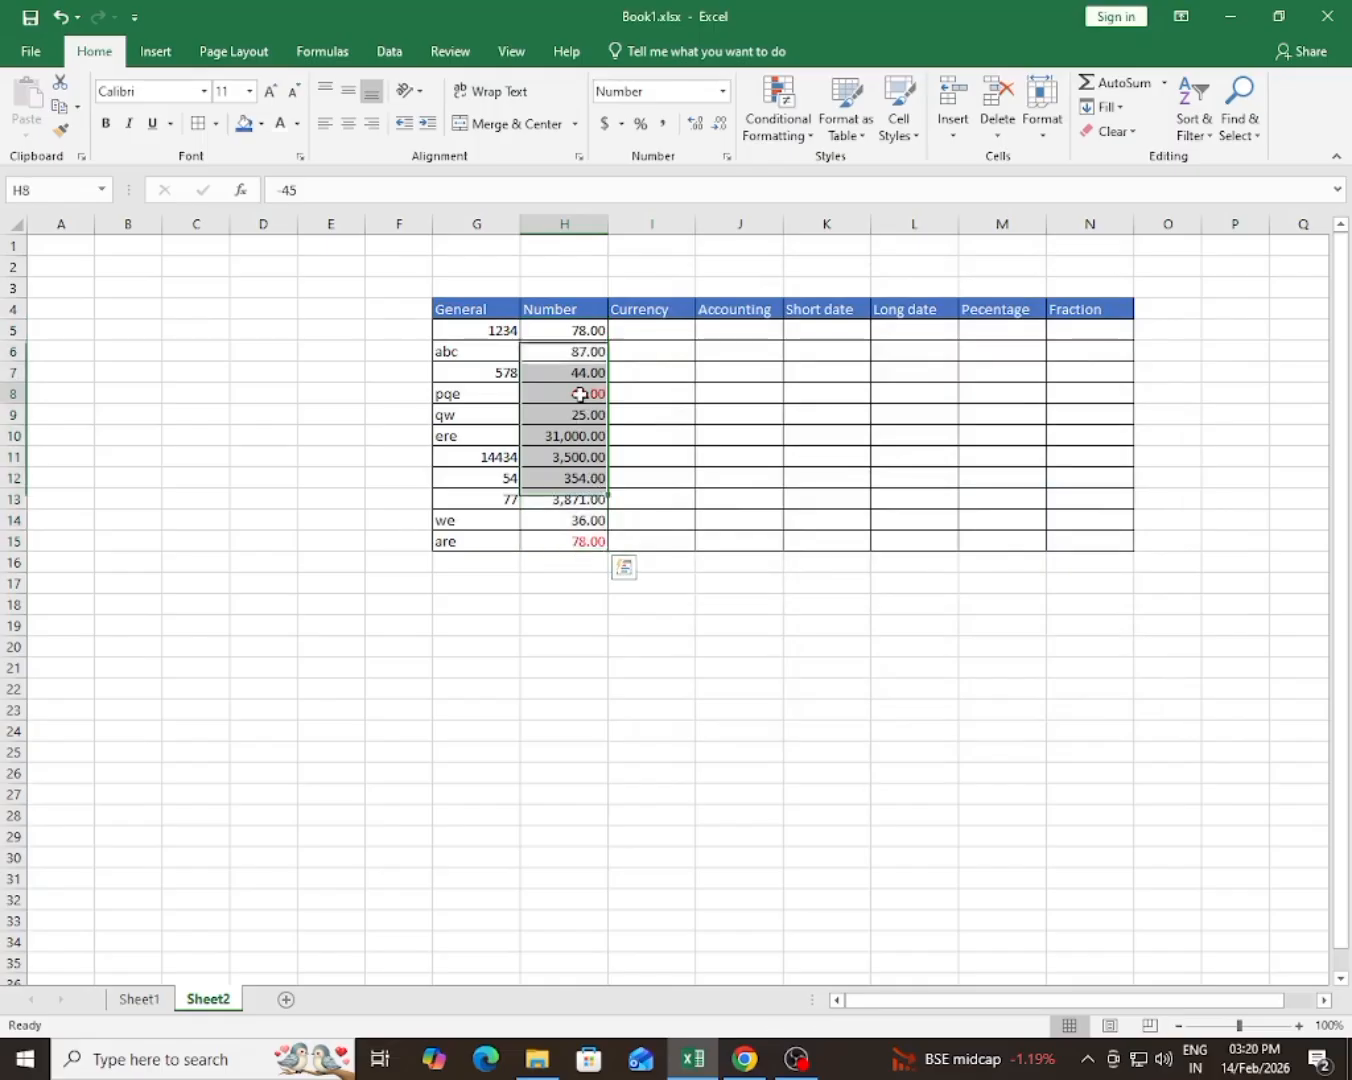
- Change the value in cell H12 to -354 and check the entry
click(574, 477)
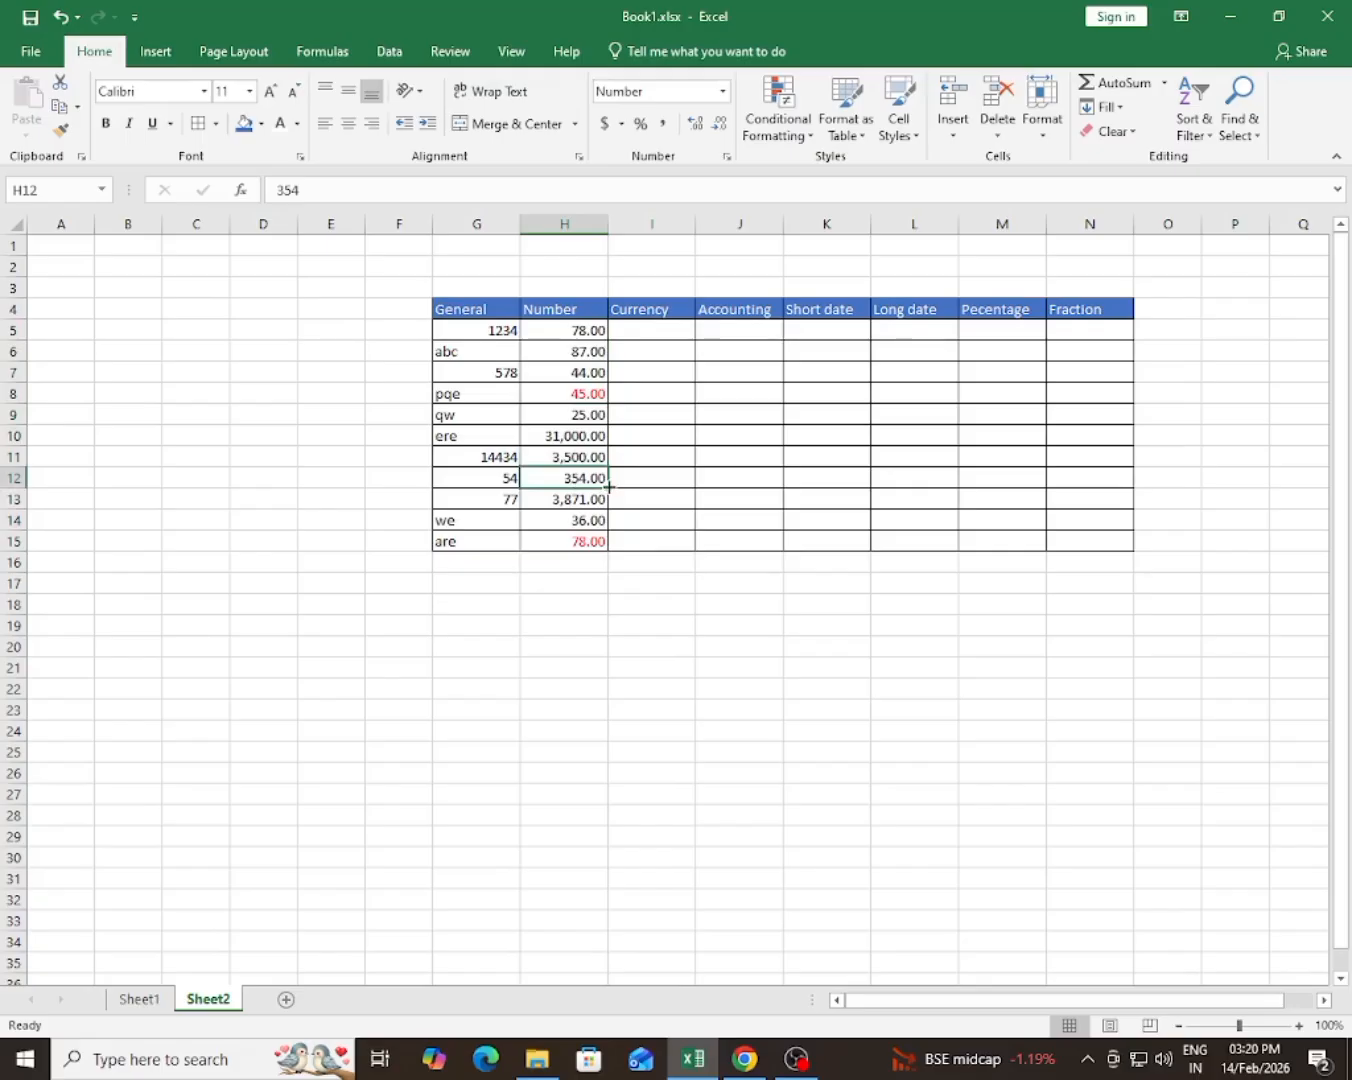
click(273, 192)
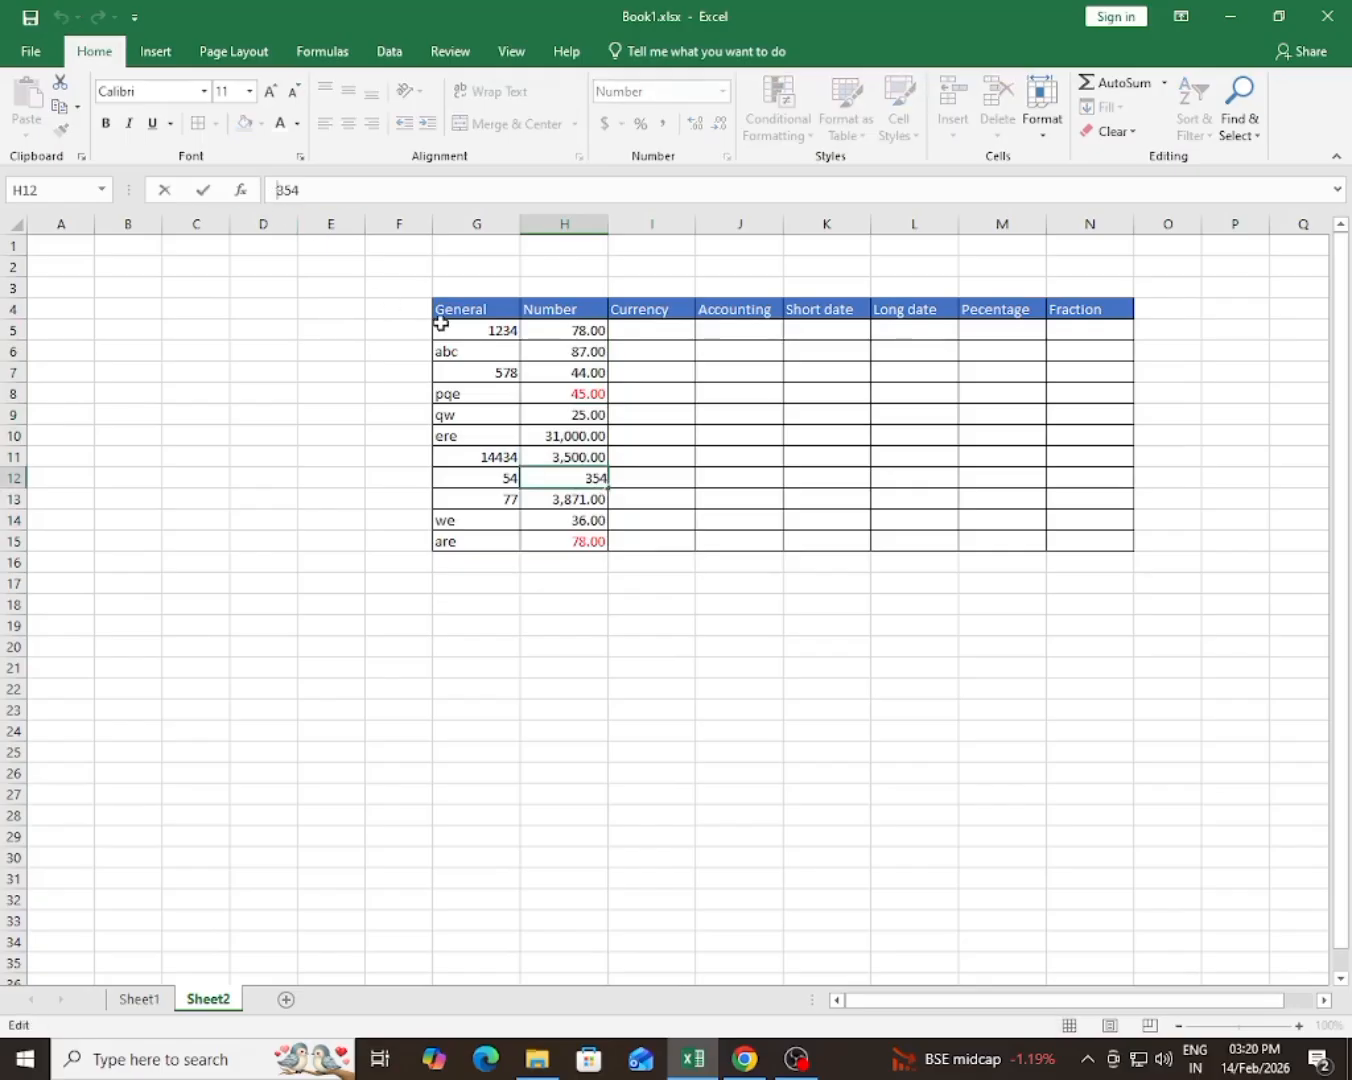
text(-)
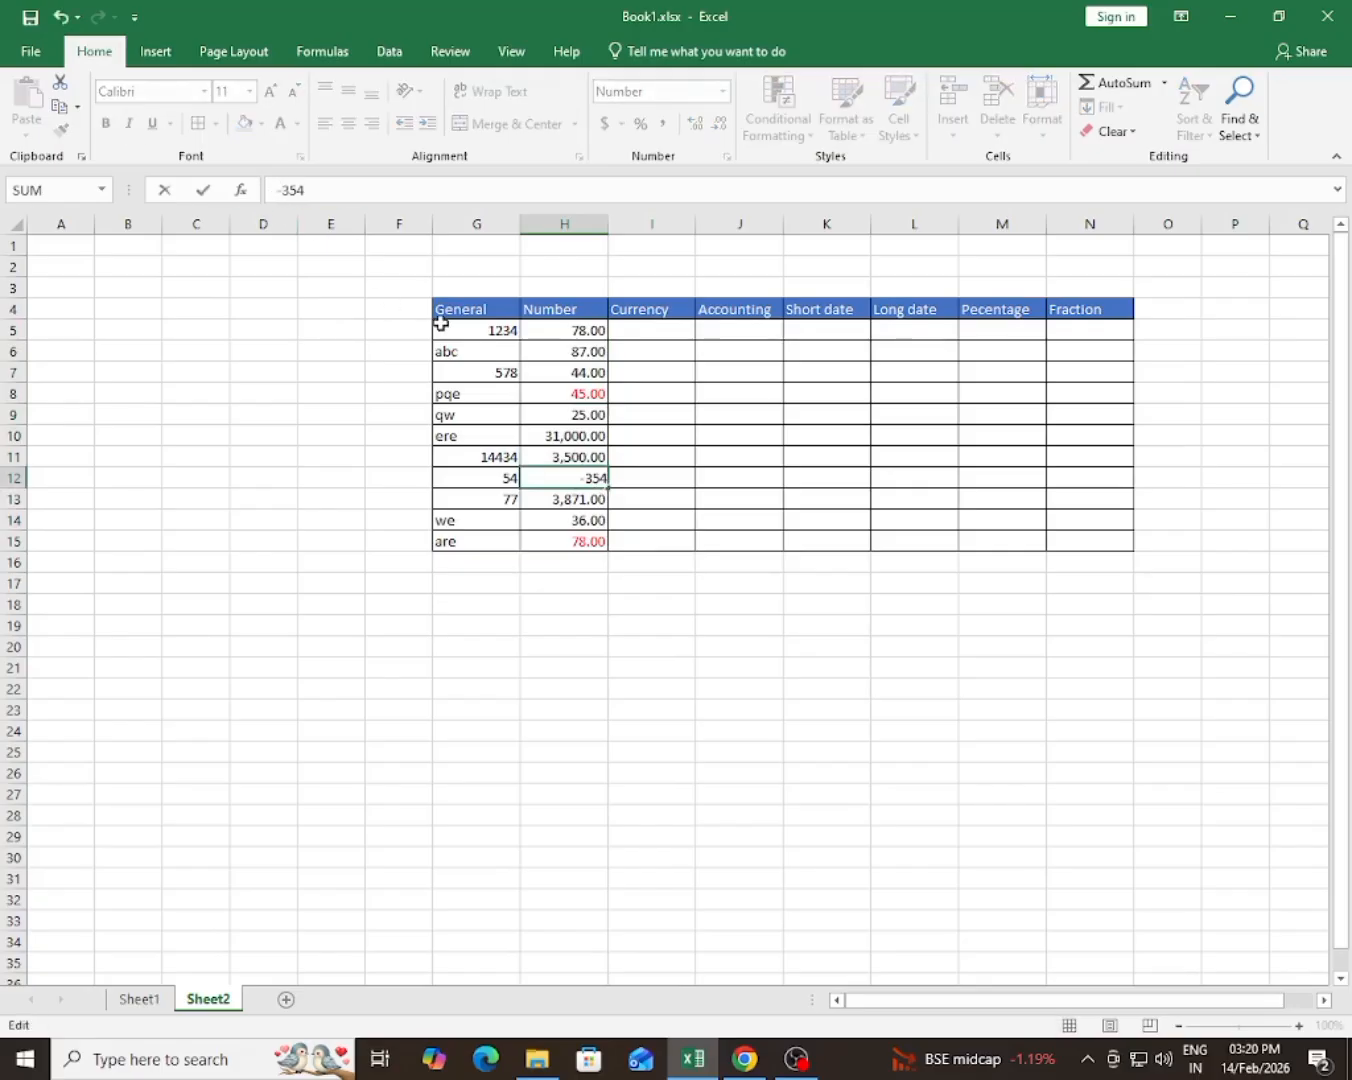
key(Return)
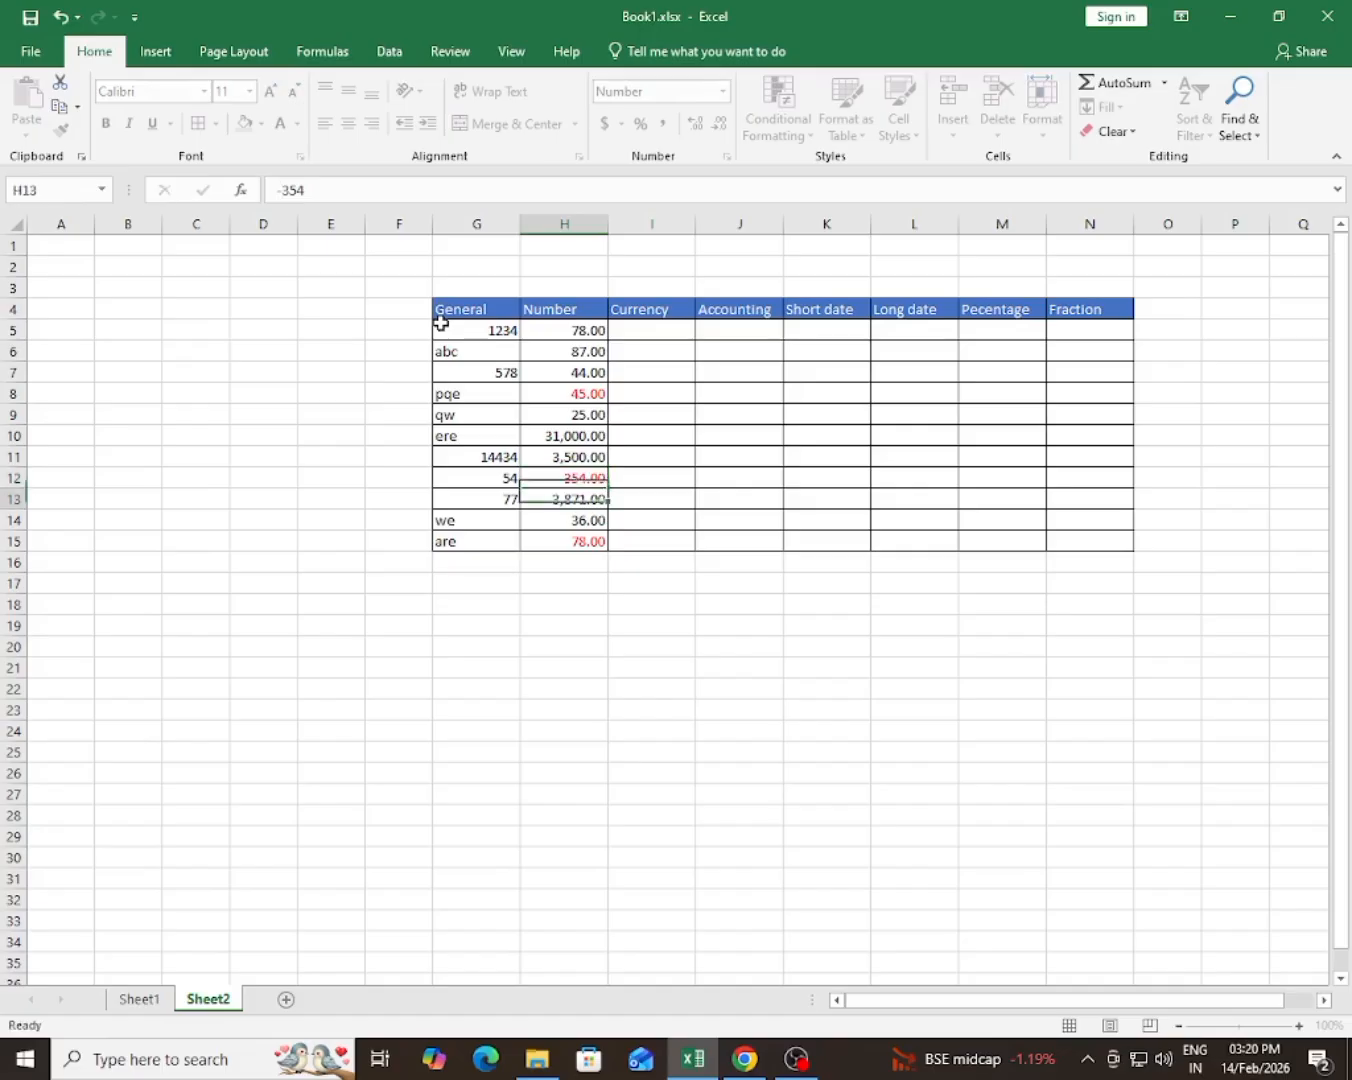
click(571, 472)
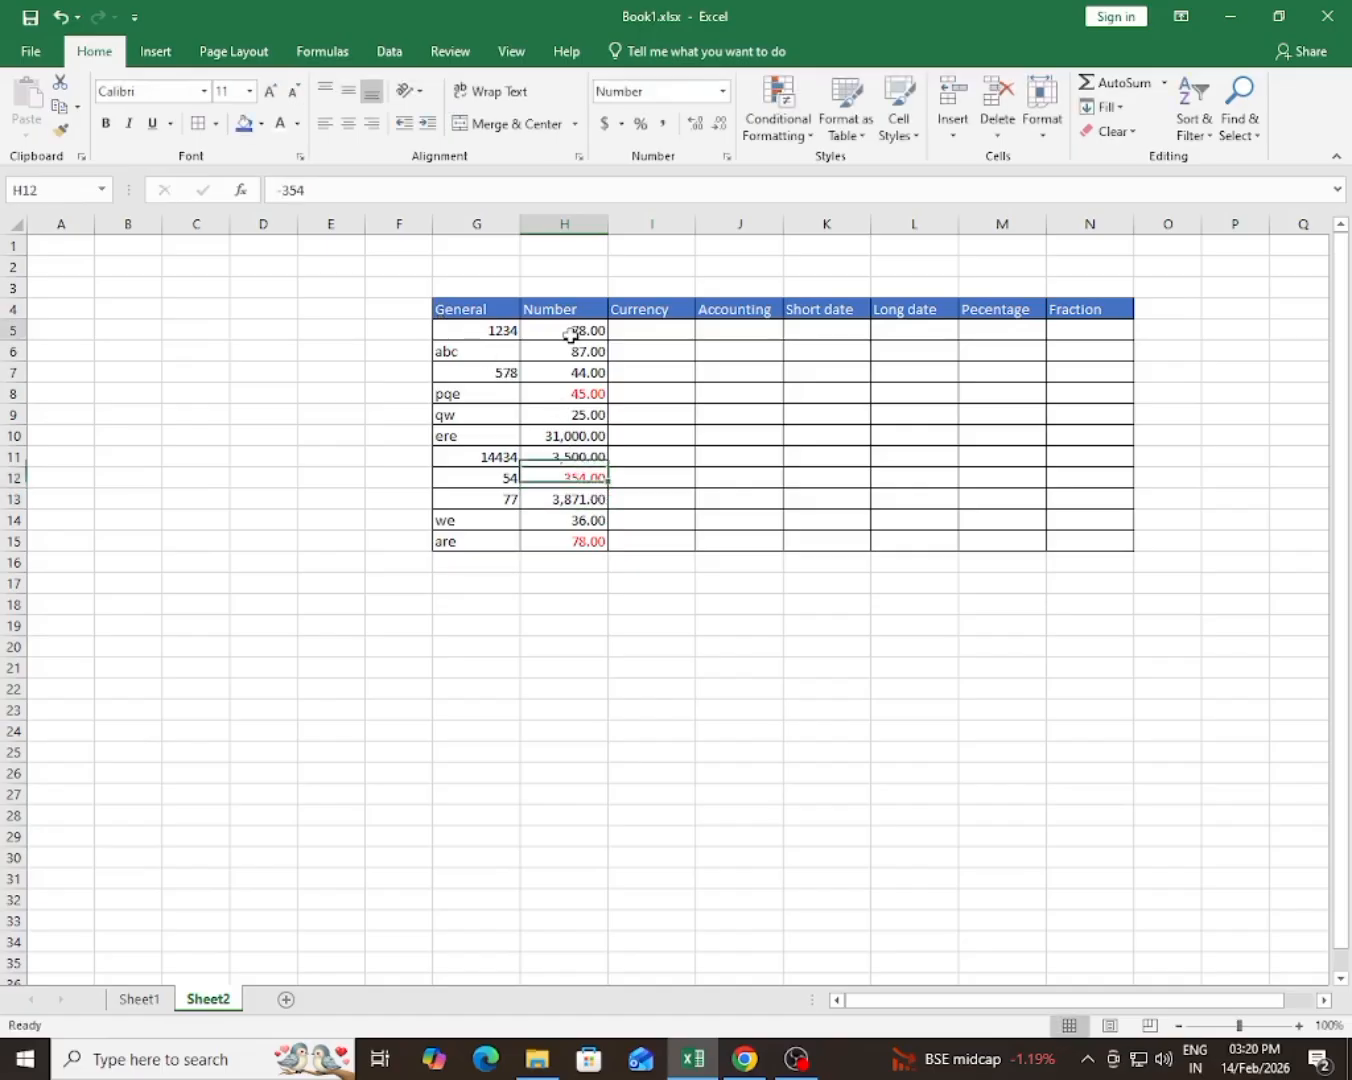
- Set the negative number style of H5:H15 to red with parentheses, (1,234.10), in the detailed Number format options
drag(572, 331, 572, 541)
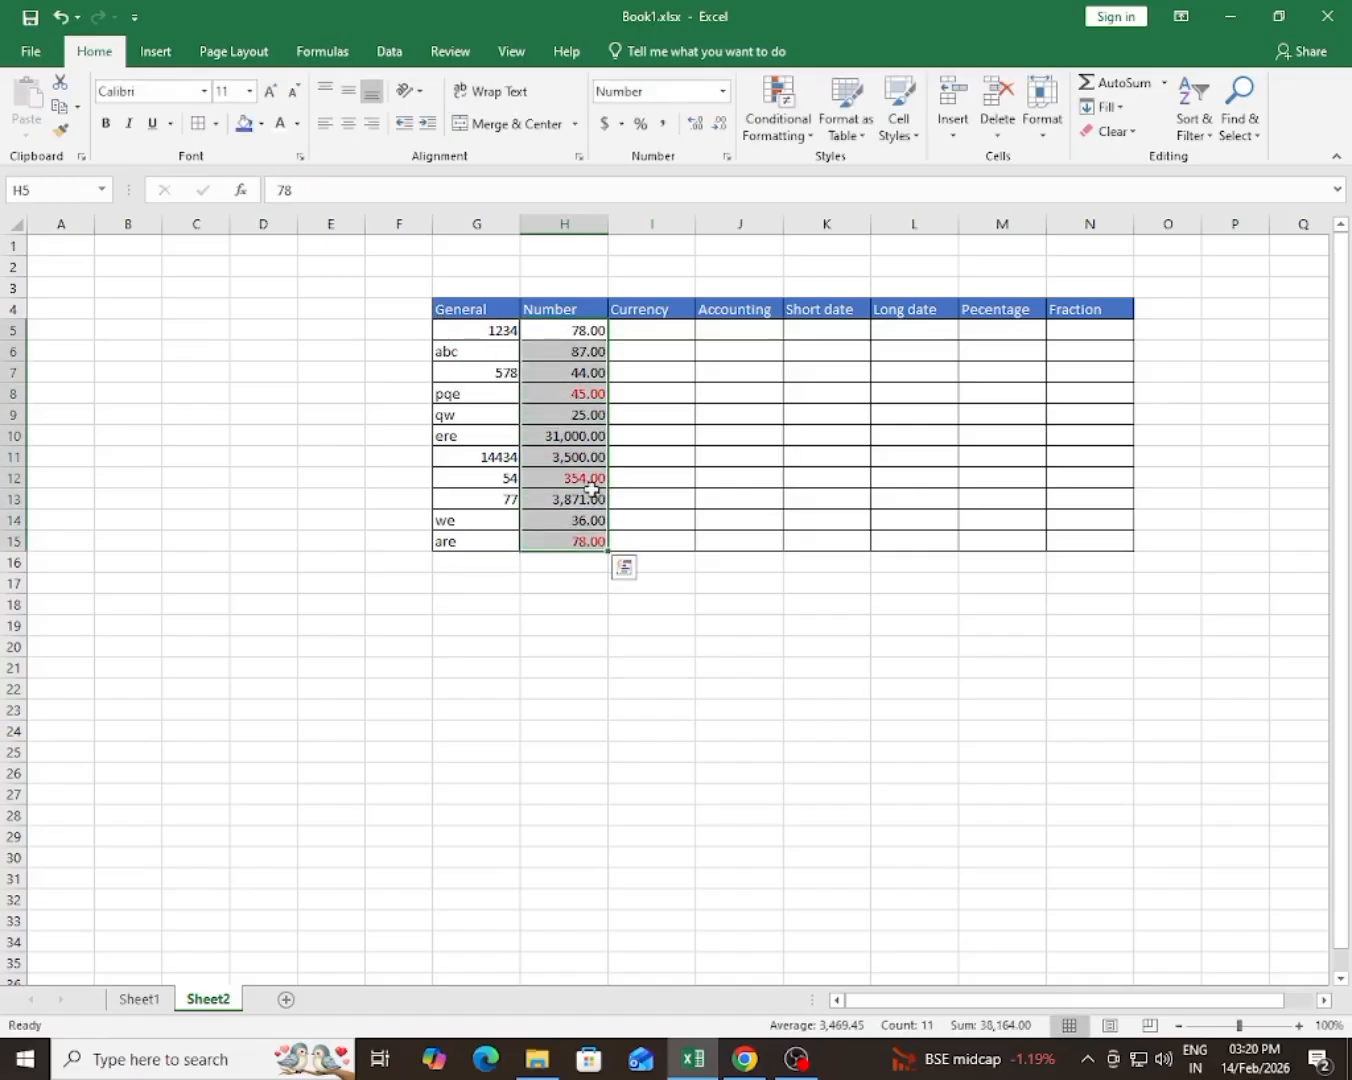
click(723, 91)
click(697, 629)
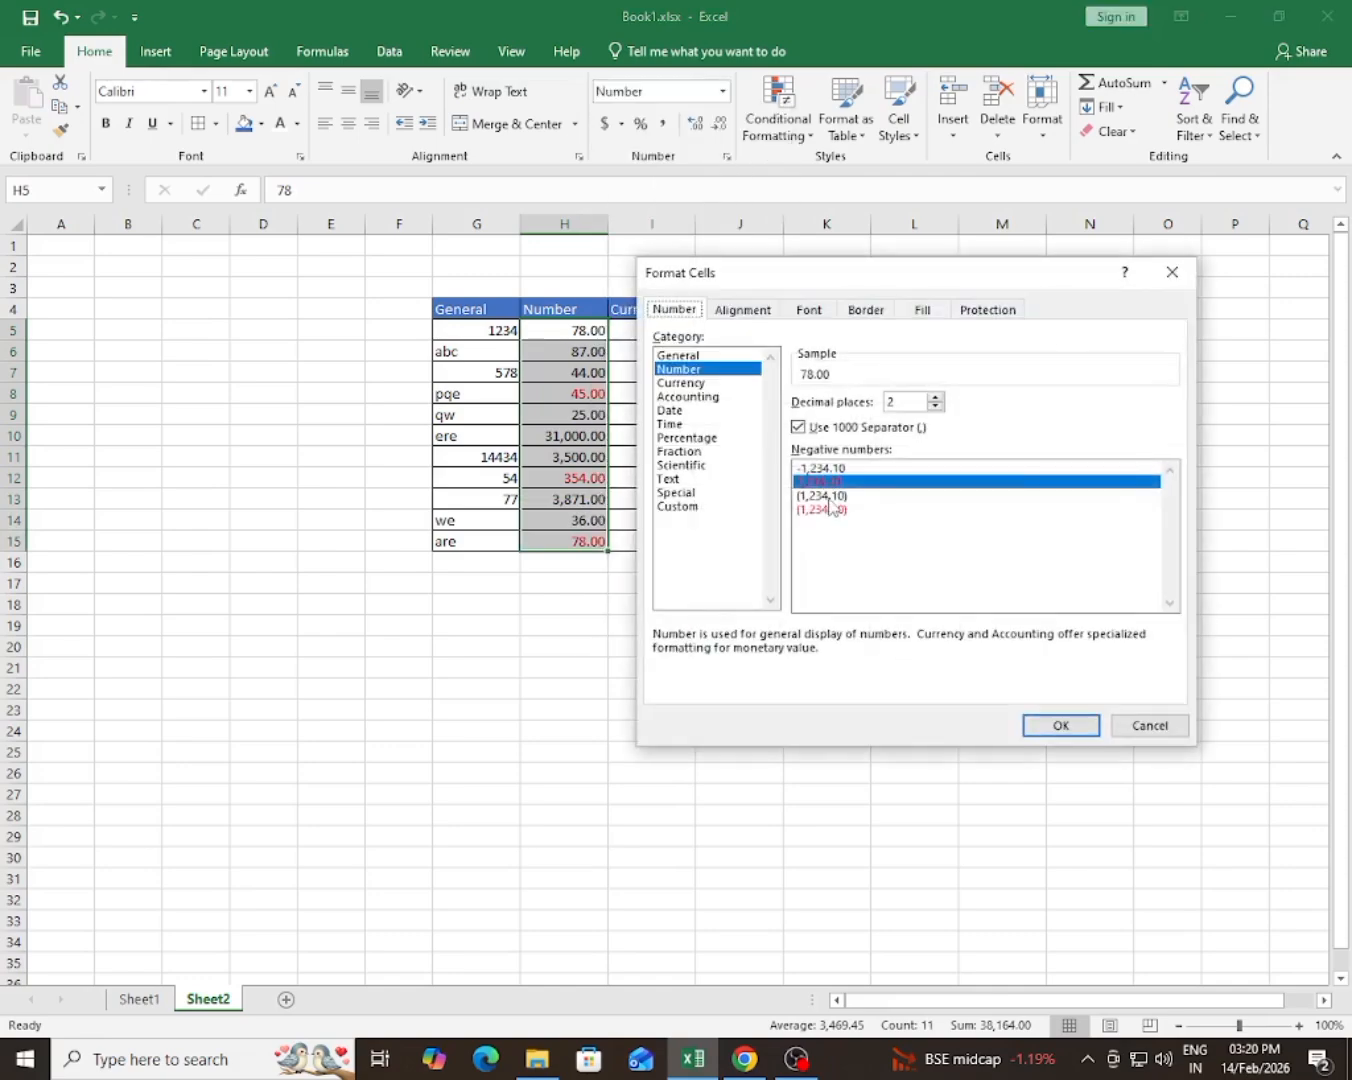
click(827, 498)
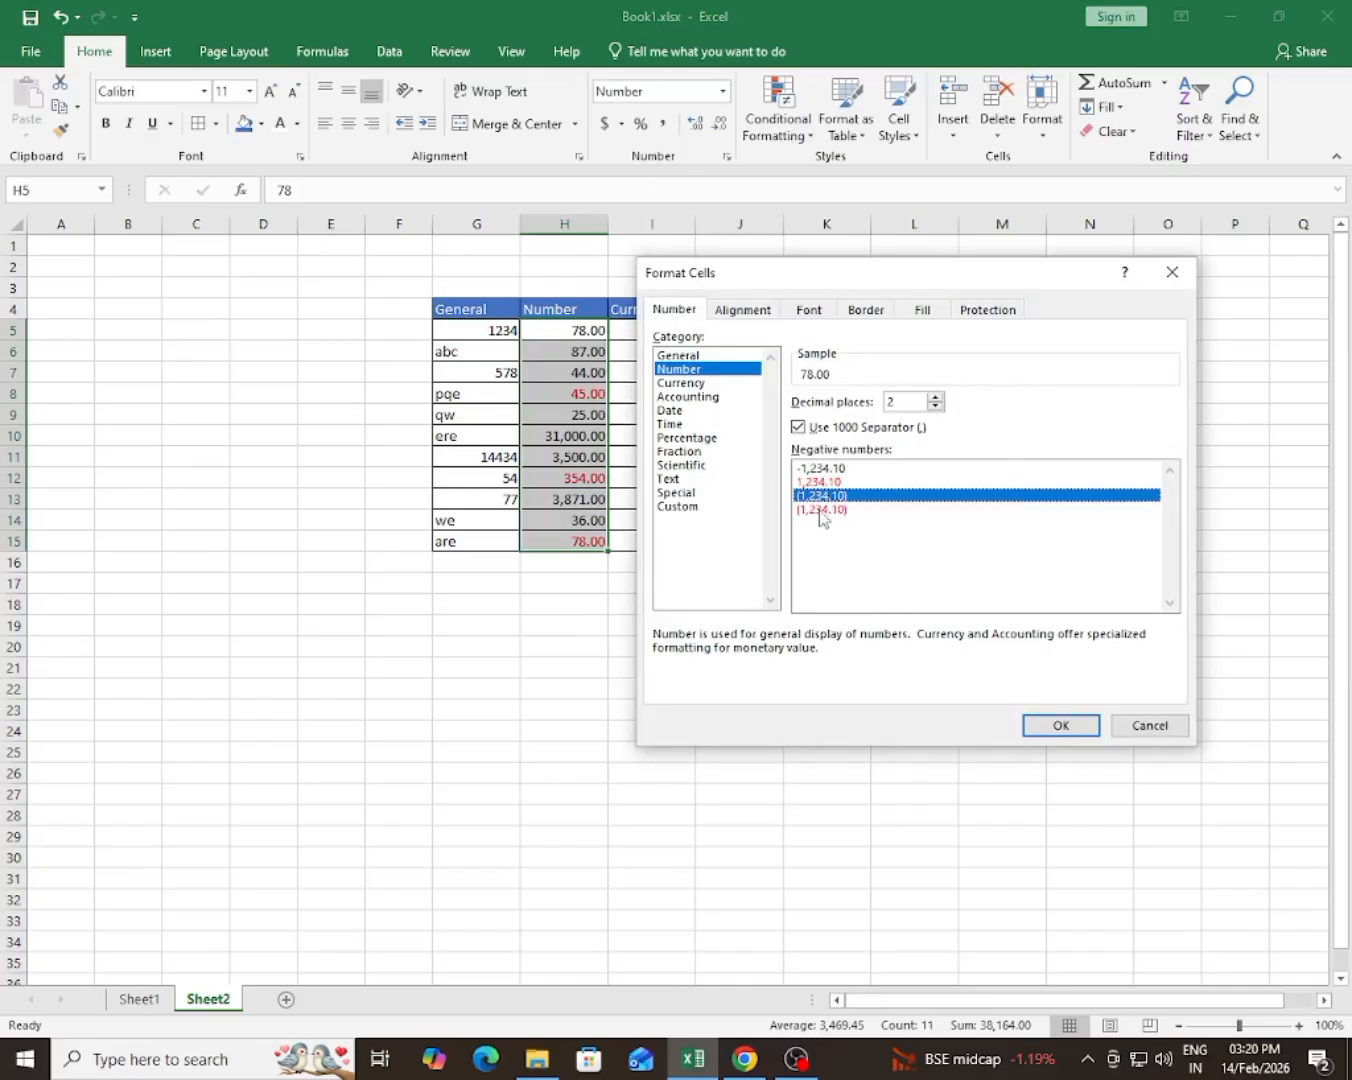
click(821, 511)
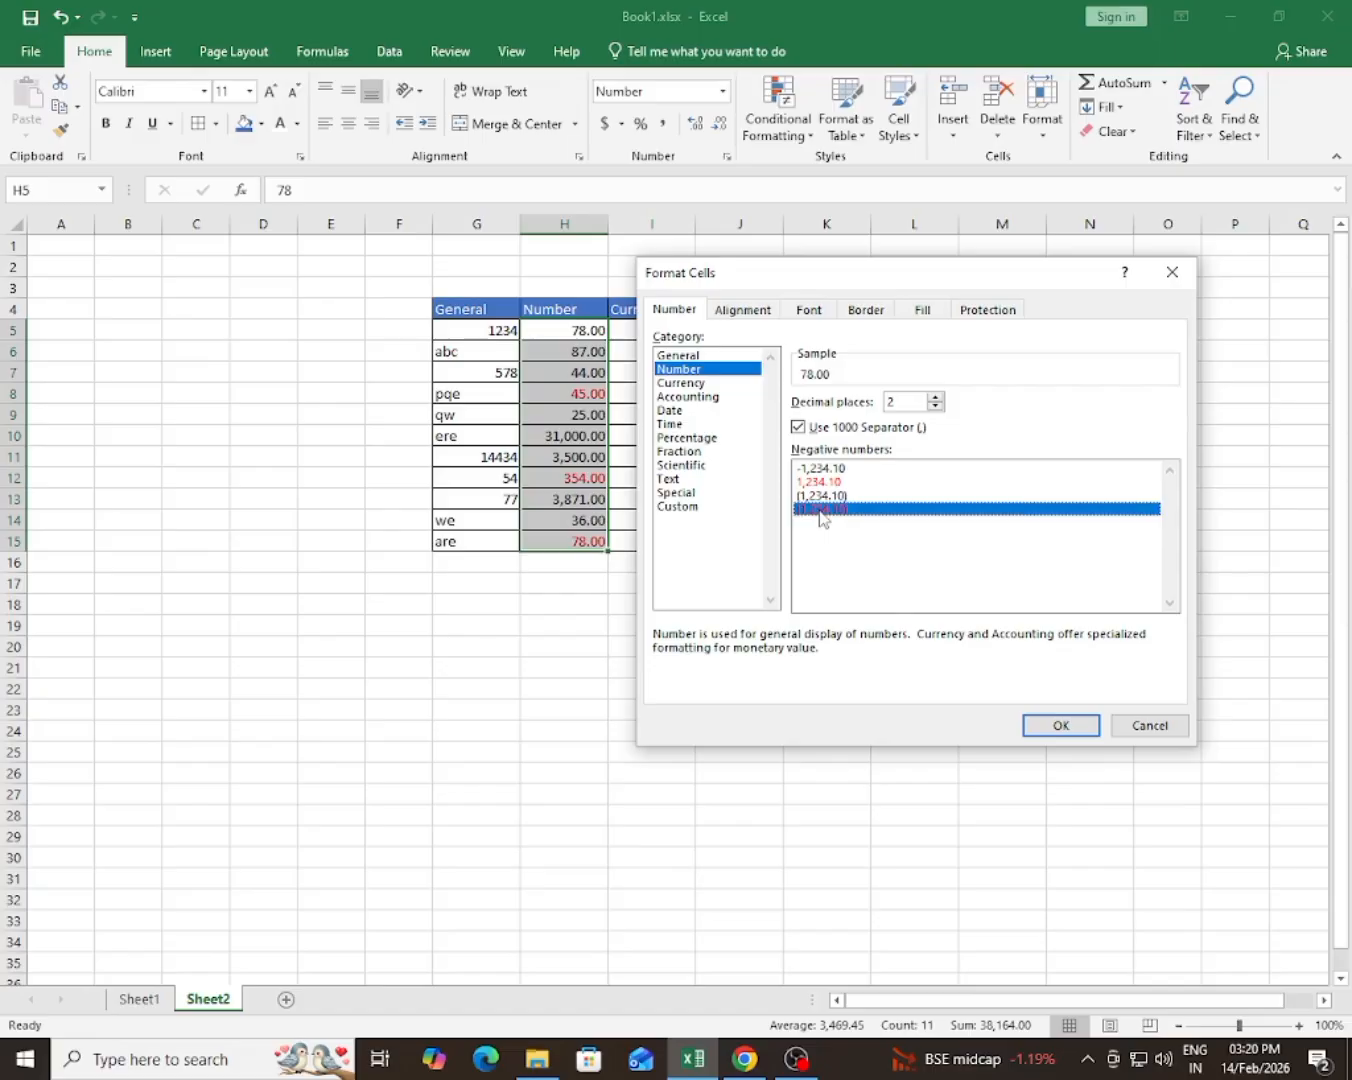
click(1060, 725)
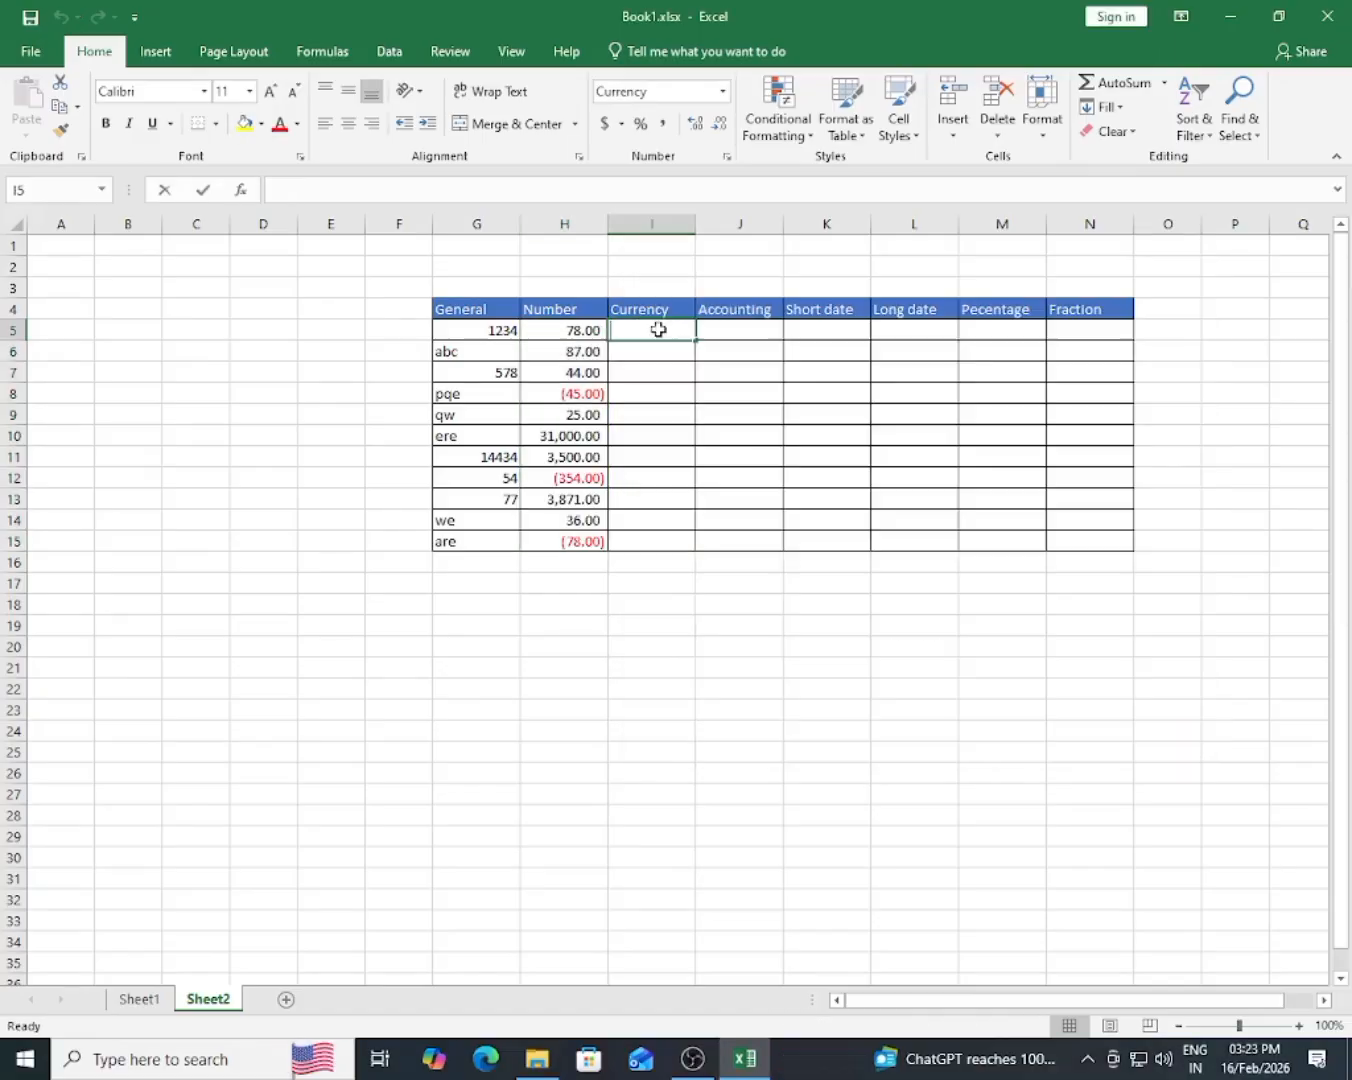
click(666, 434)
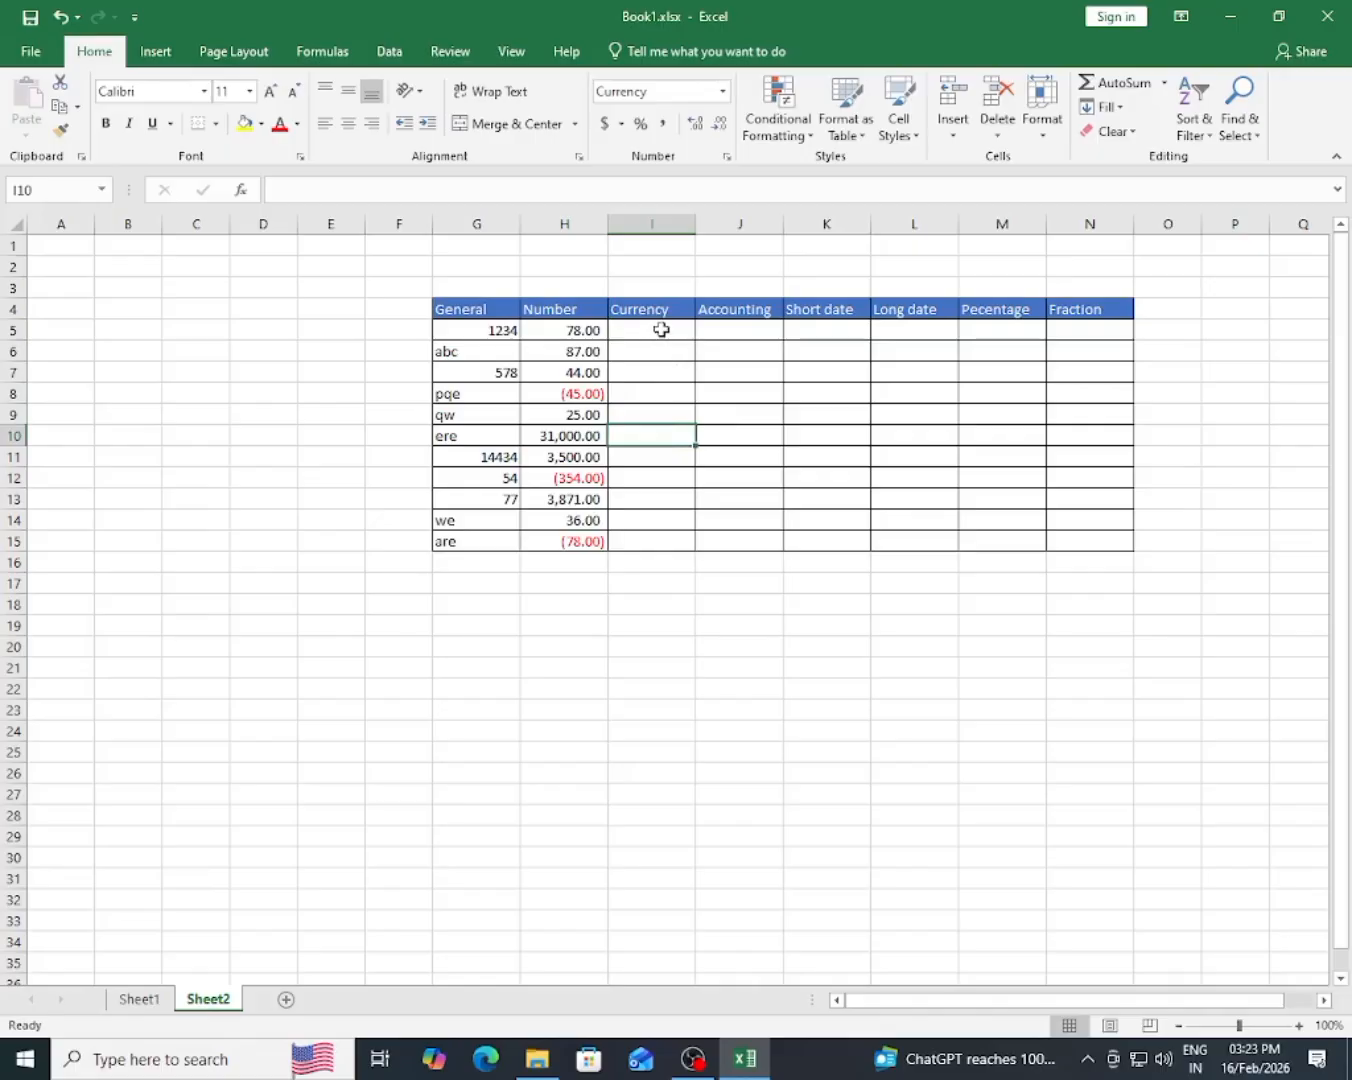
drag(661, 328, 633, 543)
double_click(634, 543)
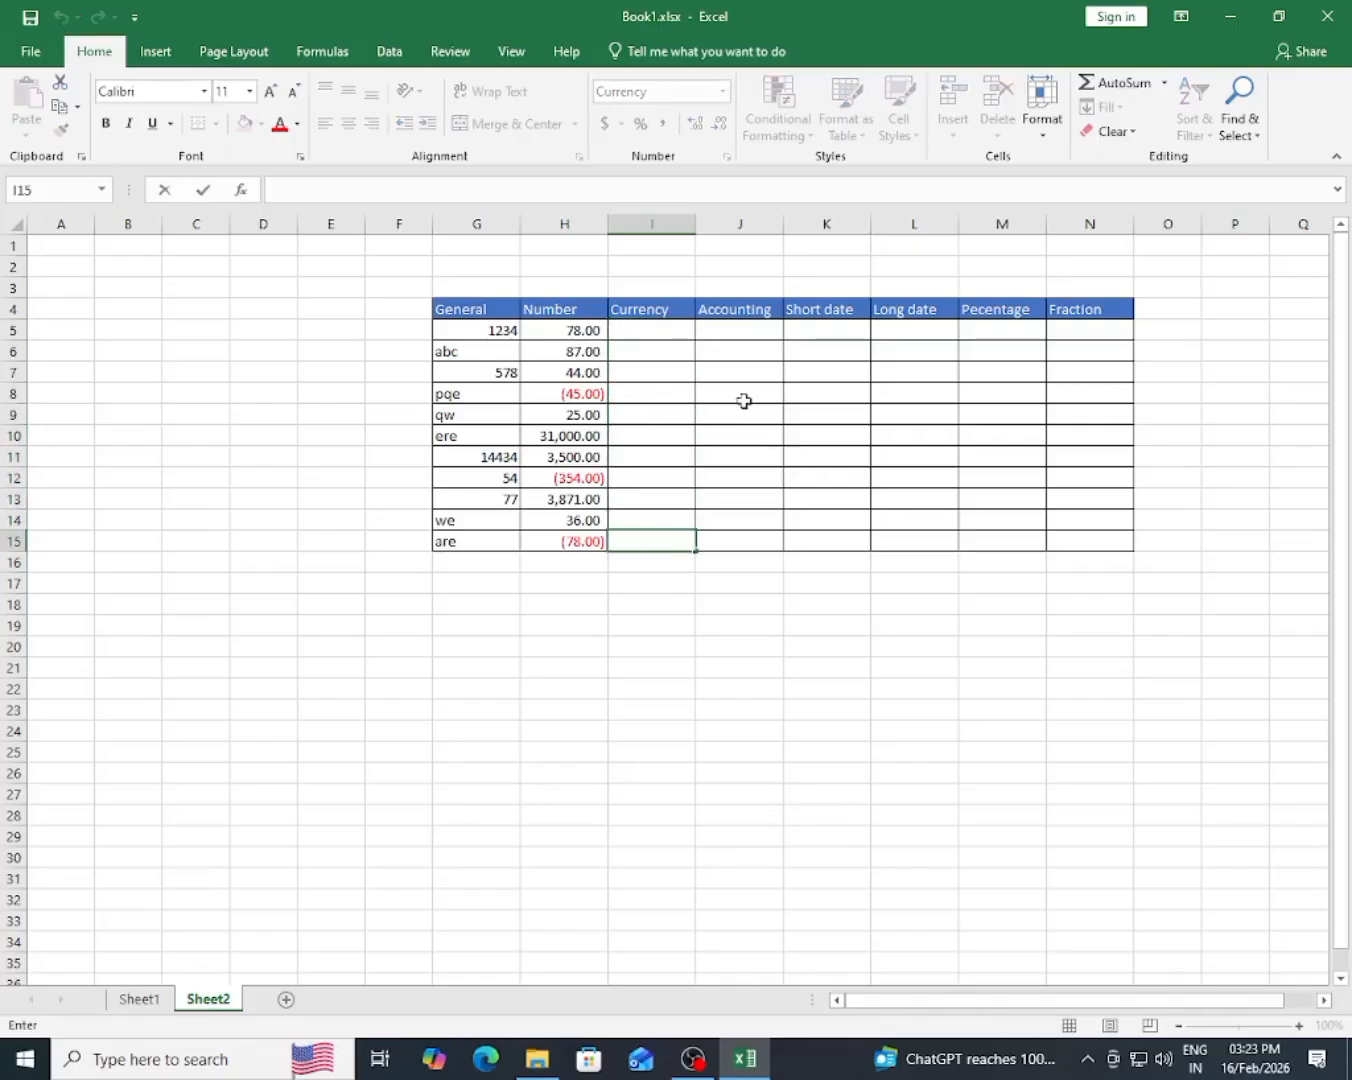
click(741, 497)
drag(658, 314, 658, 454)
click(659, 435)
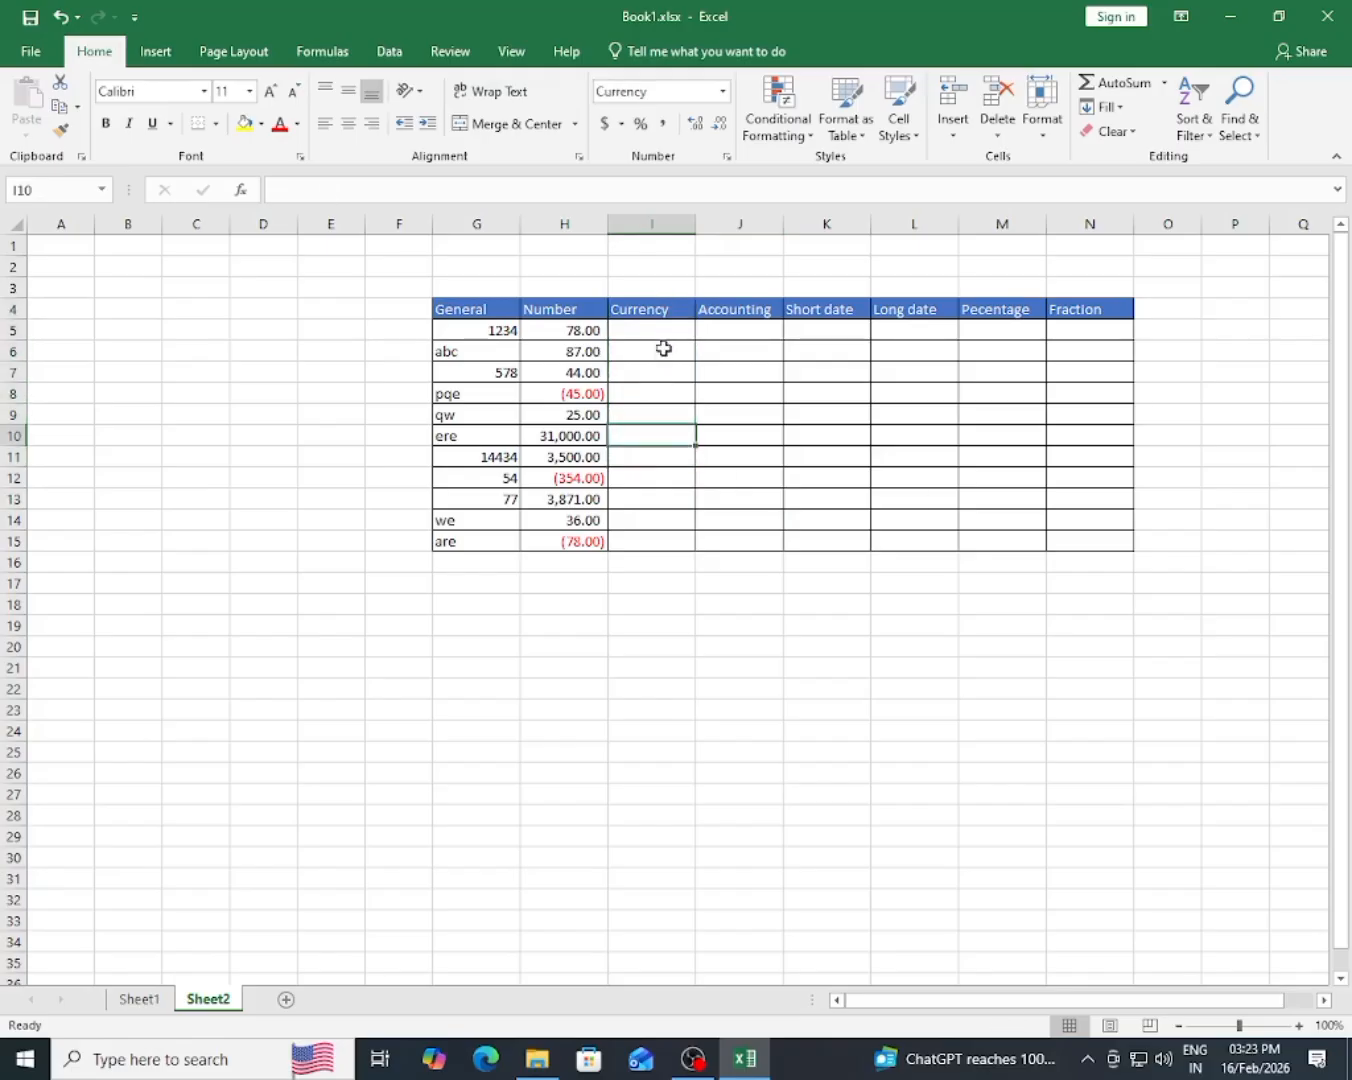
- Apply the Currency number format to cells I5:I15 of the Currency column
drag(663, 330, 654, 541)
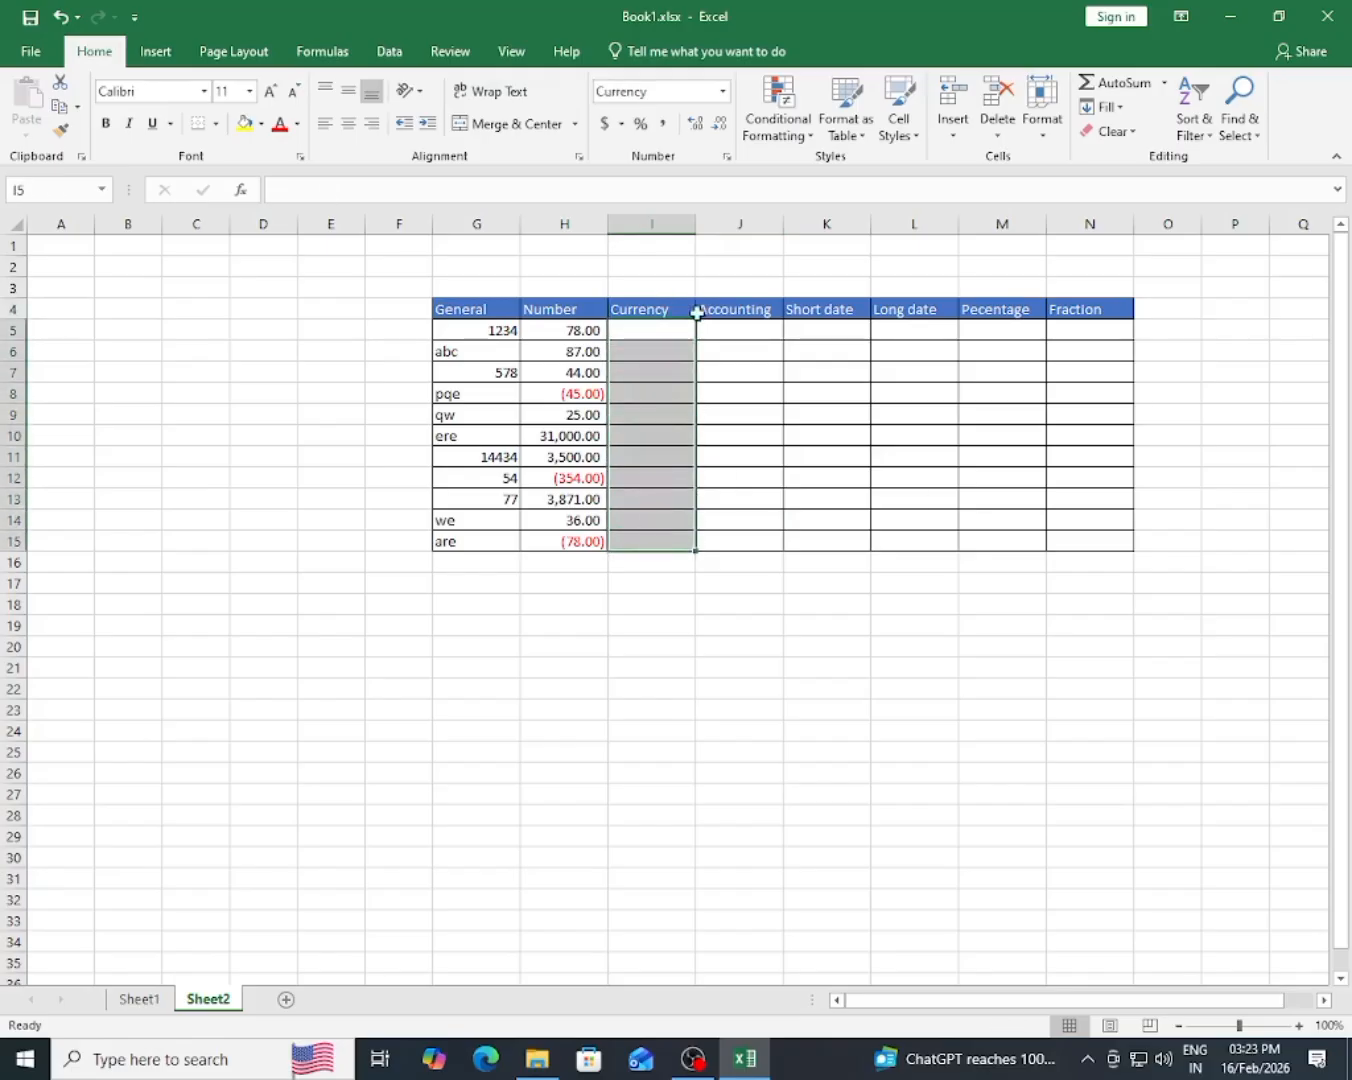
click(722, 91)
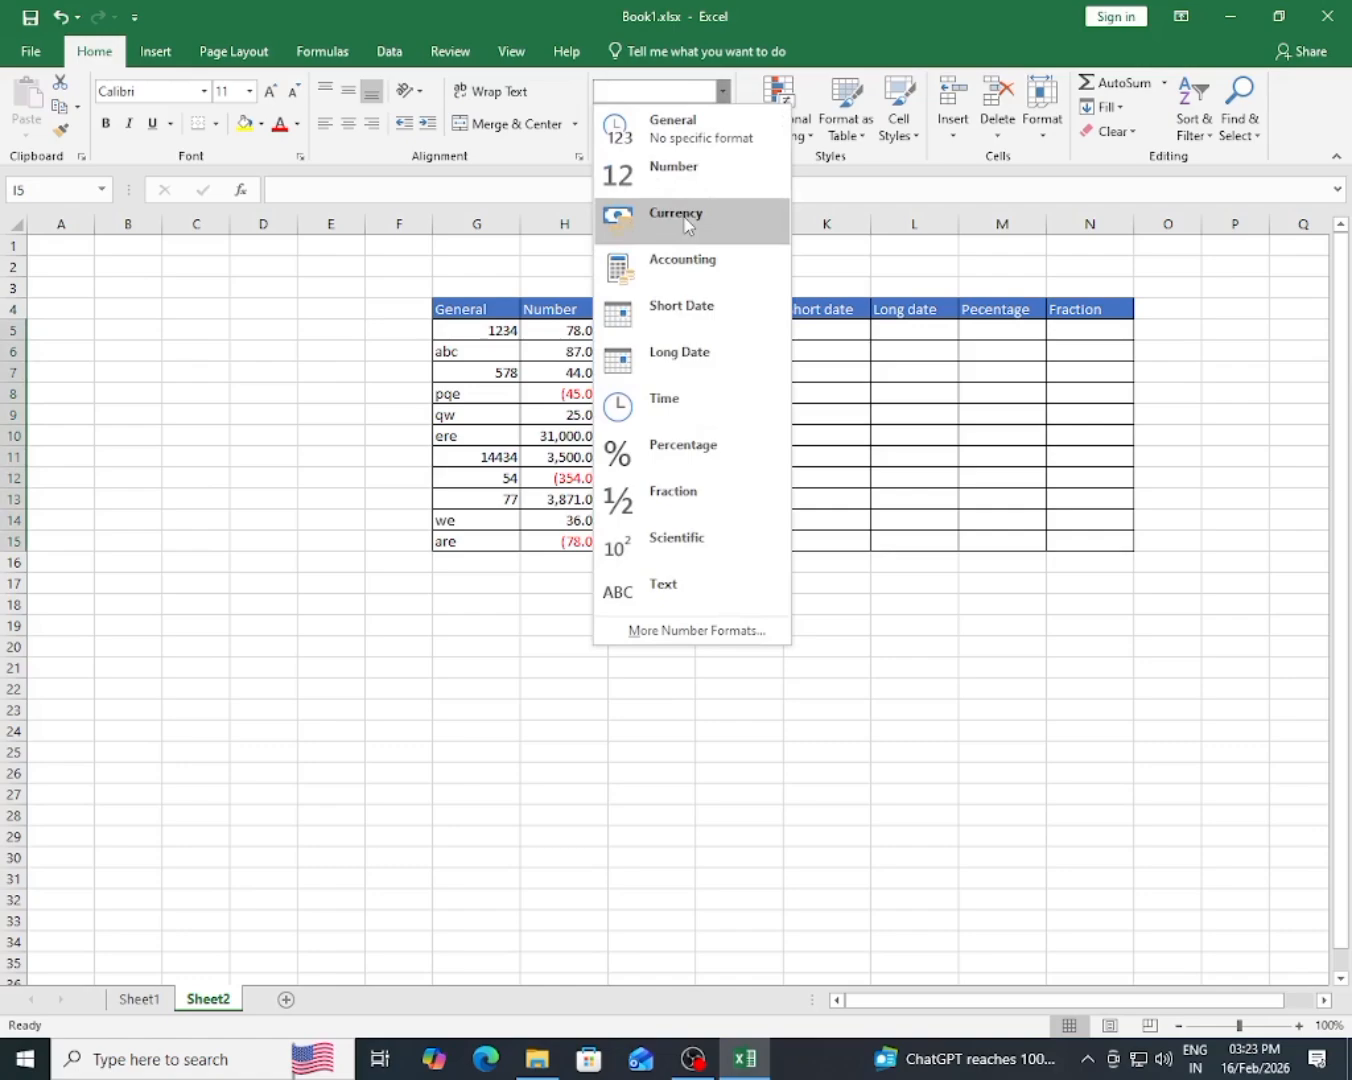
click(685, 215)
- Enter 78, 87, 44 and 35 in cells I5 to I8 of the Currency column
click(634, 335)
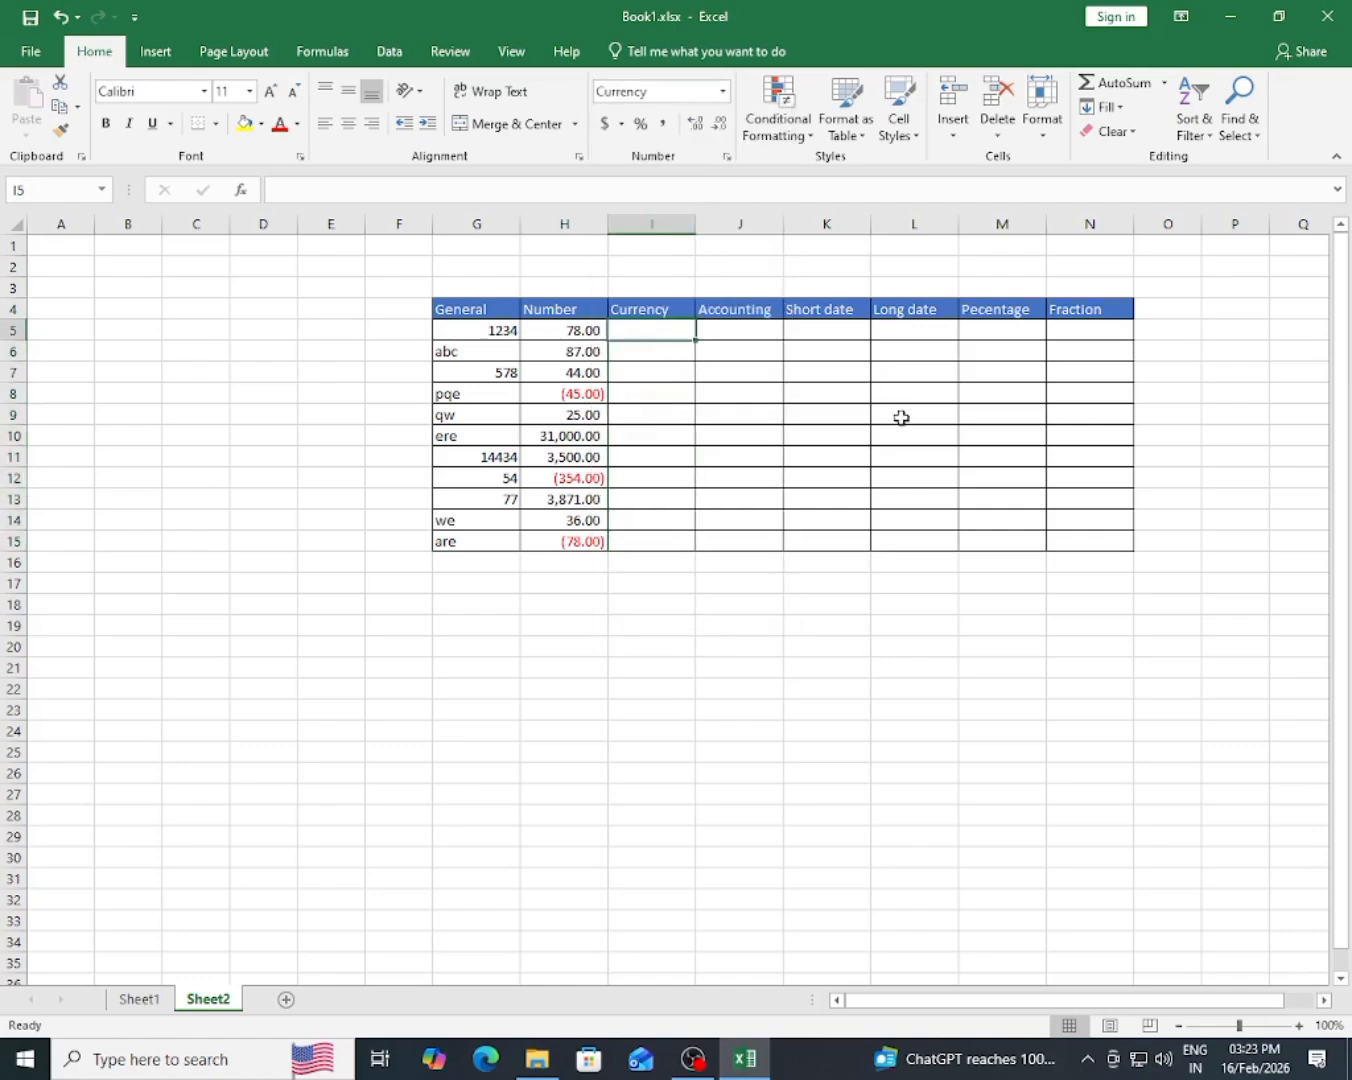
text(78)
key(Return)
text(87)
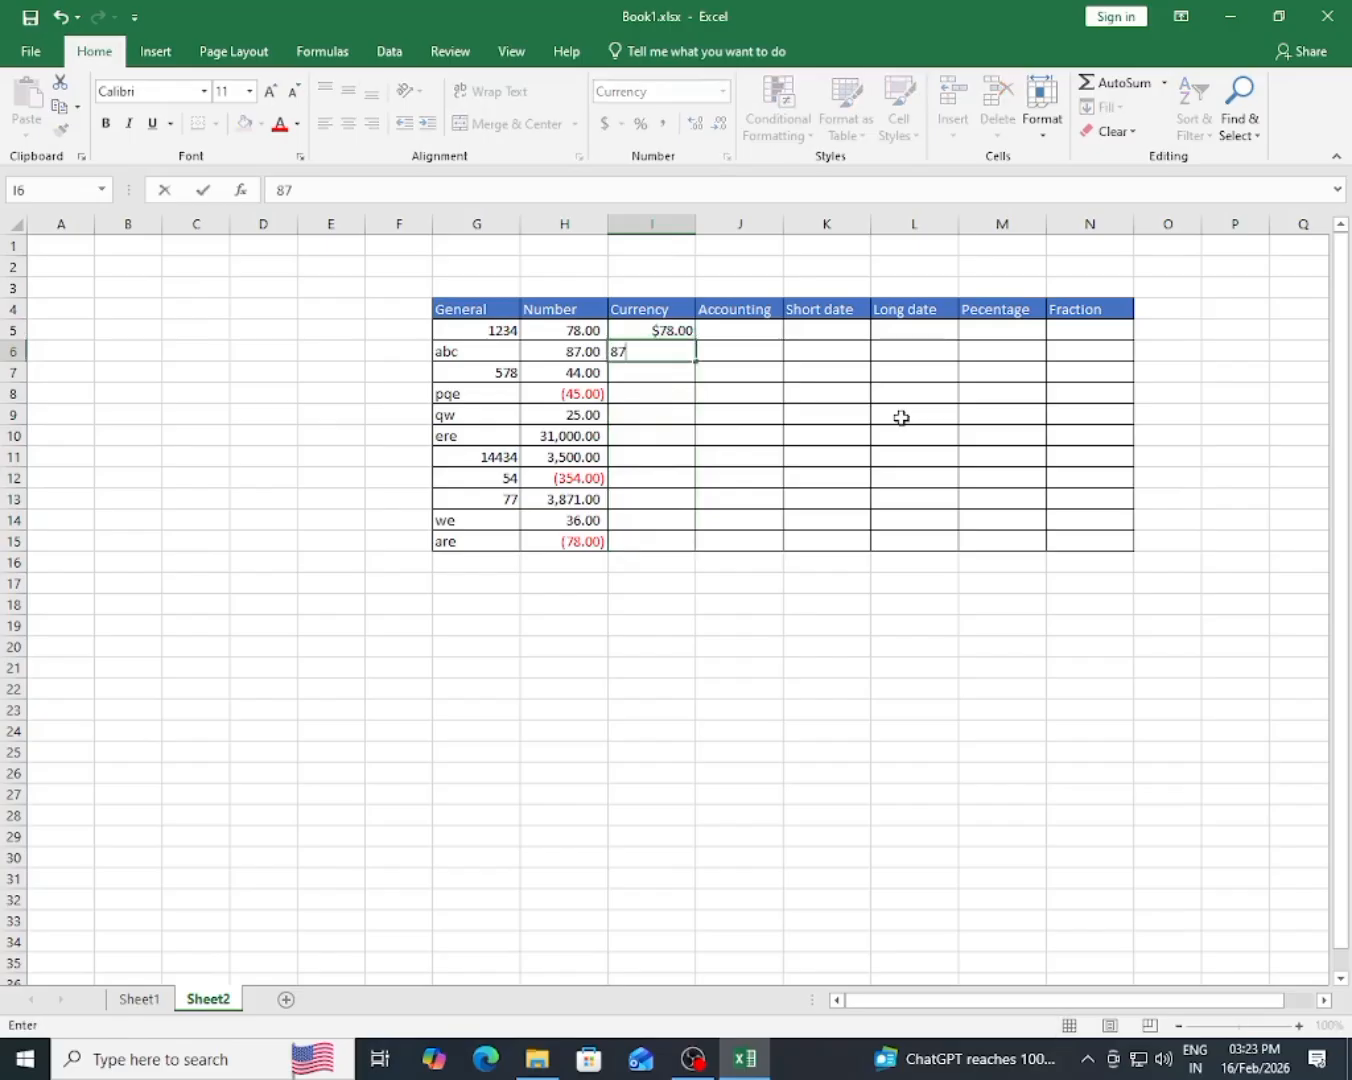
key(Return)
text(44)
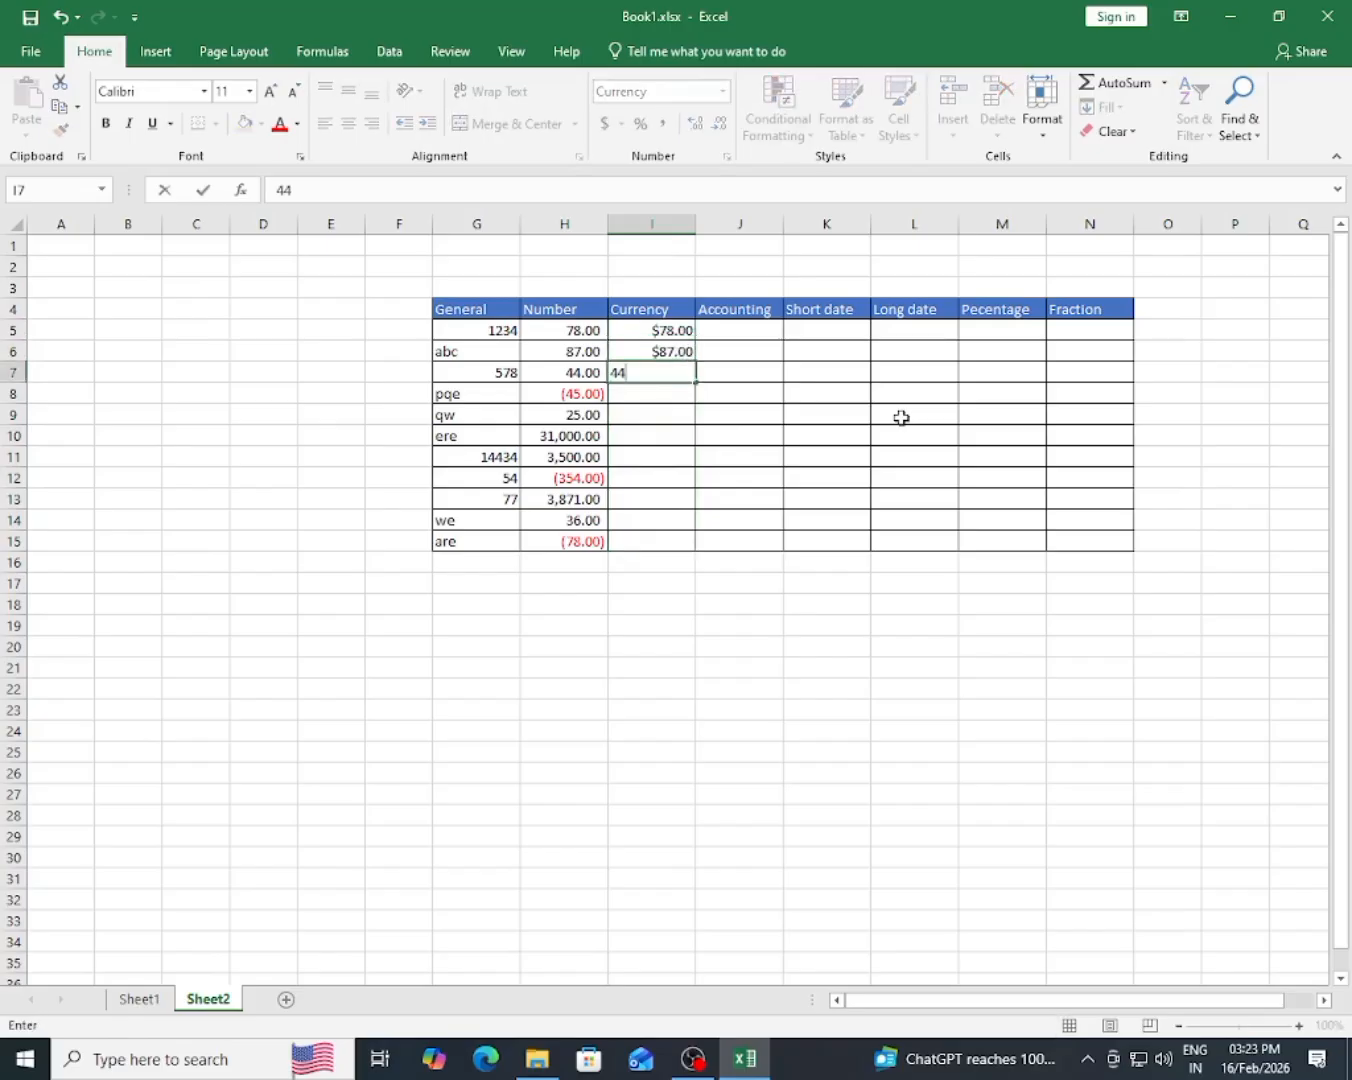
key(Return)
text(35)
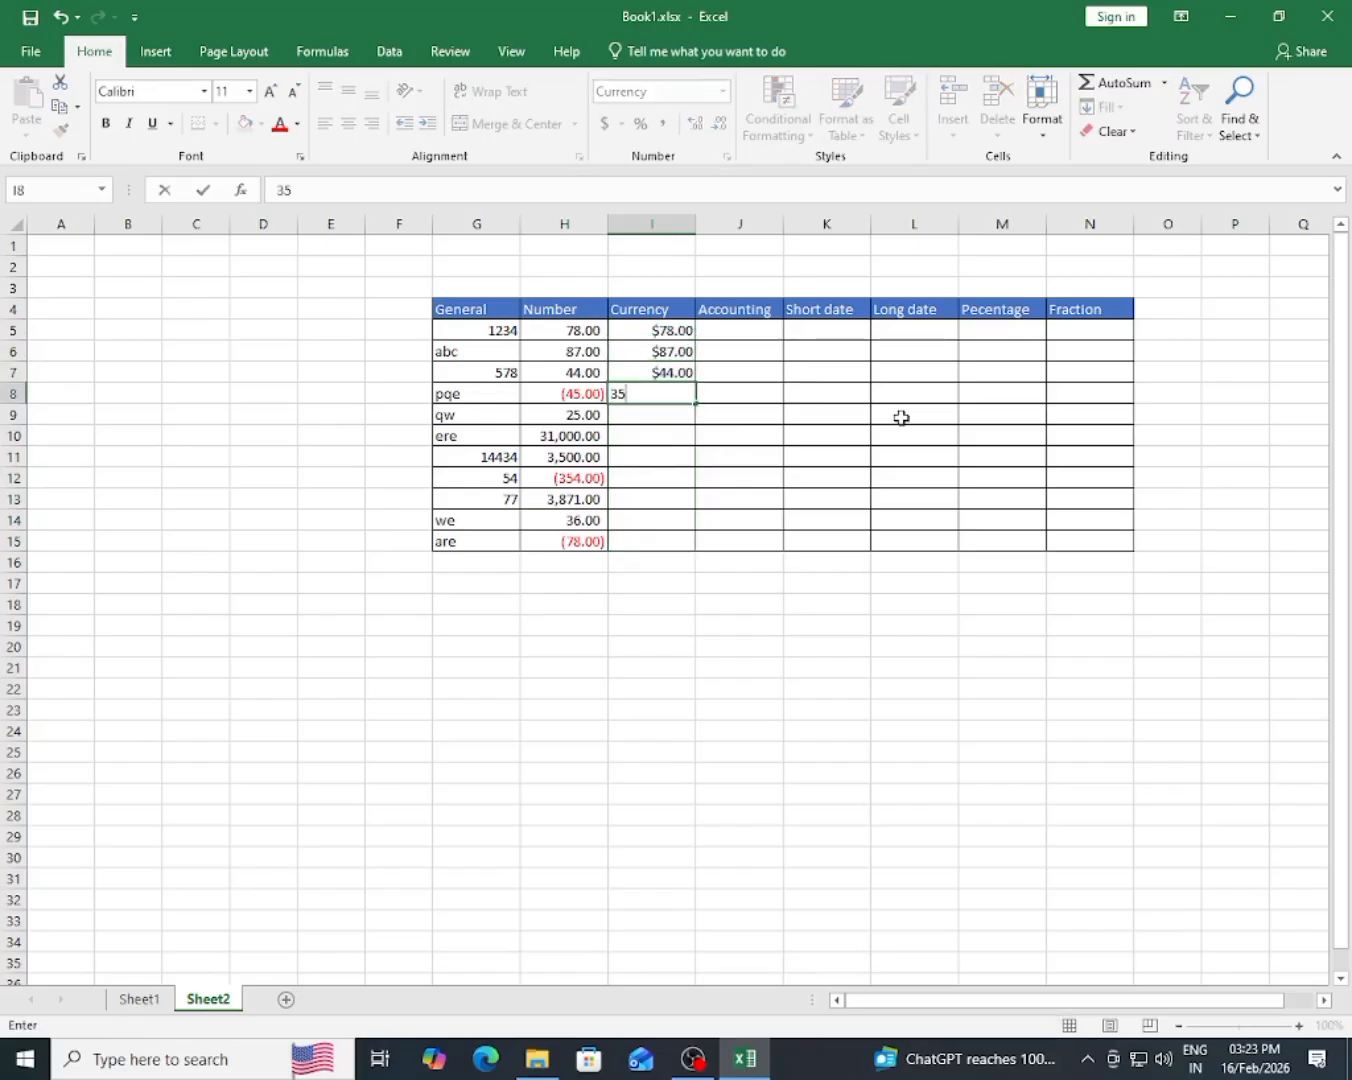
key(Return)
- Enter 48, 37, -475 and 312 in cells I9 to I12 of the Currency column
text(48)
key(Return)
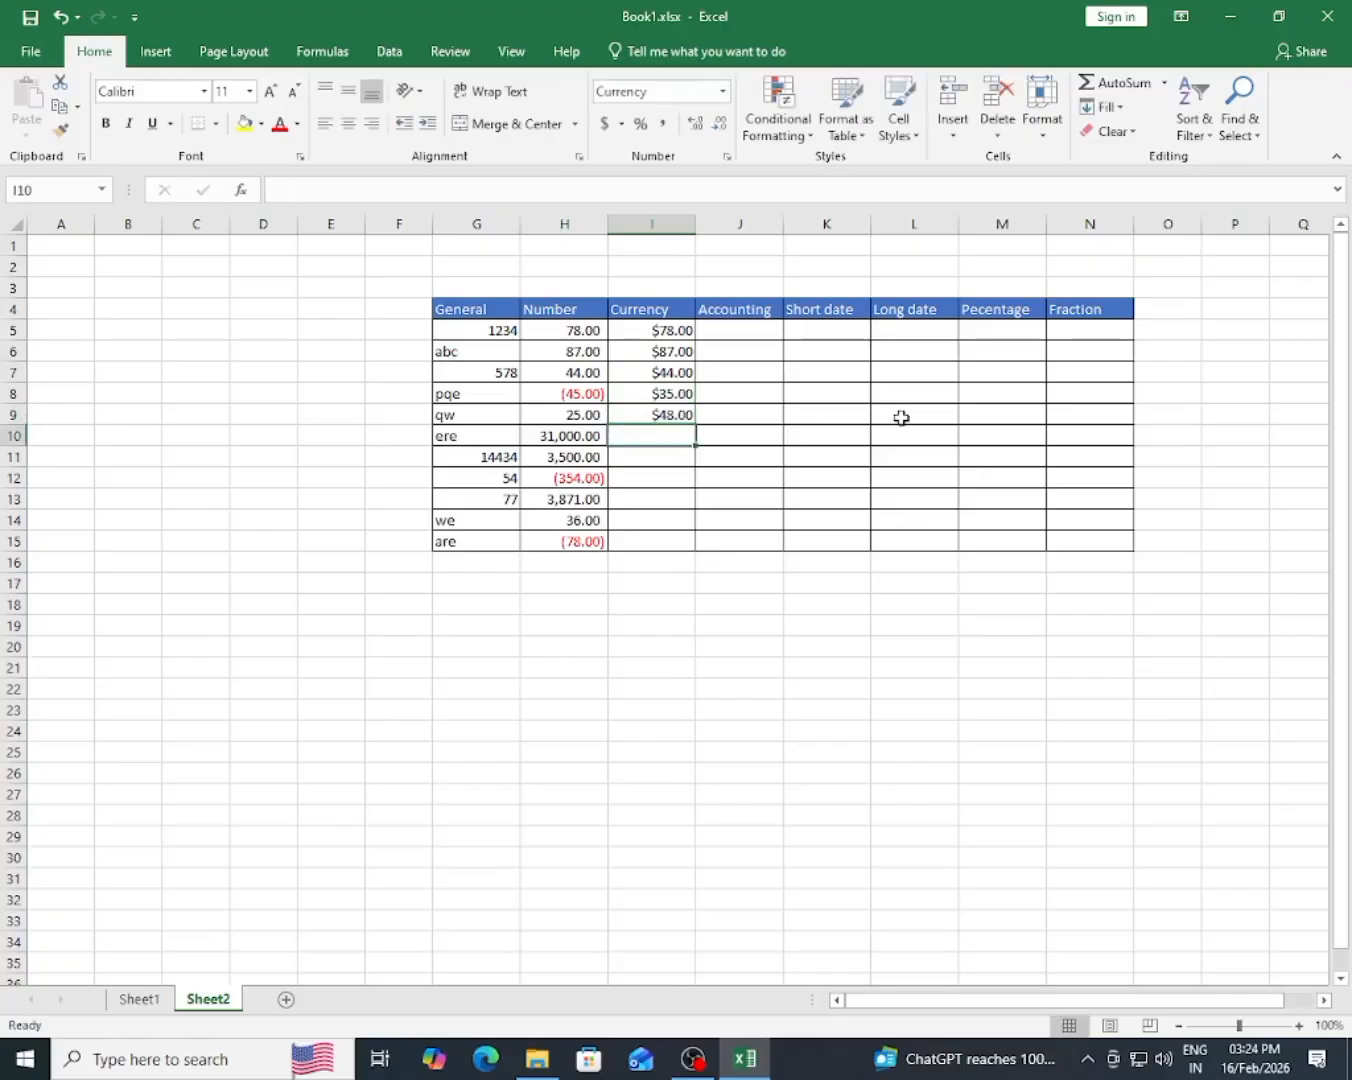
text(37)
key(Return)
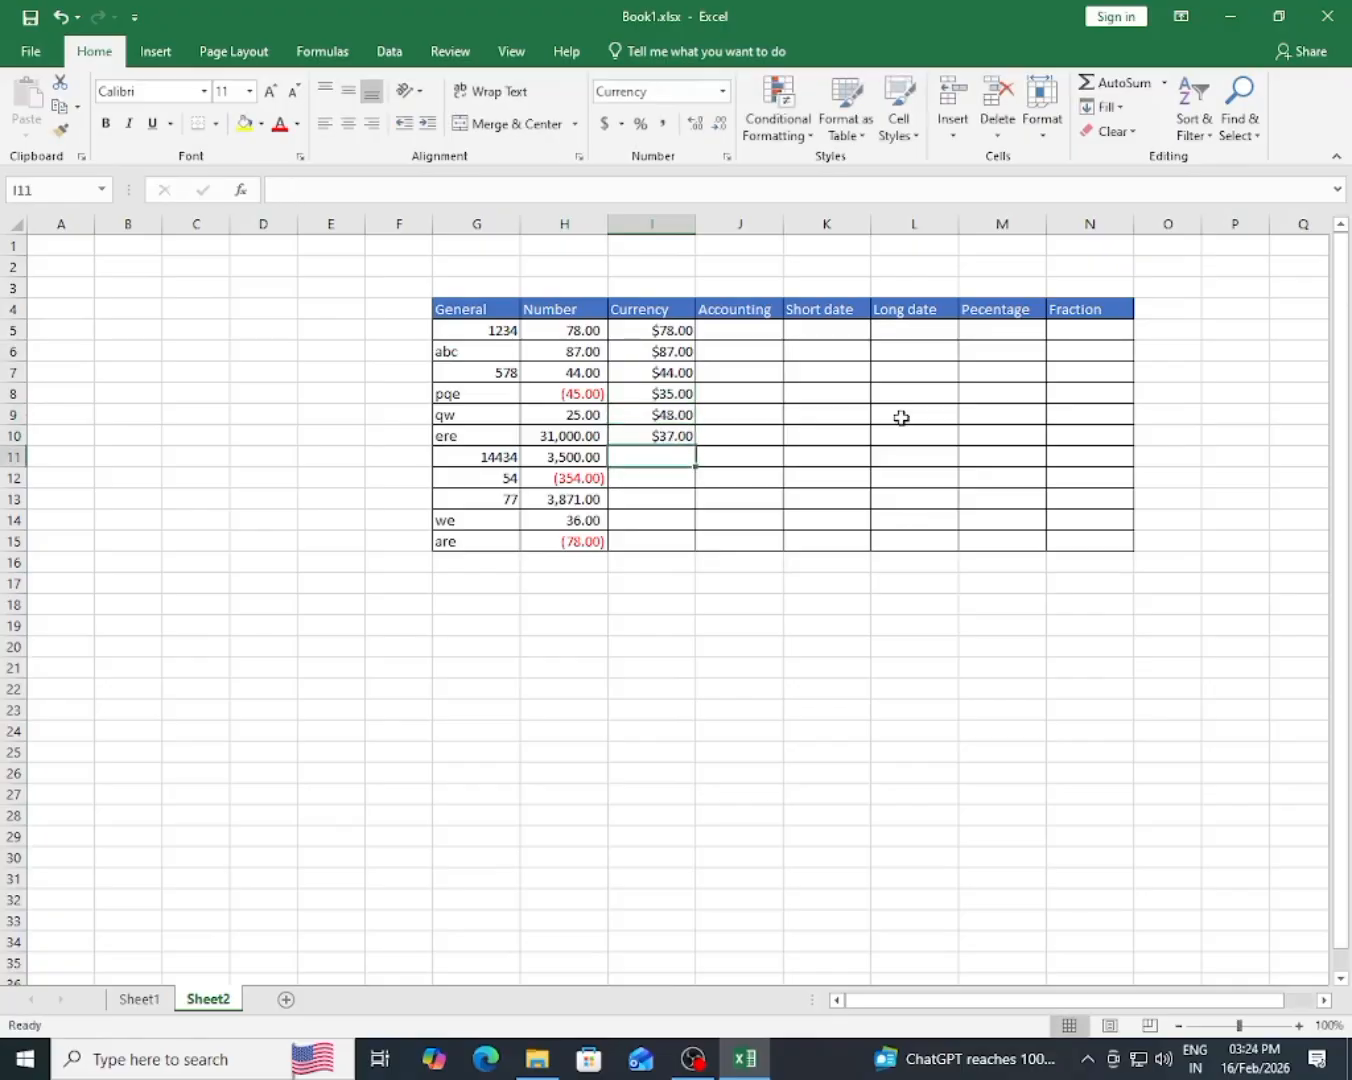
text(-$47)
text(5)
key(Return)
text(312)
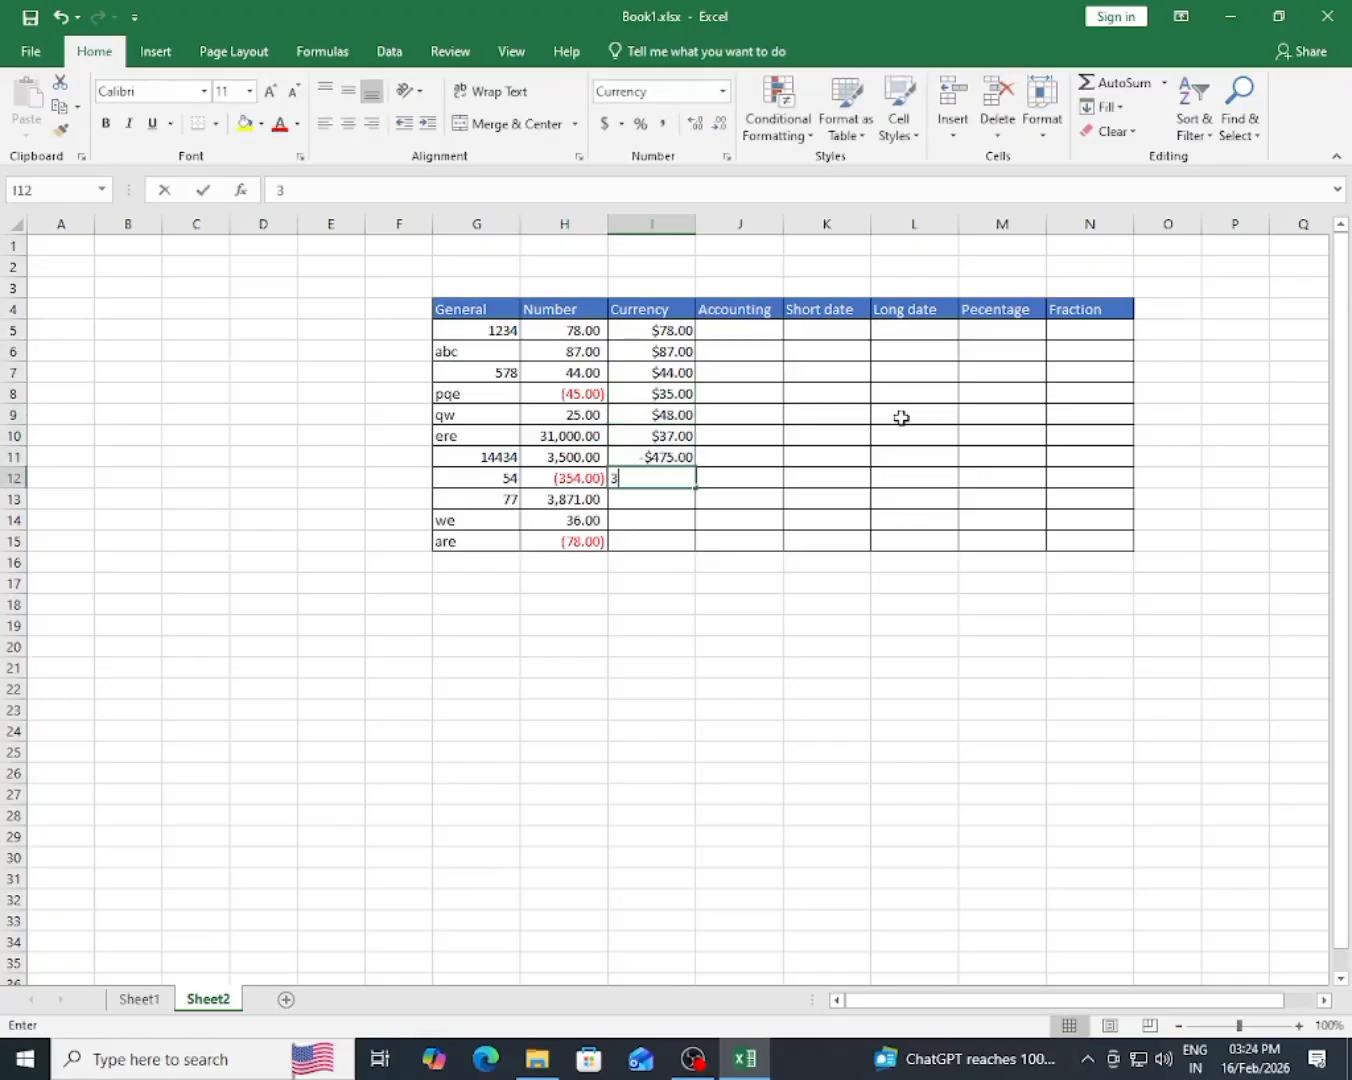
key(Return)
- Enter 325,000, 354 and 32 in cells I13 to I15 of the Currency column
text(3)
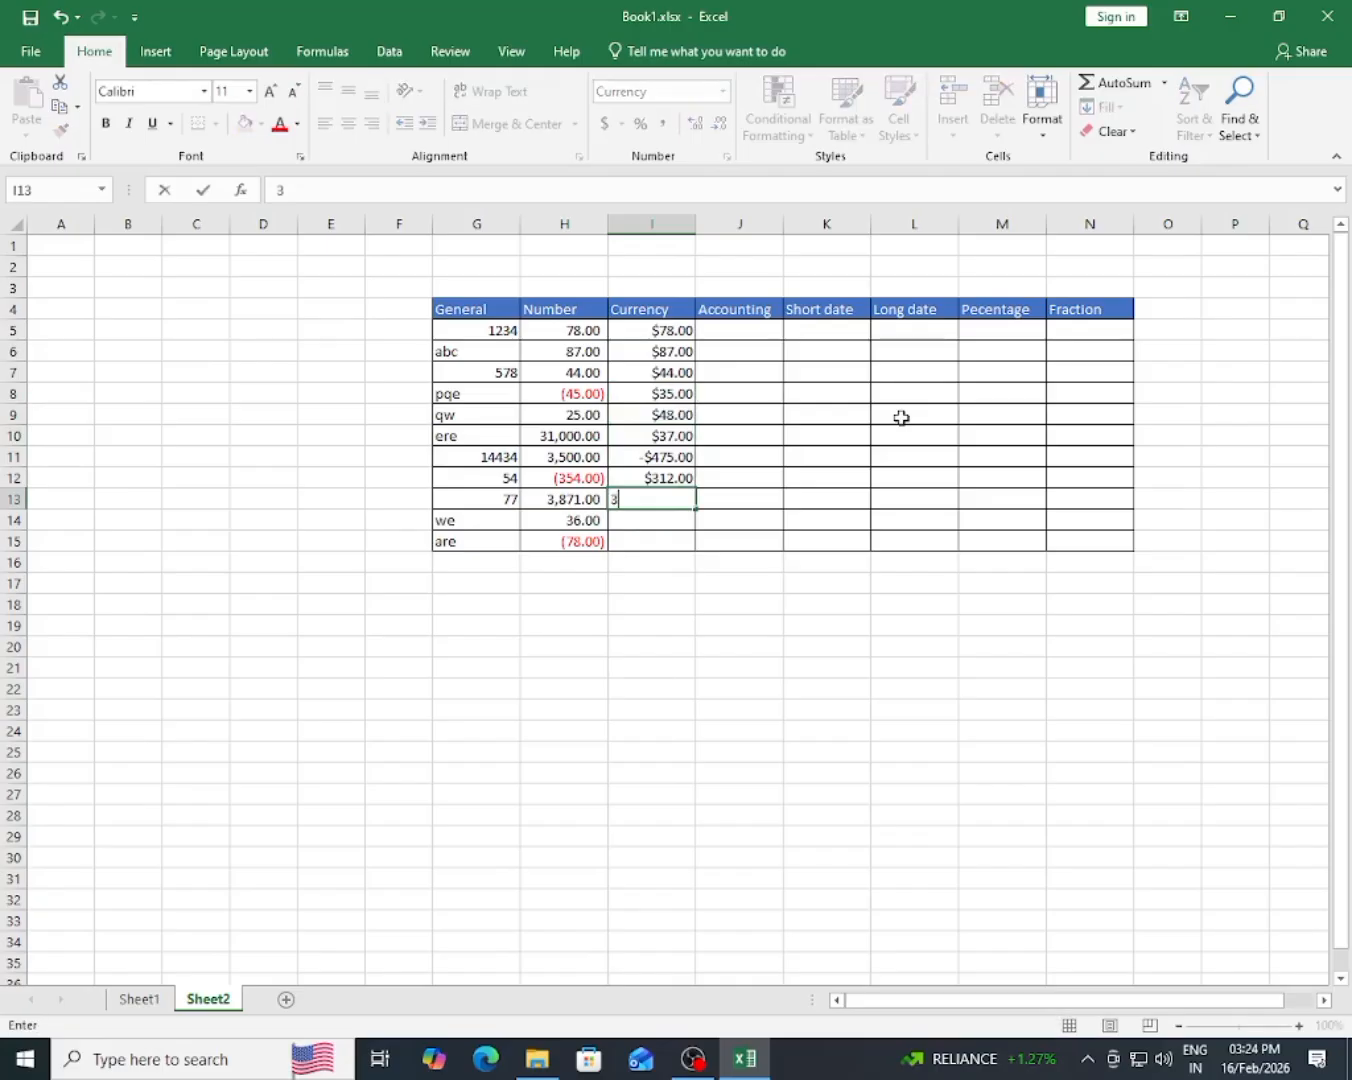
text(25,000)
key(Return)
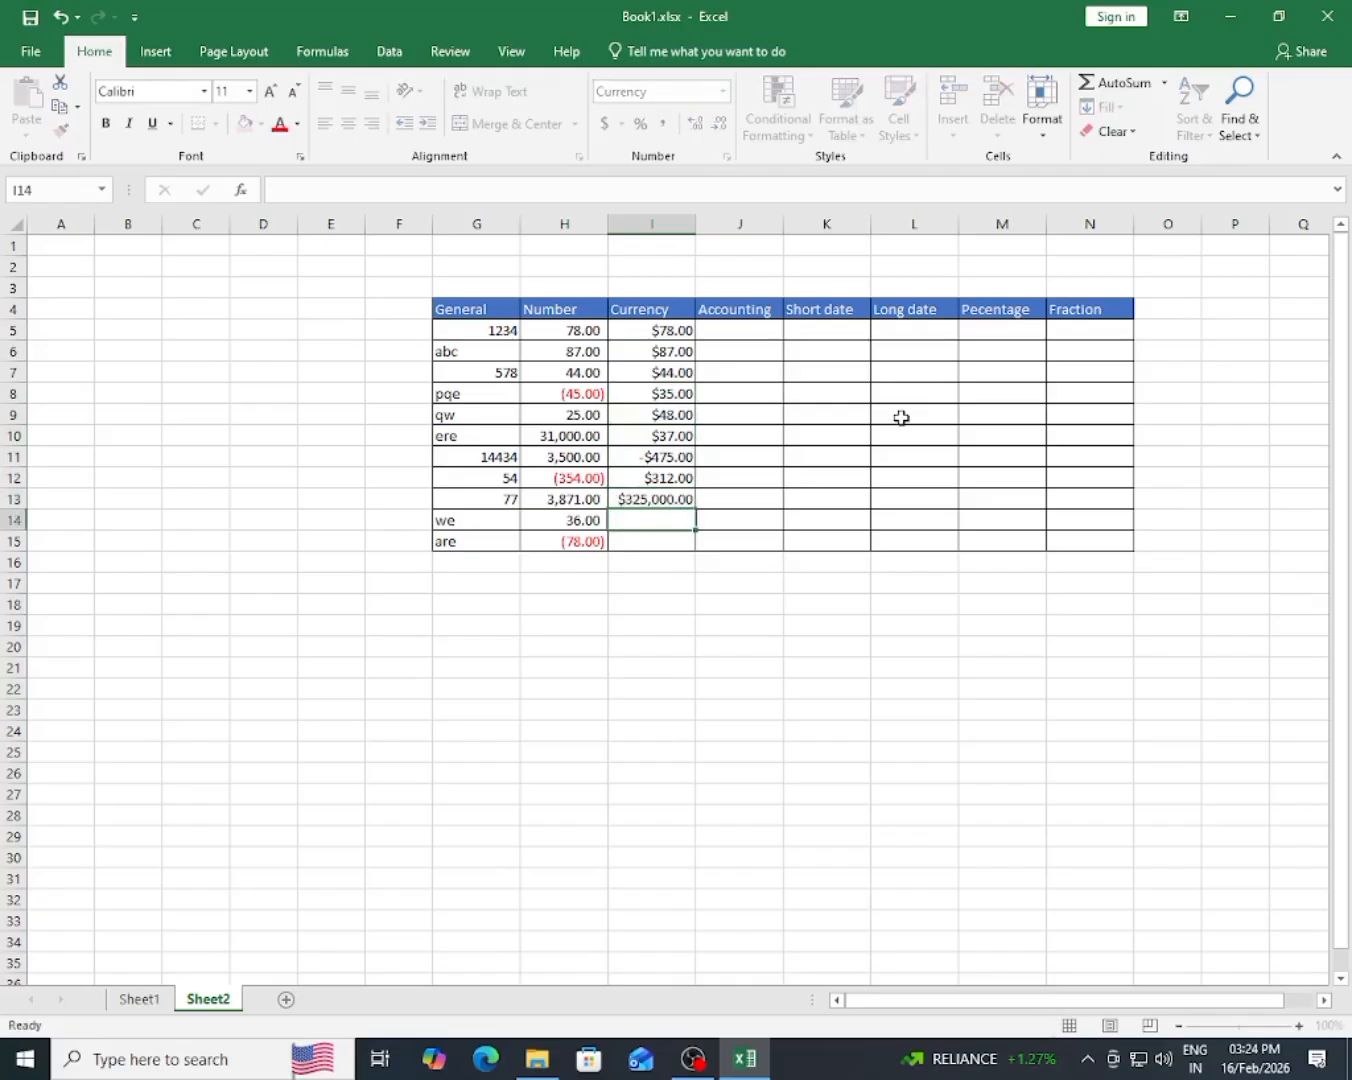
text(354)
key(Return)
text(32)
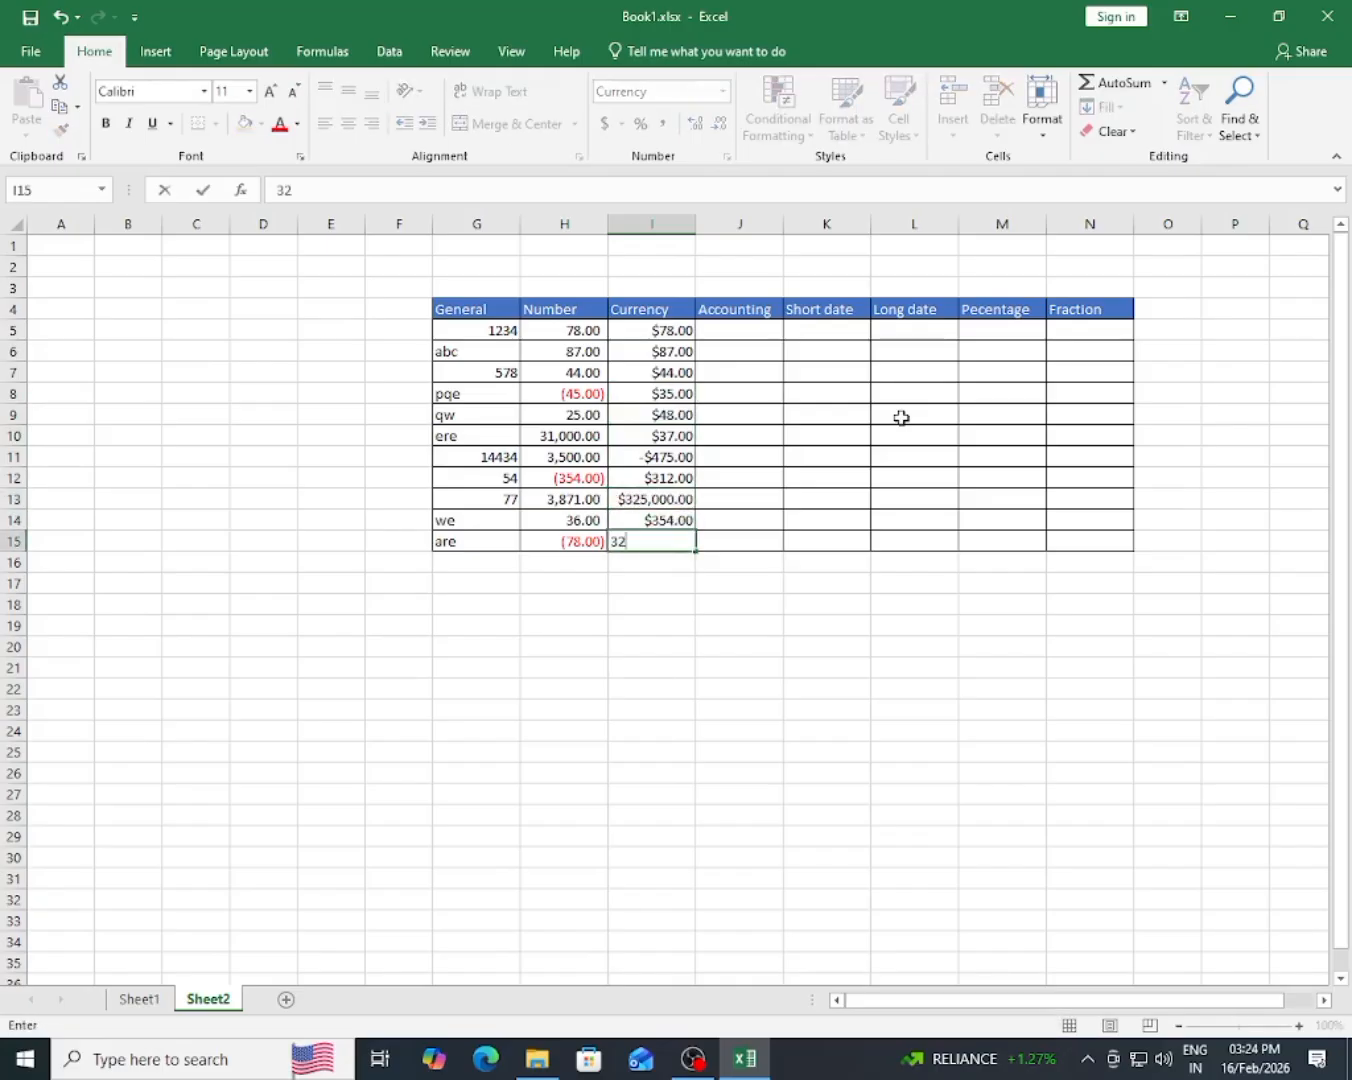
key(Return)
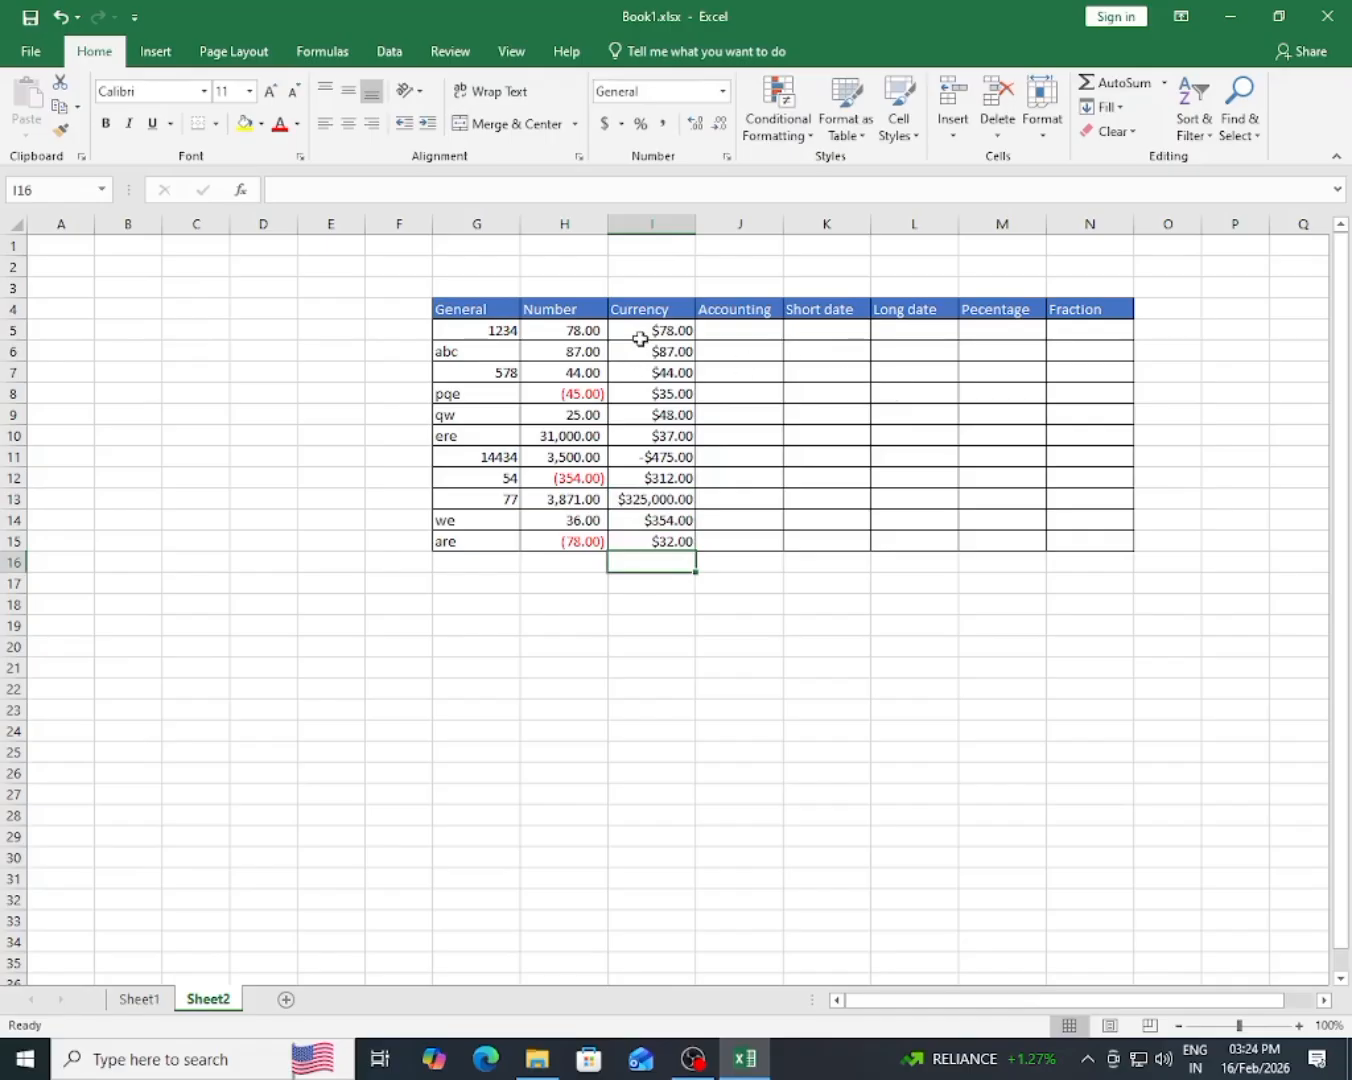
- Choose ₹ Marathi as the currency symbol for cells I5:I15 in the detailed Currency format options
drag(642, 335, 670, 538)
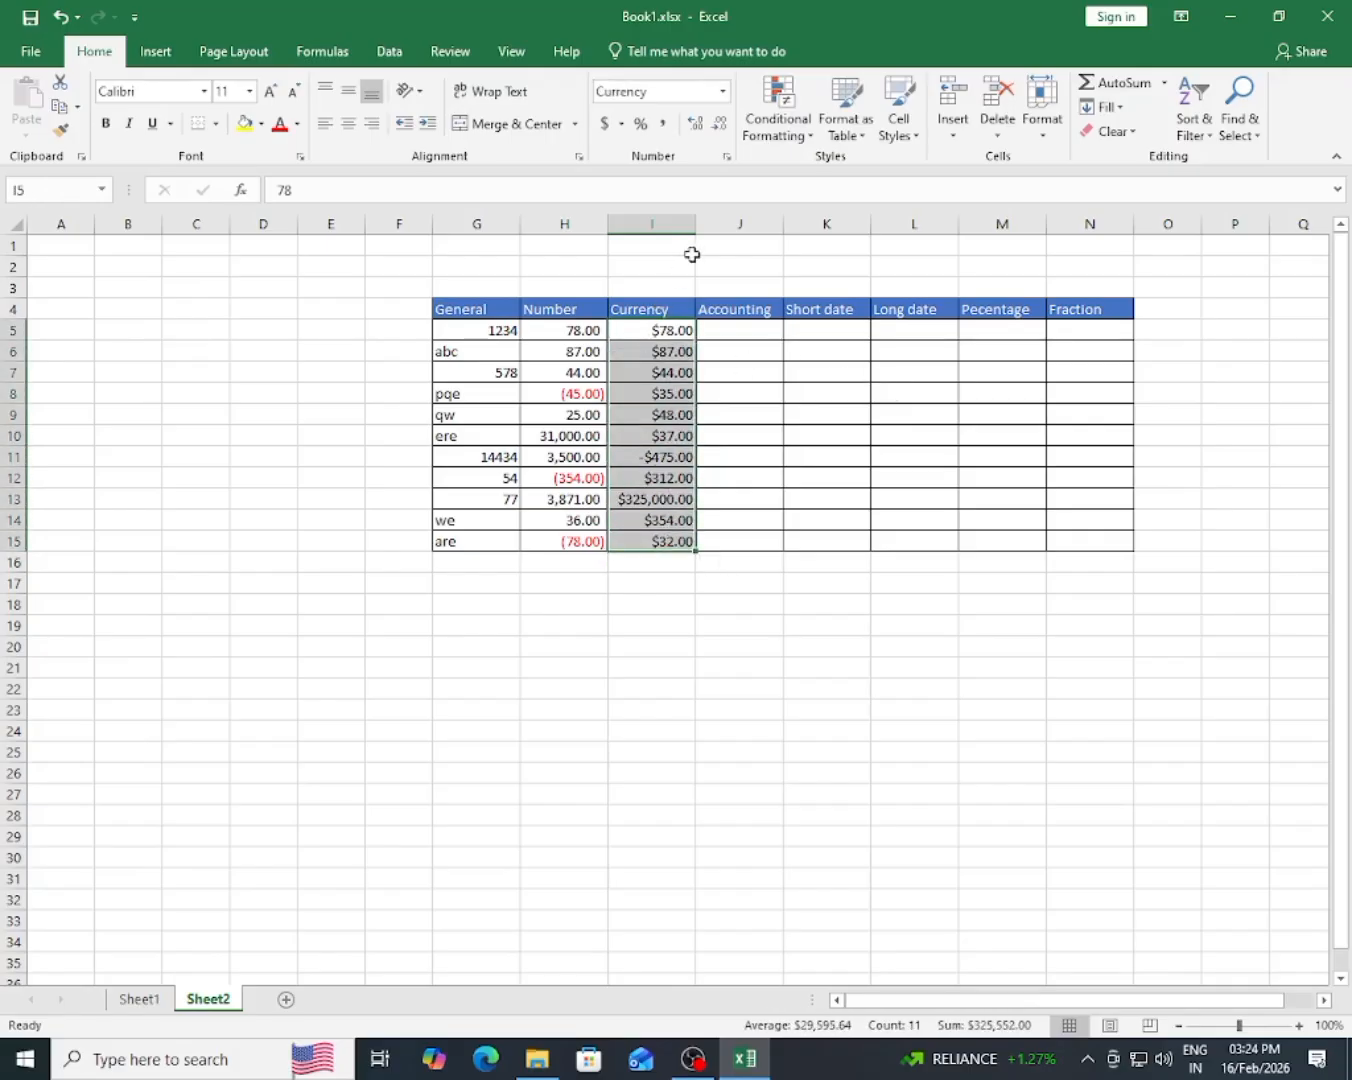
click(721, 90)
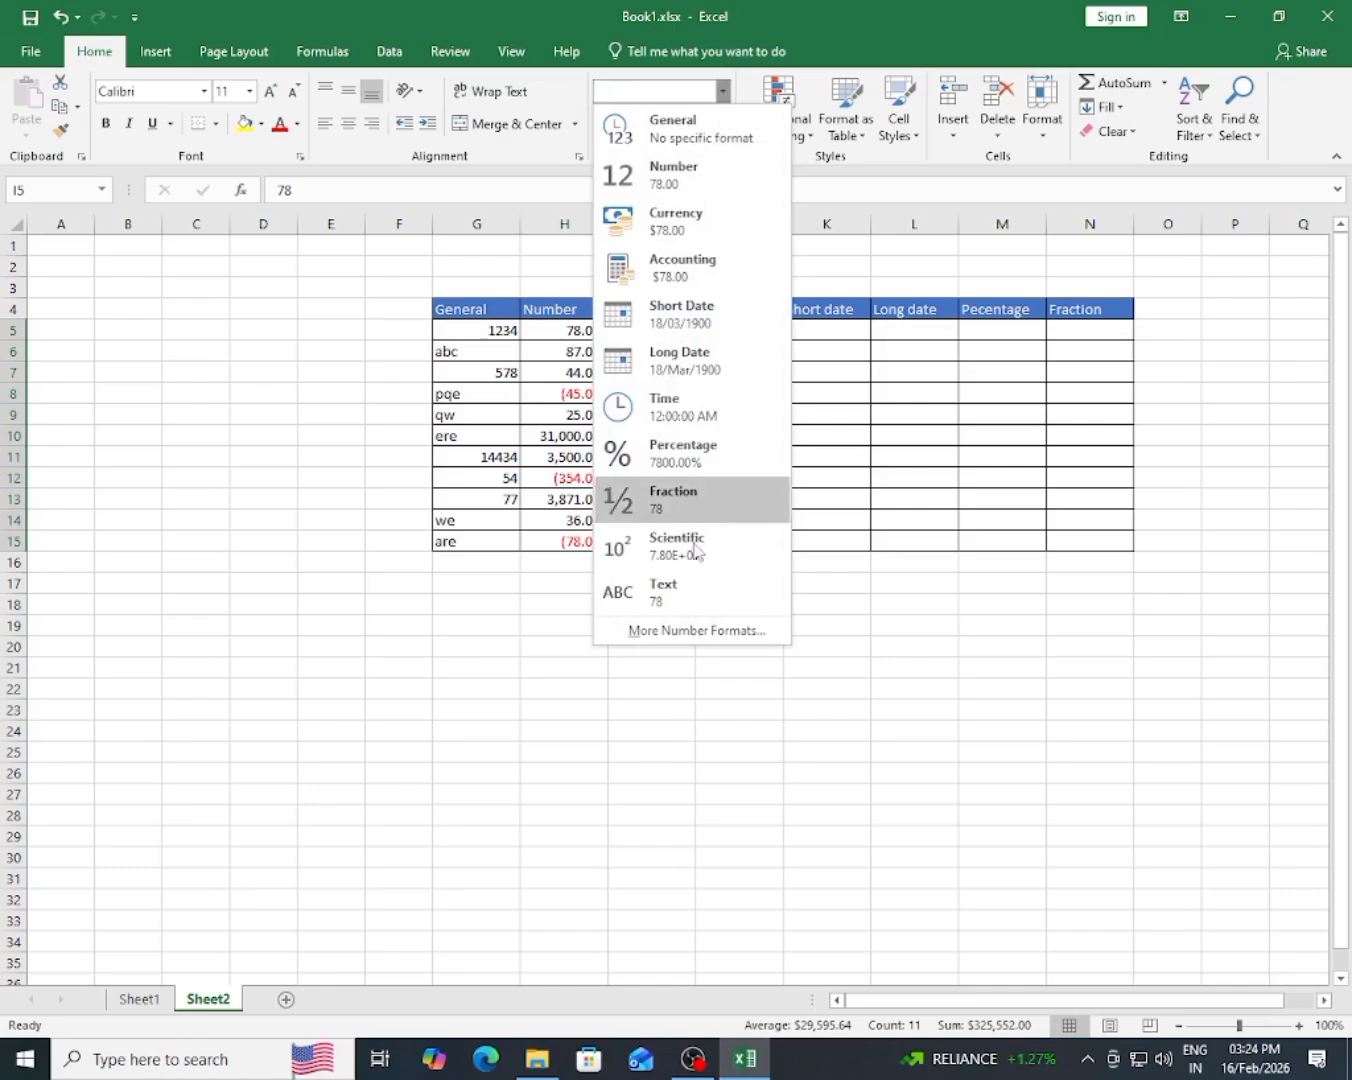
click(672, 633)
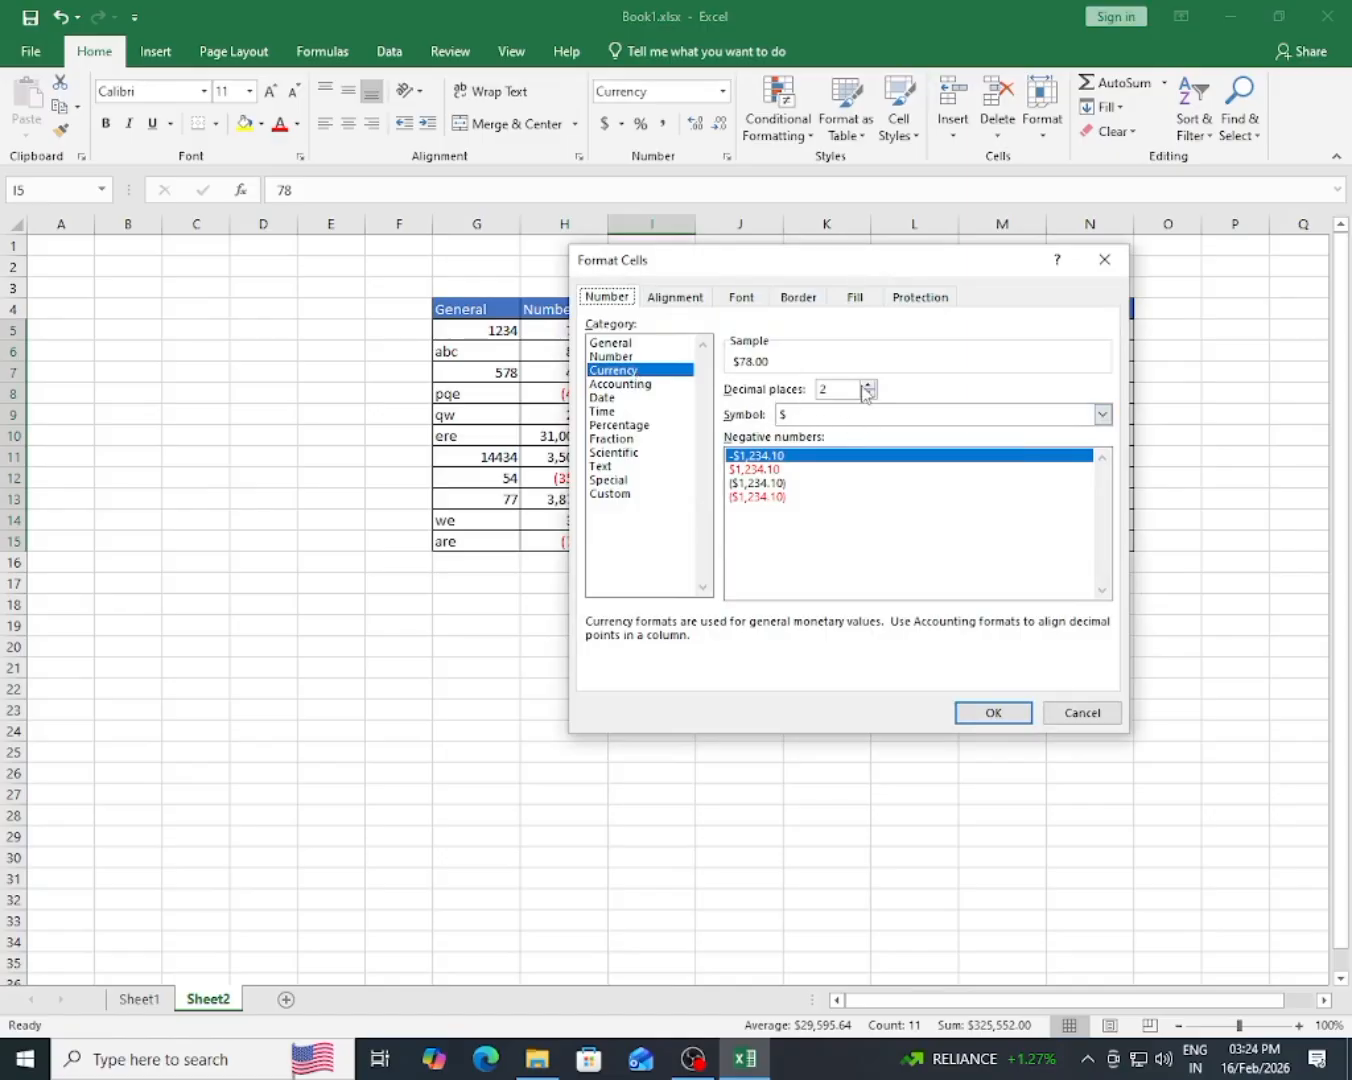
click(806, 416)
scroll(885, 590, down, 3)
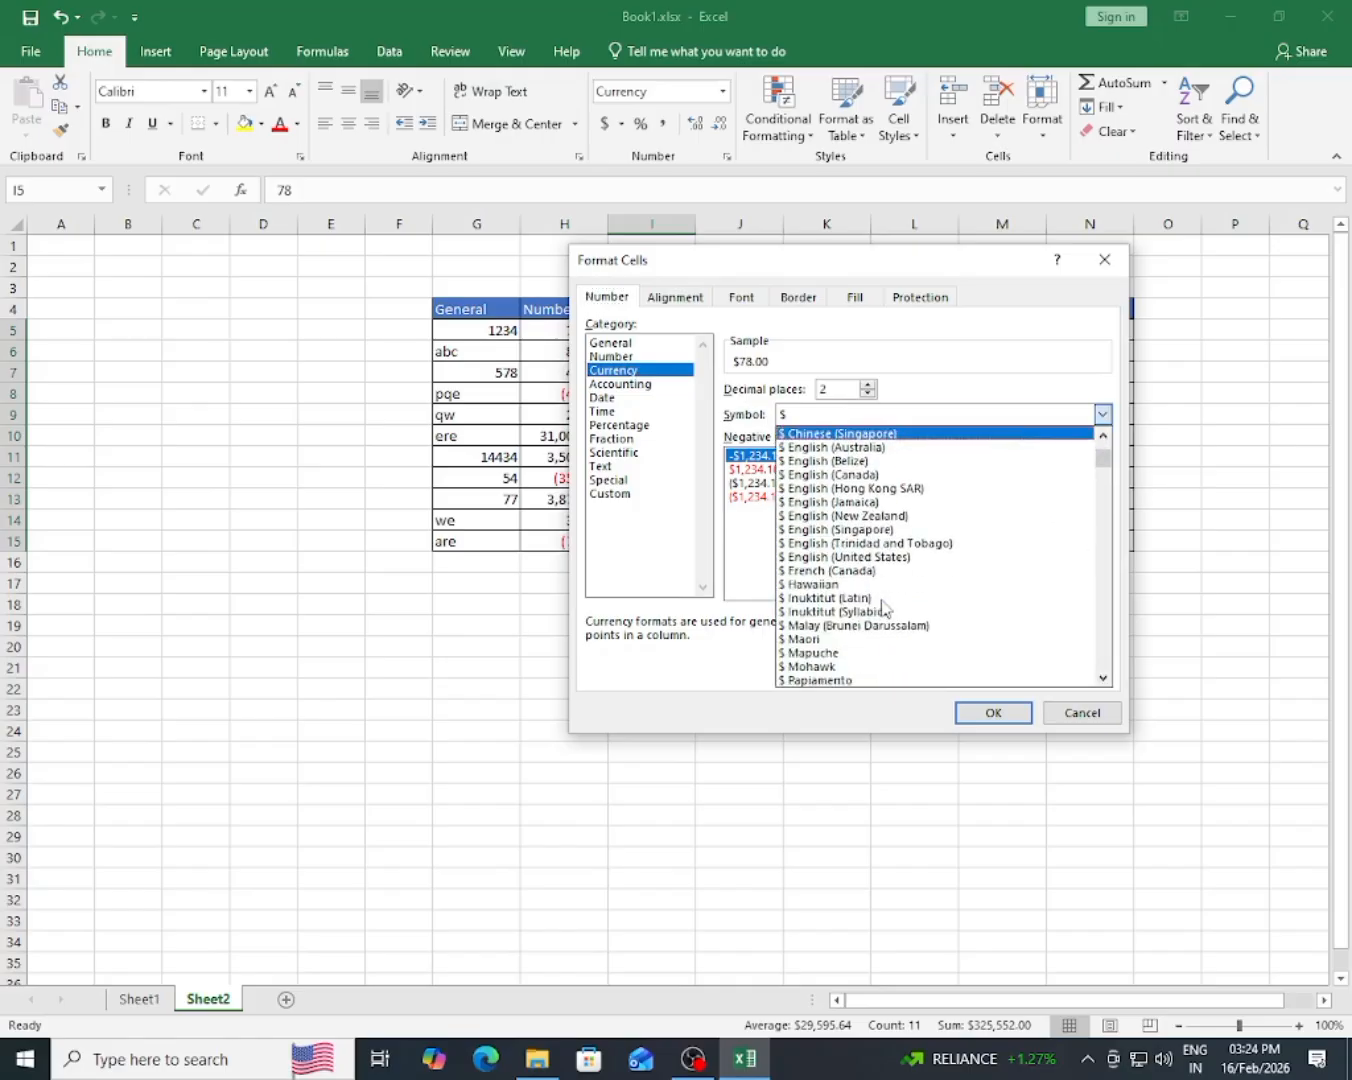
scroll(883, 607, down, 4)
scroll(882, 608, down, 18)
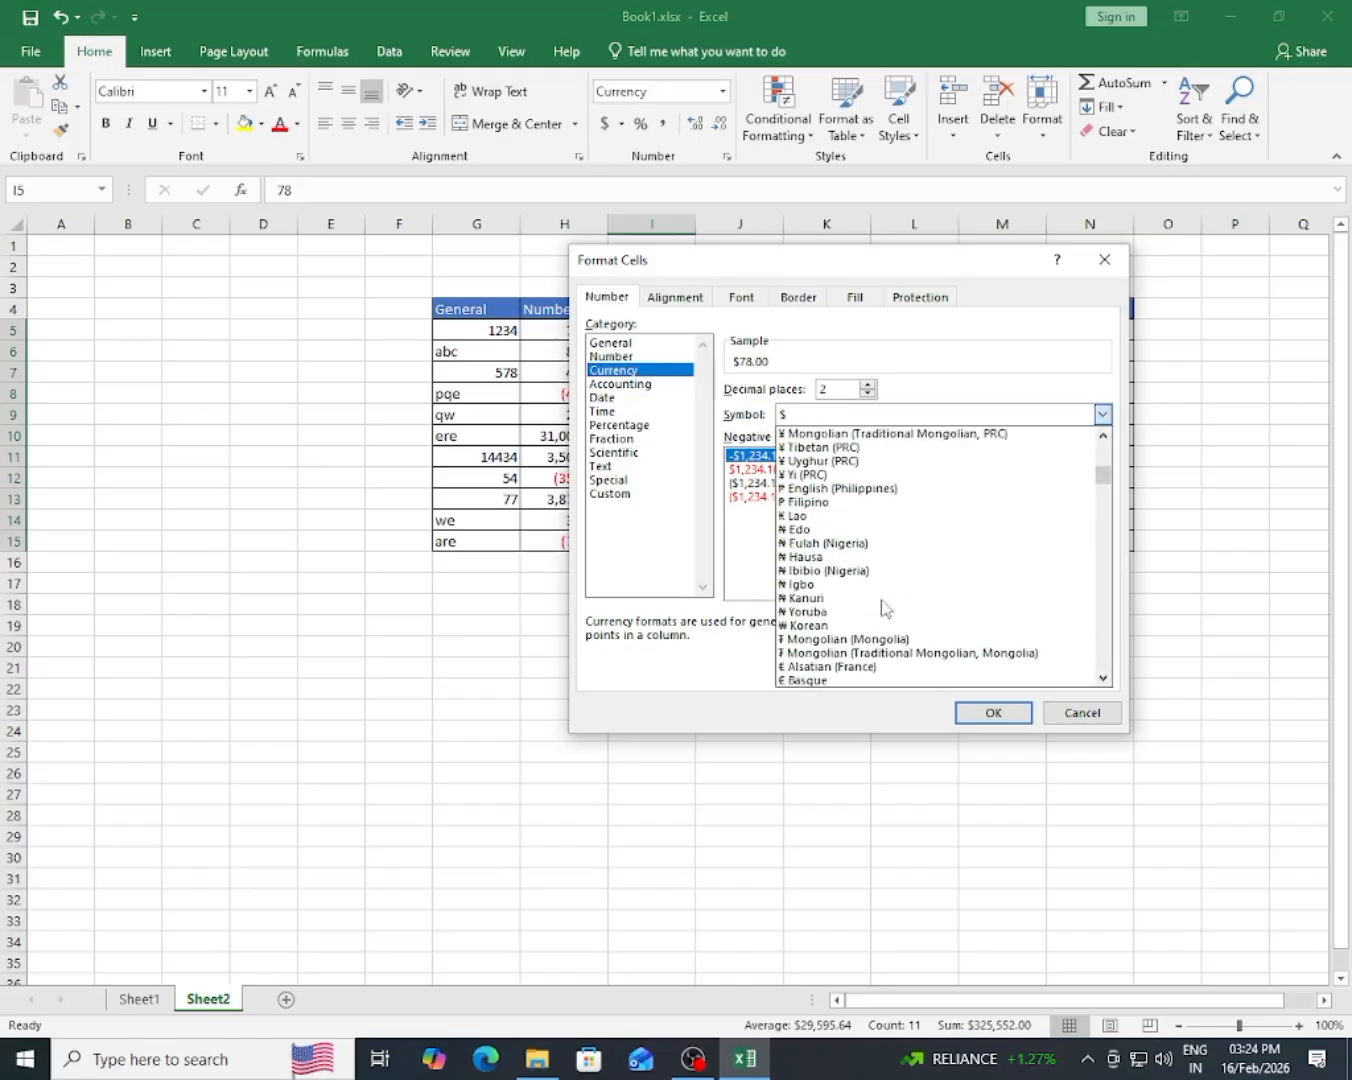
scroll(882, 607, down, 10)
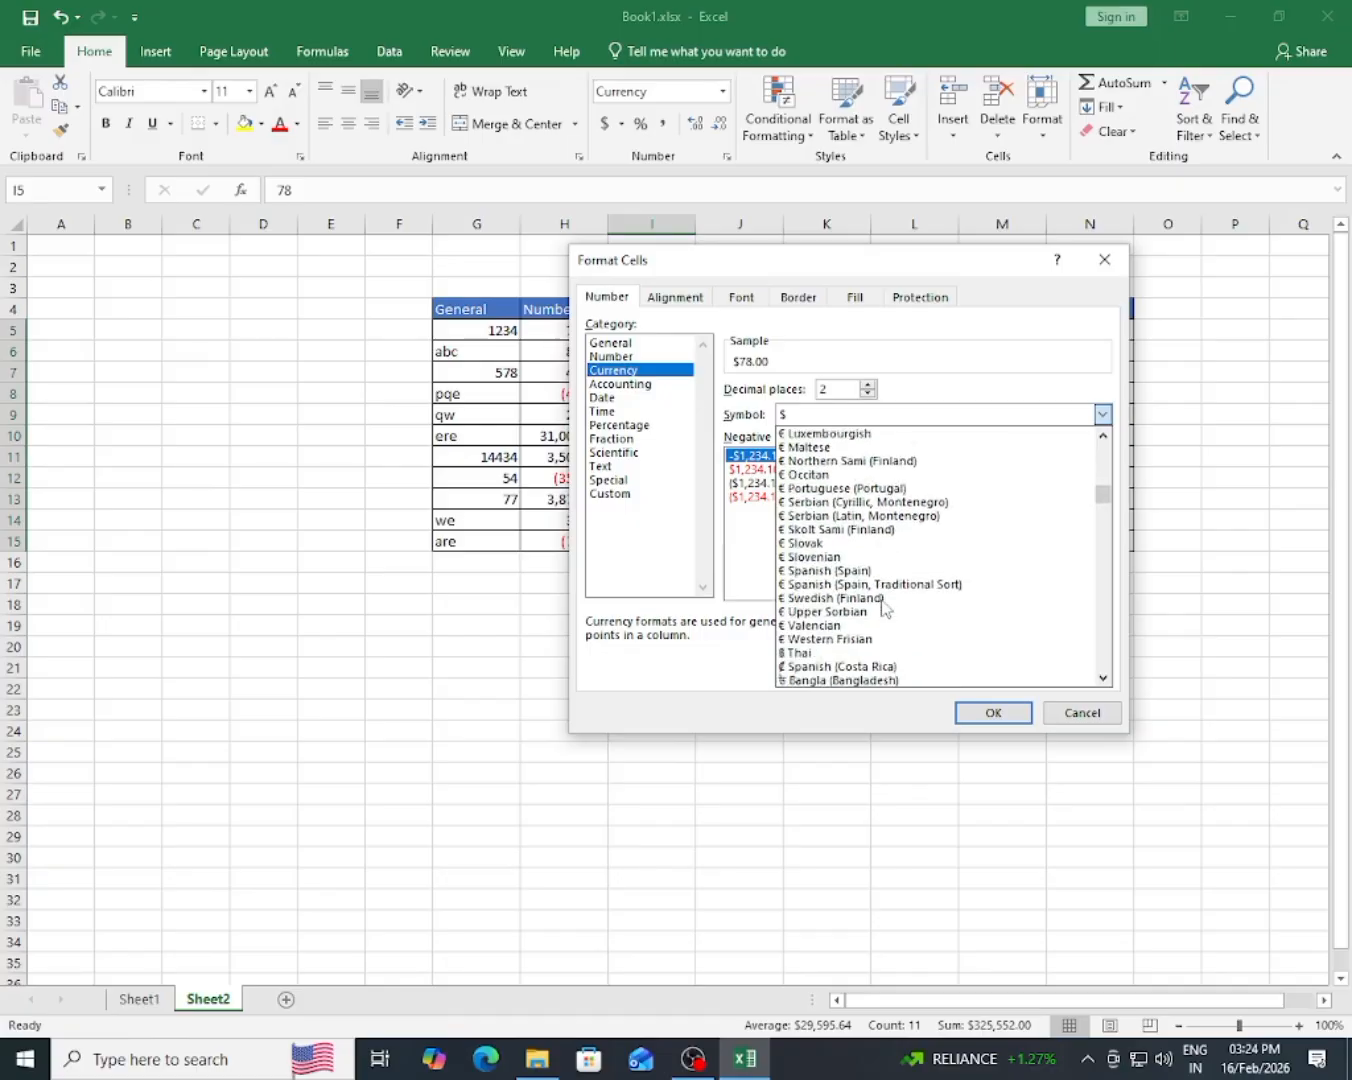
scroll(882, 607, down, 1)
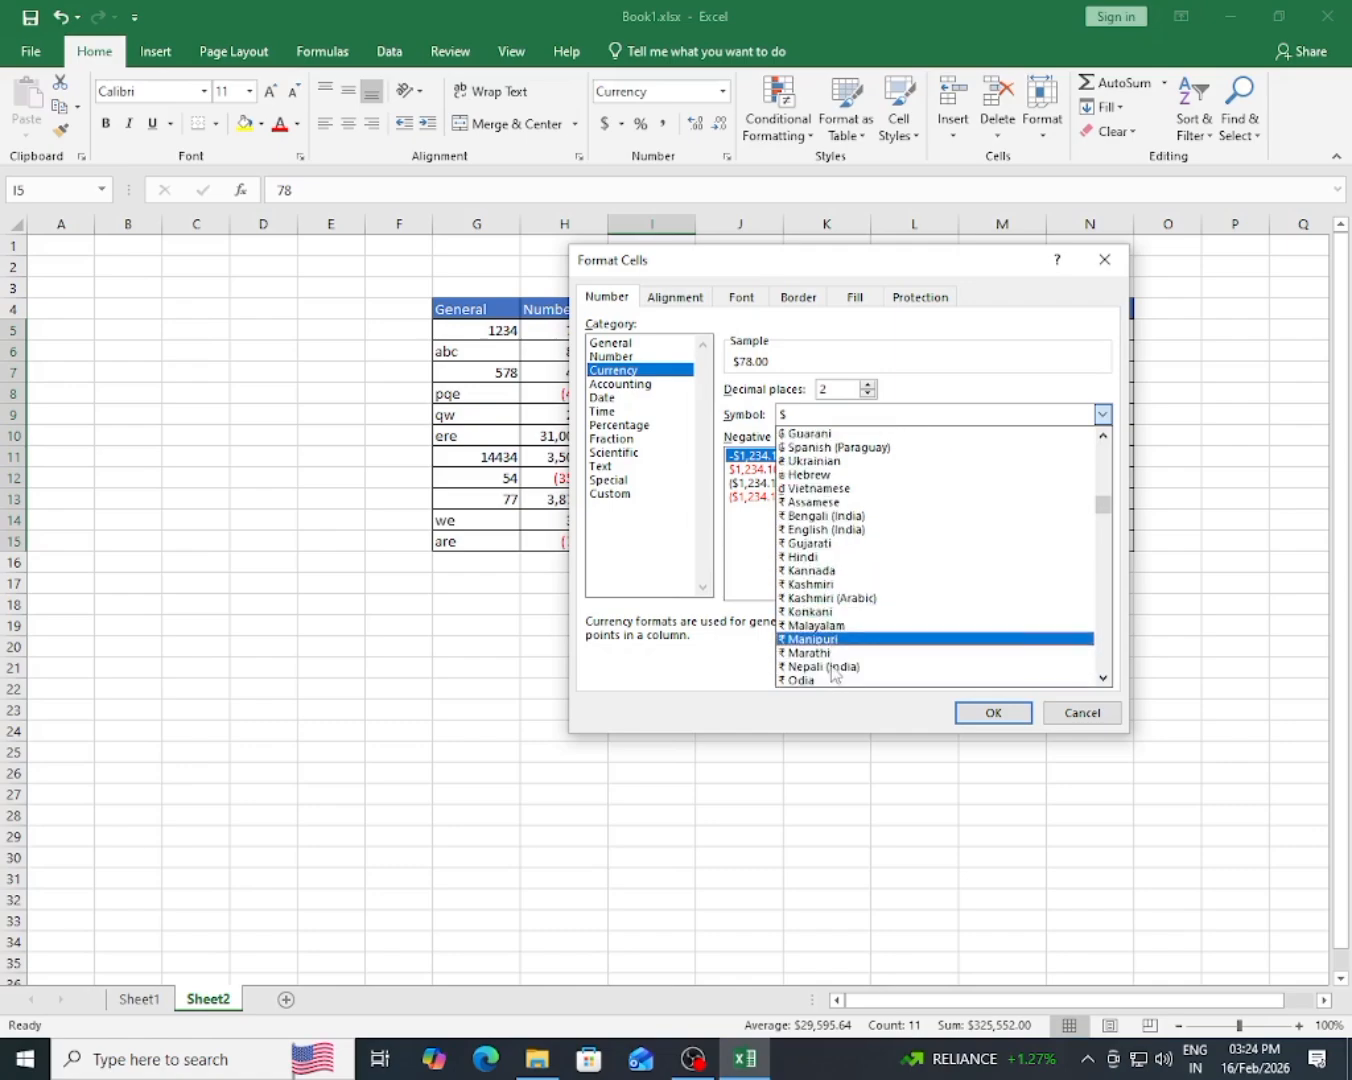
click(796, 655)
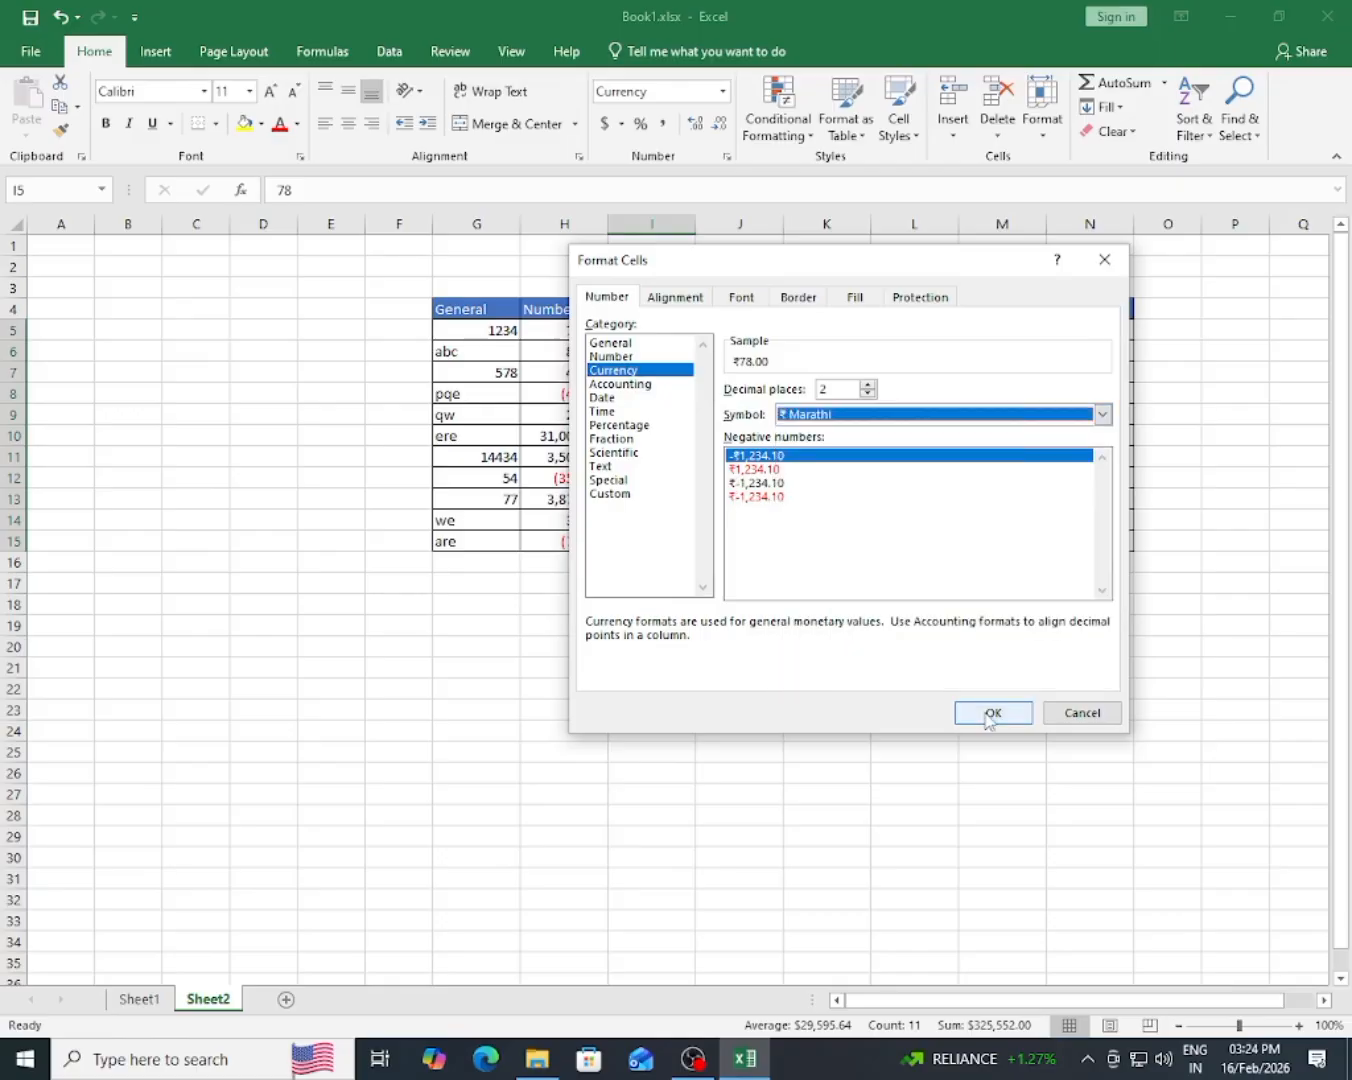
- Apply the red ₹1,234.10 negative number style to I5:I15 and check the Currency cells I11, I12 and I8
click(755, 470)
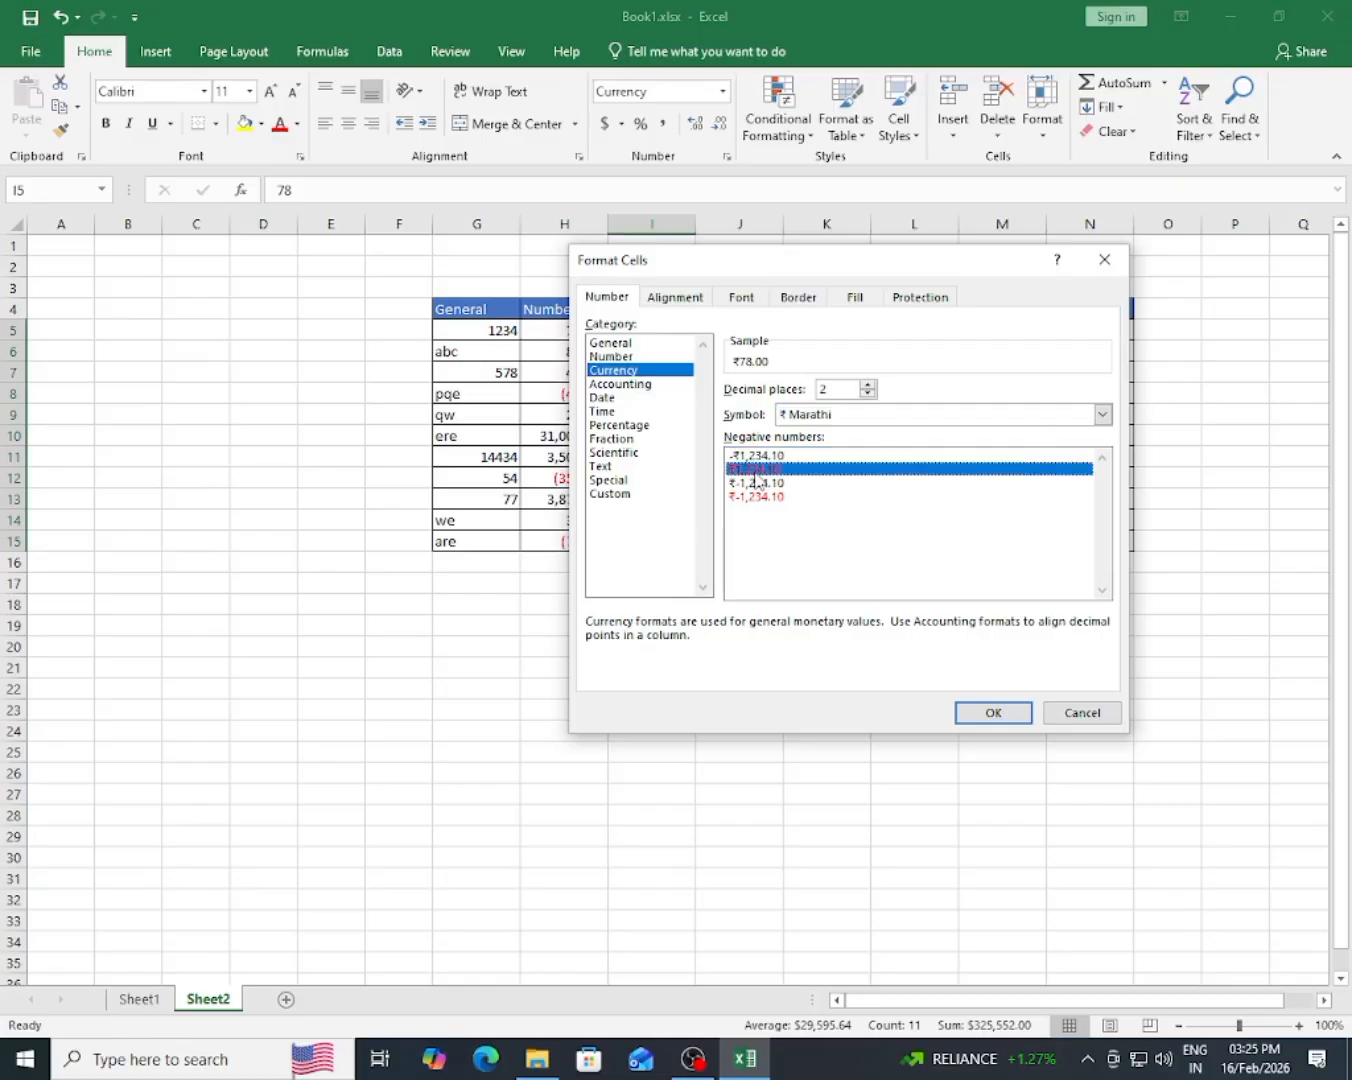
click(1012, 712)
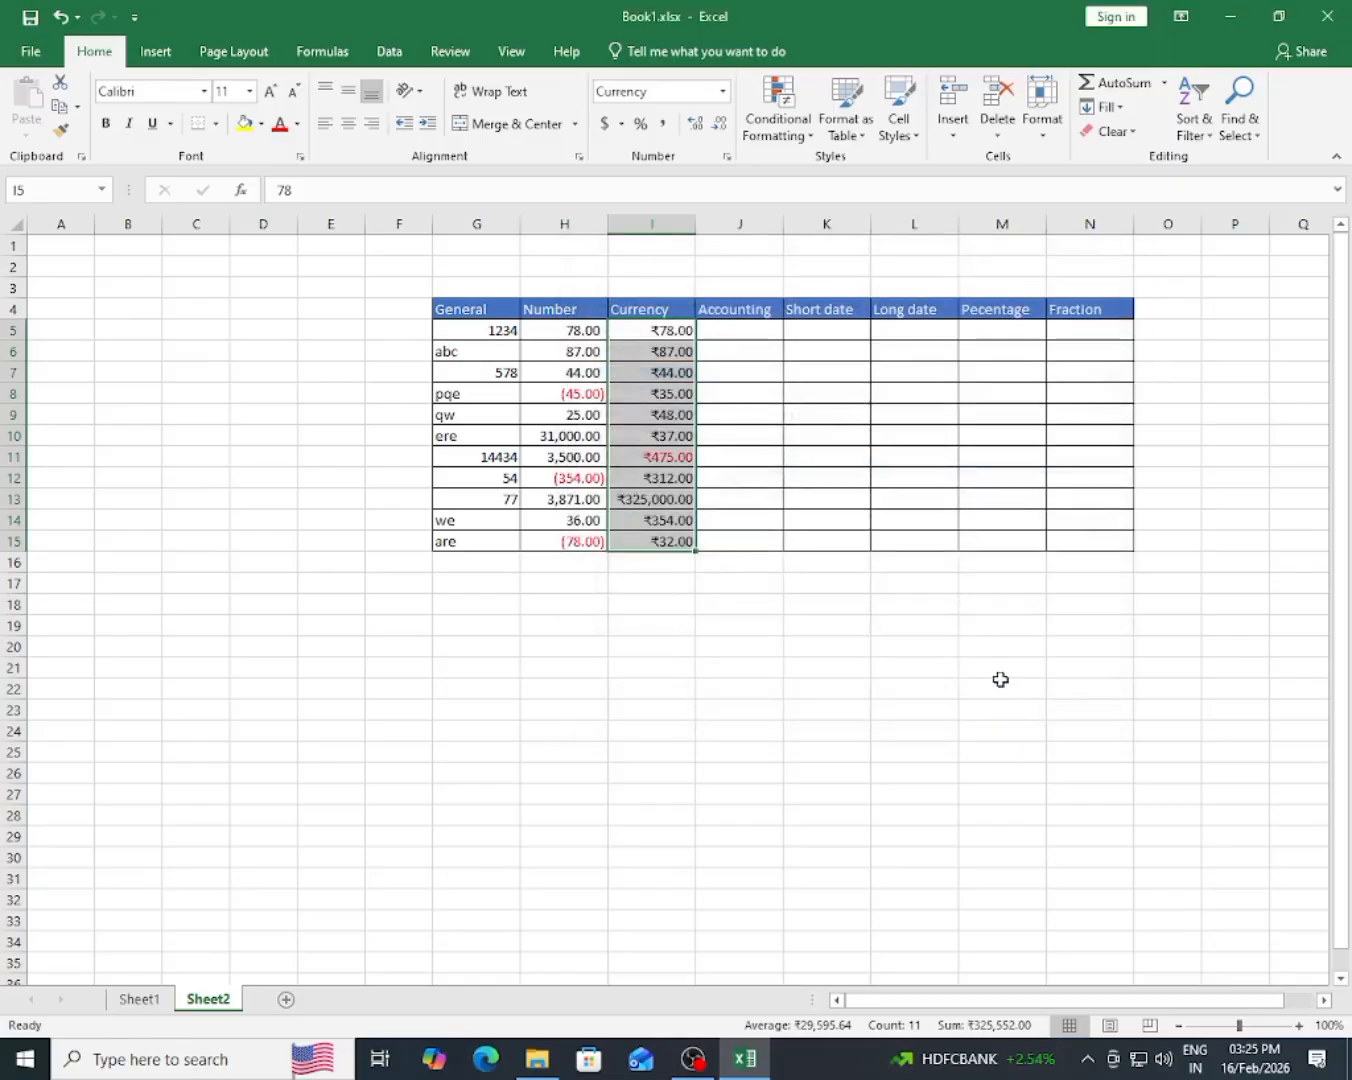
click(667, 458)
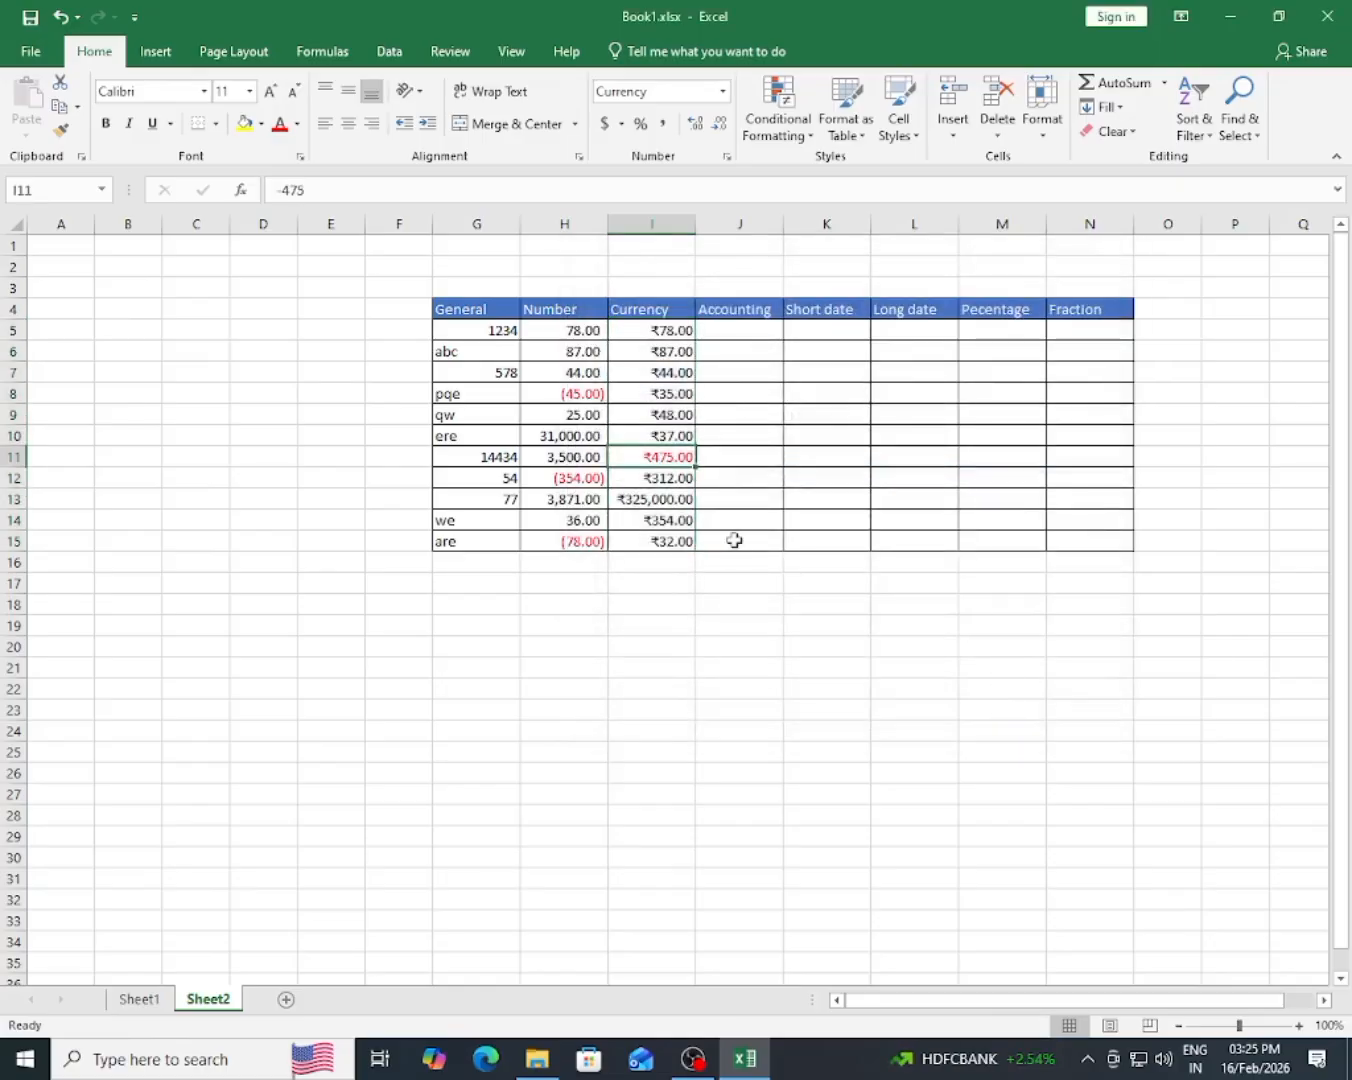
click(676, 480)
click(667, 399)
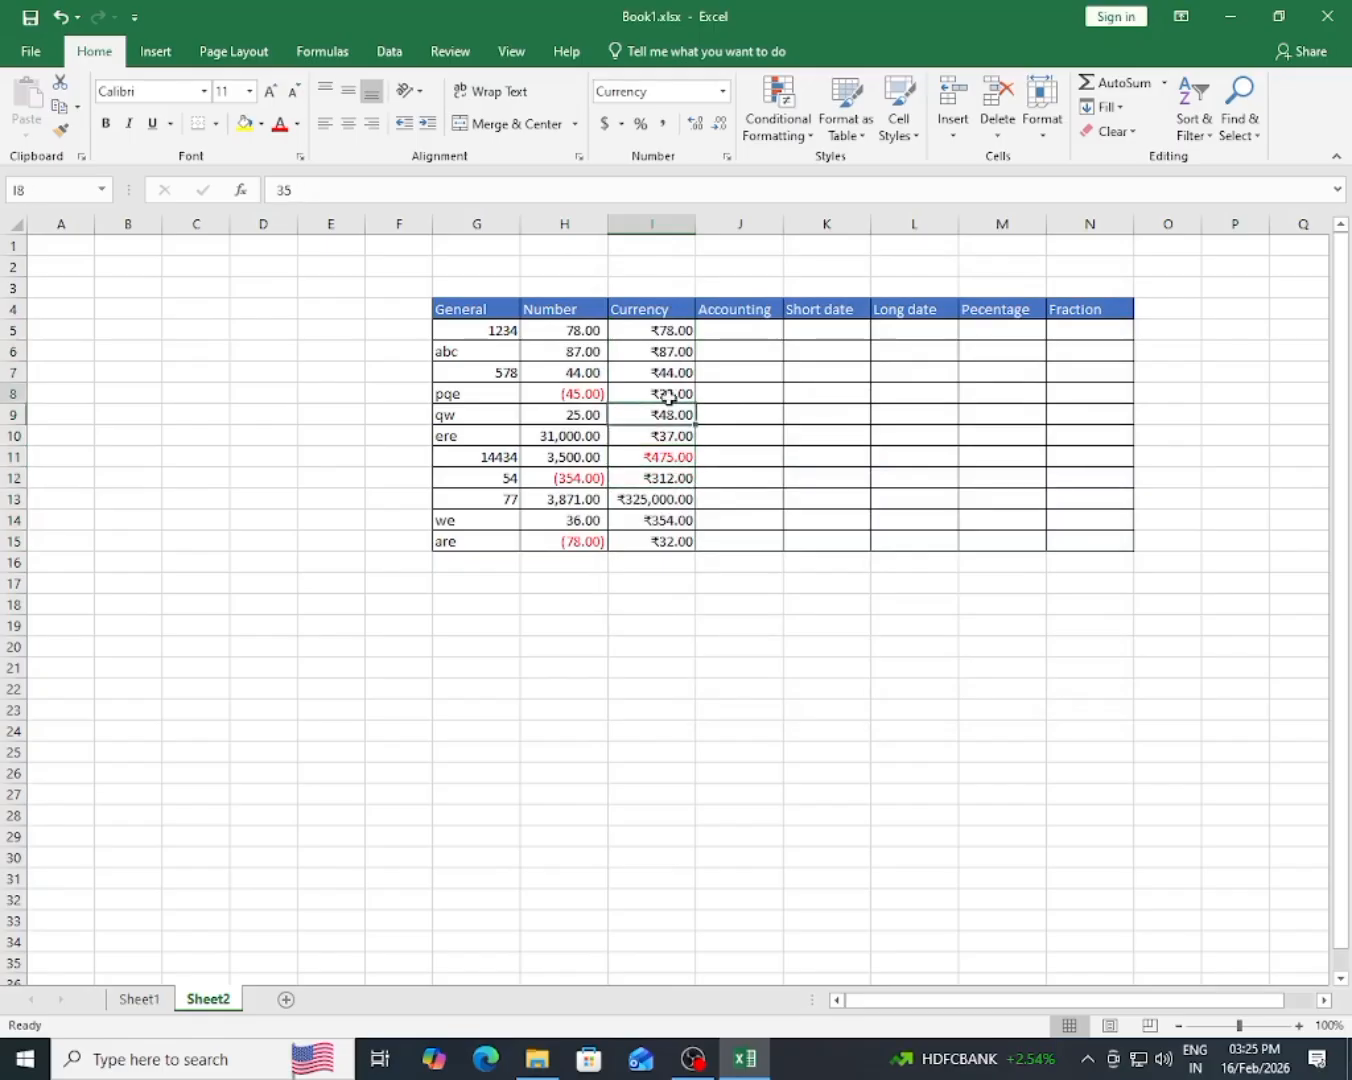
click(661, 331)
drag(661, 330, 660, 540)
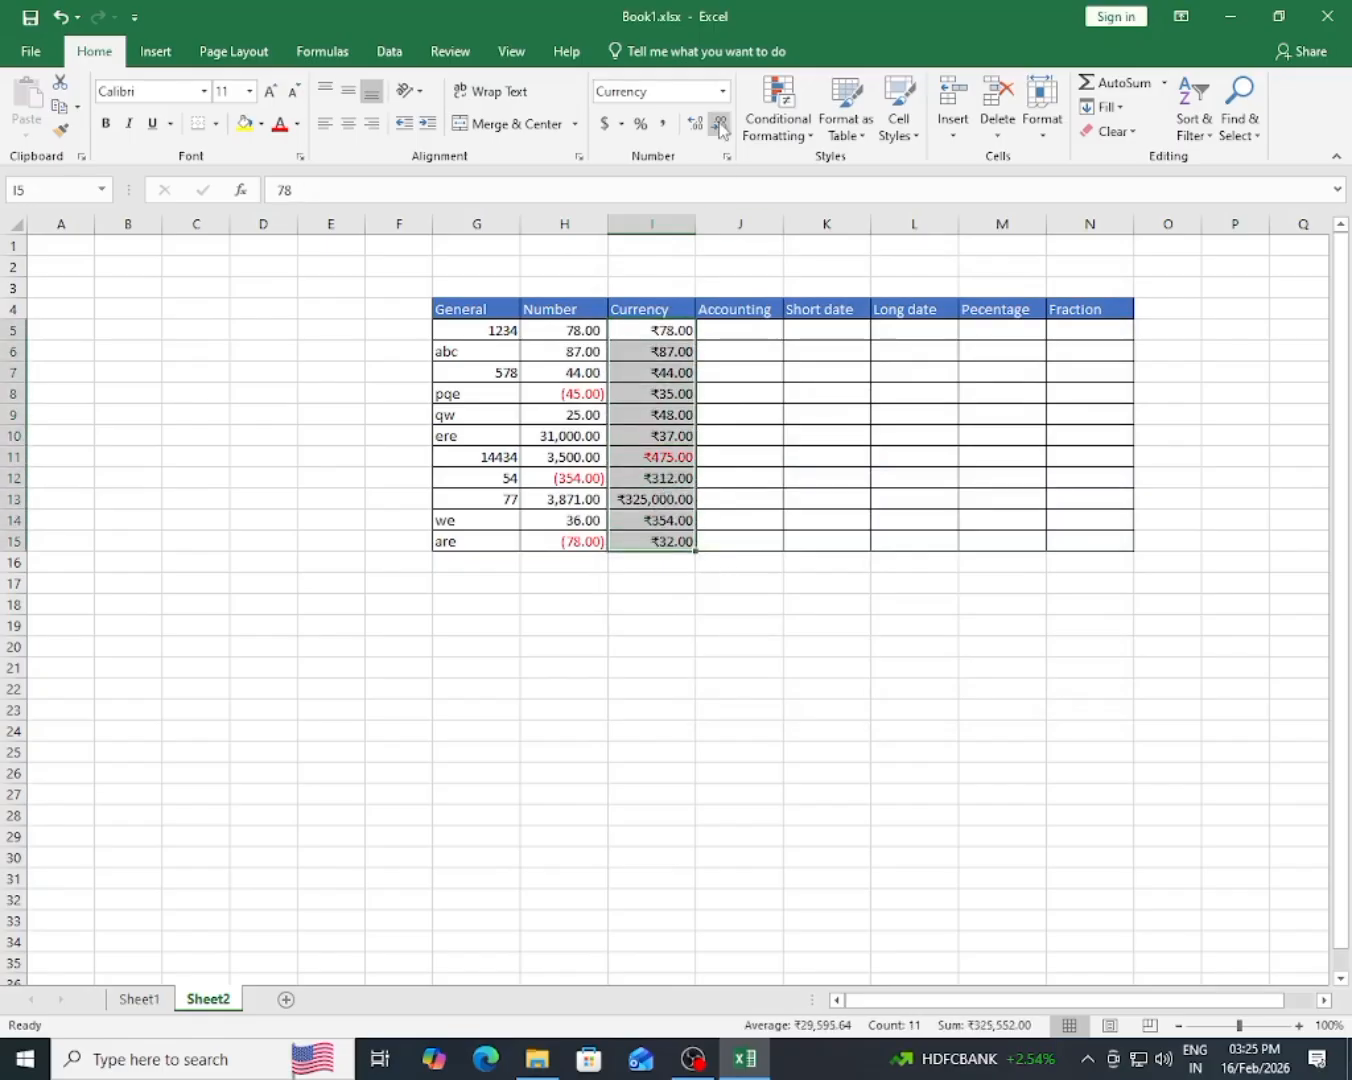
click(659, 391)
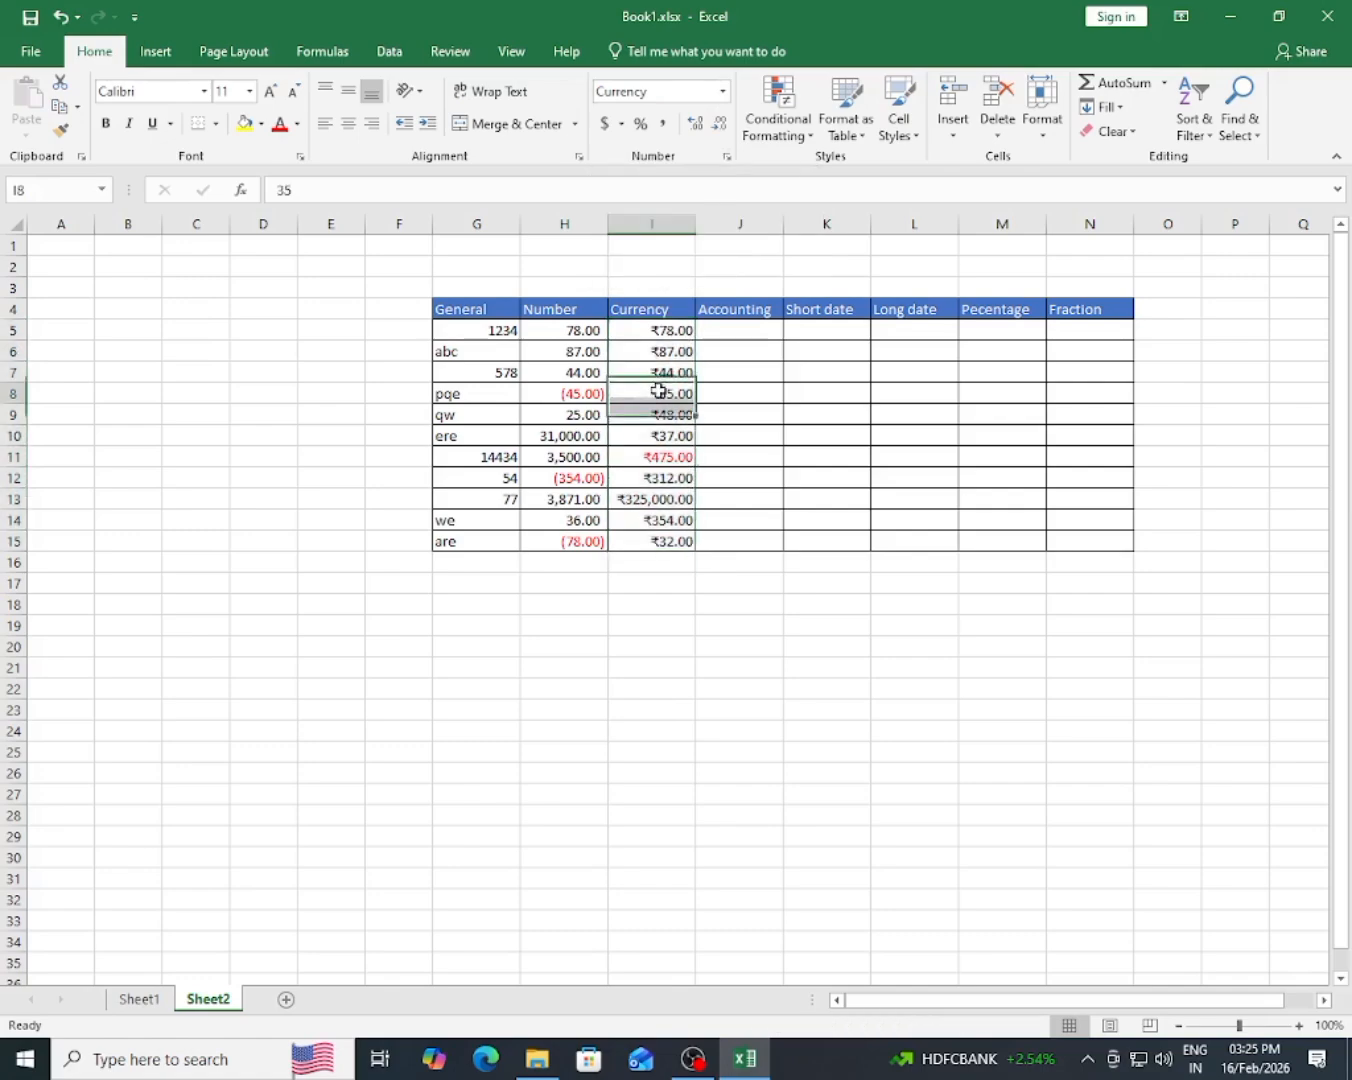
click(723, 91)
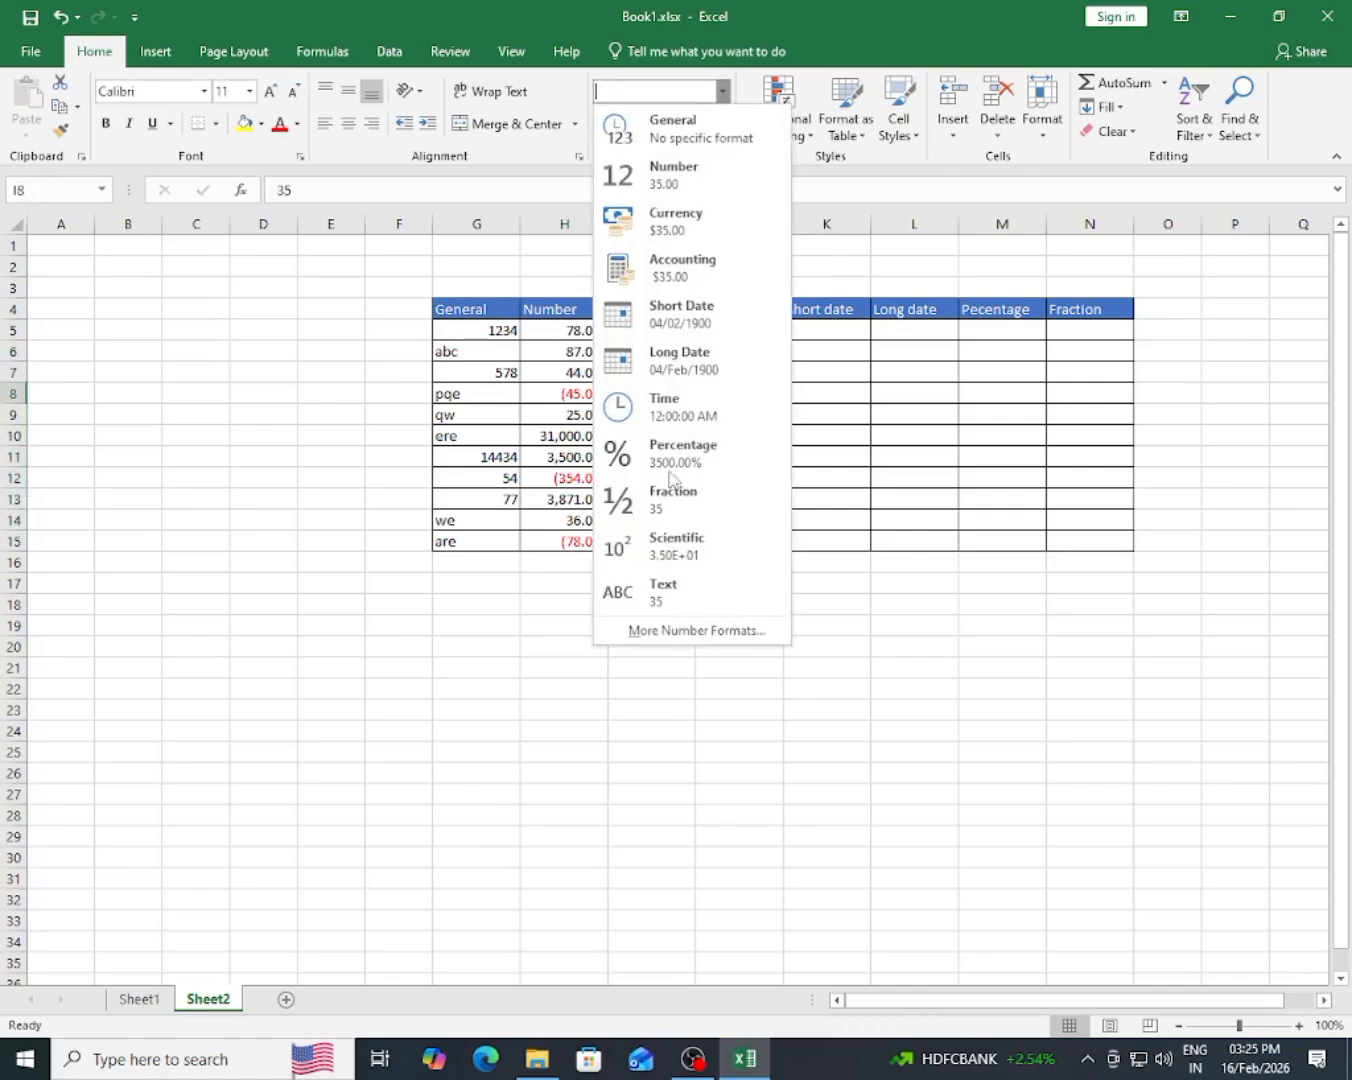
click(878, 497)
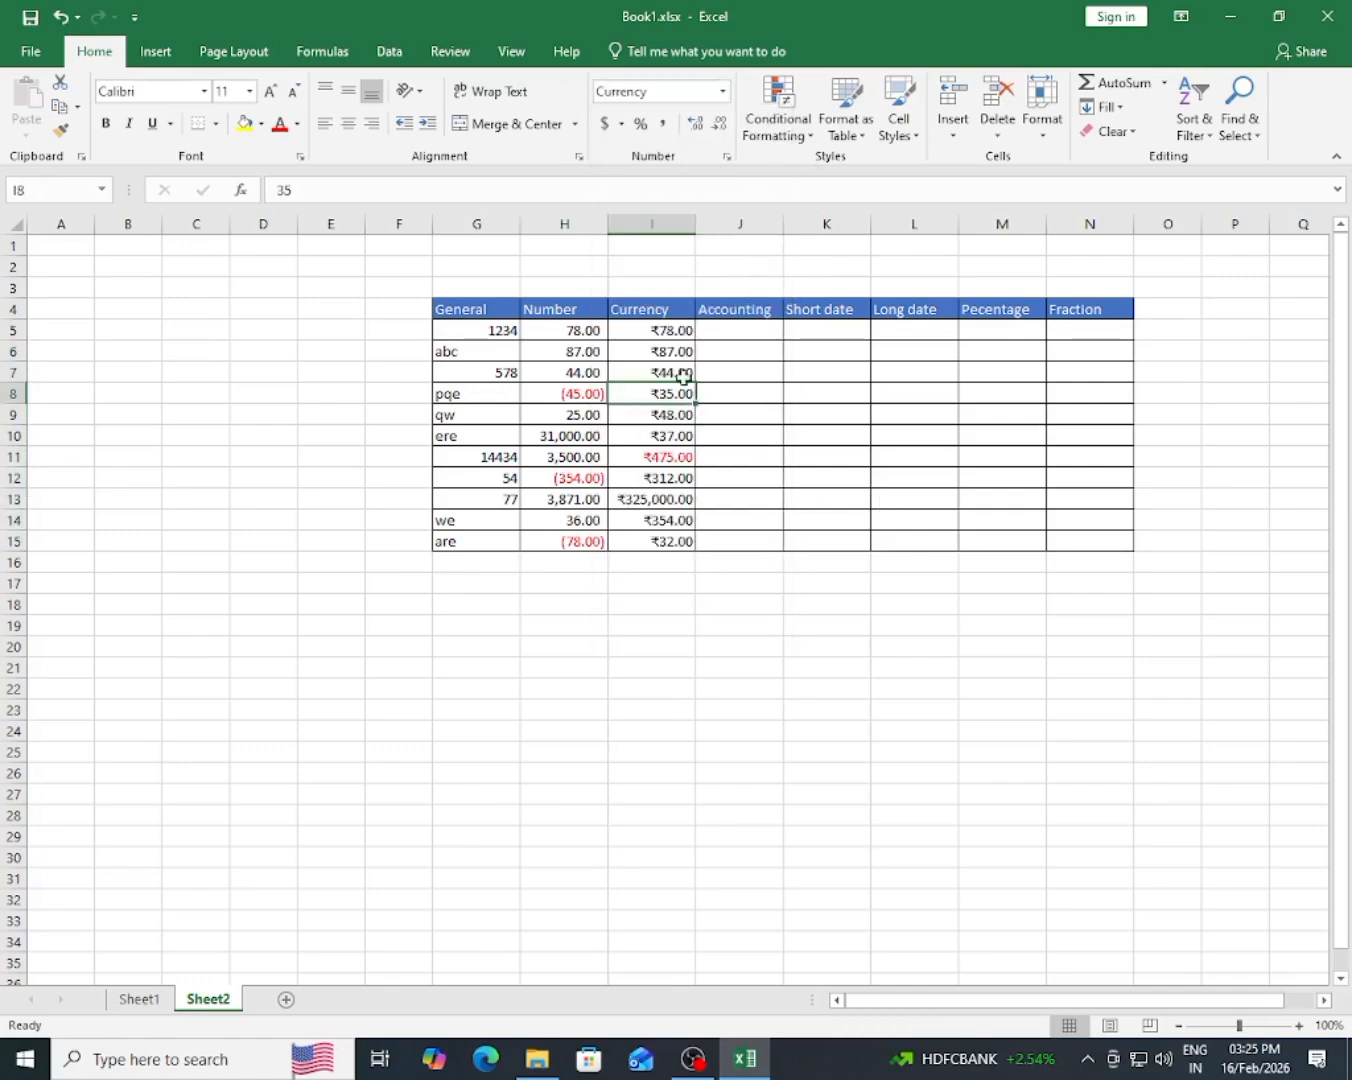
- Increase the decimal places of the Currency values in I5:I15 to four
drag(663, 330, 657, 531)
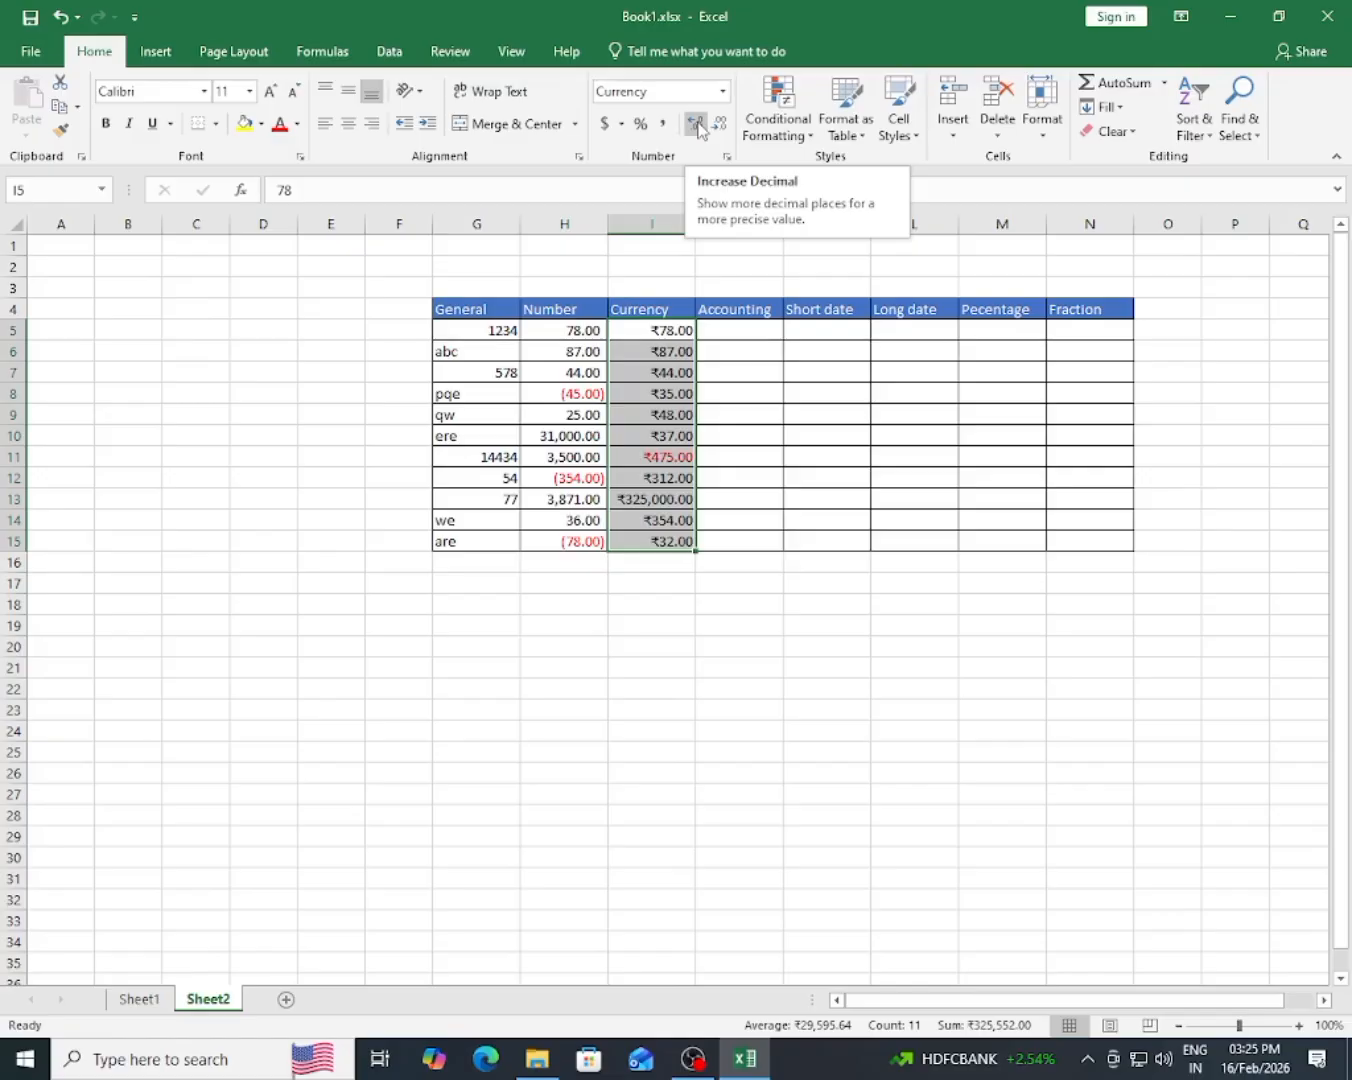
click(696, 124)
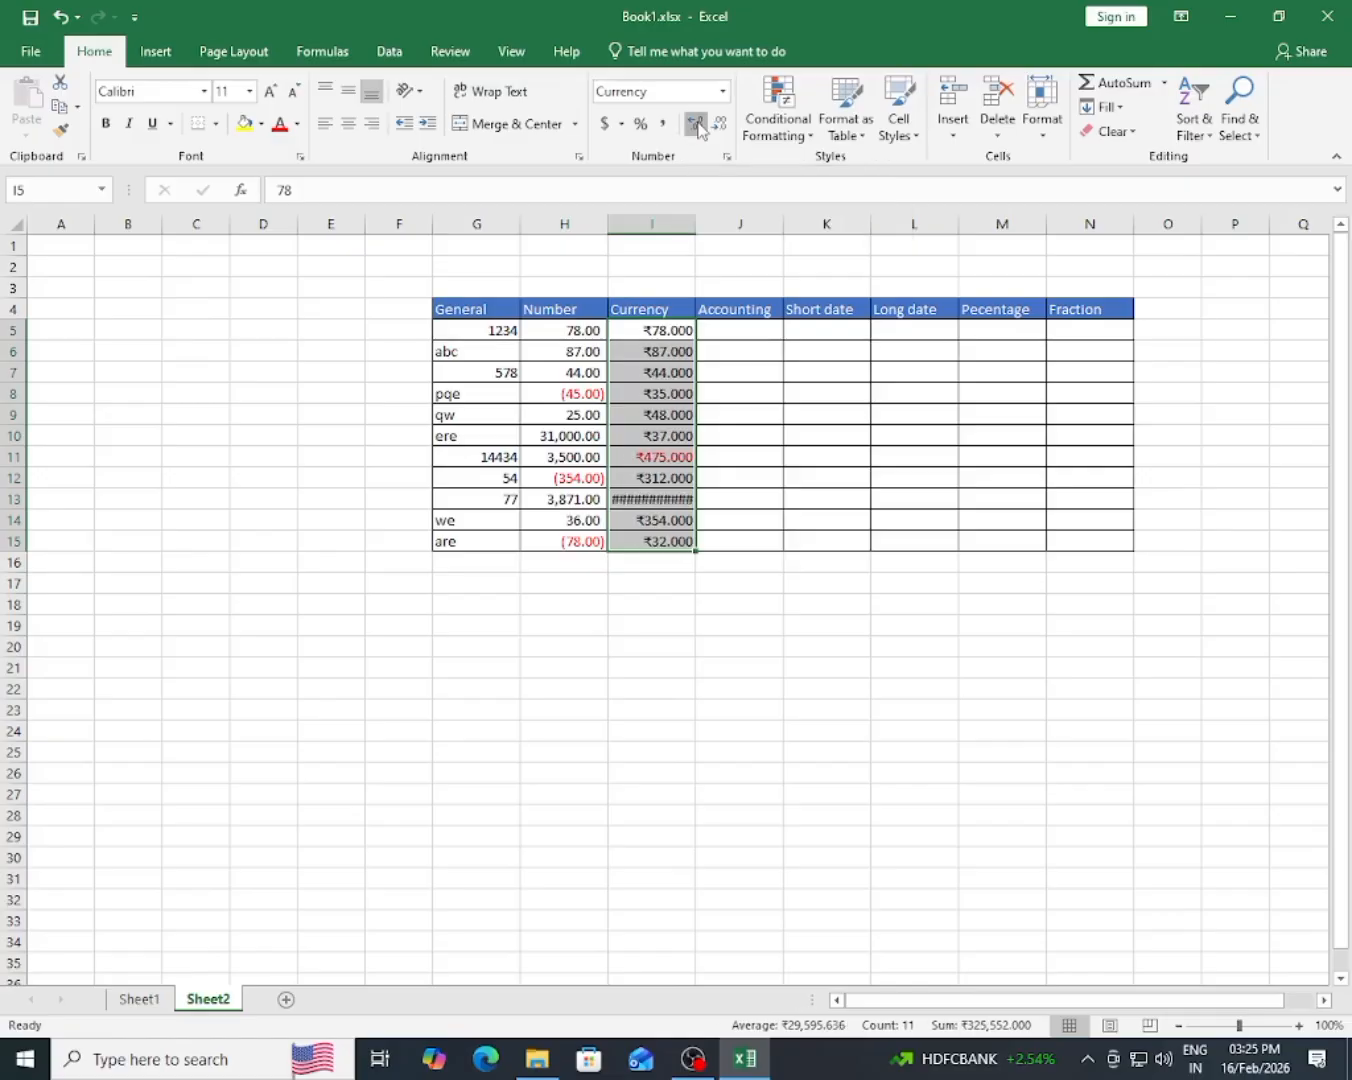
click(696, 123)
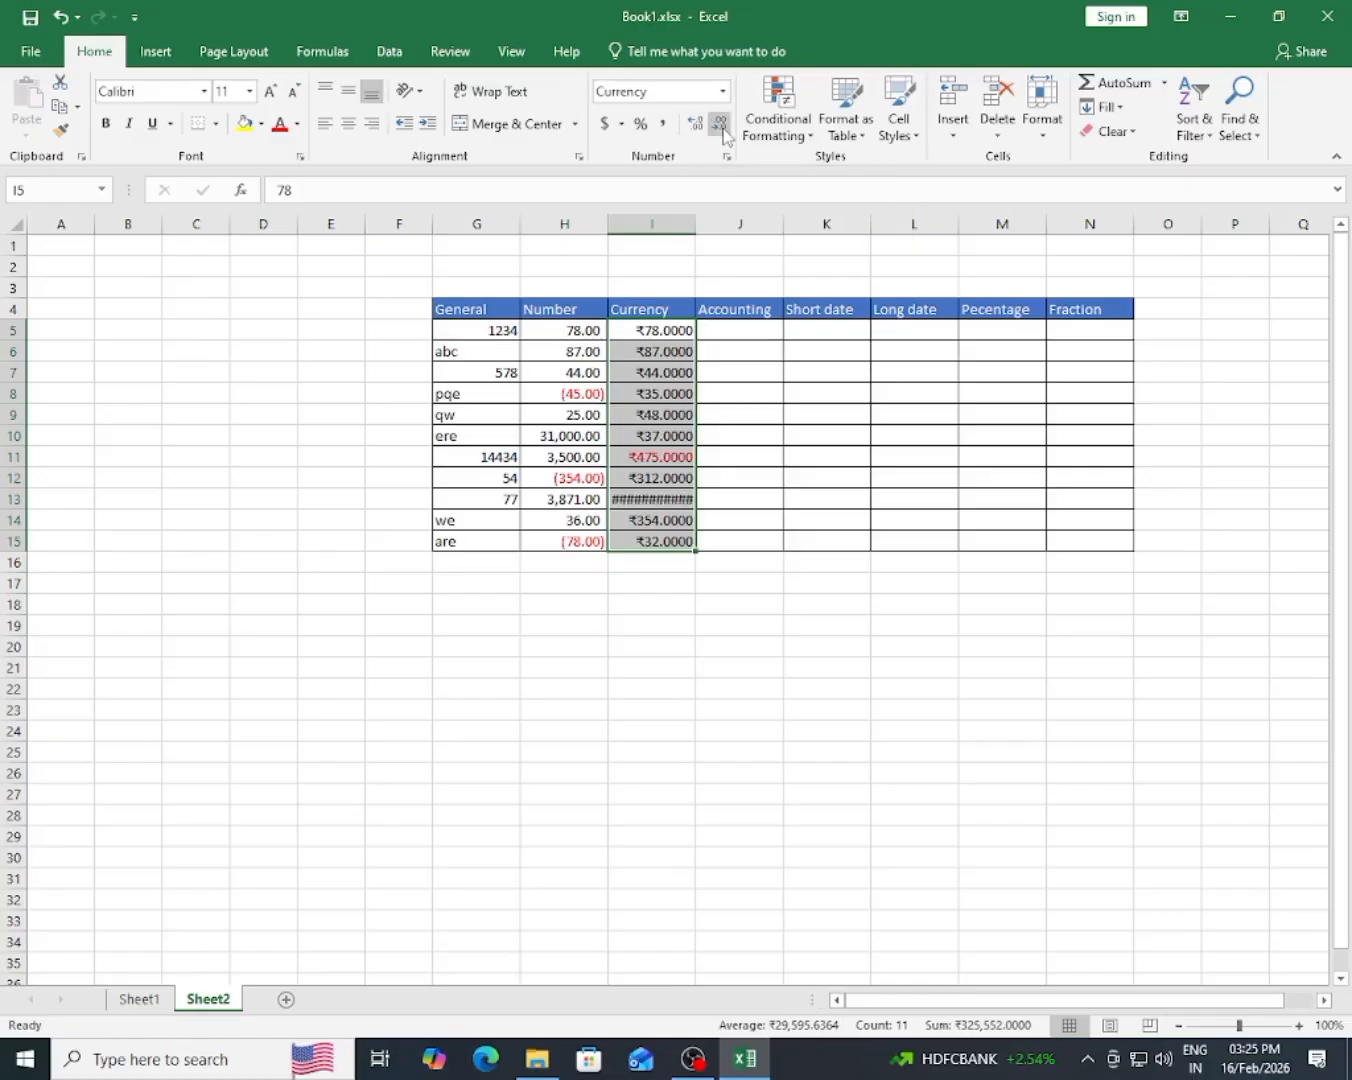
click(720, 124)
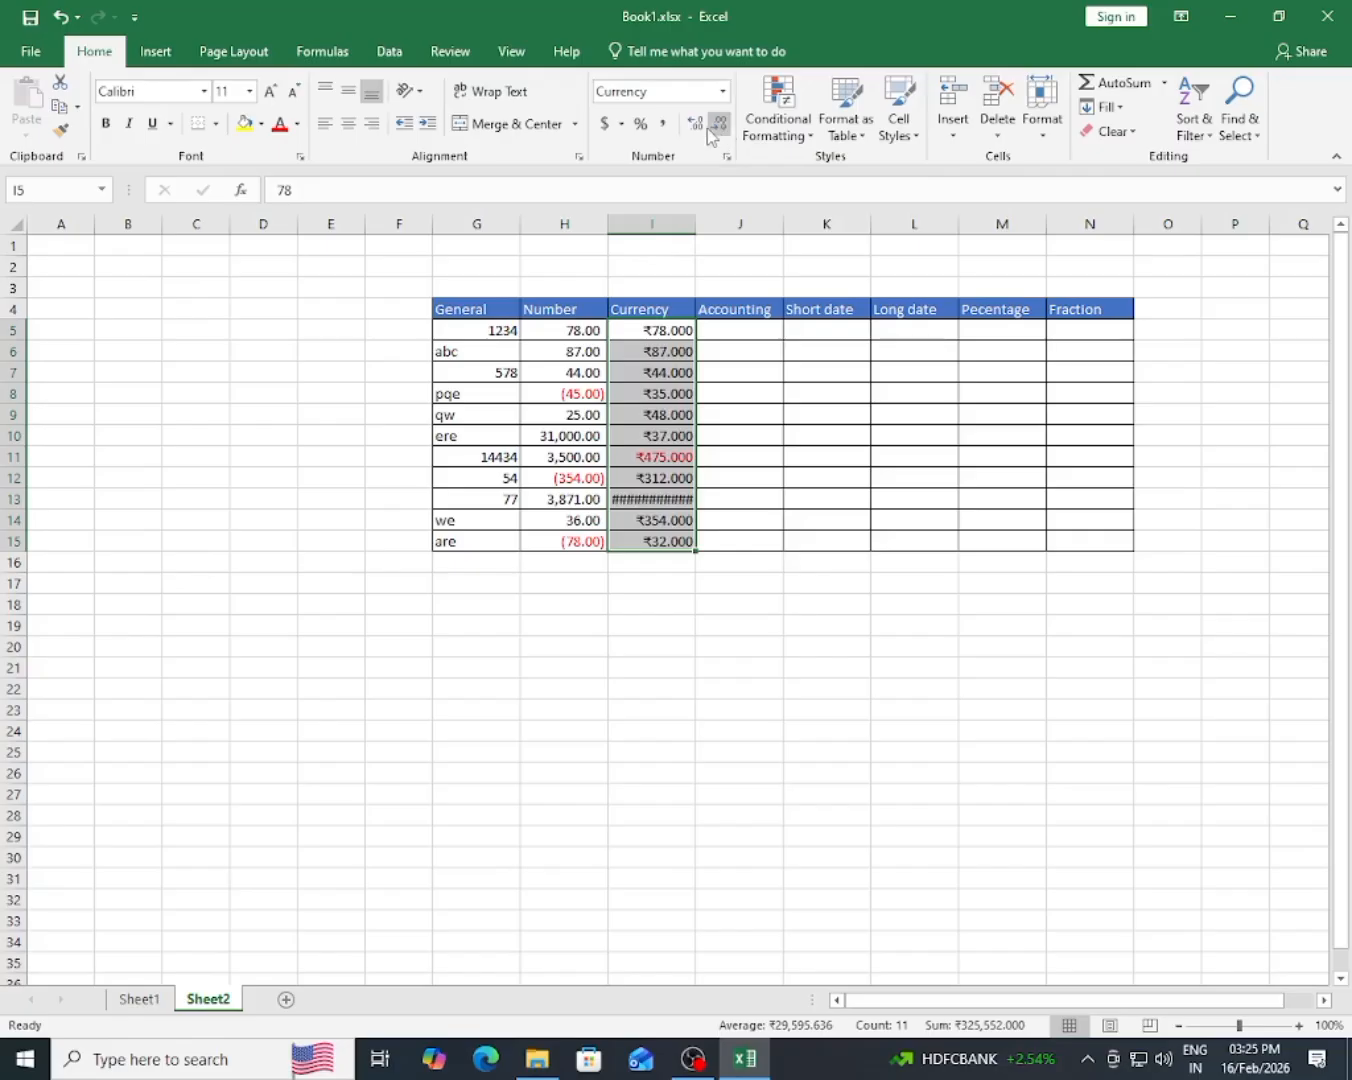
click(697, 124)
click(660, 414)
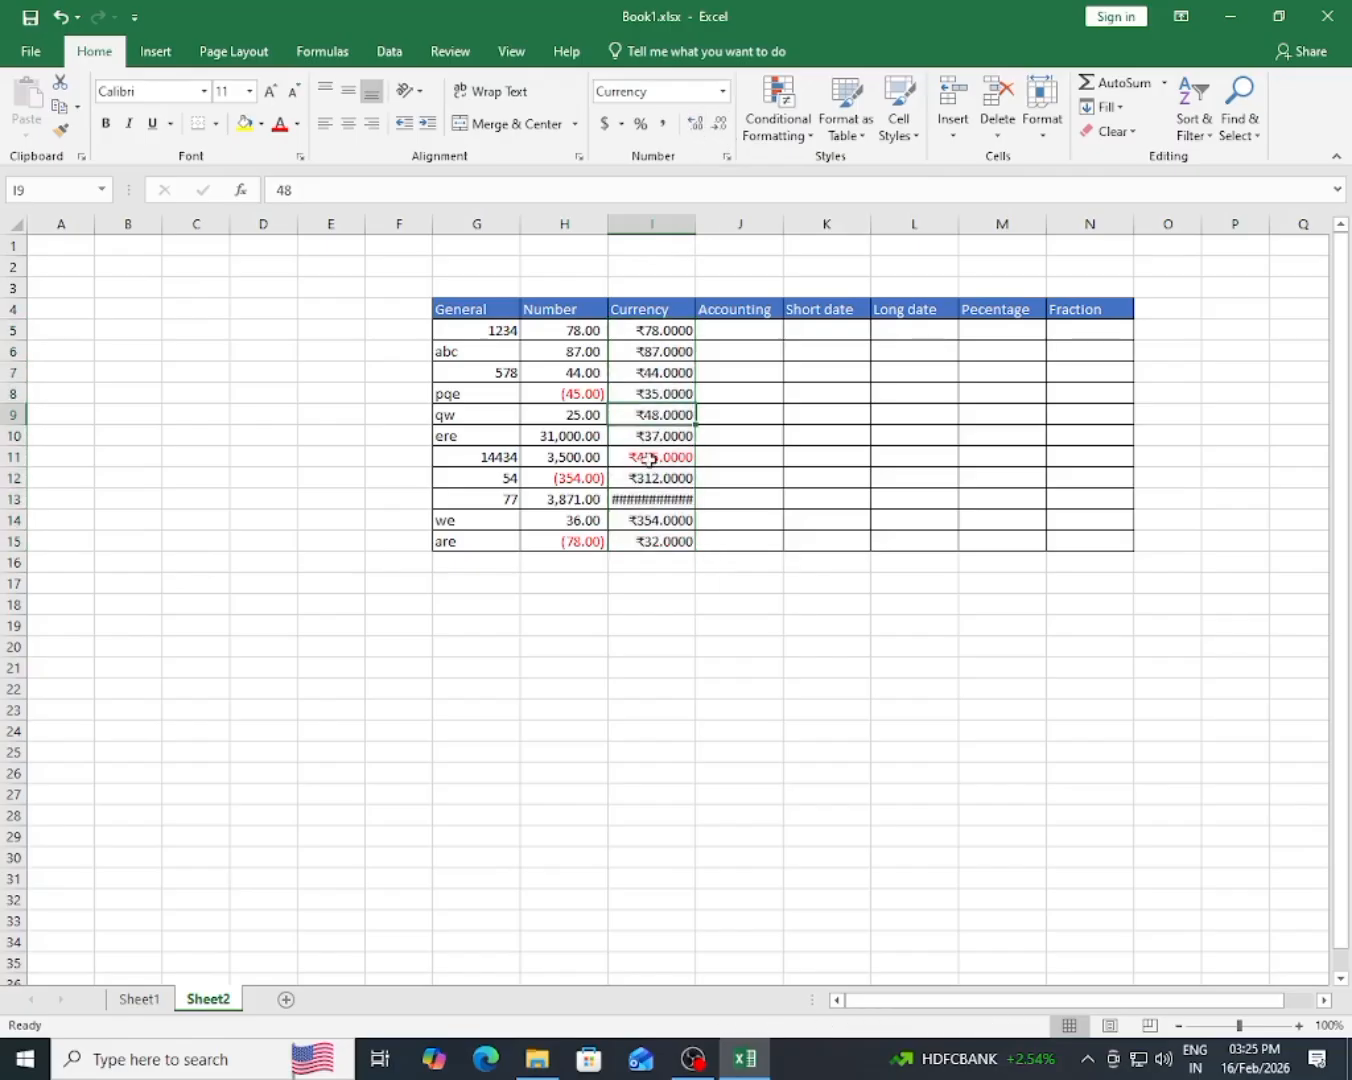
- Examine how cell I13 displays its value compared with the other cells in the Currency column
click(648, 499)
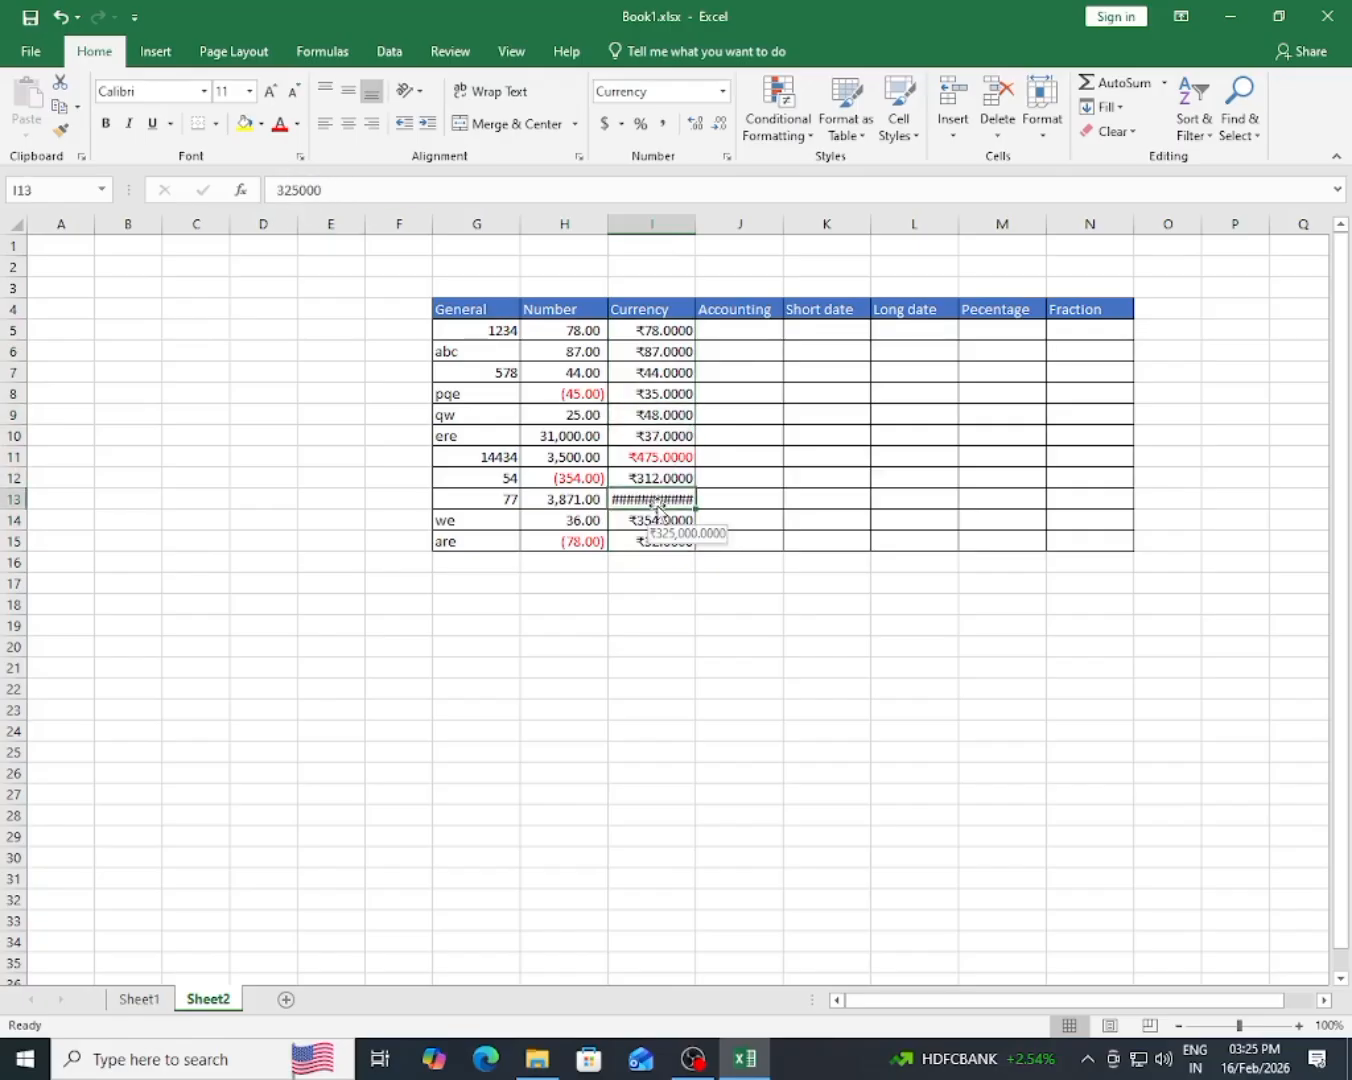
click(647, 389)
click(662, 416)
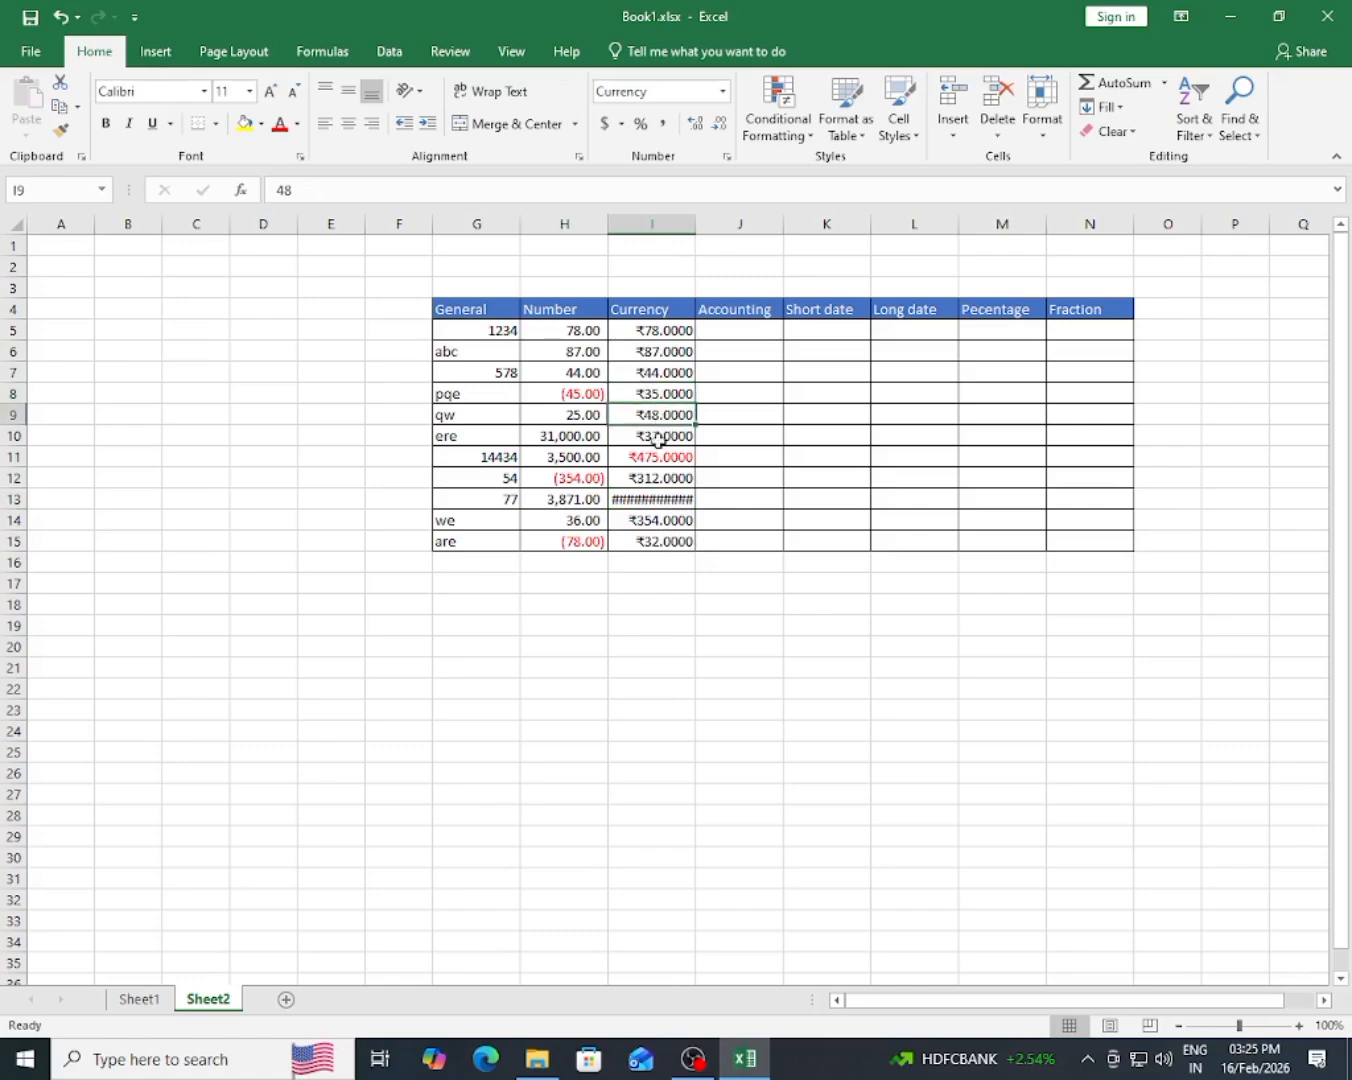
click(647, 458)
click(657, 498)
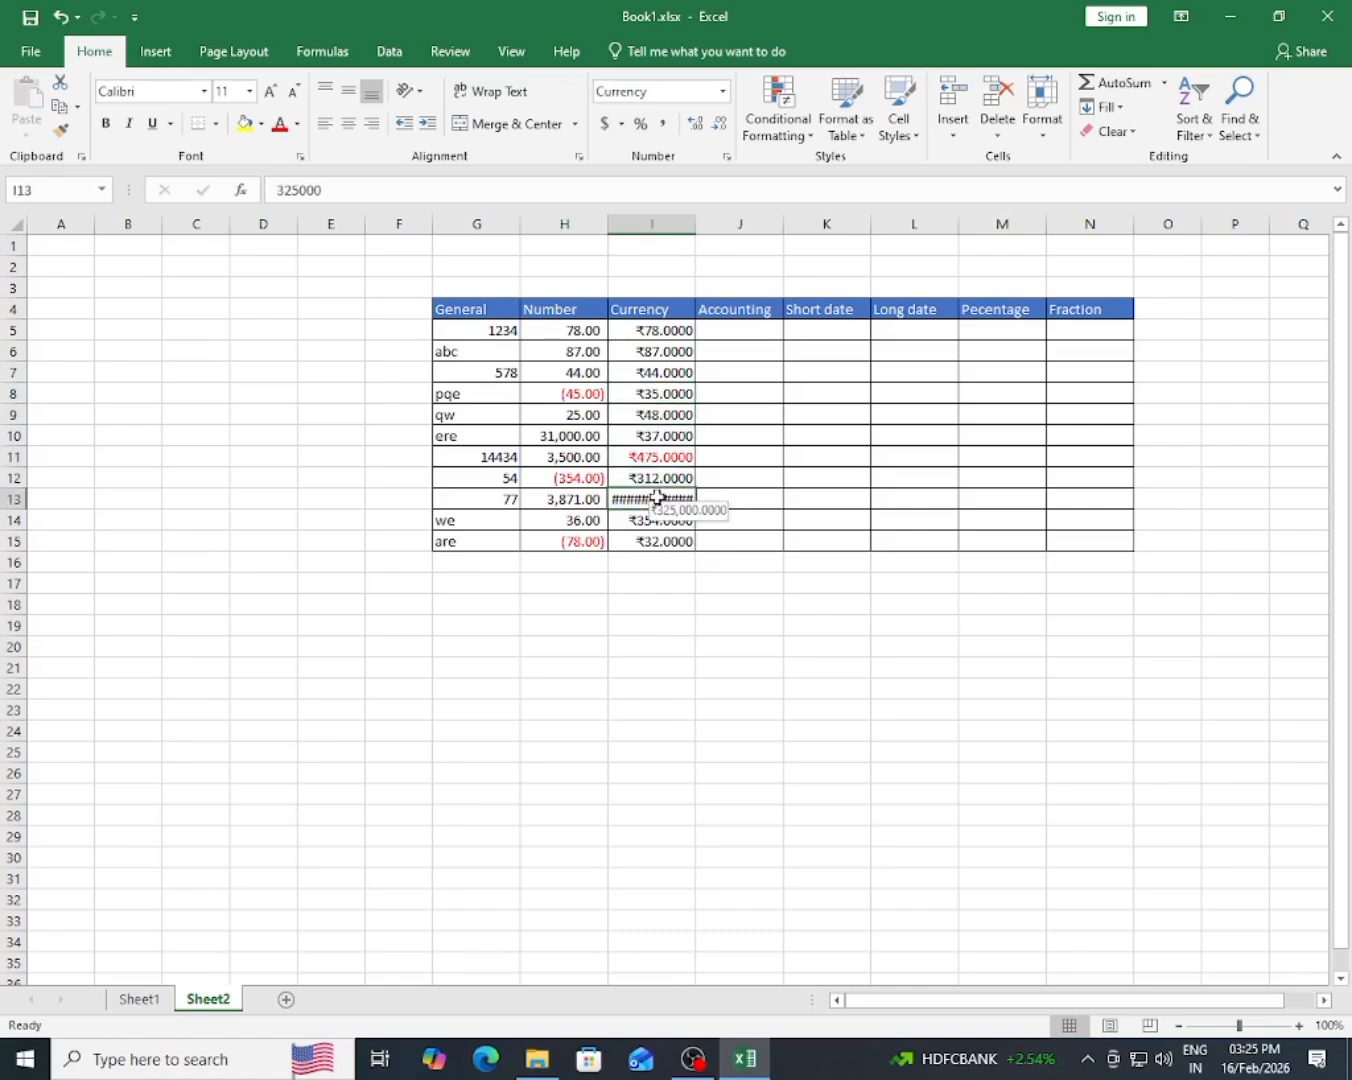
click(654, 437)
click(645, 333)
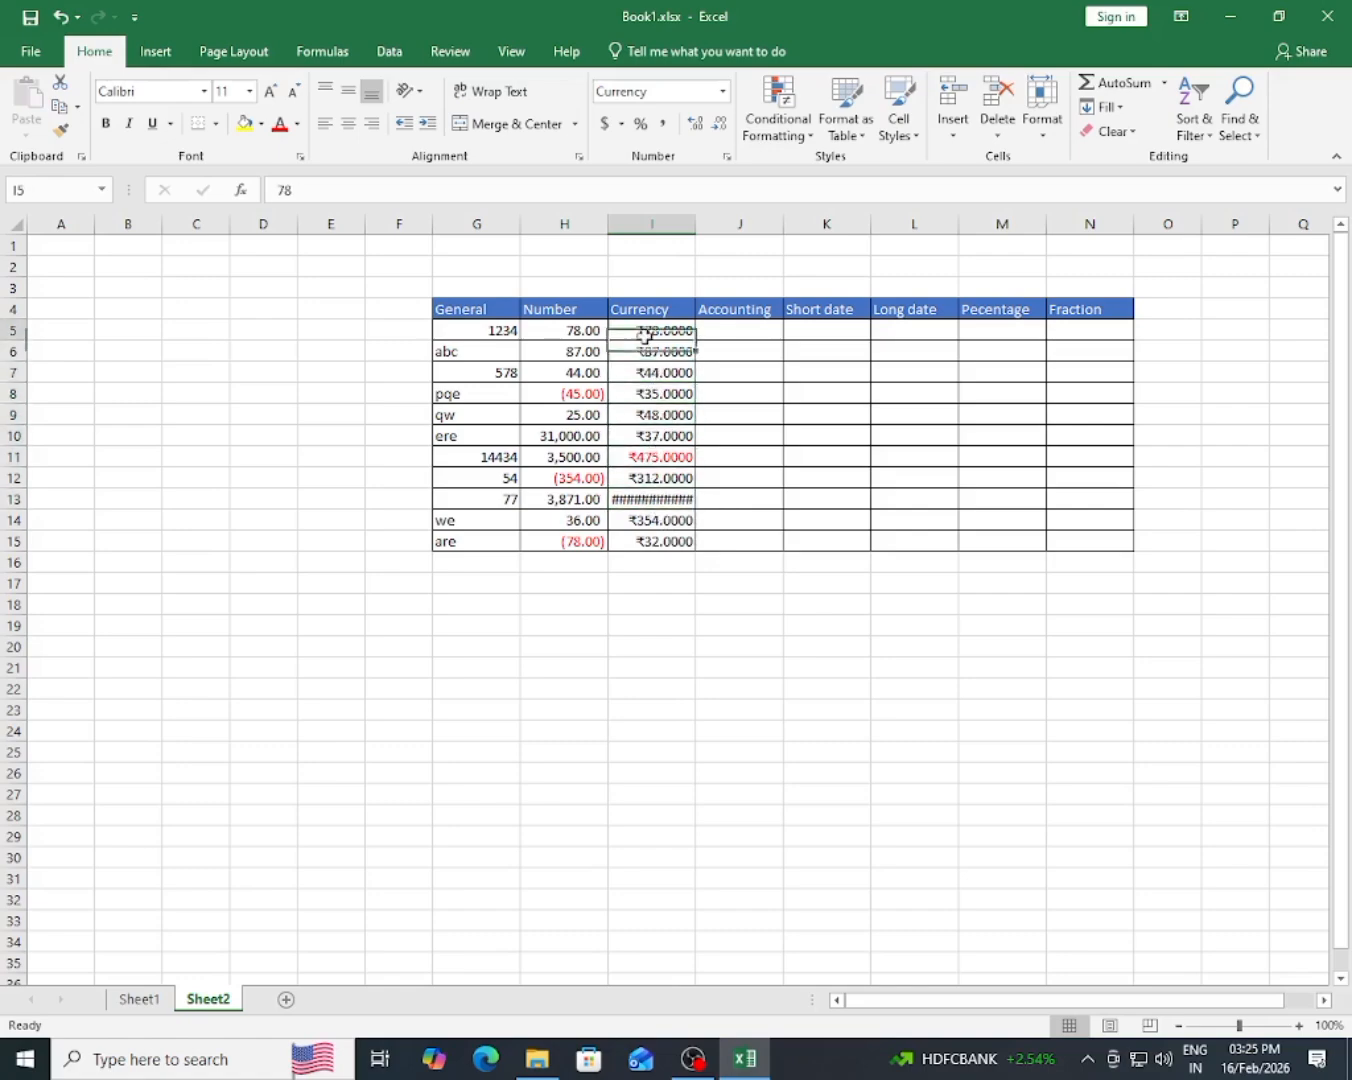
click(647, 392)
click(670, 456)
click(674, 497)
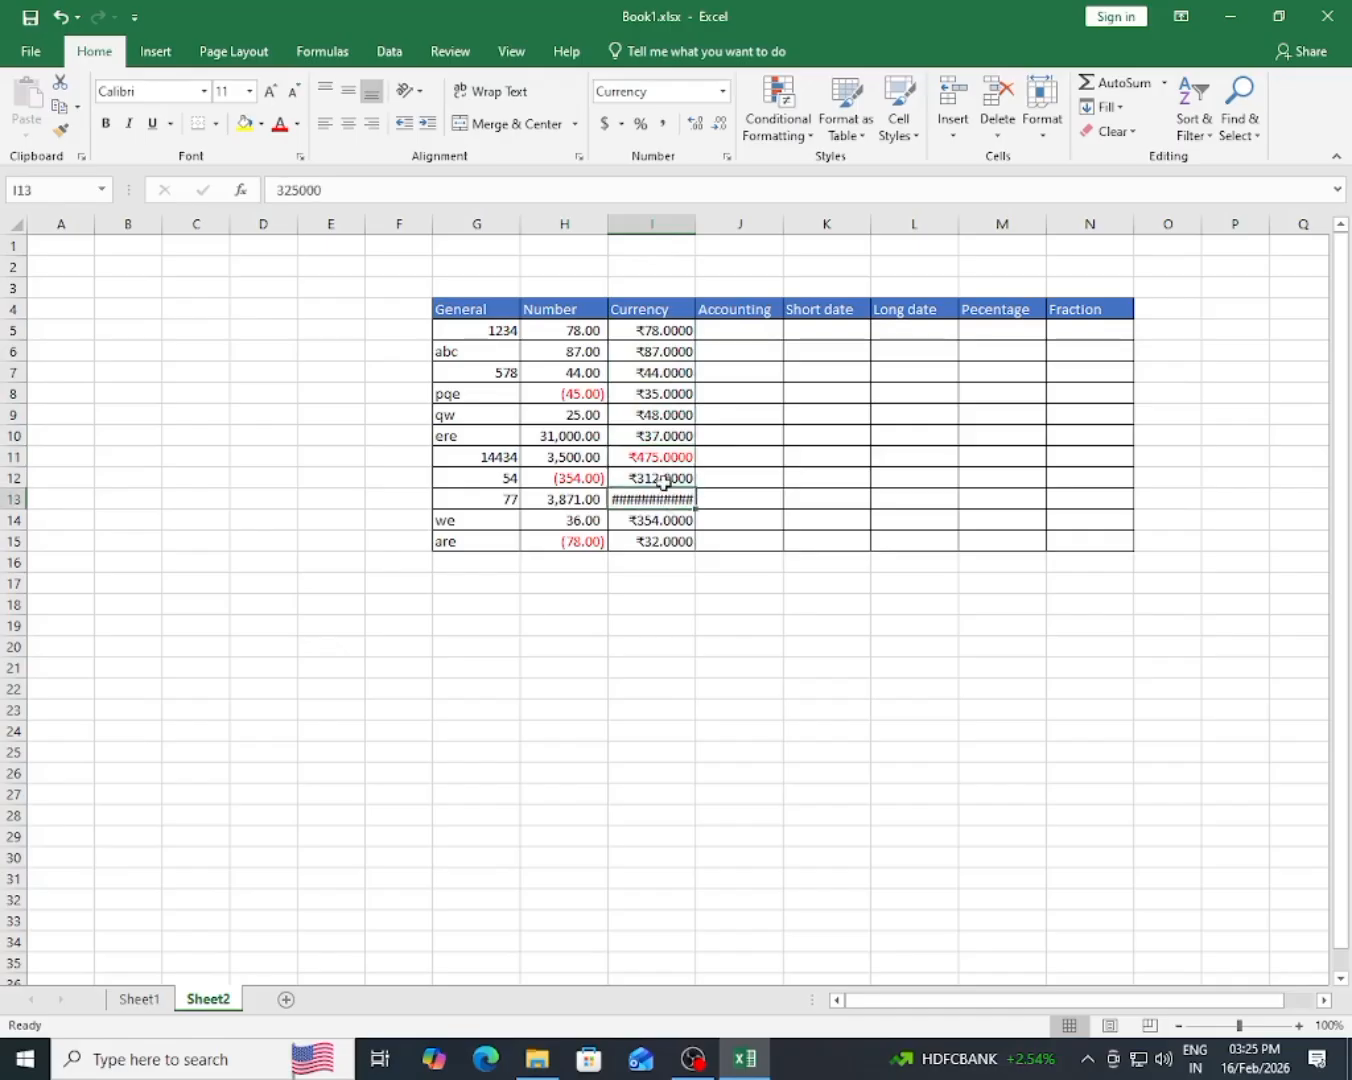
click(667, 393)
- Widen column I enough to display the full currency value in I13, and select that cell
click(677, 477)
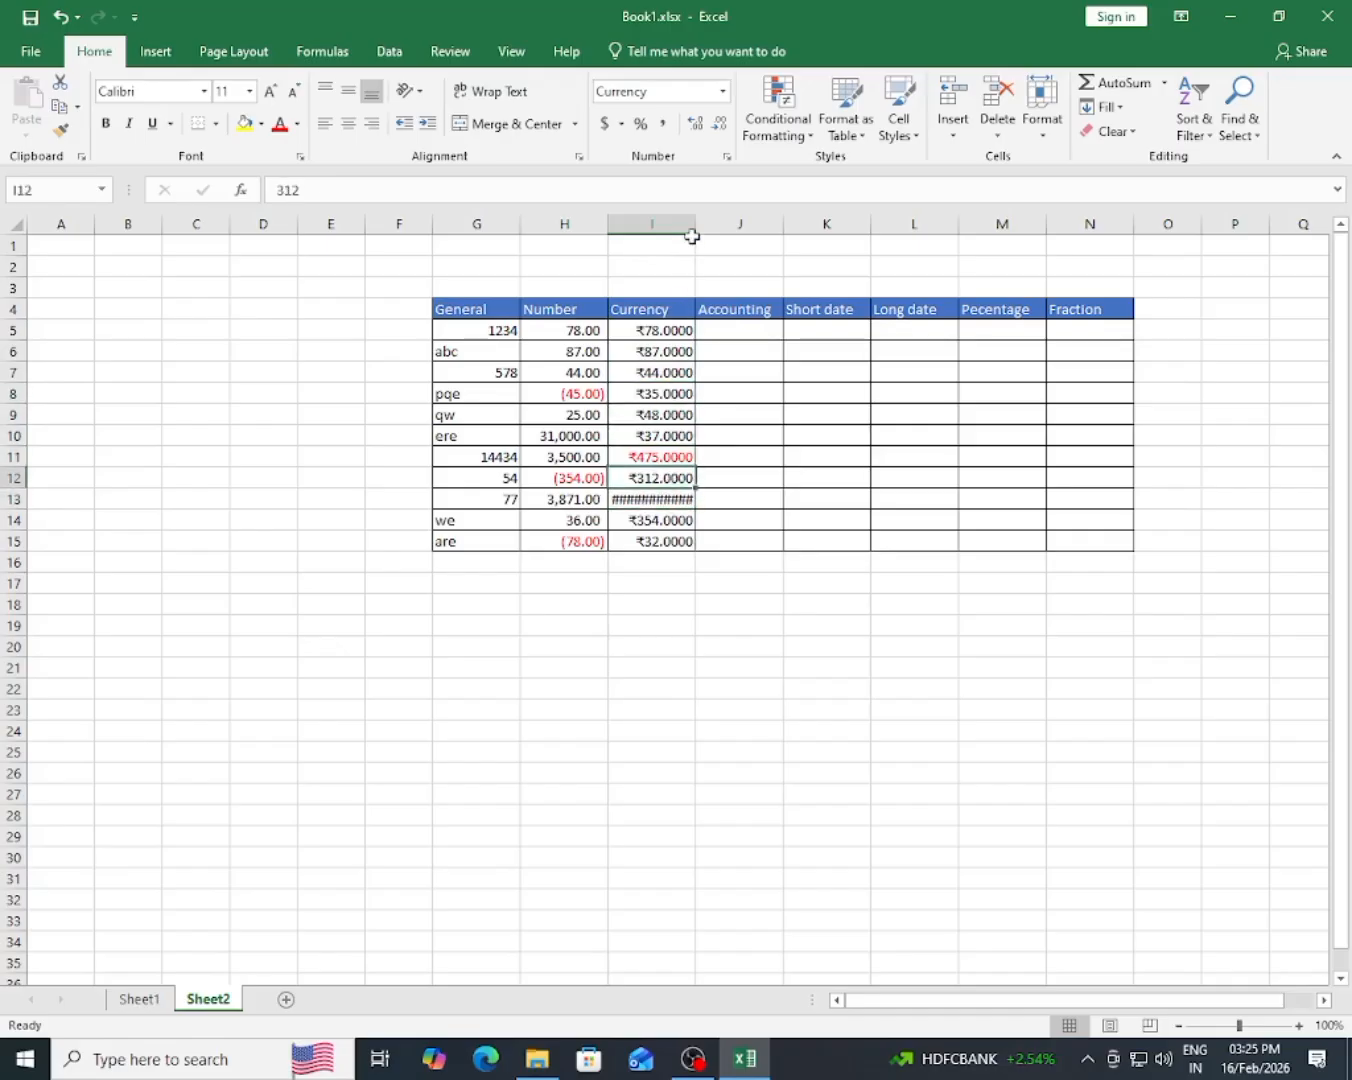
drag(695, 223, 727, 224)
click(708, 500)
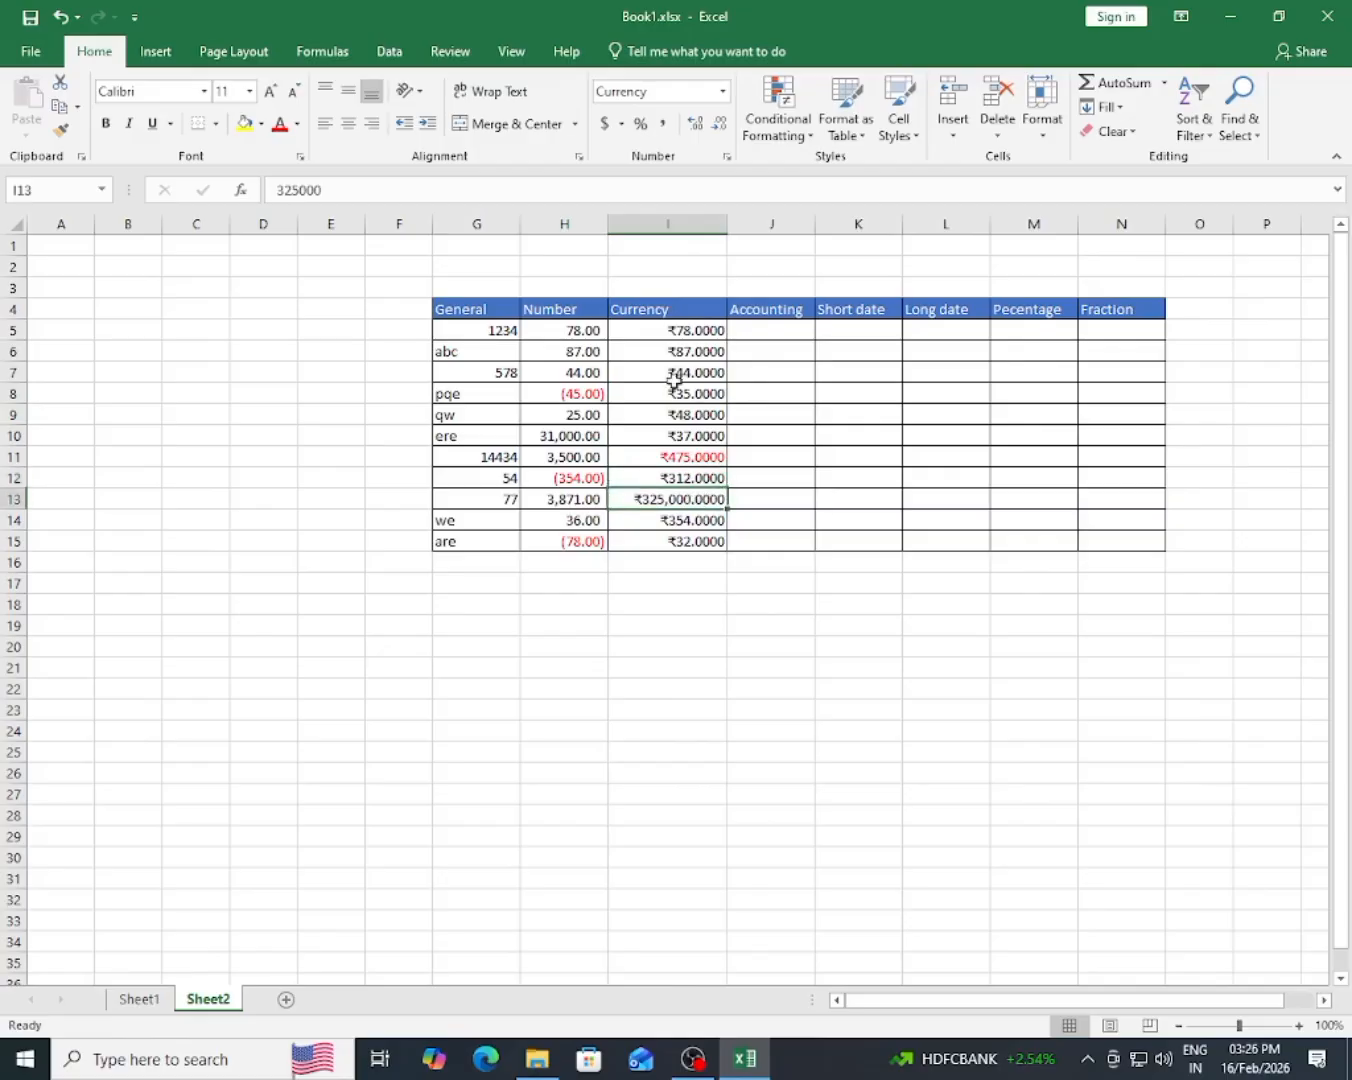
- Decrease the decimal places of the Currency values in I5:I15 to two
drag(685, 328, 688, 540)
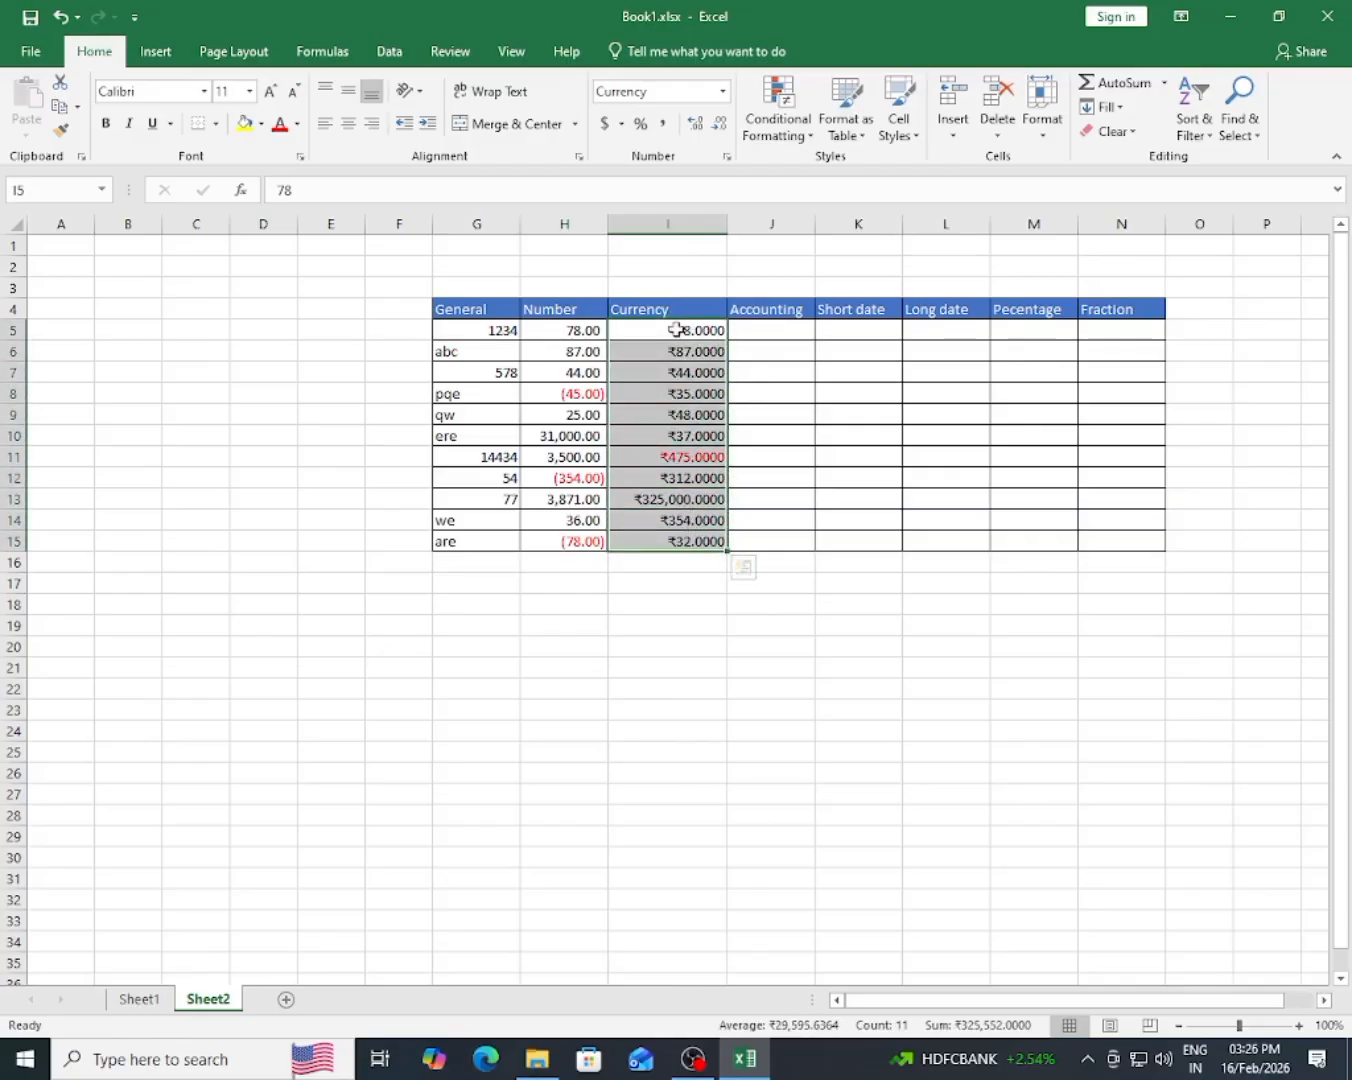
click(716, 133)
click(716, 133)
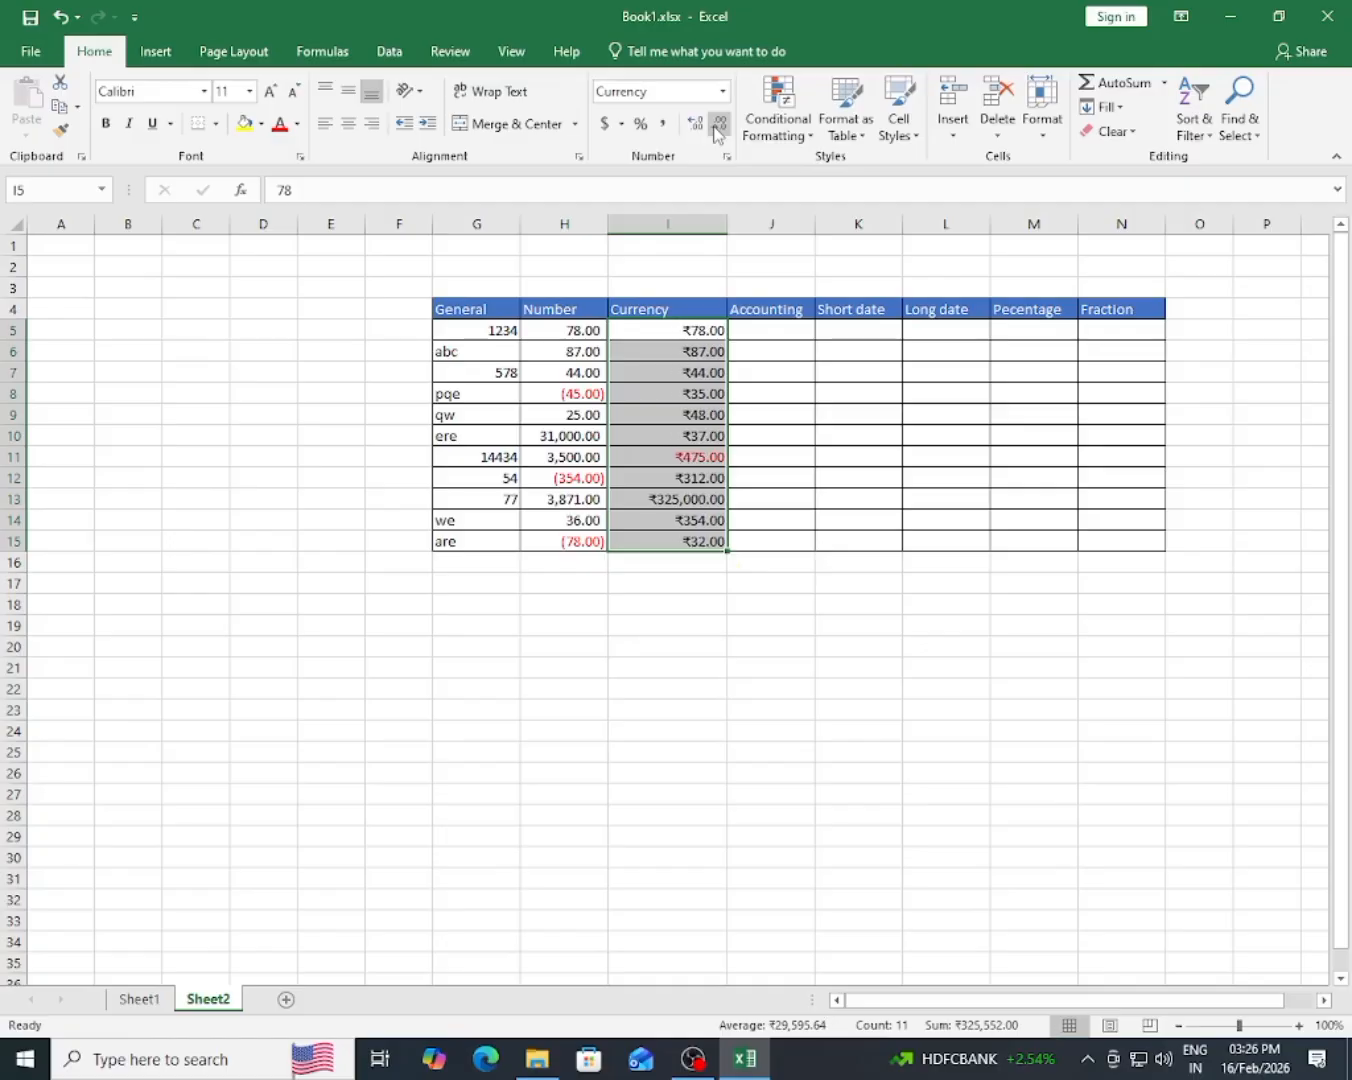
- Change the Currency value in I8 to -35 and check how the cell displays it
click(714, 438)
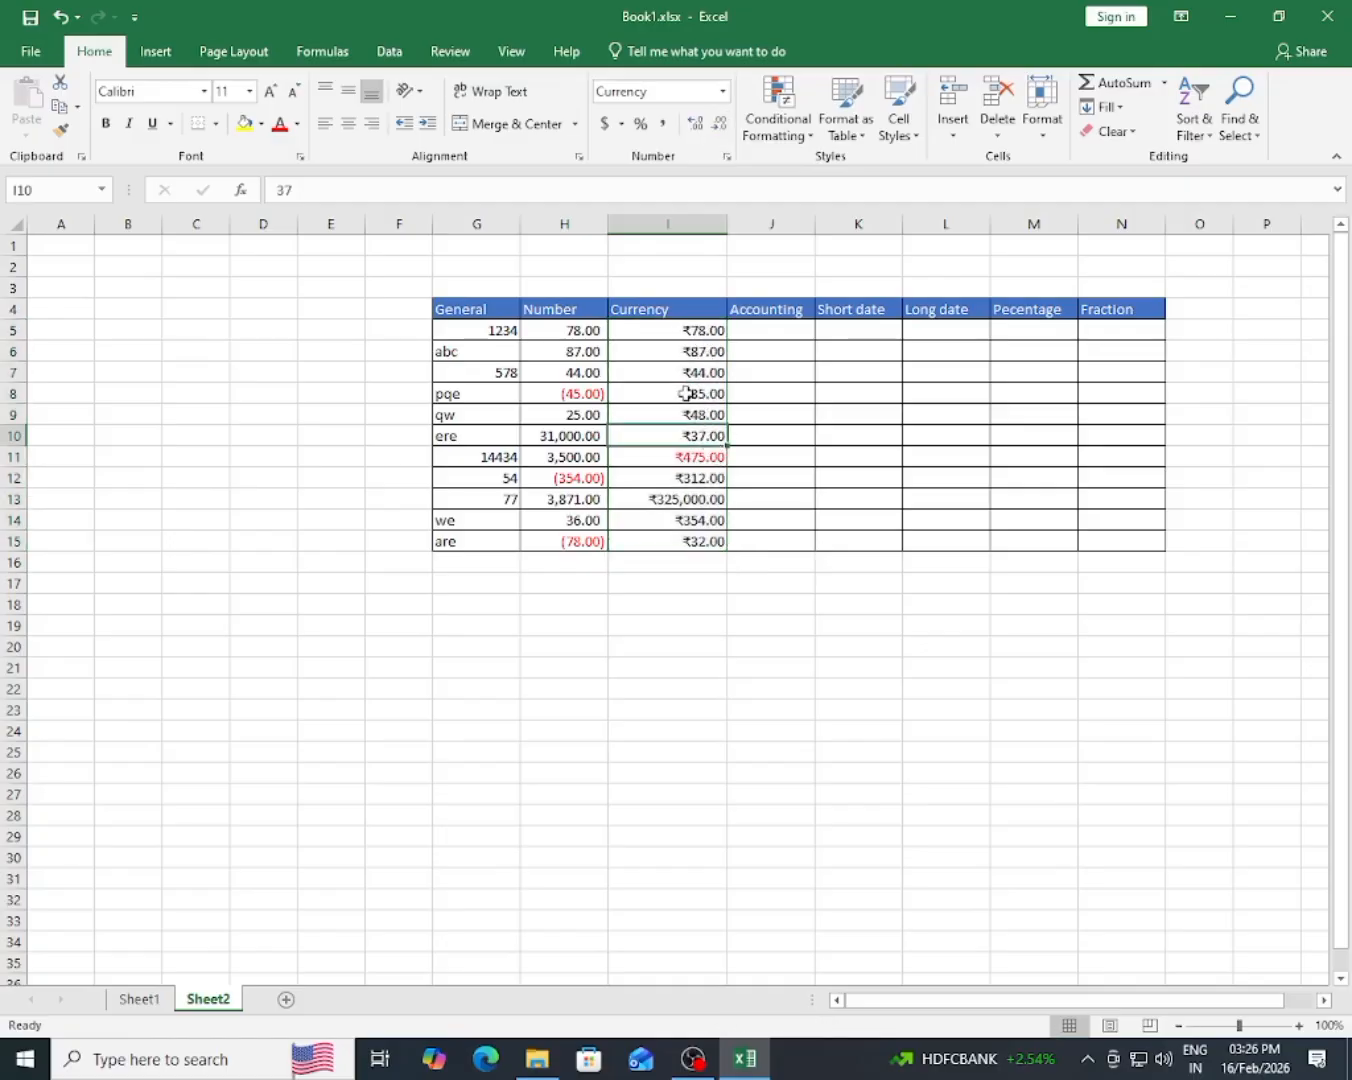
key(Up)
key(Up)
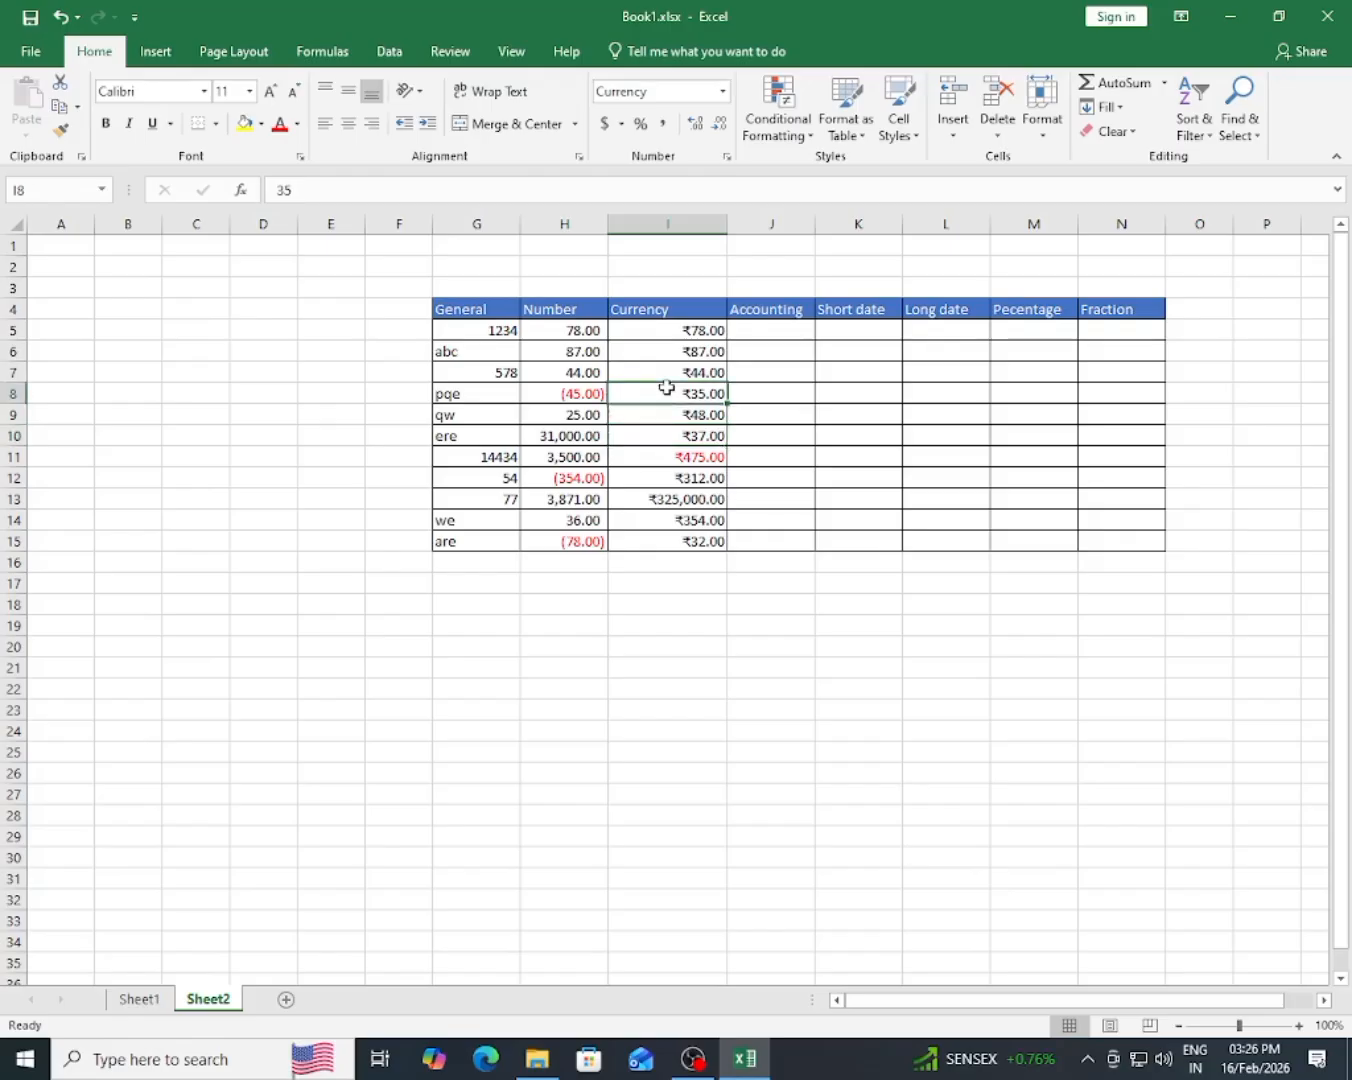
click(278, 192)
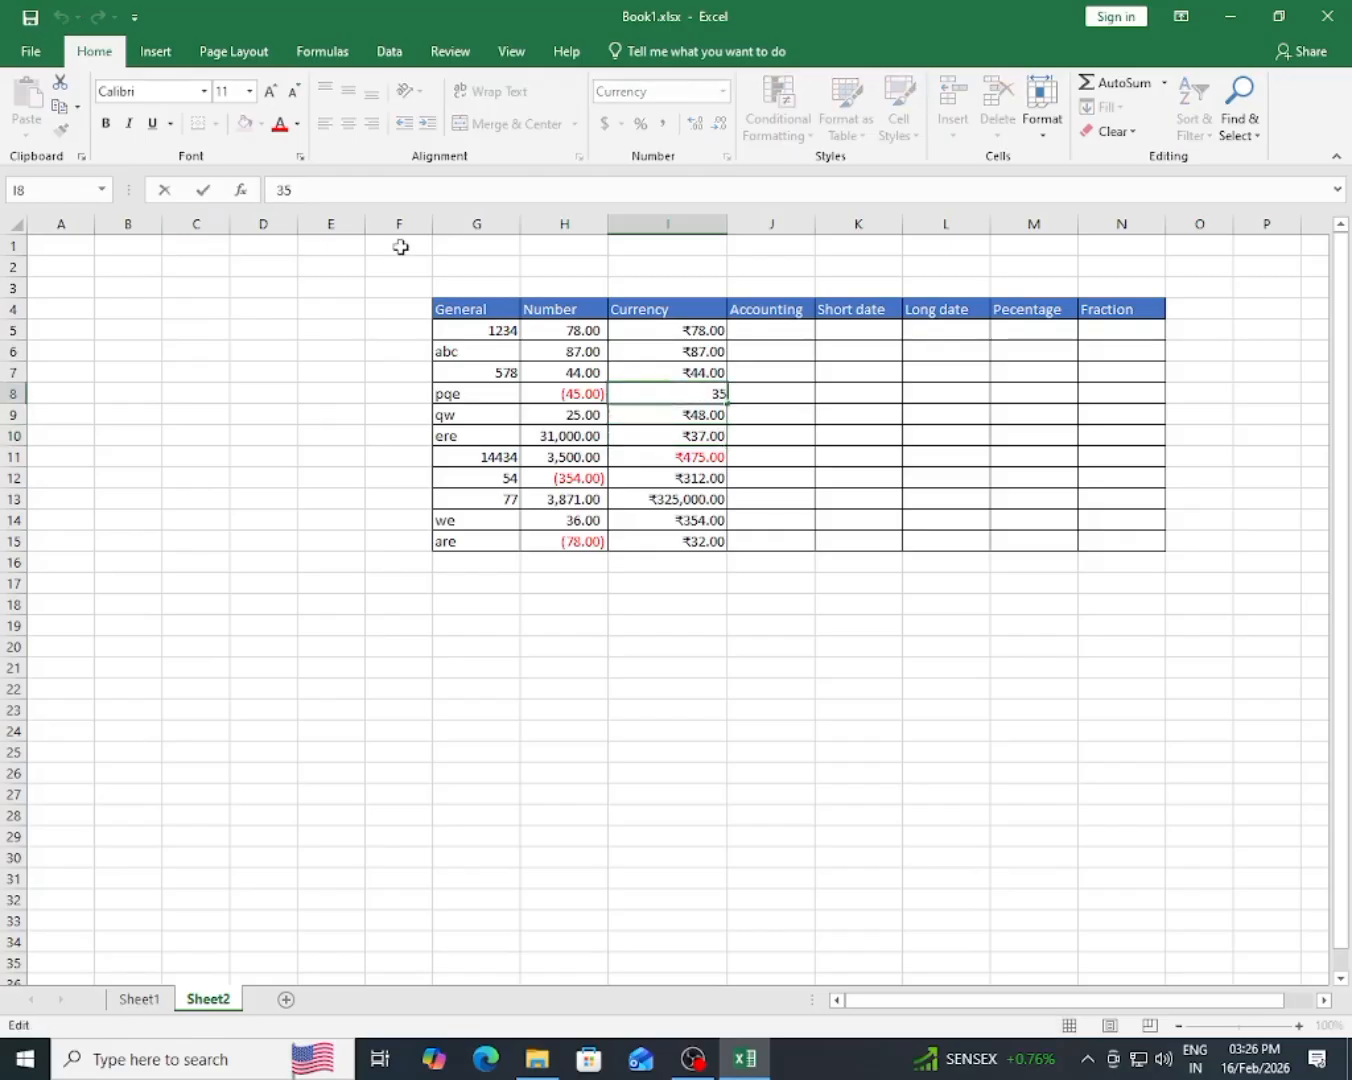
key(Return)
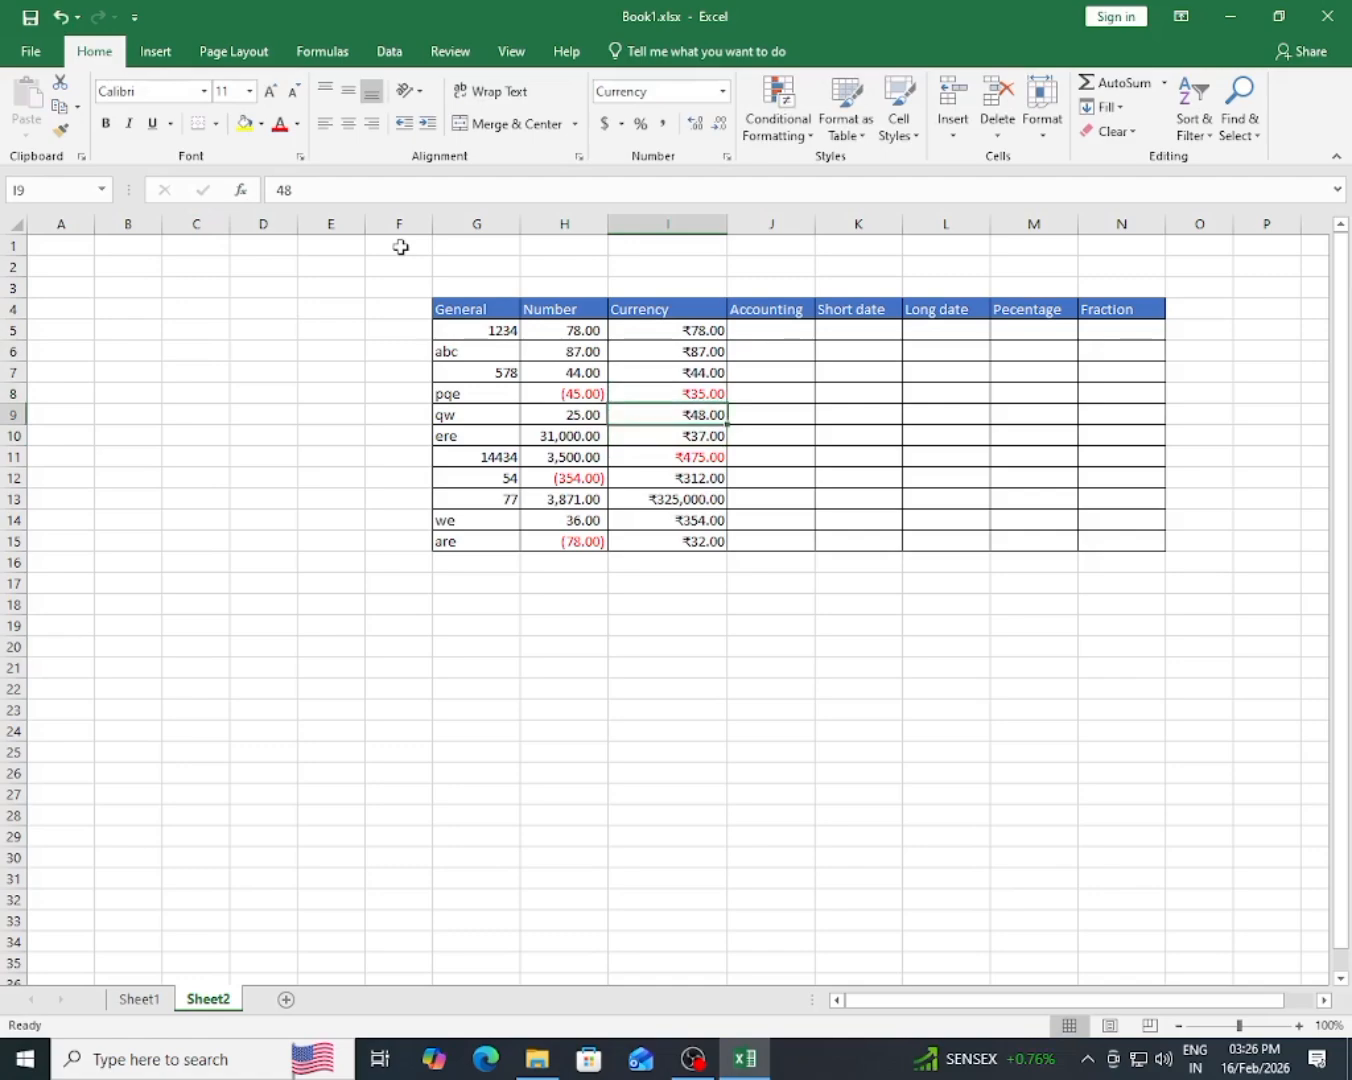
click(681, 395)
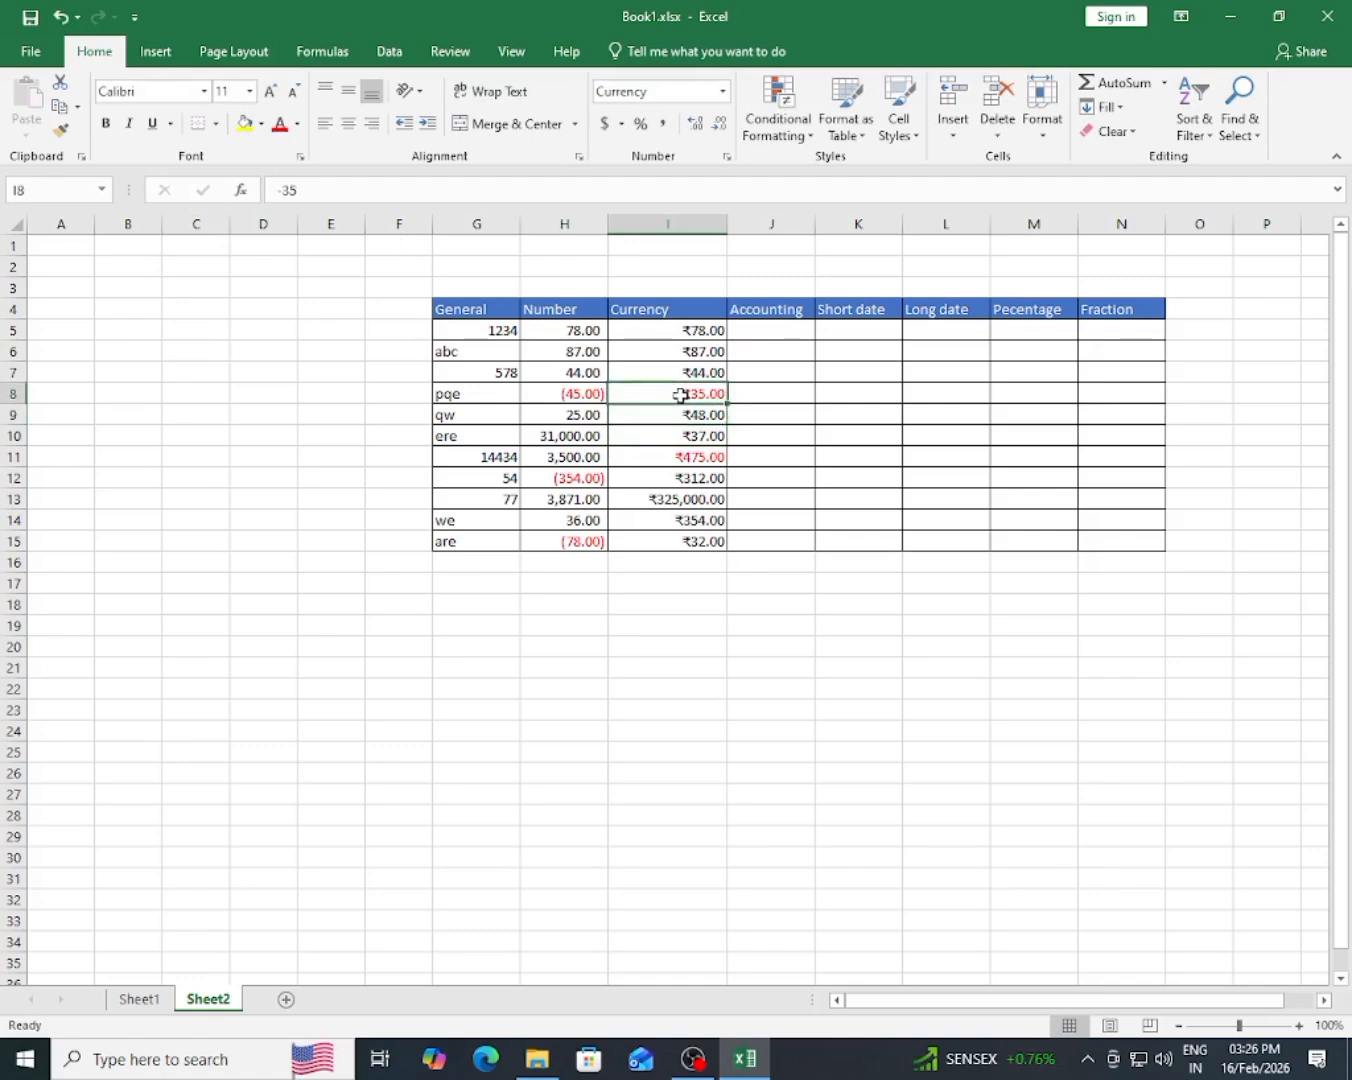
click(737, 578)
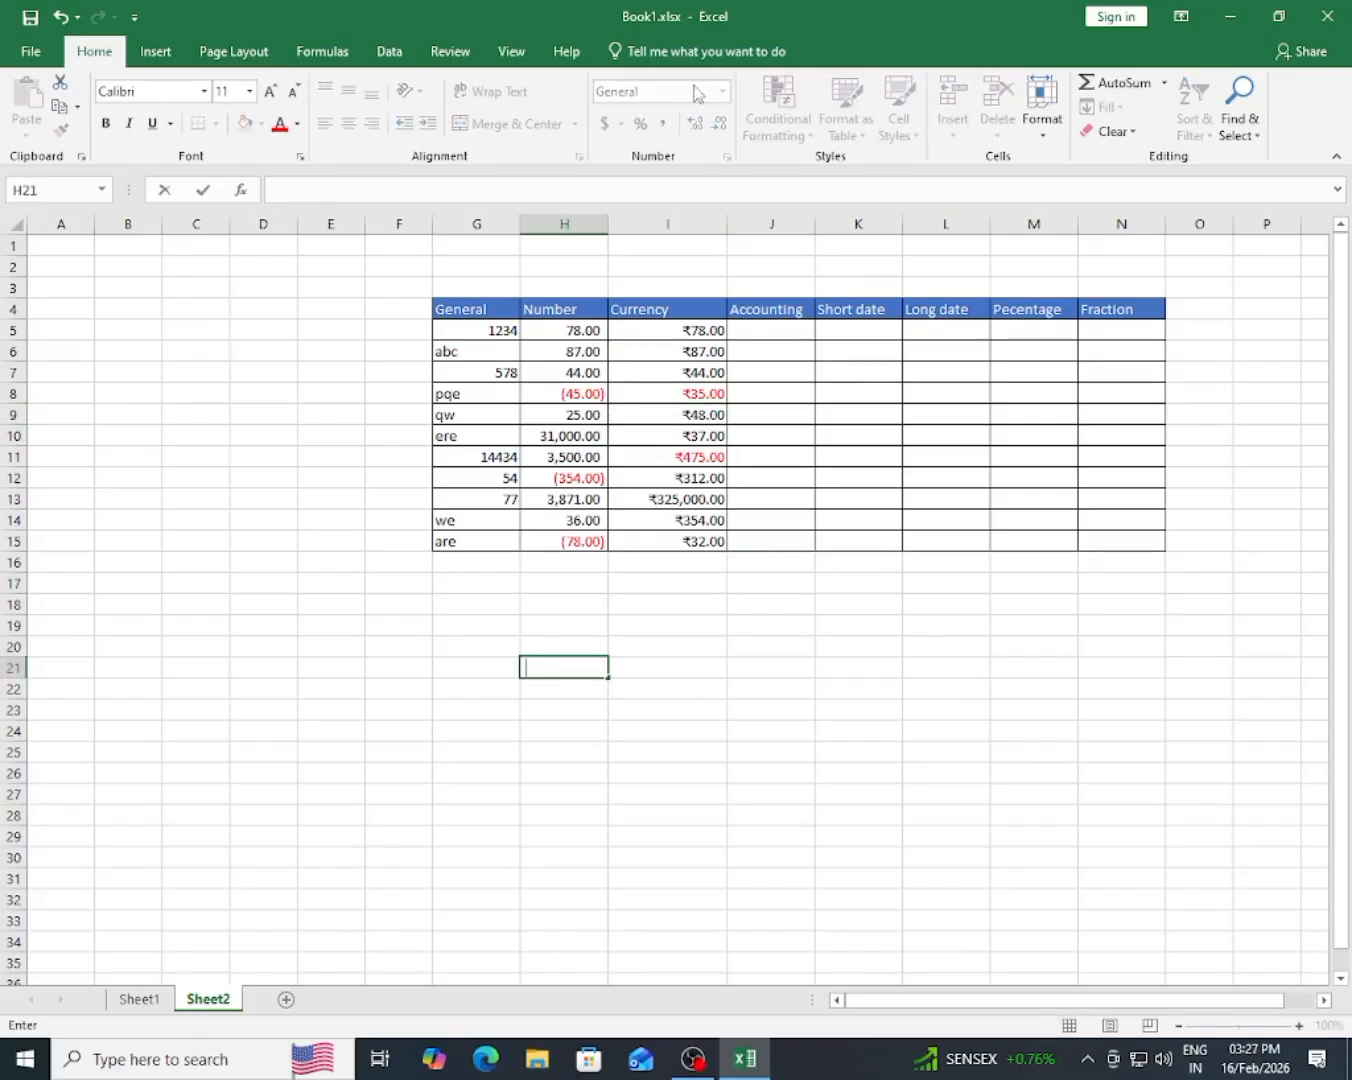
click(850, 727)
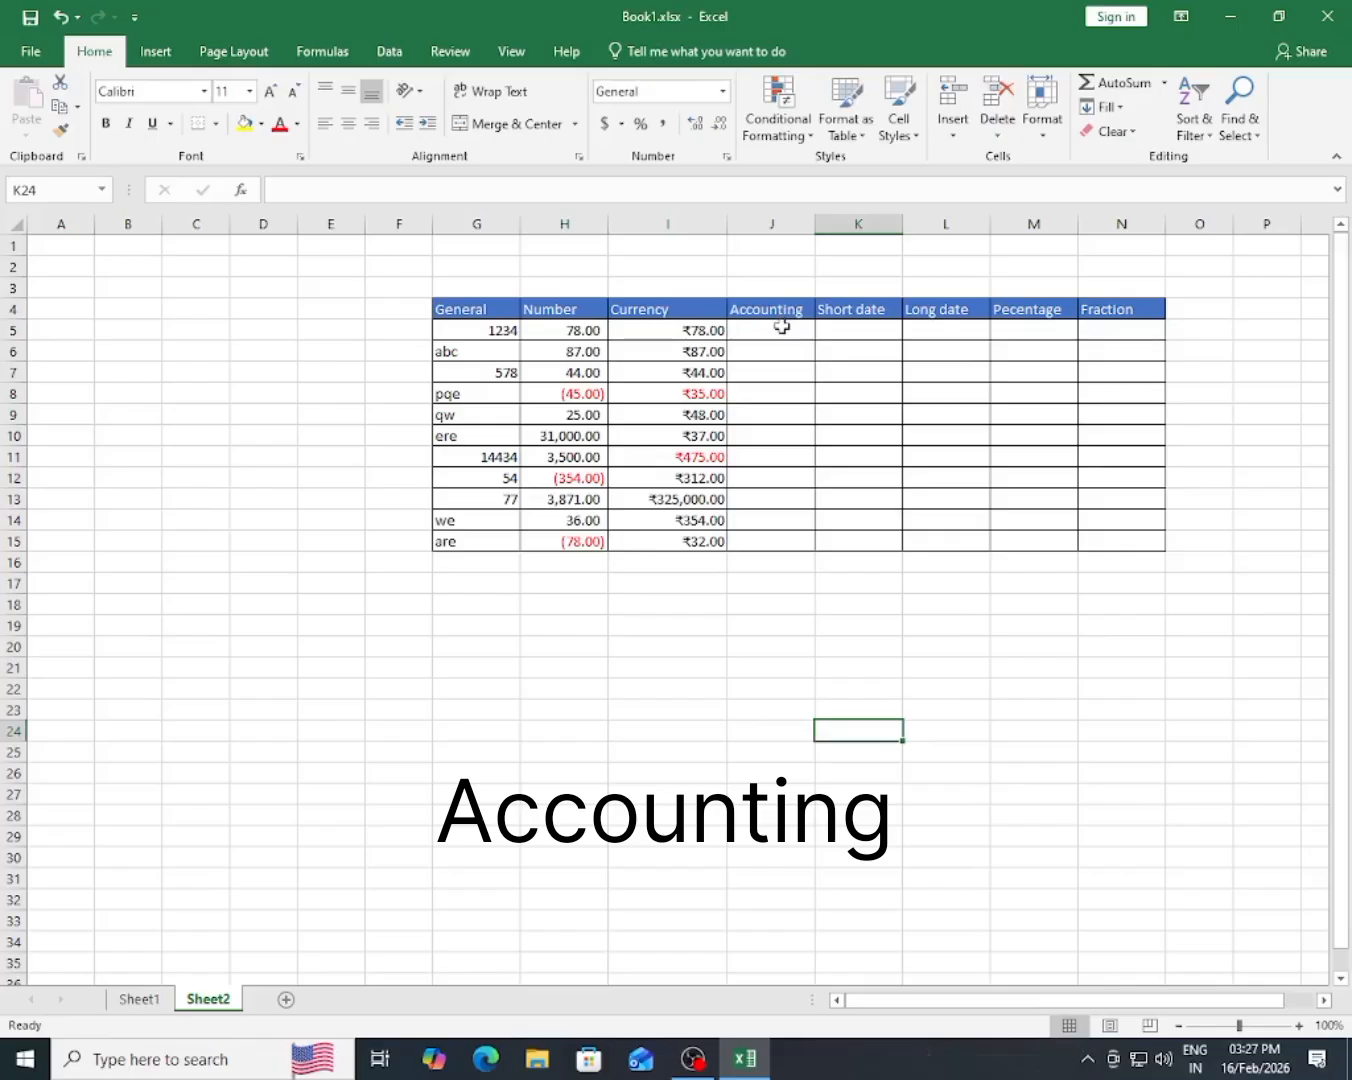
- Apply the Accounting number format to the empty cells J5:J15 under the Accounting heading
drag(779, 329, 779, 536)
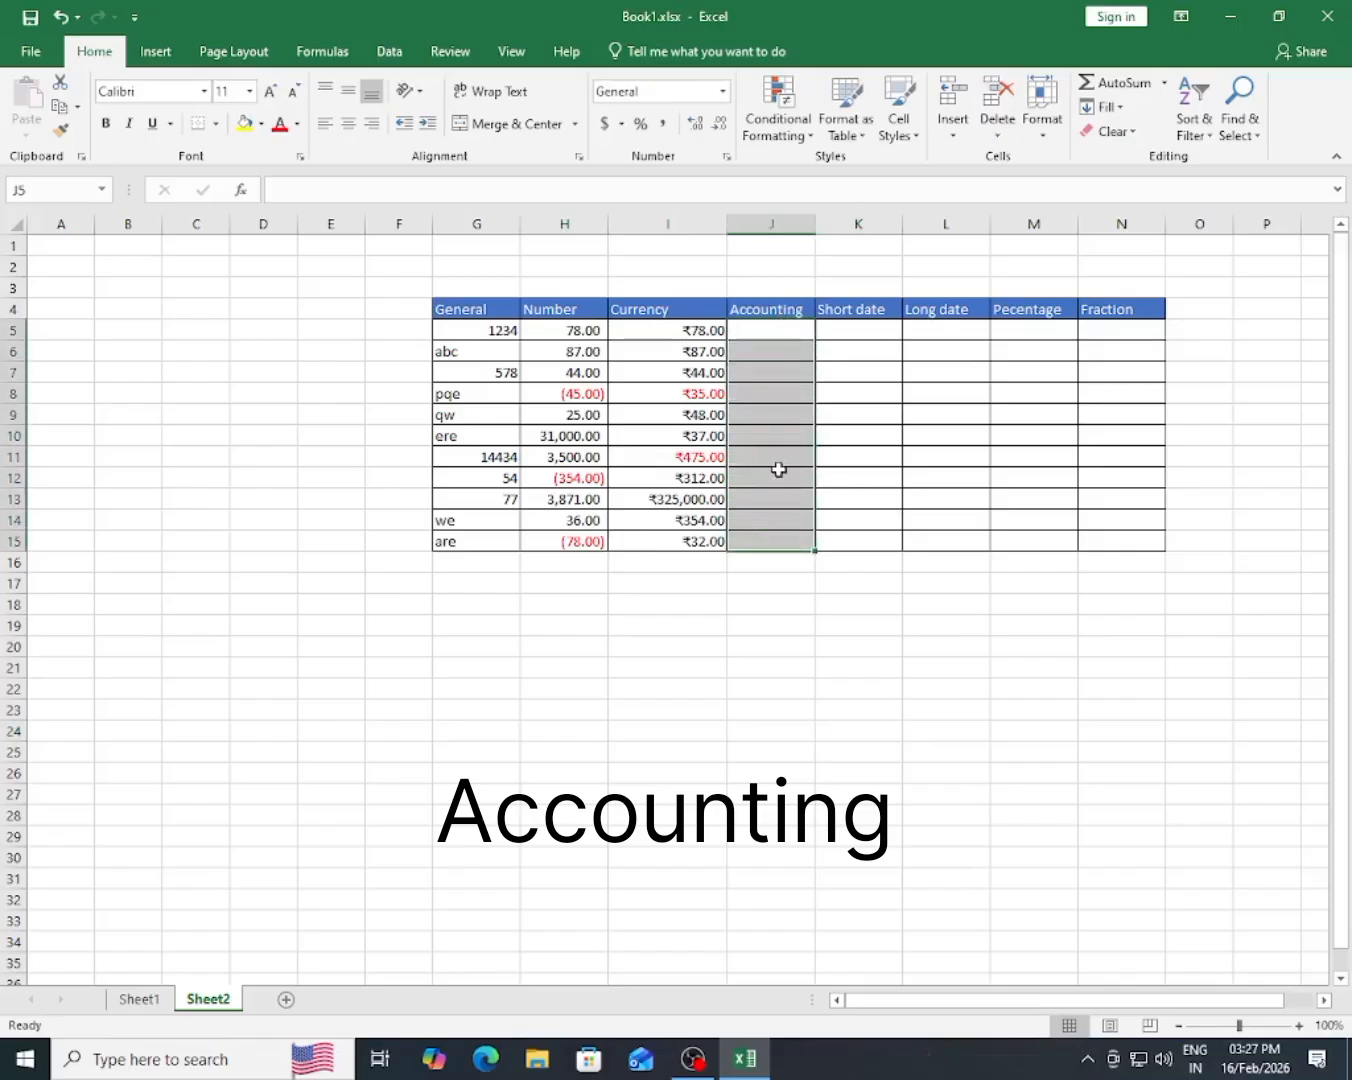
click(723, 92)
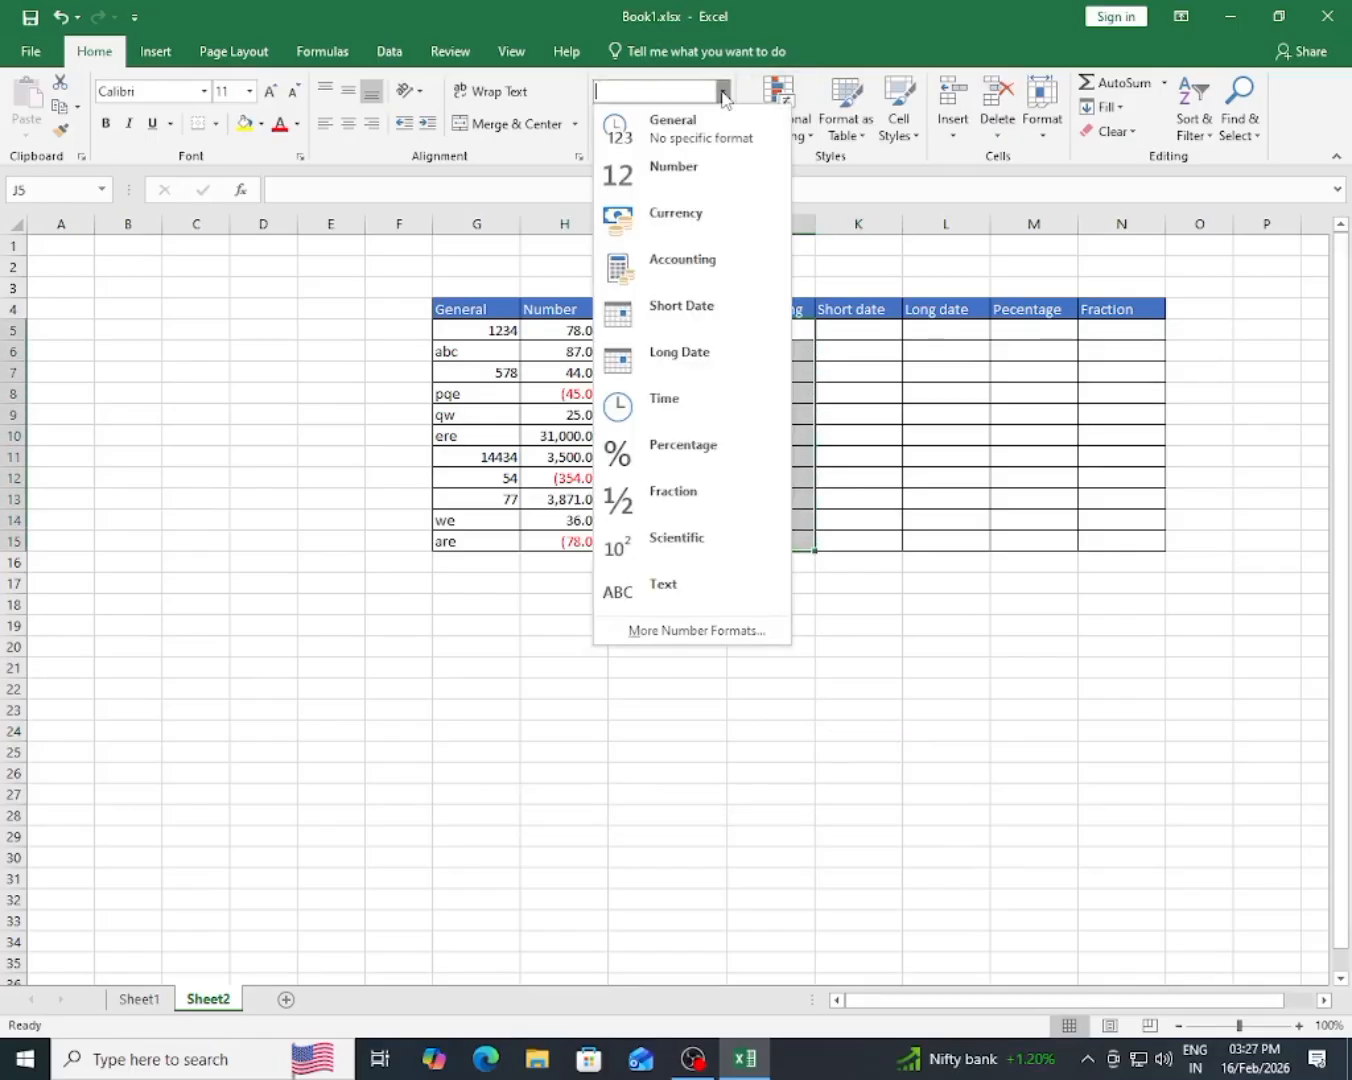
click(663, 272)
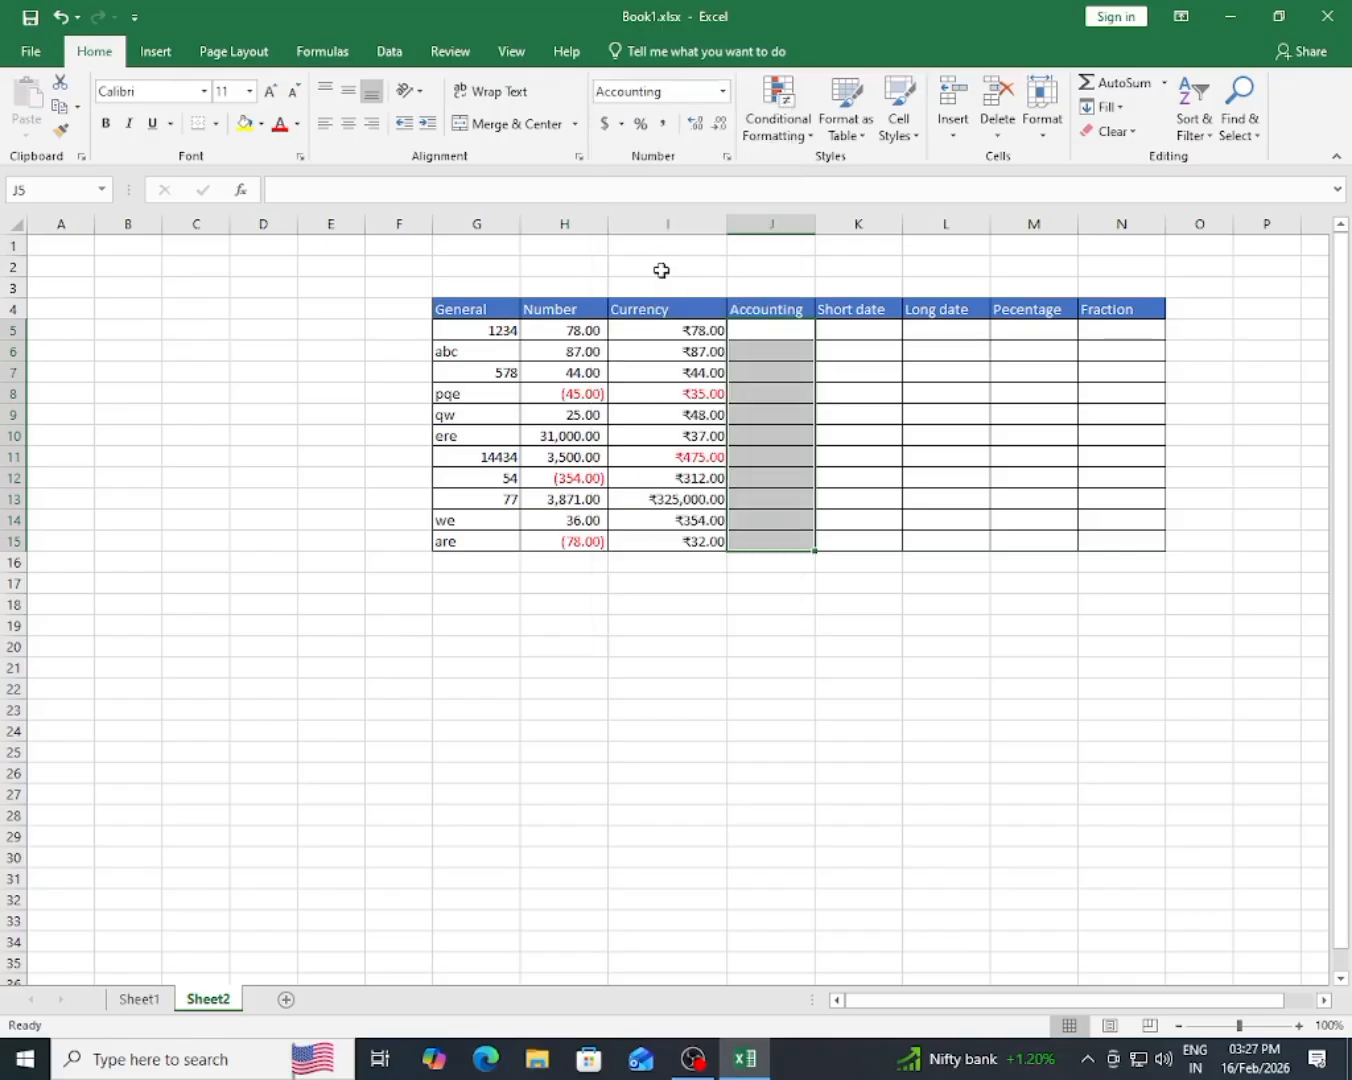
click(741, 409)
- Enter 45, 97, 64, 35 and 31 in cells J5:J9 of the Accounting column
click(763, 333)
text(45)
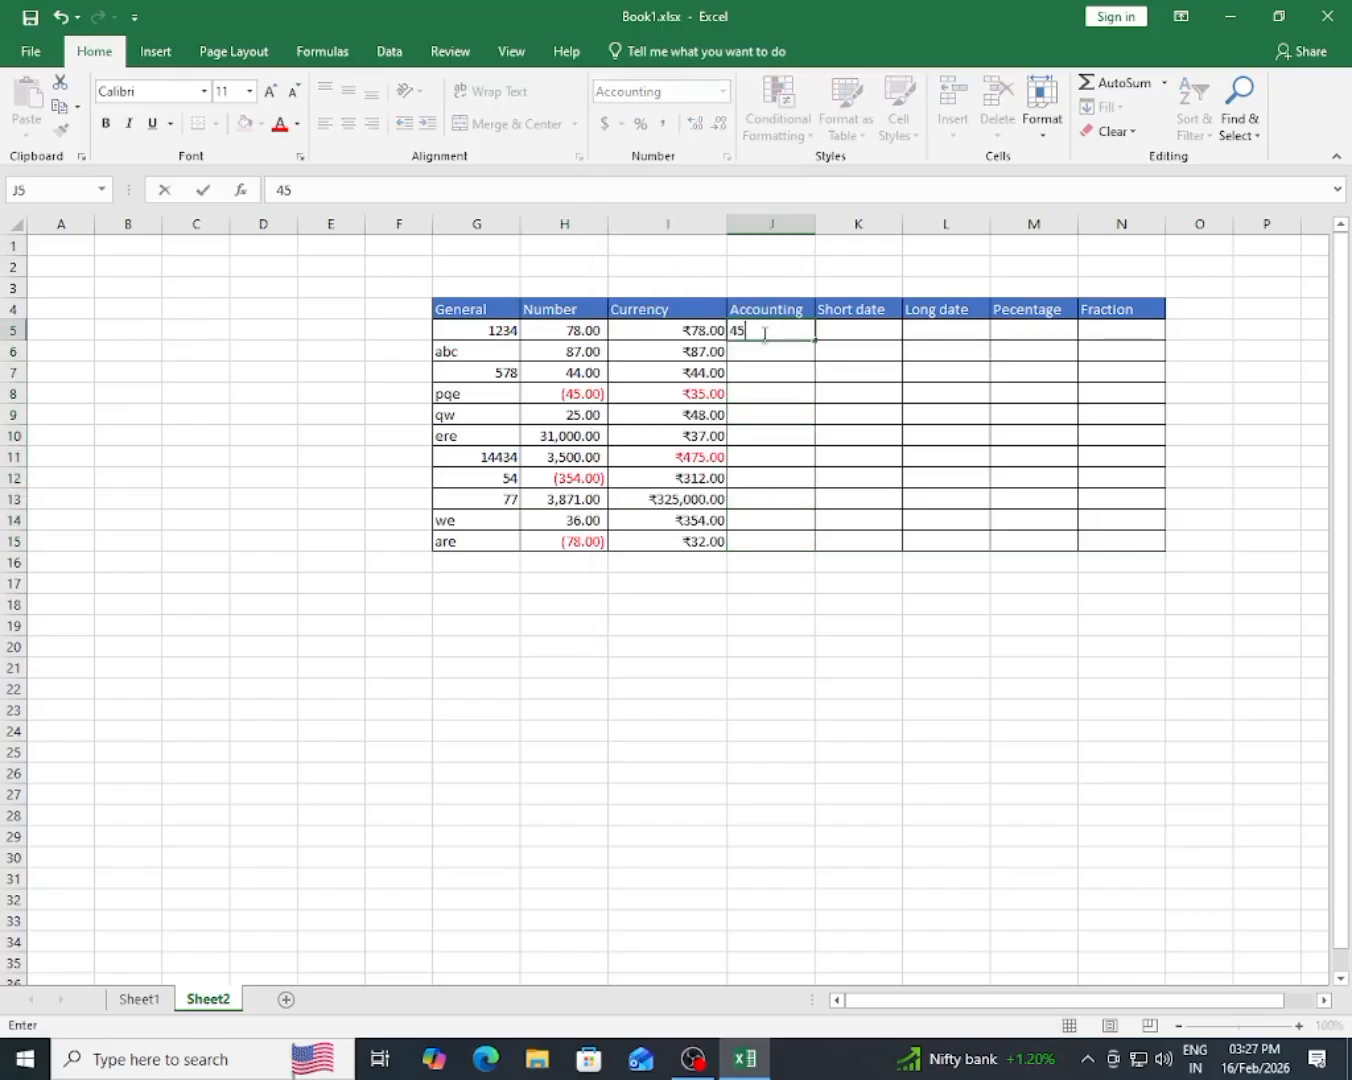
key(Return)
text(97)
key(Return)
text(6)
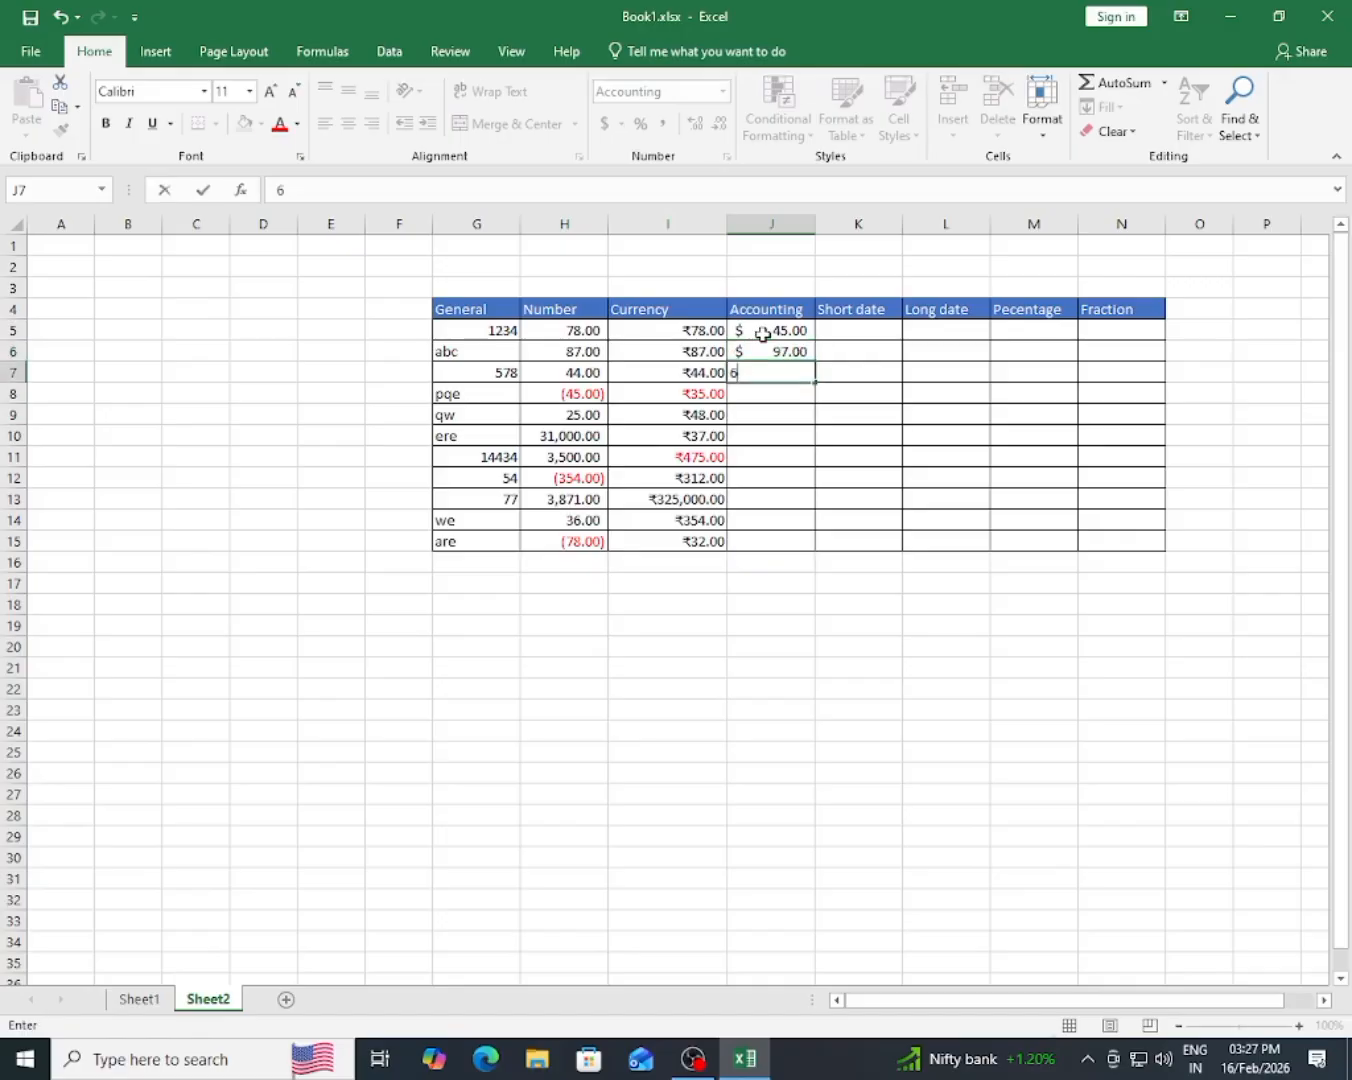
text(4)
key(Return)
text(35)
key(Return)
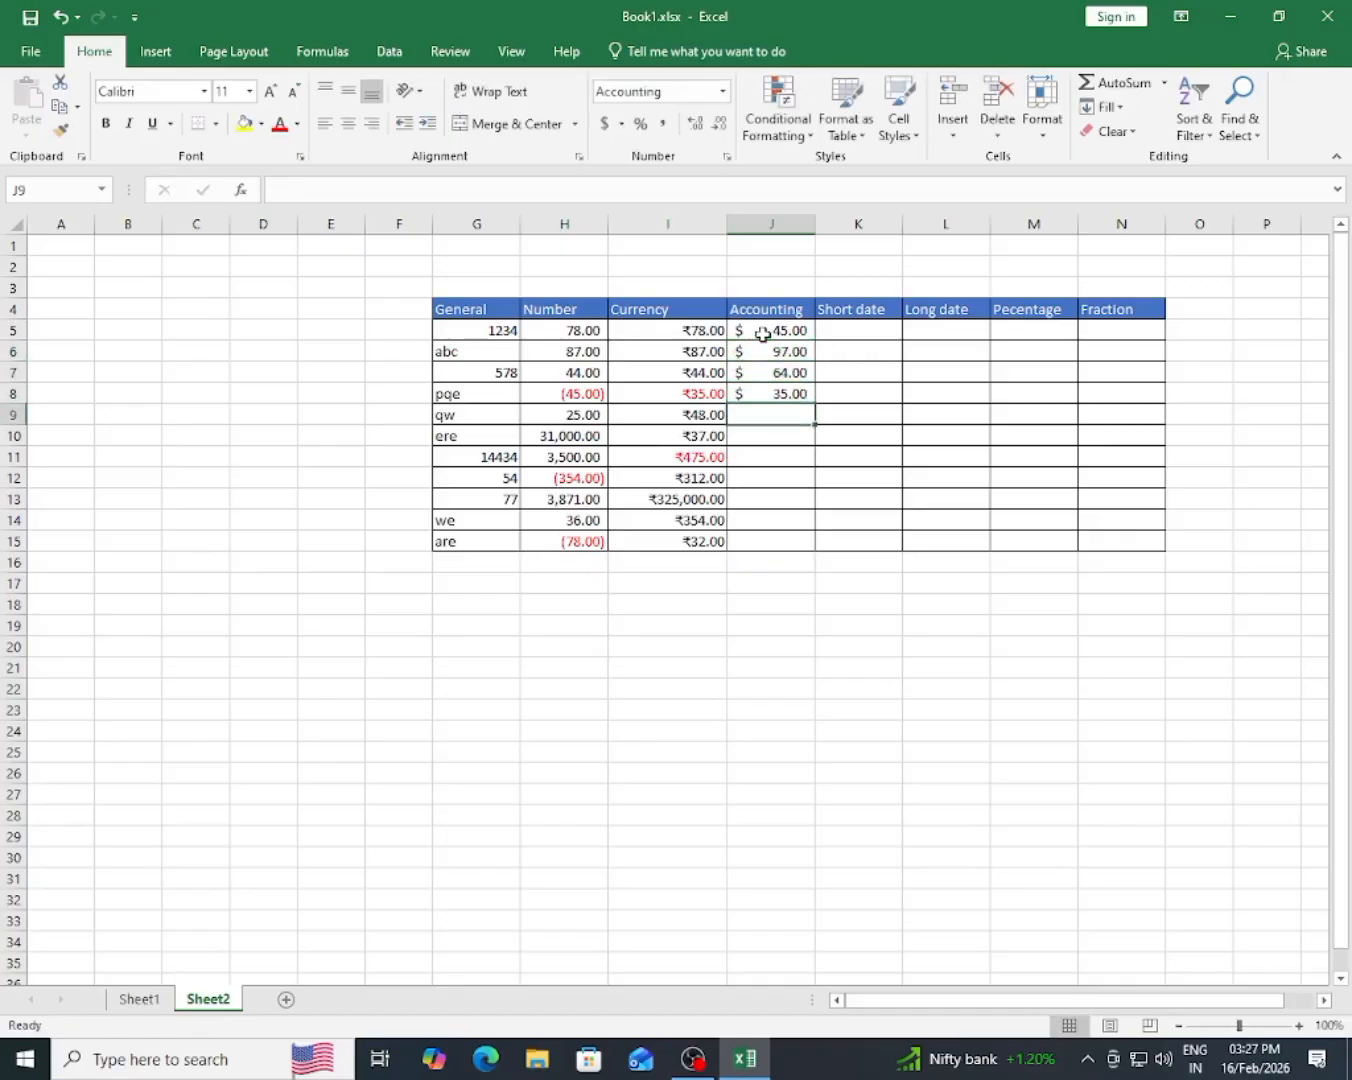
text(31)
key(Return)
- Fill J10:J15 of the Accounting column with 38, -86, 31, 35, 34 and 94500
text(38)
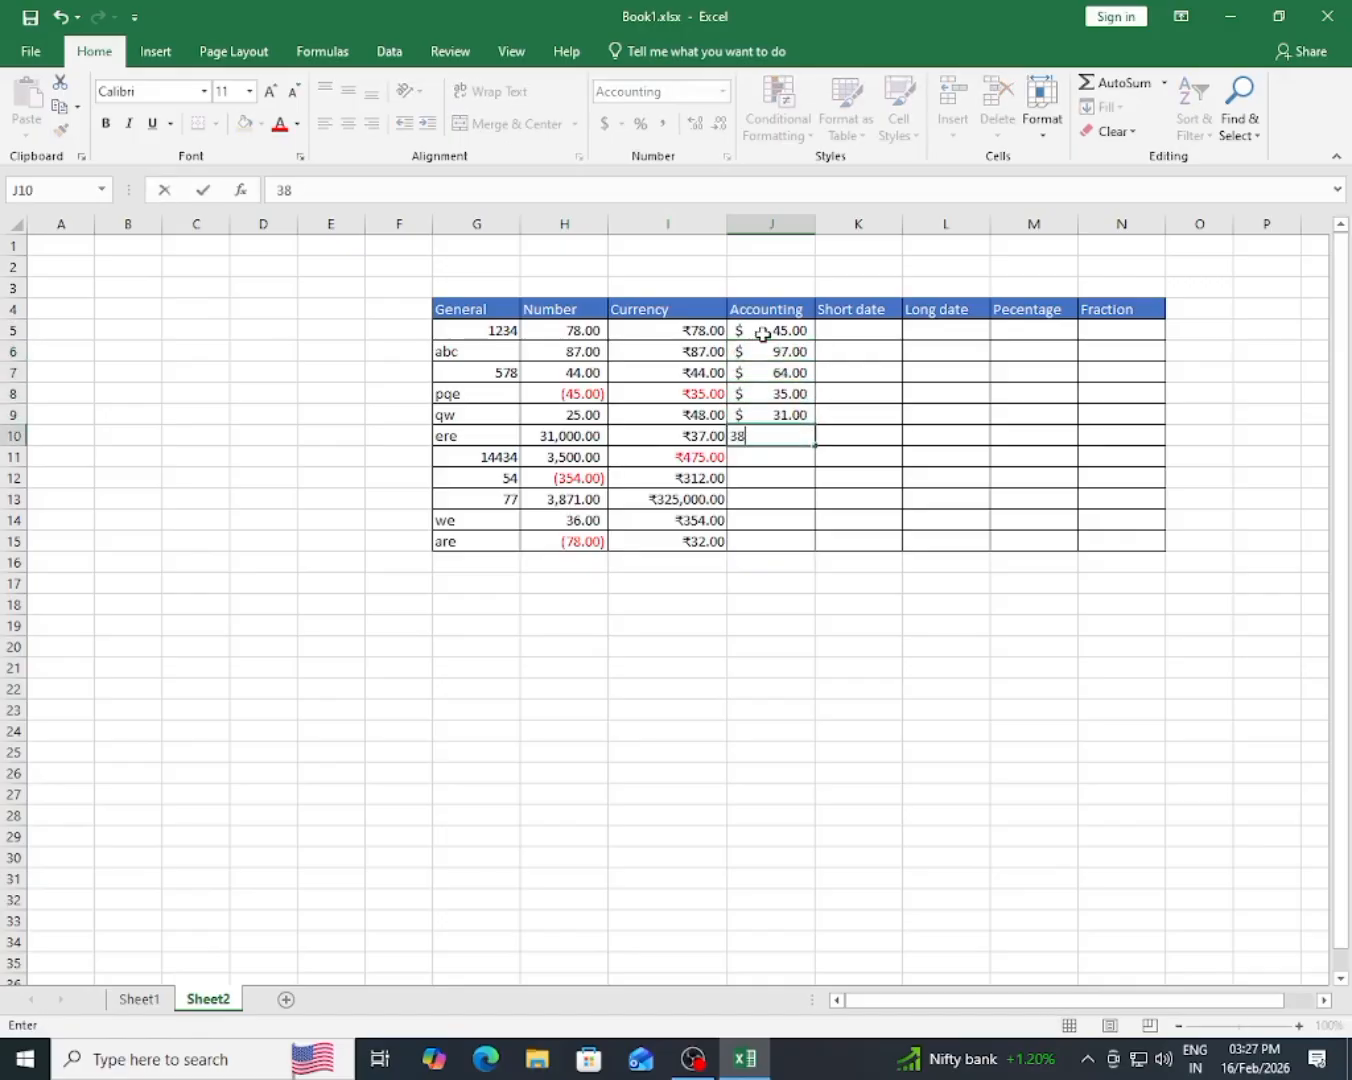
key(Return)
text(-86)
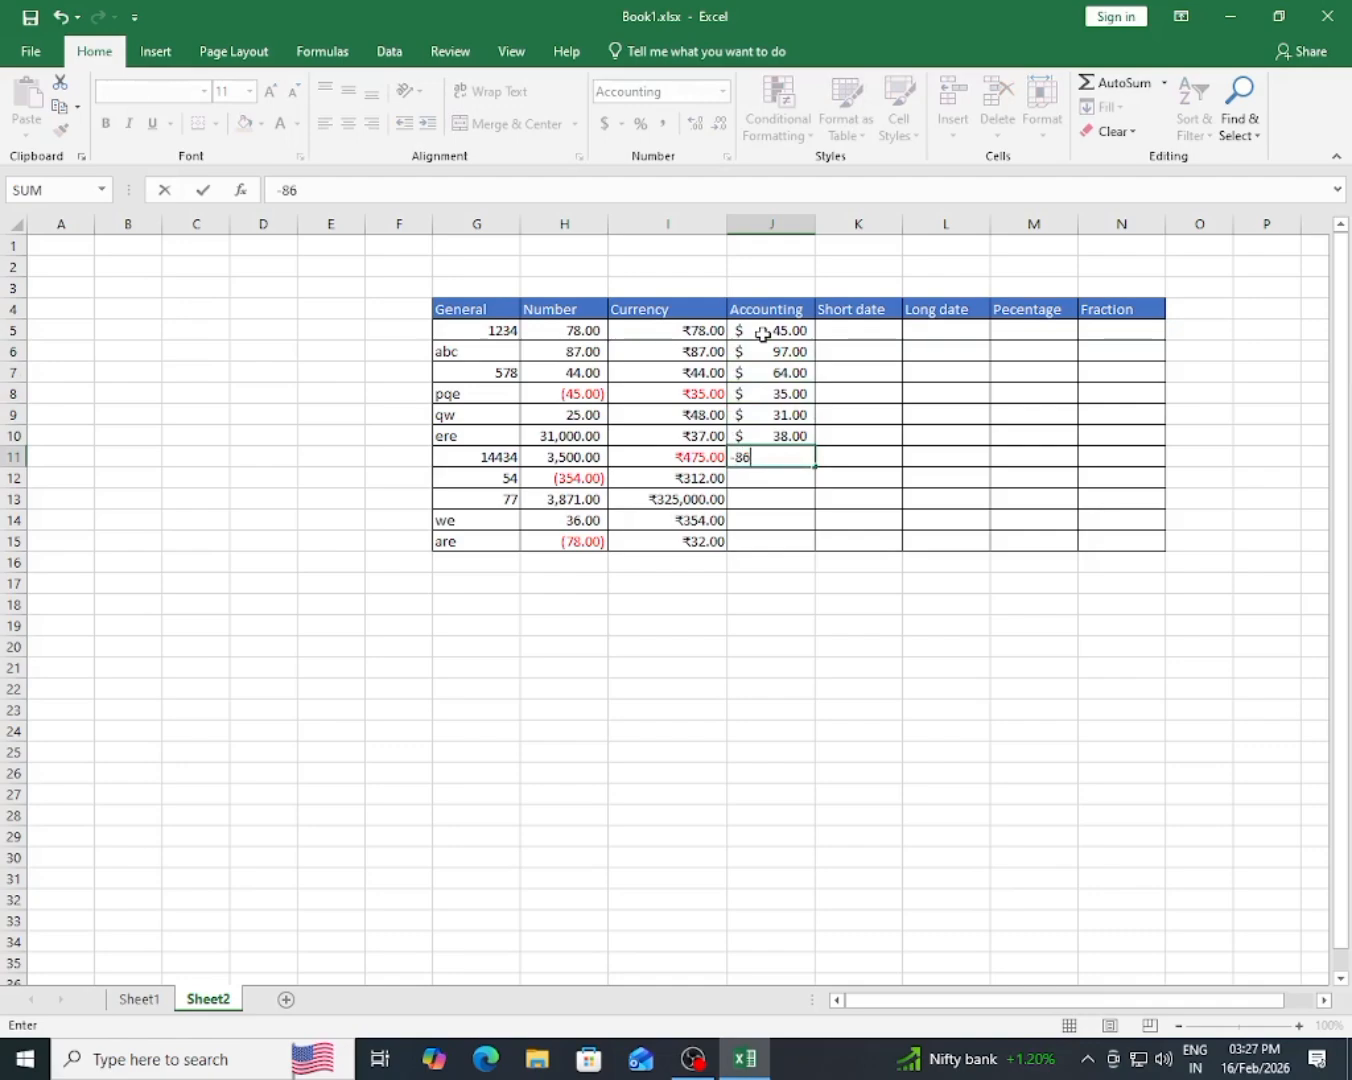
key(Return)
text(31)
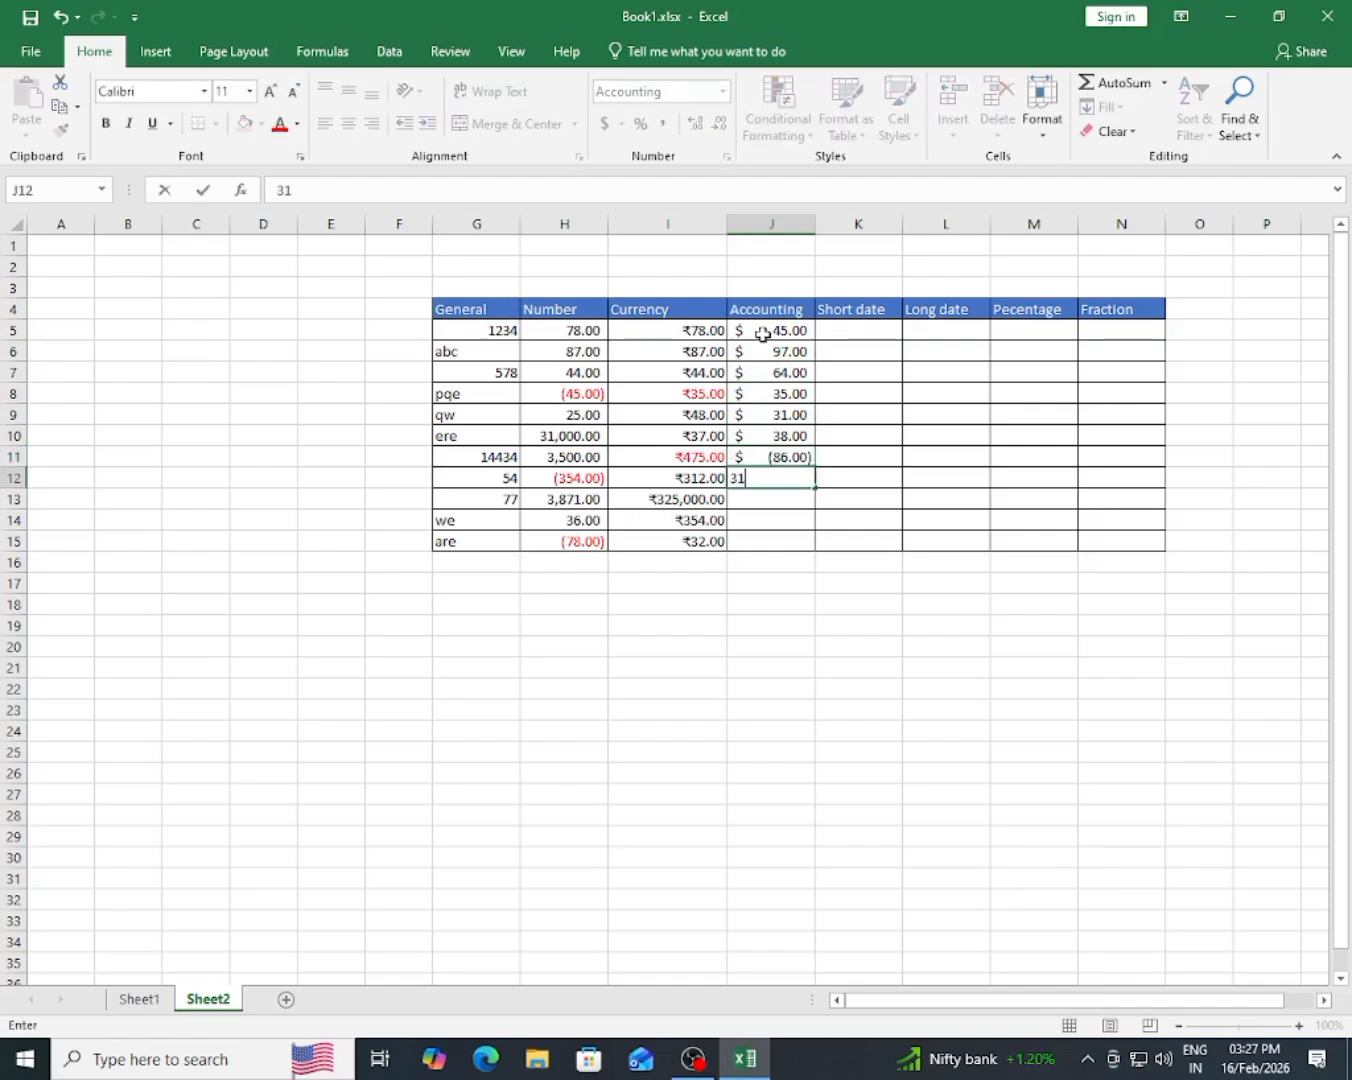
key(Return)
text(35)
key(Return)
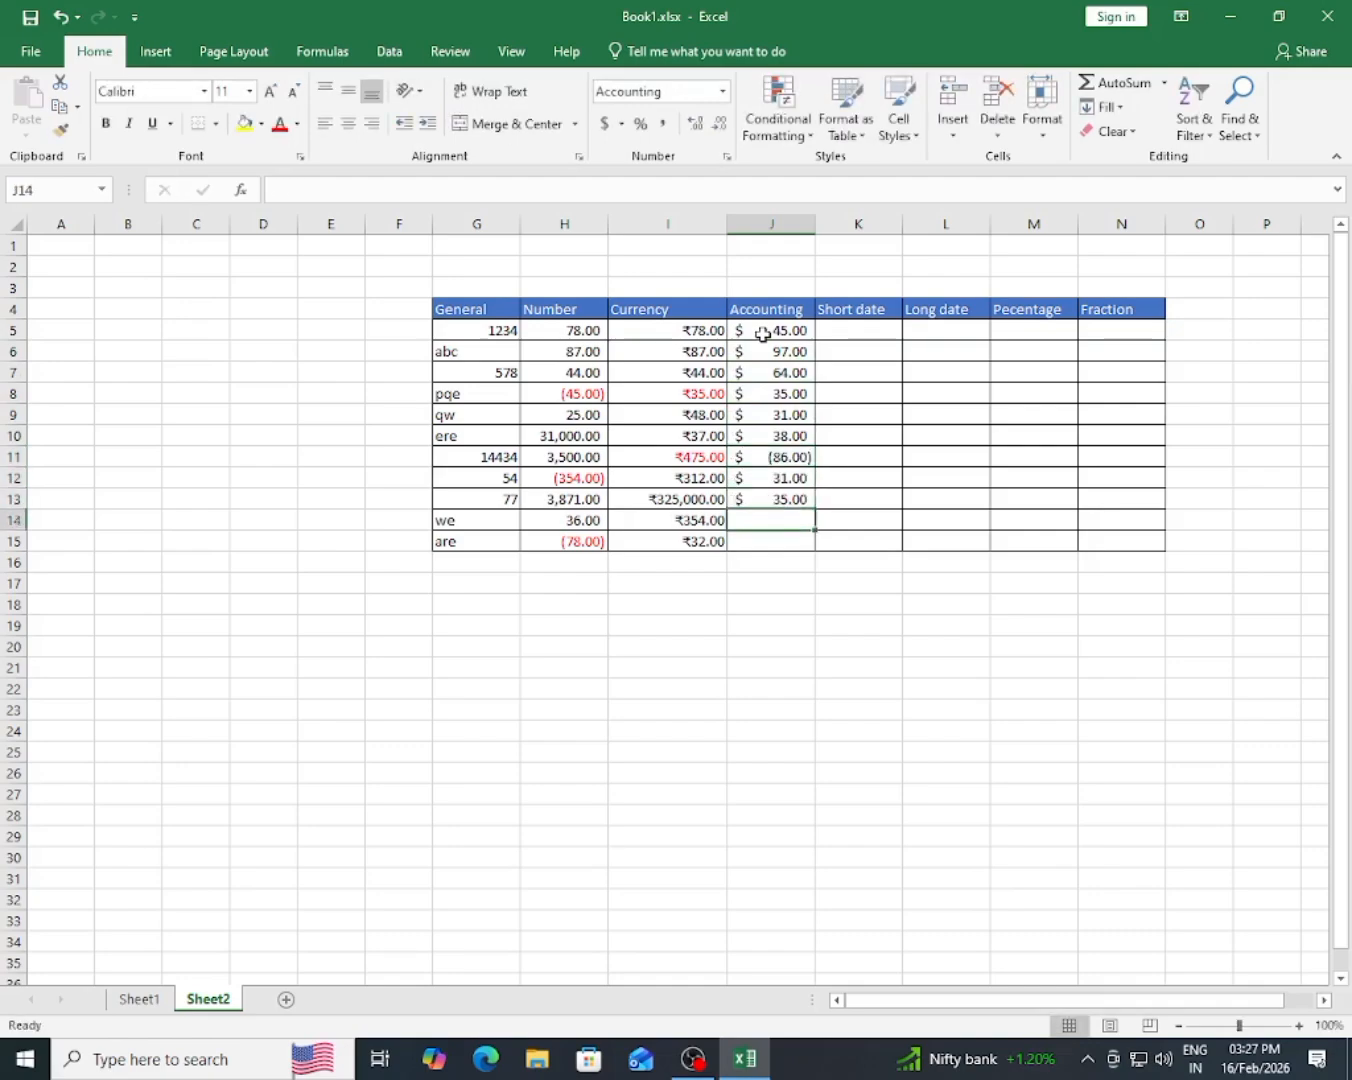
text(34)
key(Return)
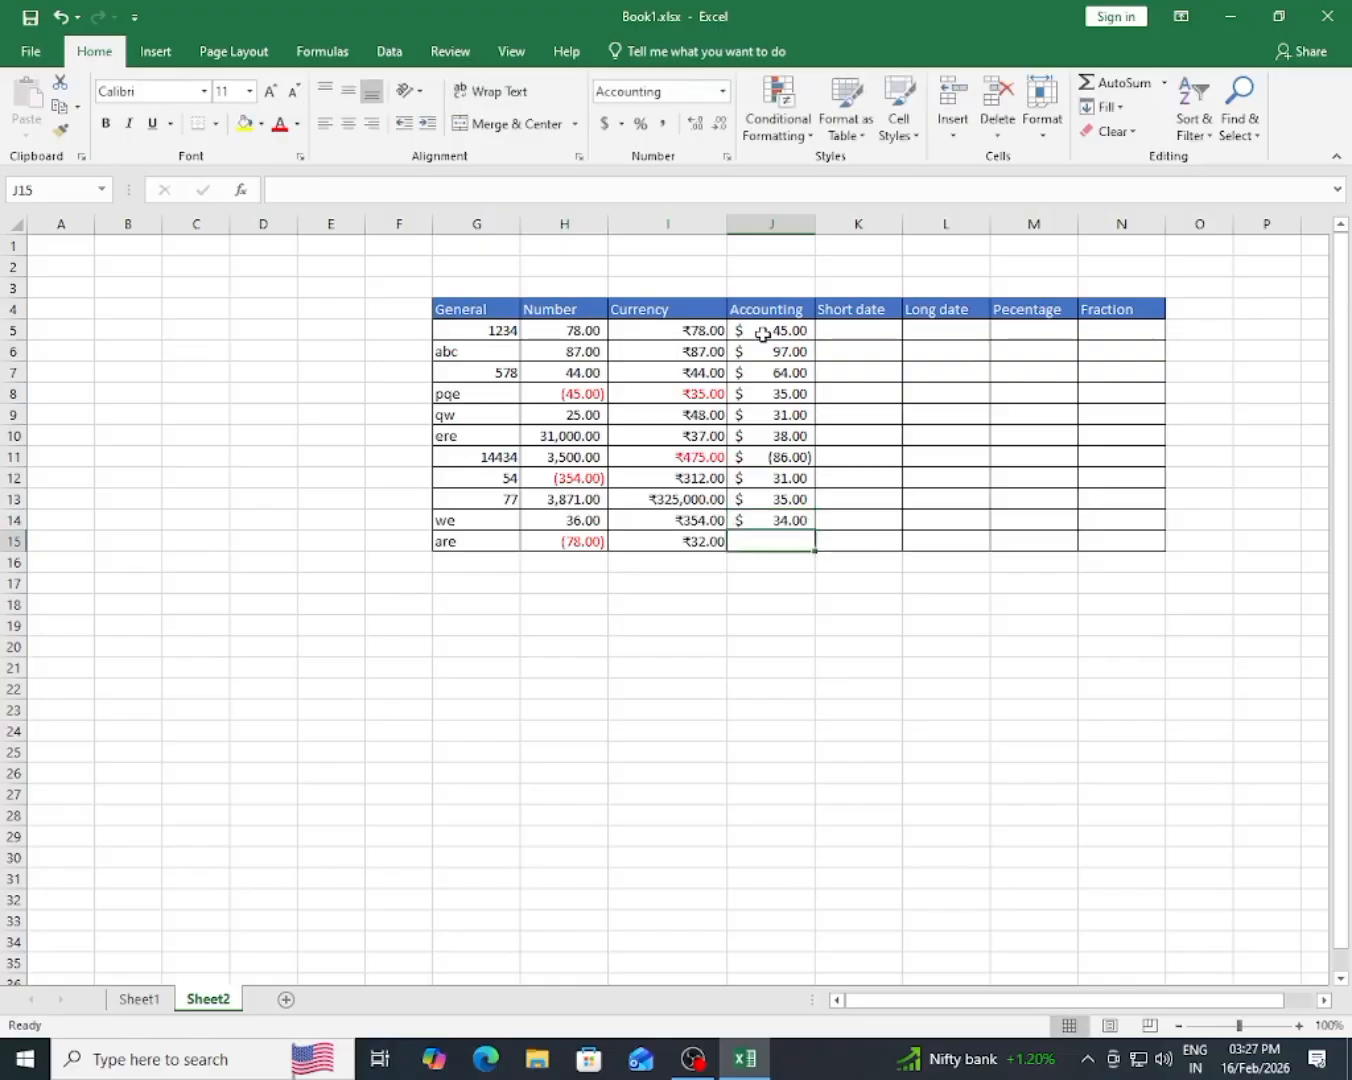
text(94,500)
key(Return)
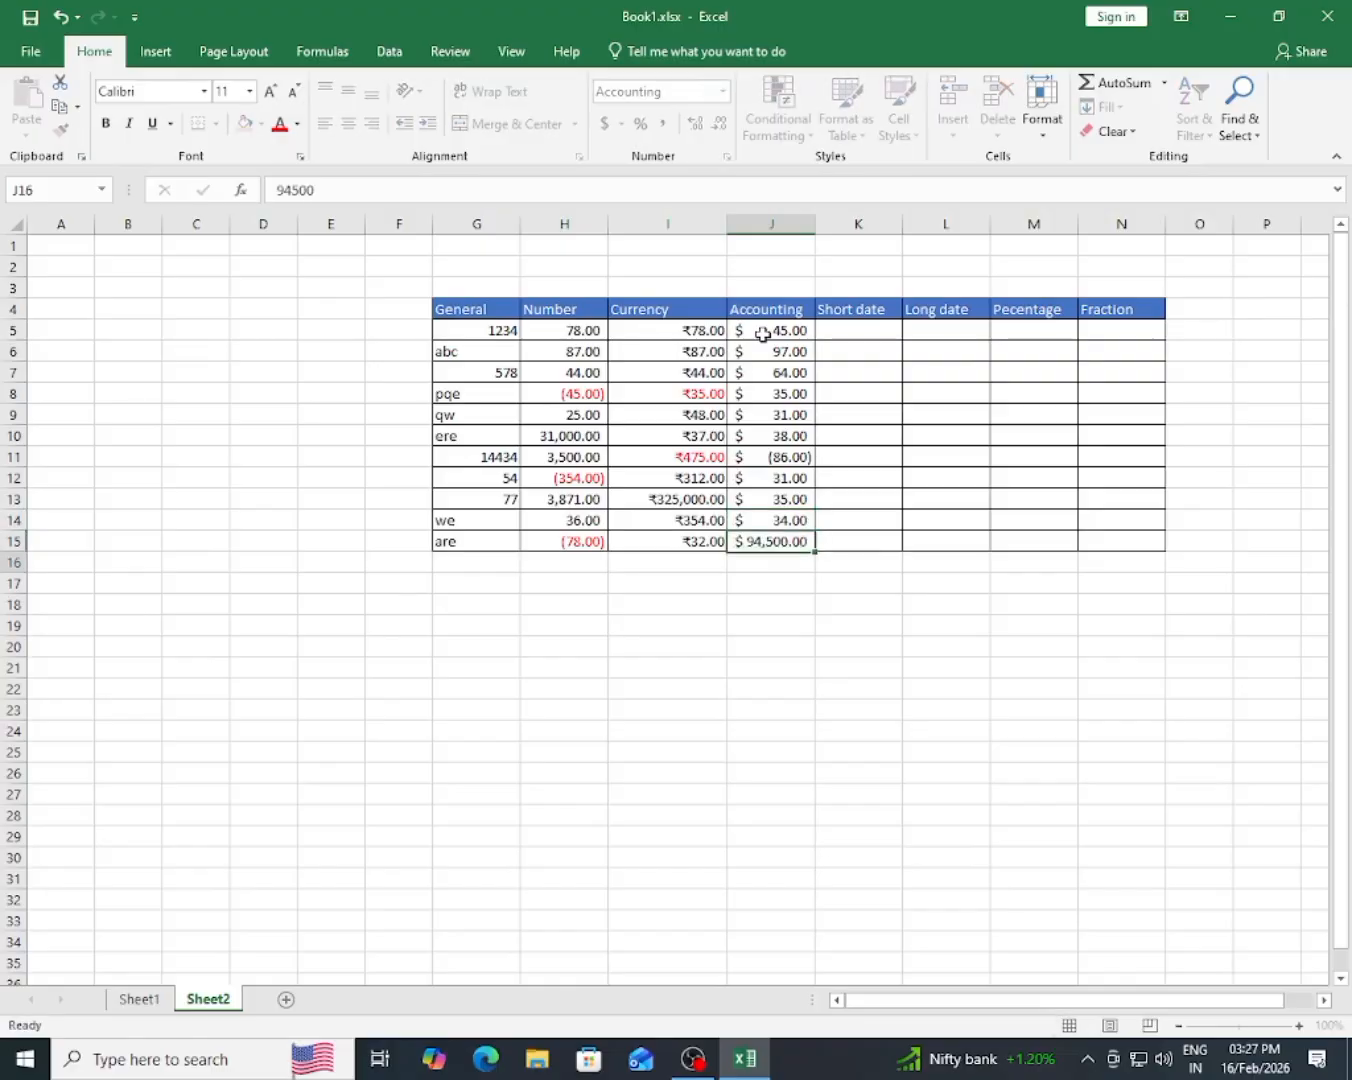
- Compare the symbol placement in Currency cells I6 and I5 with Accounting cell J5
click(716, 354)
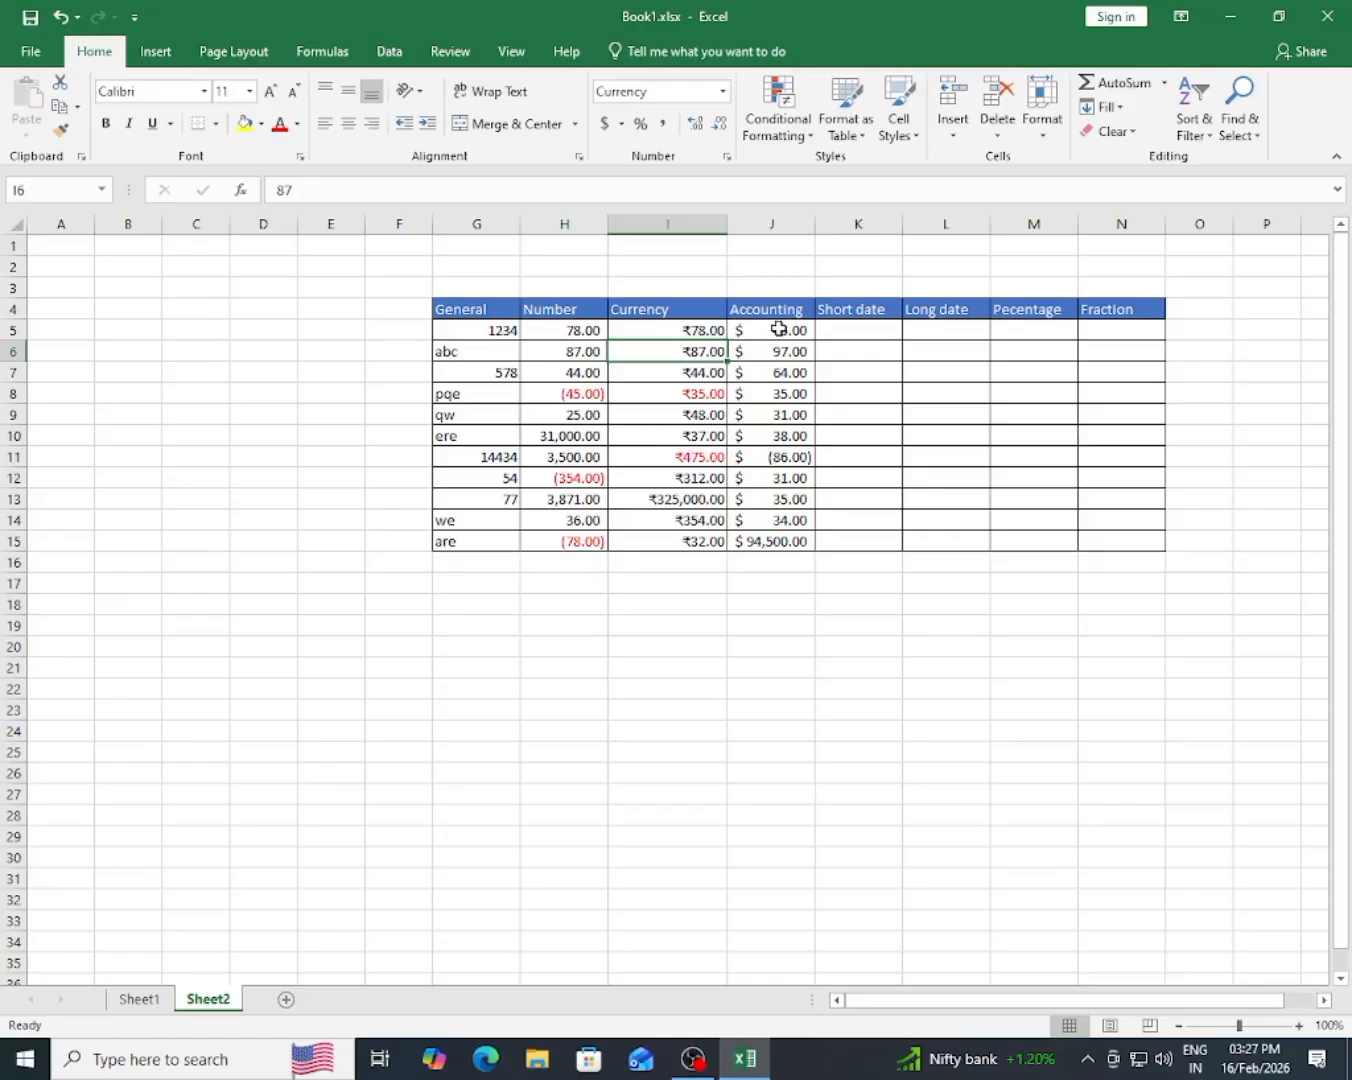
click(773, 335)
click(703, 333)
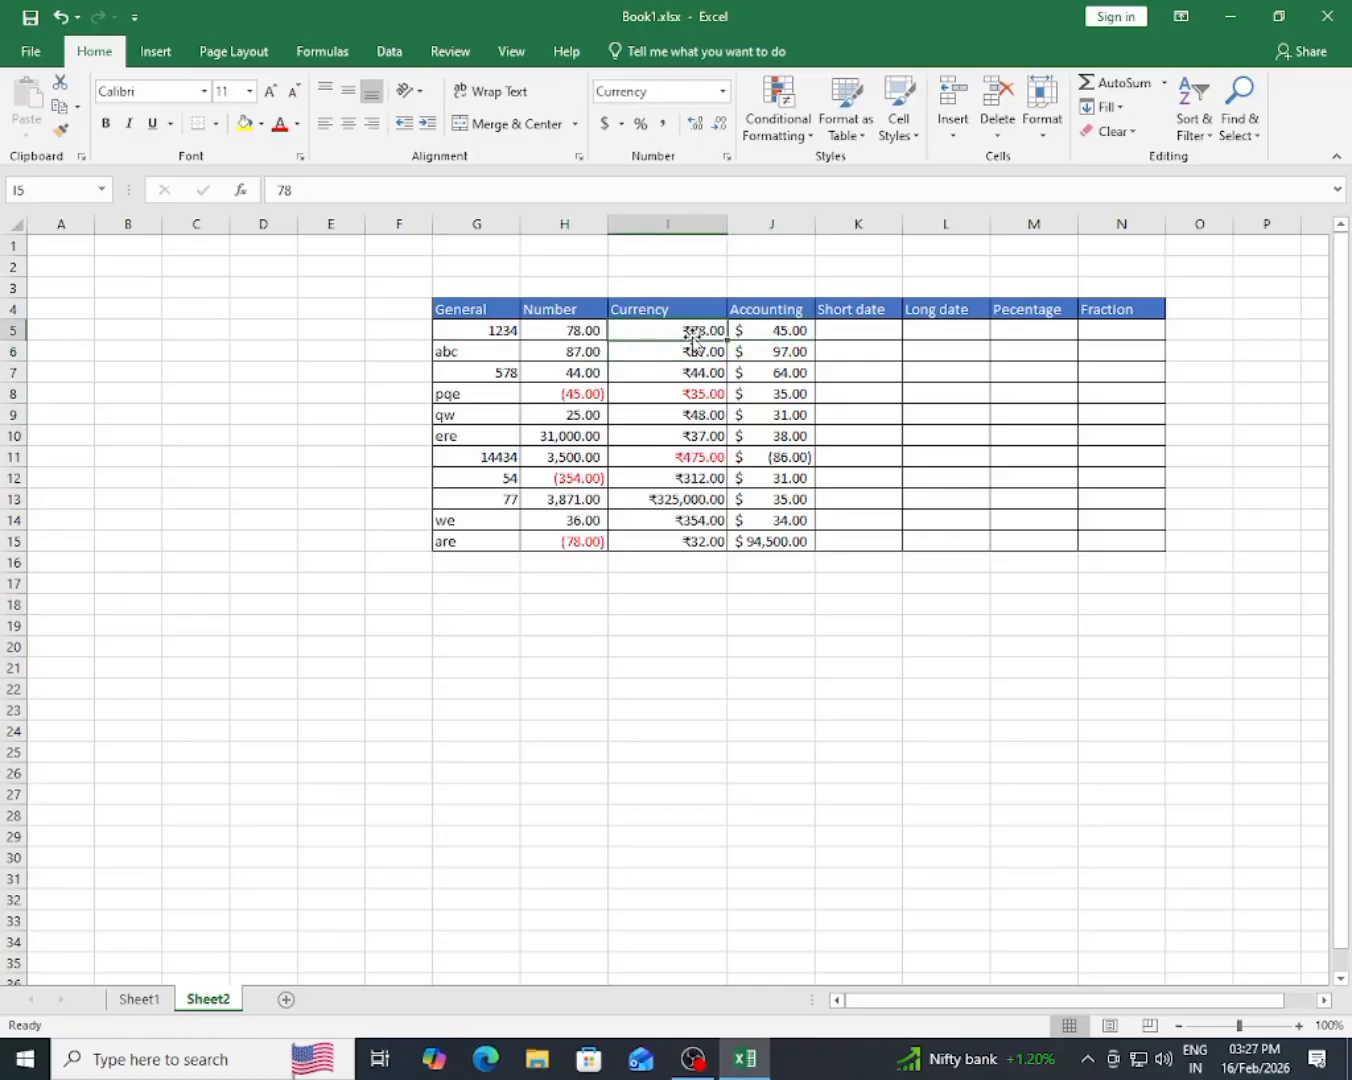
click(776, 331)
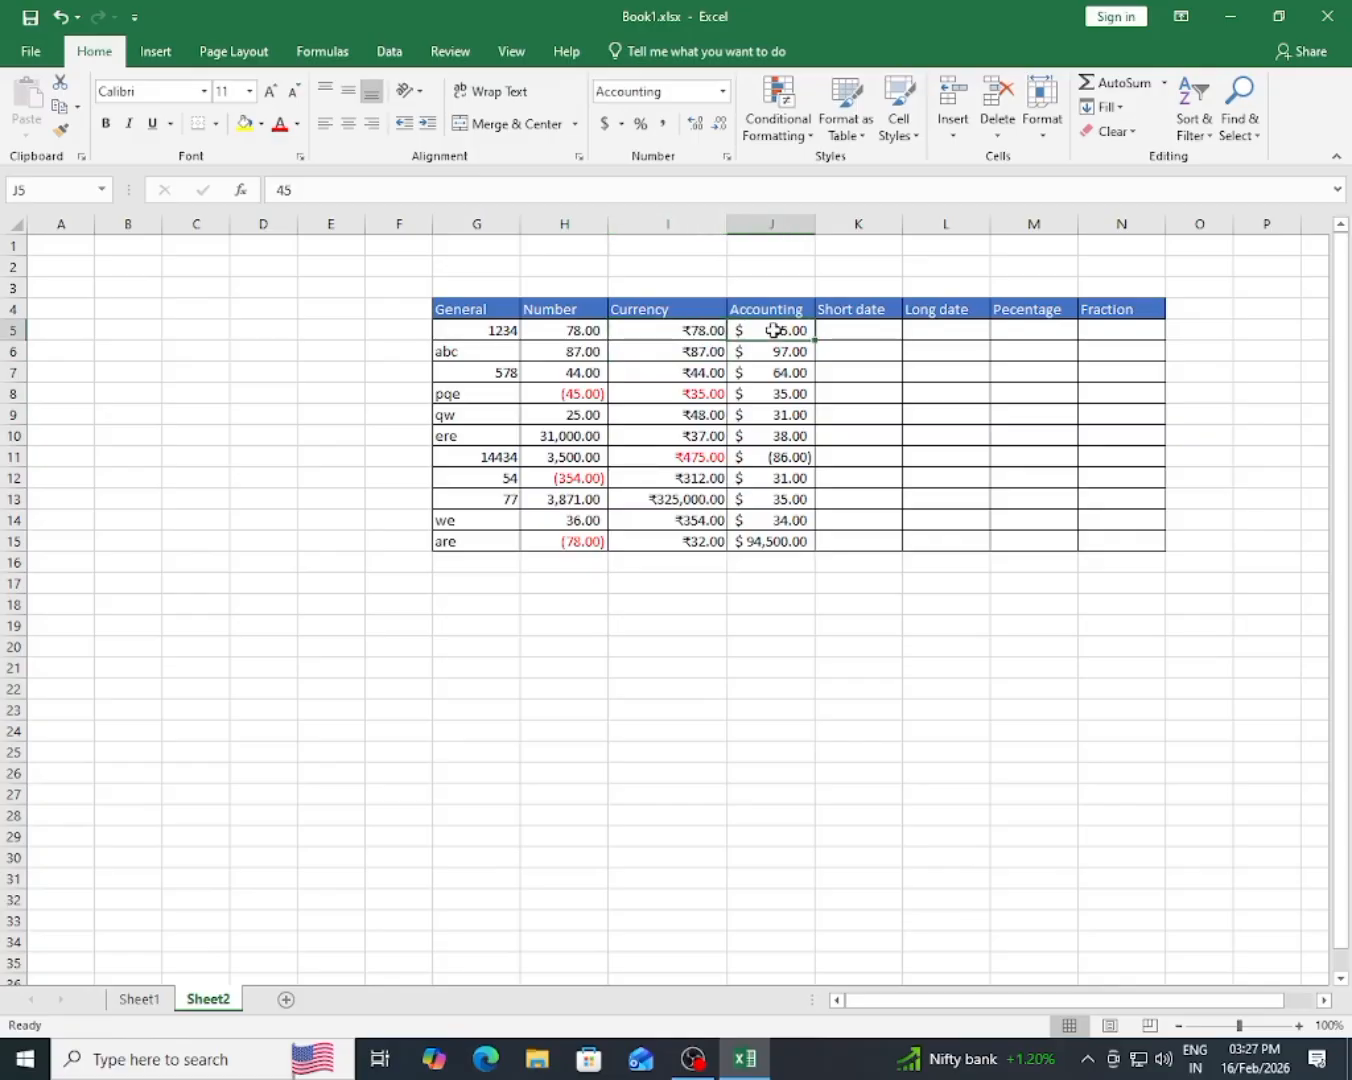
- Change the Accounting symbol of J5:J15 to ₹ Marathi in the Format Cells dialog
drag(786, 328, 776, 540)
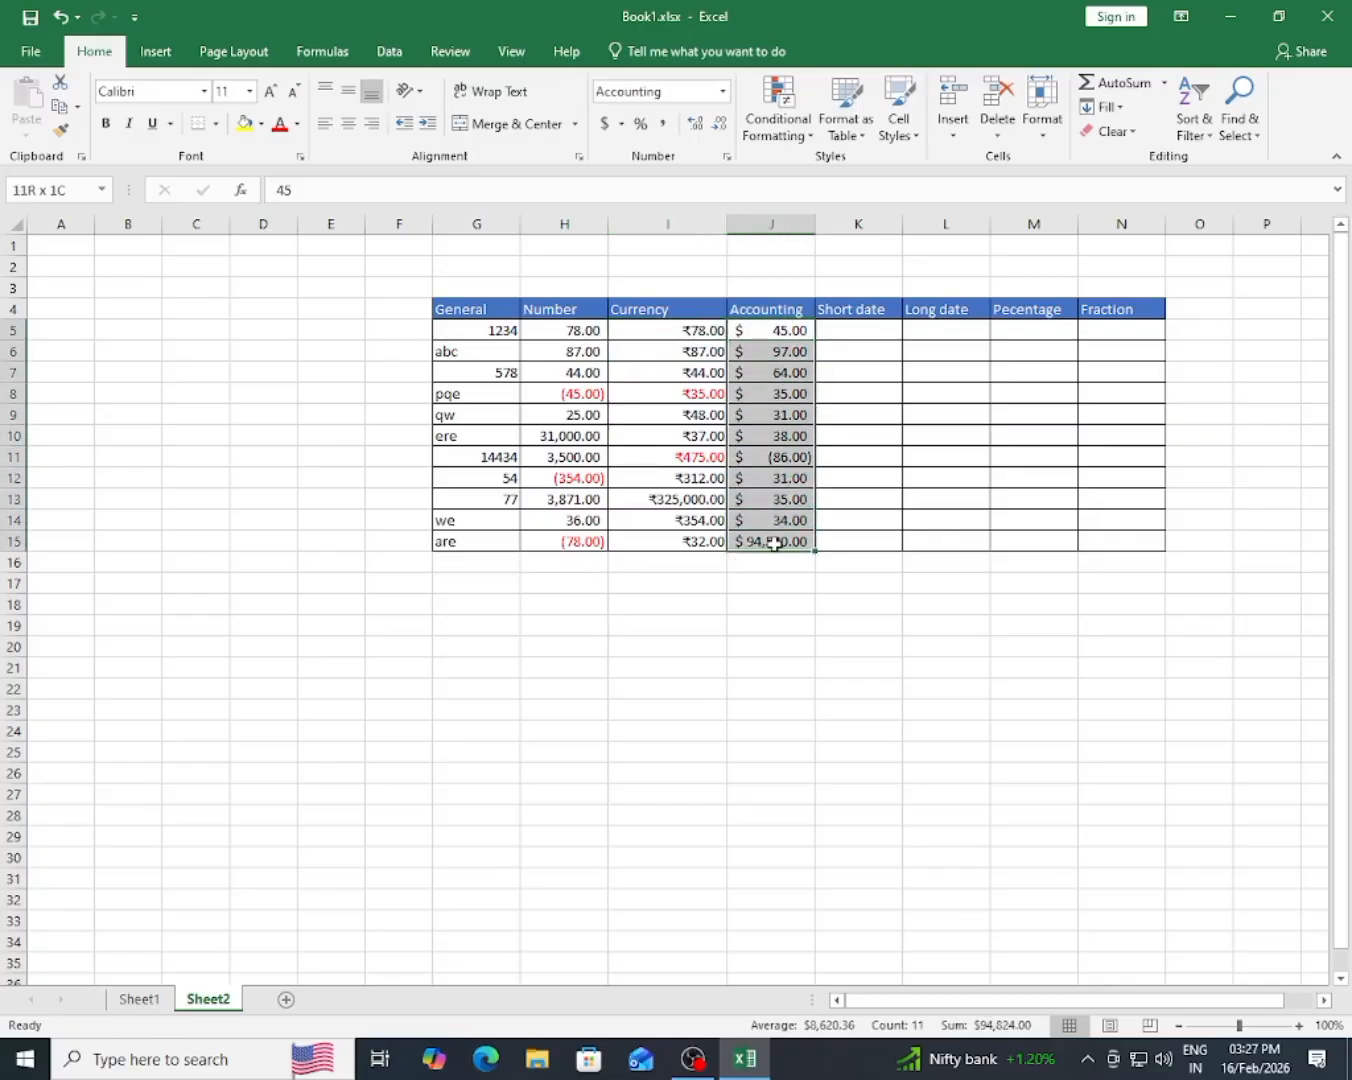
click(724, 92)
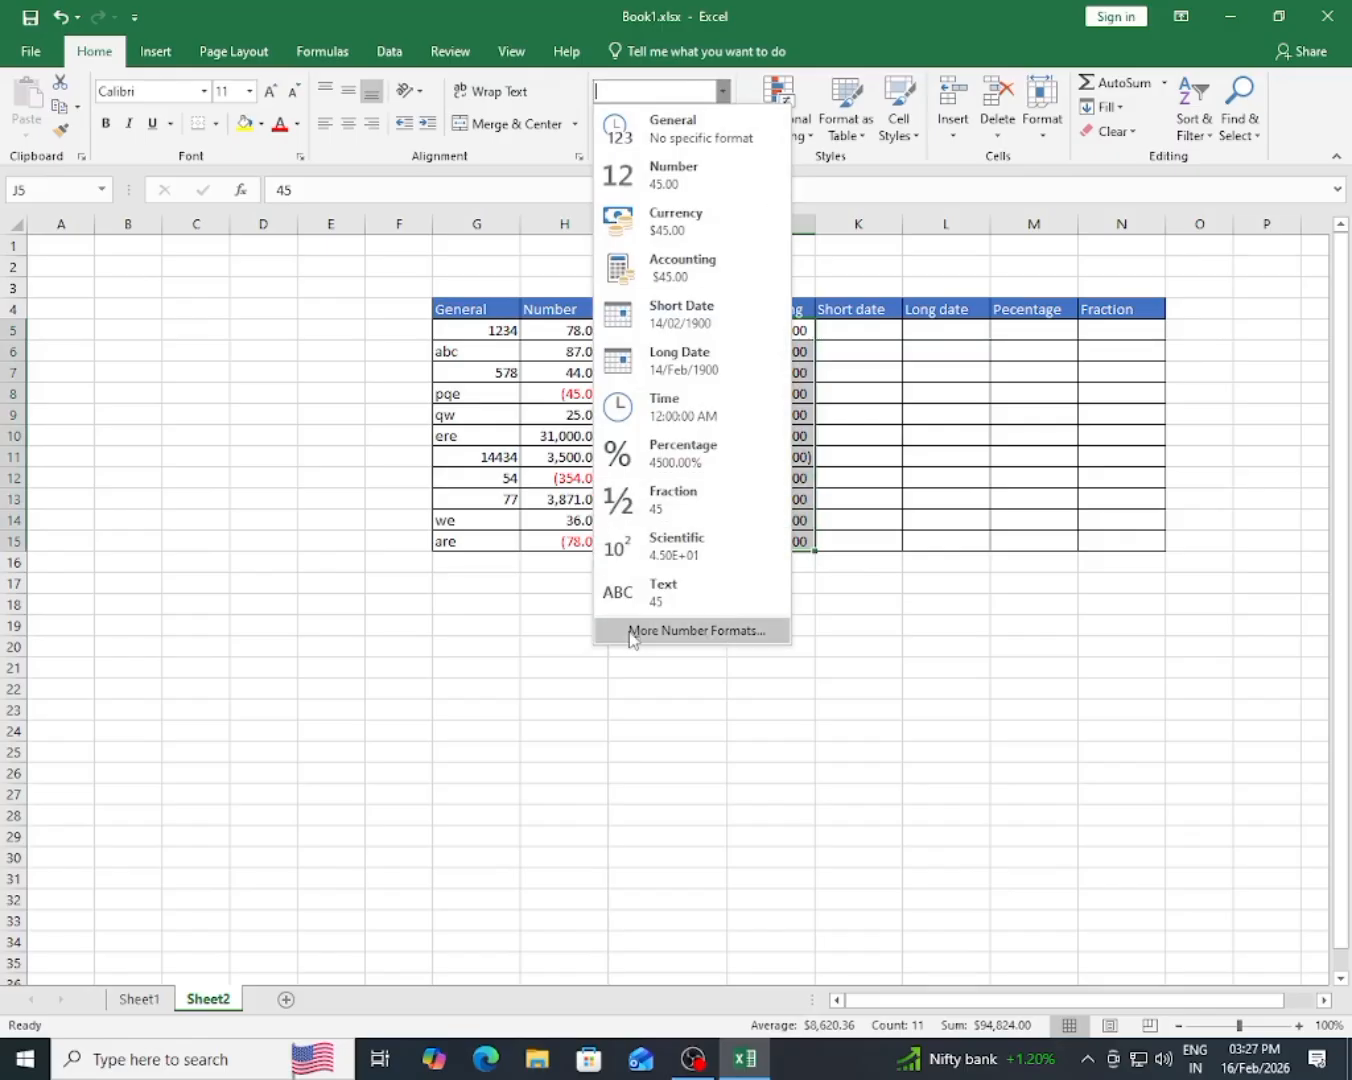
click(697, 630)
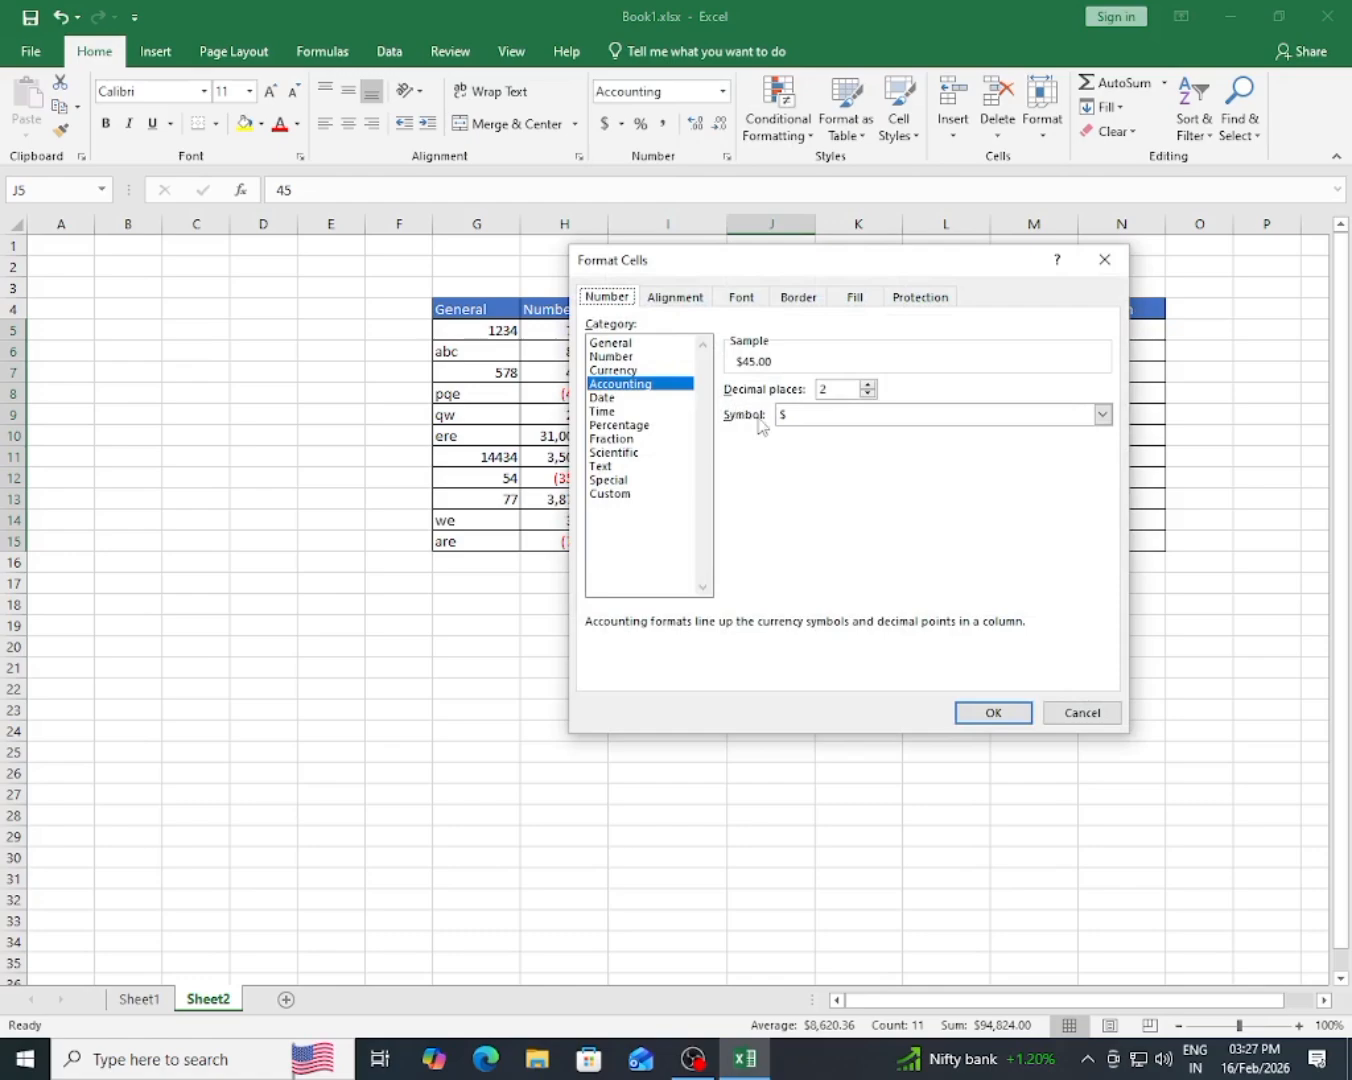
click(816, 422)
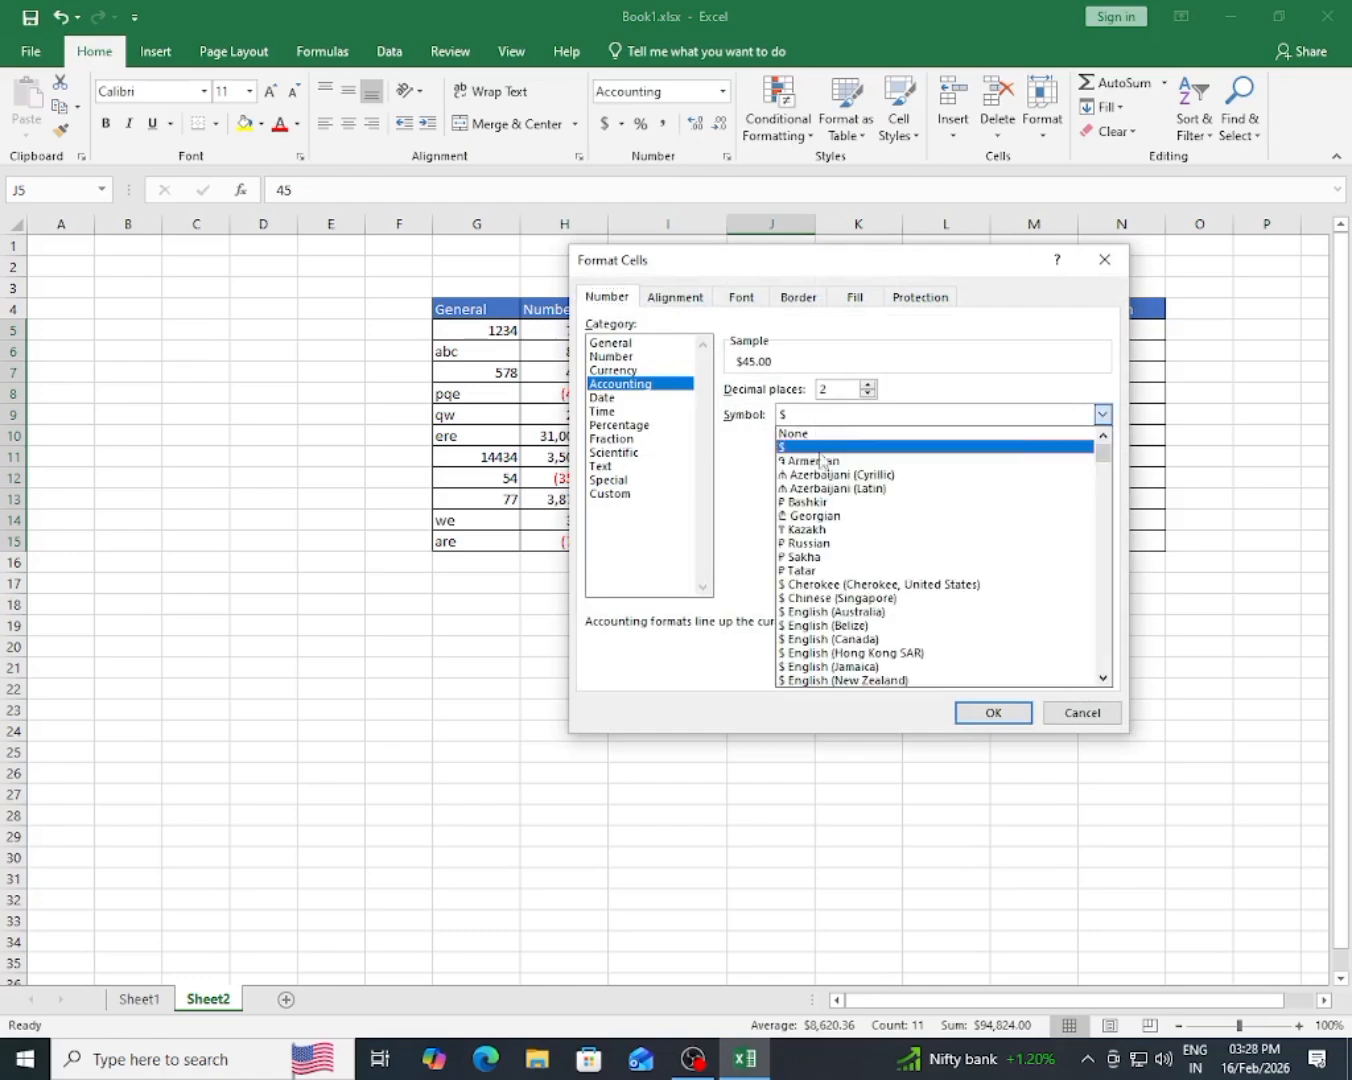
scroll(840, 519, down, 15)
scroll(854, 578, down, 20)
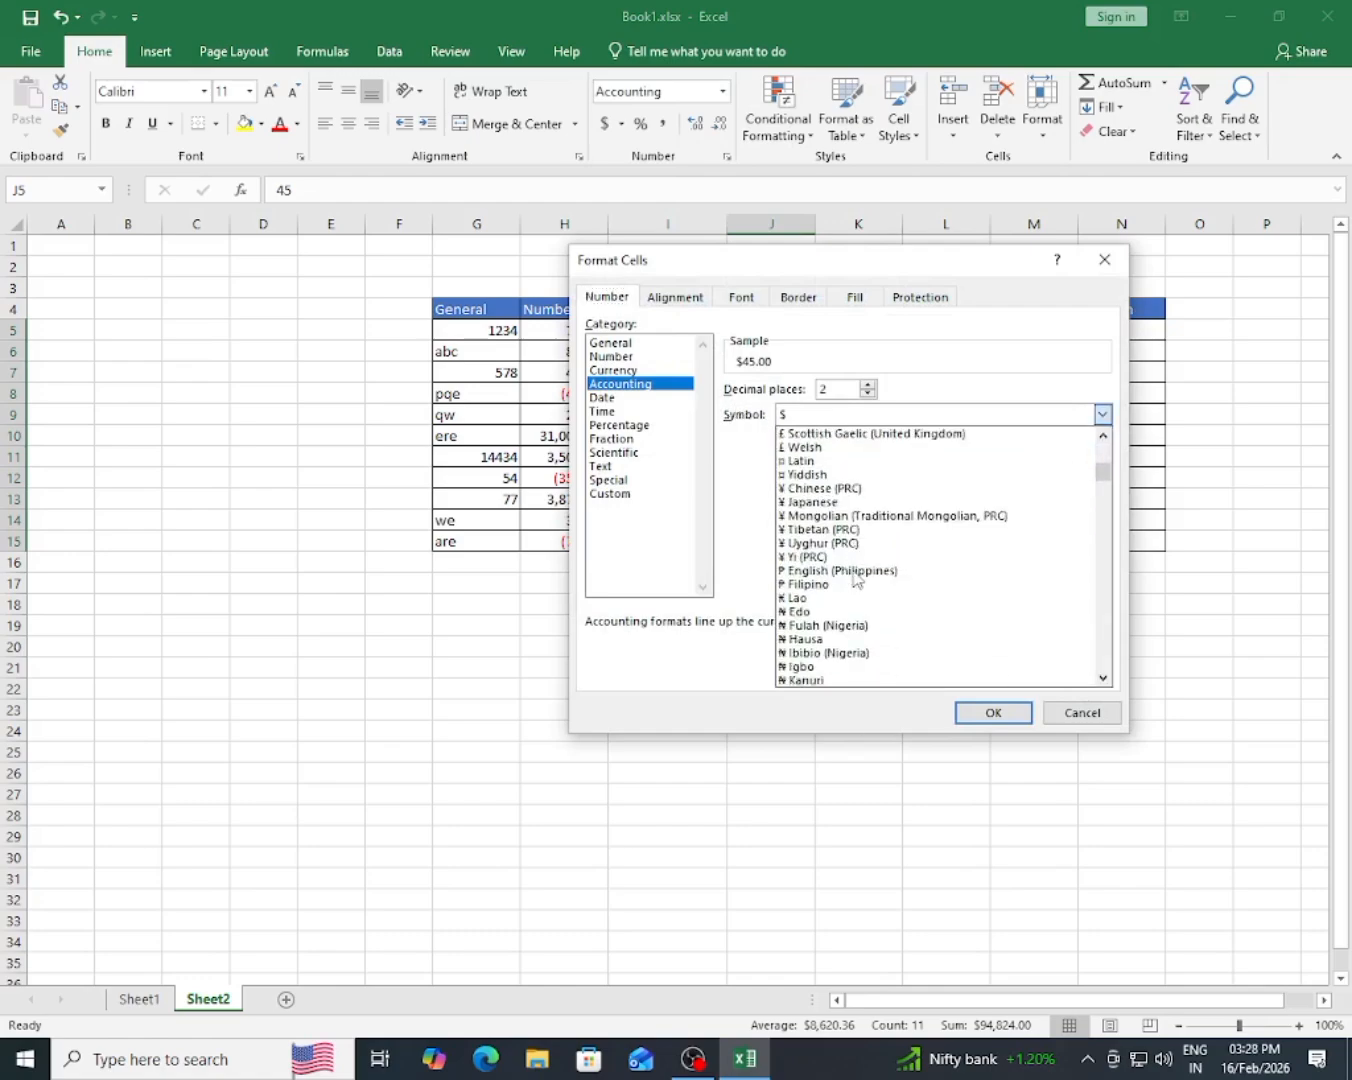
scroll(854, 578, down, 20)
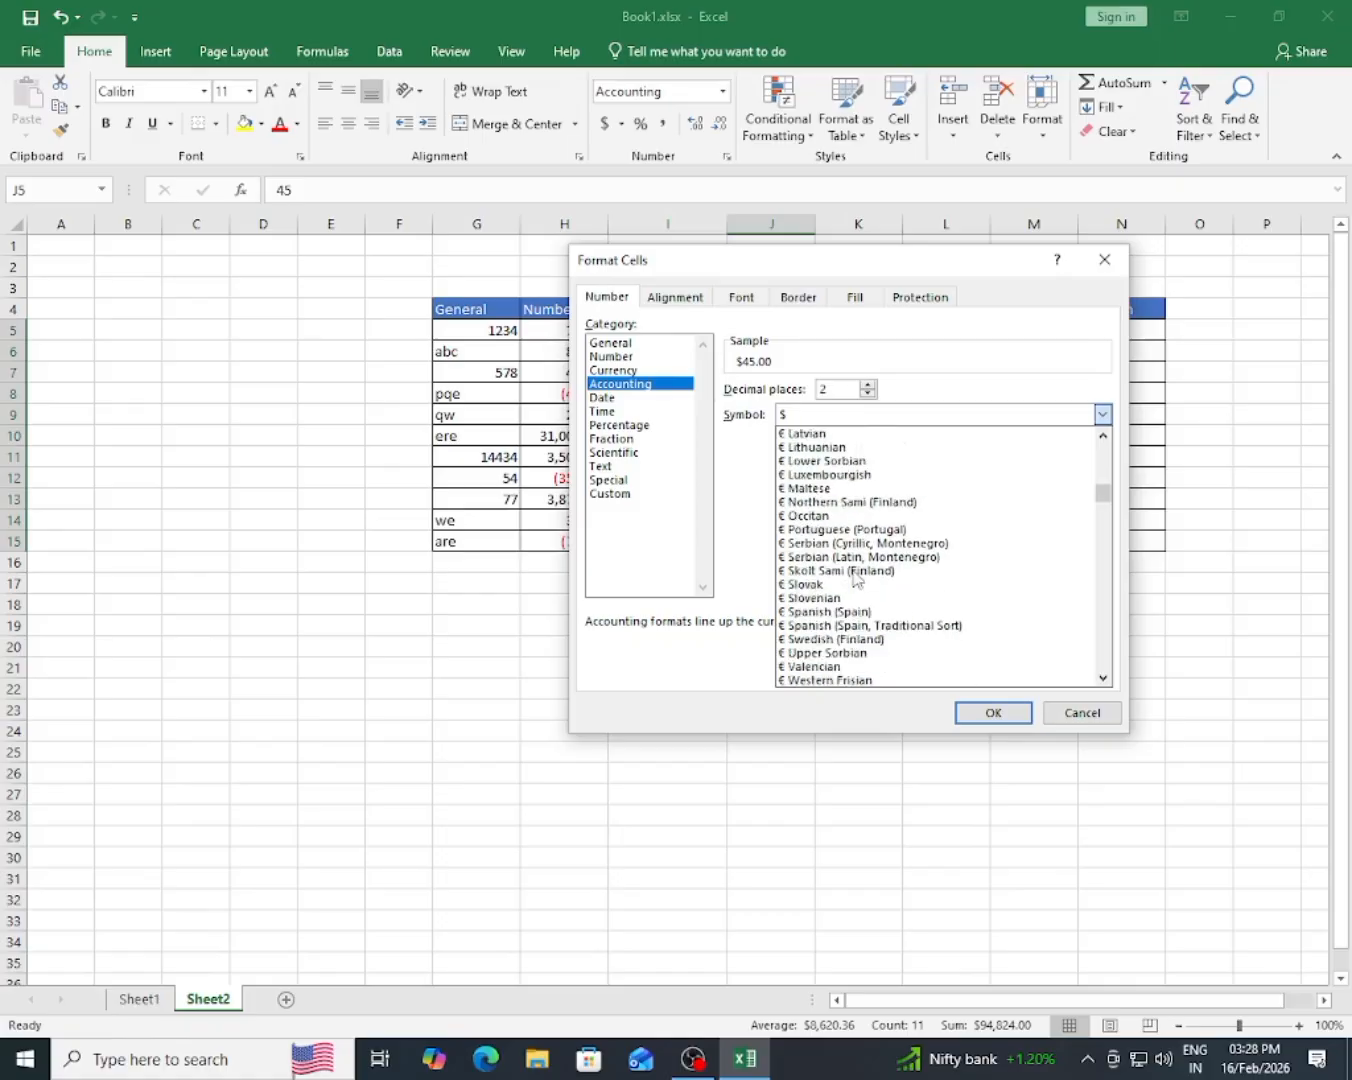
scroll(854, 578, down, 1)
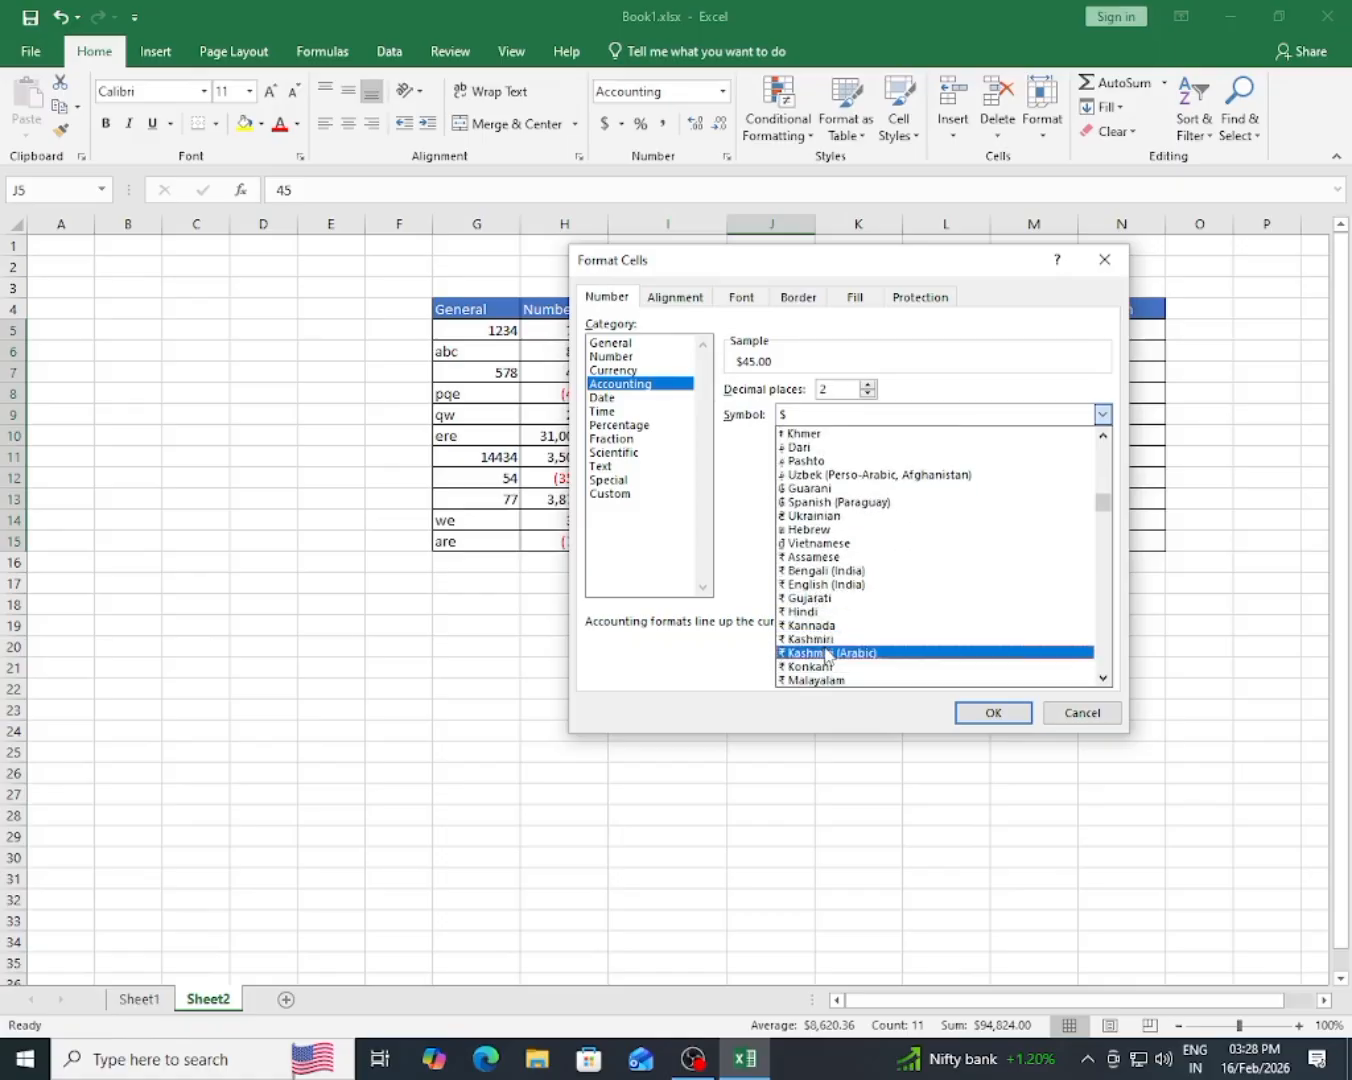
scroll(832, 665, down, 4)
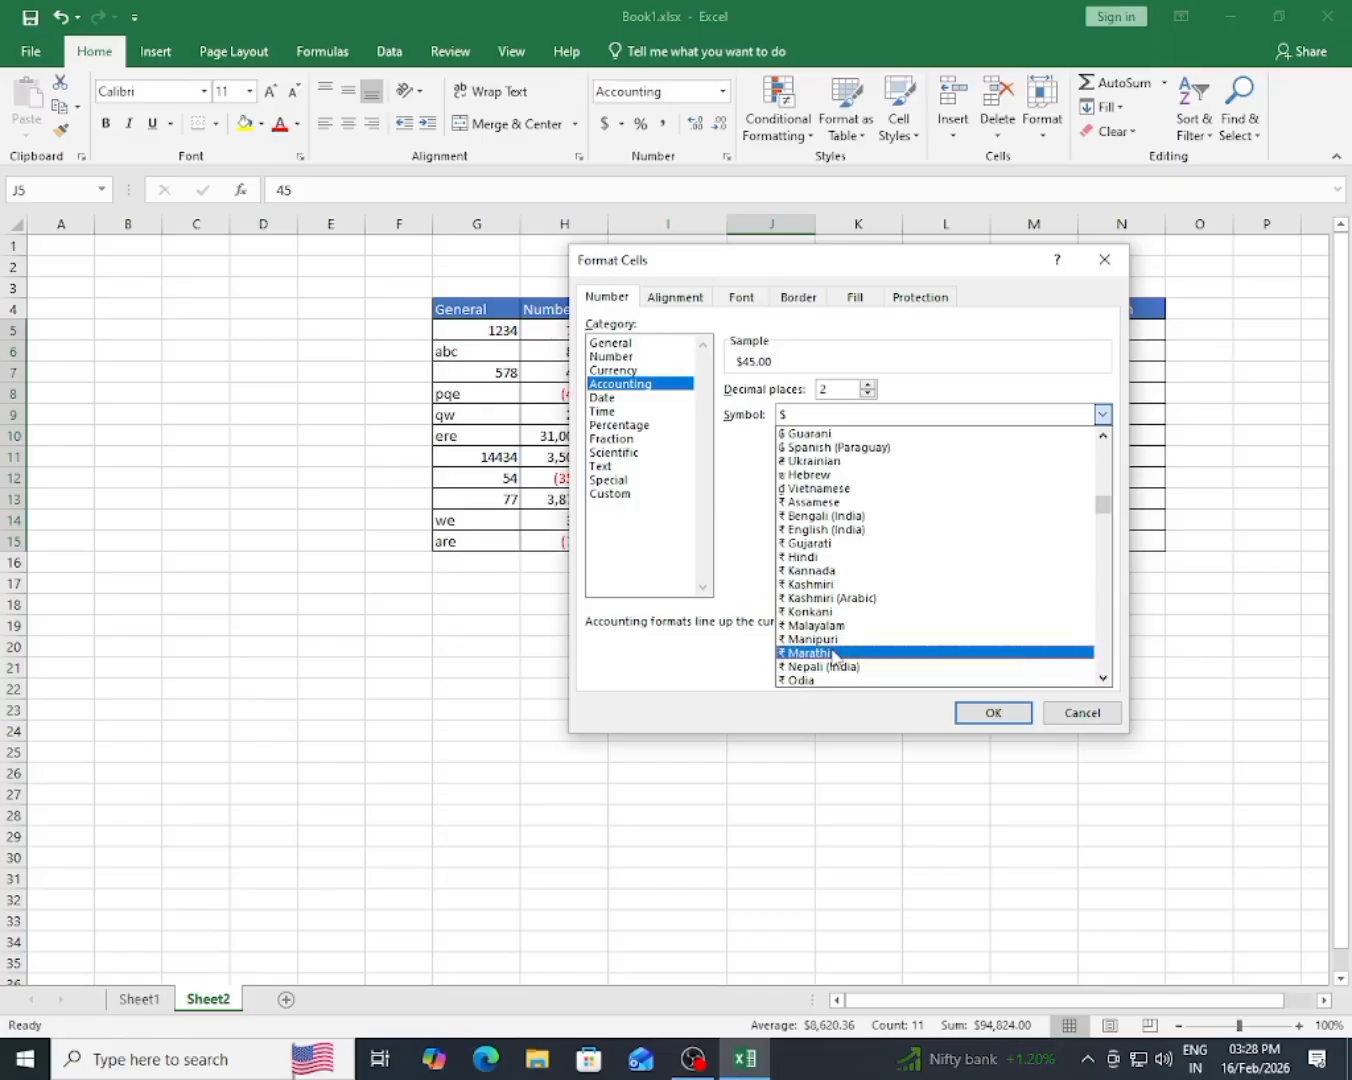
click(828, 652)
click(993, 712)
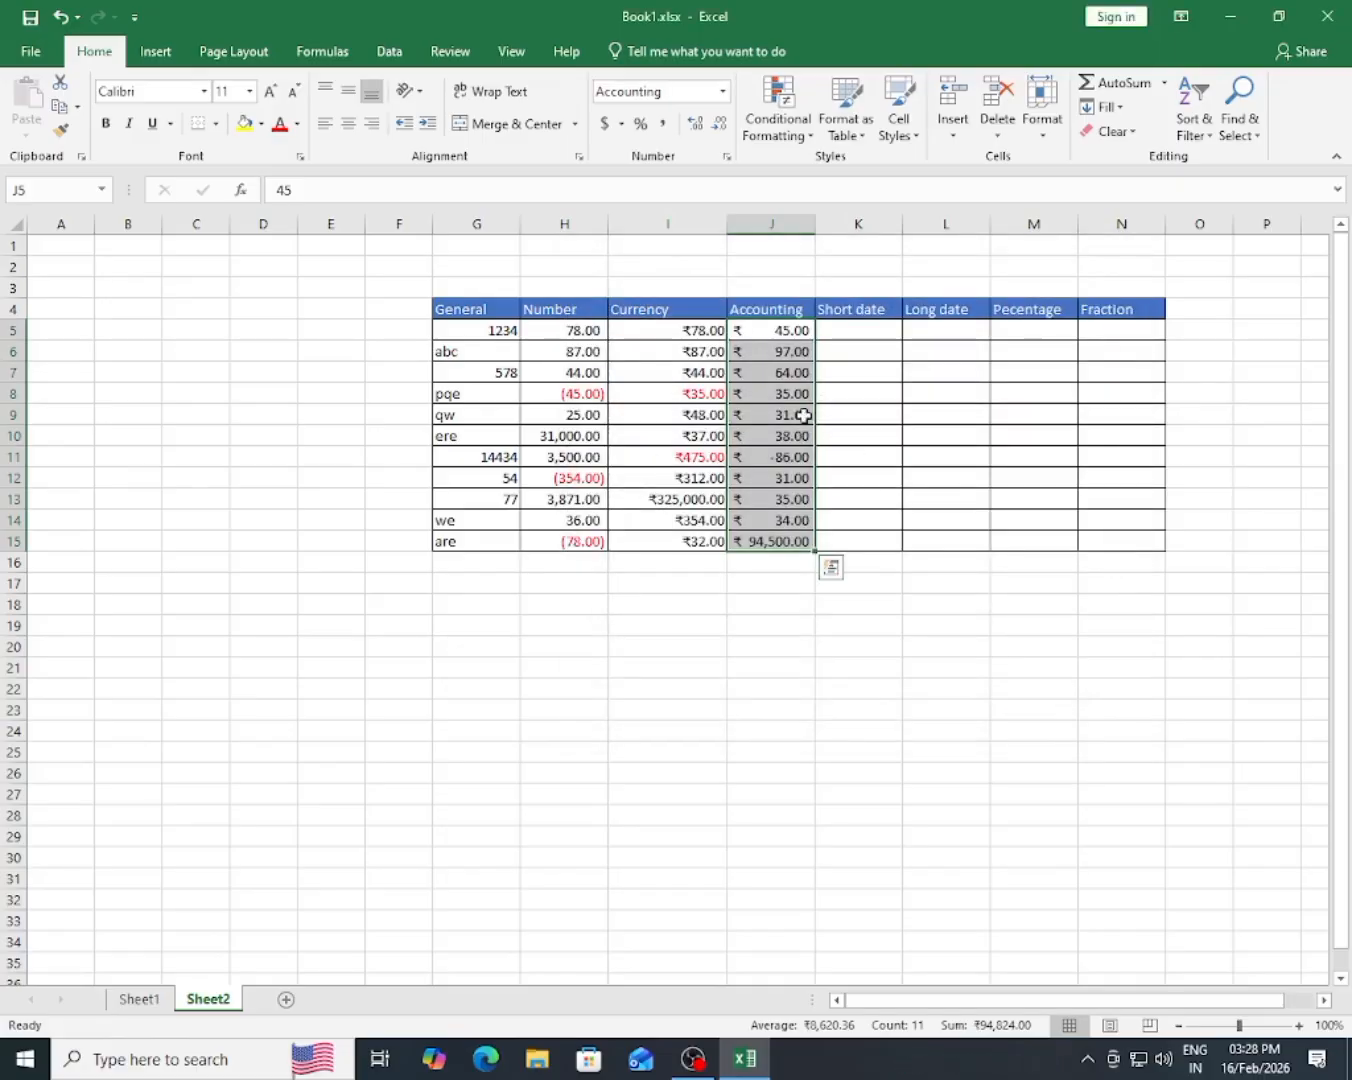
- Compare how the rupee symbol lines up in the Currency and Accounting cells of rows 6 to 8
click(777, 349)
click(676, 378)
click(777, 378)
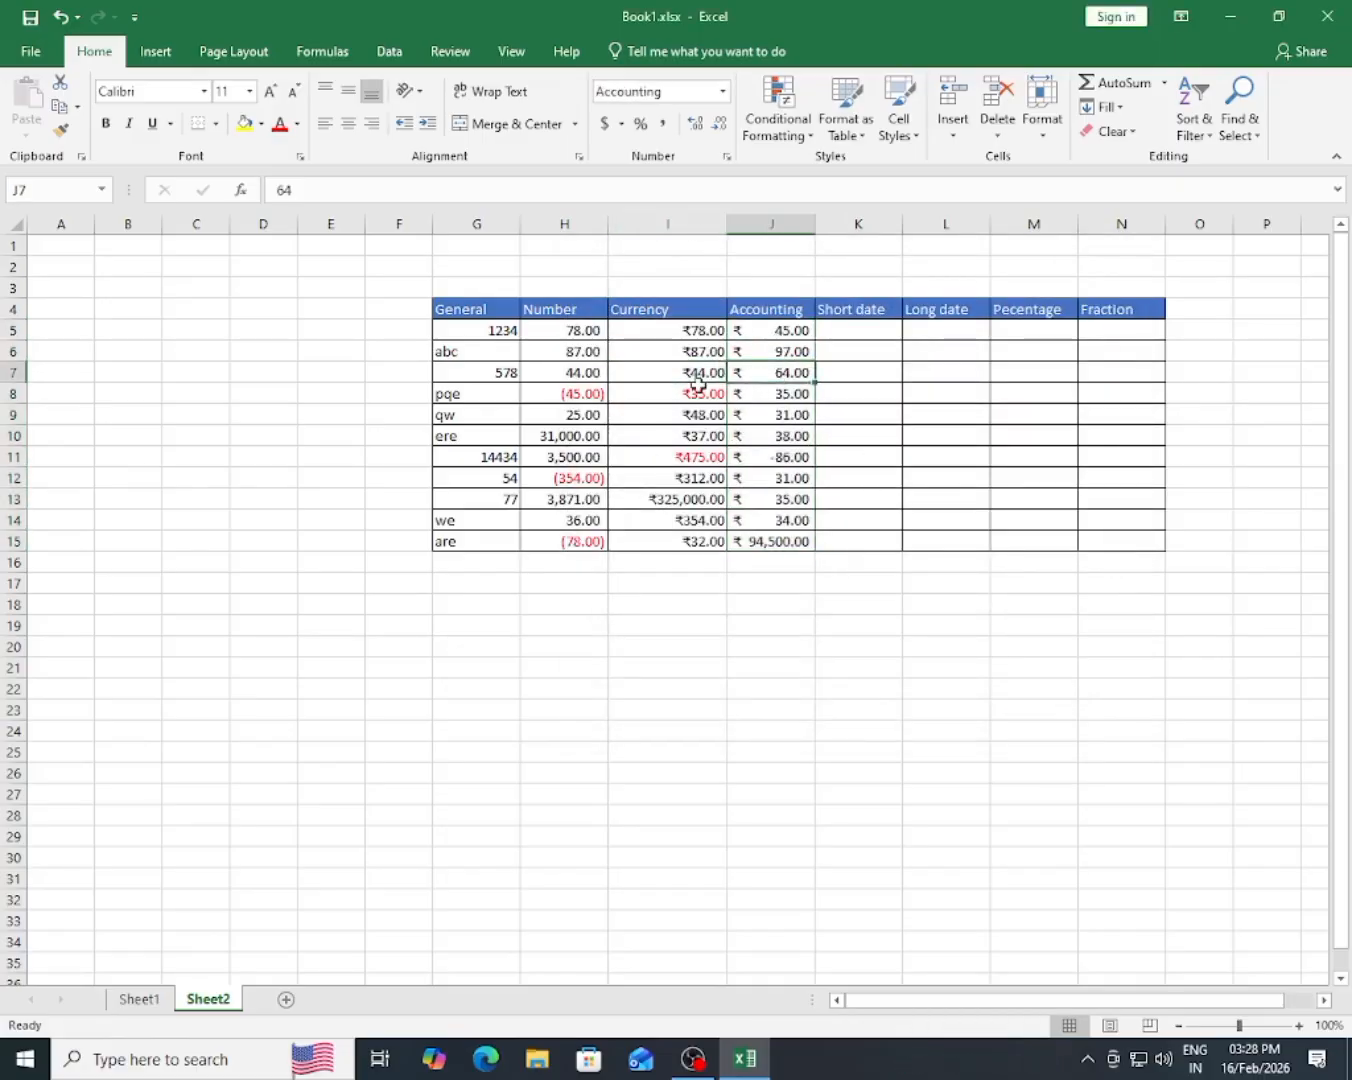
click(701, 391)
click(770, 392)
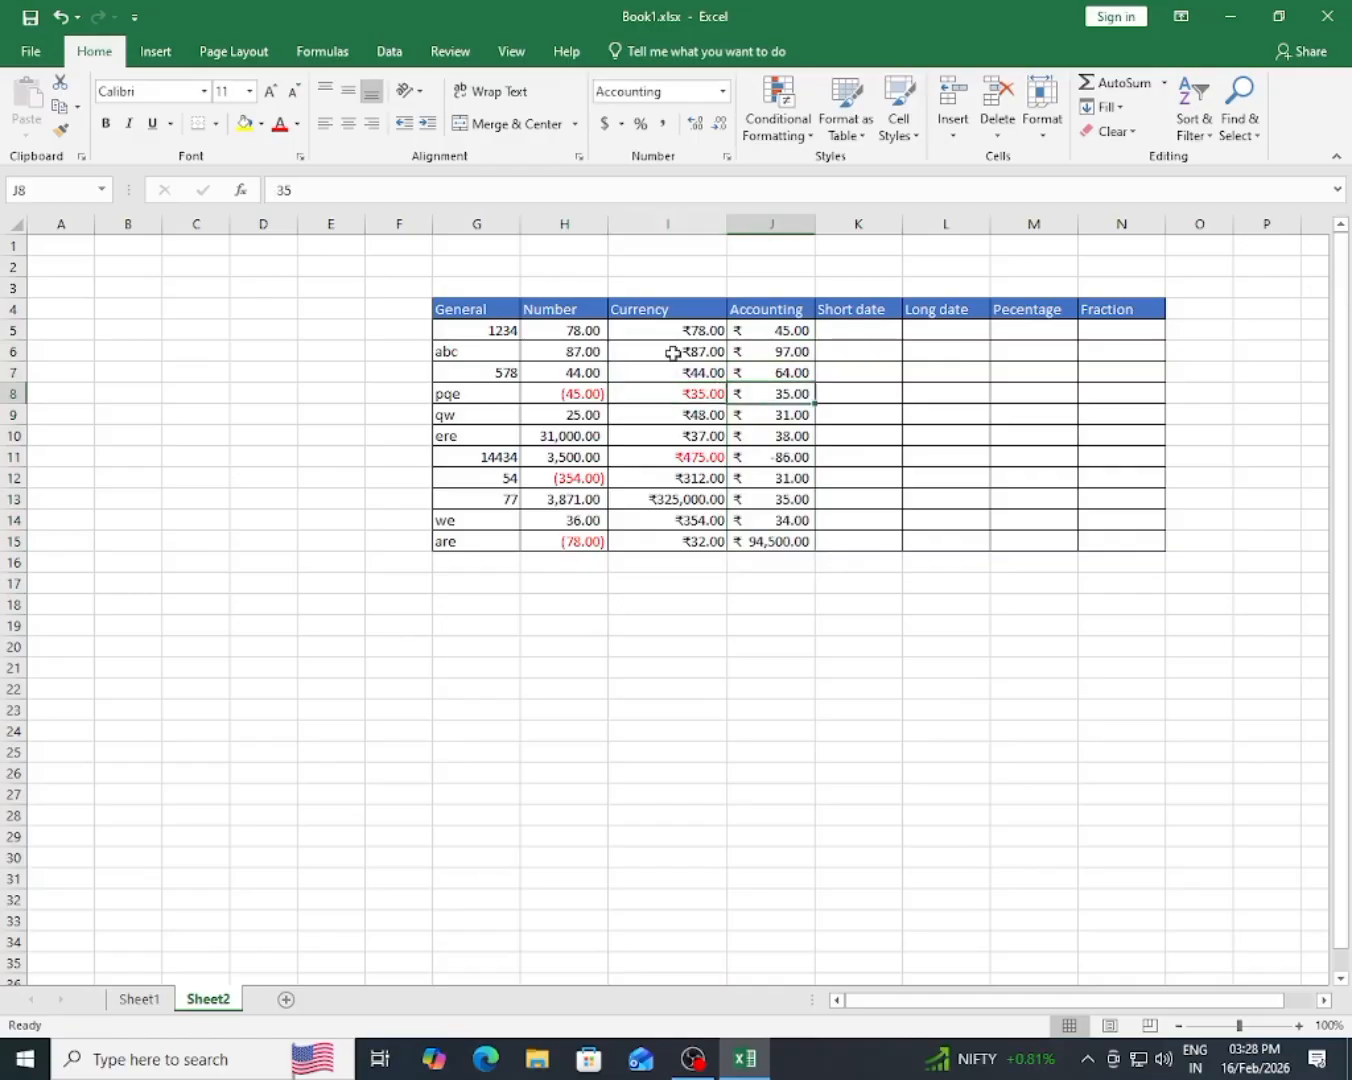
- Compare the values and symbol alignment of Currency cells I5:I15 with Accounting cells J5:J15, including negative J11
drag(680, 333, 675, 537)
click(663, 432)
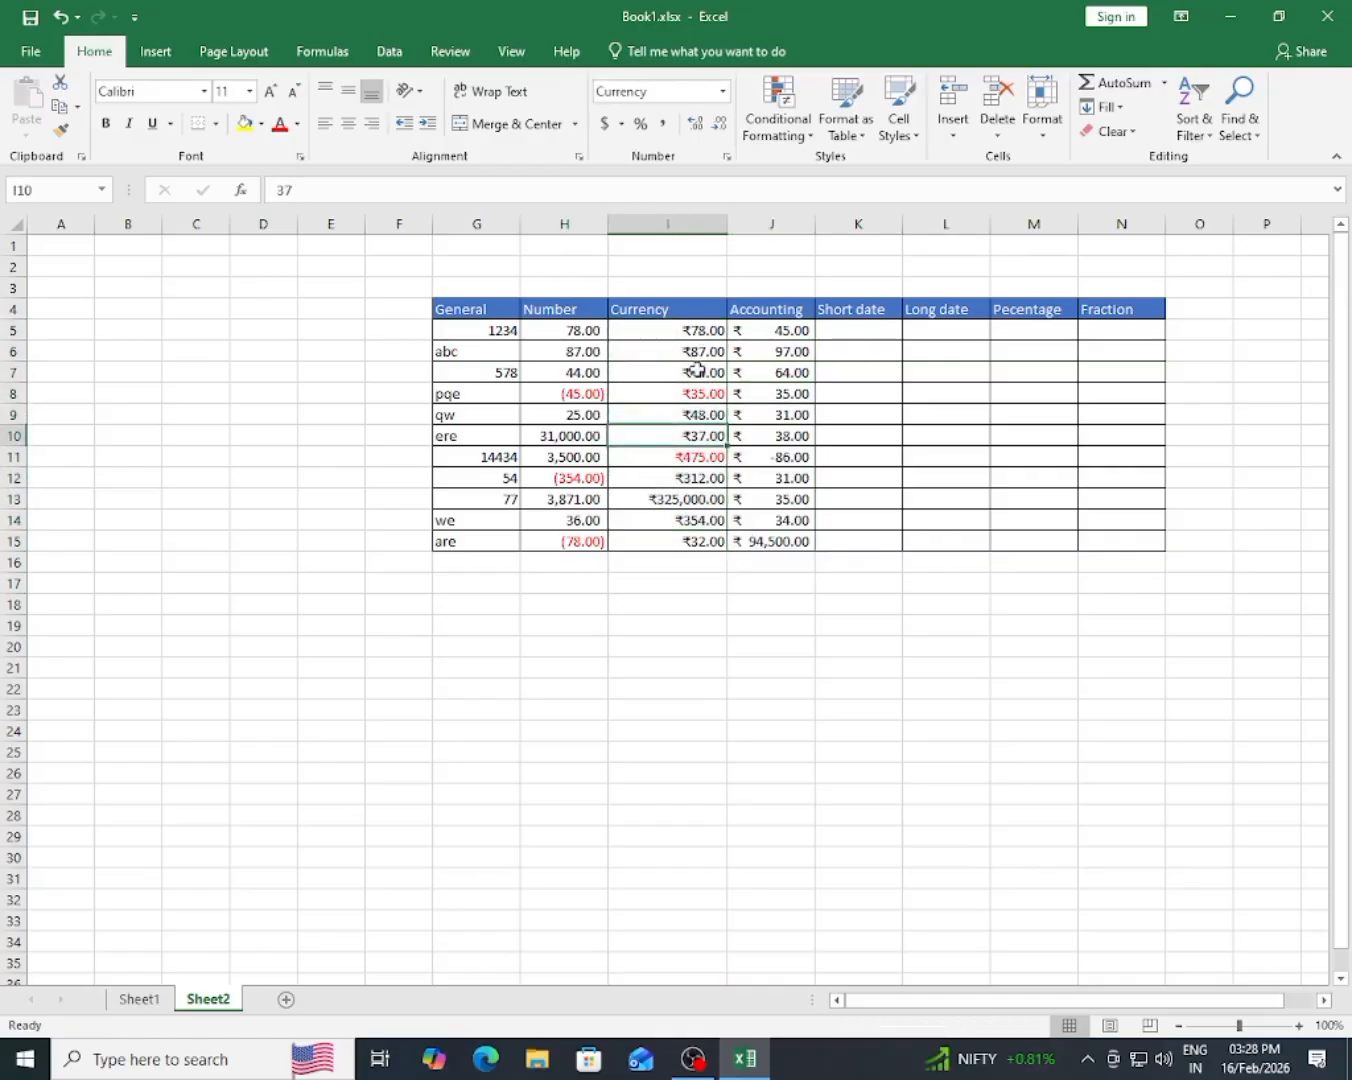
drag(786, 333, 779, 546)
click(785, 513)
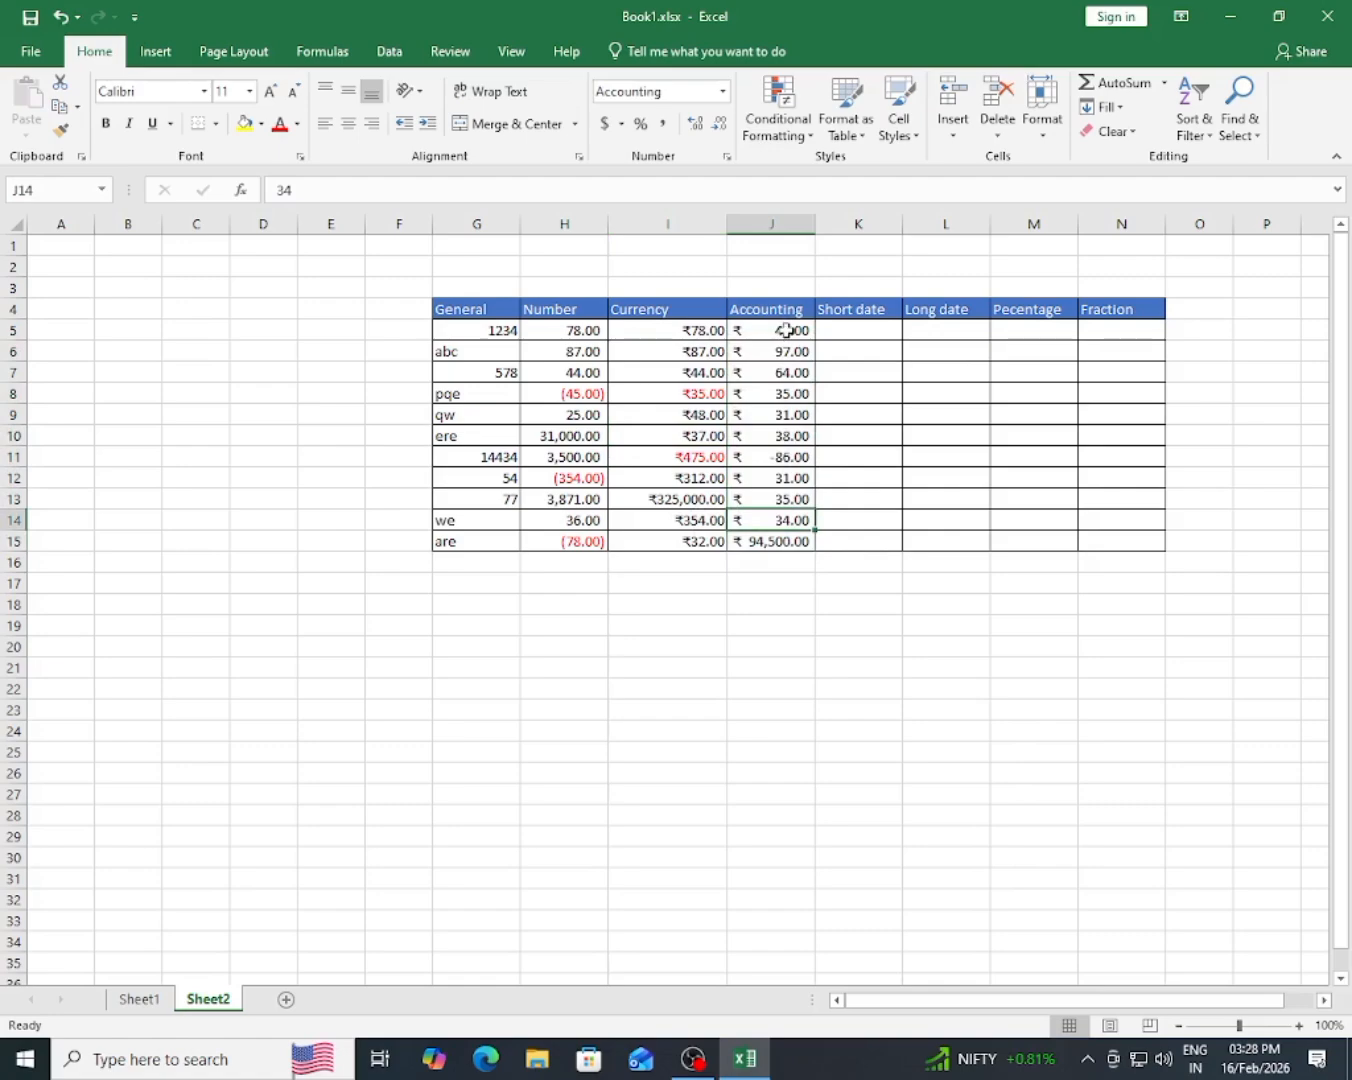
drag(786, 329, 790, 547)
click(789, 498)
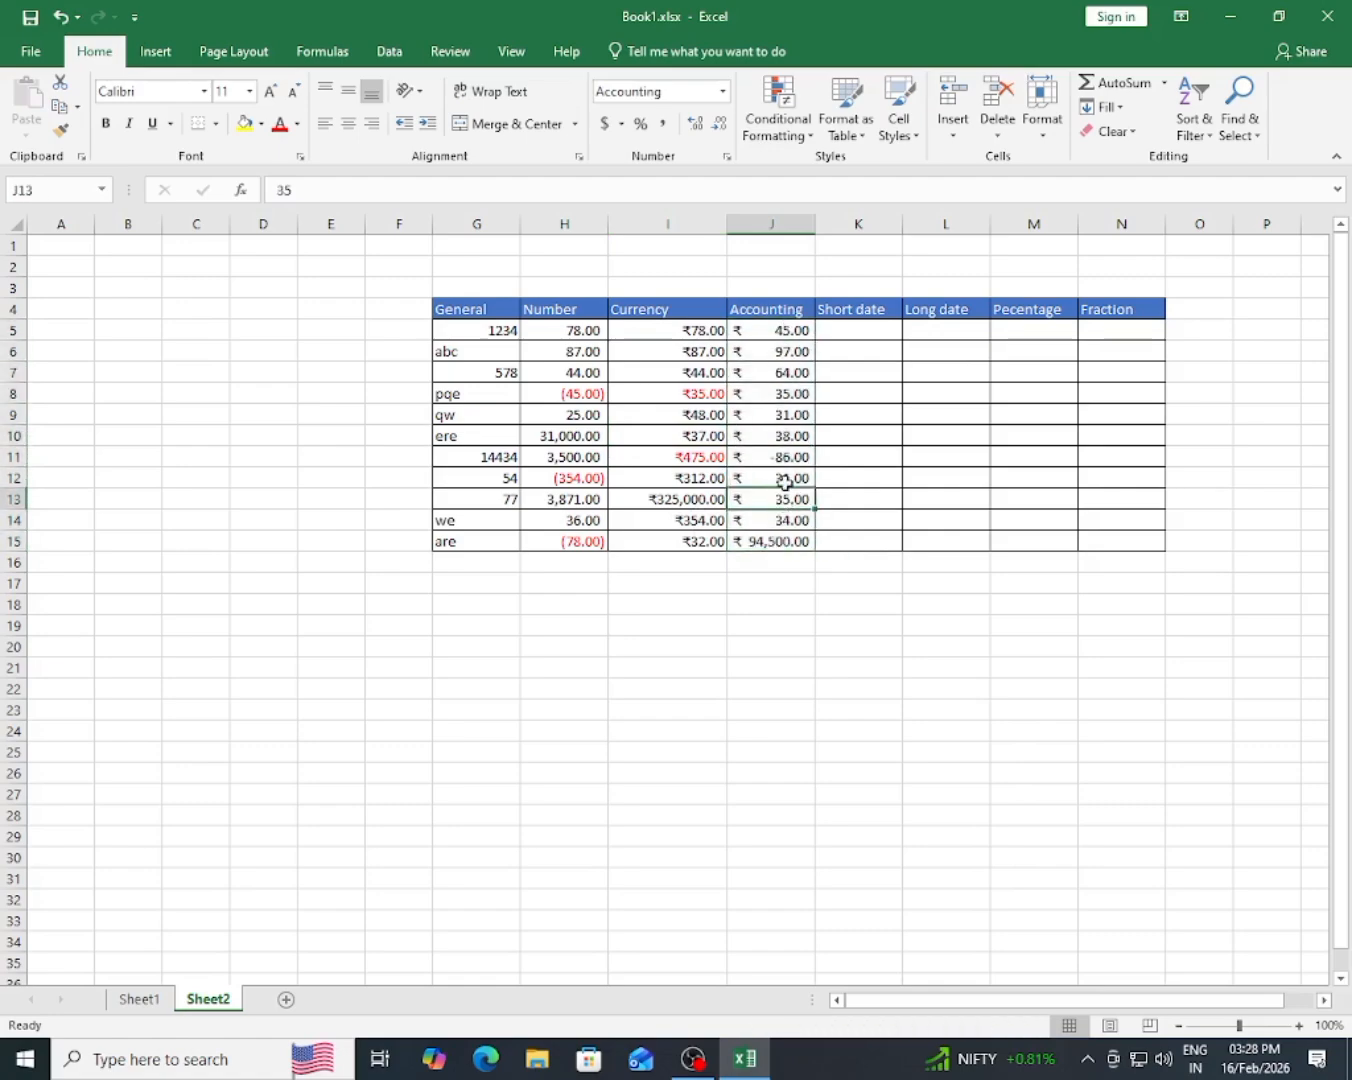
click(781, 385)
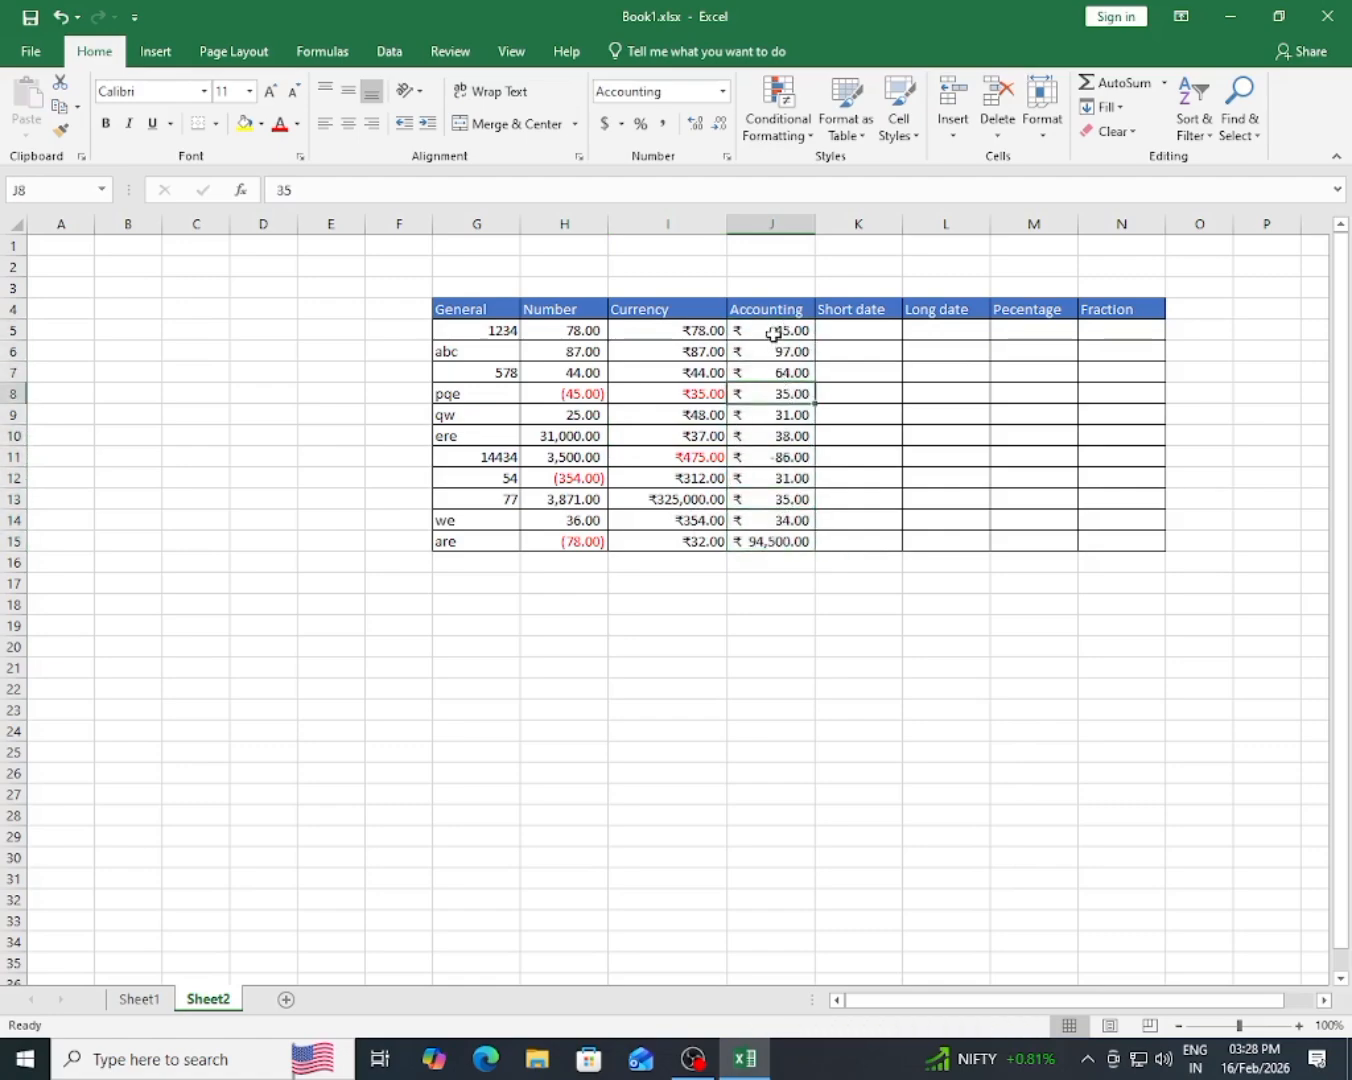
click(770, 452)
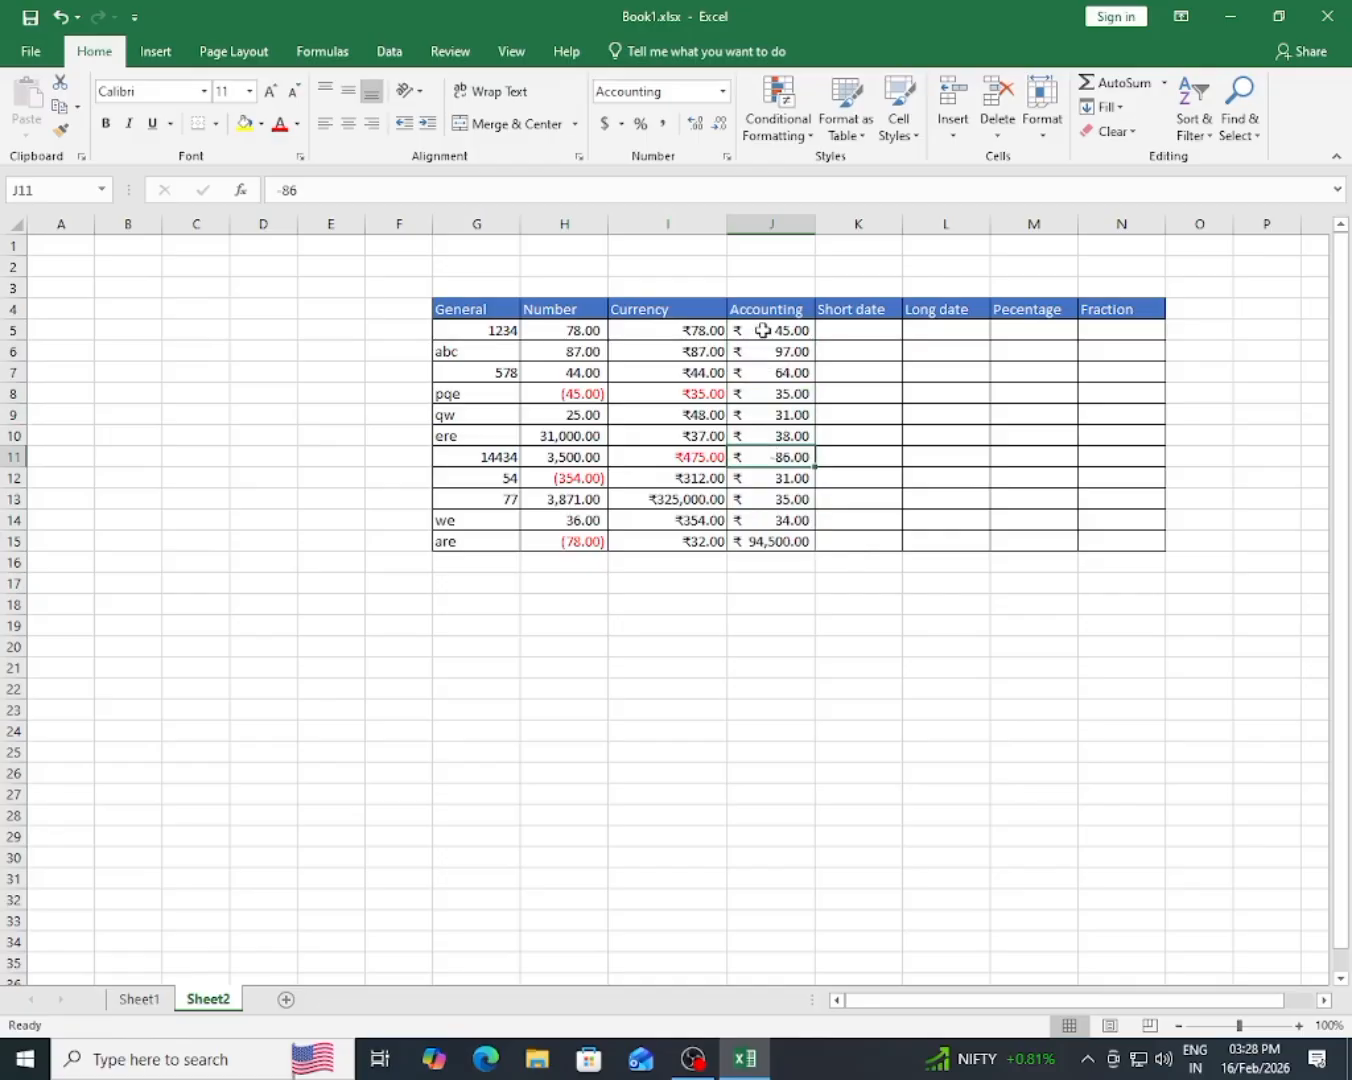
- Compare the Currency and Accounting category options in Format Cells for J5:J15, keeping Accounting with the ₹ Marathi symbol
drag(773, 331, 763, 540)
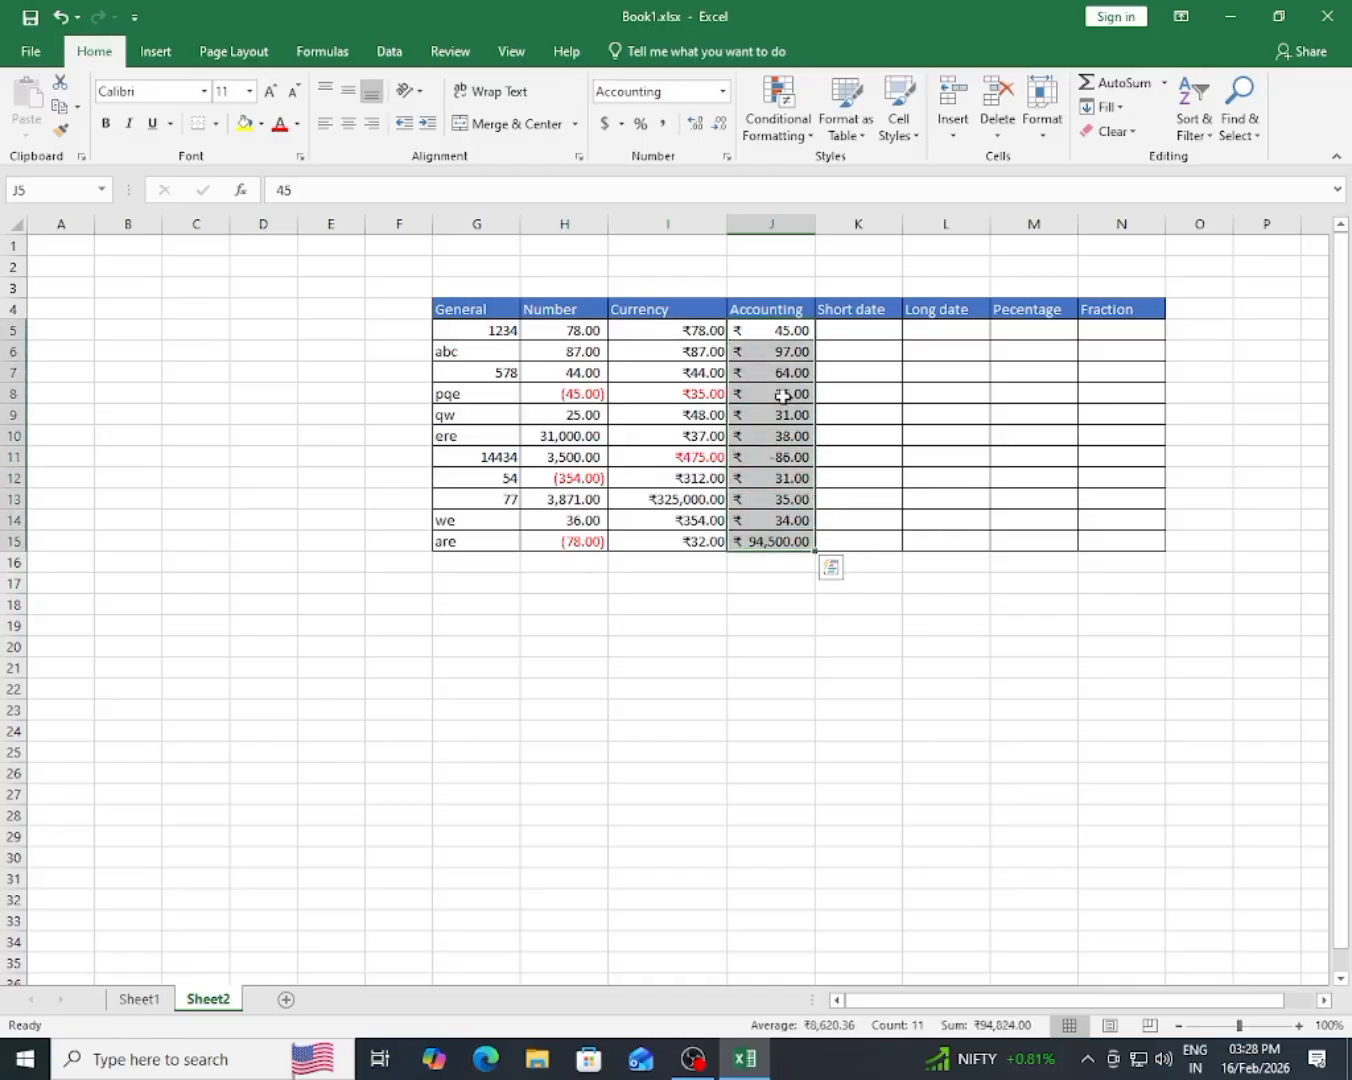
click(723, 92)
click(716, 630)
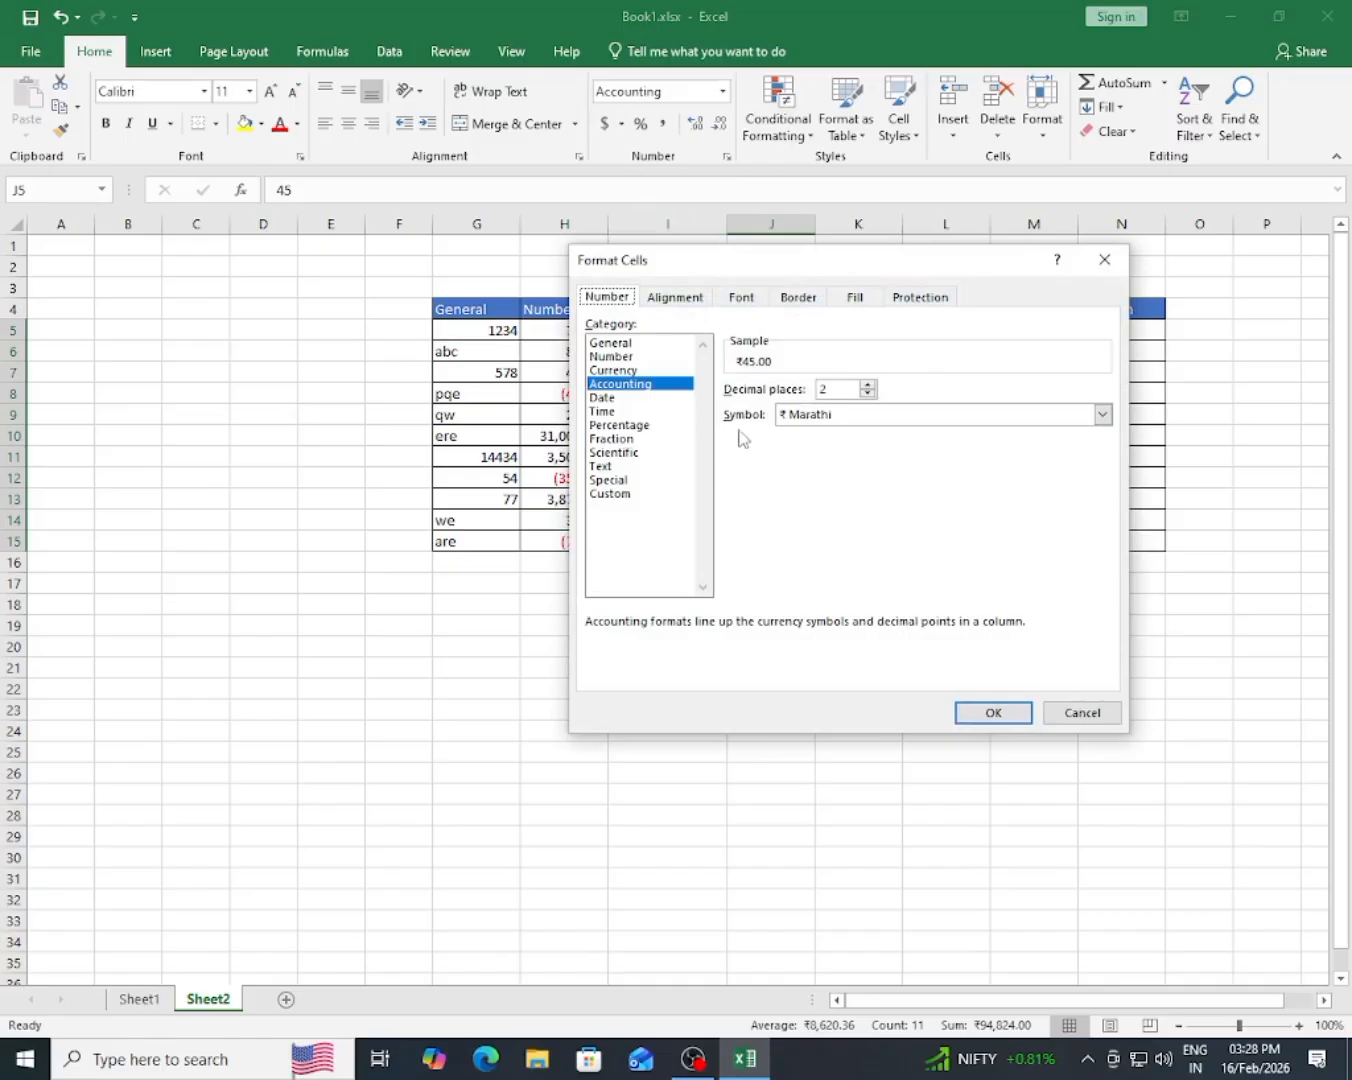
click(616, 369)
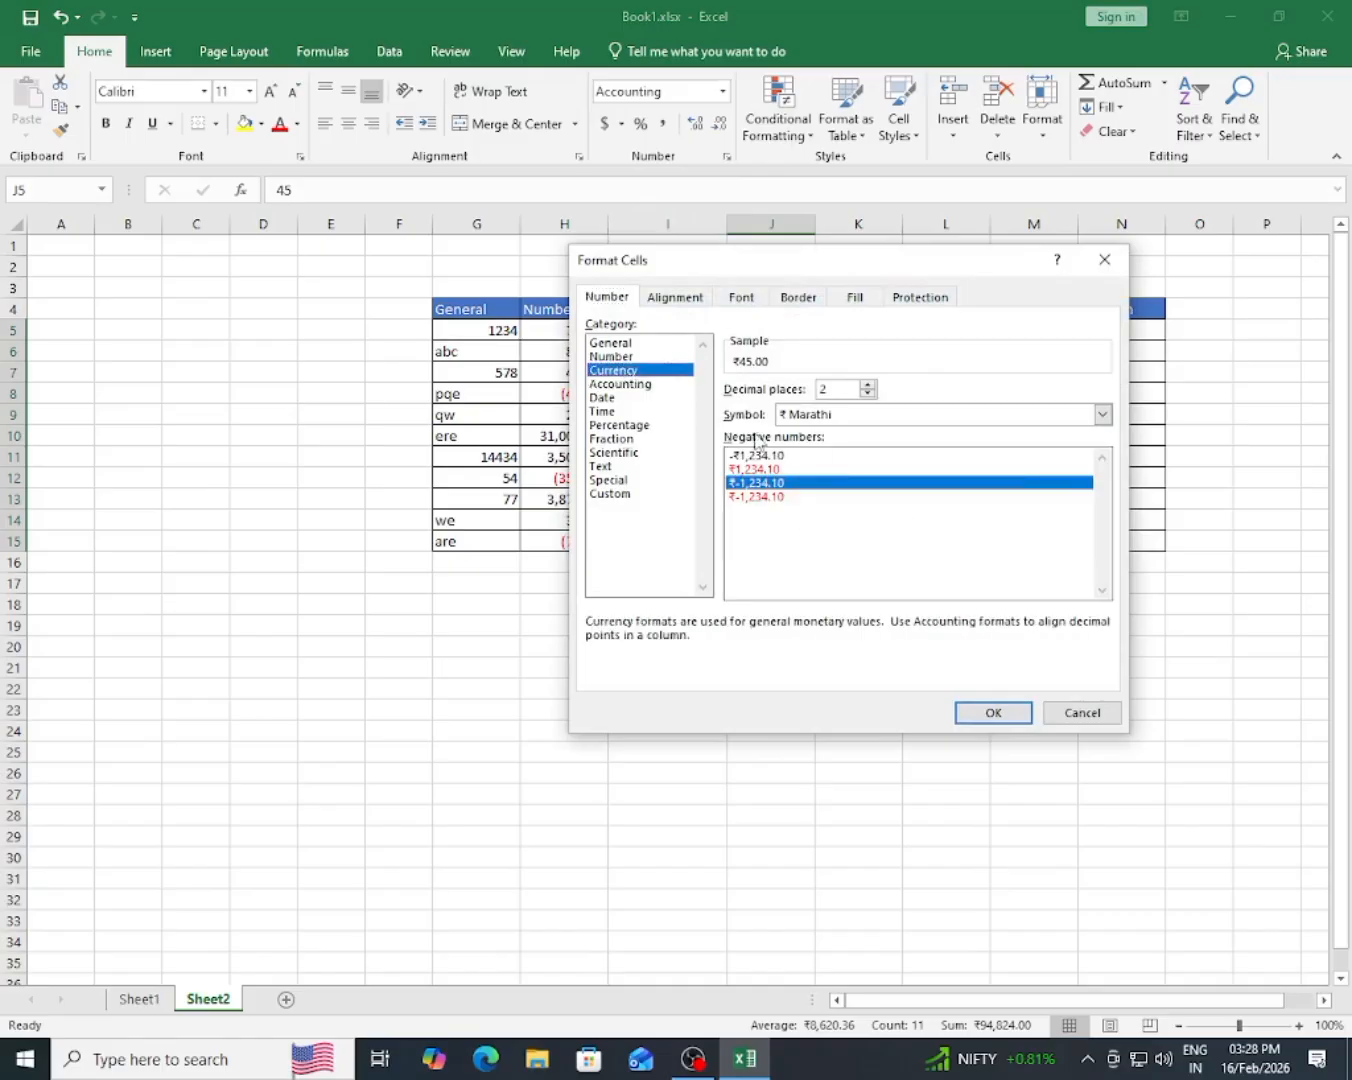
click(640, 384)
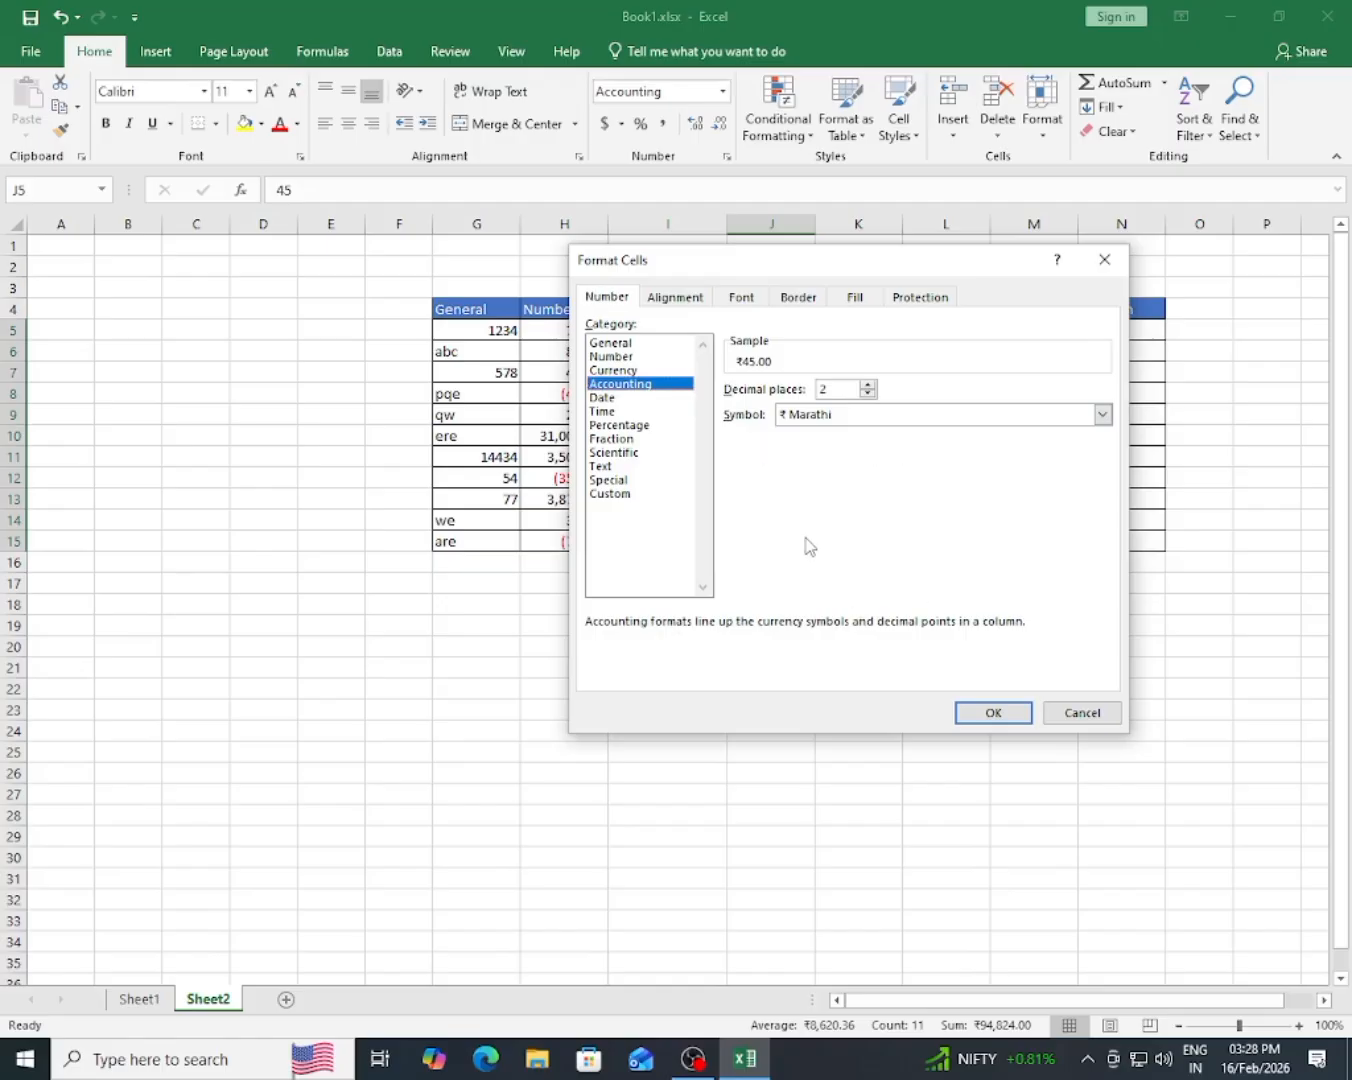
click(993, 713)
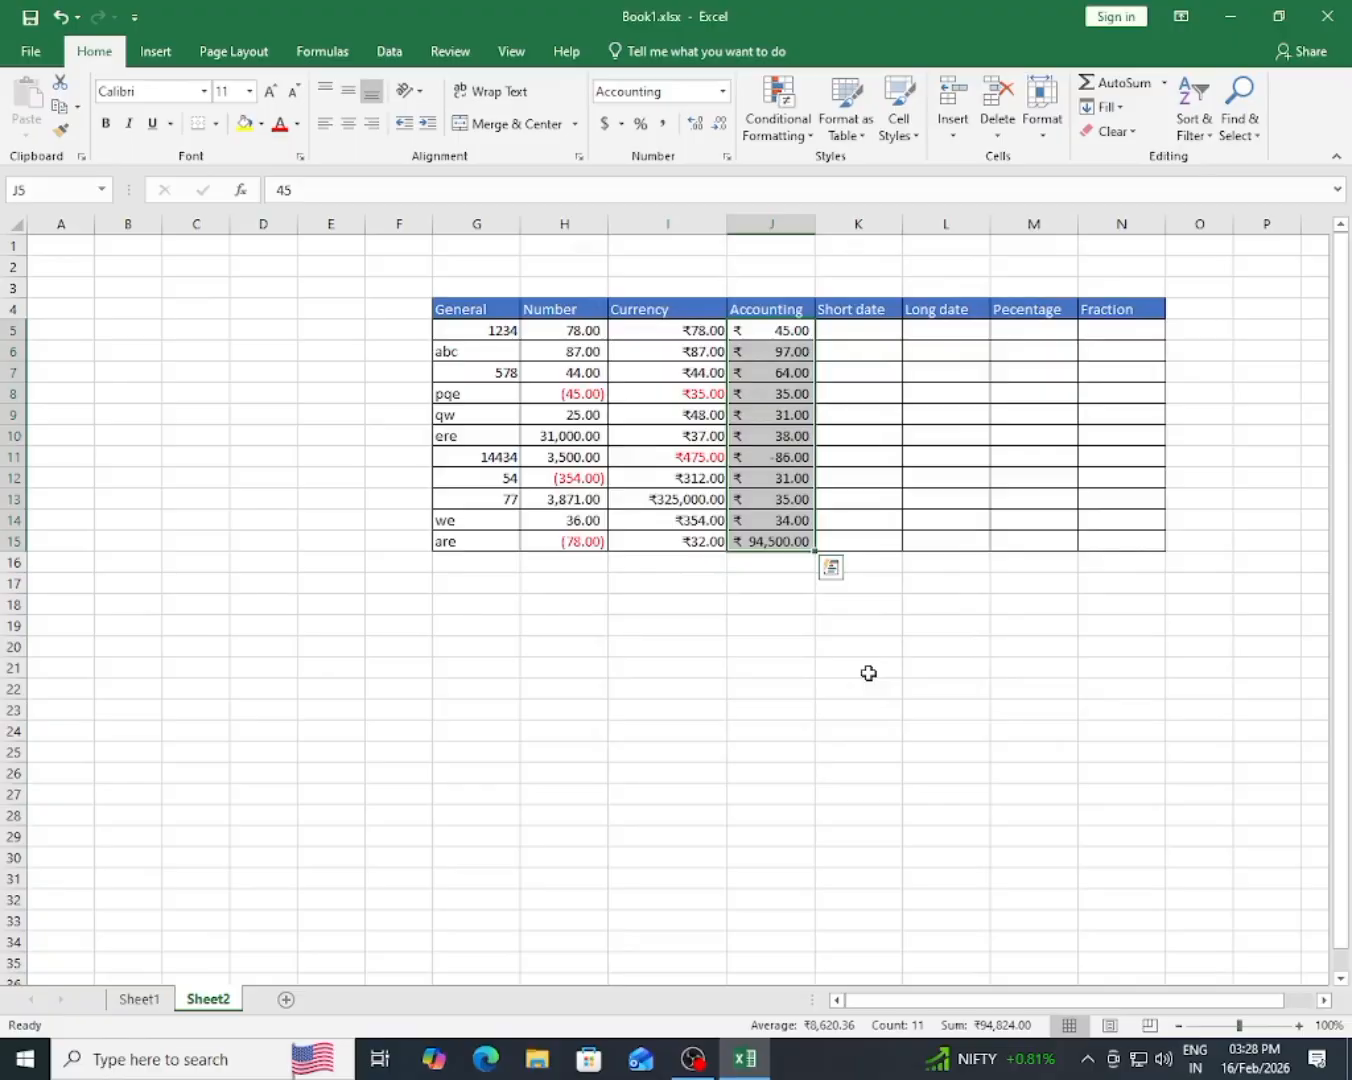
click(868, 673)
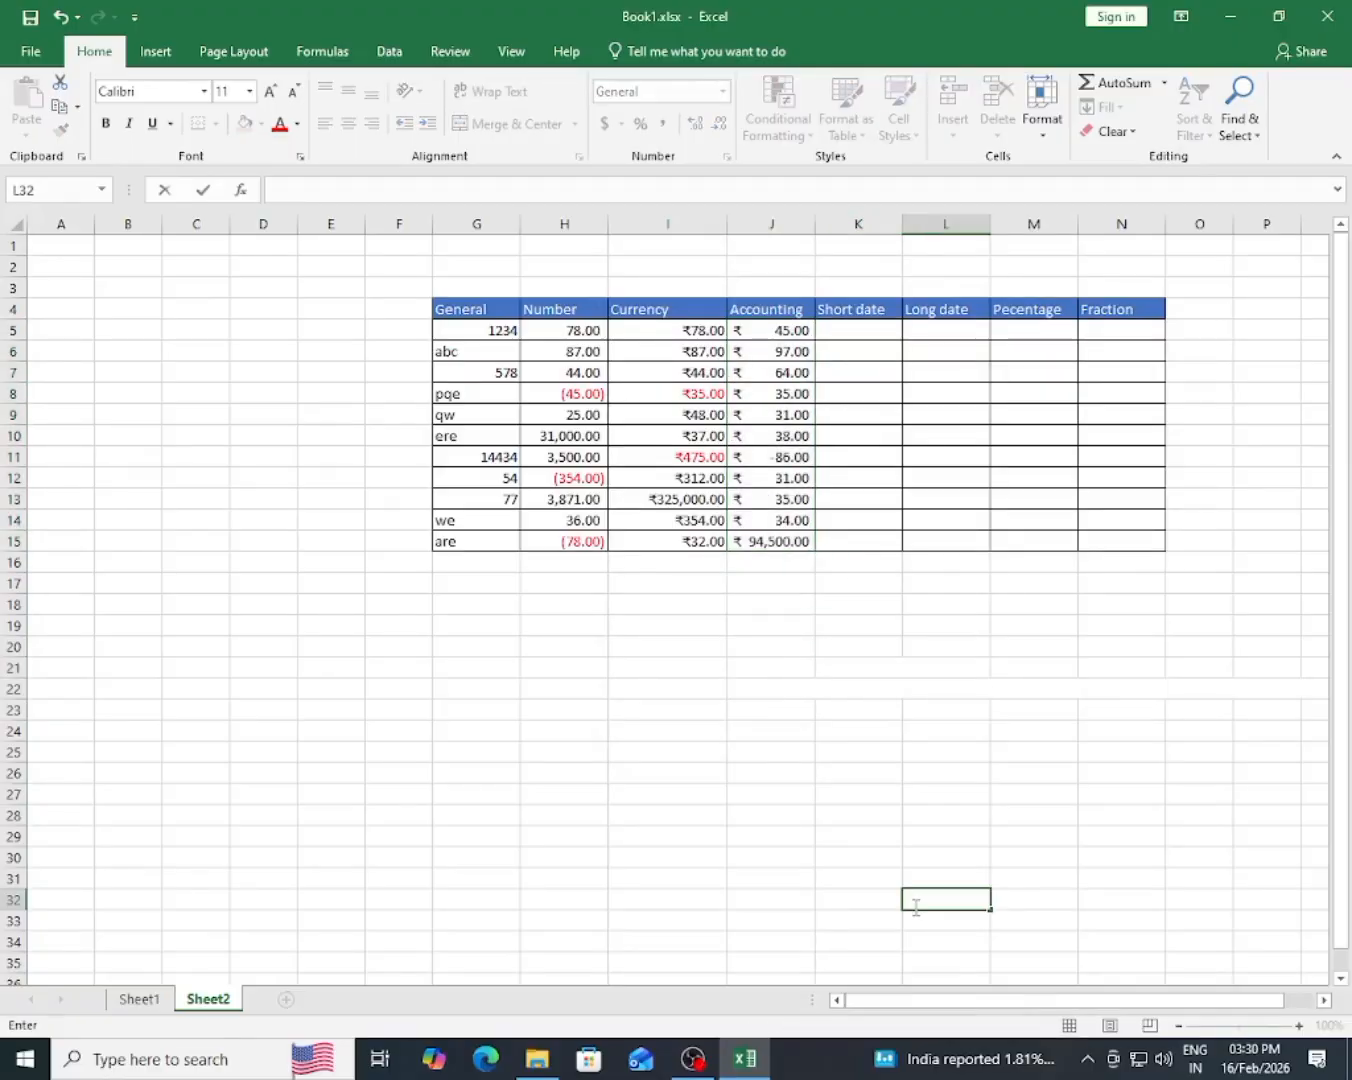
- Apply the Short Date number format to K5:K15 in the Short date column
click(1000, 840)
drag(849, 330, 846, 538)
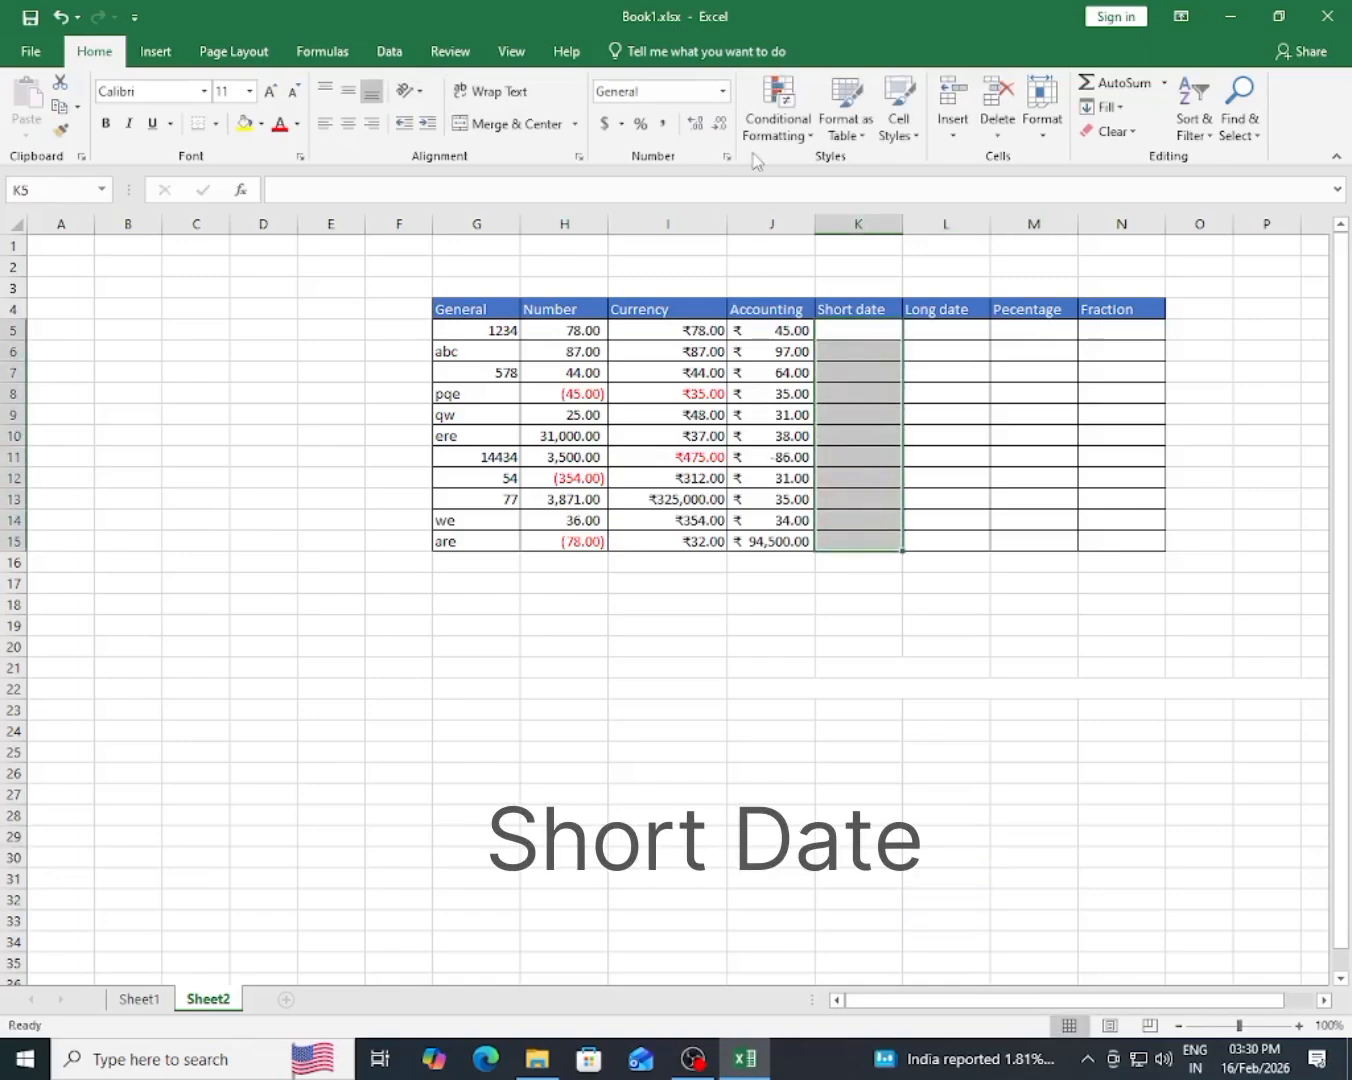
click(723, 91)
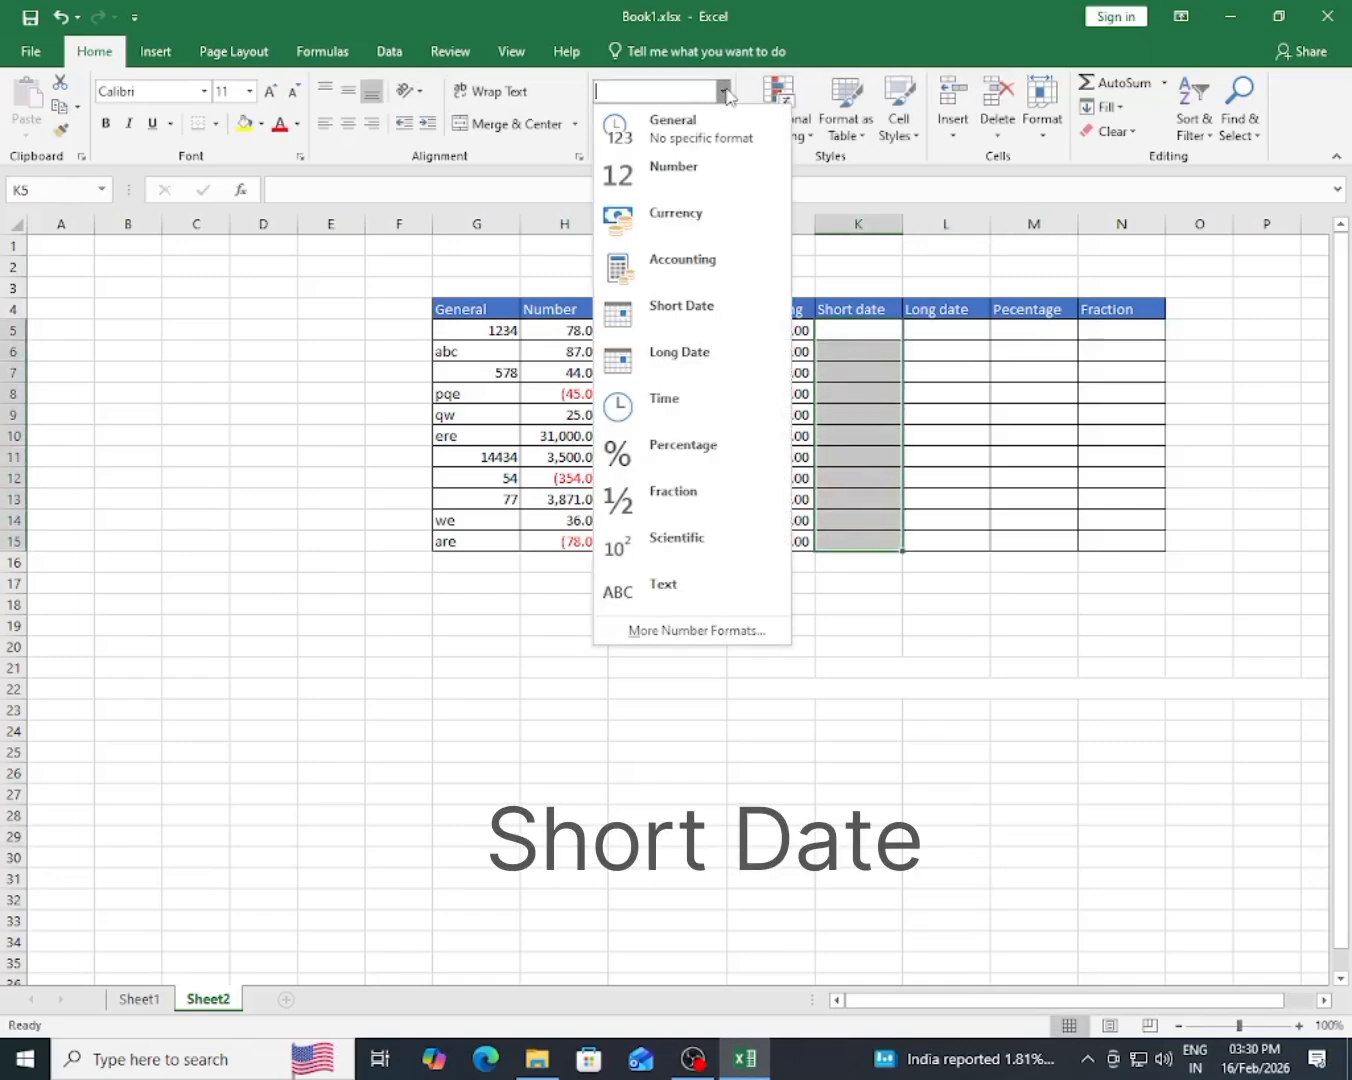
click(683, 316)
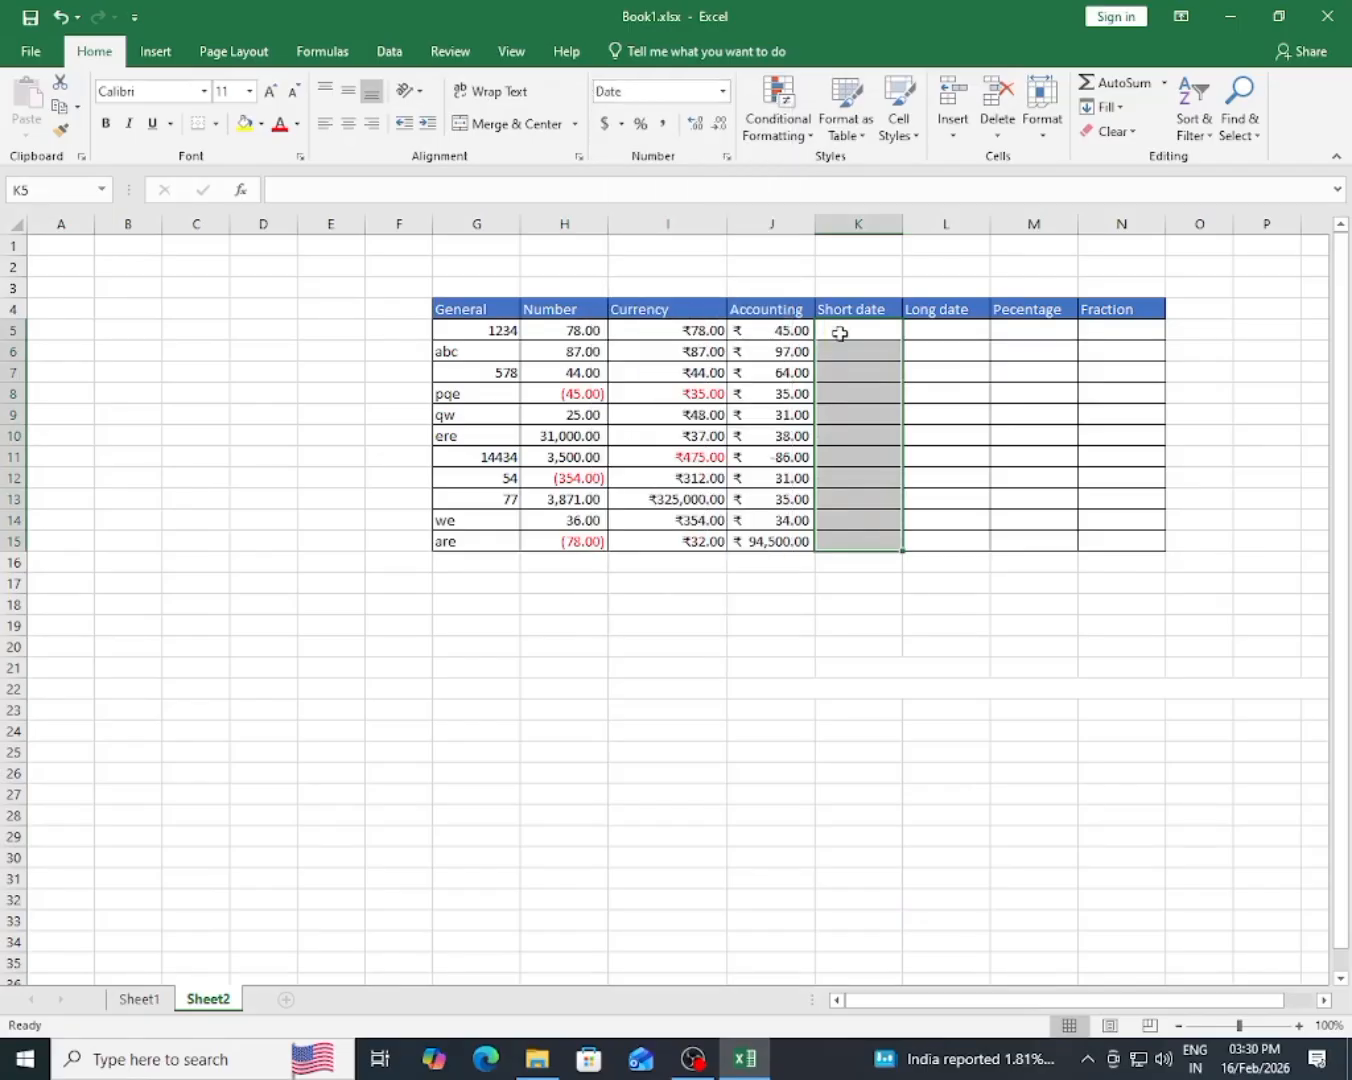
- Enter the date 16-2-2026 in cell K5 of the Short date column
click(840, 332)
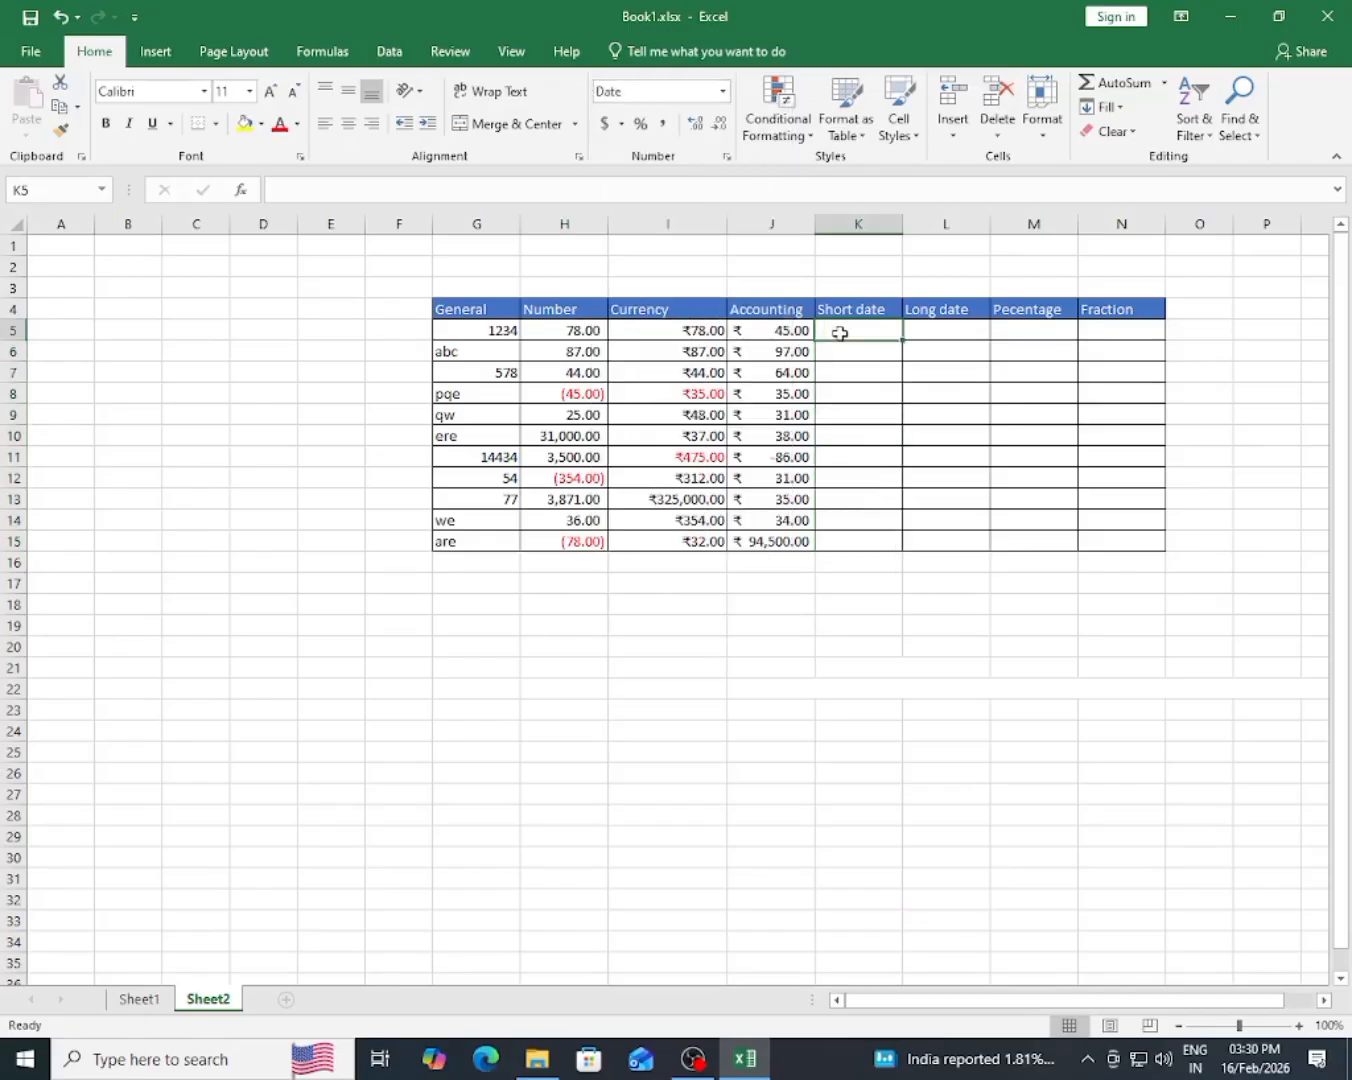
text(16)
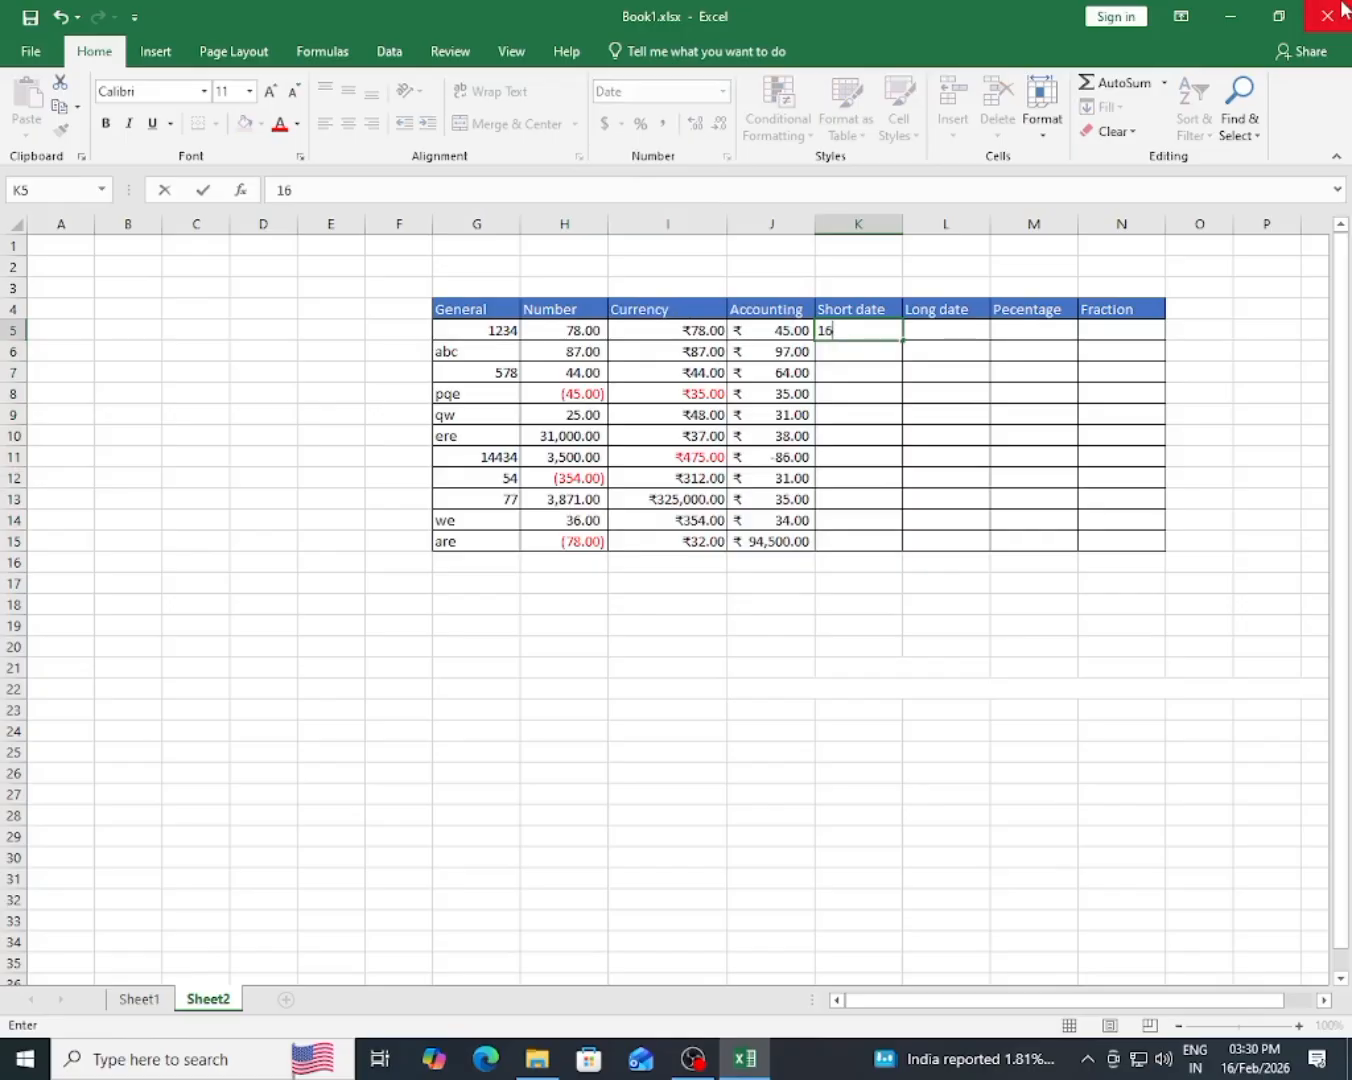
text(-2-2026)
key(Return)
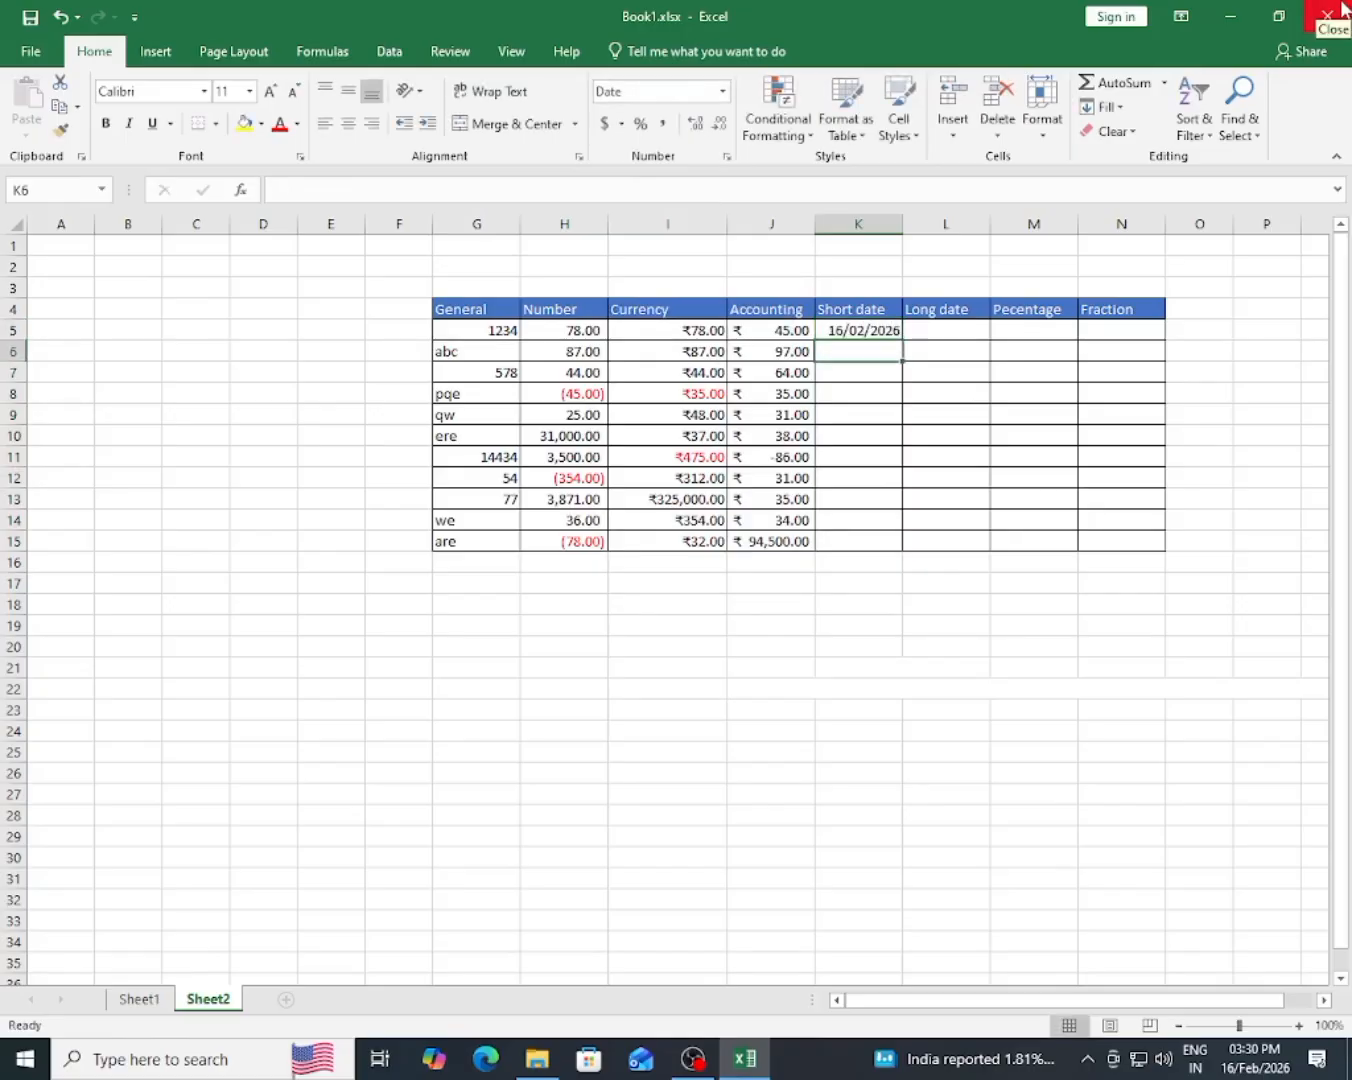
- Fill the date in K5 down through K15 as a daily series and review the filled dates
click(875, 330)
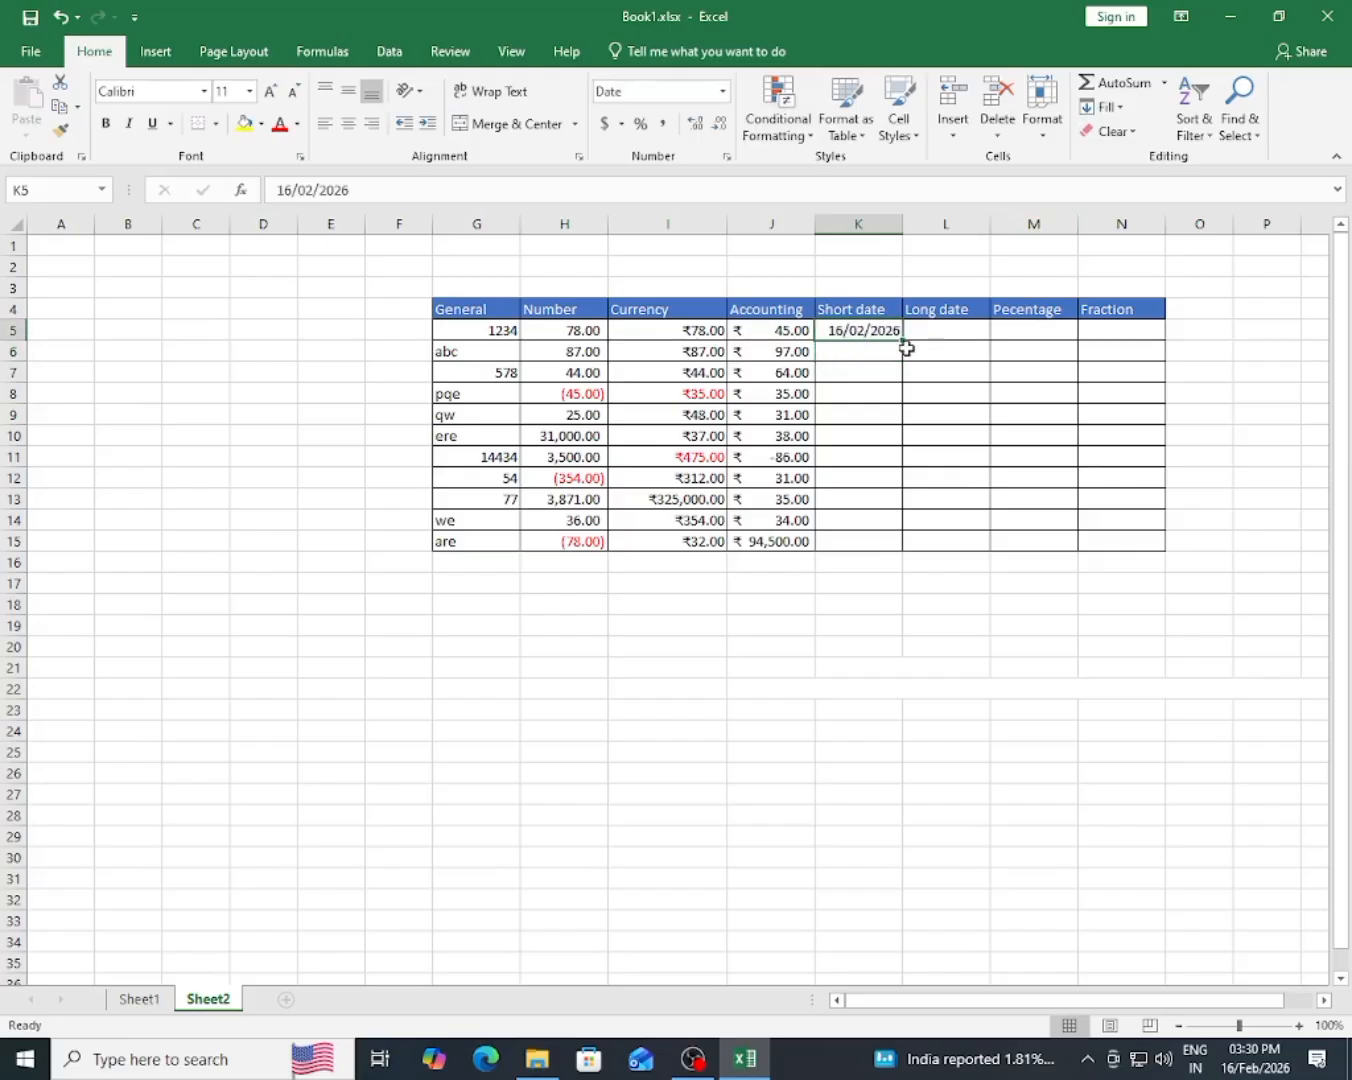
drag(904, 343, 881, 548)
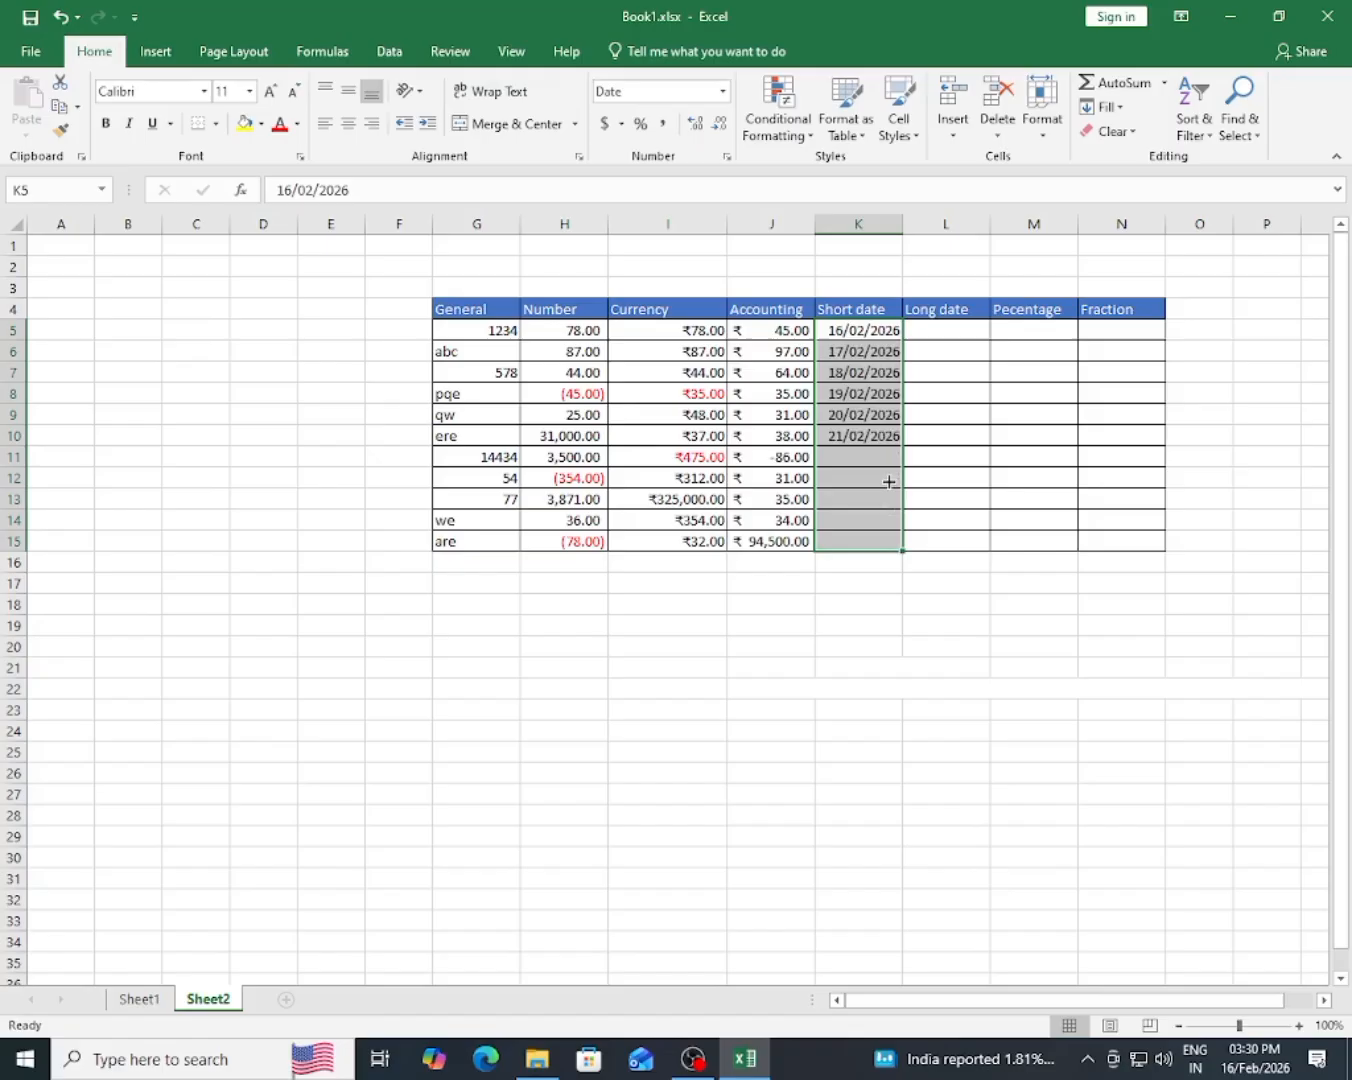
click(874, 414)
drag(872, 356, 857, 518)
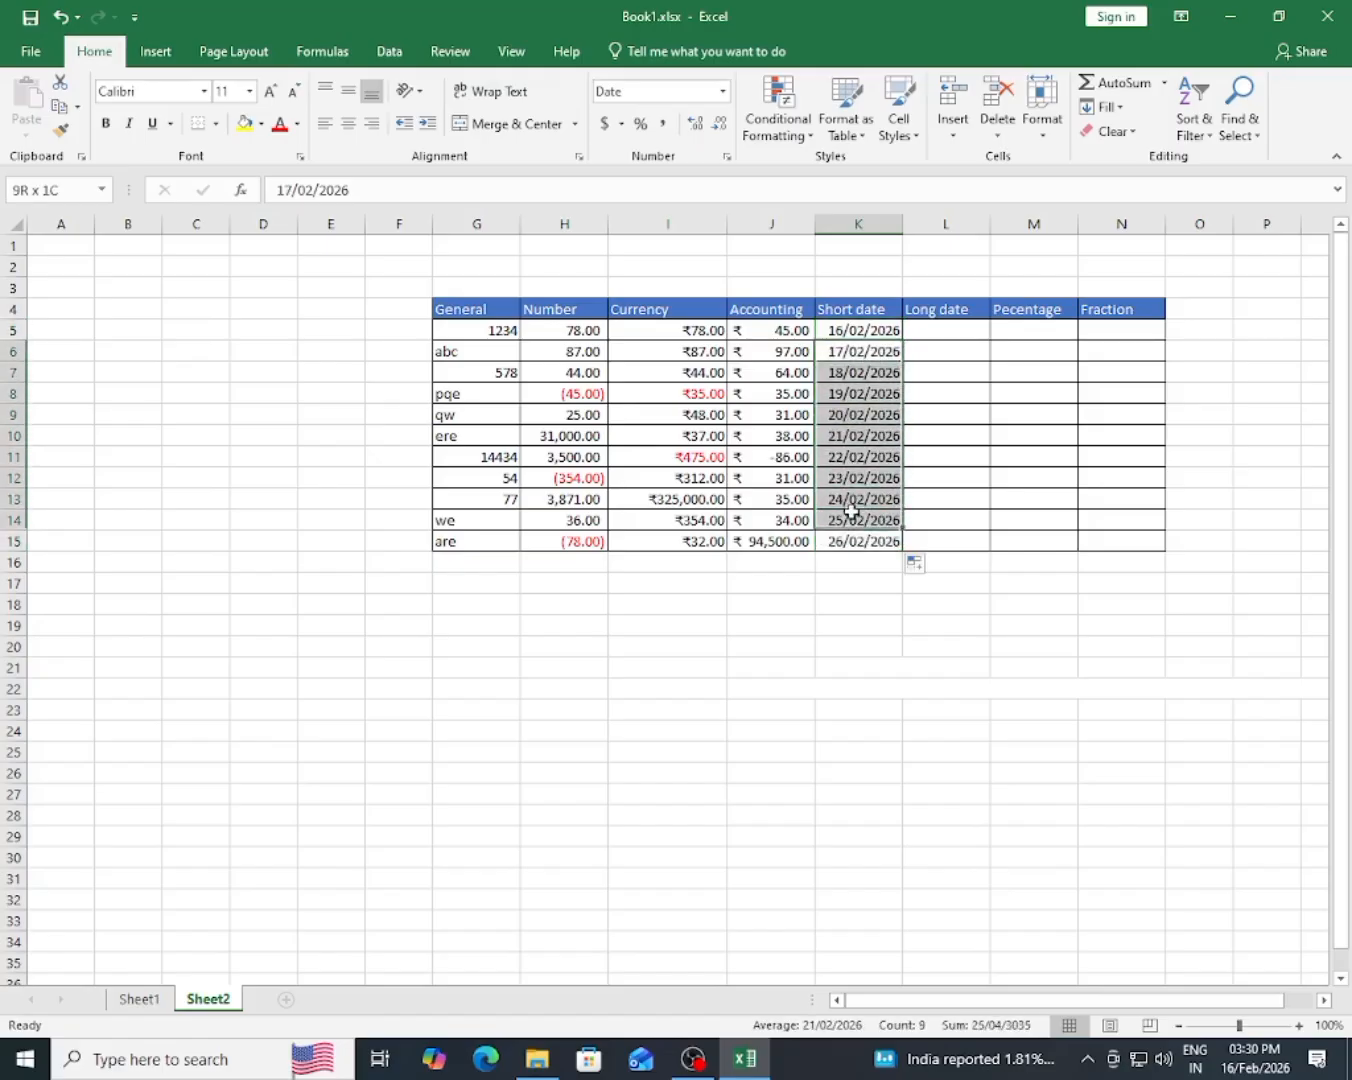
click(870, 479)
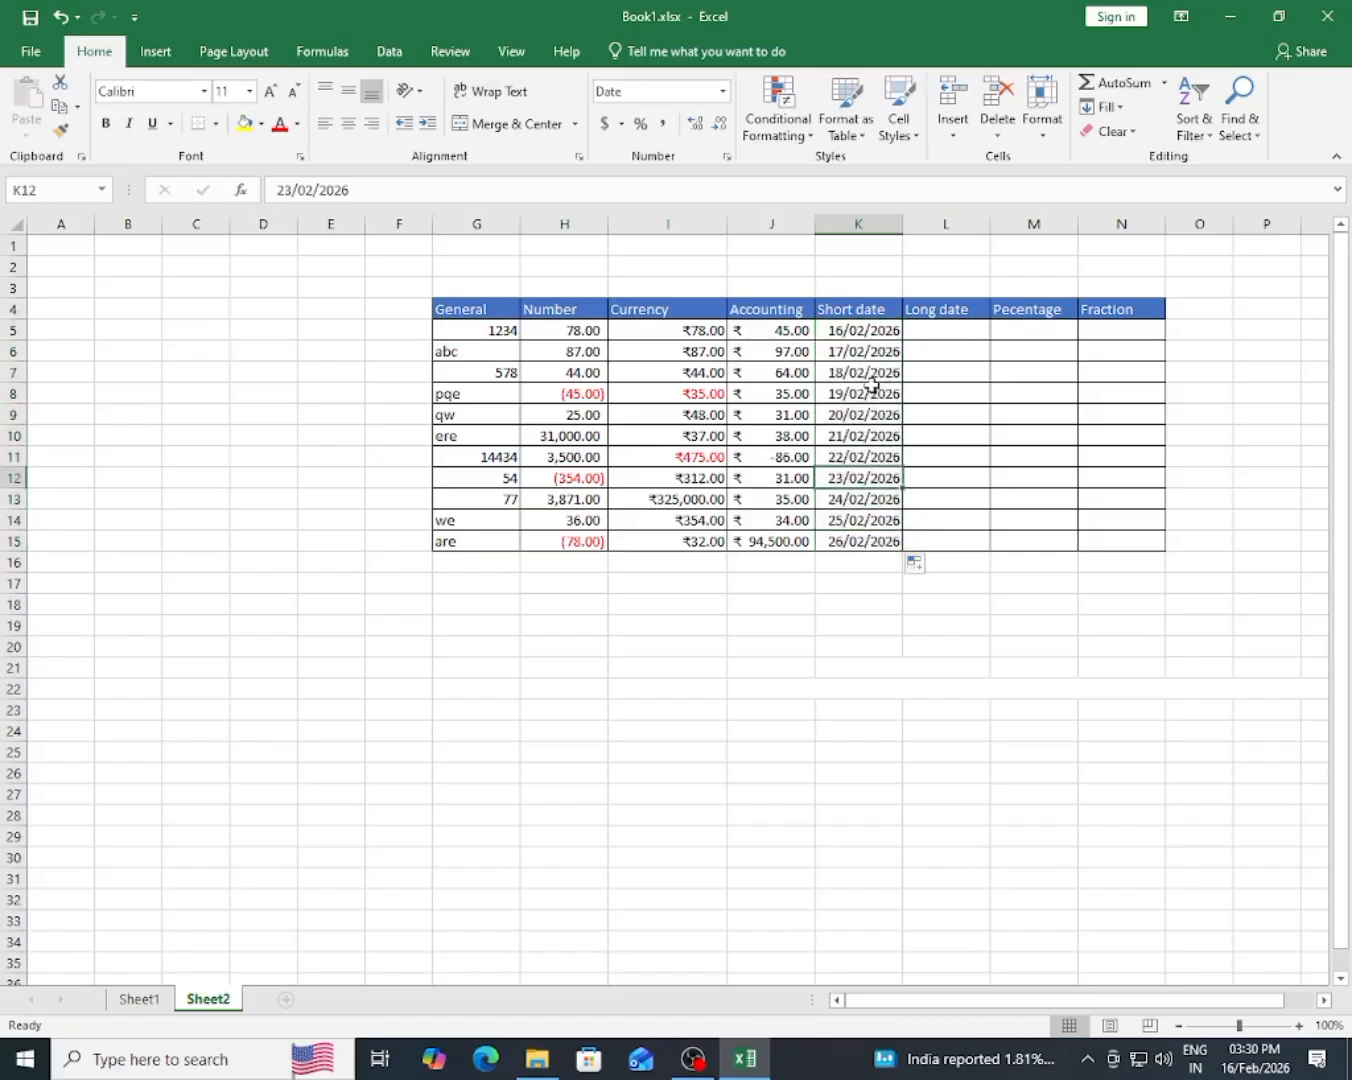
- Change the date type of K5:K15 to 2012-03-14 in the Format Cells dialog
drag(862, 333, 870, 540)
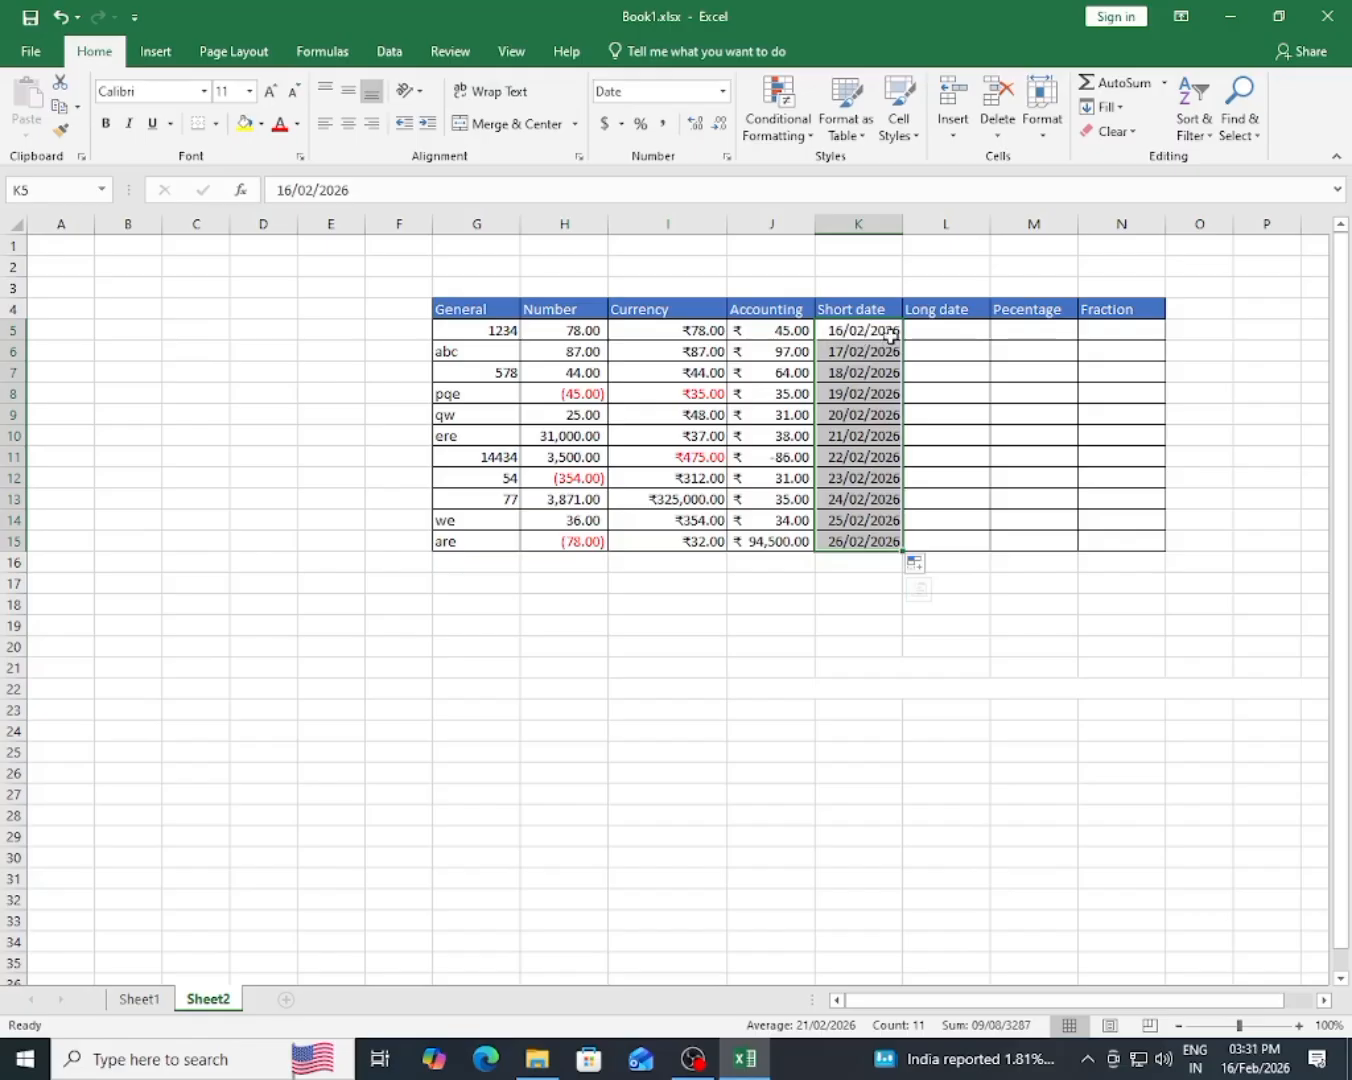
click(722, 93)
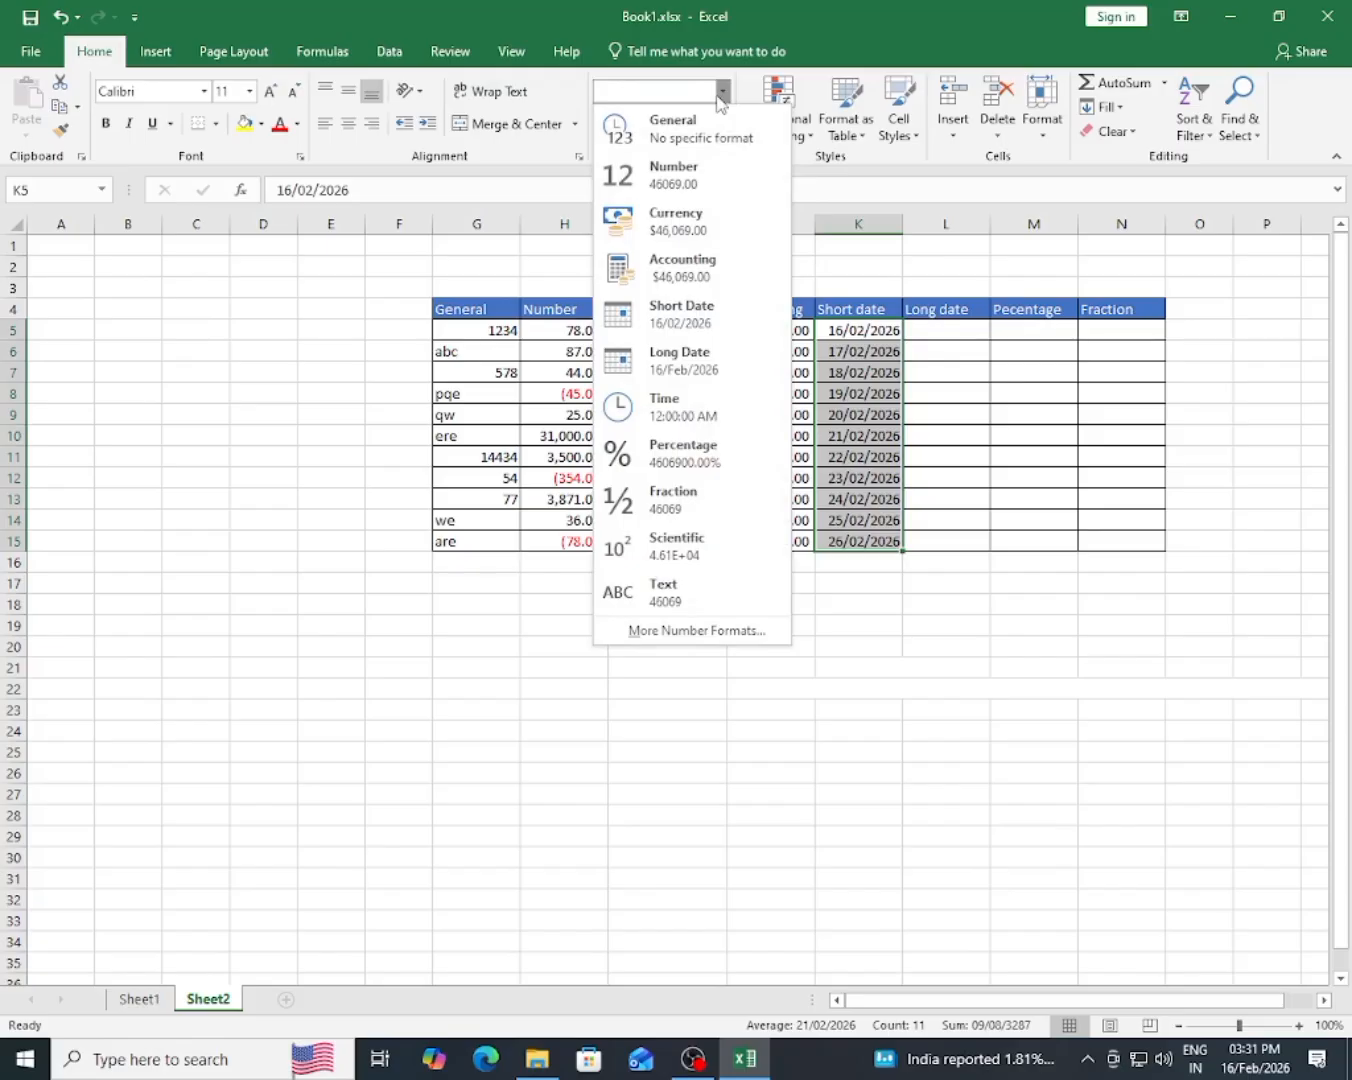
click(645, 629)
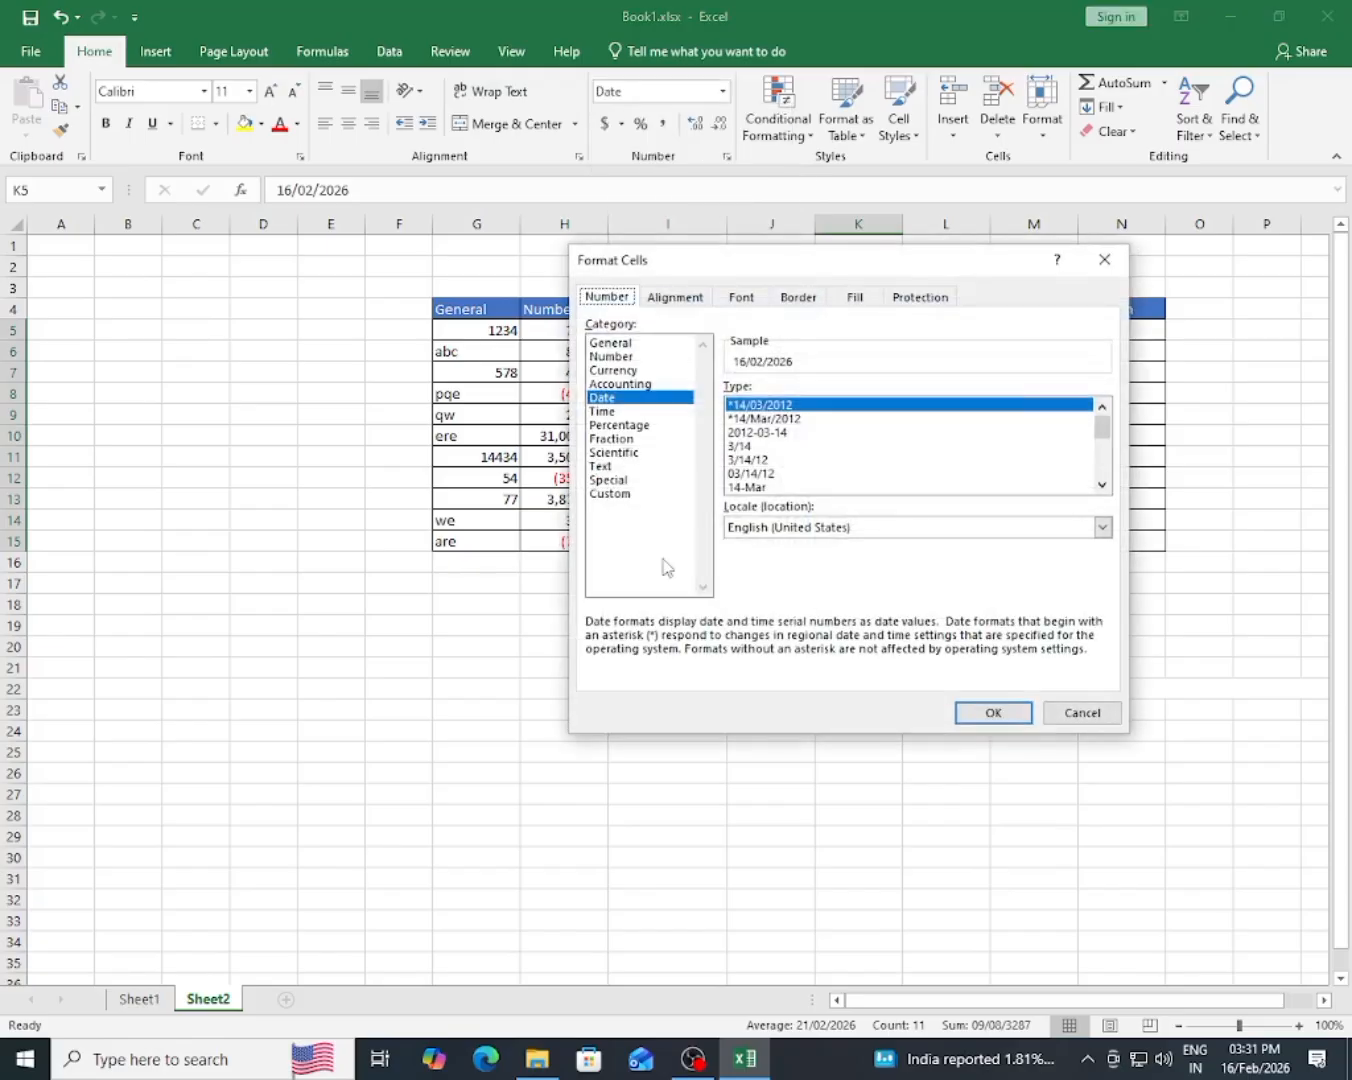
click(745, 432)
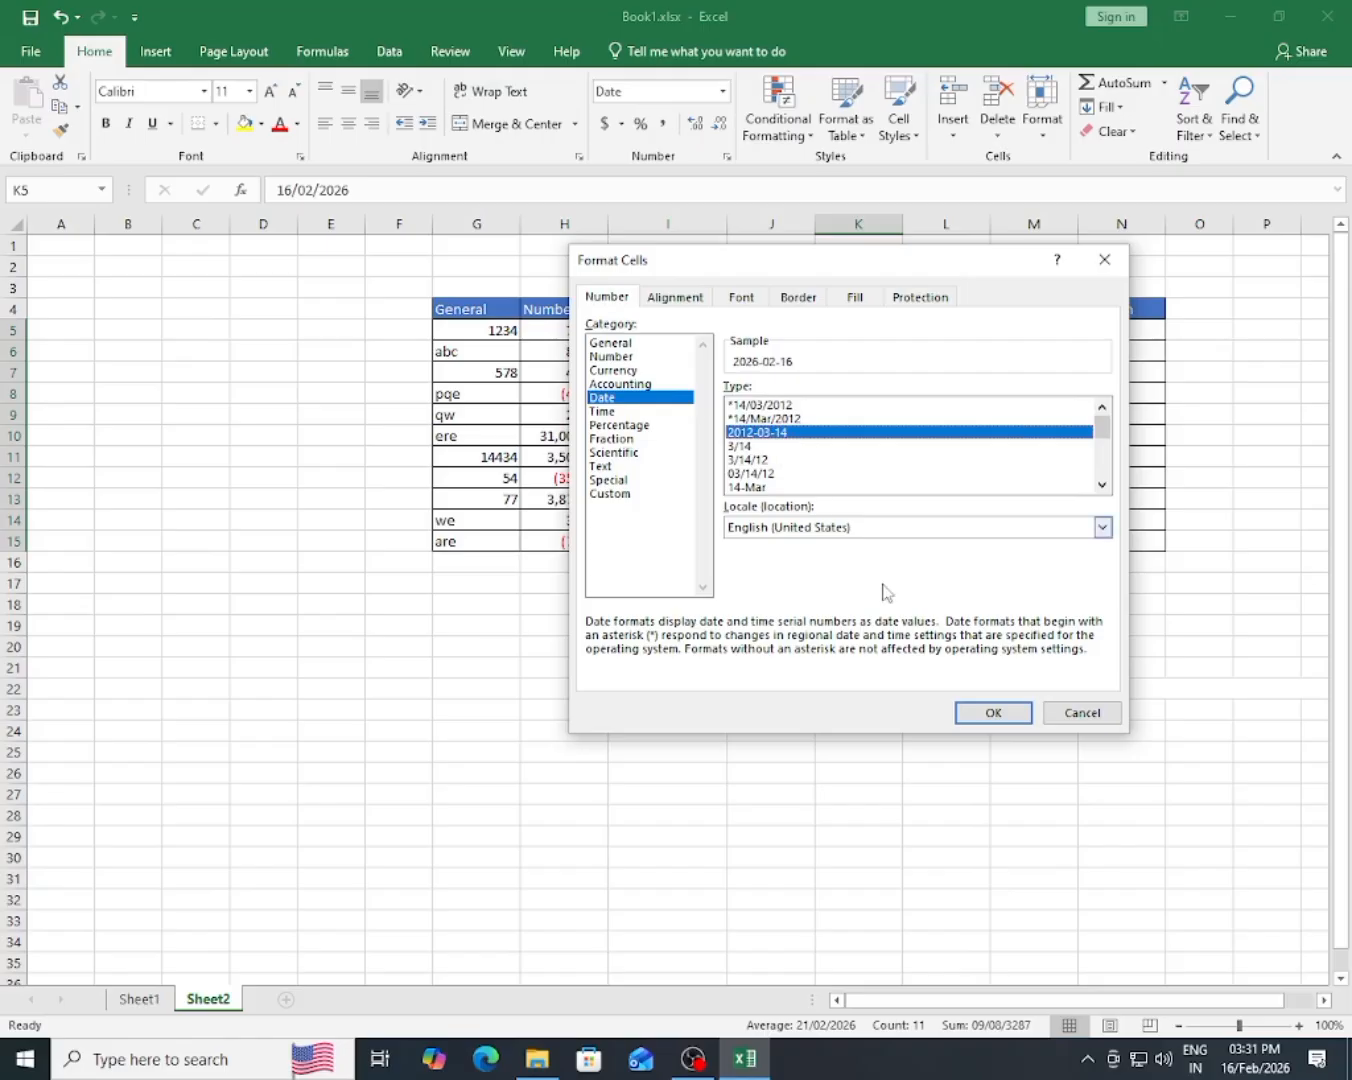
click(993, 711)
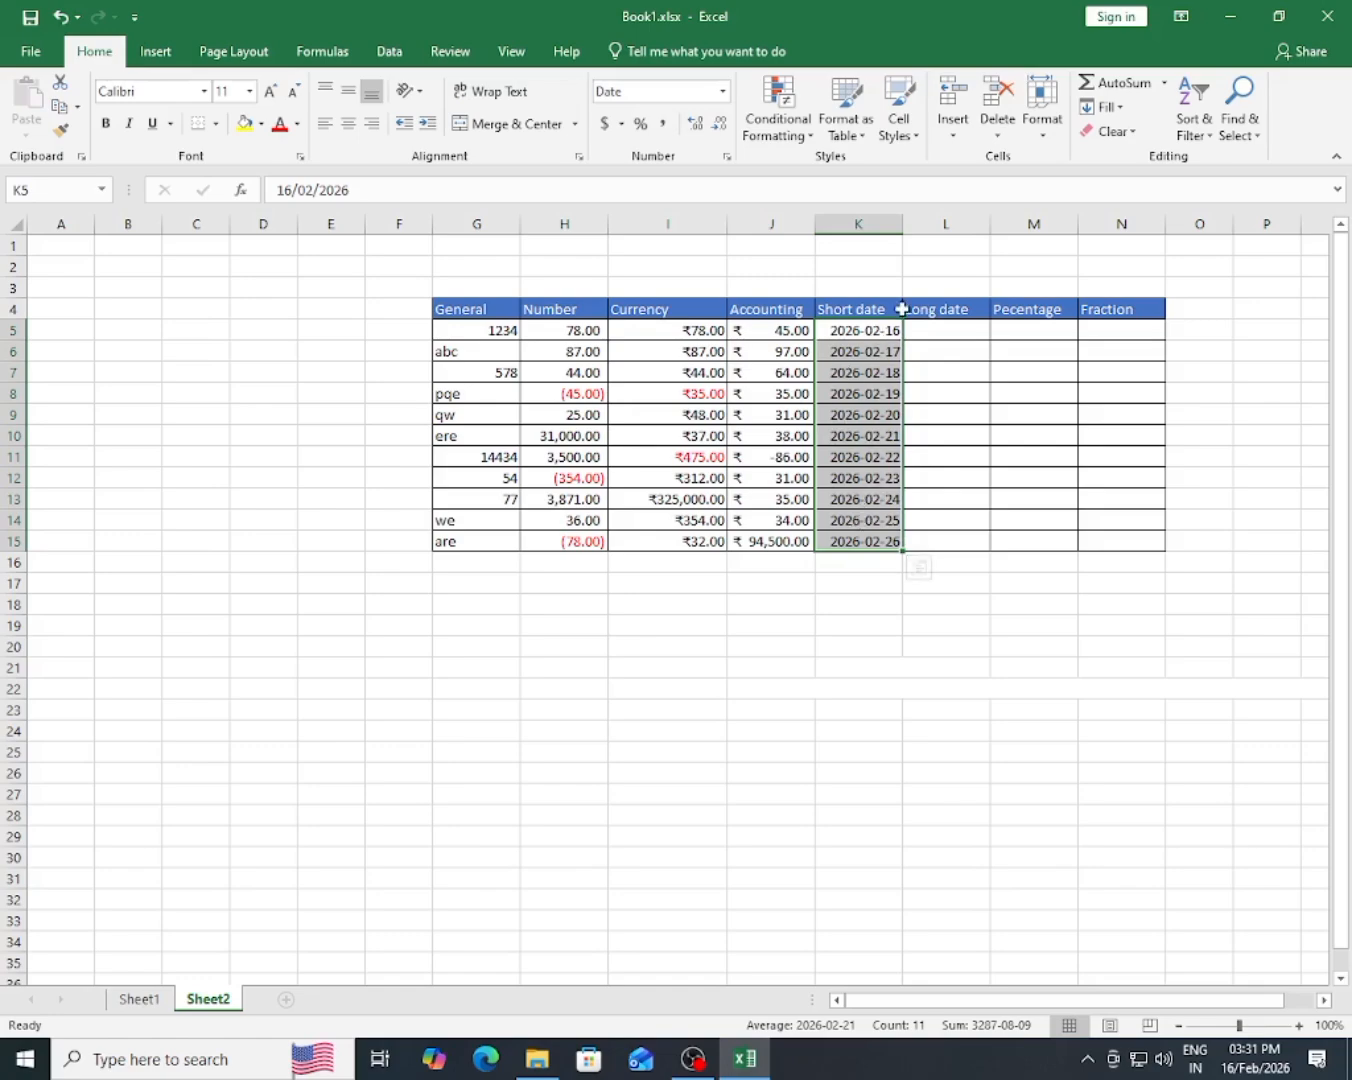
- Change the date type of K5:K15 to 14-Mar in the Format Cells dialog
click(723, 91)
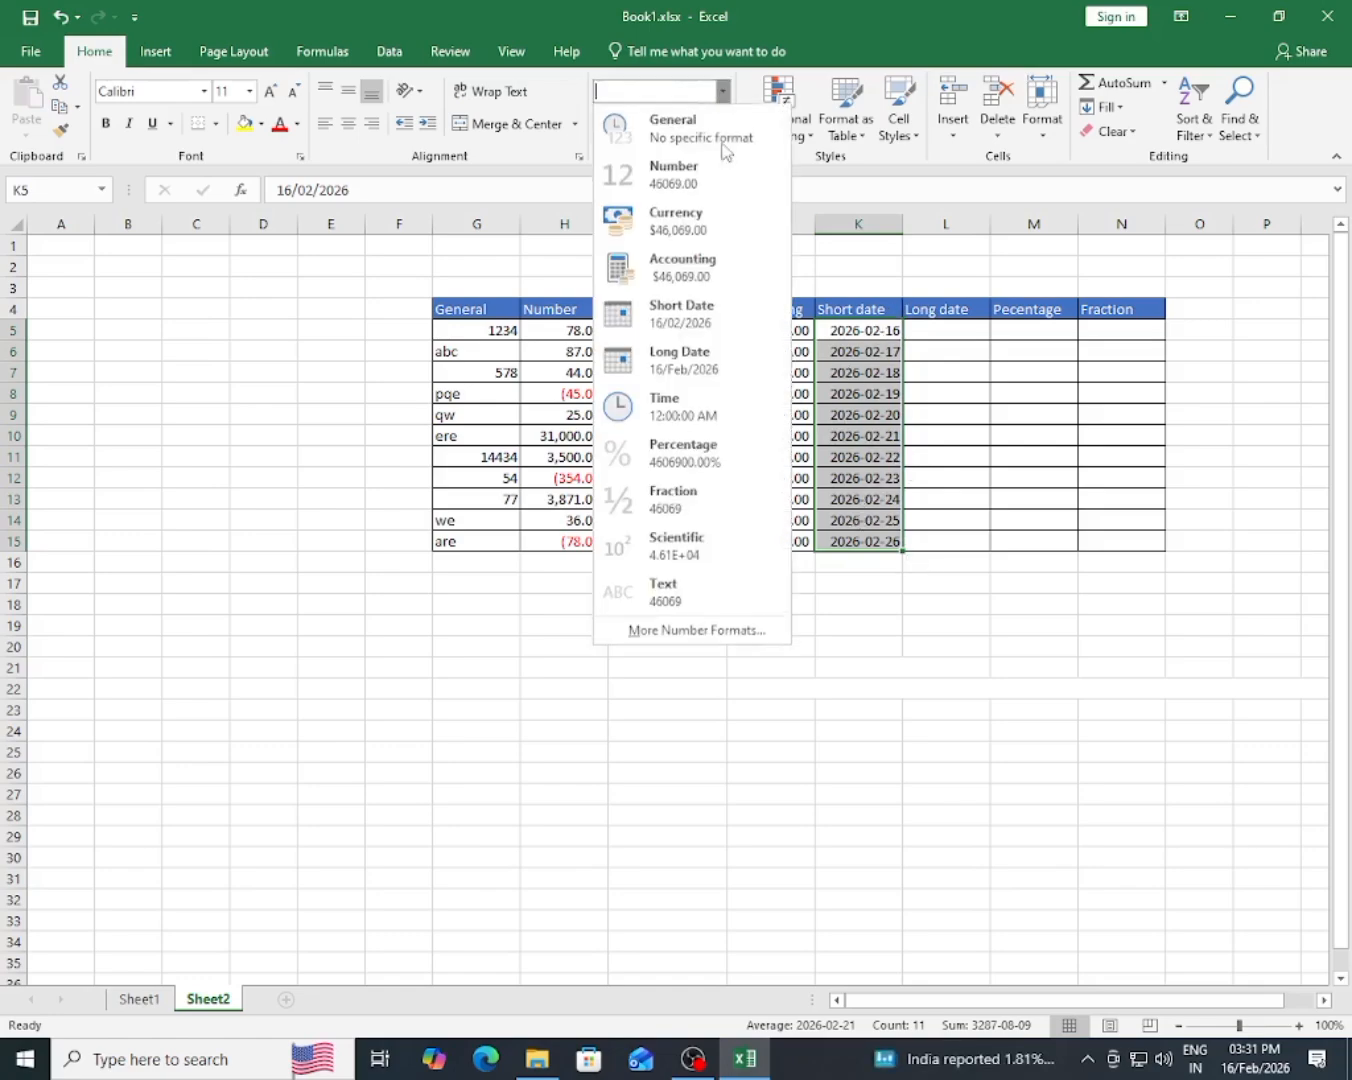
click(688, 625)
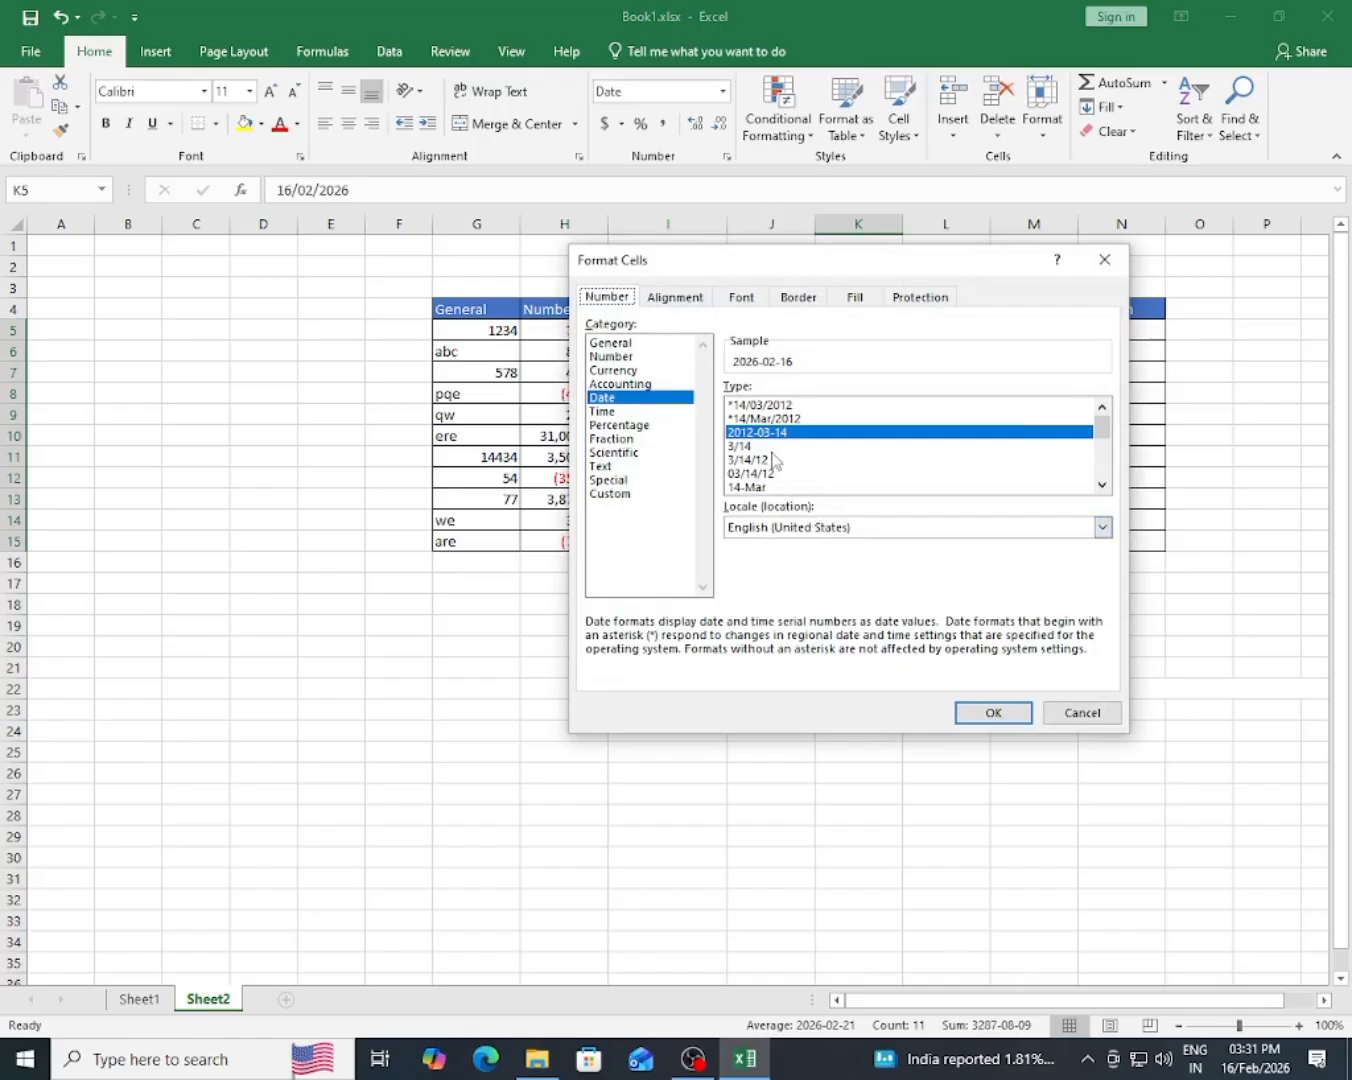
click(755, 488)
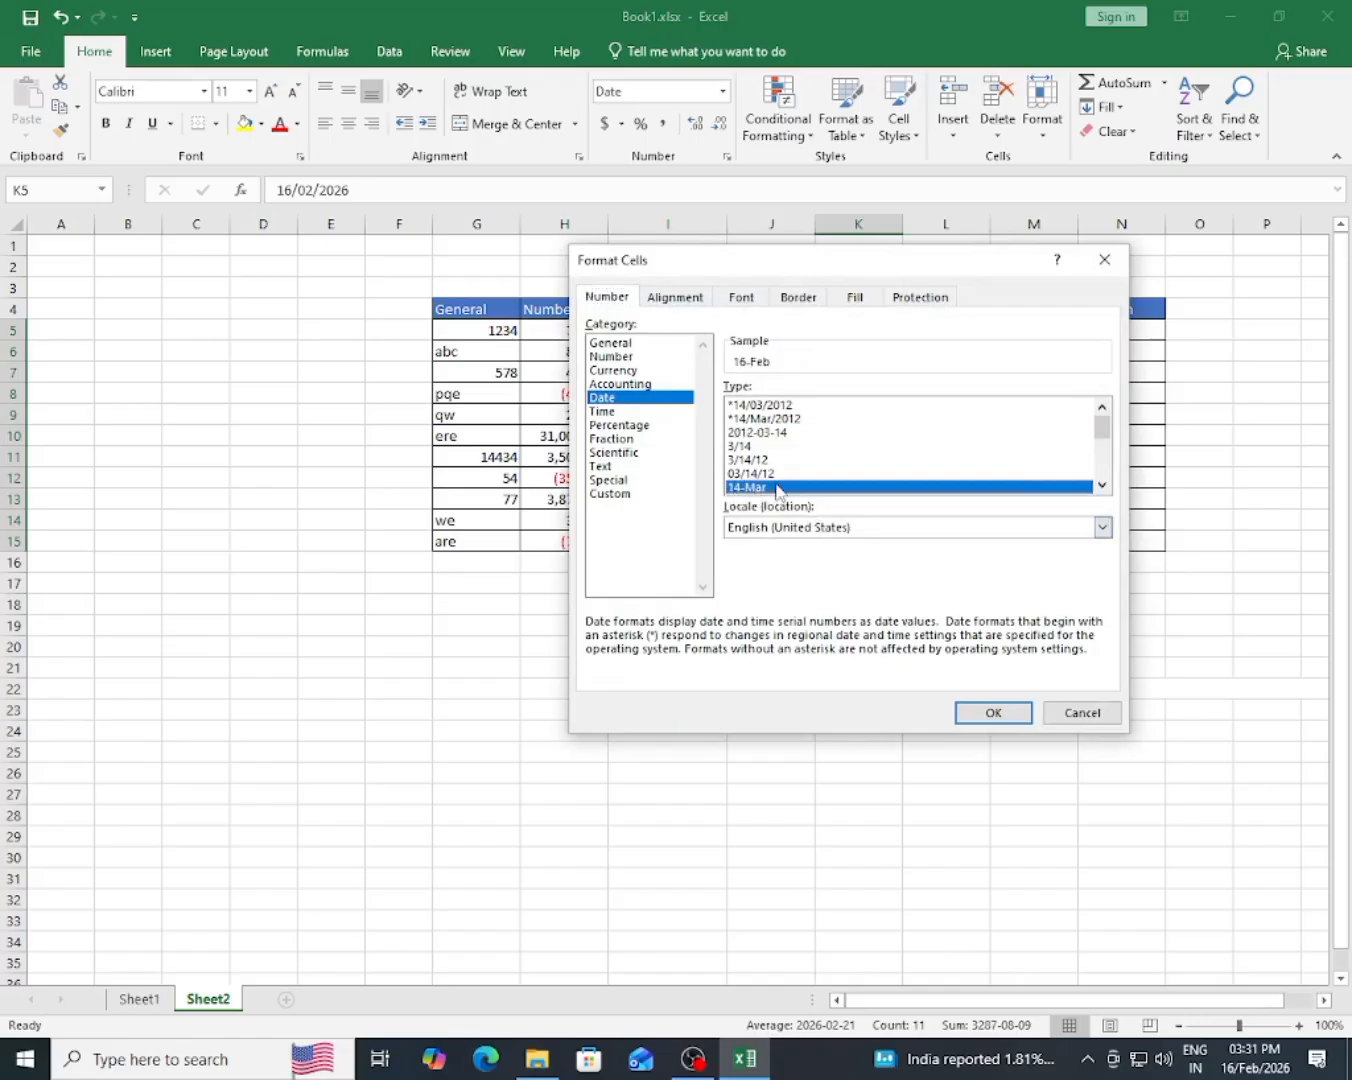
click(992, 712)
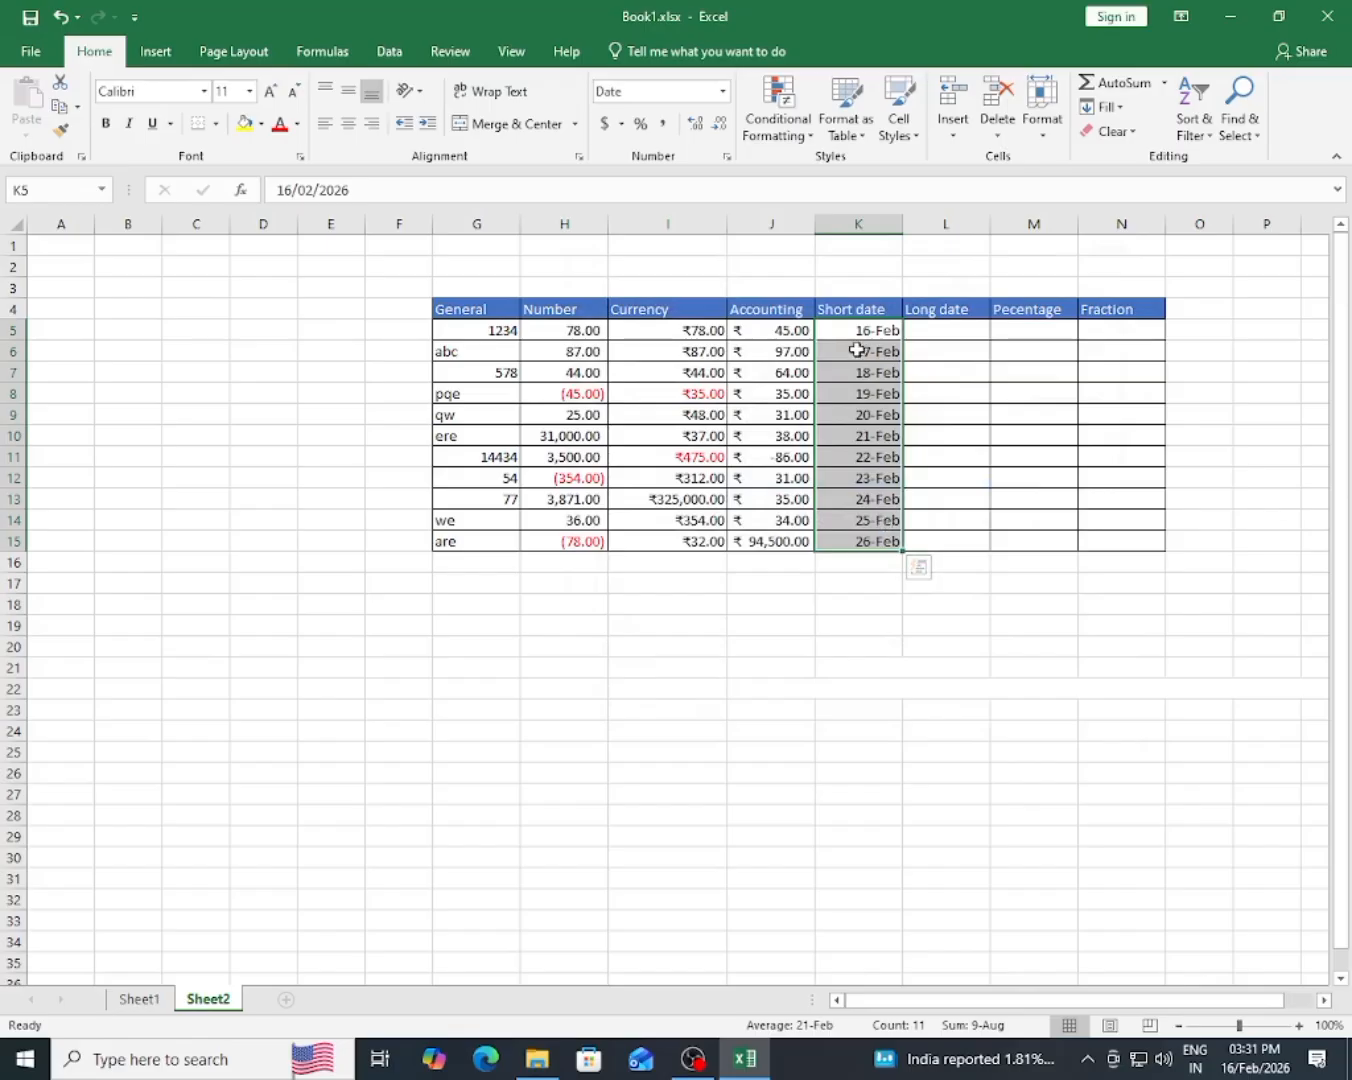
click(864, 674)
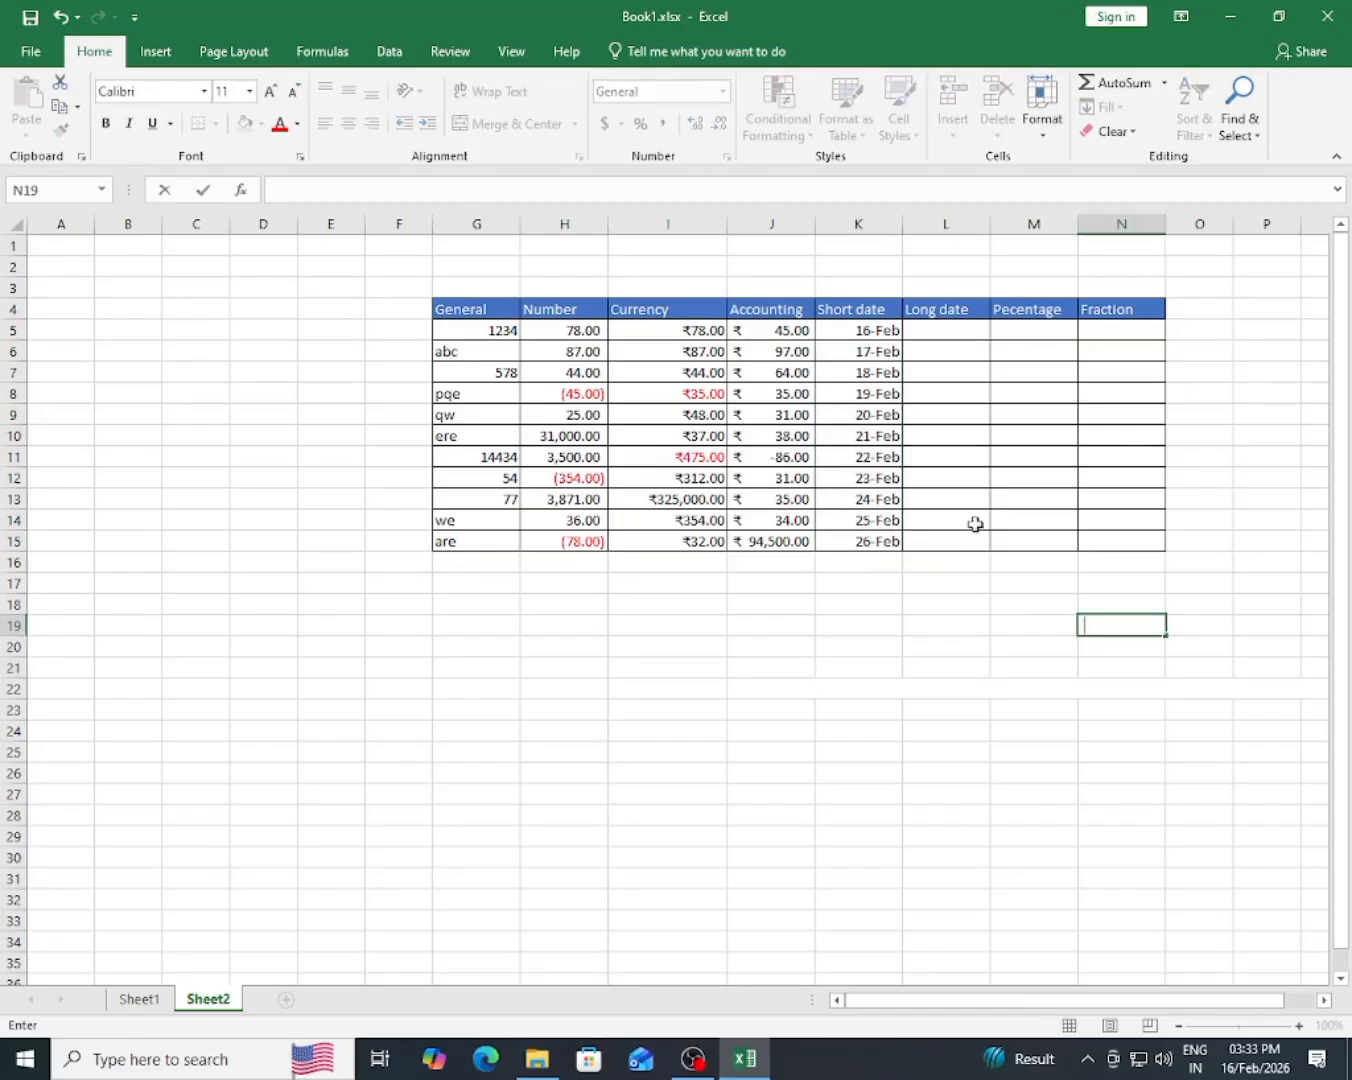
- Apply the Long Date number format to L5:L15 in the Long date column
click(940, 624)
drag(954, 329, 936, 542)
click(936, 543)
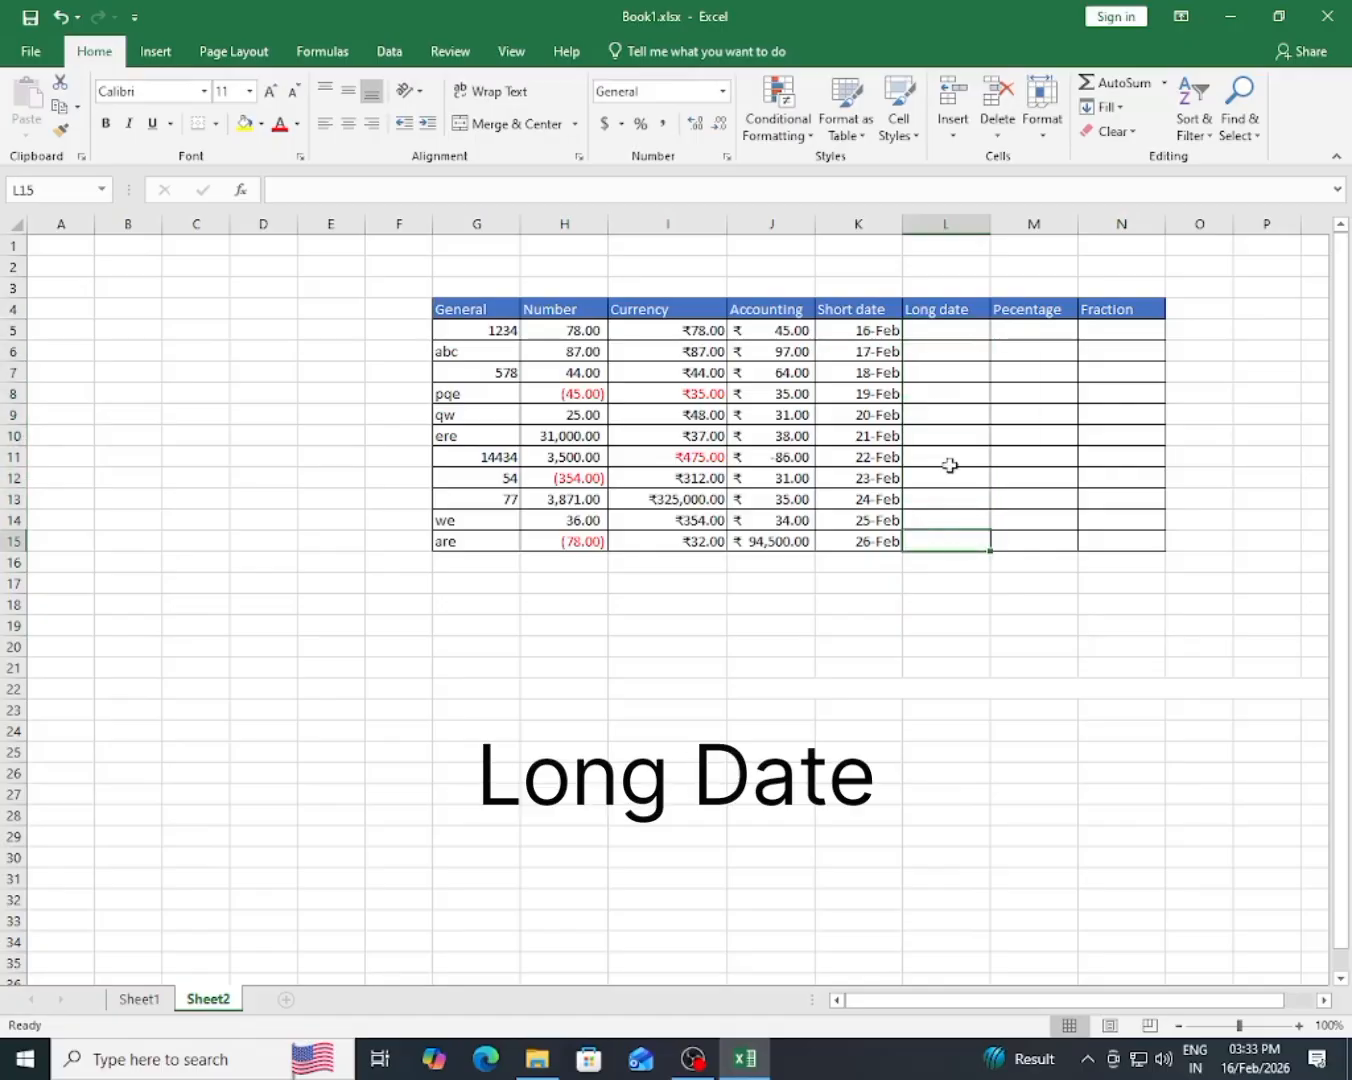
drag(954, 335, 945, 543)
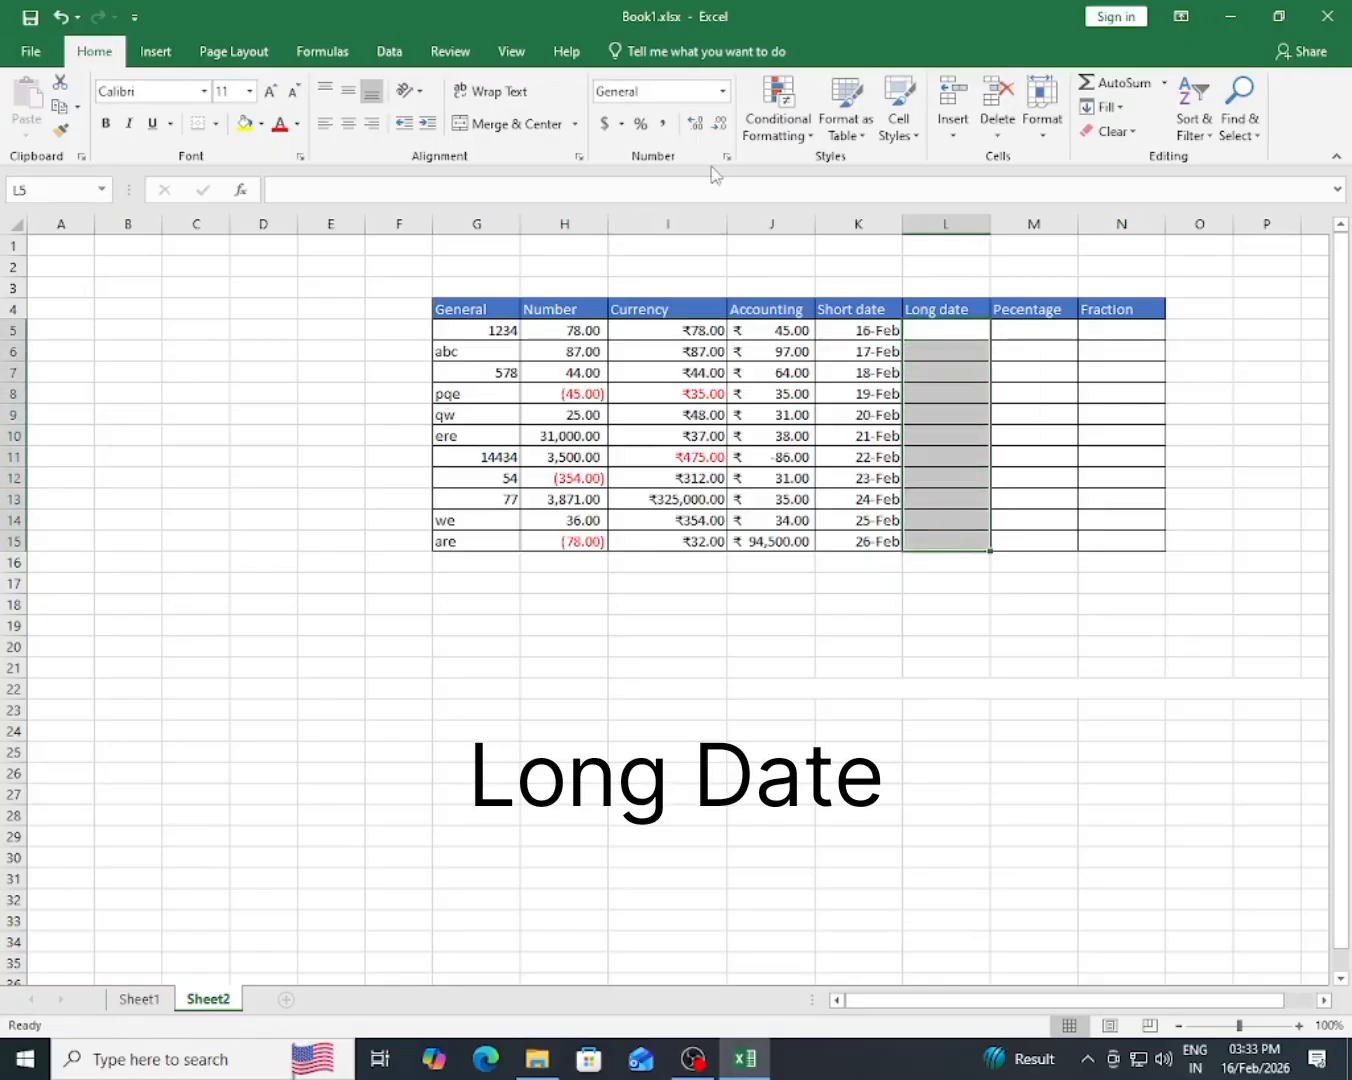
click(723, 92)
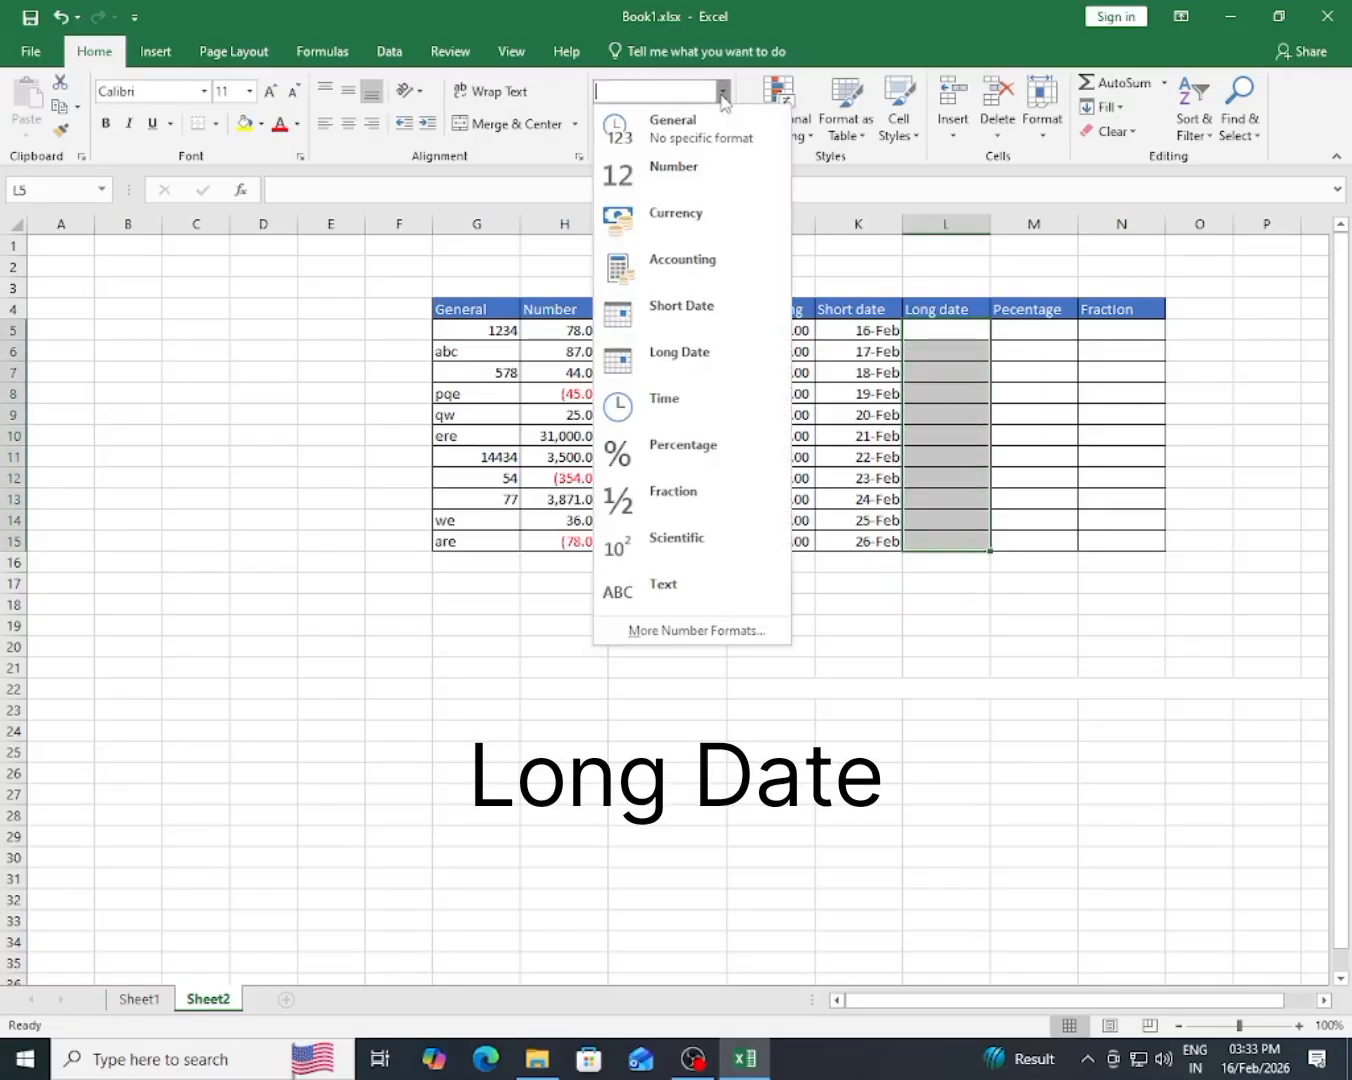
click(700, 360)
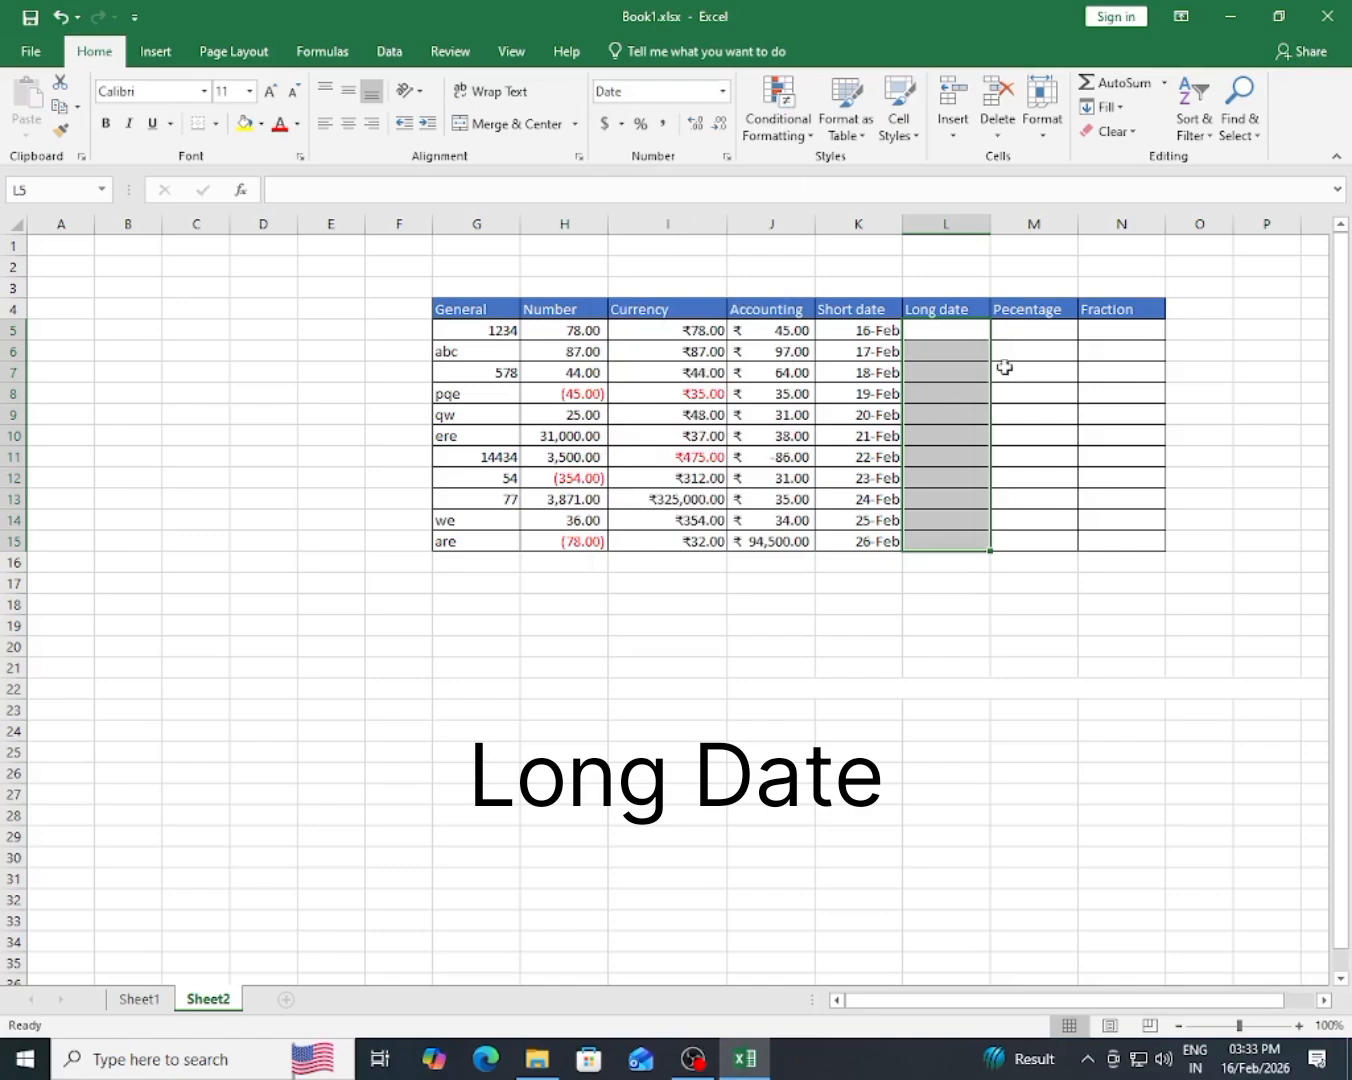
- Enter the date 16-2-2026 in L5 of the Long date column and fill it down through L15 as a daily series
drag(949, 329, 950, 330)
click(950, 331)
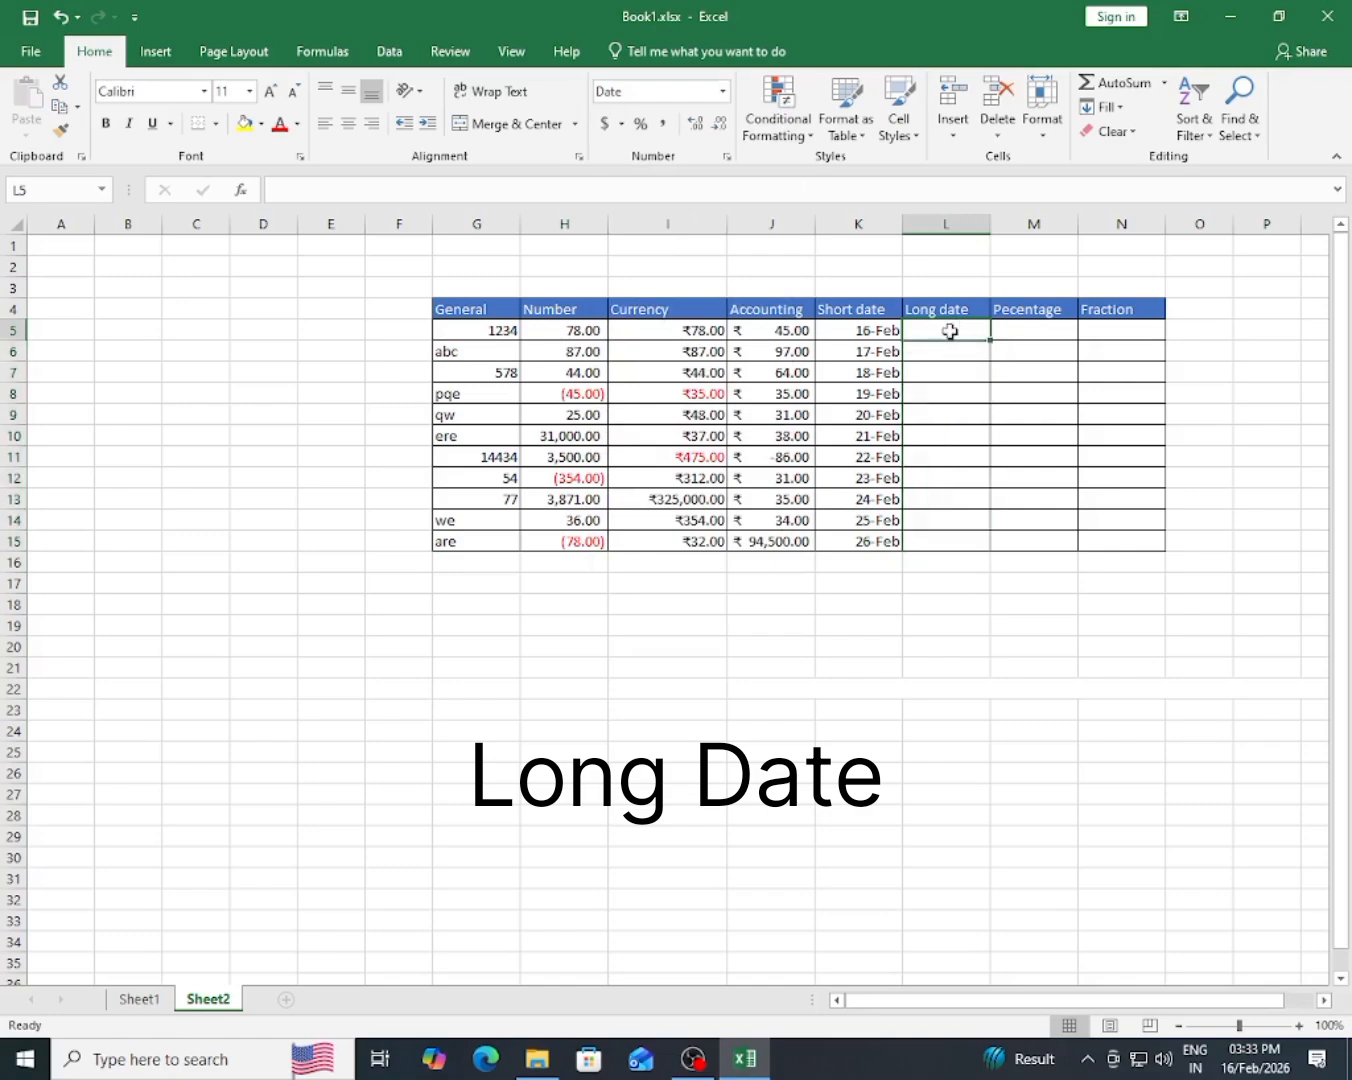
text(16-2-)
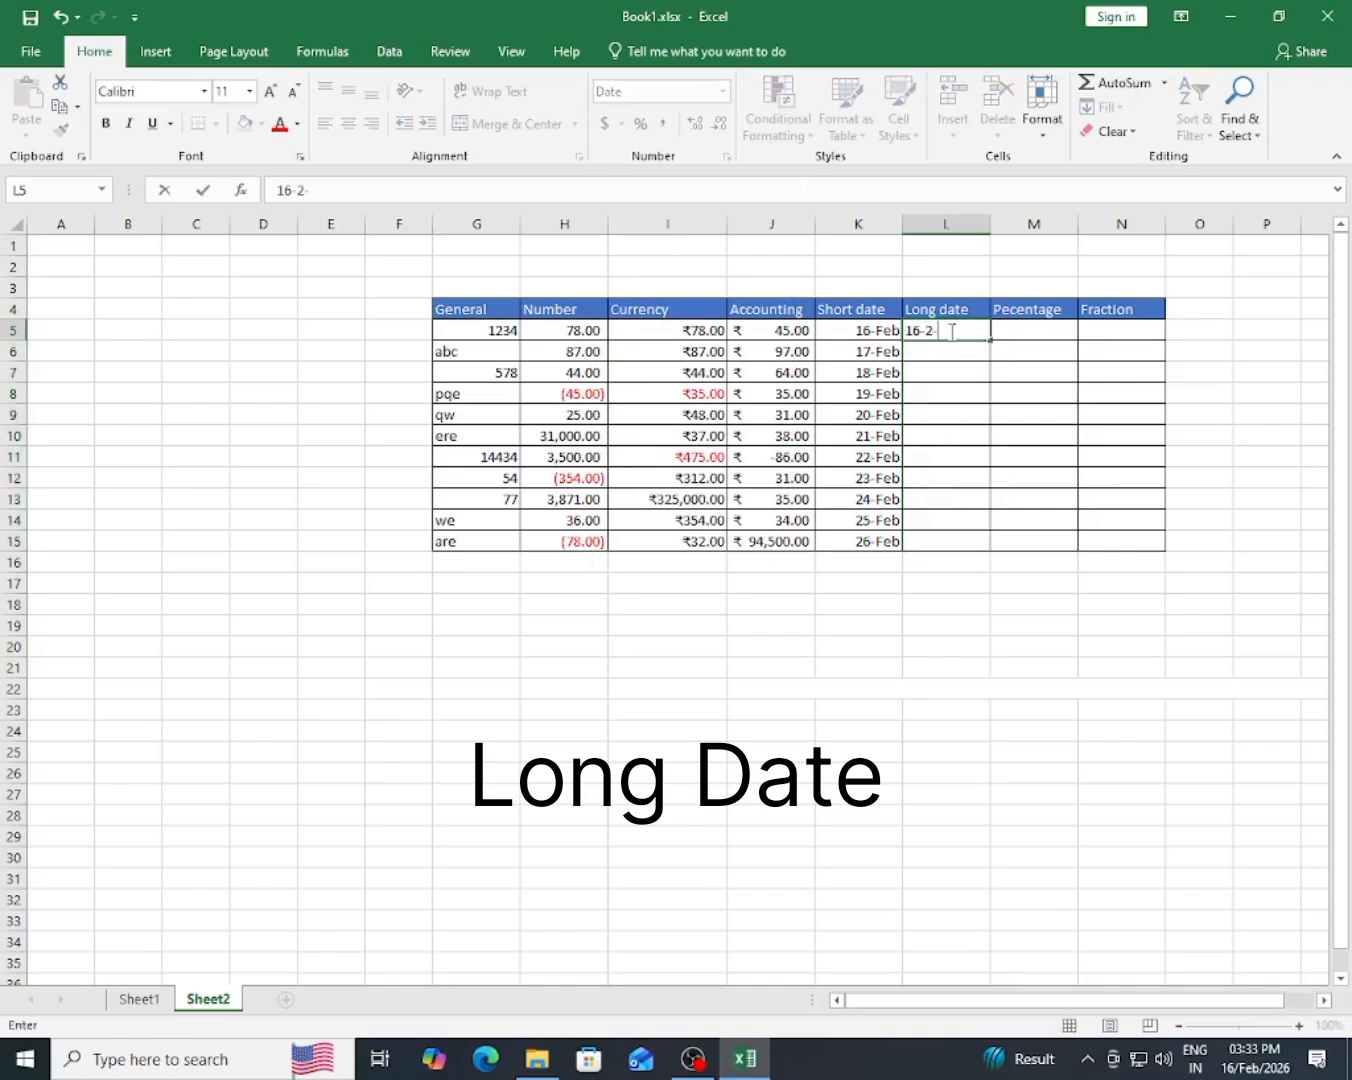
text(2026)
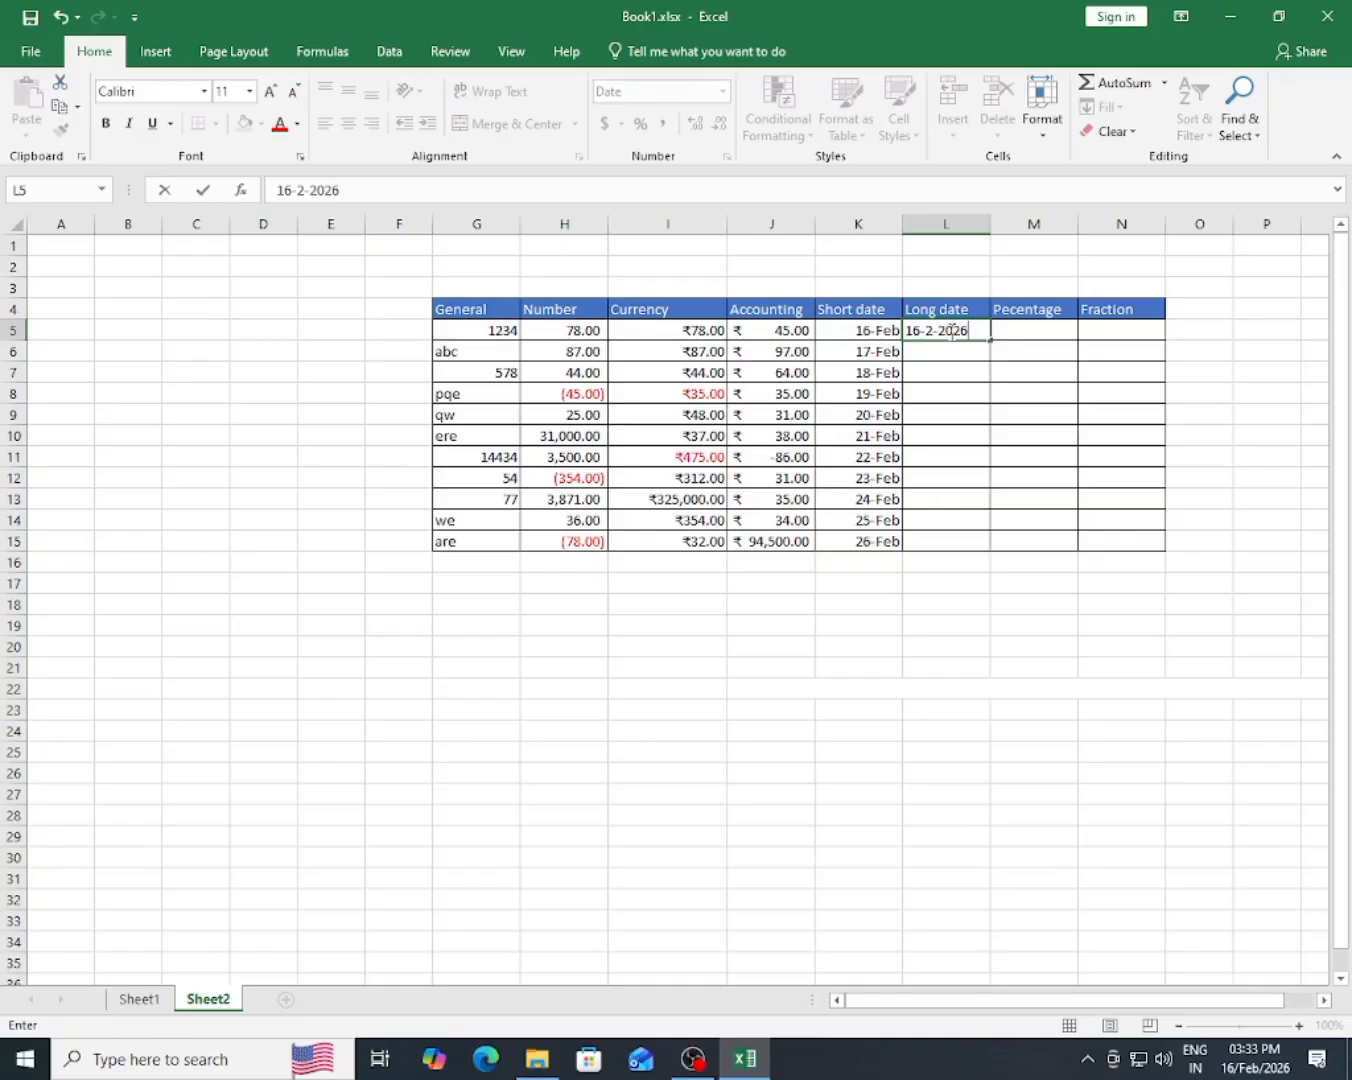
key(Return)
click(950, 331)
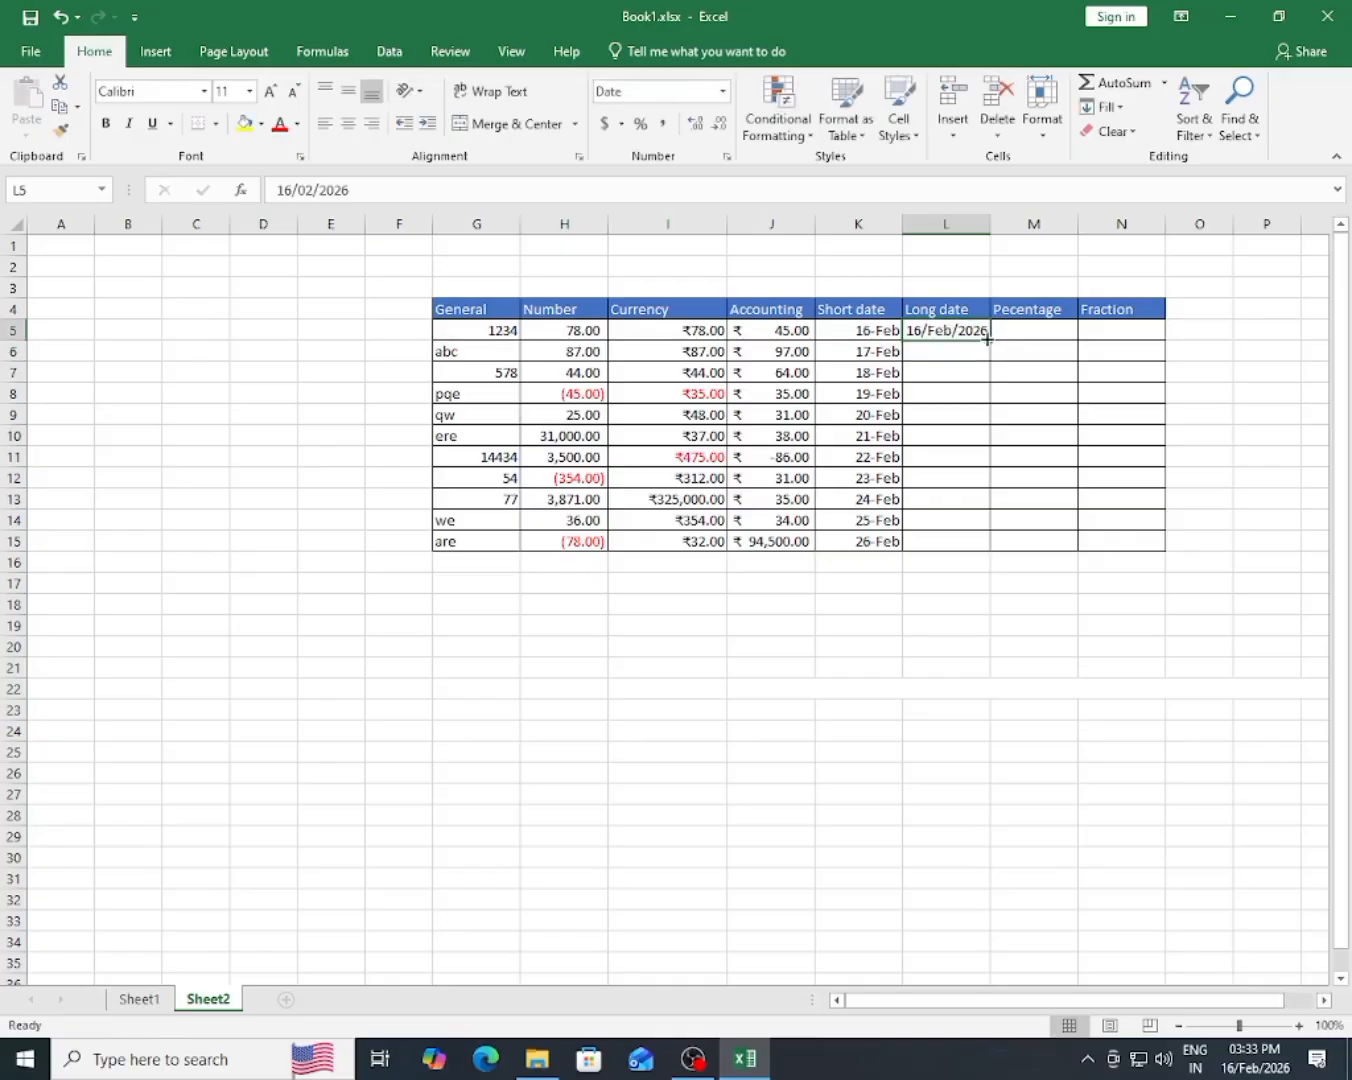
drag(988, 340, 995, 547)
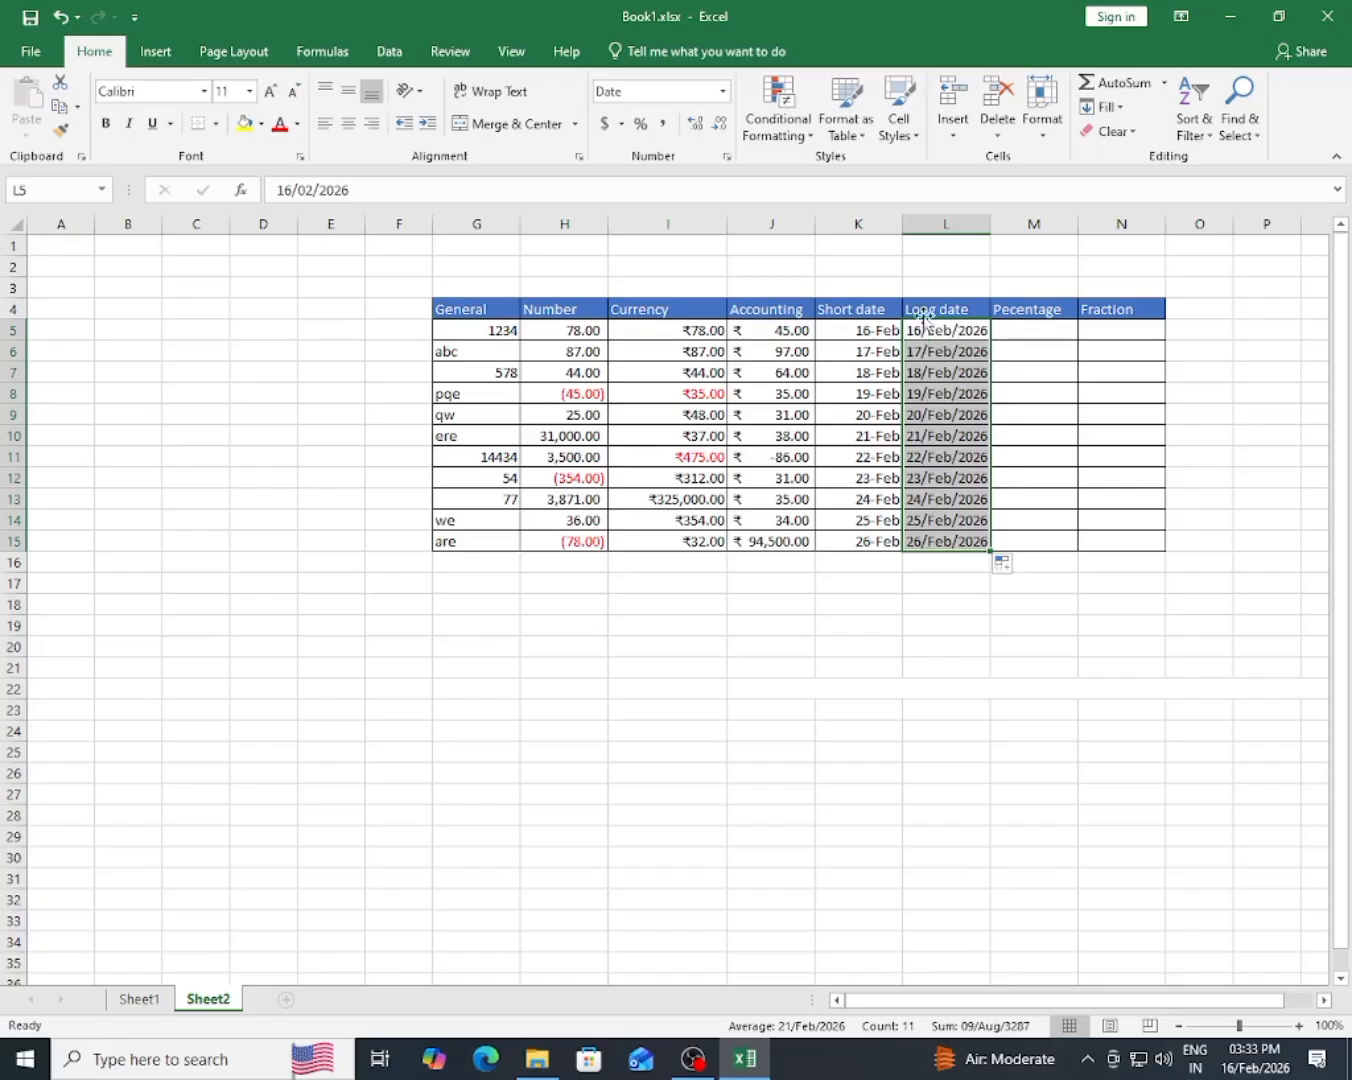
- Change the date type of L5:L15 to March 14, 2012 and widen column L to fit the dates
click(723, 93)
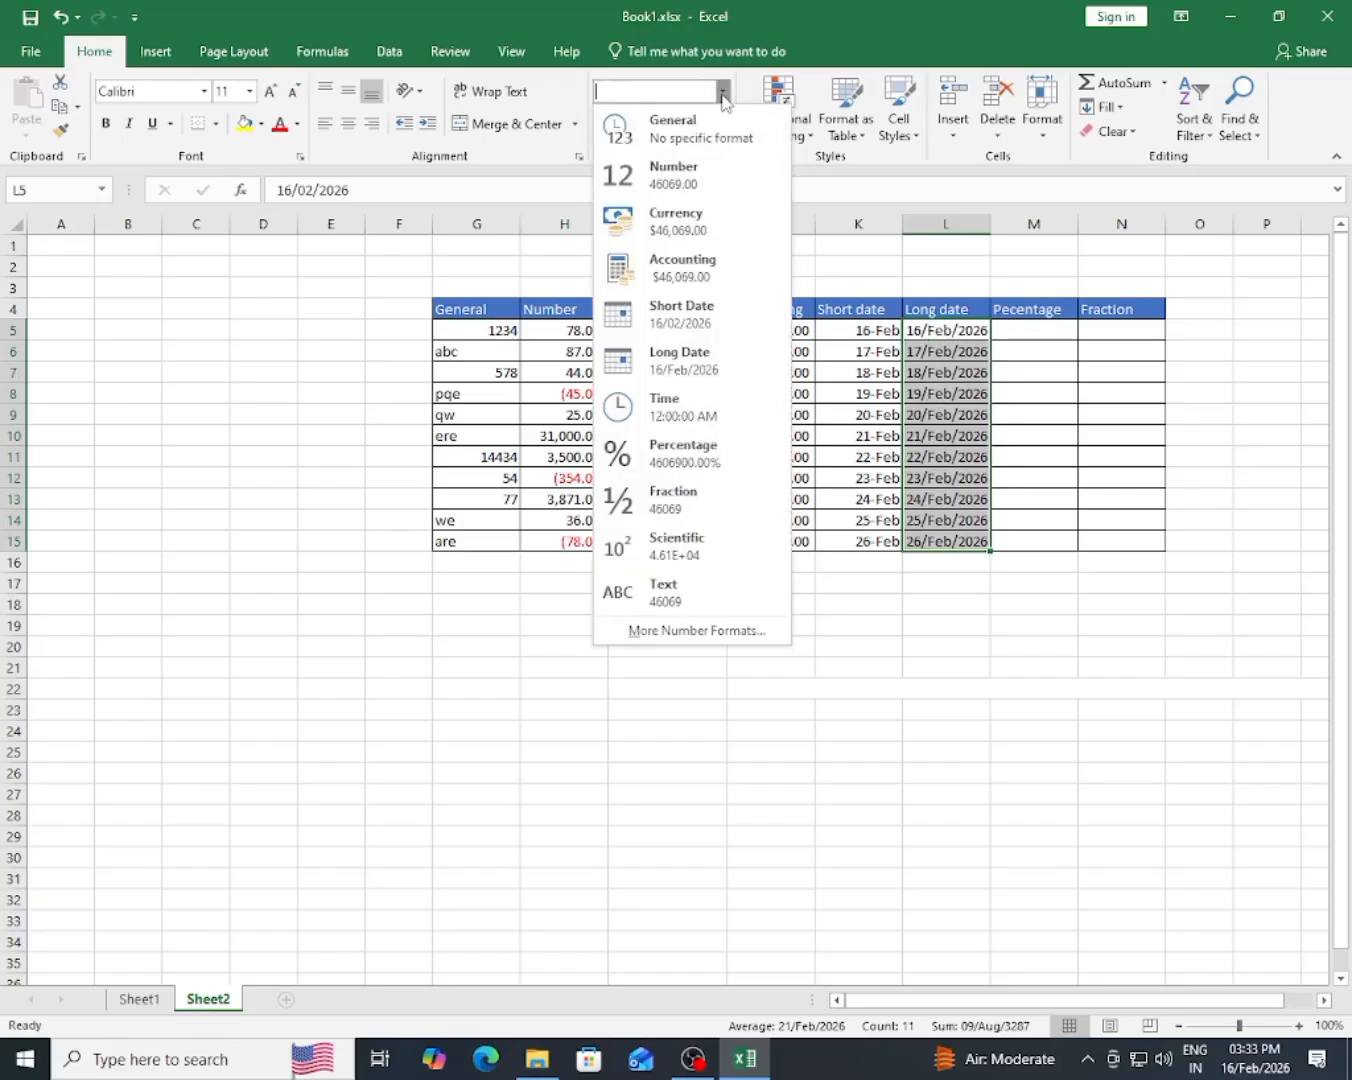
click(652, 632)
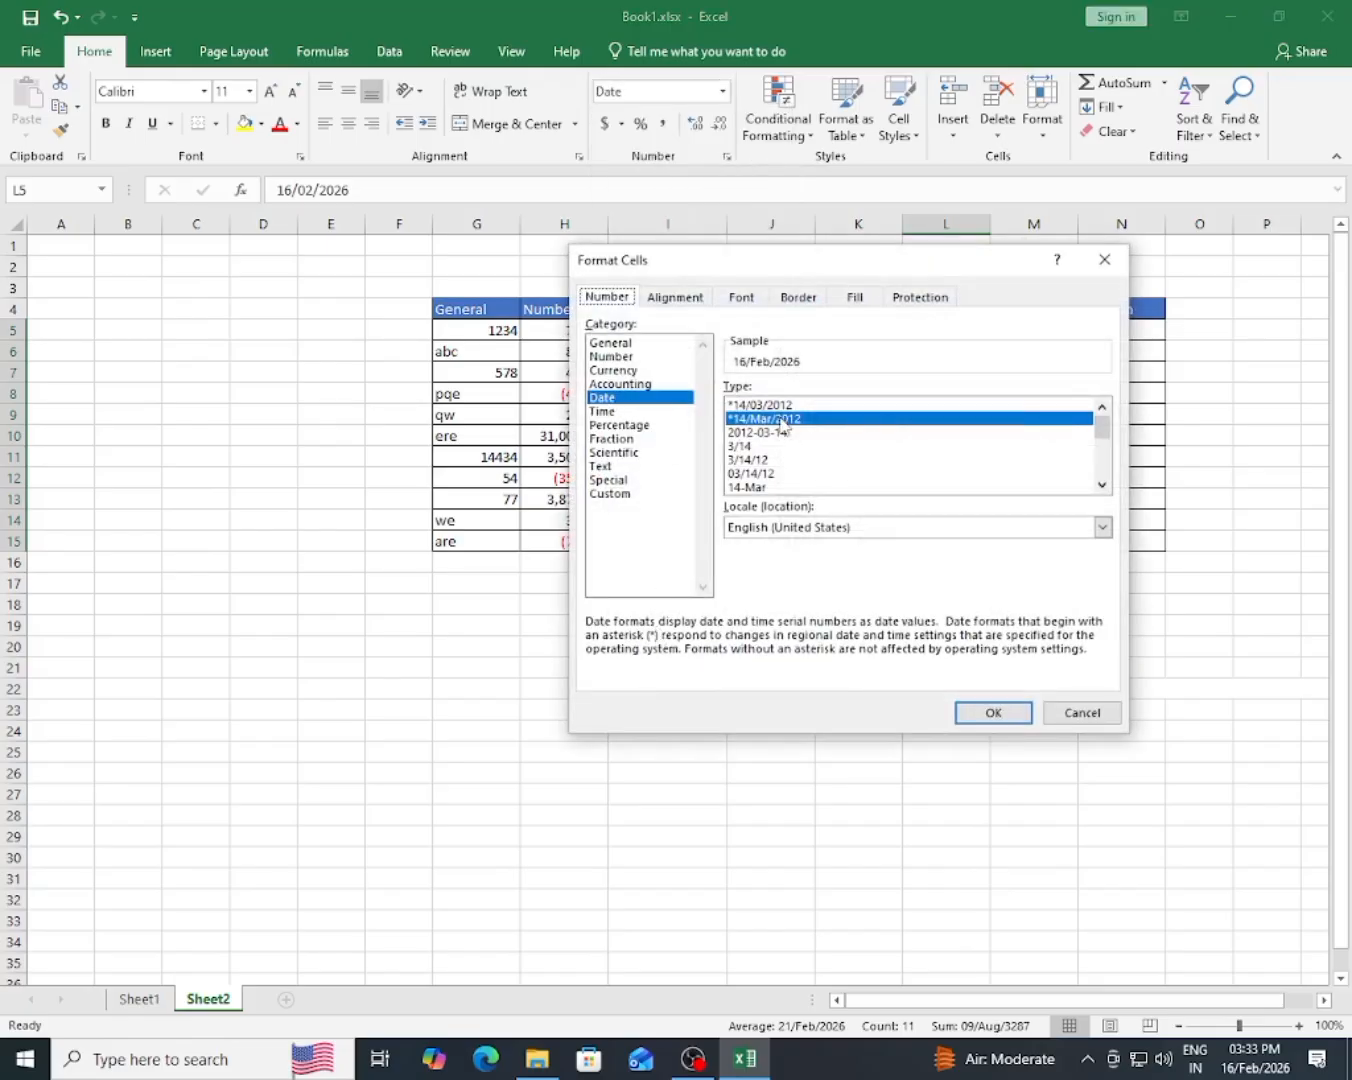
scroll(778, 452, down, 2)
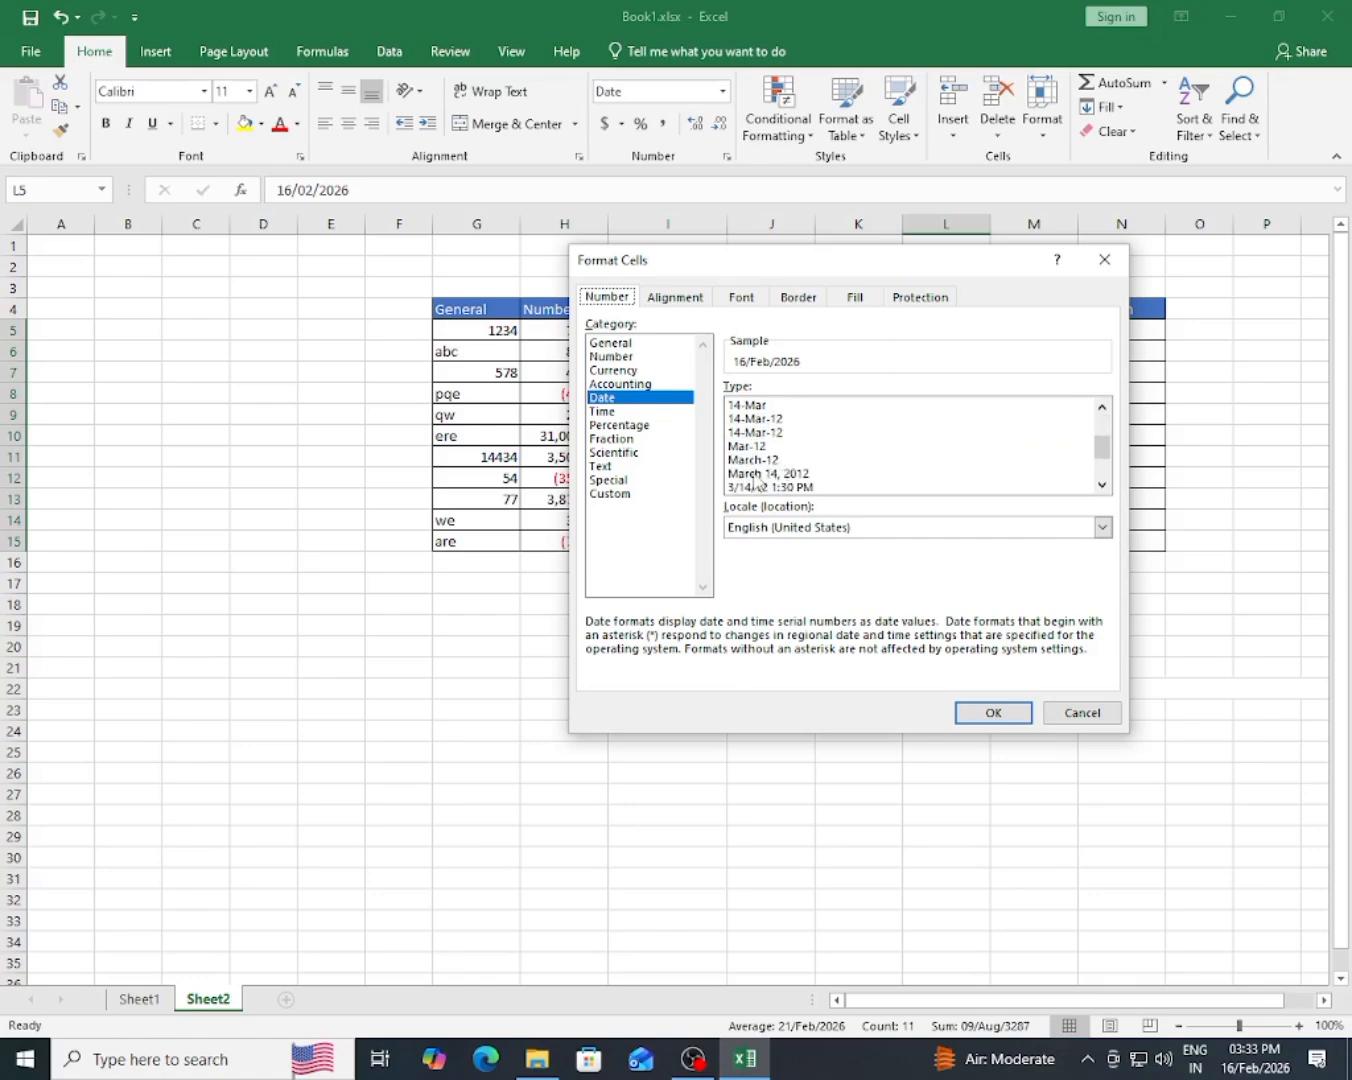
click(755, 474)
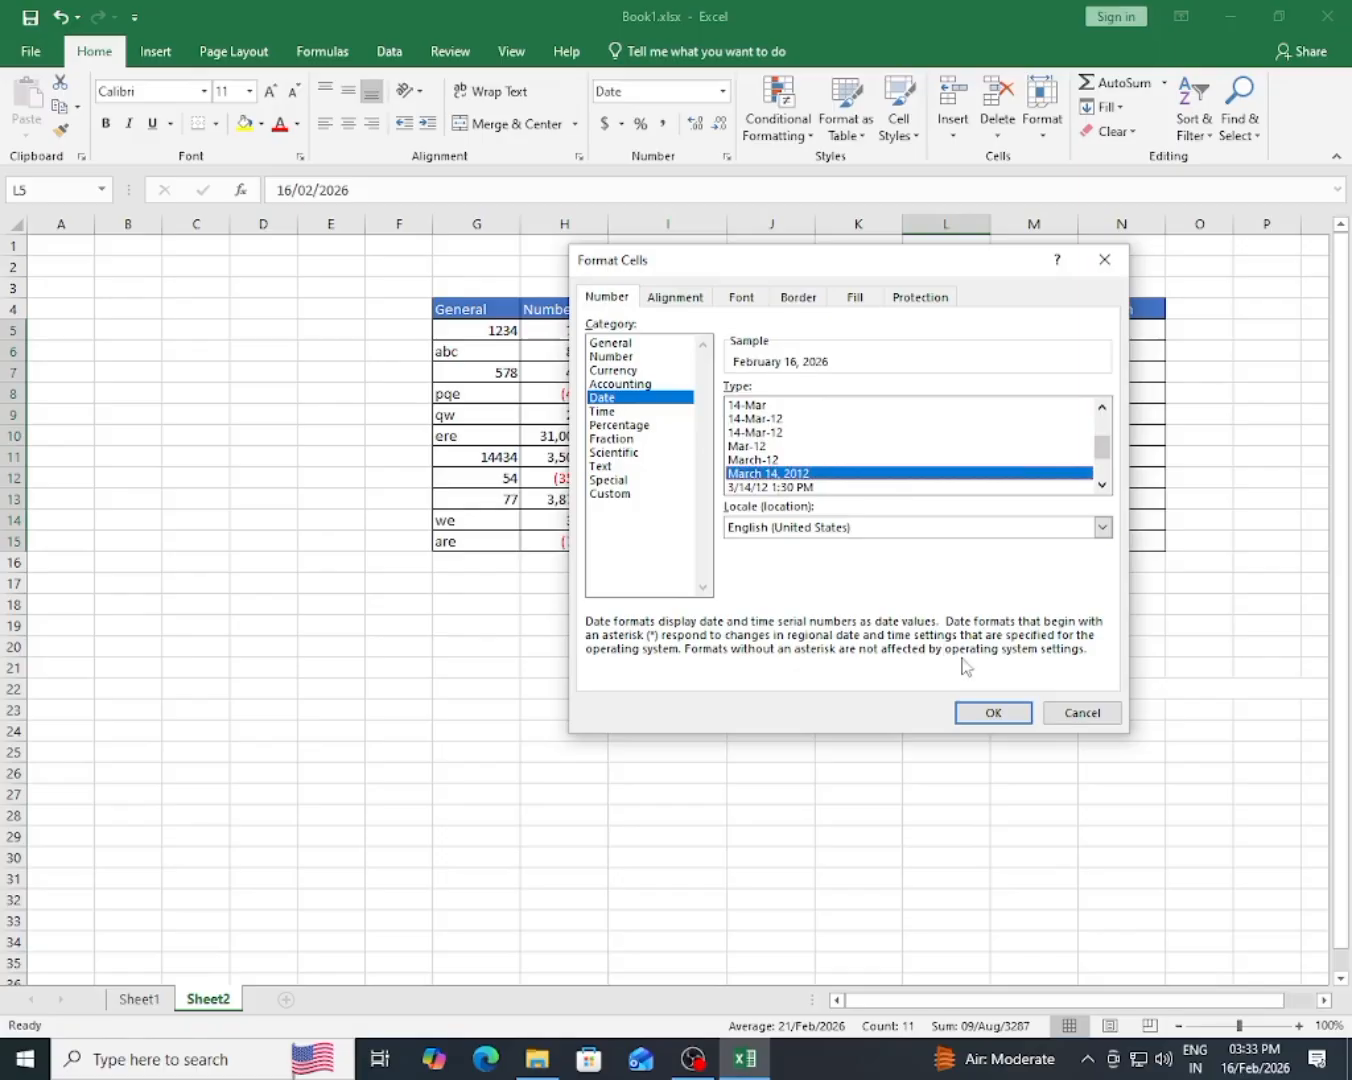
click(991, 712)
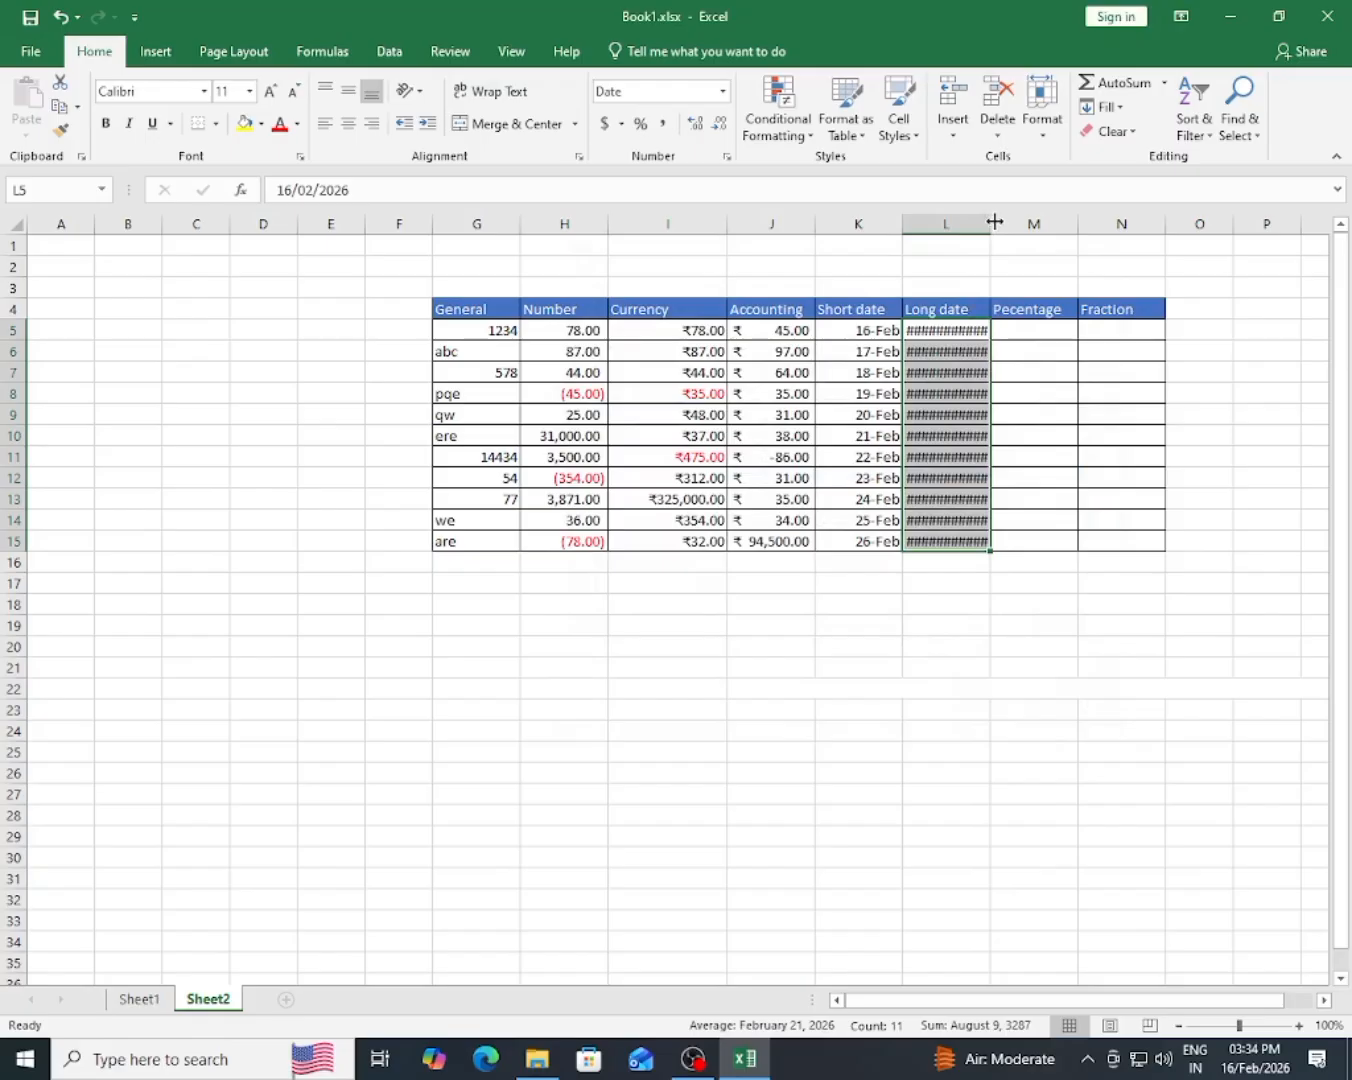
drag(997, 222, 1039, 239)
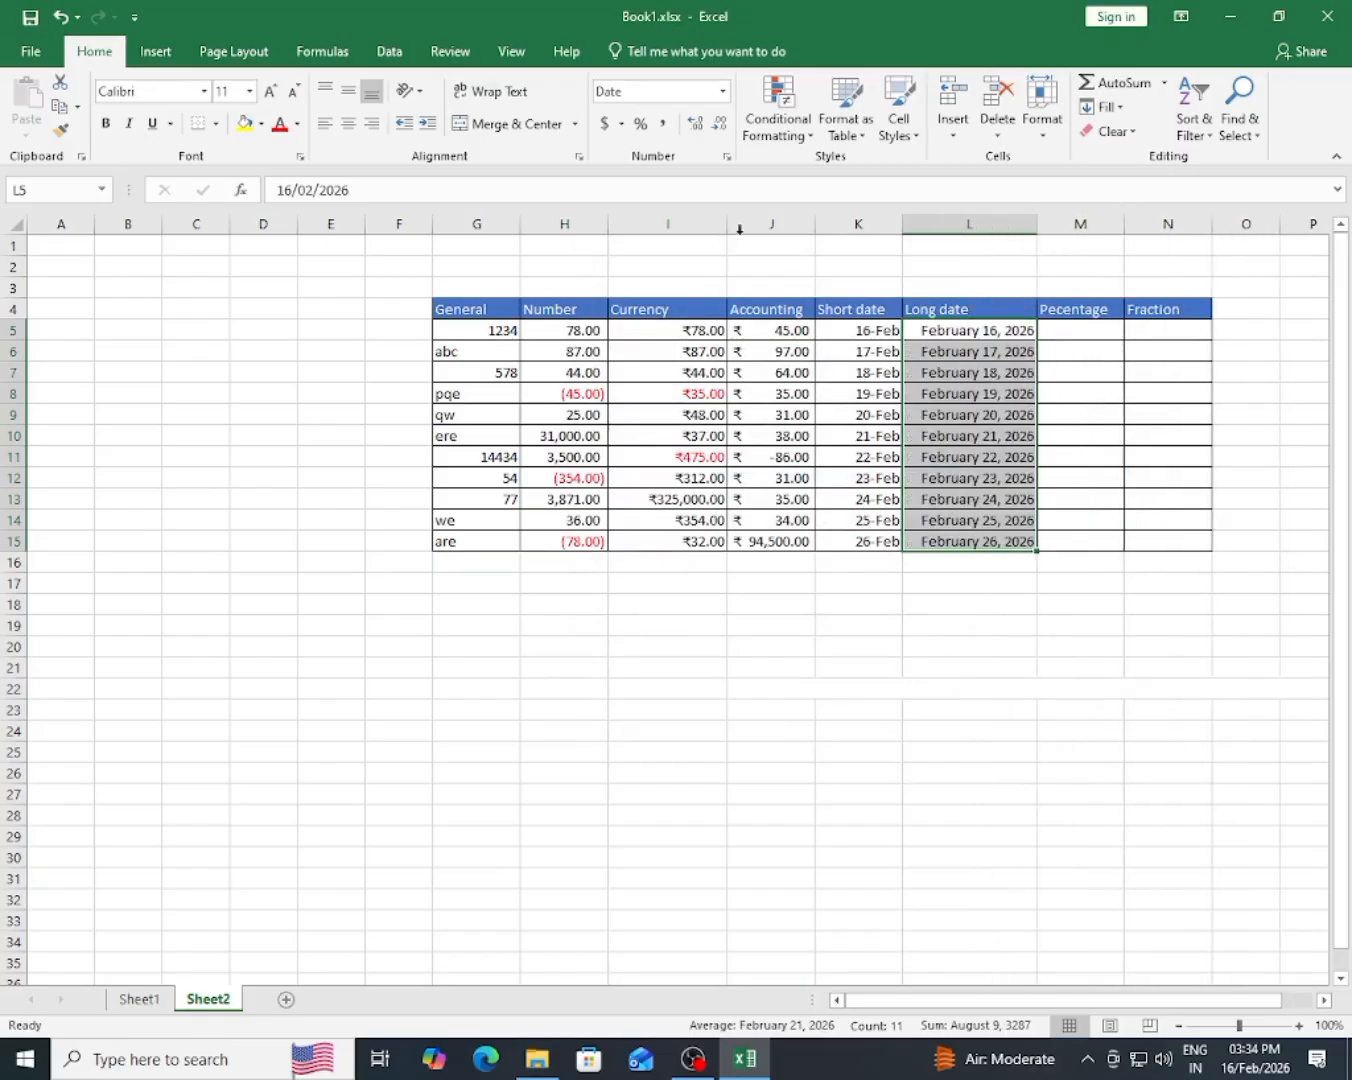
- Change the date type of L5:L15 to 14-Mar-2012 in the Format Cells dialog and deselect the range
click(722, 90)
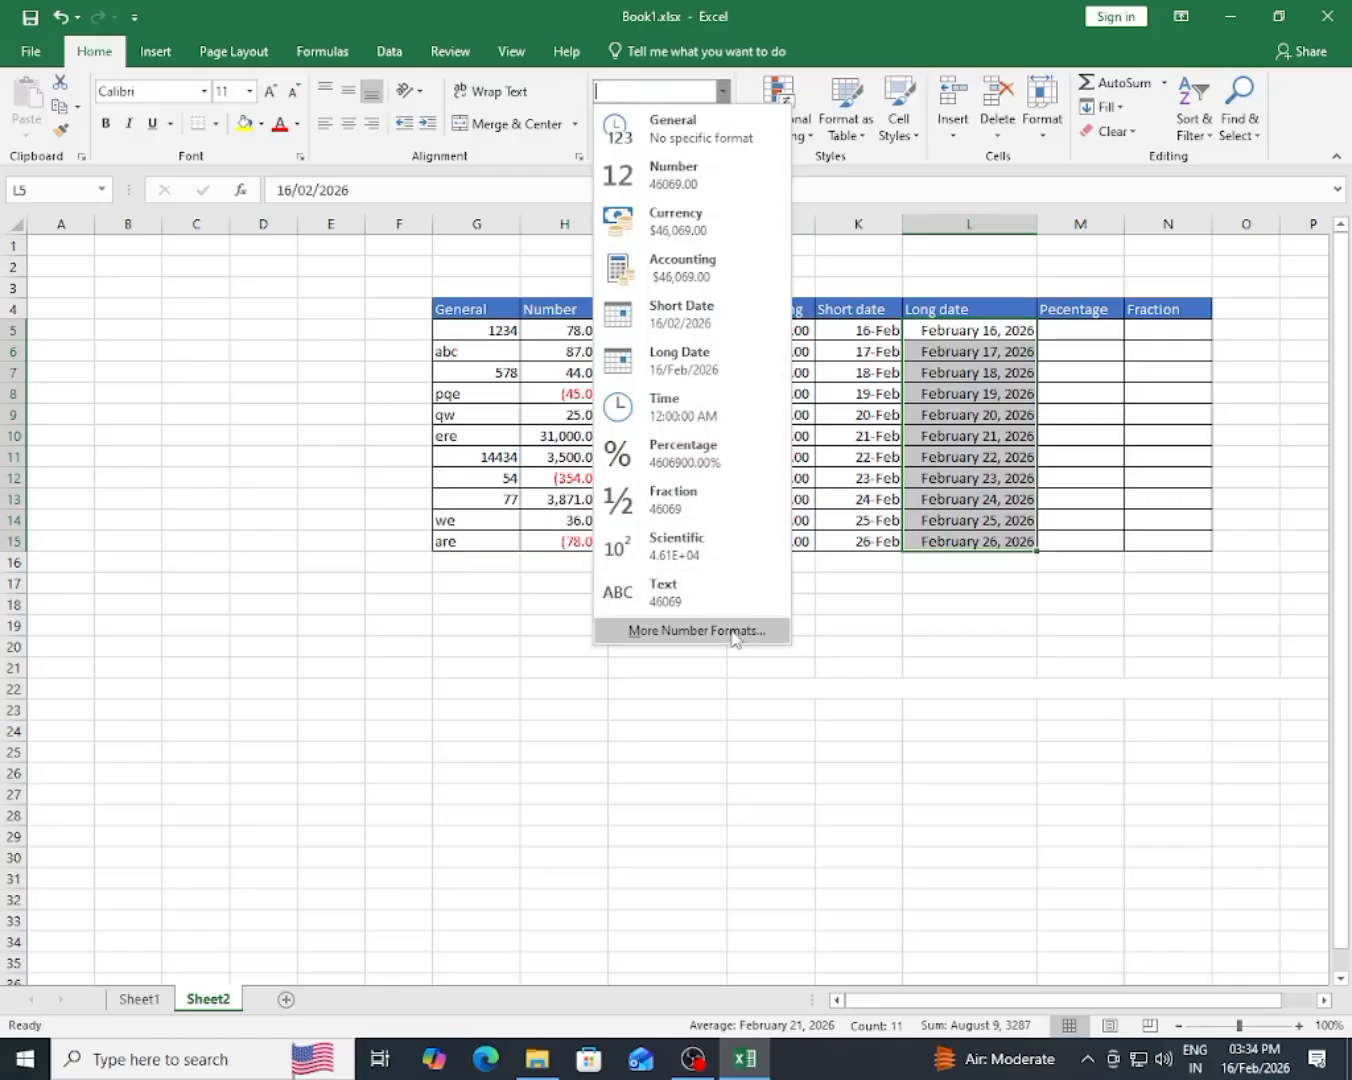
click(697, 630)
scroll(840, 475, down, 2)
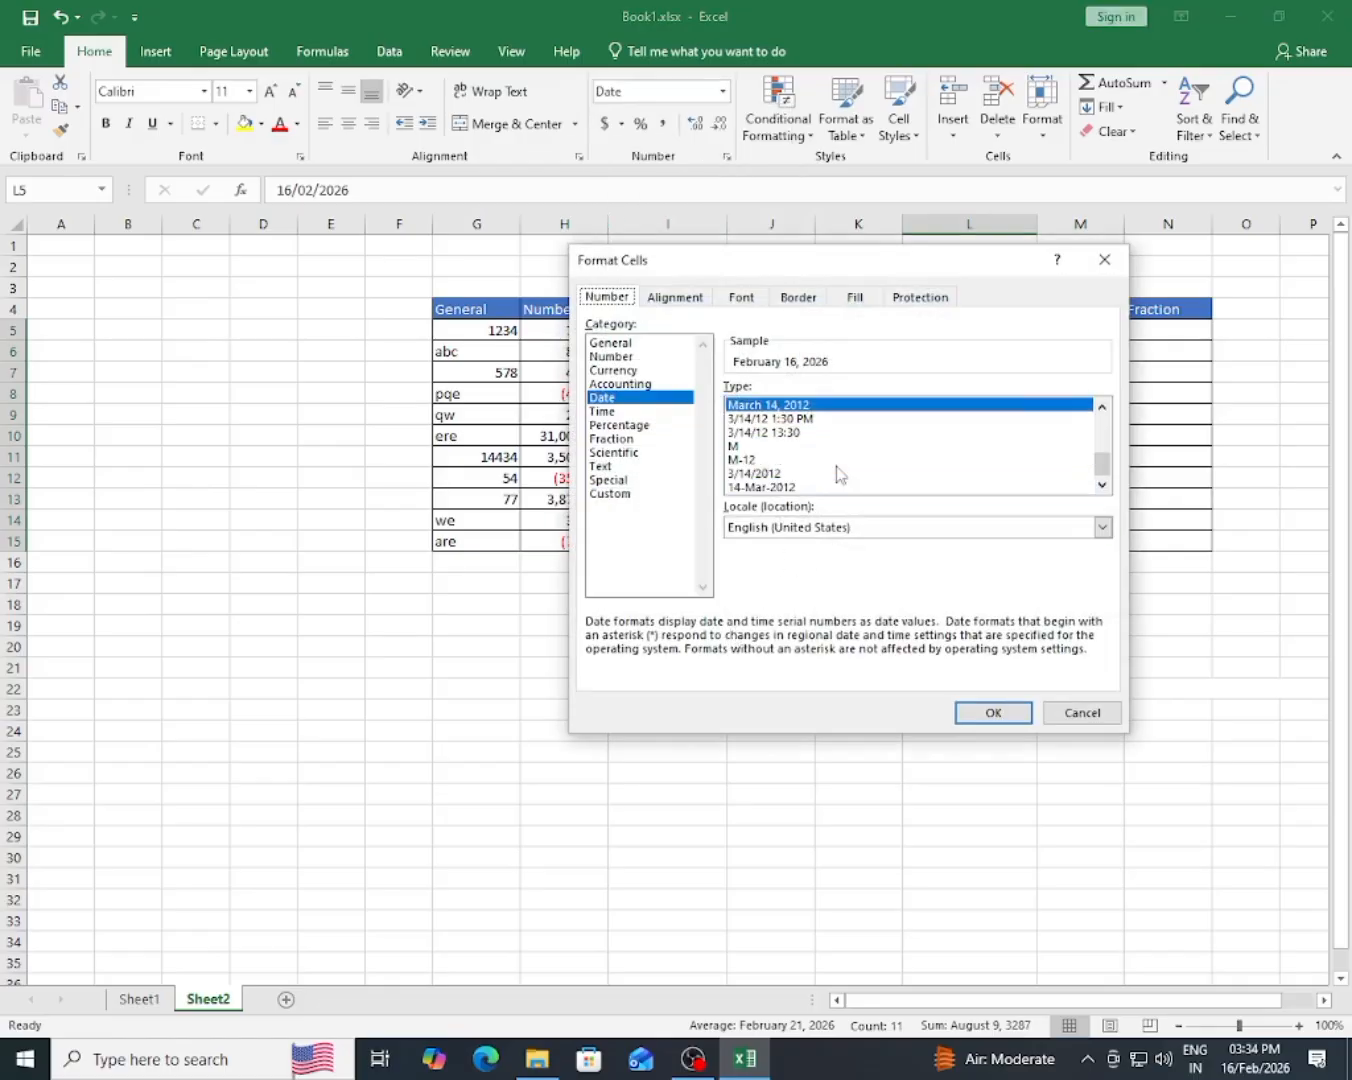
click(779, 487)
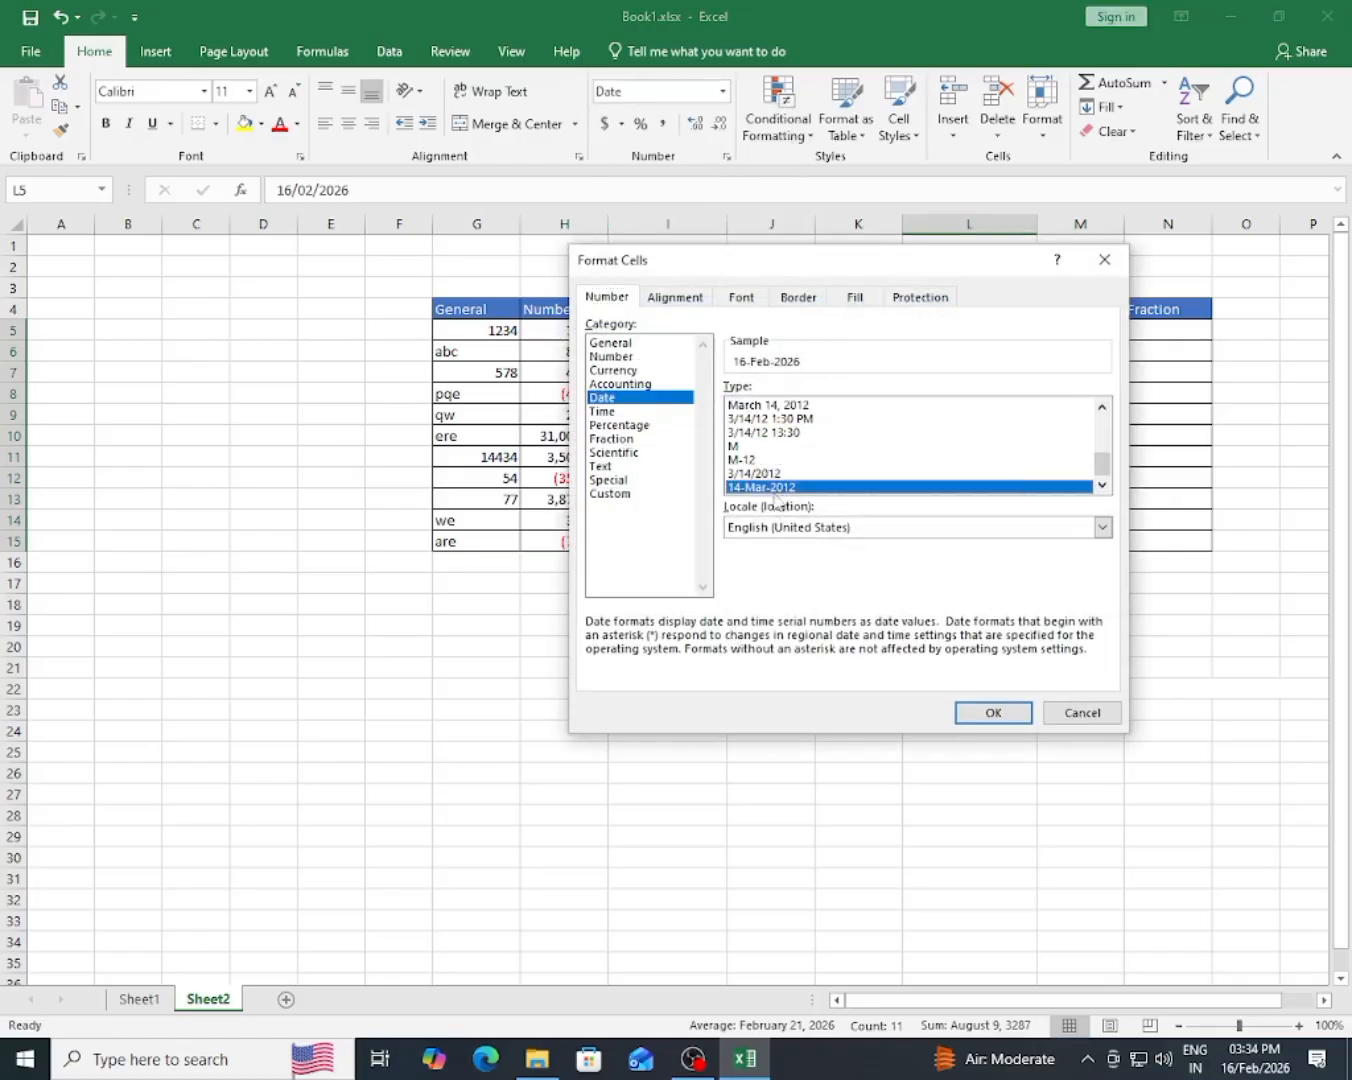
click(993, 713)
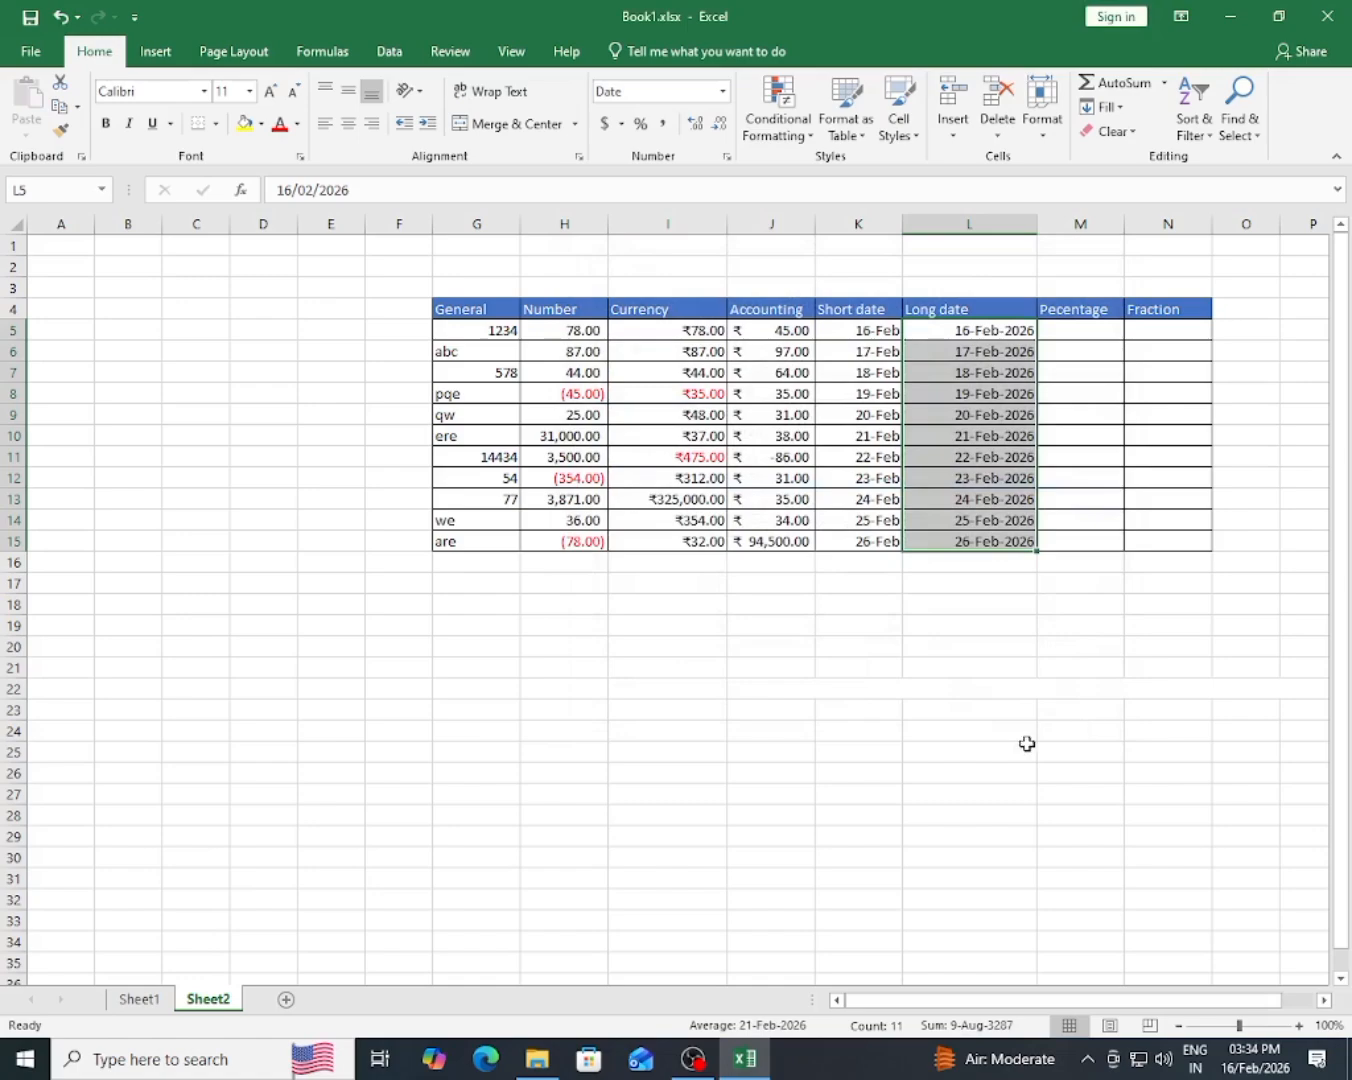
double_click(962, 628)
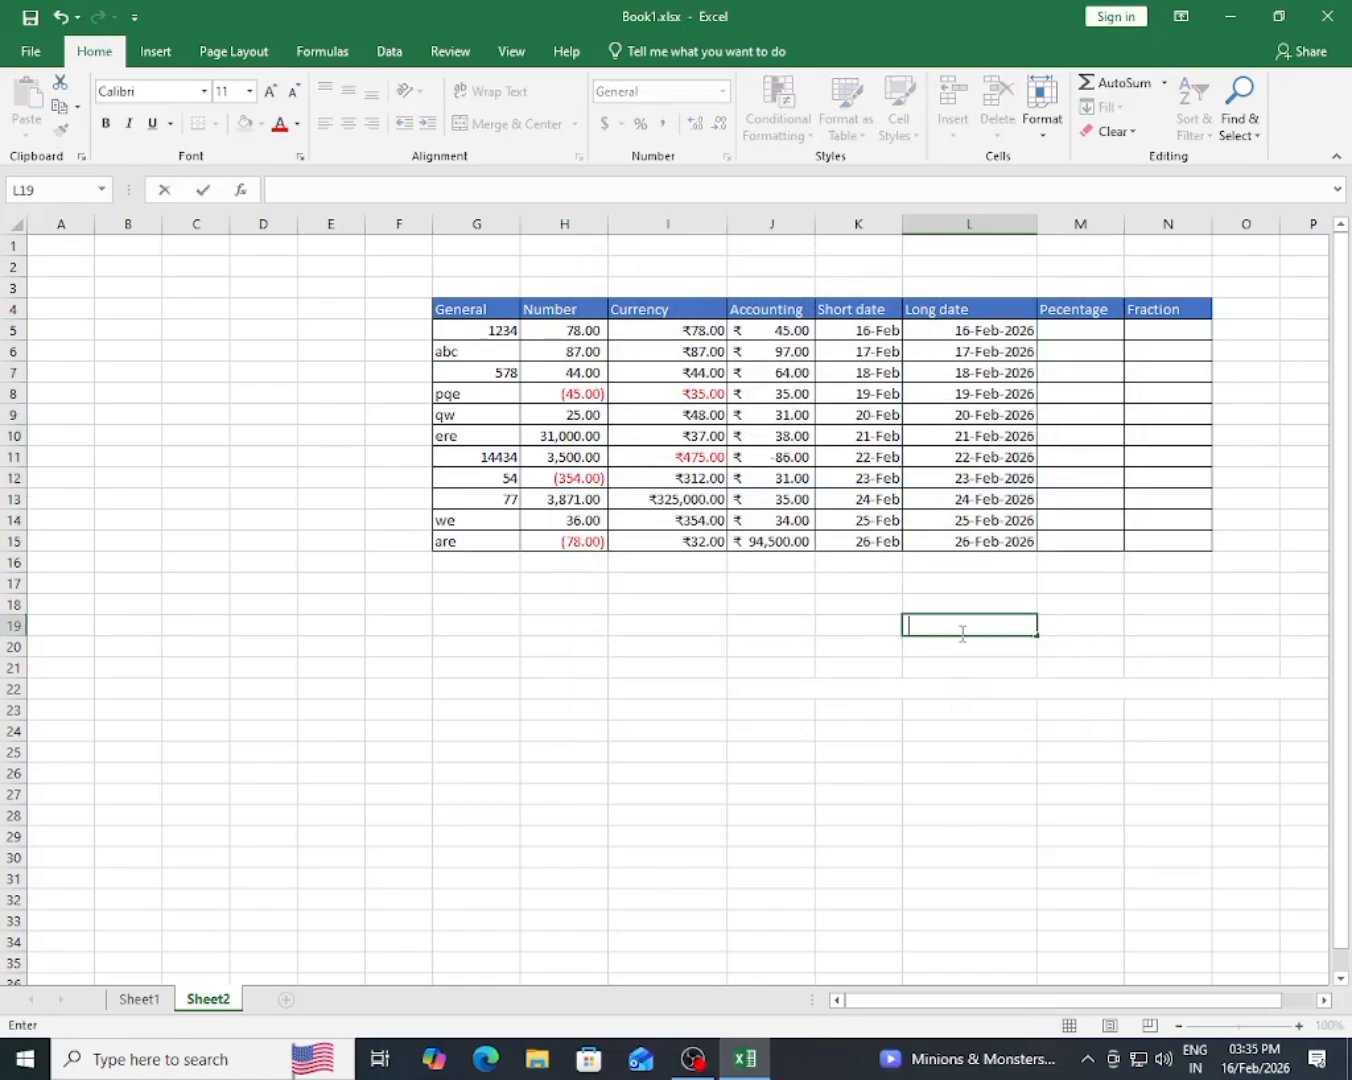
click(1105, 490)
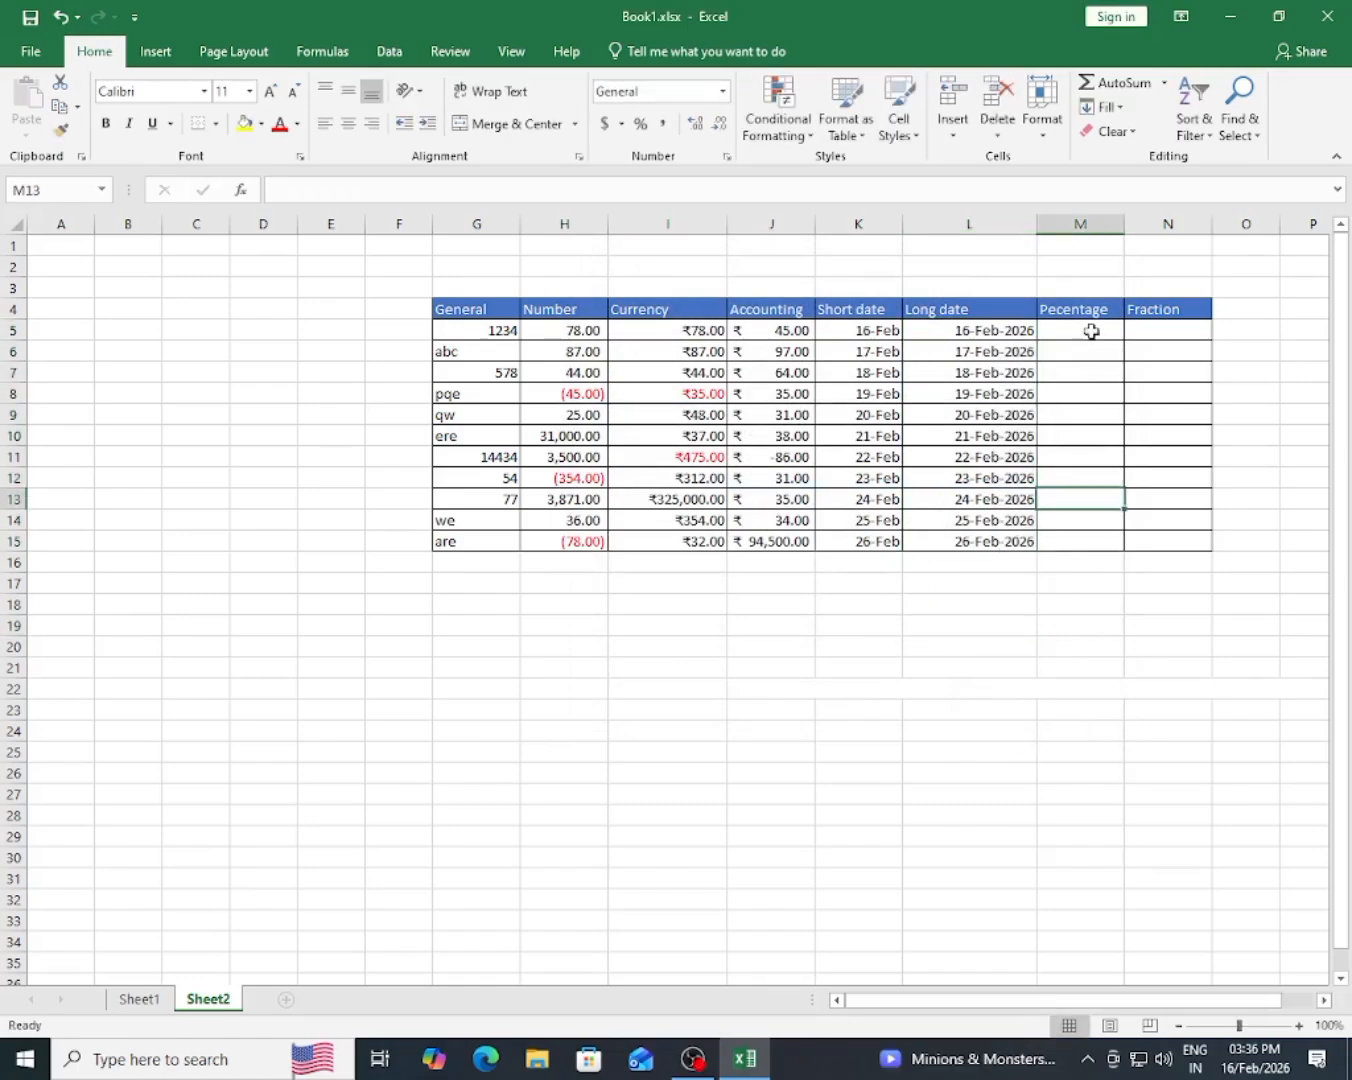
- Apply the Percentage number format to M5:M15 in the Pecentage column
click(1088, 329)
drag(1088, 329, 1099, 539)
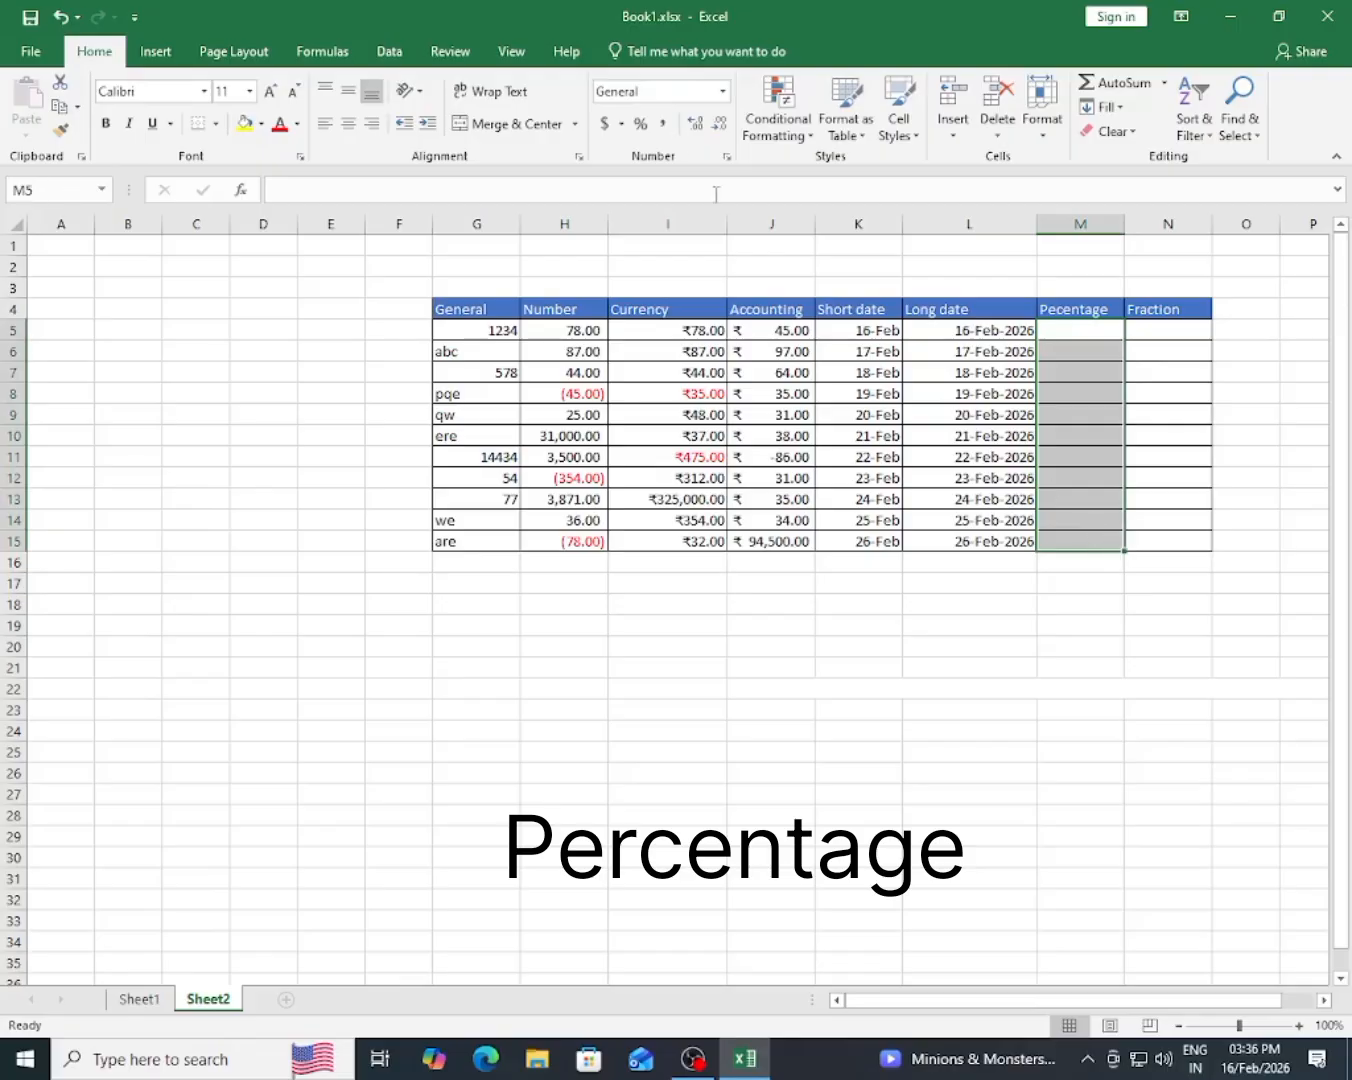
click(723, 91)
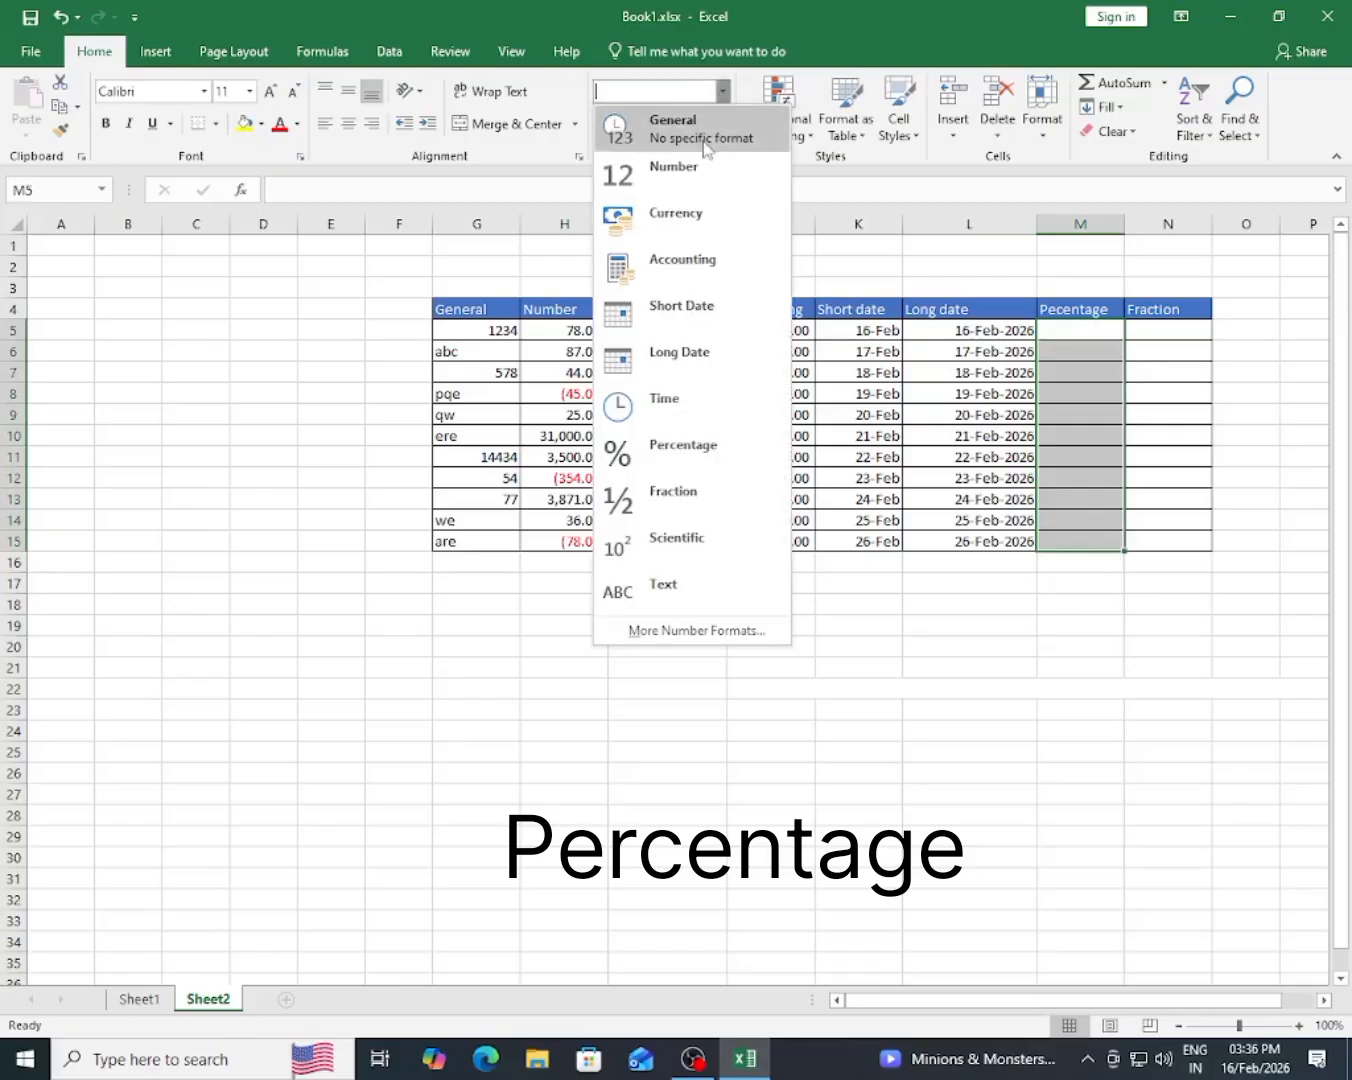
click(681, 468)
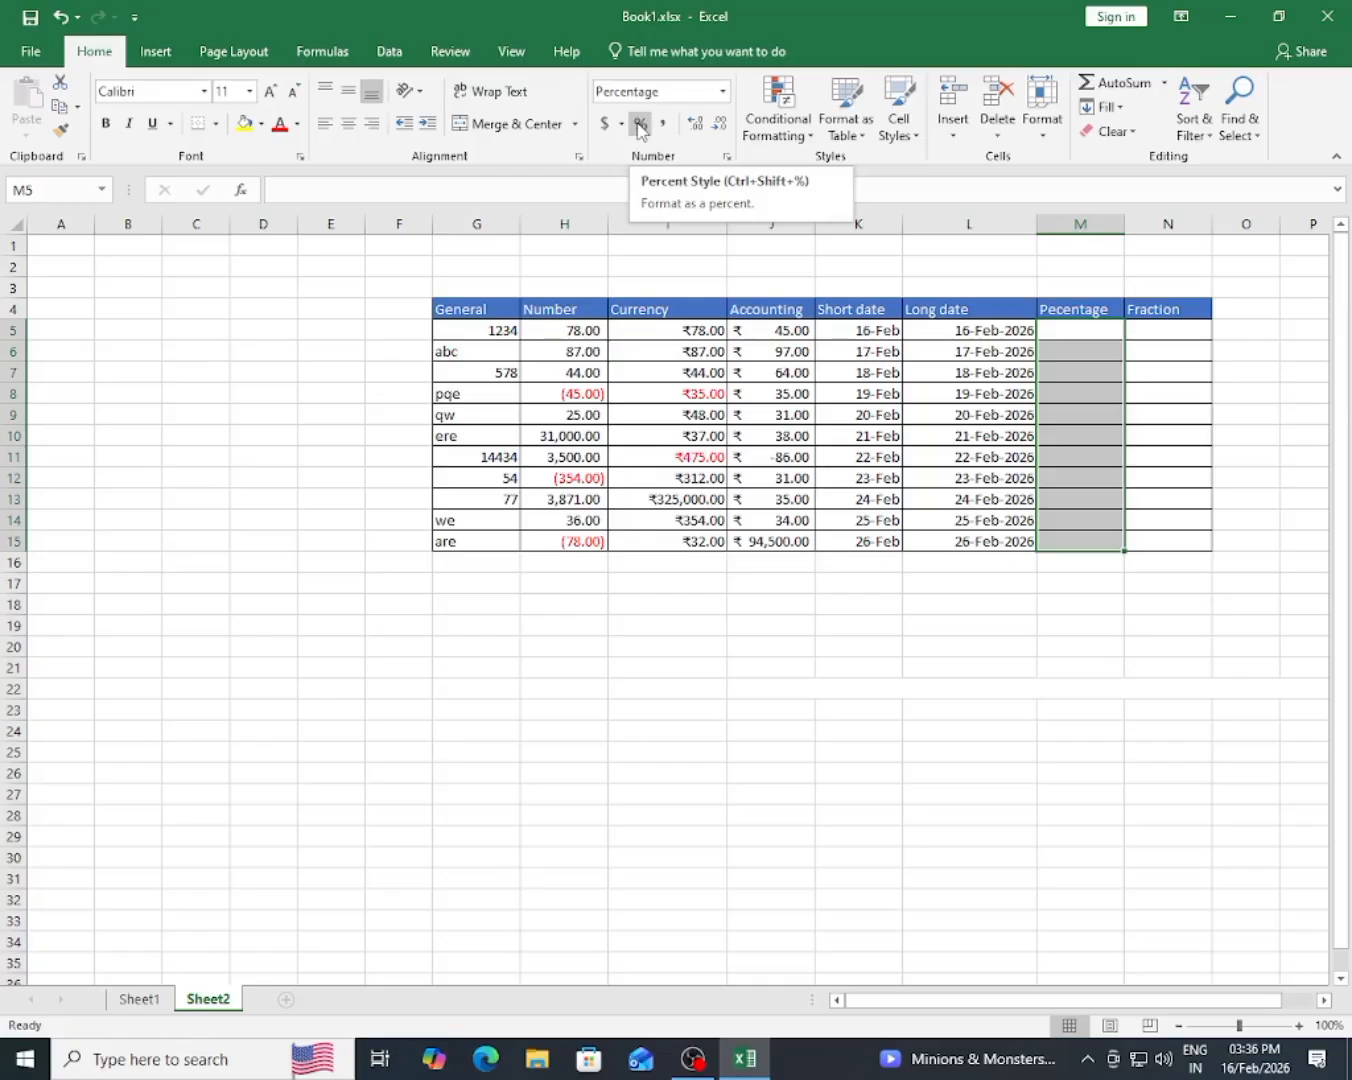
- Enter the percentages 95, 35, 34, 35 and 34 down cells M5 to M9
click(1085, 329)
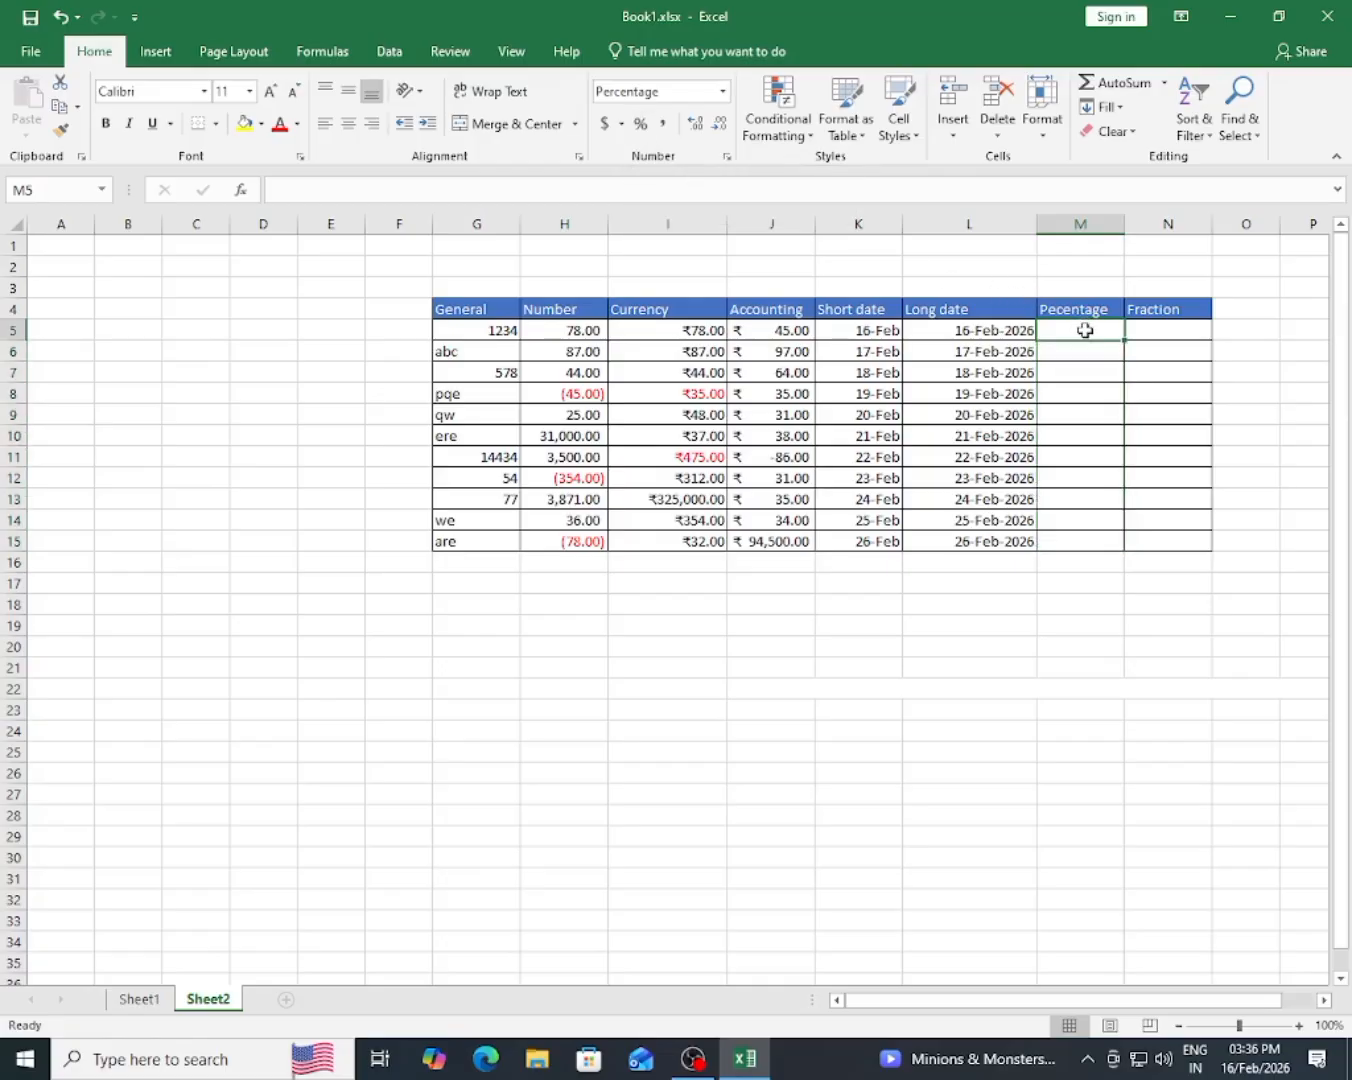
text(55)
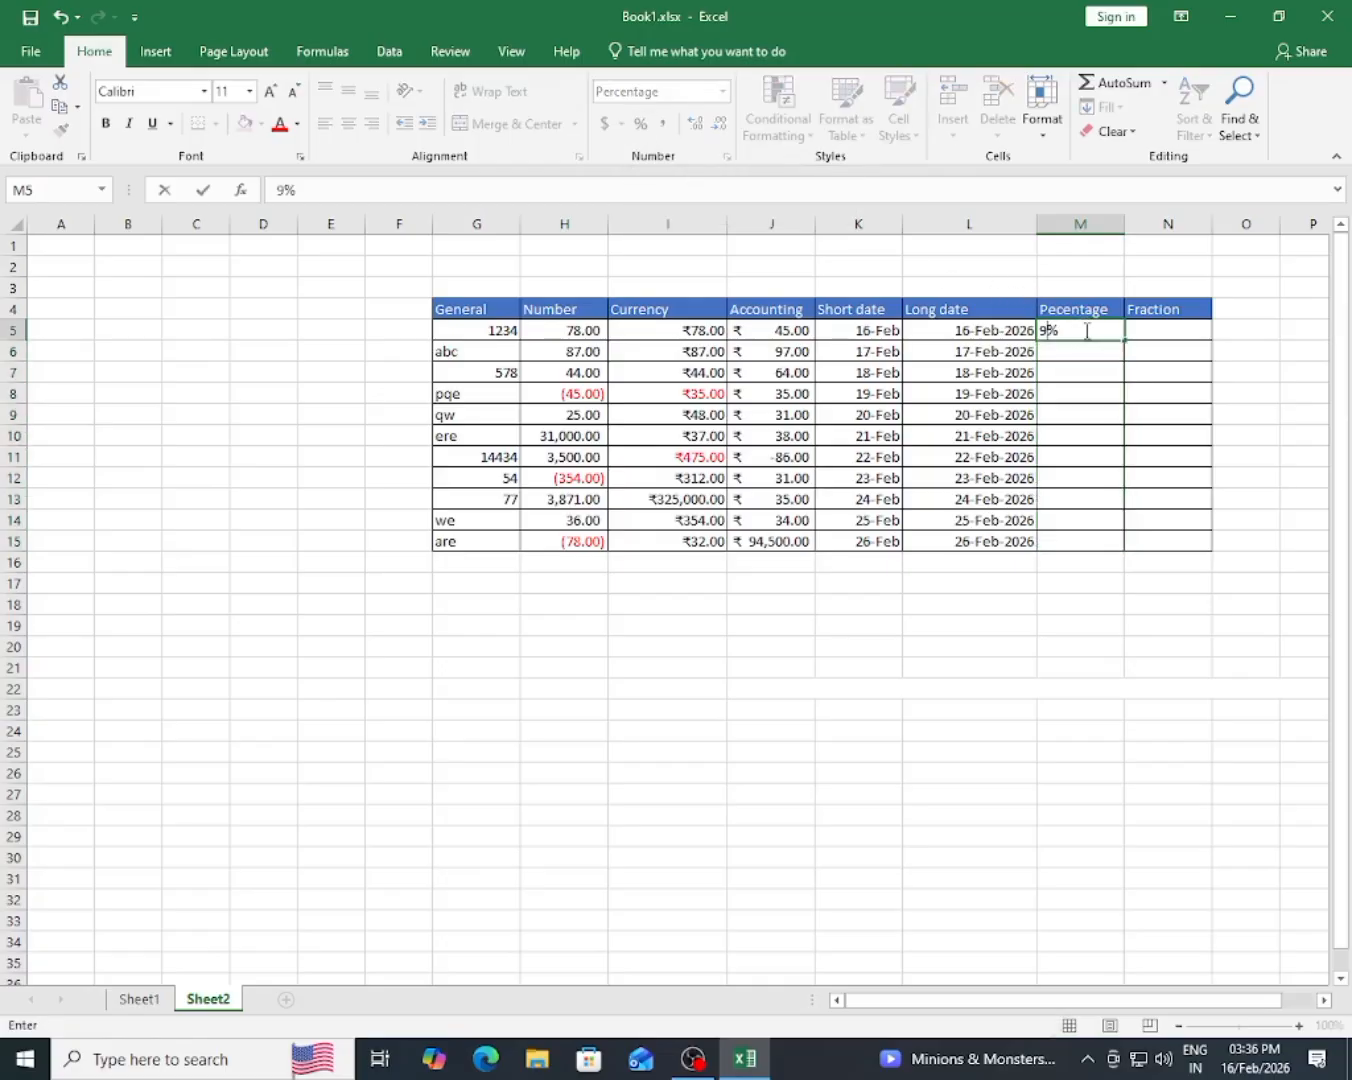
key(Return)
text(35)
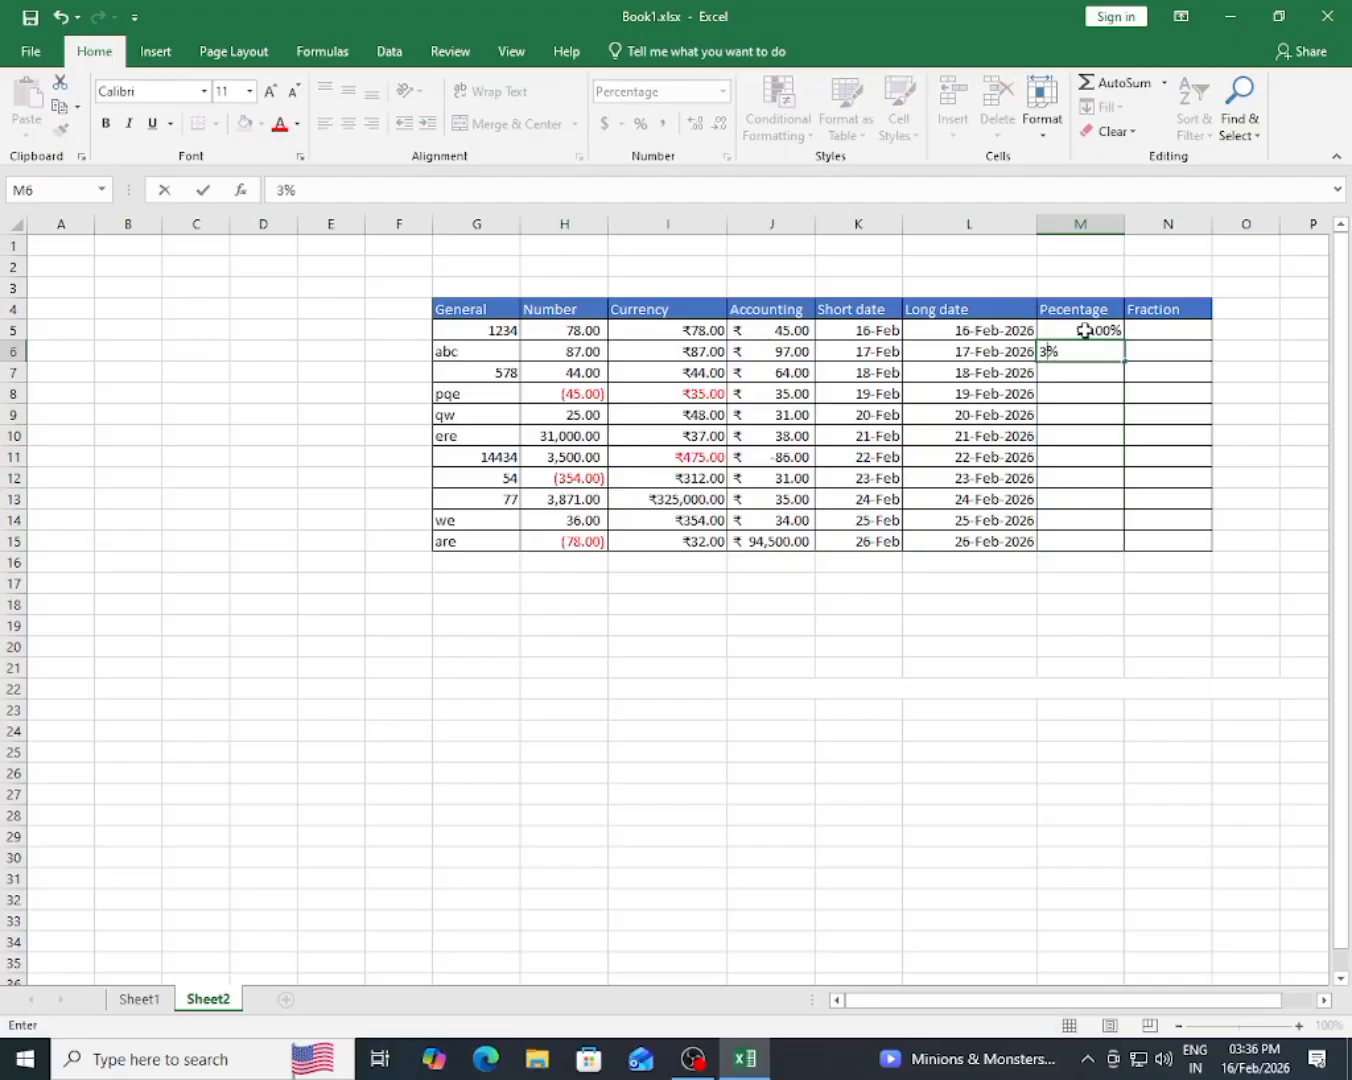
key(Return)
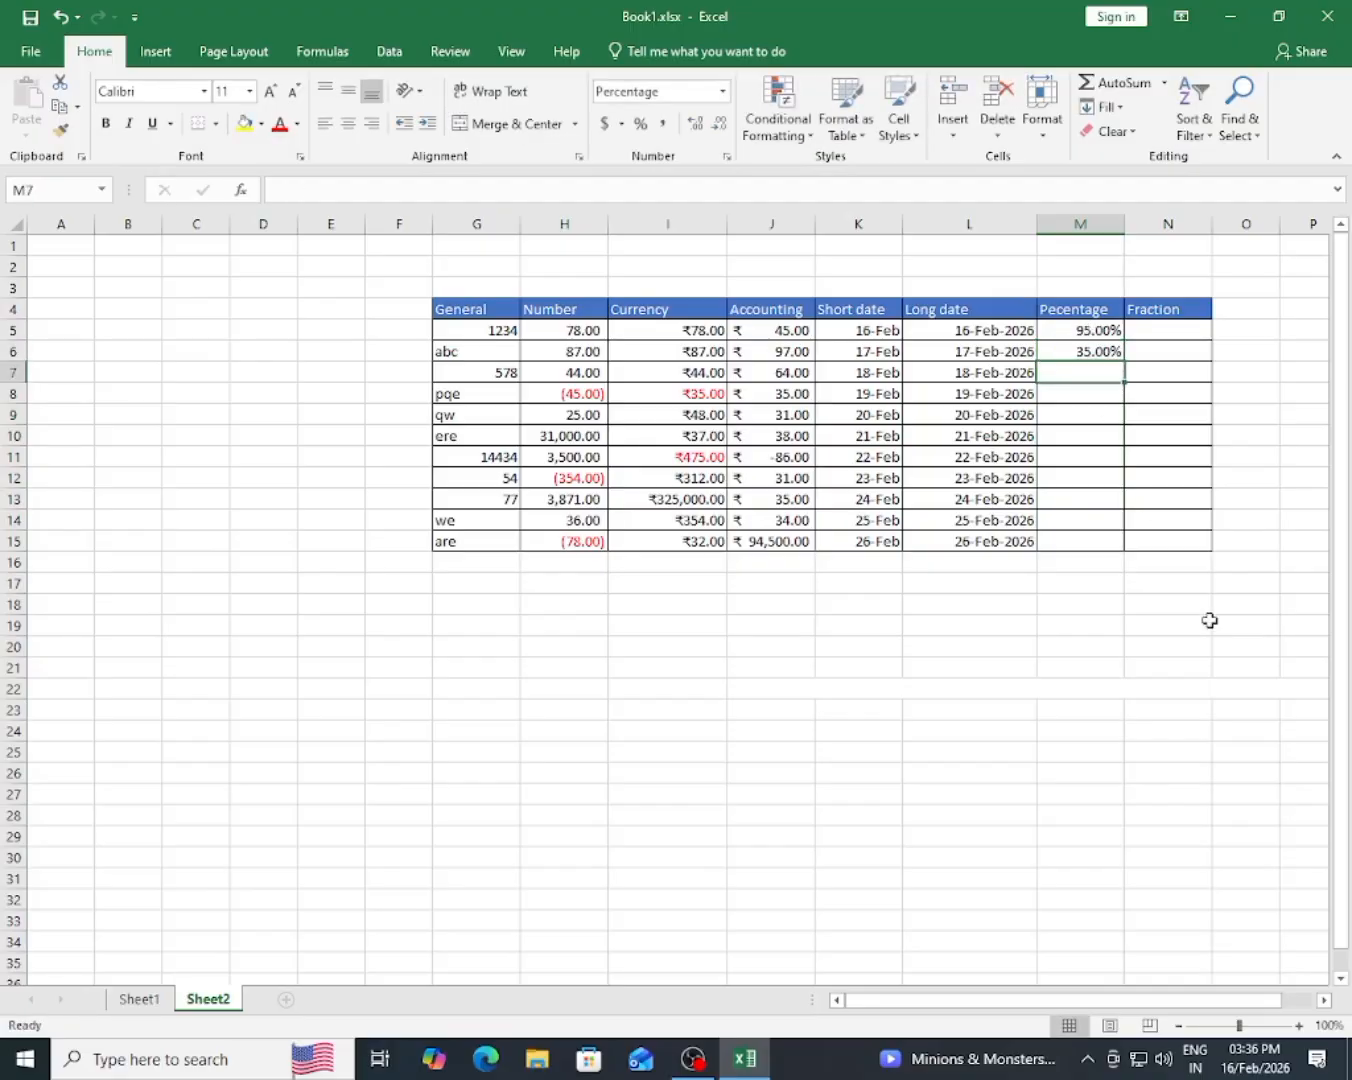
text(34)
key(Return)
text(35)
key(Return)
text(3)
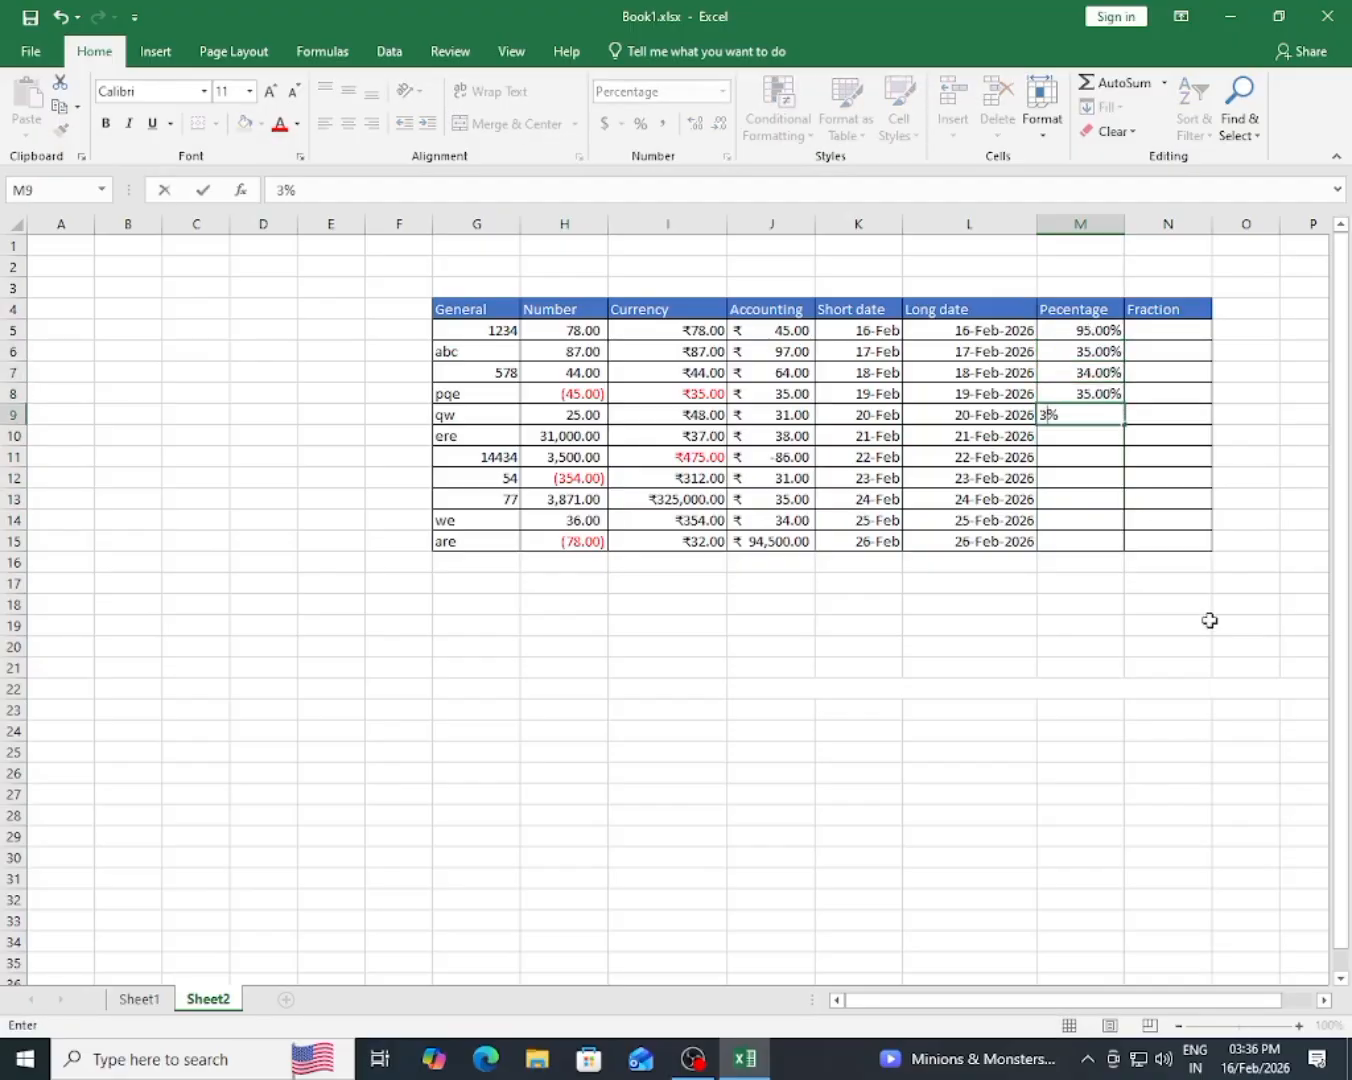
text(4)
key(Return)
- Enter the percentages 38, 31, 35, 35, 38 and 36 down cells M10 to M15
text(38)
key(Return)
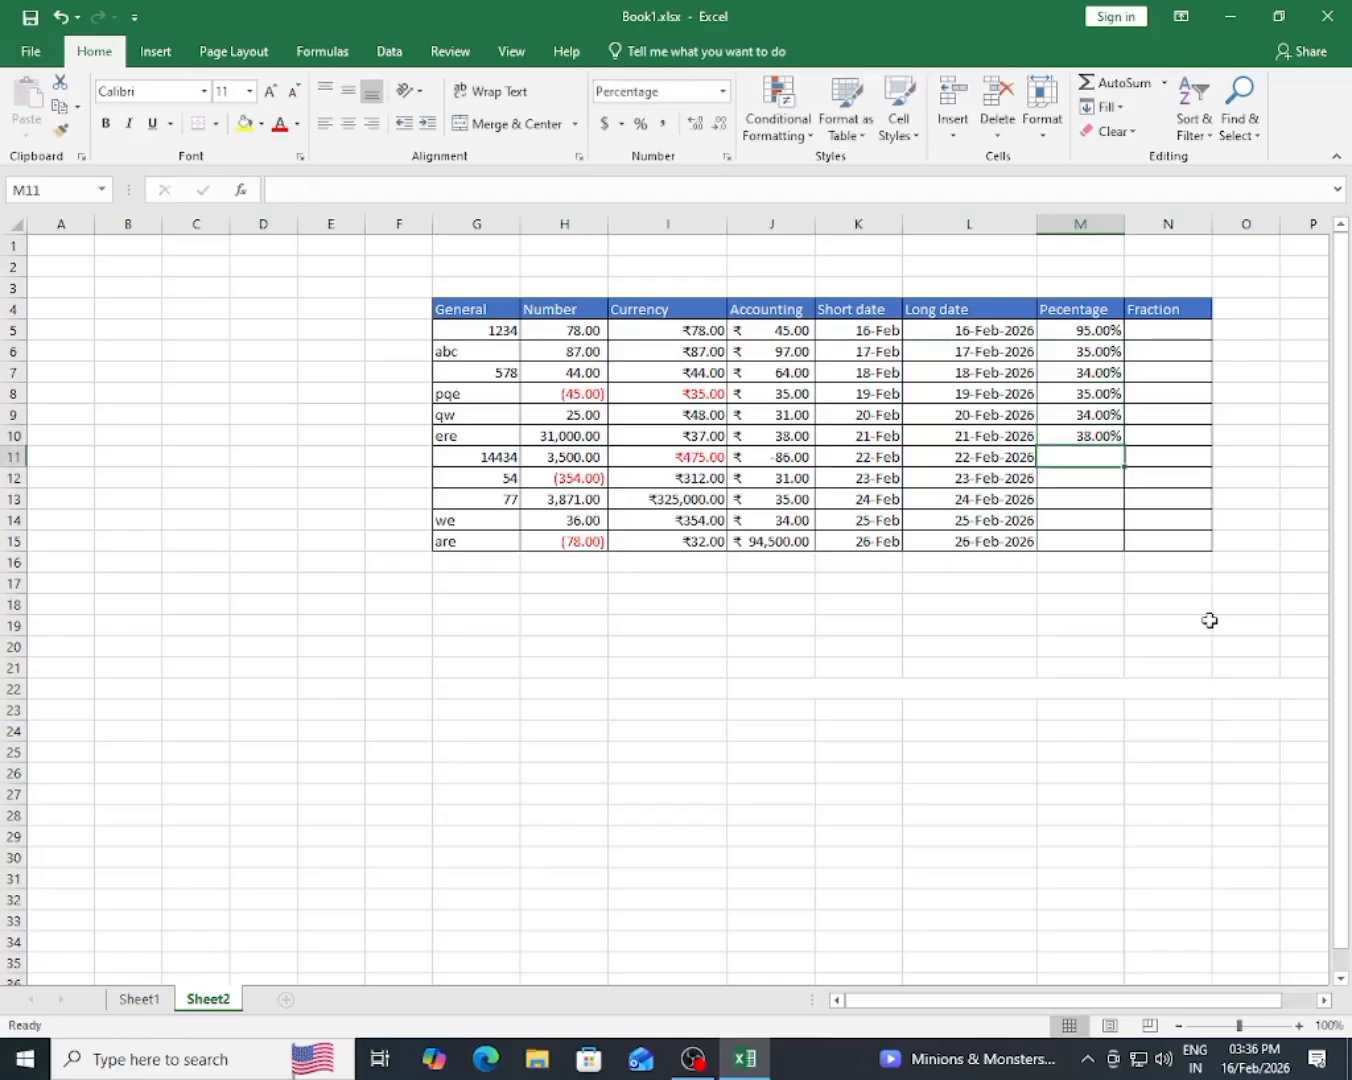
text(31)
key(Return)
text(35)
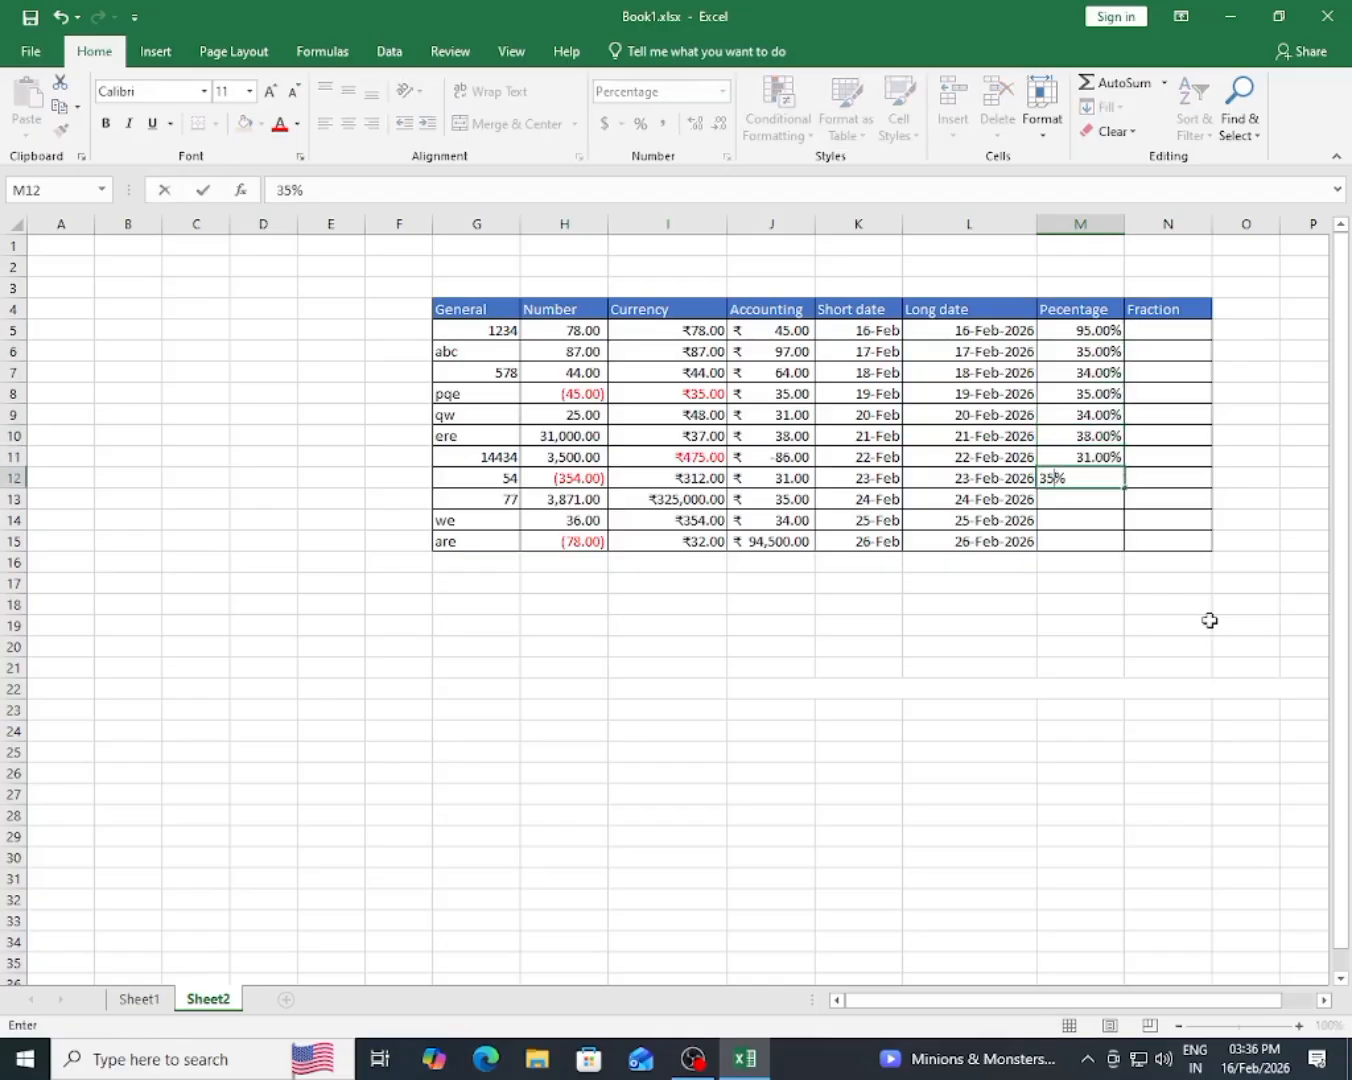
key(Return)
text(35)
key(Return)
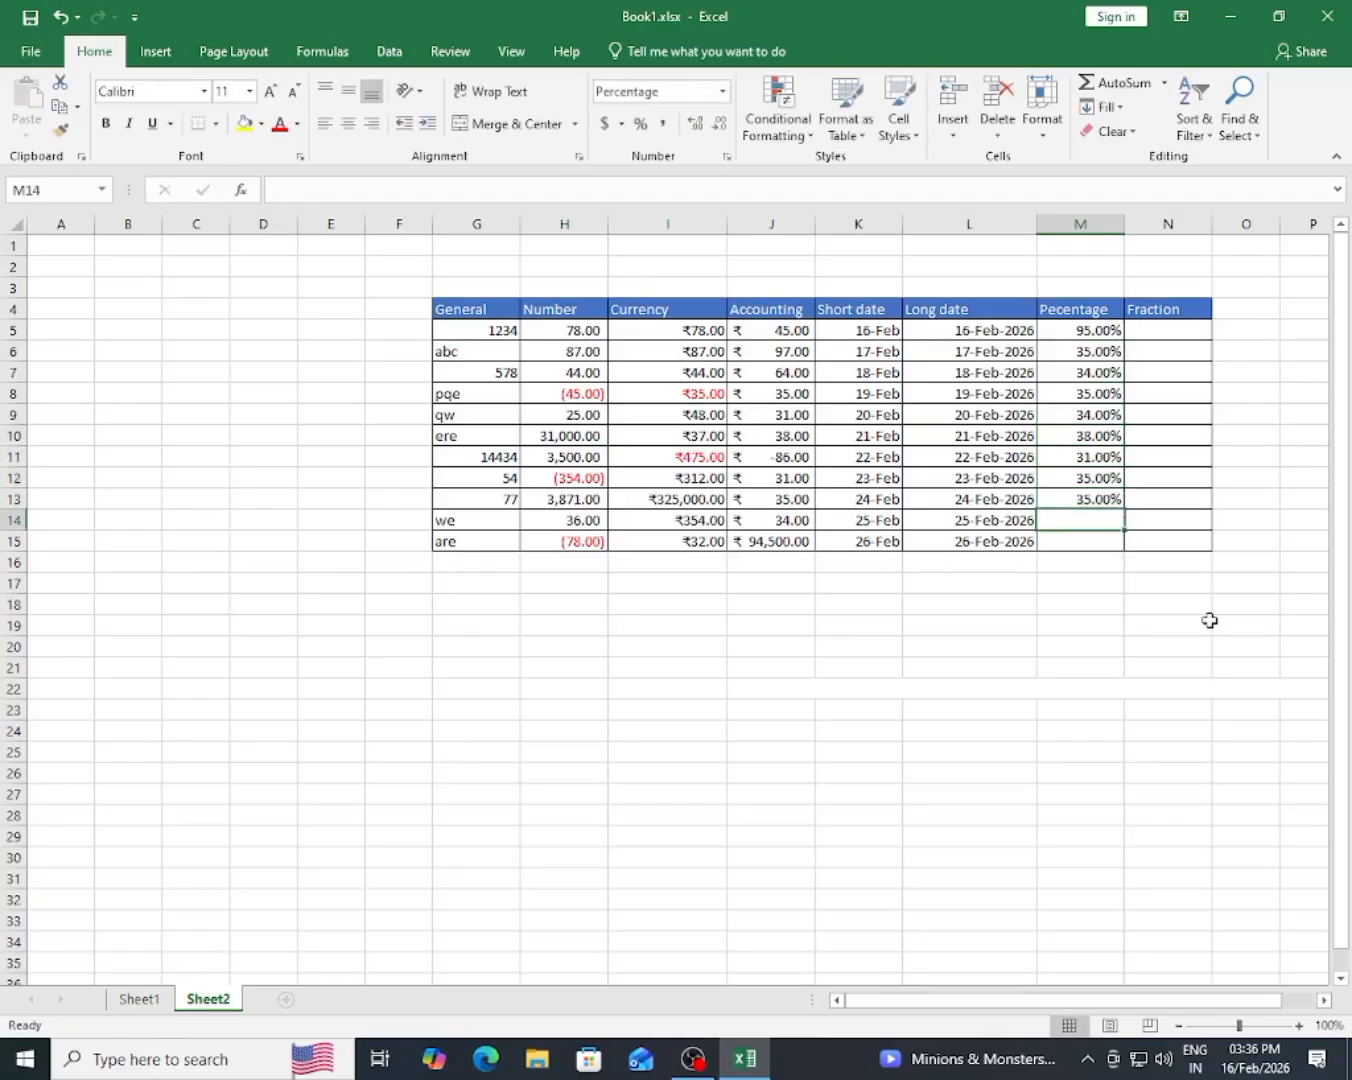
text(38)
key(Return)
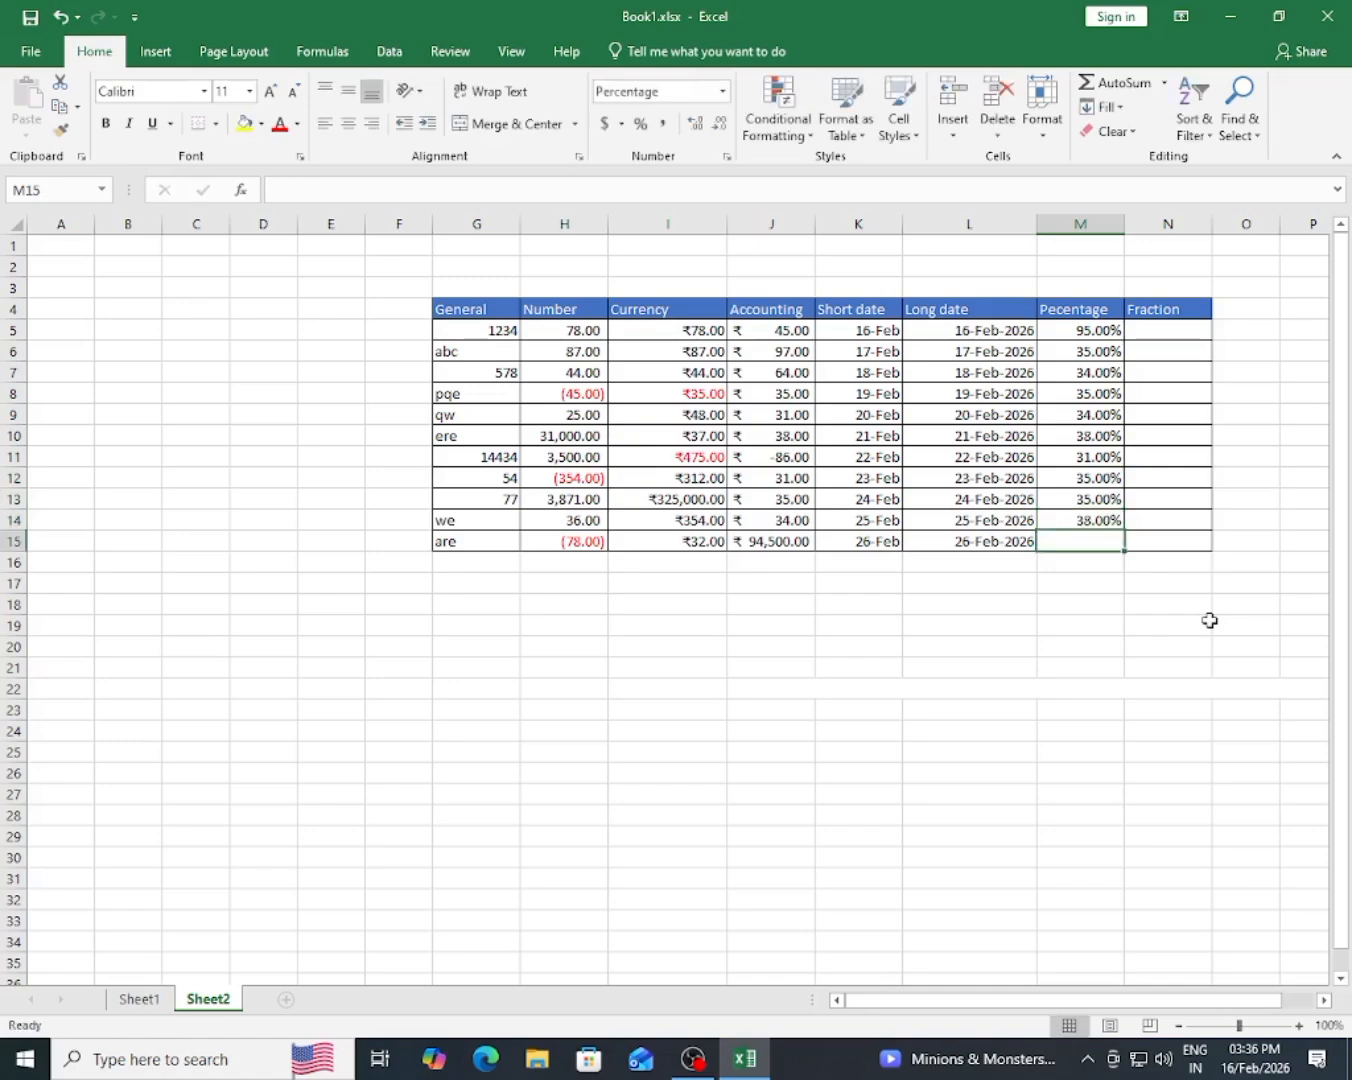
text(36)
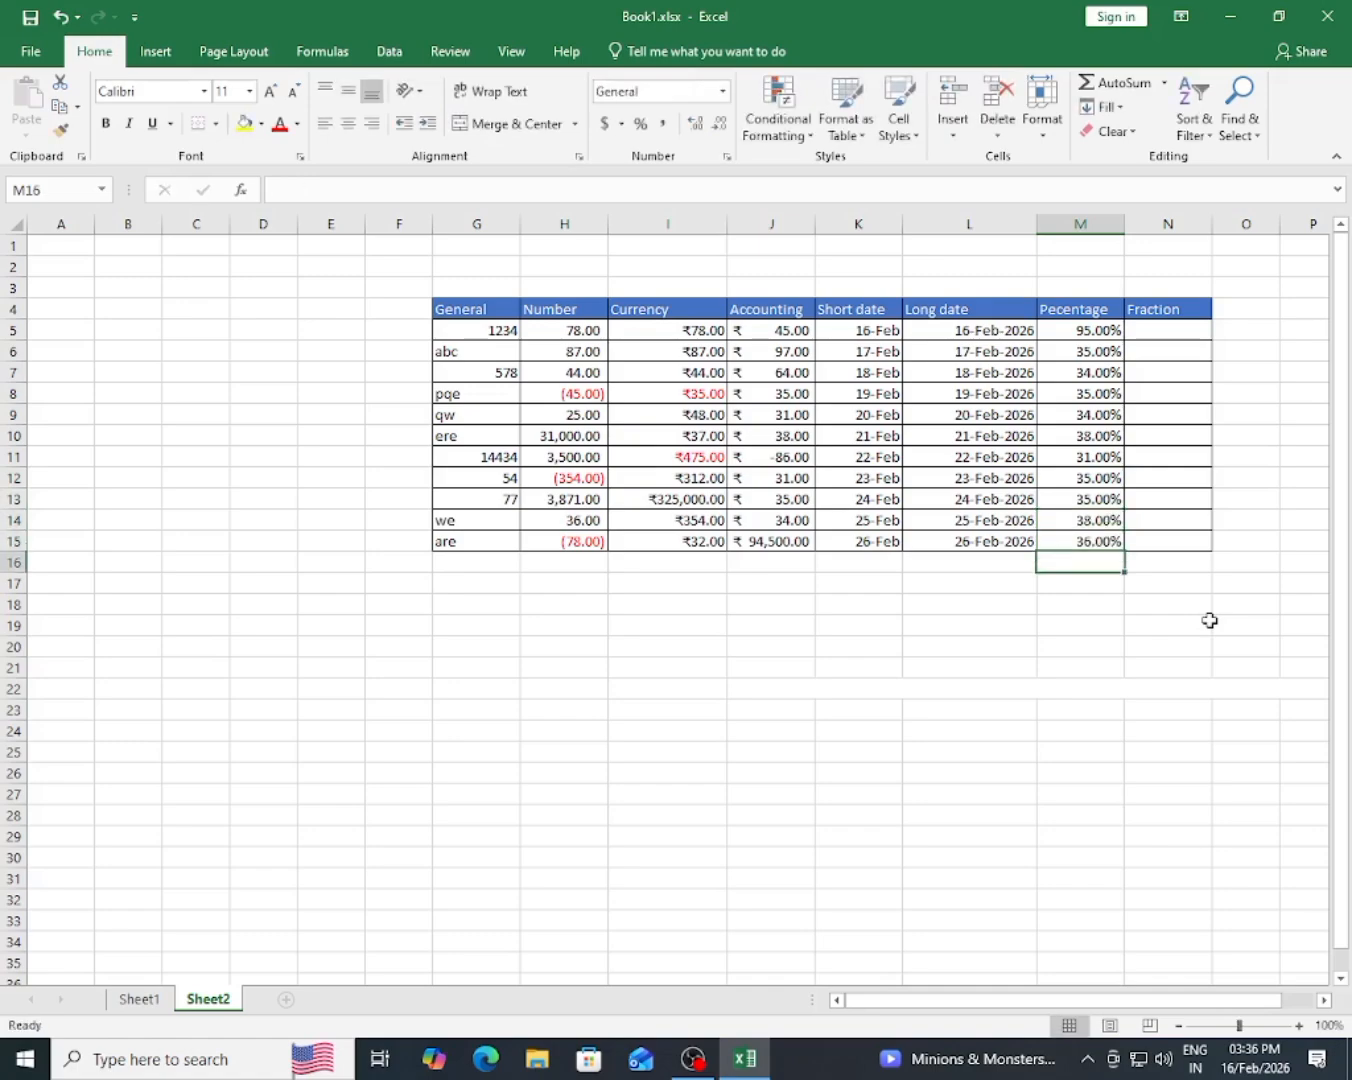
- Apply the Fraction number format to N5:N15 in the Fraction column and select its first cell, N5
click(1063, 692)
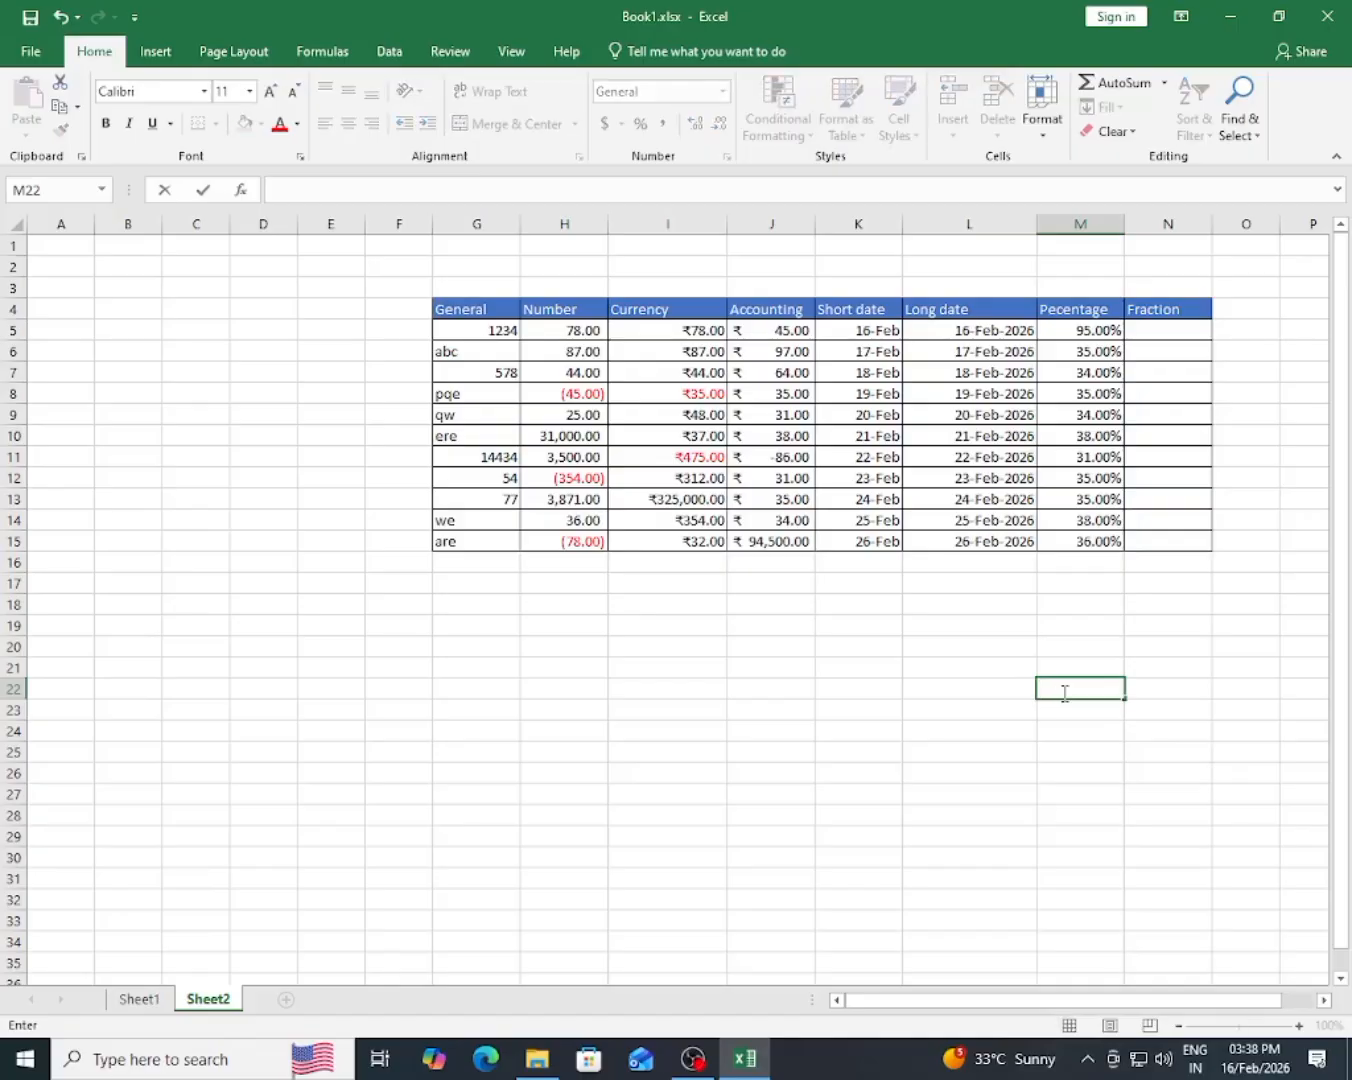
click(1160, 623)
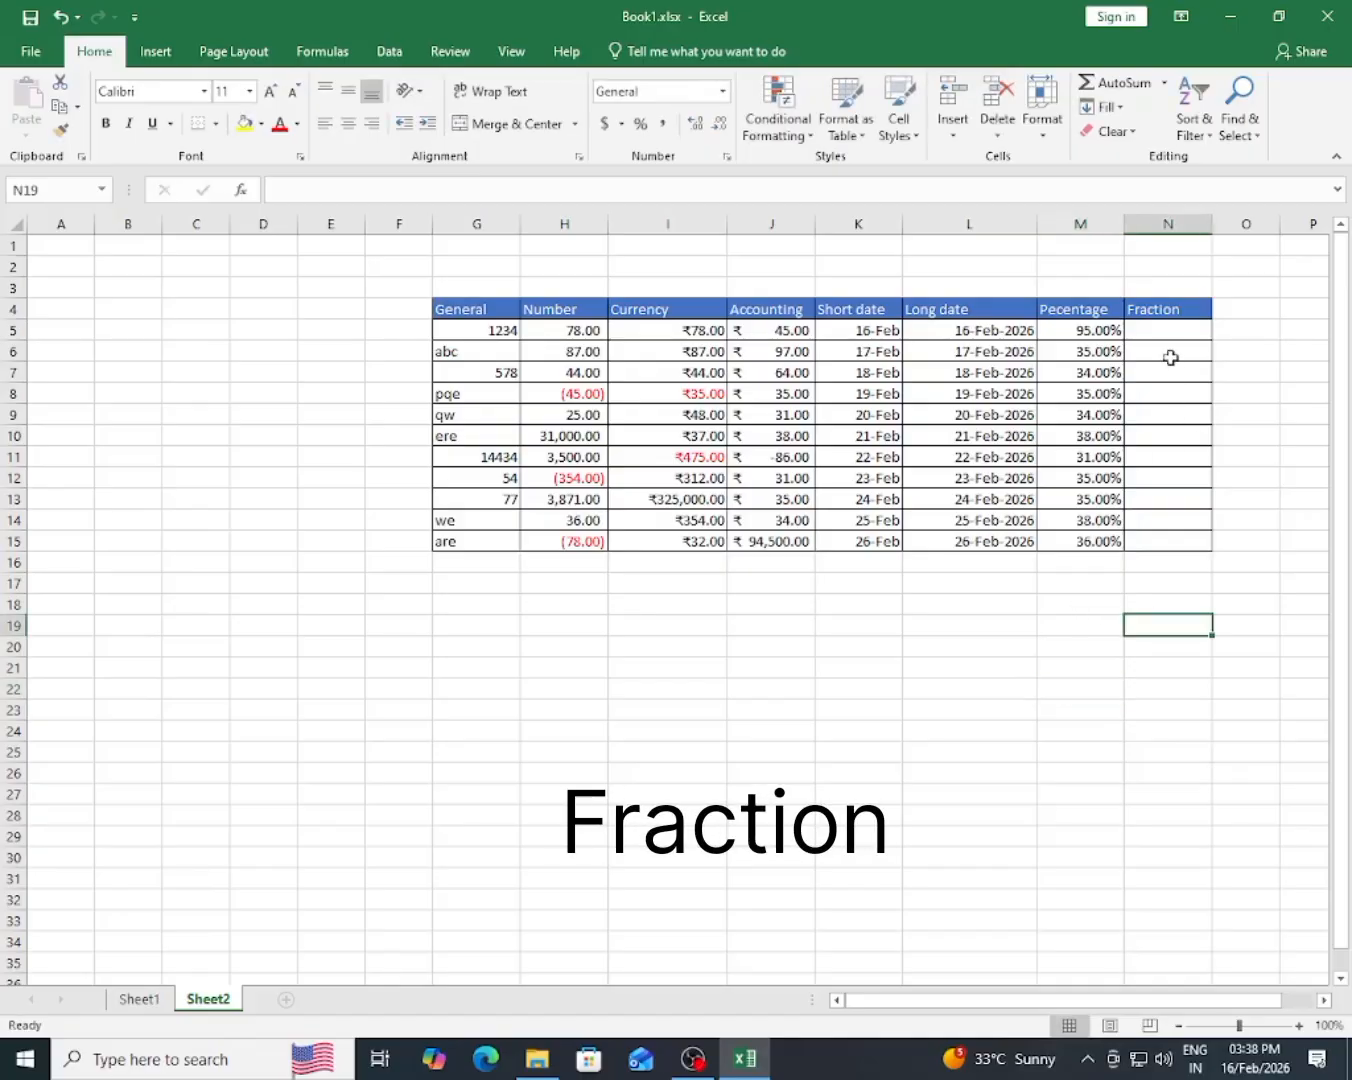
drag(1166, 330, 1154, 537)
click(723, 91)
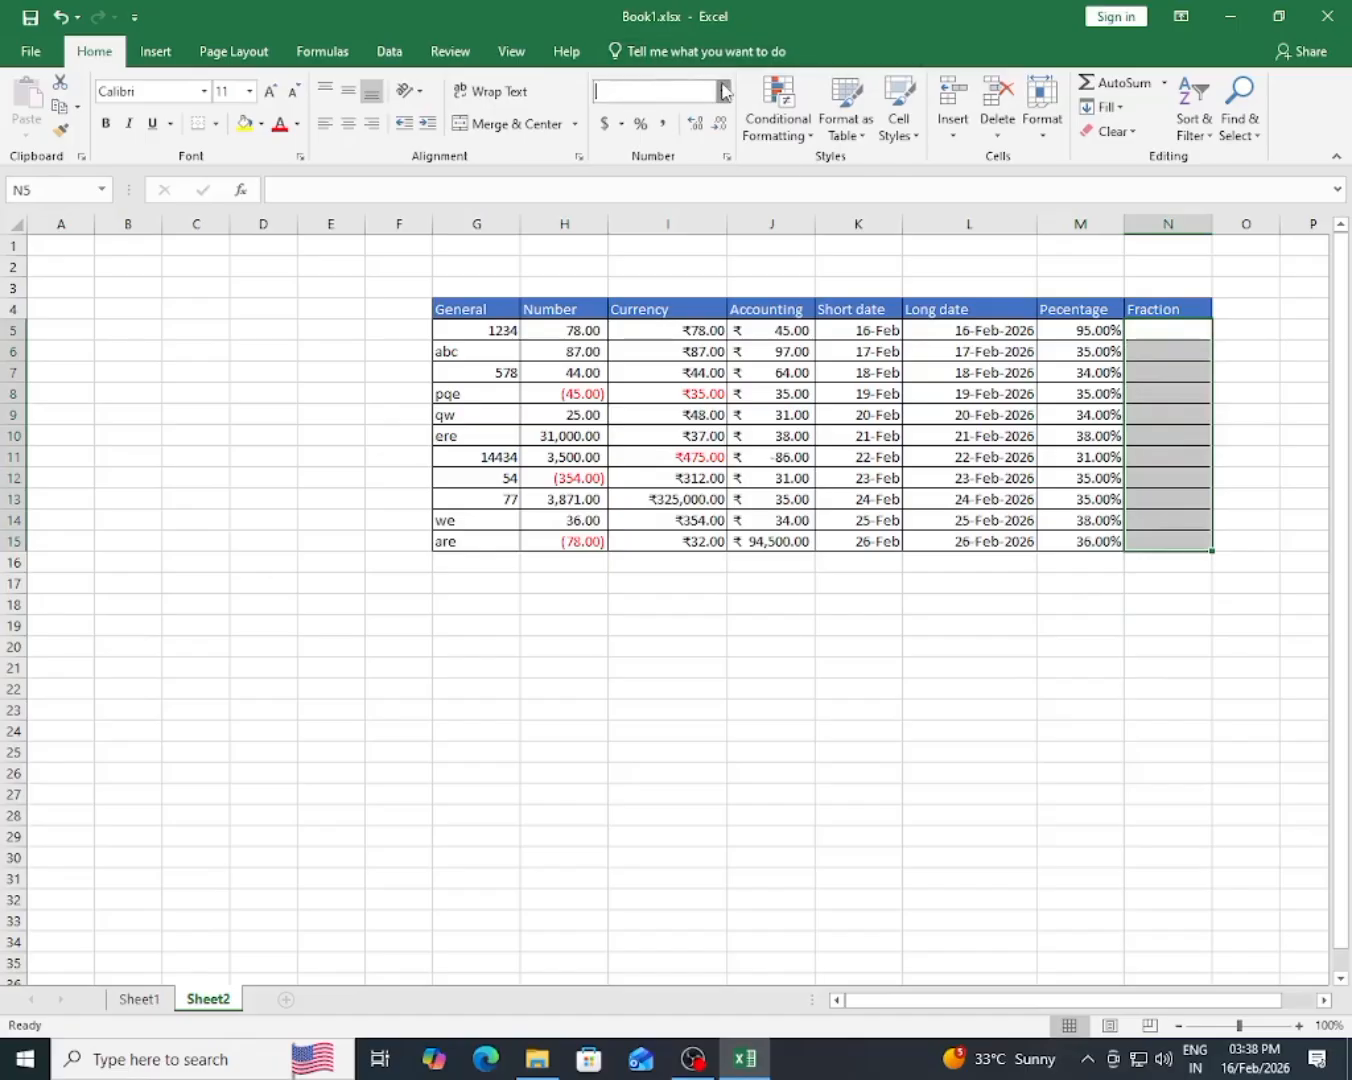
click(696, 511)
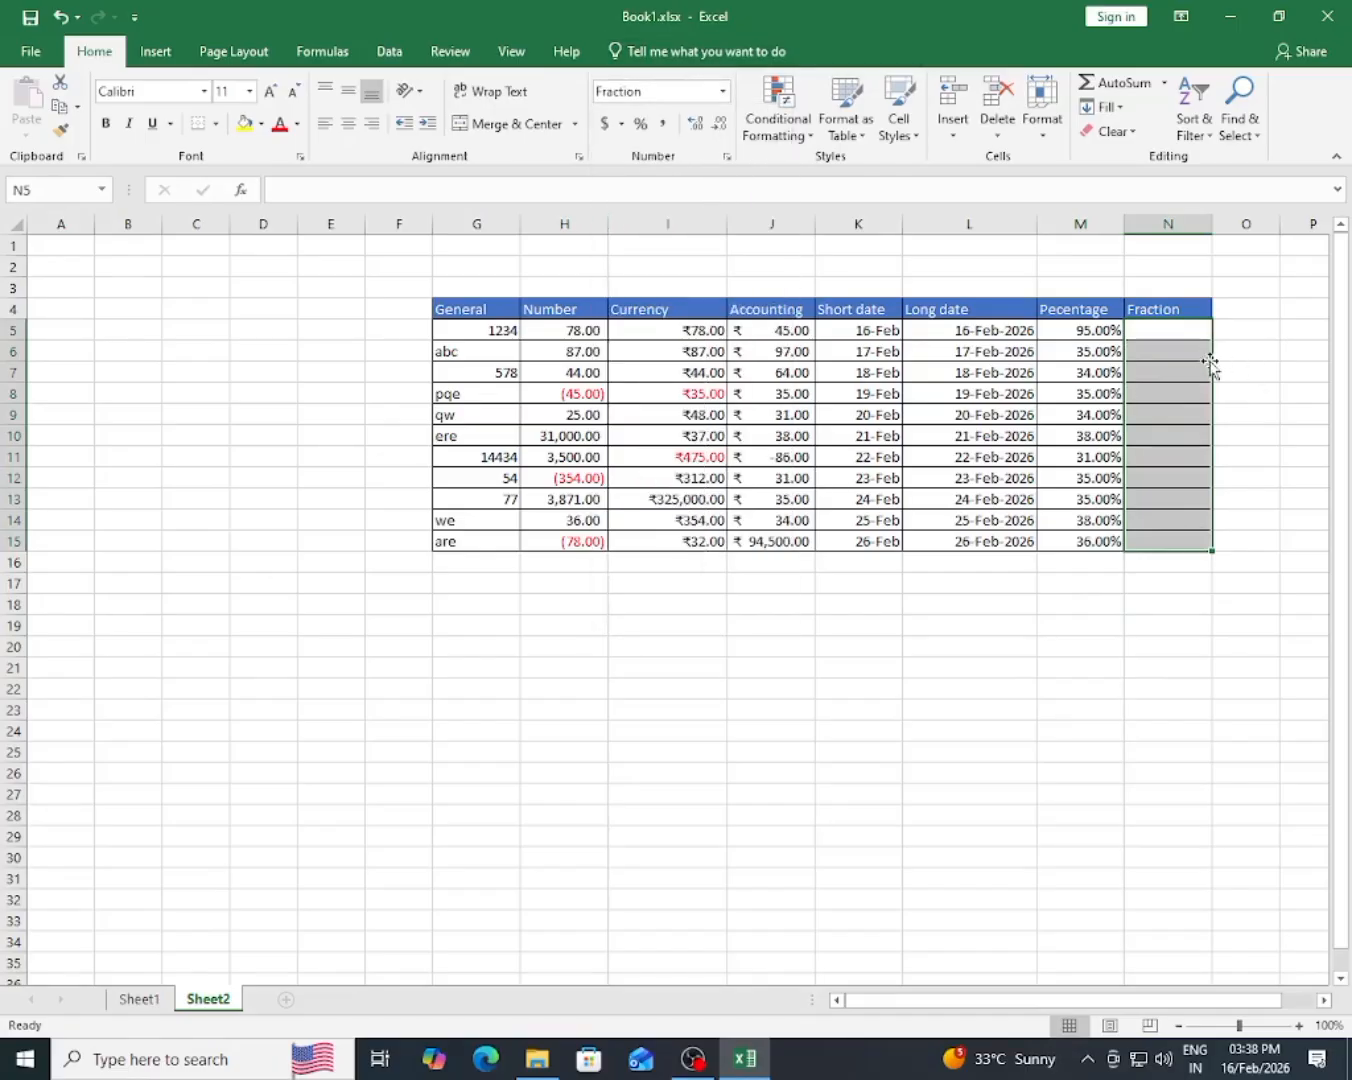
click(1162, 328)
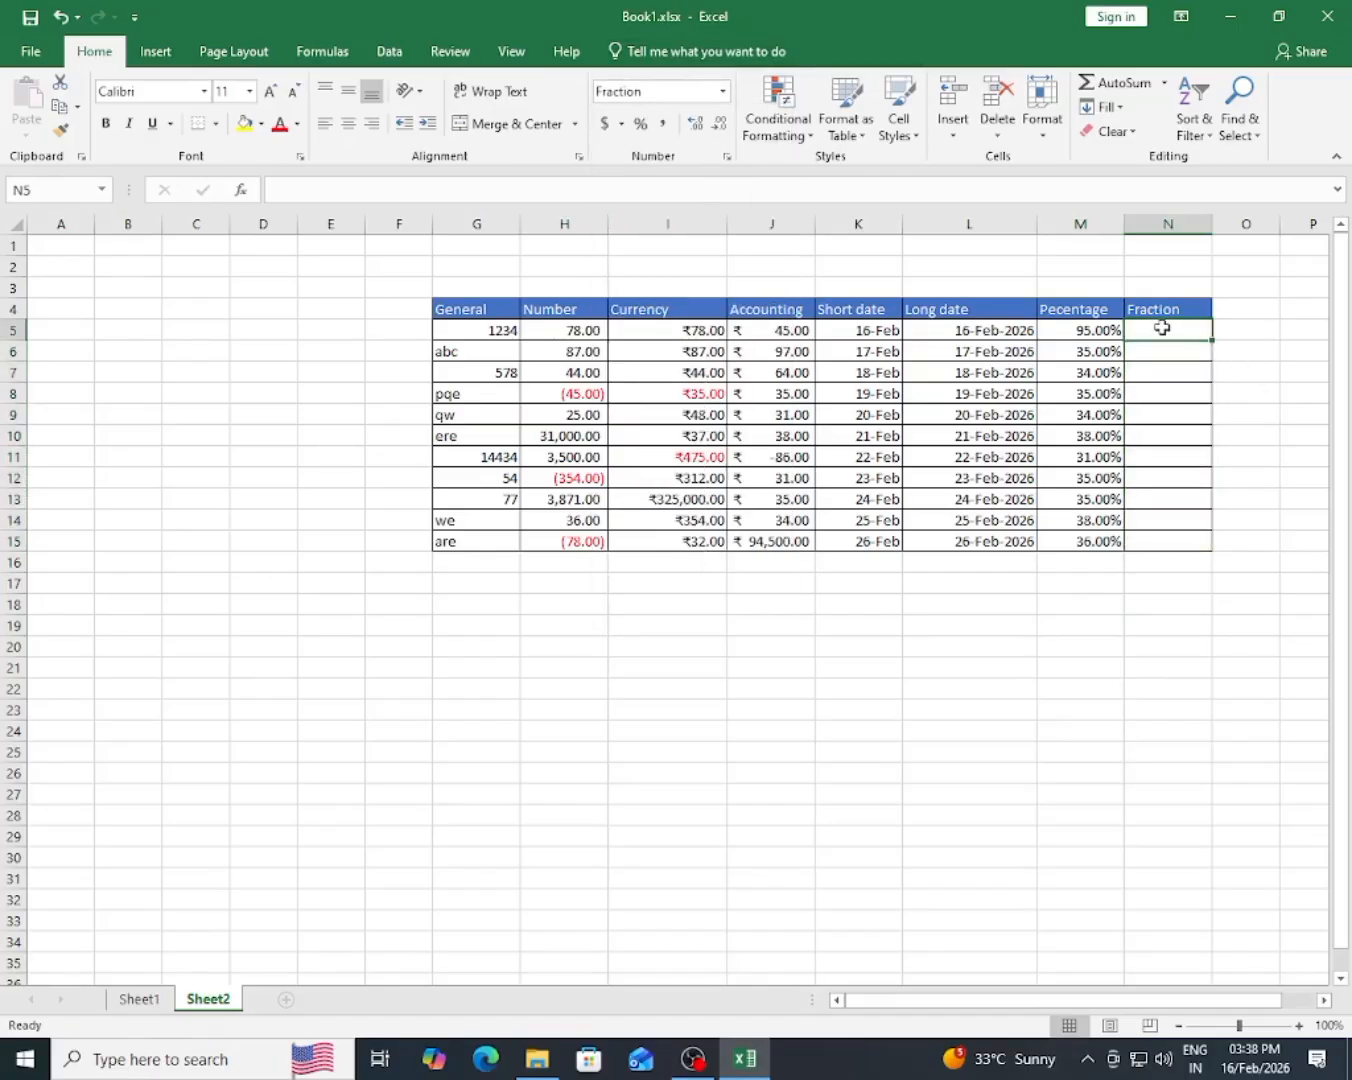
- Enter 6 and 6.5 in cells N5 and N6 of the Fraction column, and reselect N6 to check its stored value
text(6)
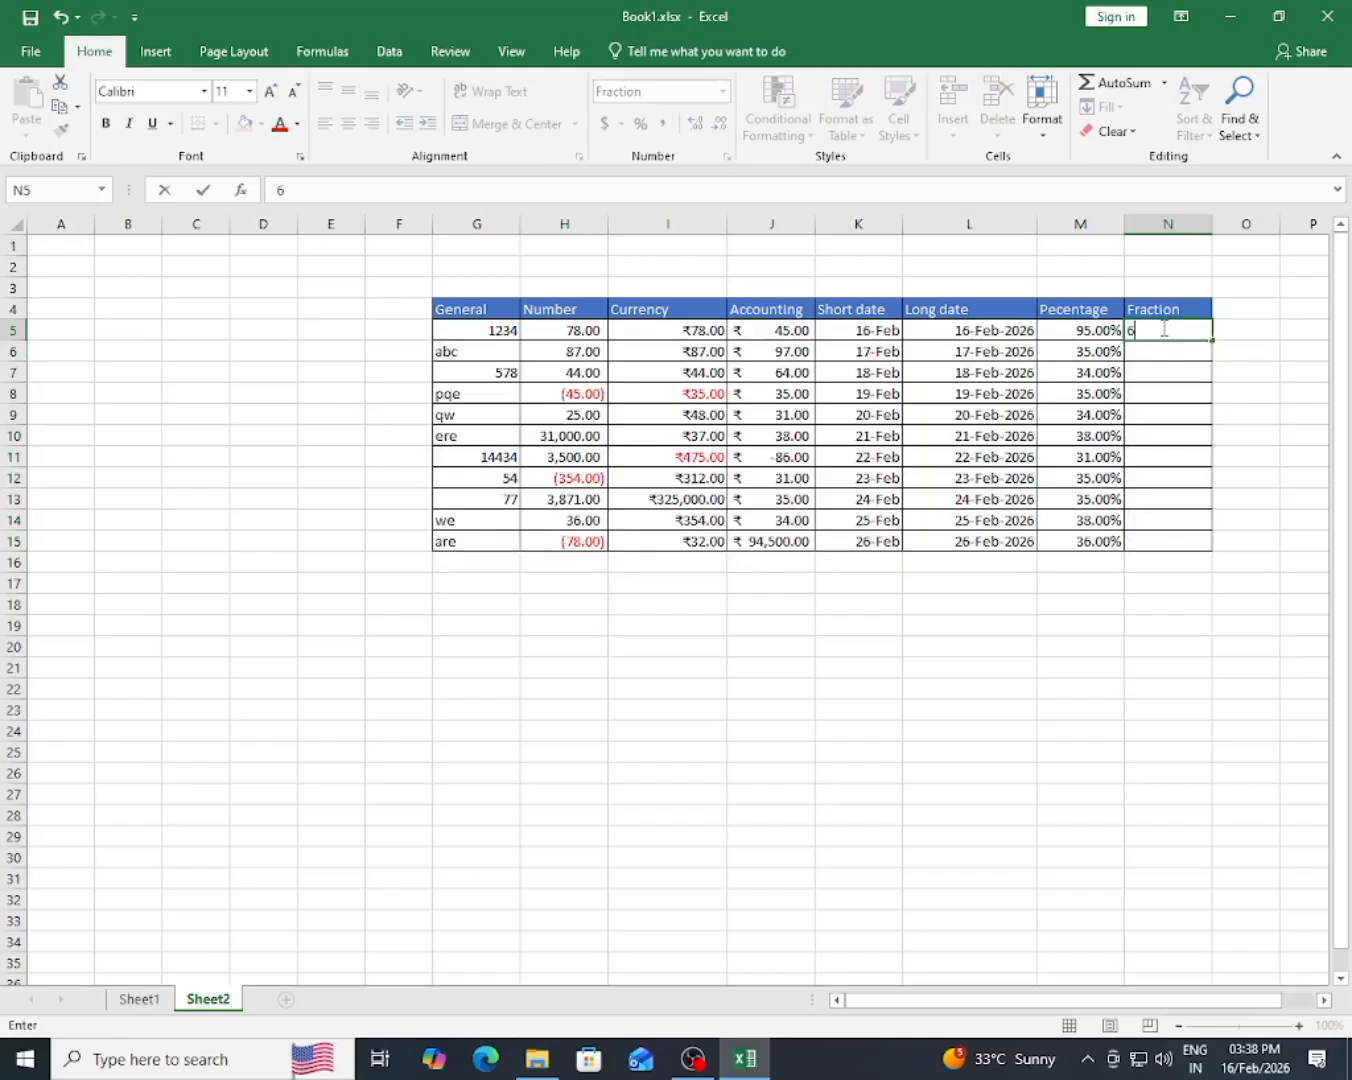
key(Return)
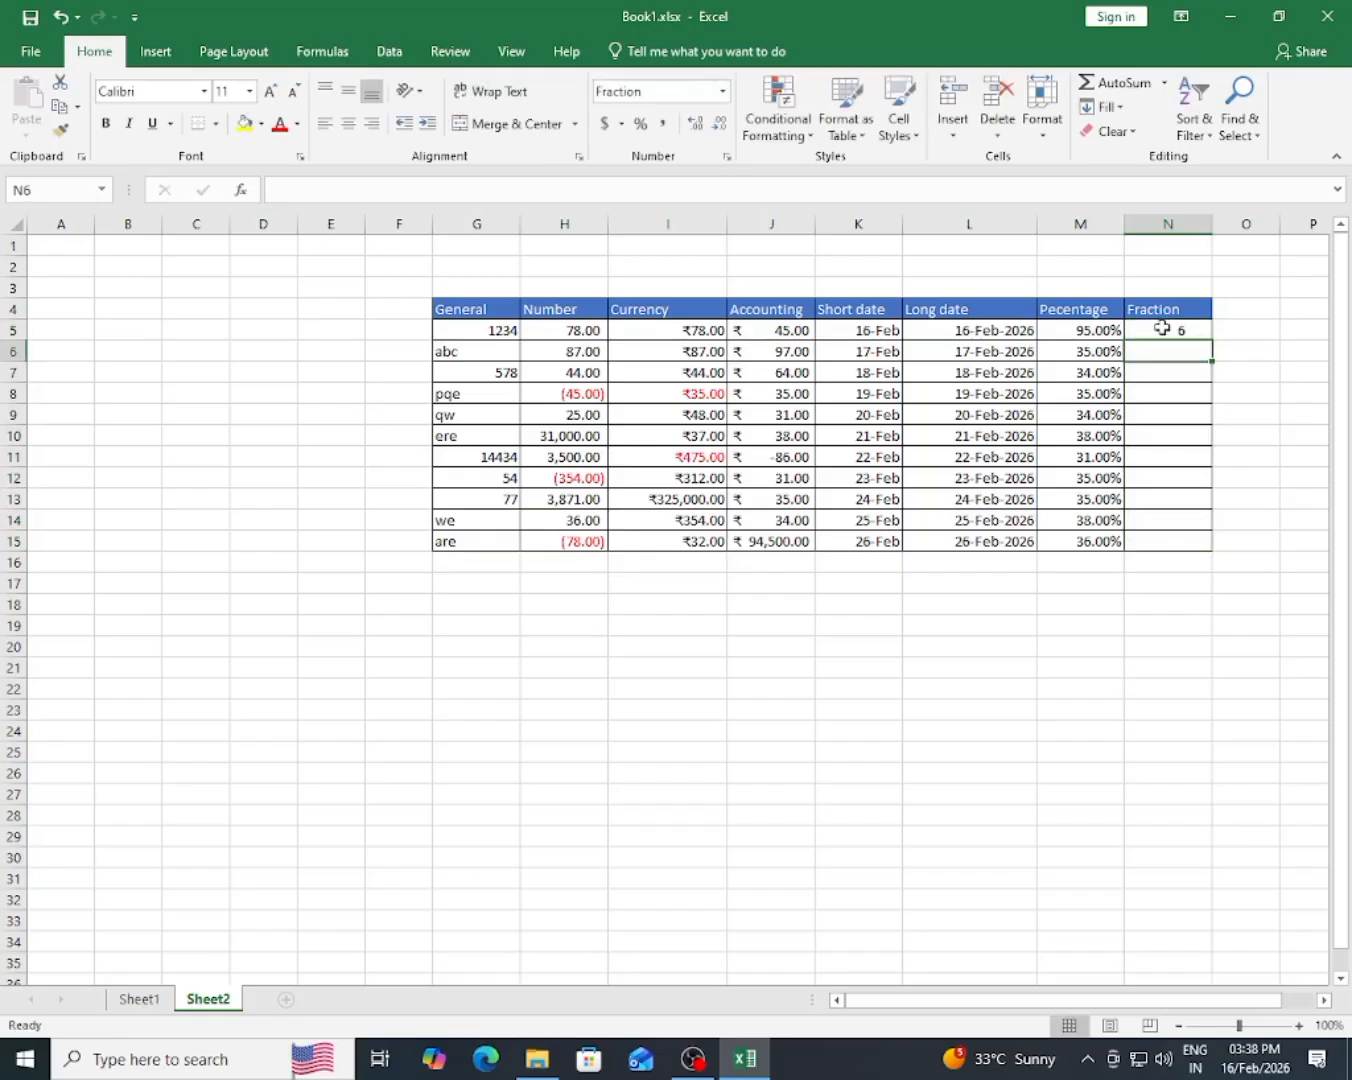
text(6)
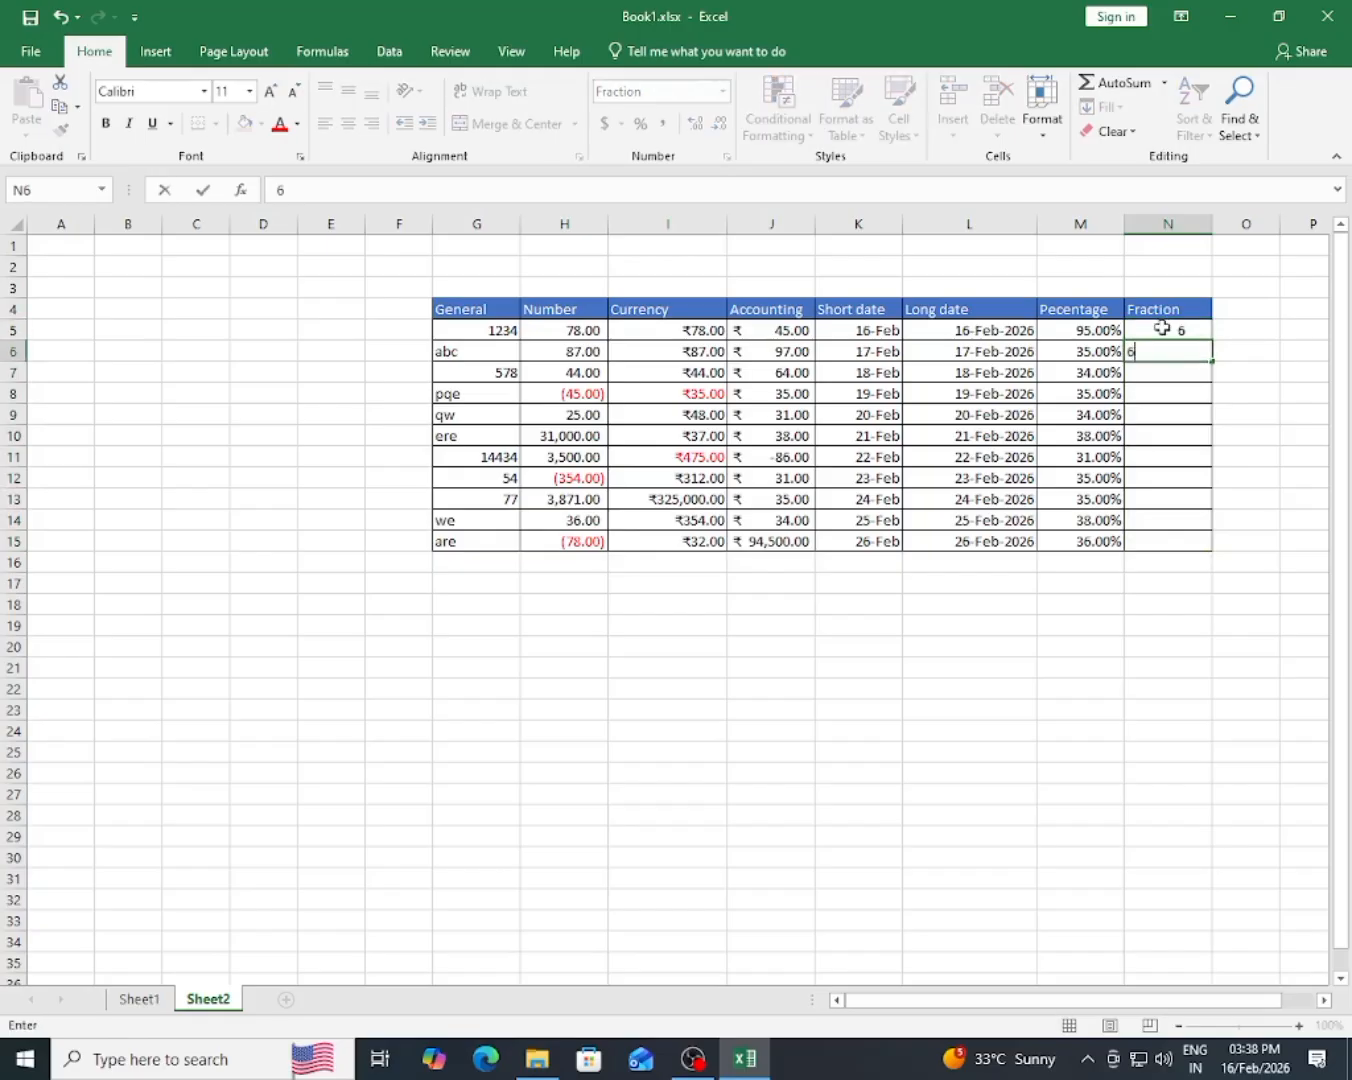
text(.5)
key(Return)
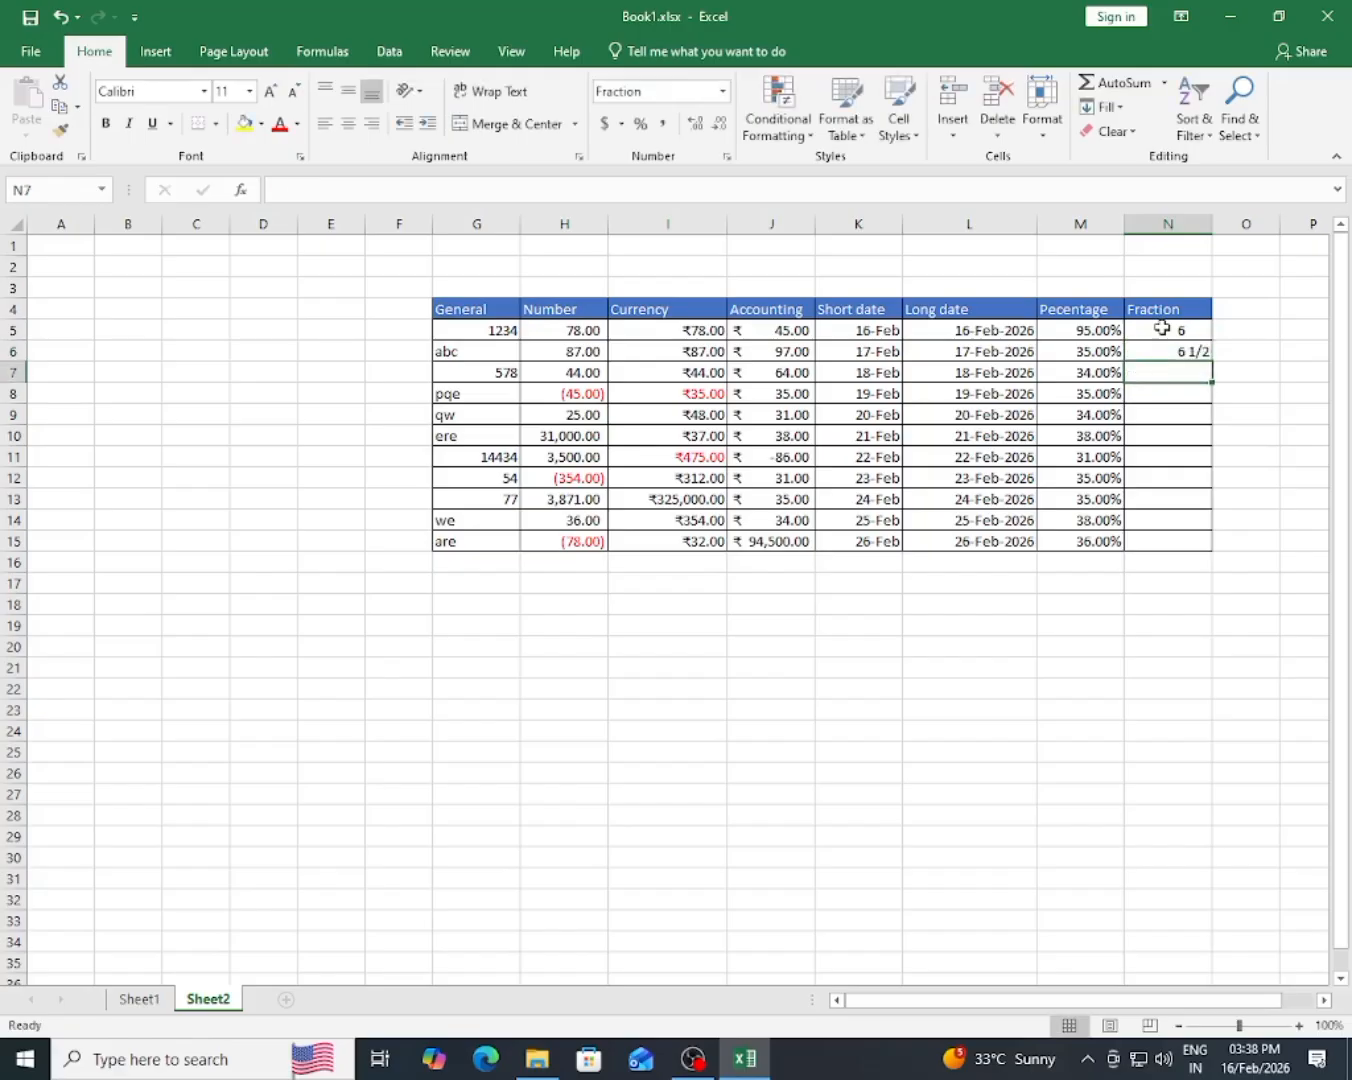
click(1183, 435)
click(1192, 352)
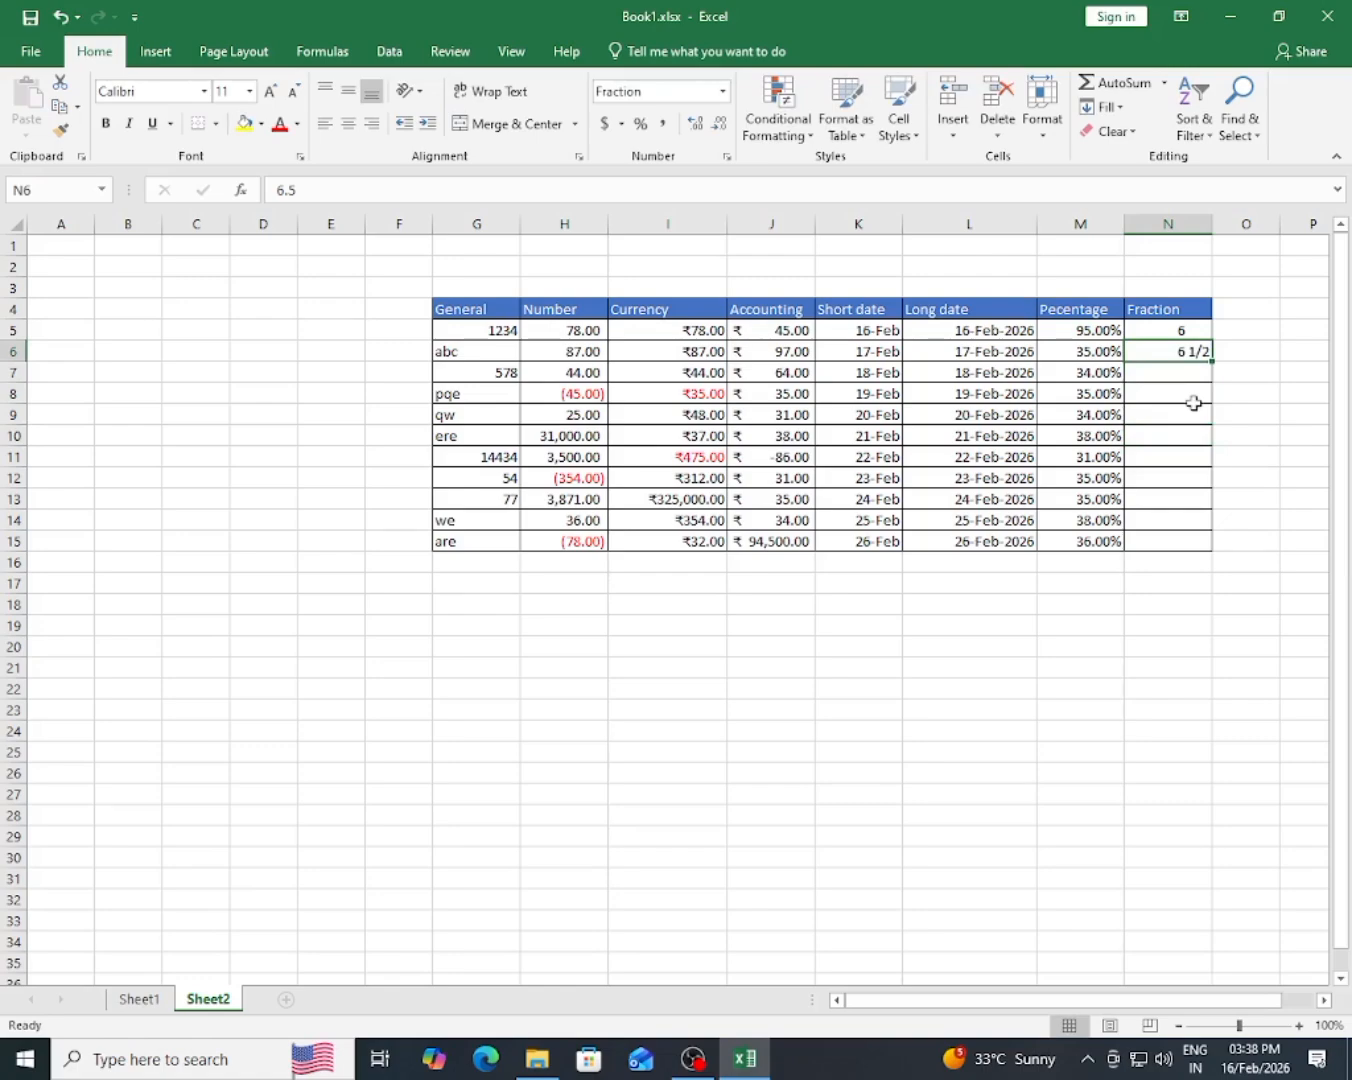
- Enter the fractions 1 1/5, 4 1/2 and 5 1/2 down cells N7 to N9
click(1181, 367)
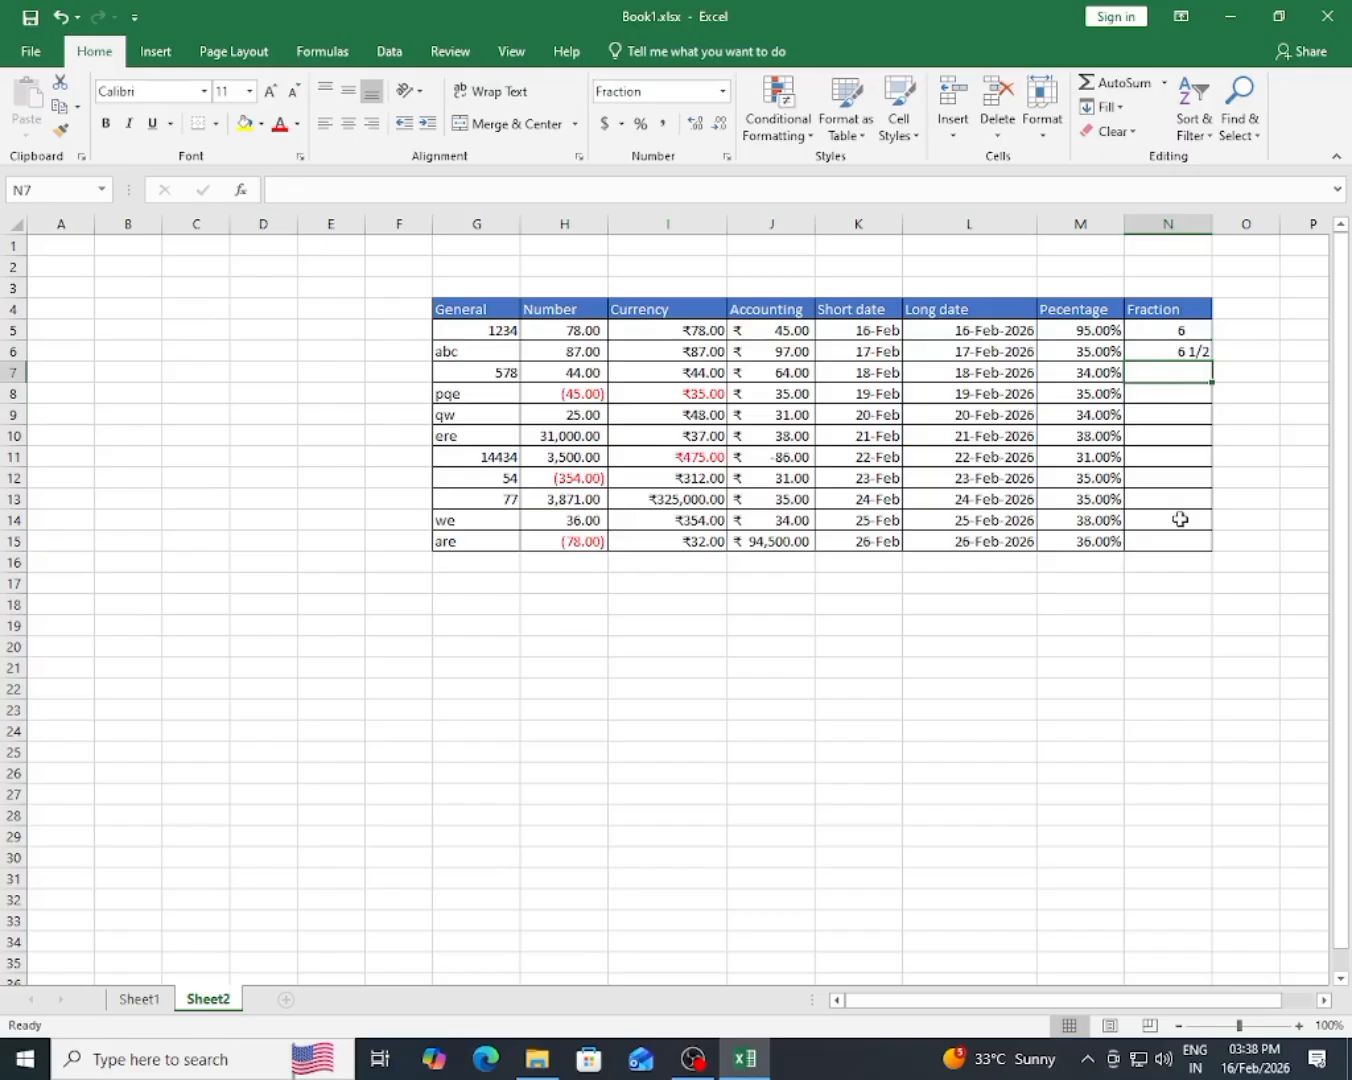
text(1 1/5)
key(Return)
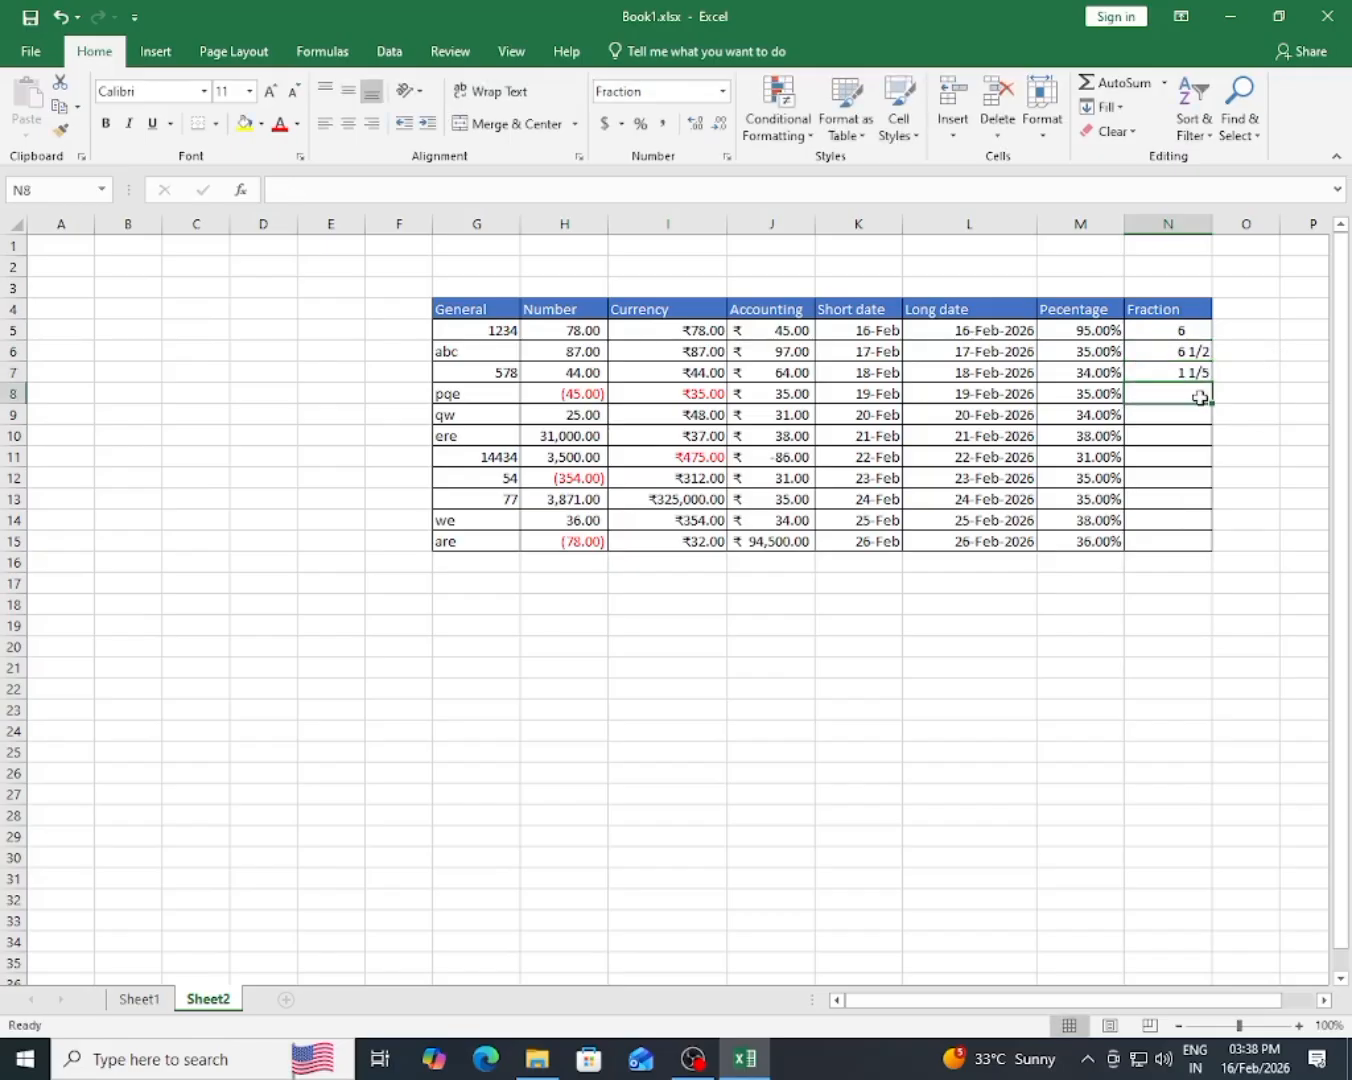
text(4)
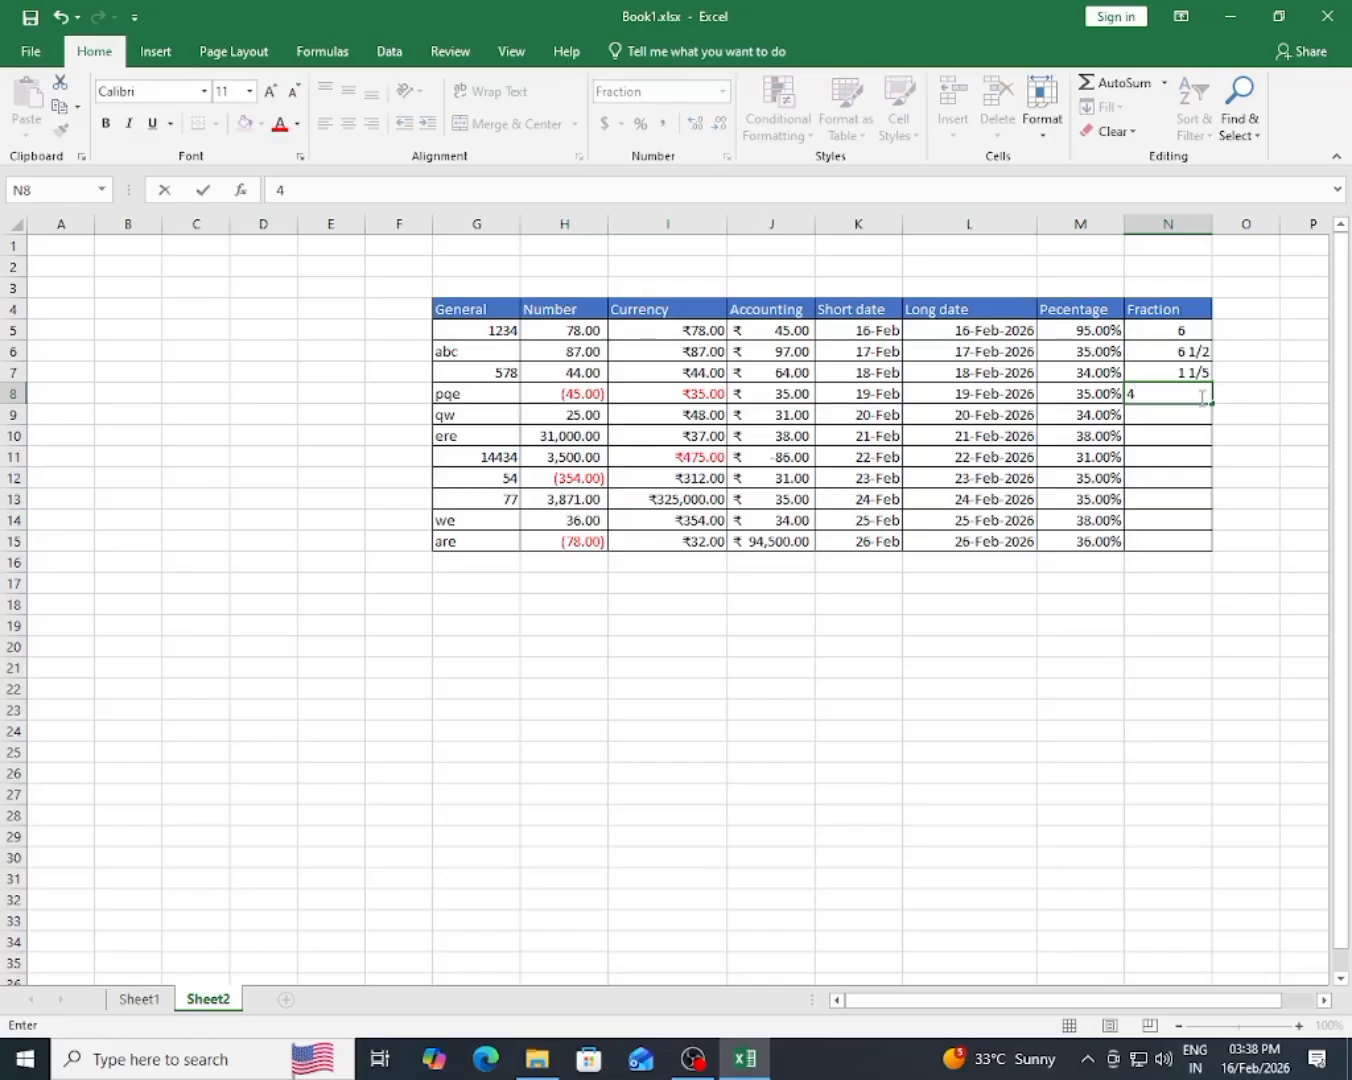
text( 1/3)
key(Return)
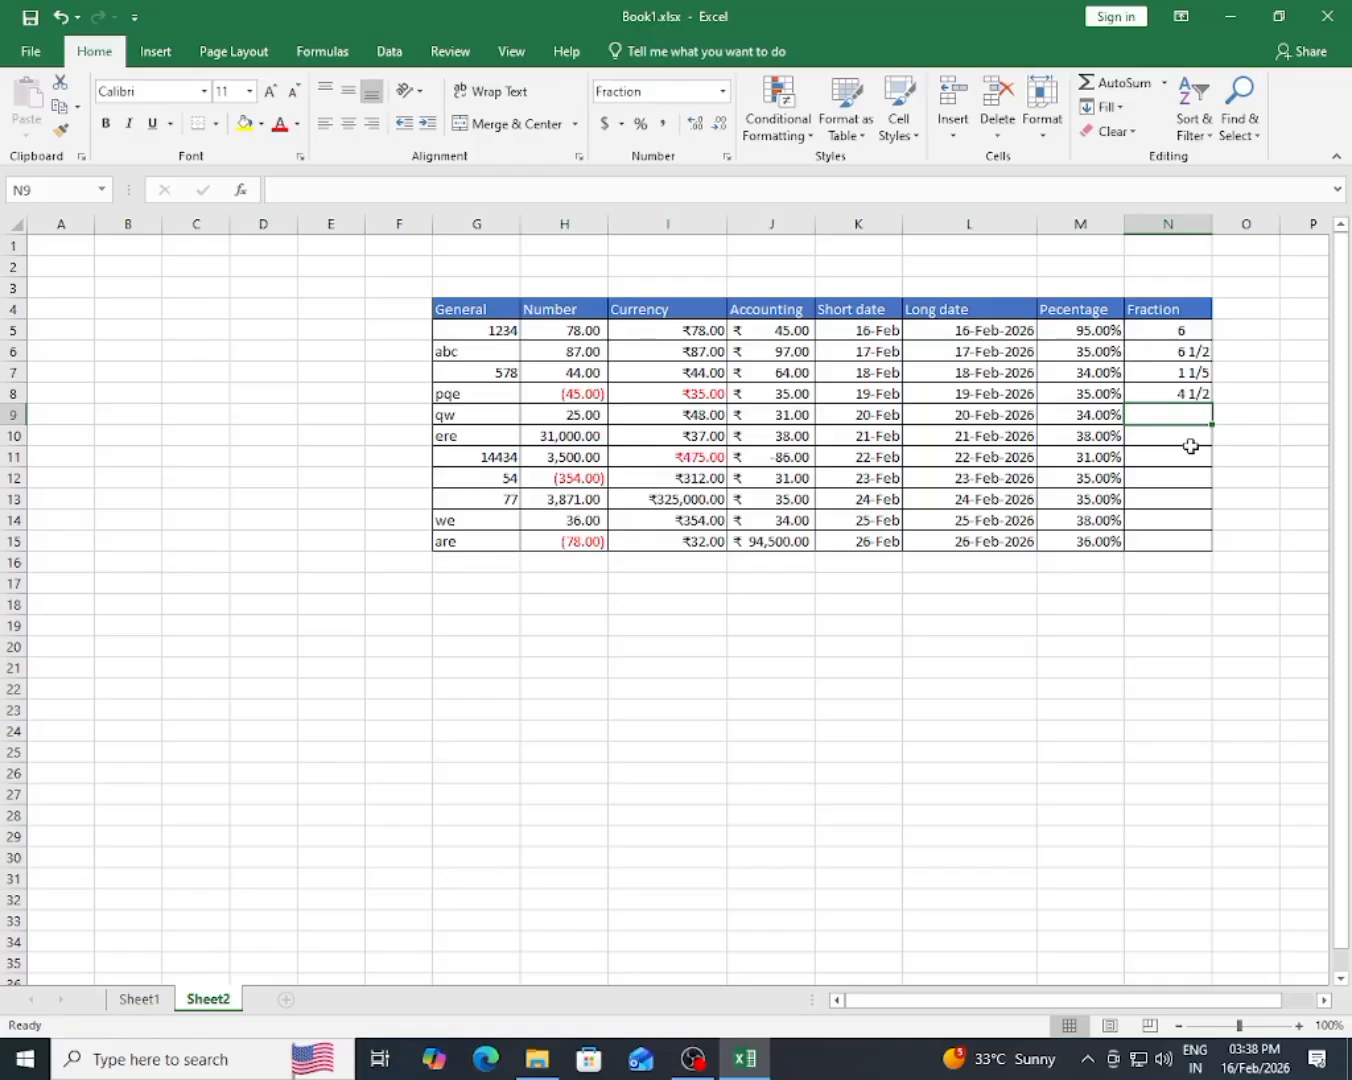
text(5 1/2)
key(Return)
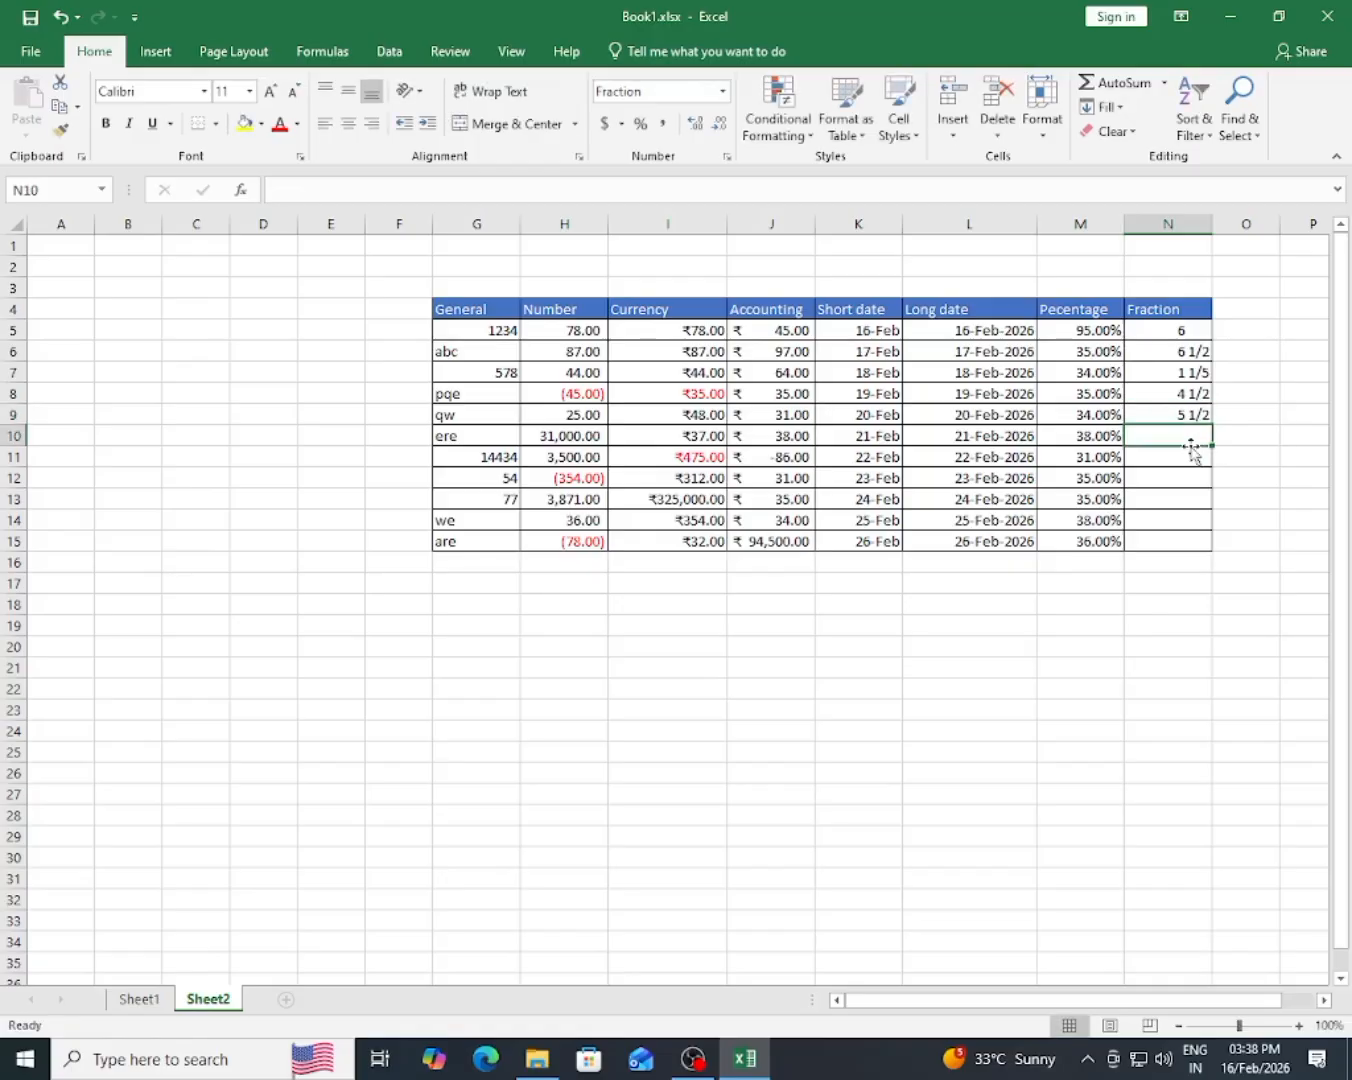
- Enter 2 1/9, 3 1/2 and 3.8 down cells N10 to N12 of the Fraction column
text(2 1/9)
key(Return)
text(3 )
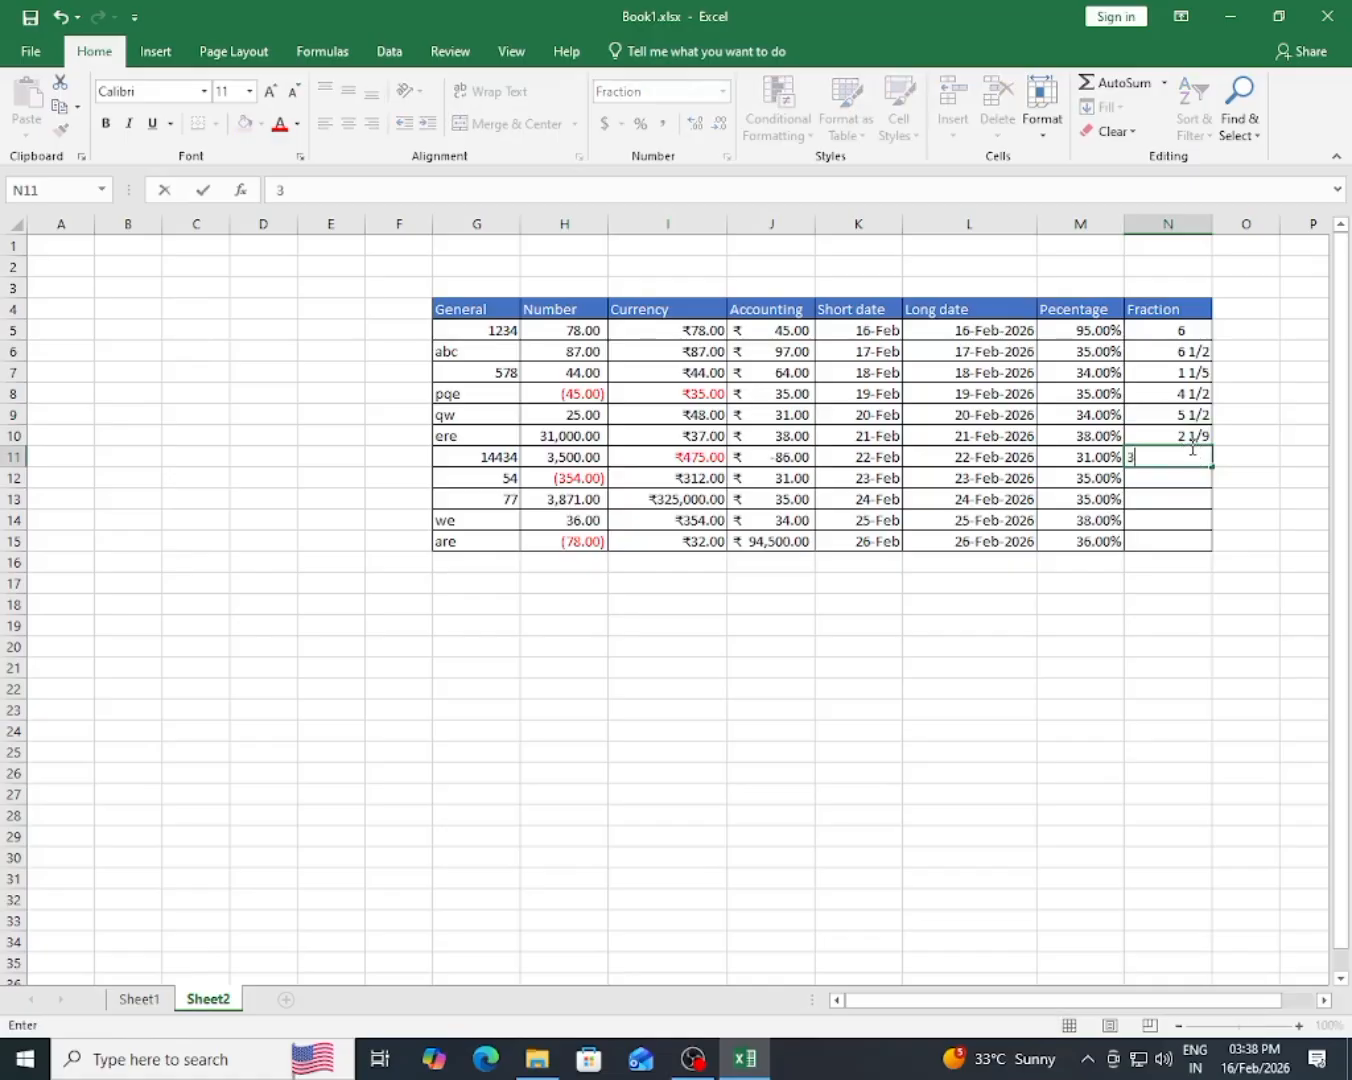
text(1/2)
key(Return)
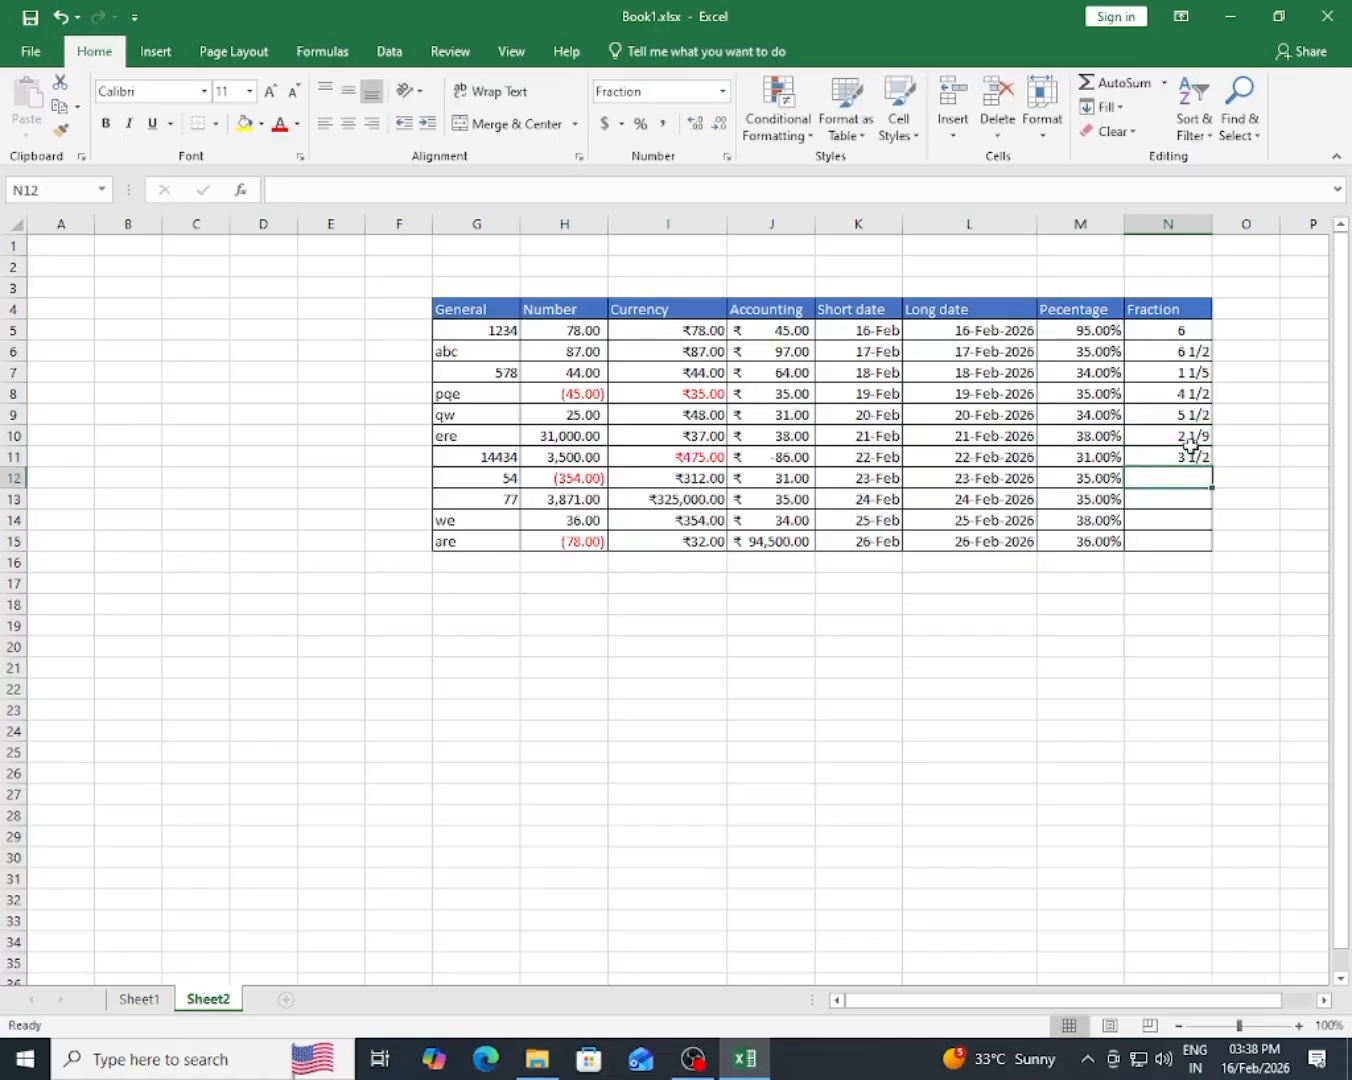
text(3)
text( 4/5)
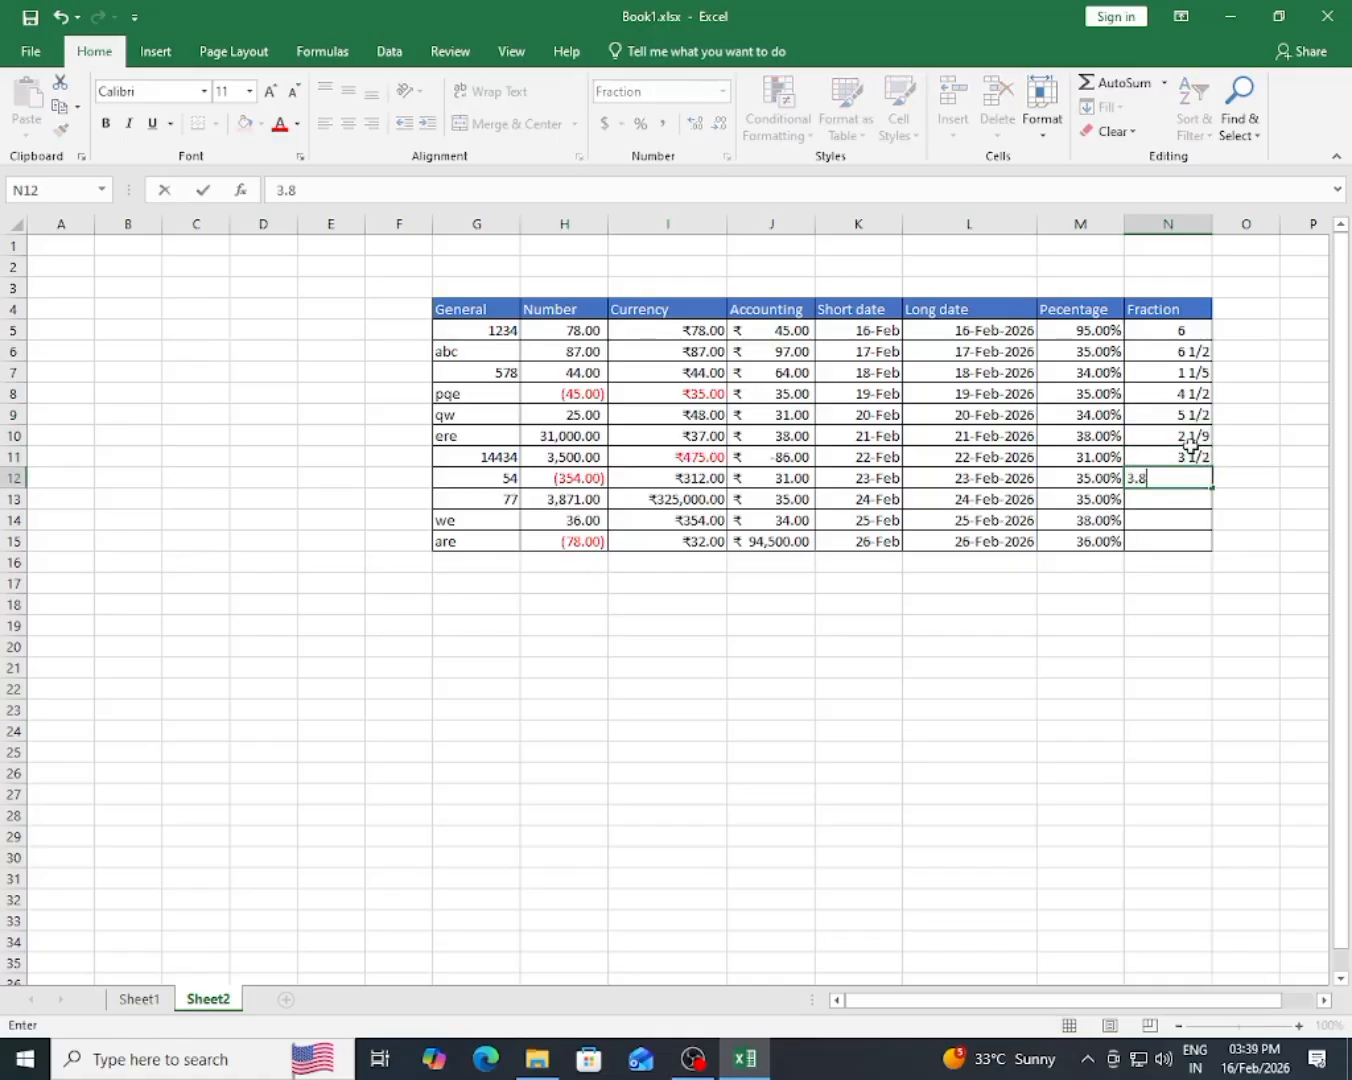
key(Return)
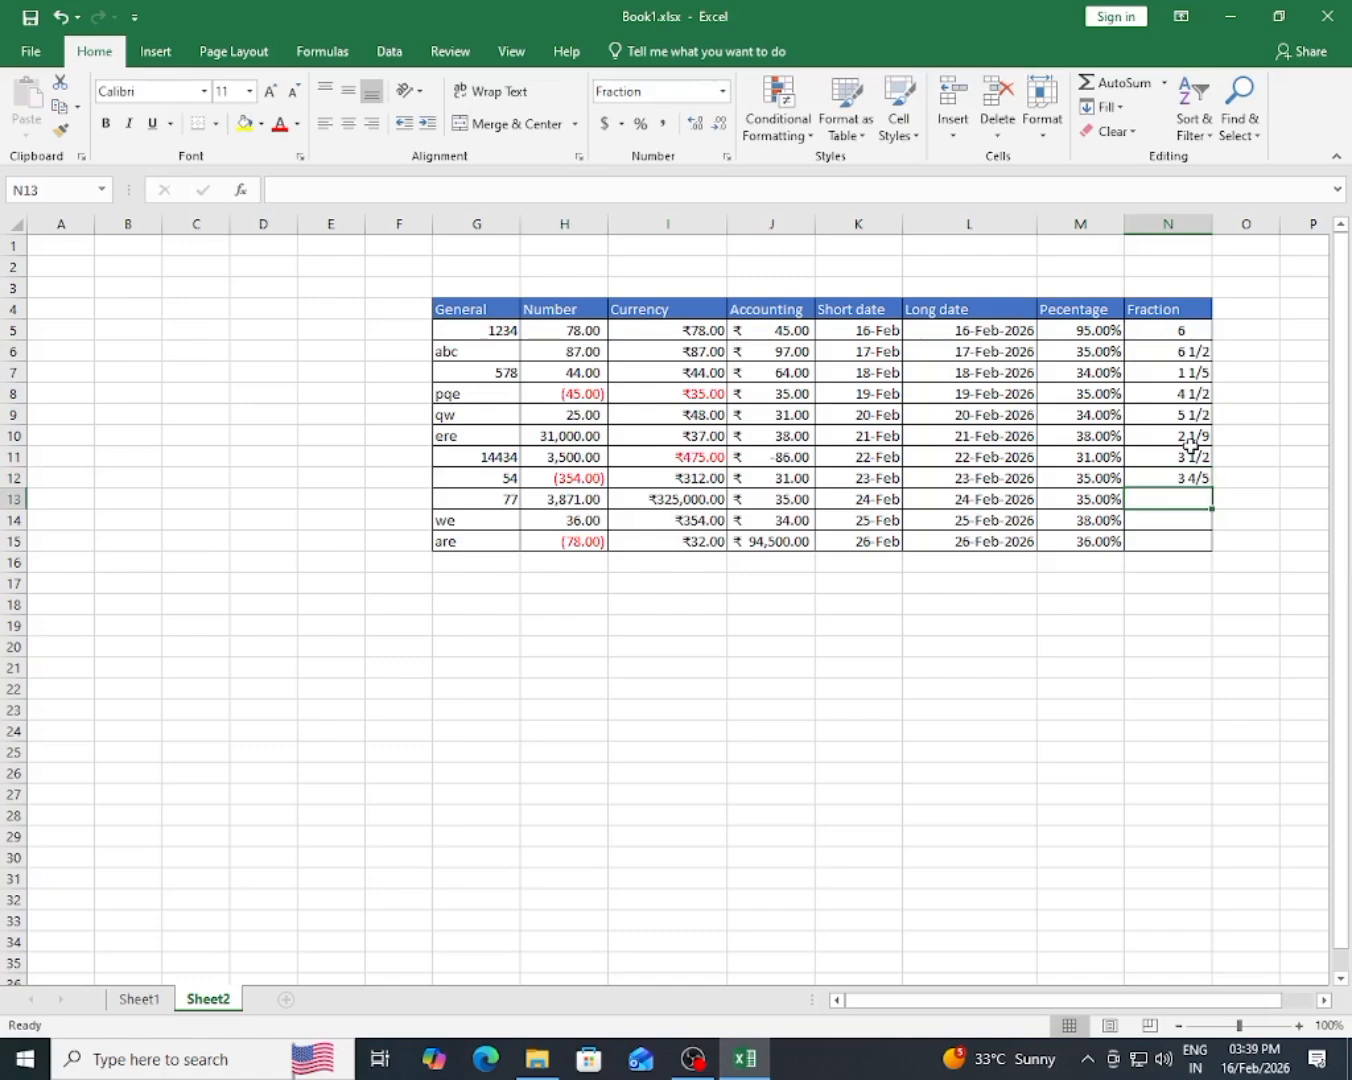
- Enter 2, 2 1/5 and 3.2 down cells N13 to N15 to complete the Fraction column
text(2)
key(Return)
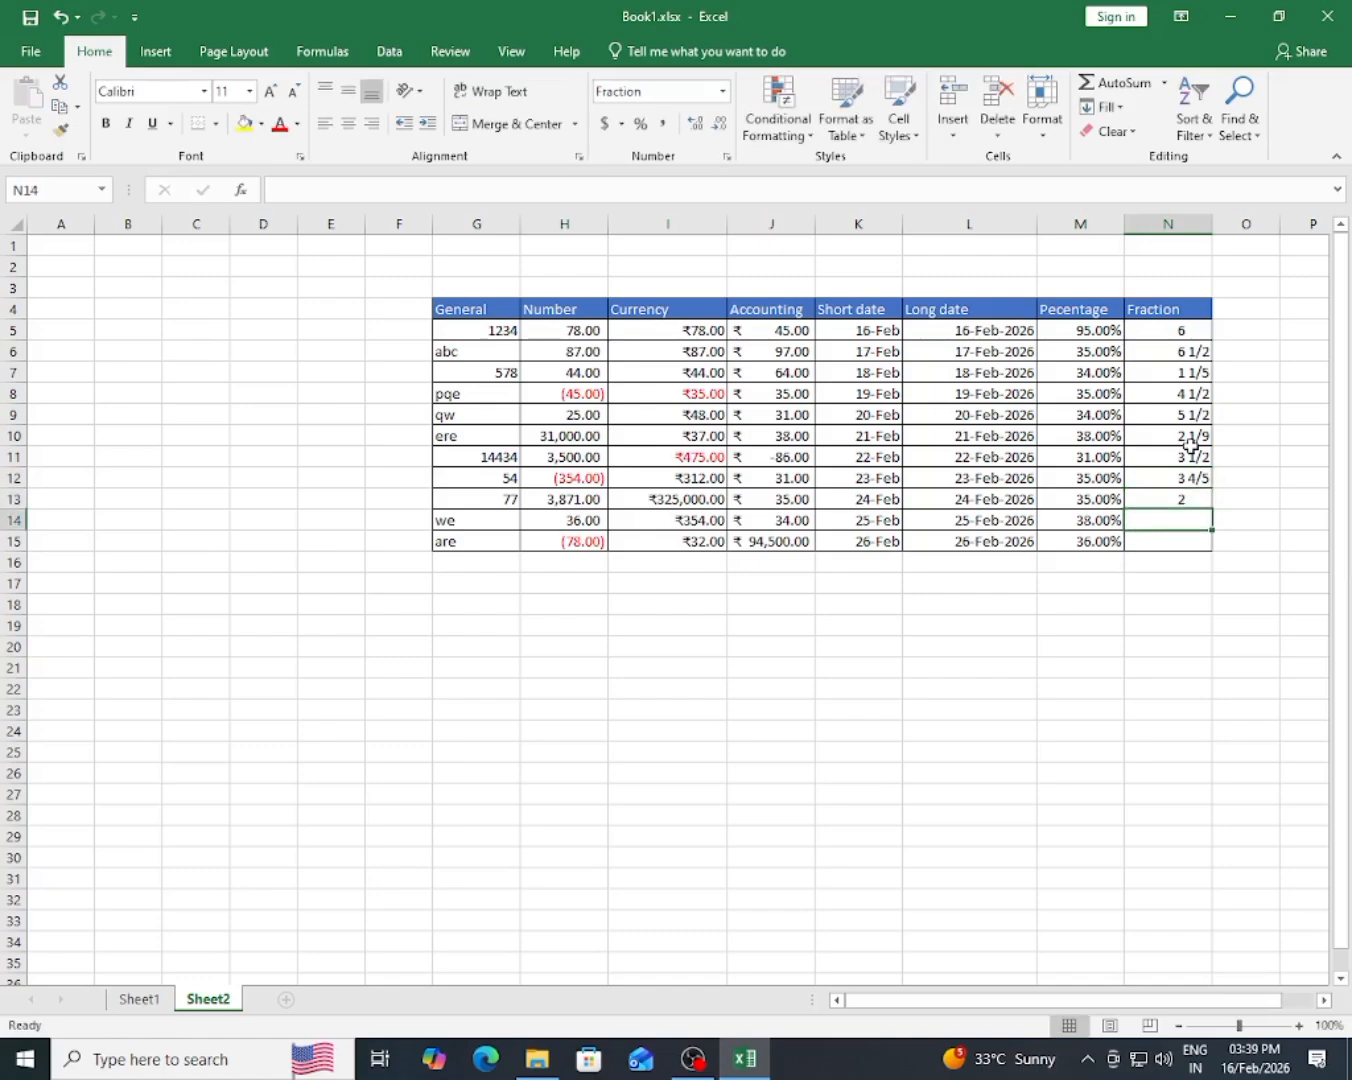
text(2 1/5)
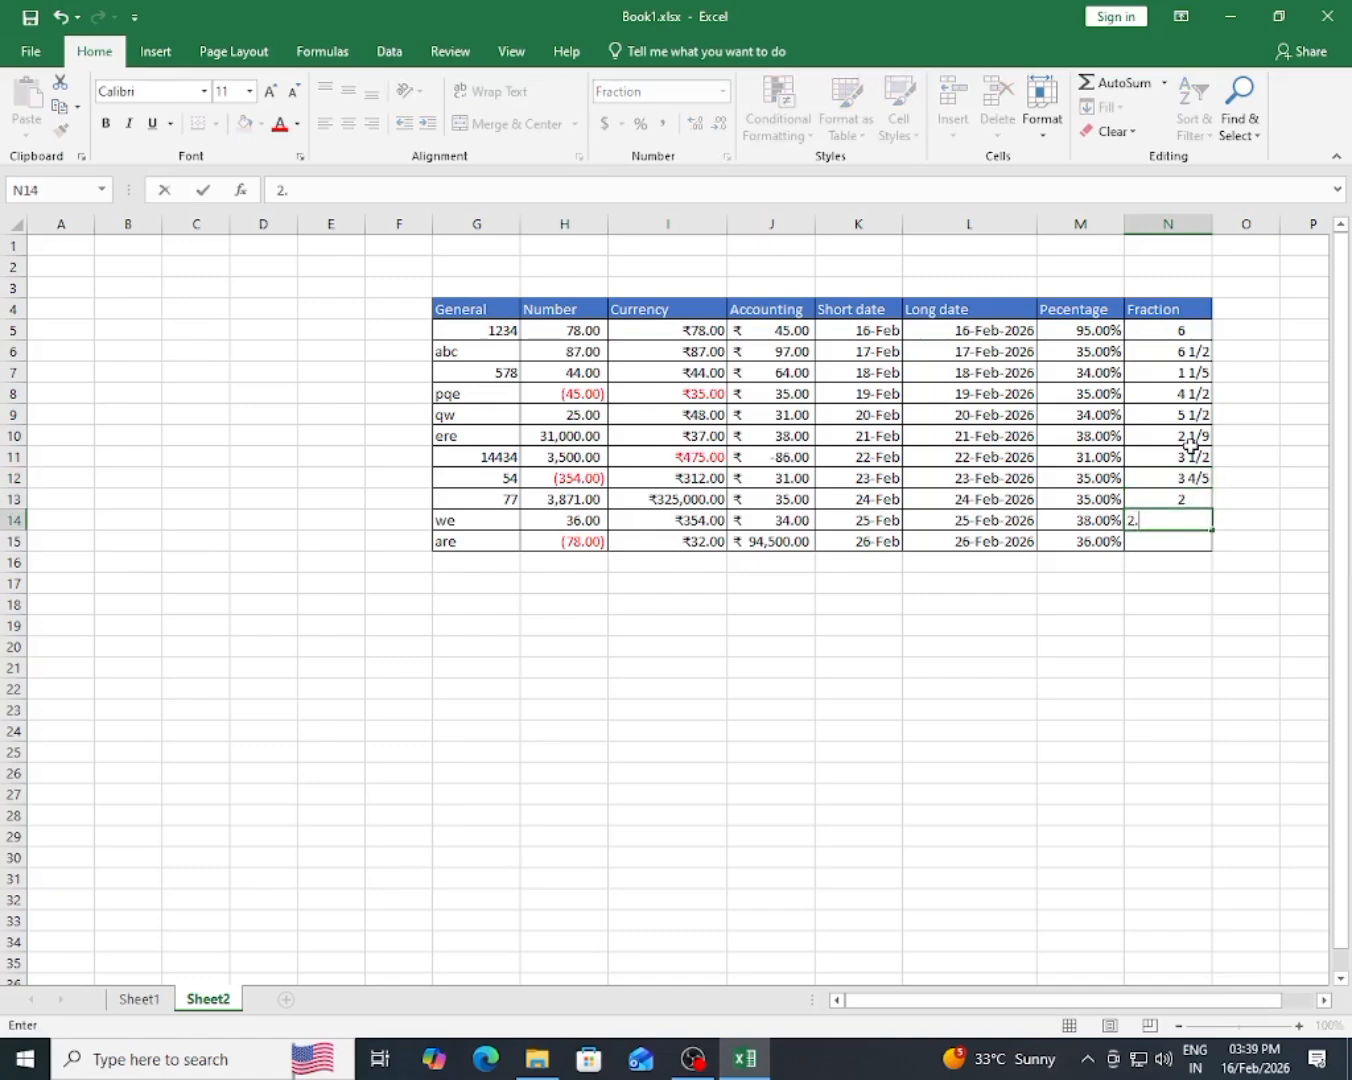
key(Return)
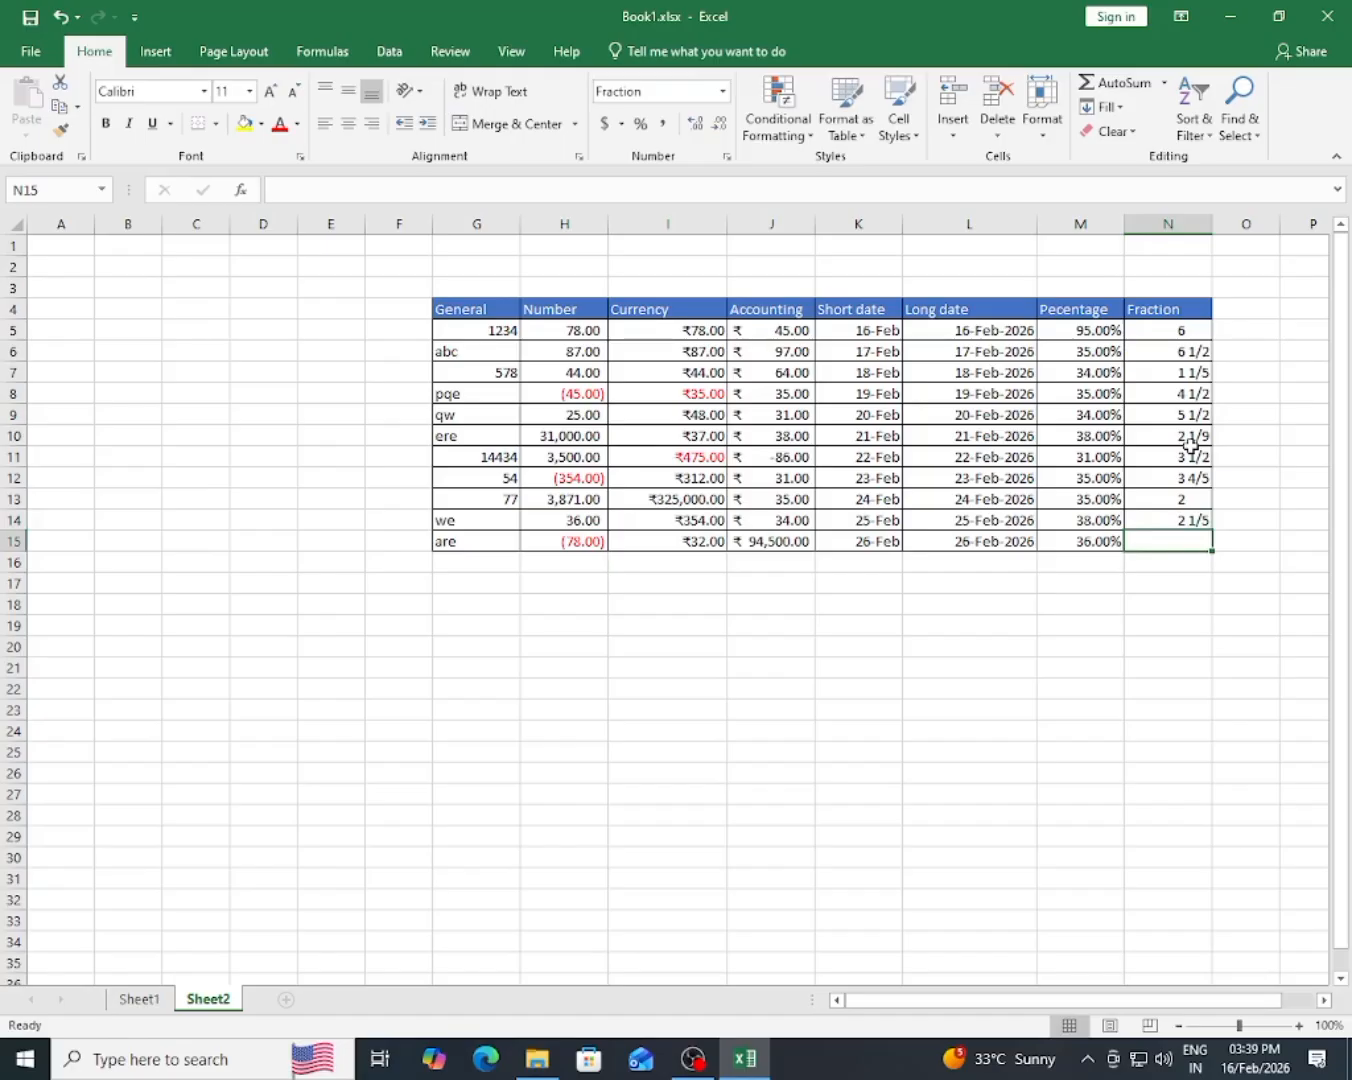
text(3 1/5)
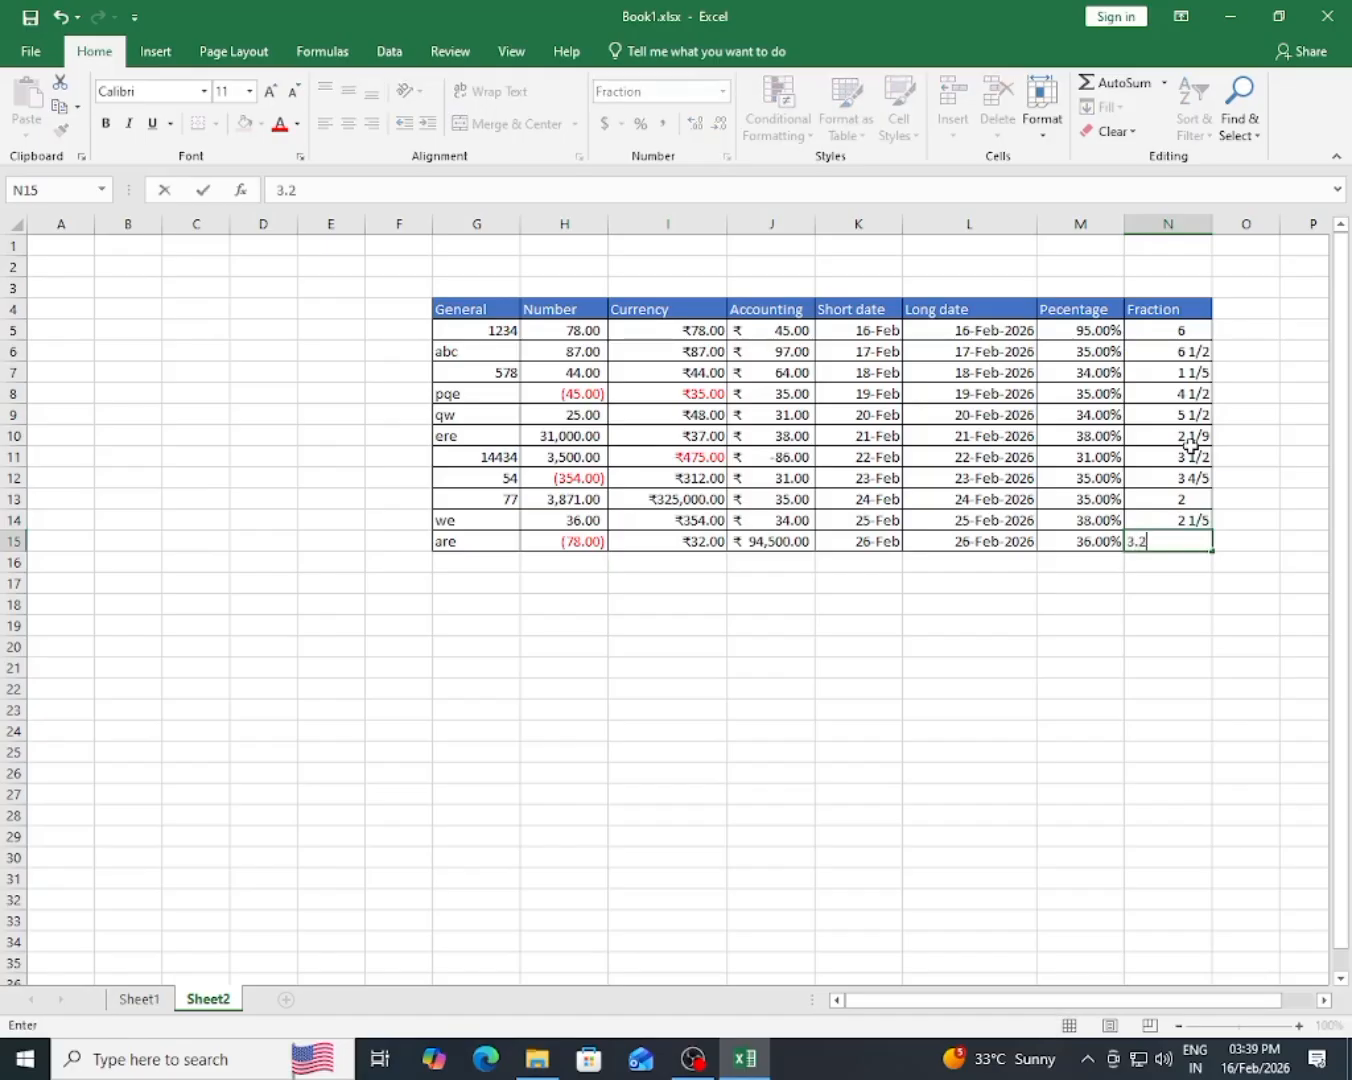
key(Return)
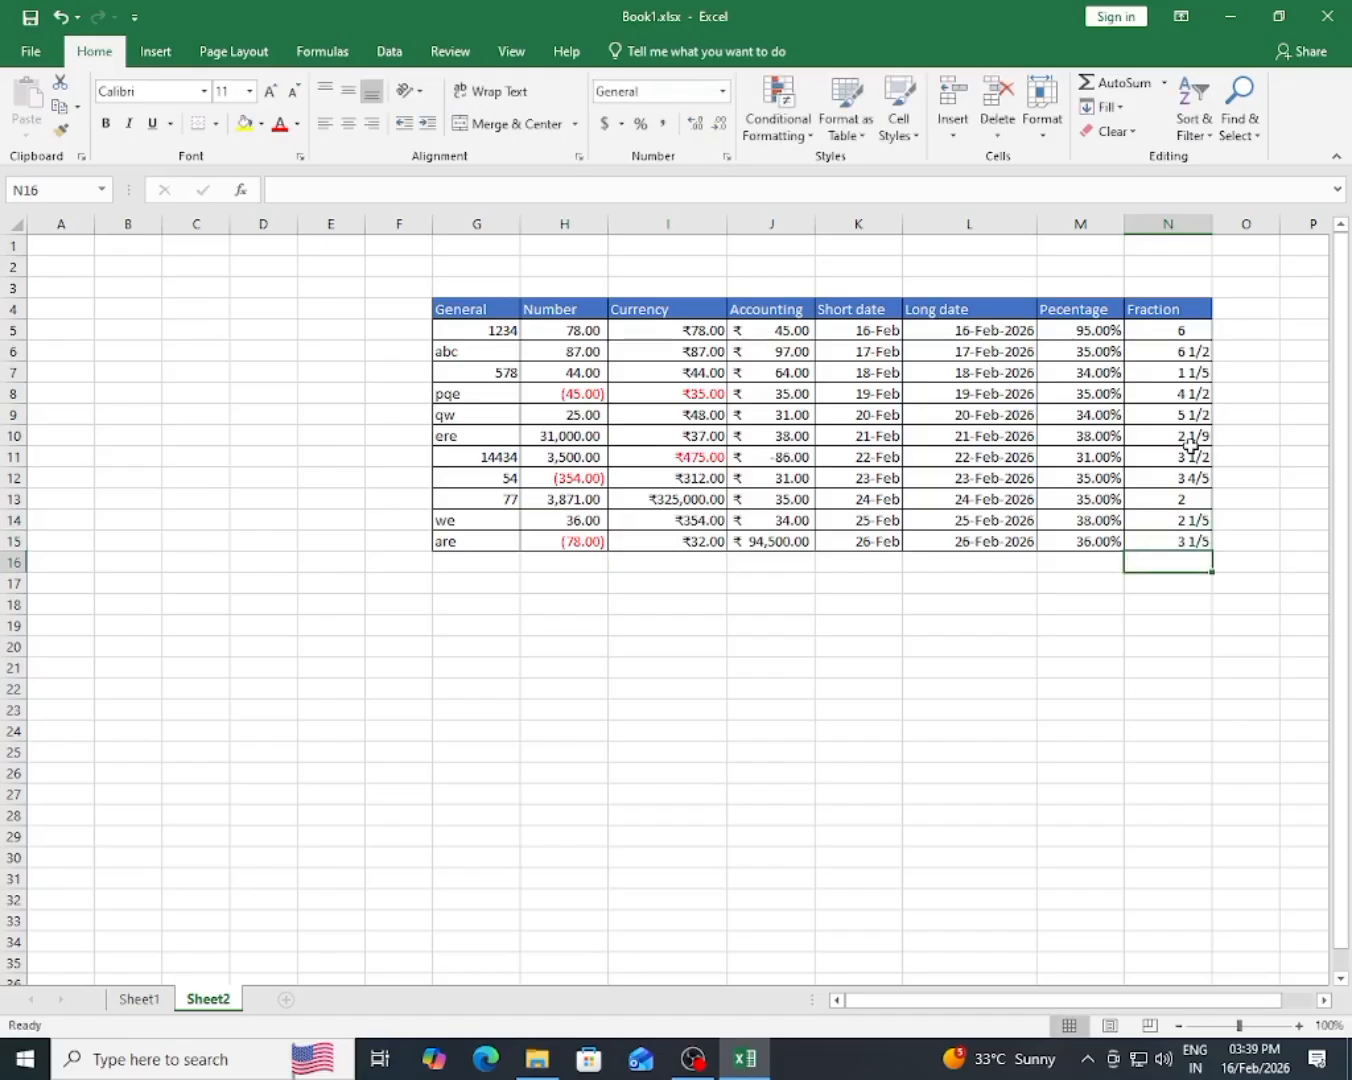
- Review the Fraction column's entries and compare cell N6's displayed fraction with its stored decimal value
click(1173, 353)
drag(1172, 353, 1180, 553)
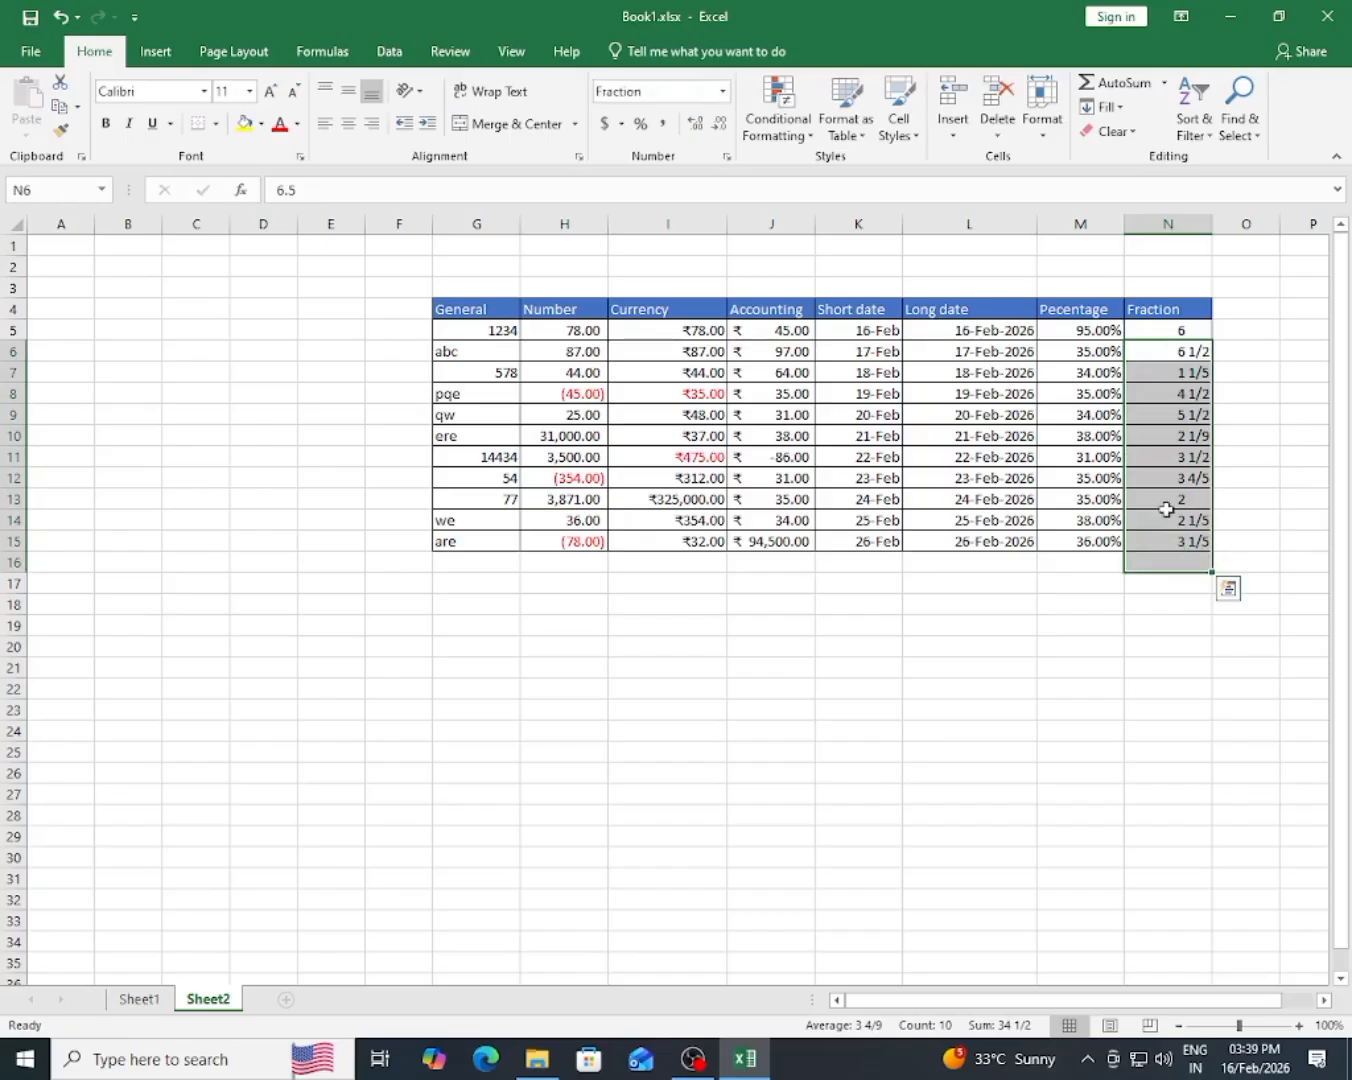
click(1171, 515)
click(1172, 355)
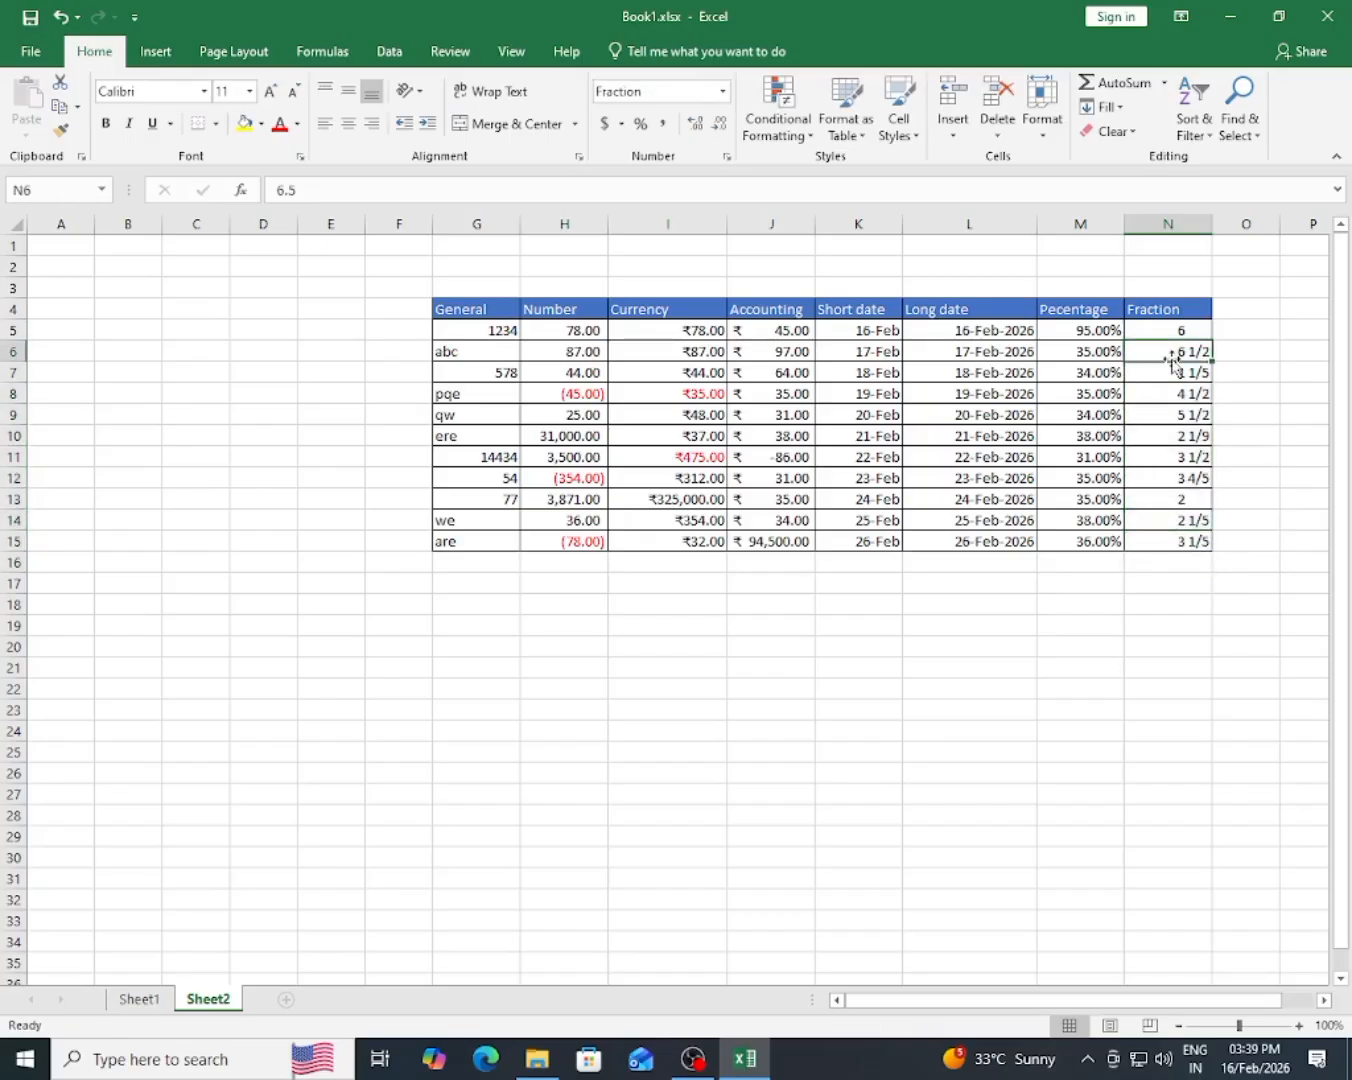
double_click(320, 193)
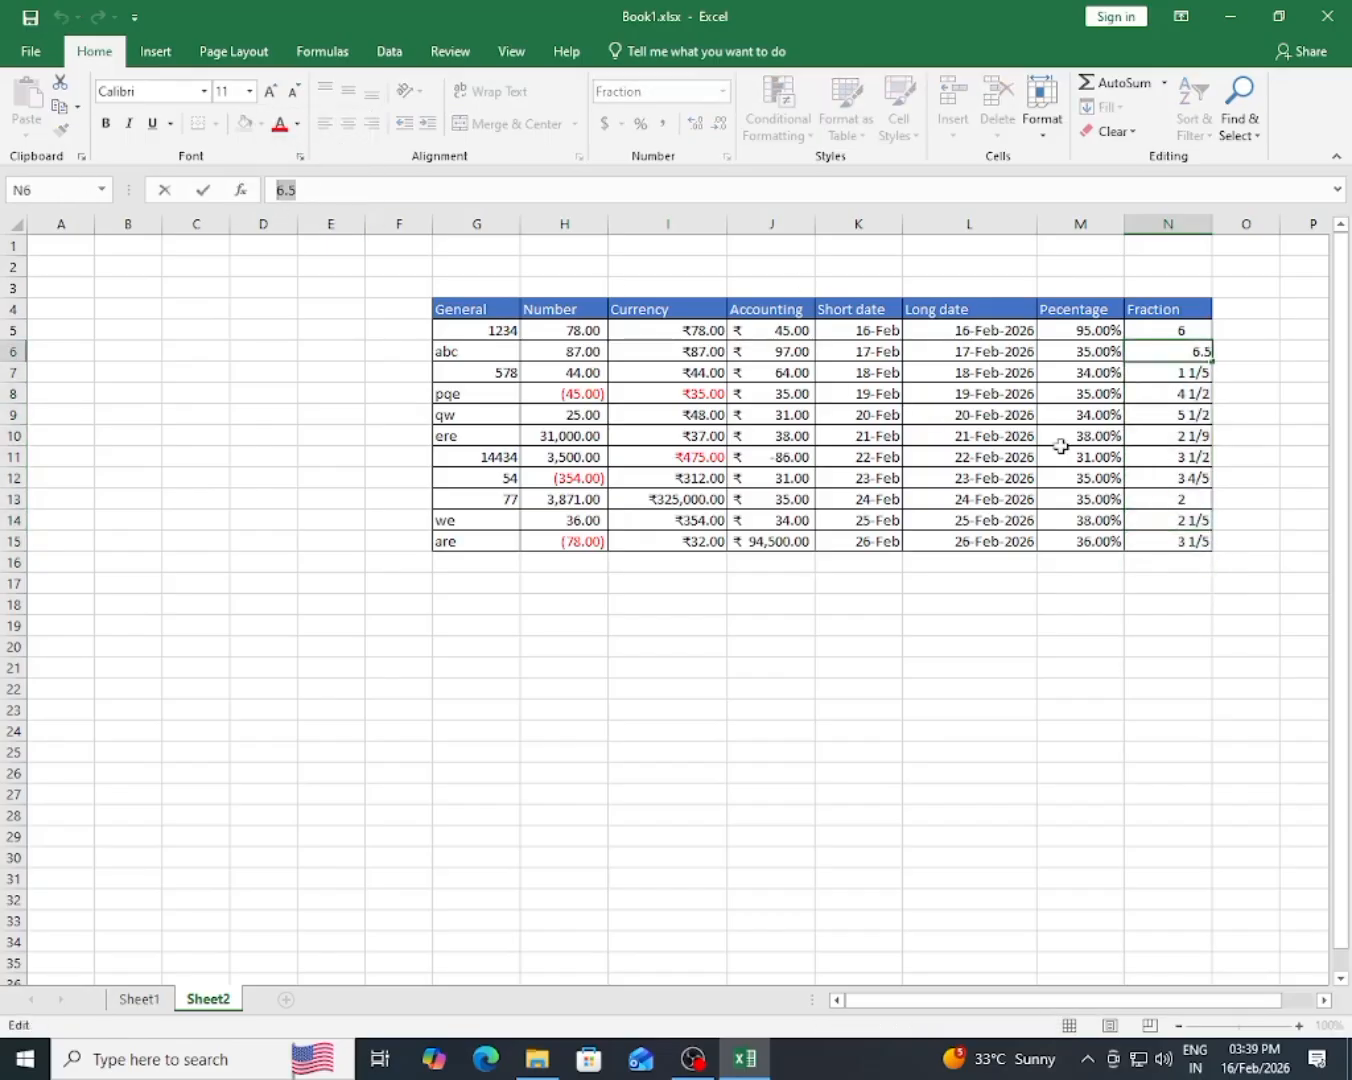
click(1144, 462)
click(1173, 353)
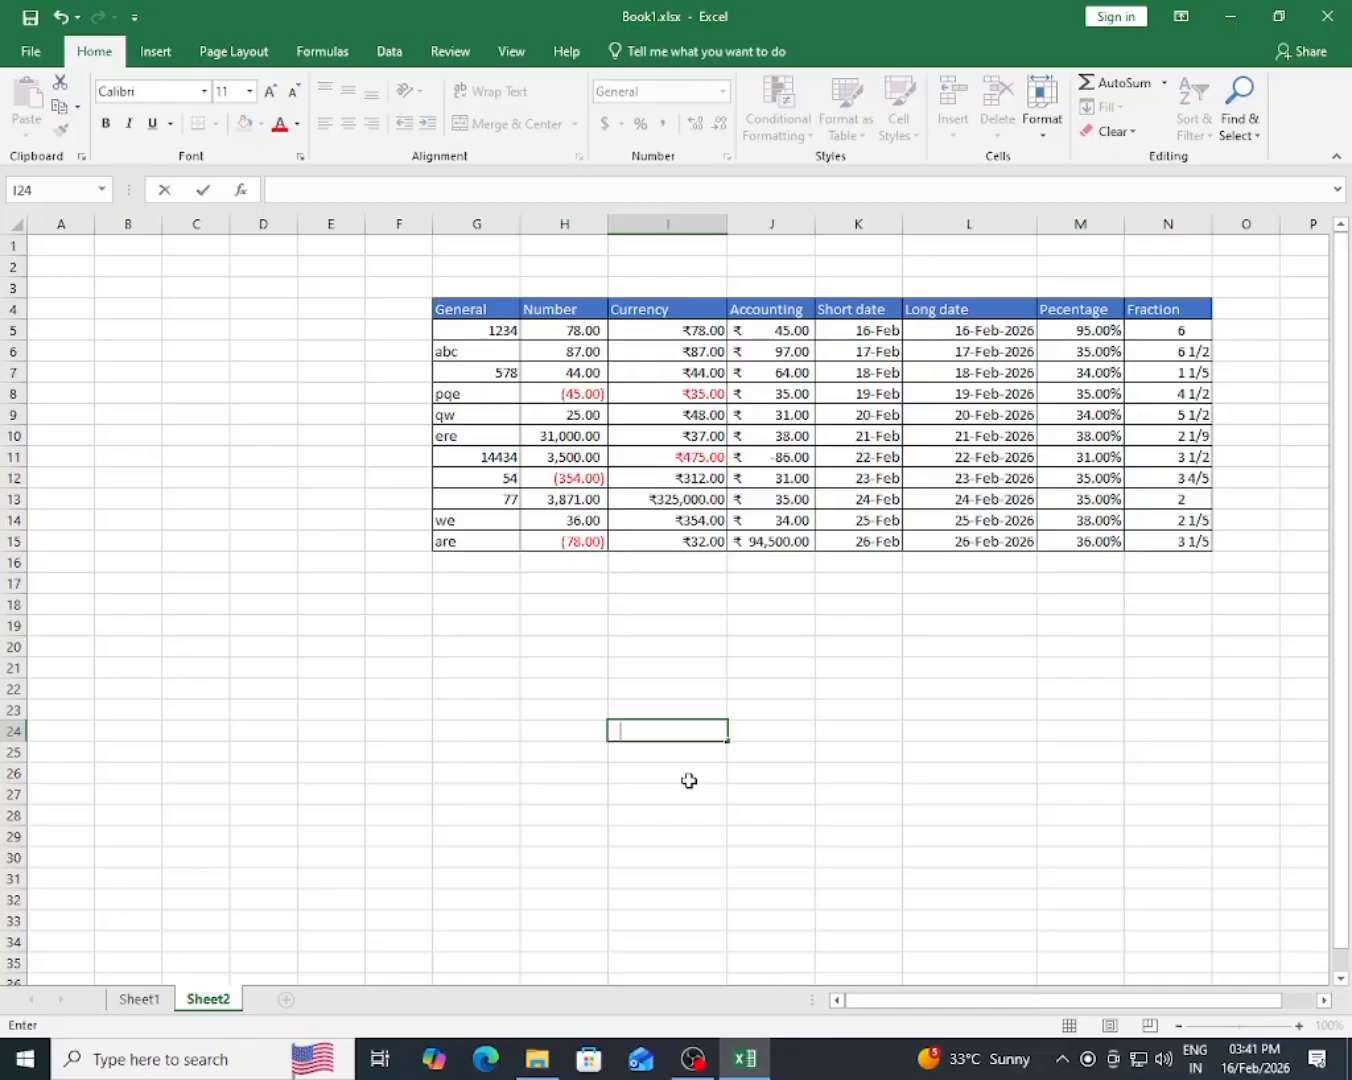
- Highlight the whole number-format table, G4:N15, to review it, and clear the selection
click(985, 686)
drag(483, 310, 1186, 540)
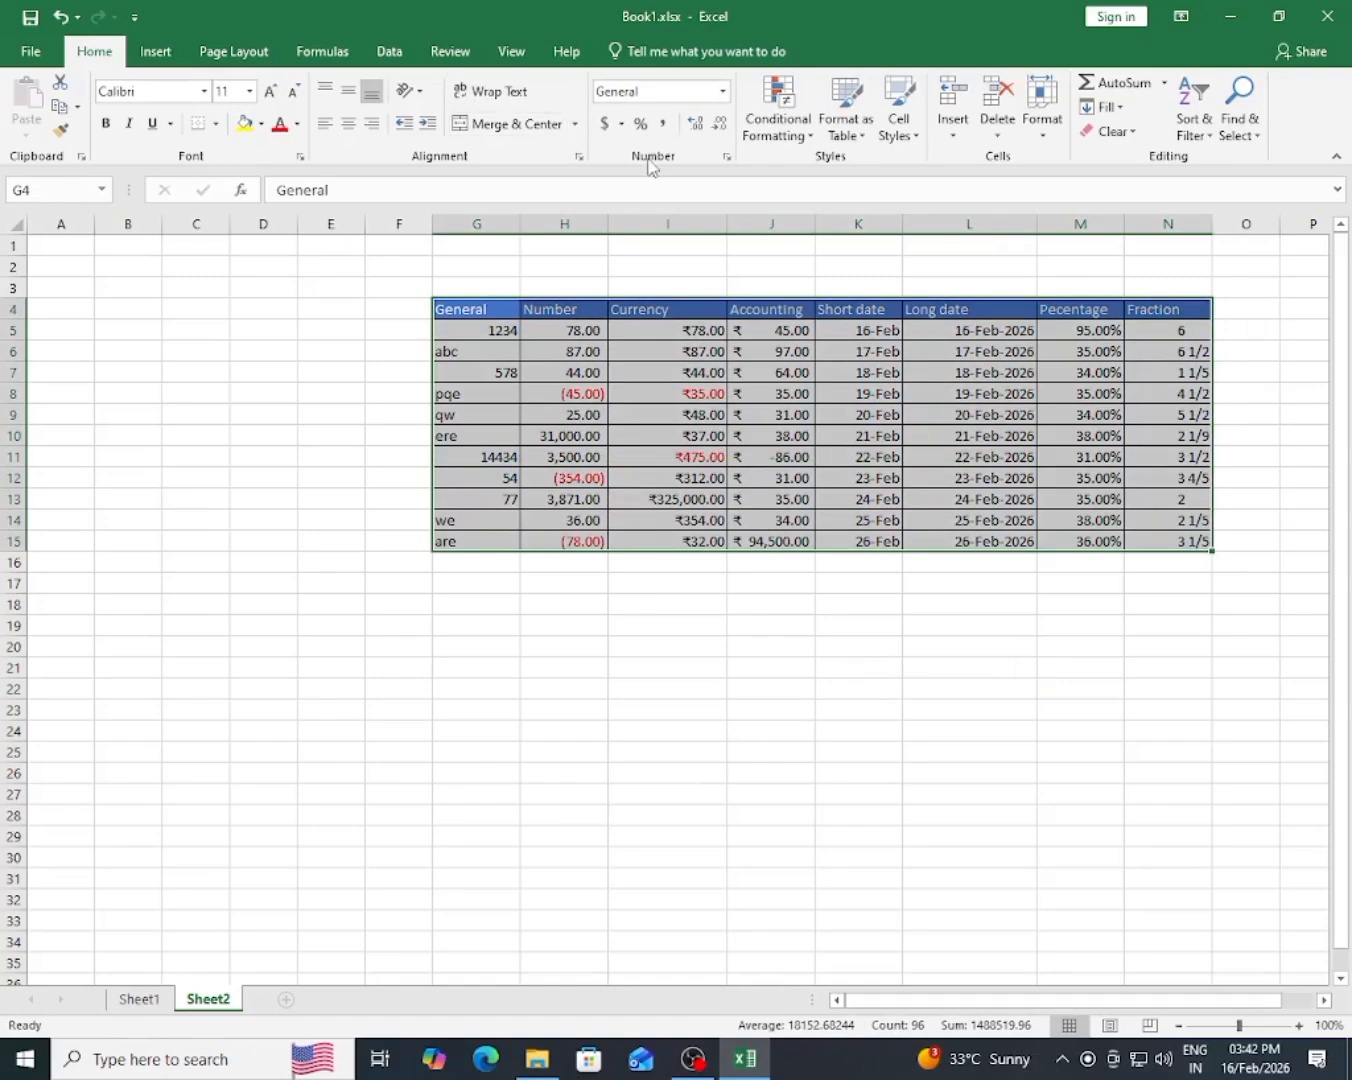
click(755, 683)
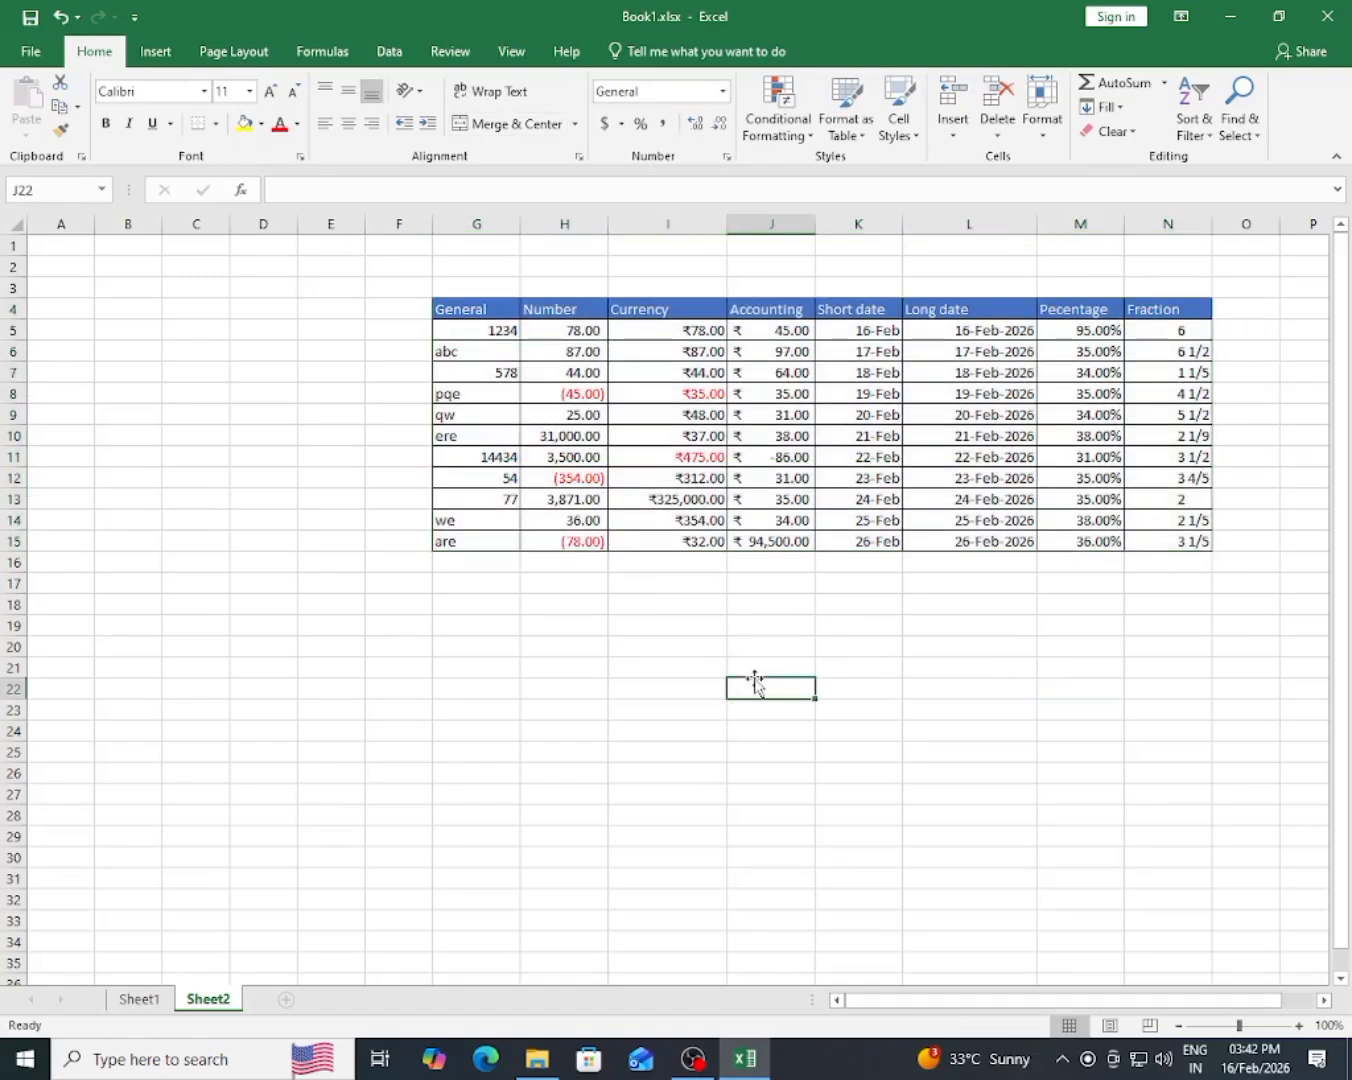
click(655, 685)
click(537, 667)
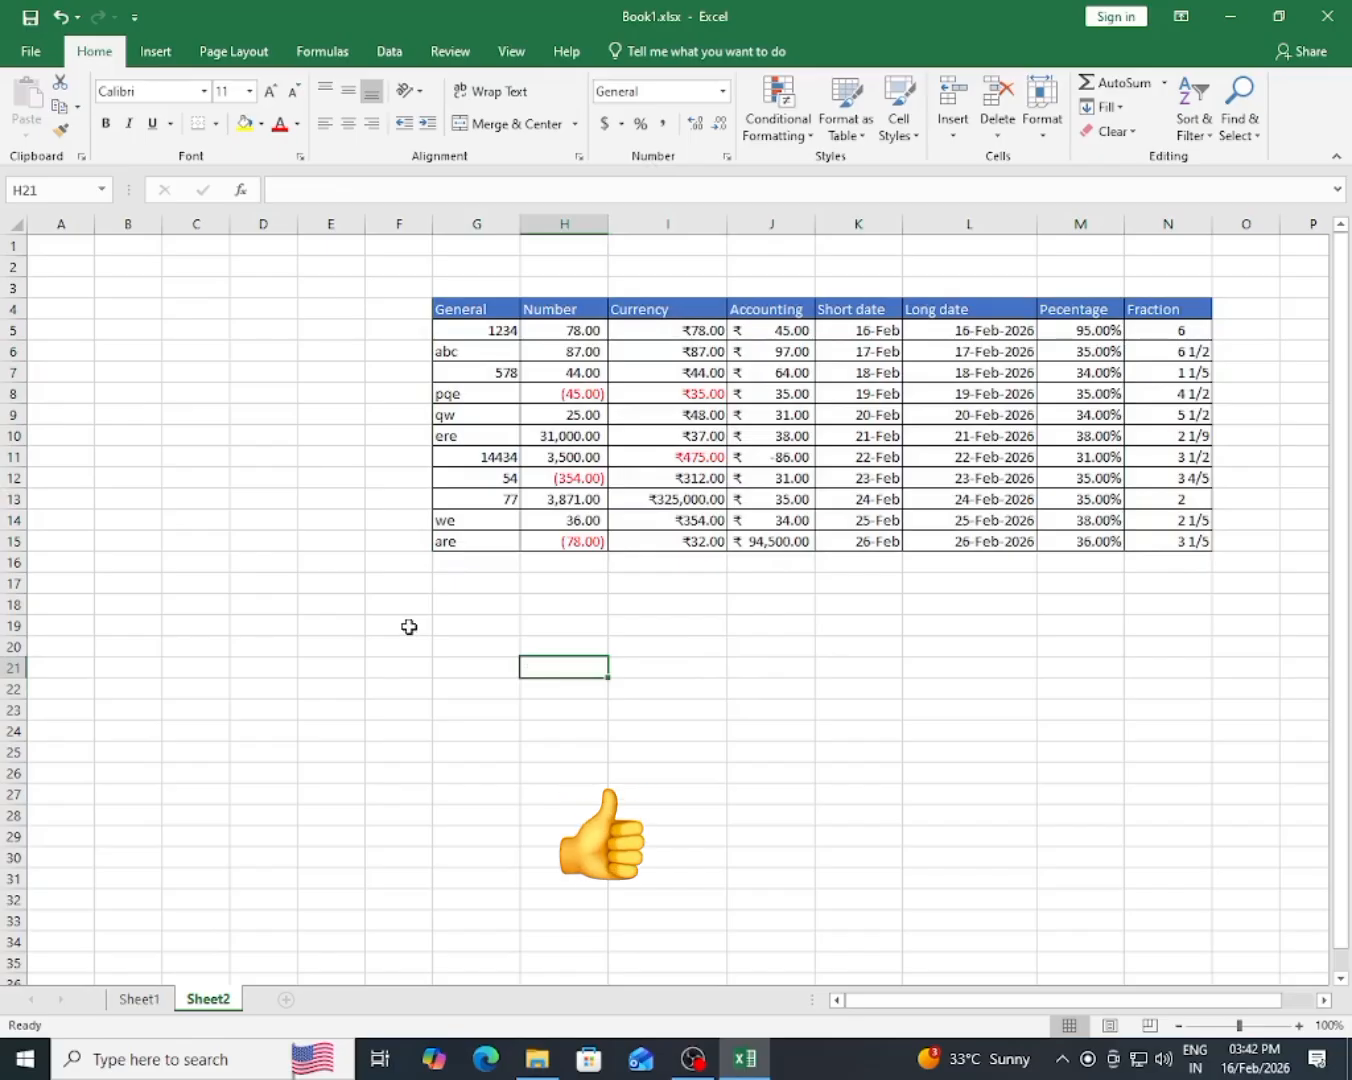
drag(632, 622, 1029, 840)
click(736, 771)
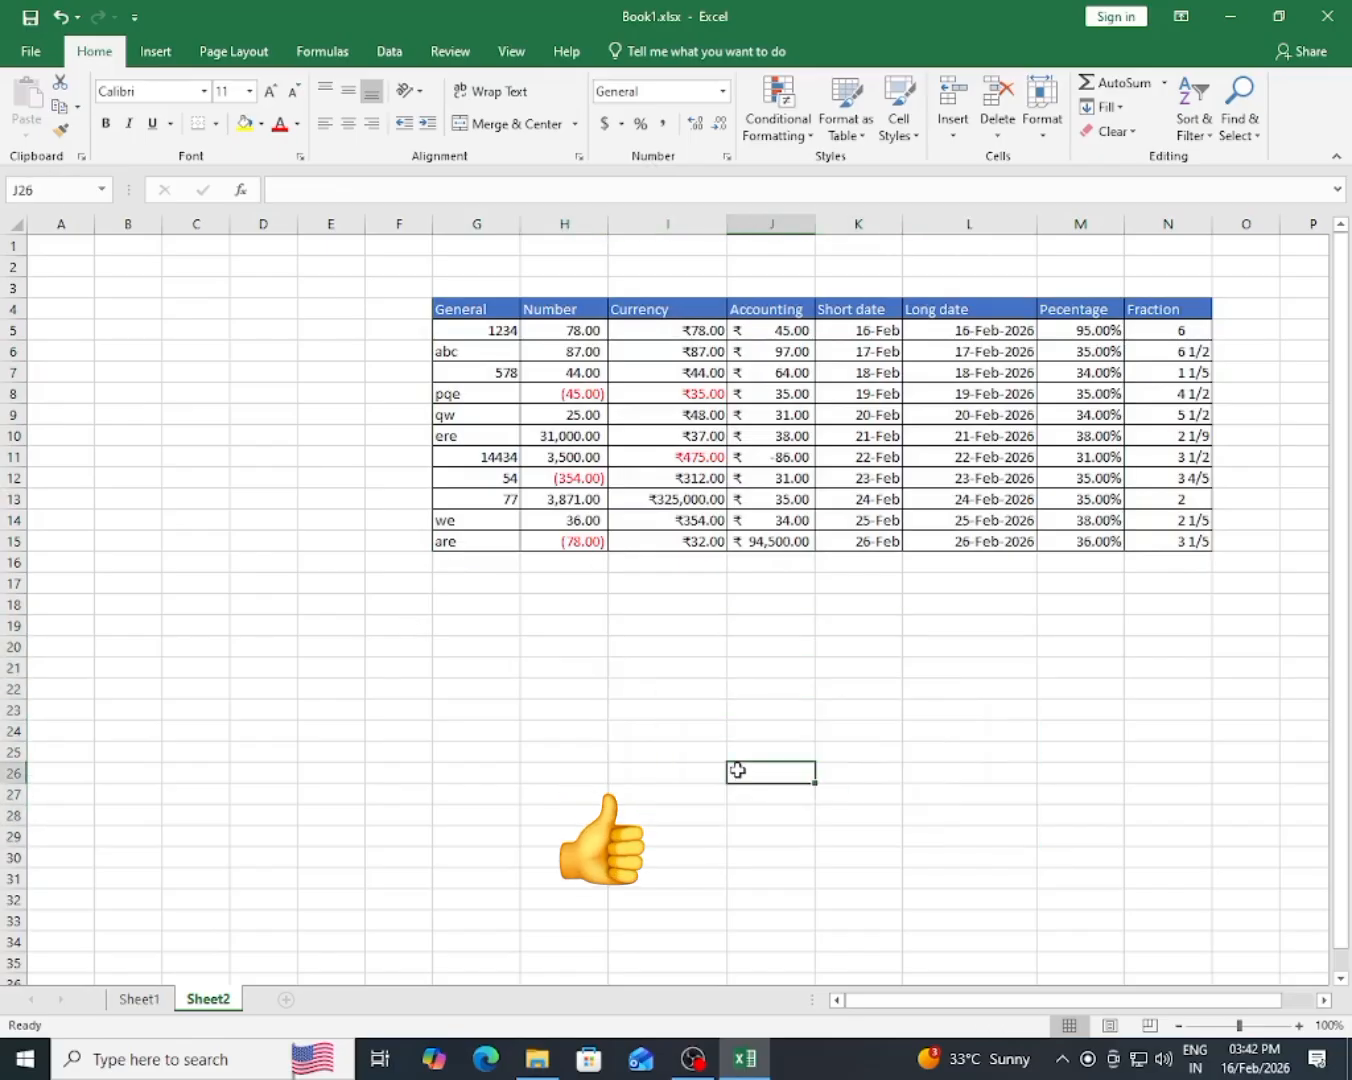
click(649, 698)
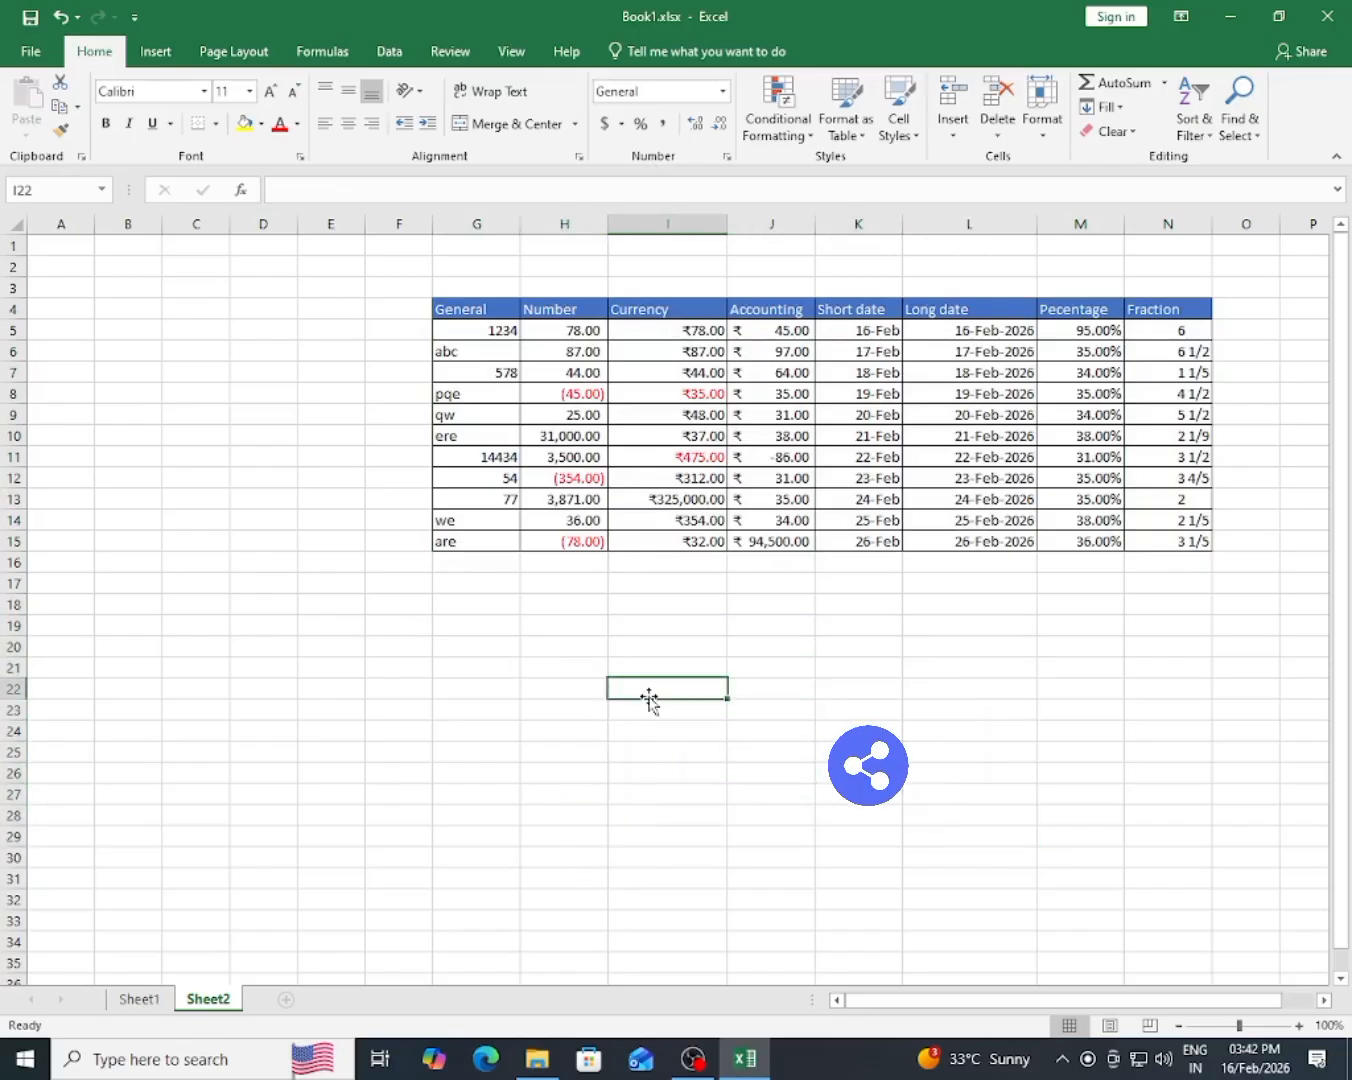